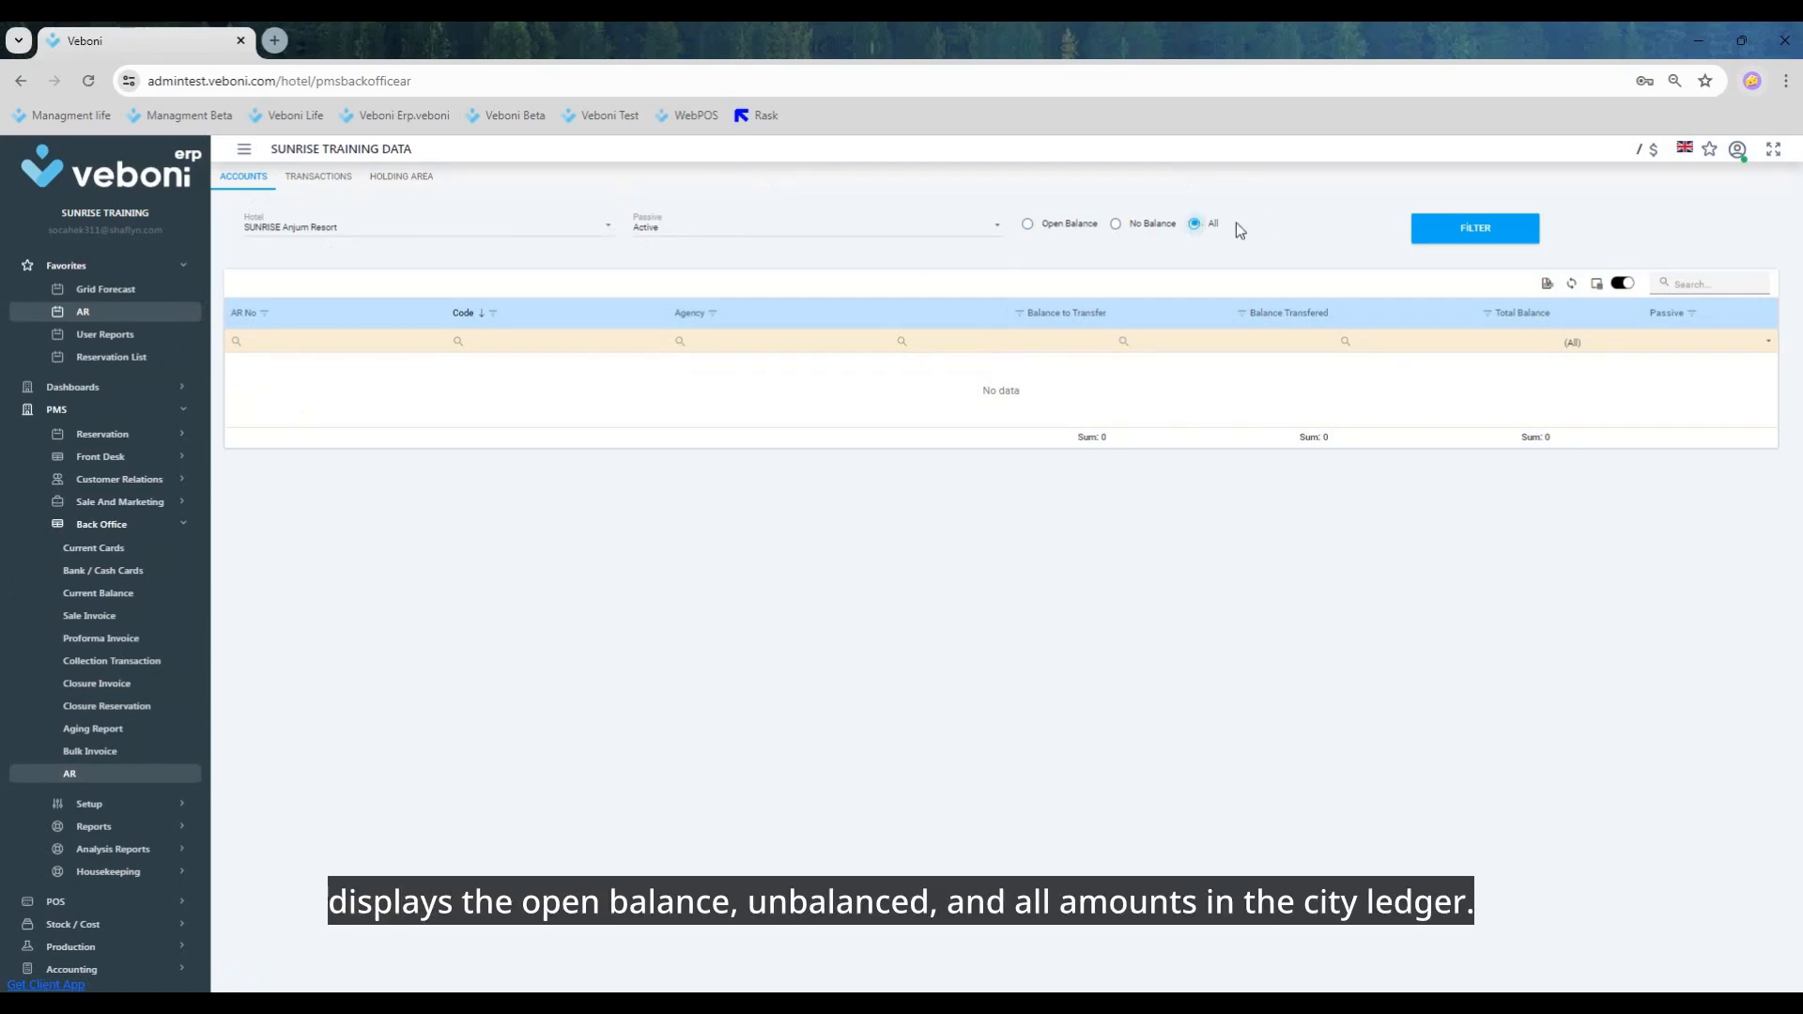
# Step: List the active AR accounts of SUNRISE Anjum Resort for all balance types
pyautogui.click(1484, 233)
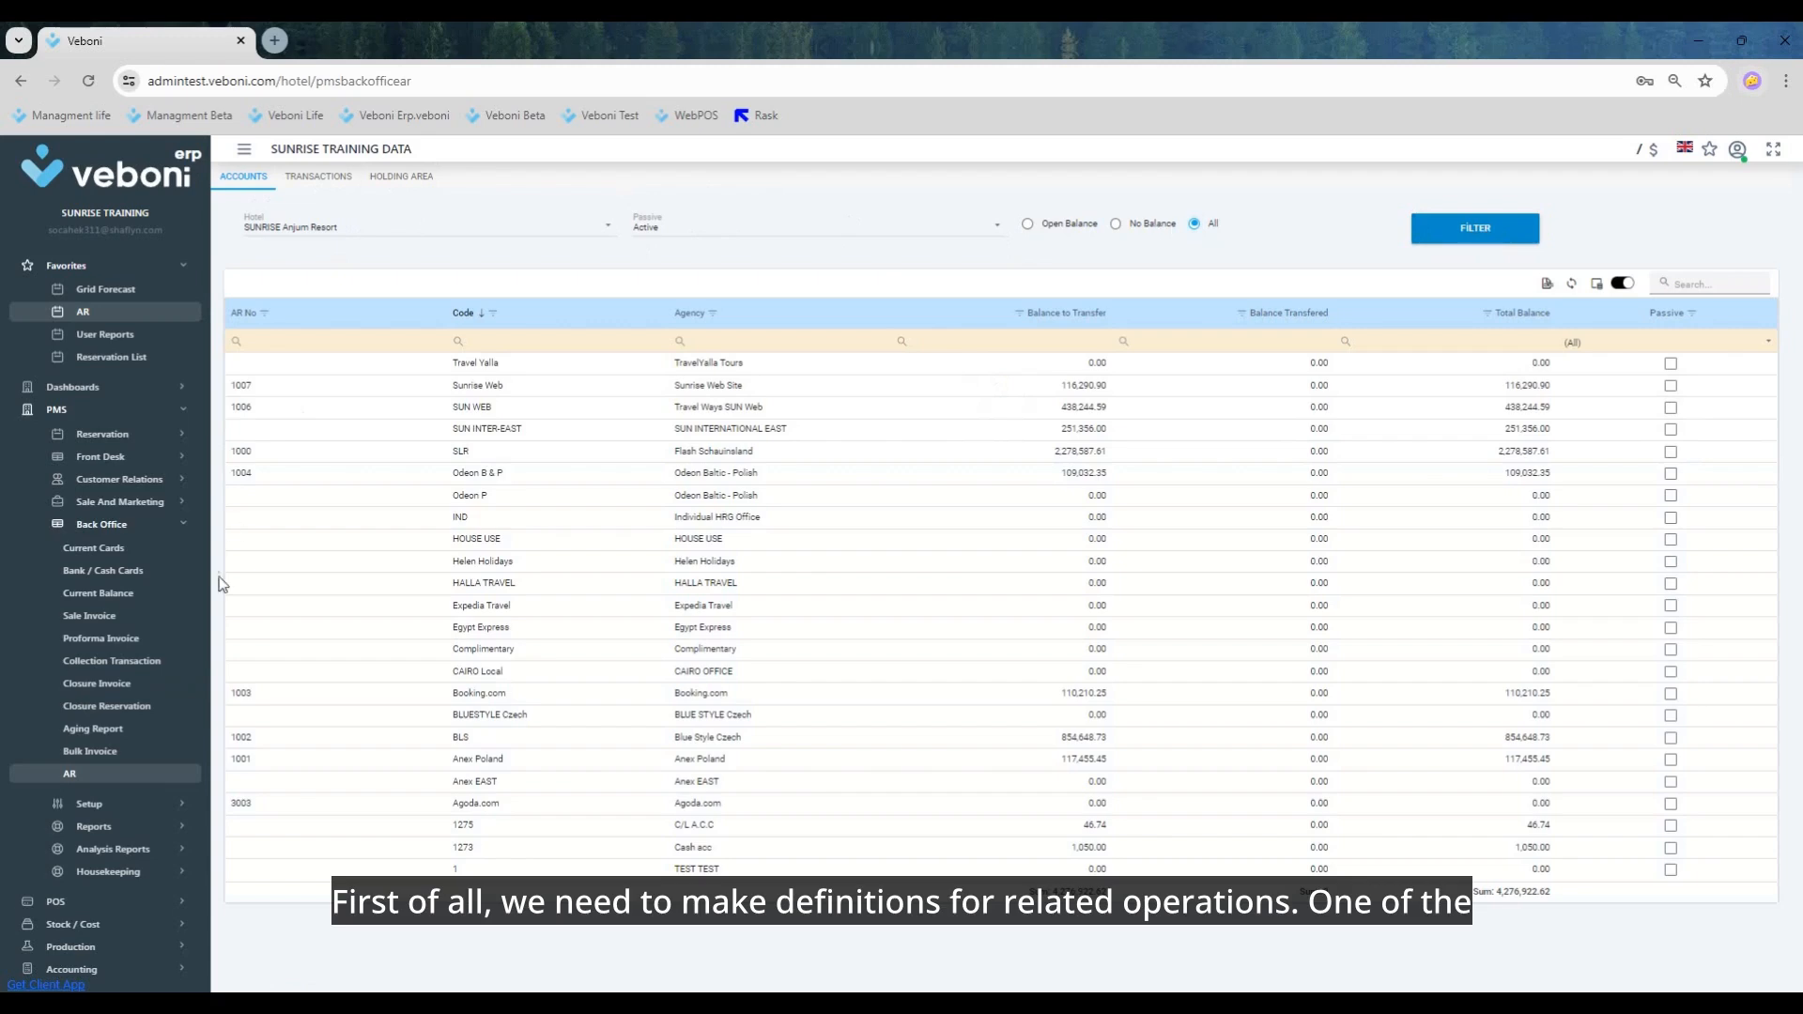
# Step: Open the PMS department definitions and filter them to AR types that do not contain "fron"
pyautogui.click(179, 528)
pyautogui.click(85, 547)
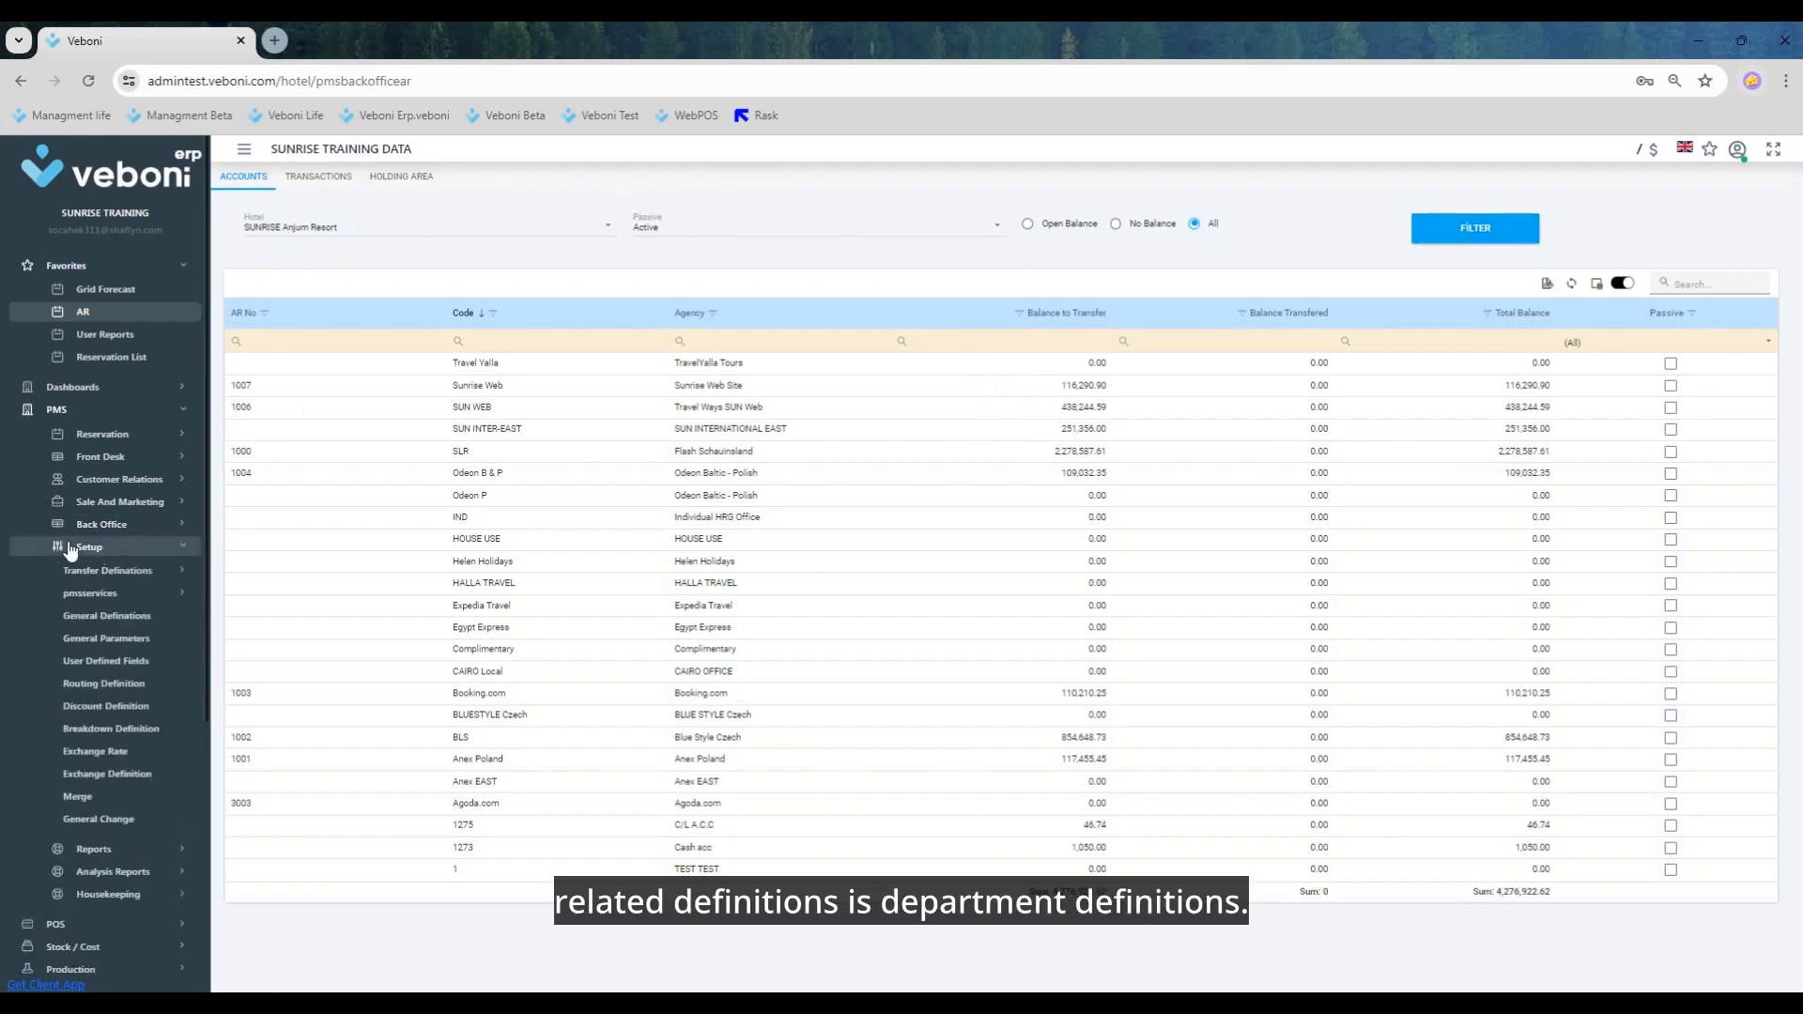
pyautogui.click(97, 621)
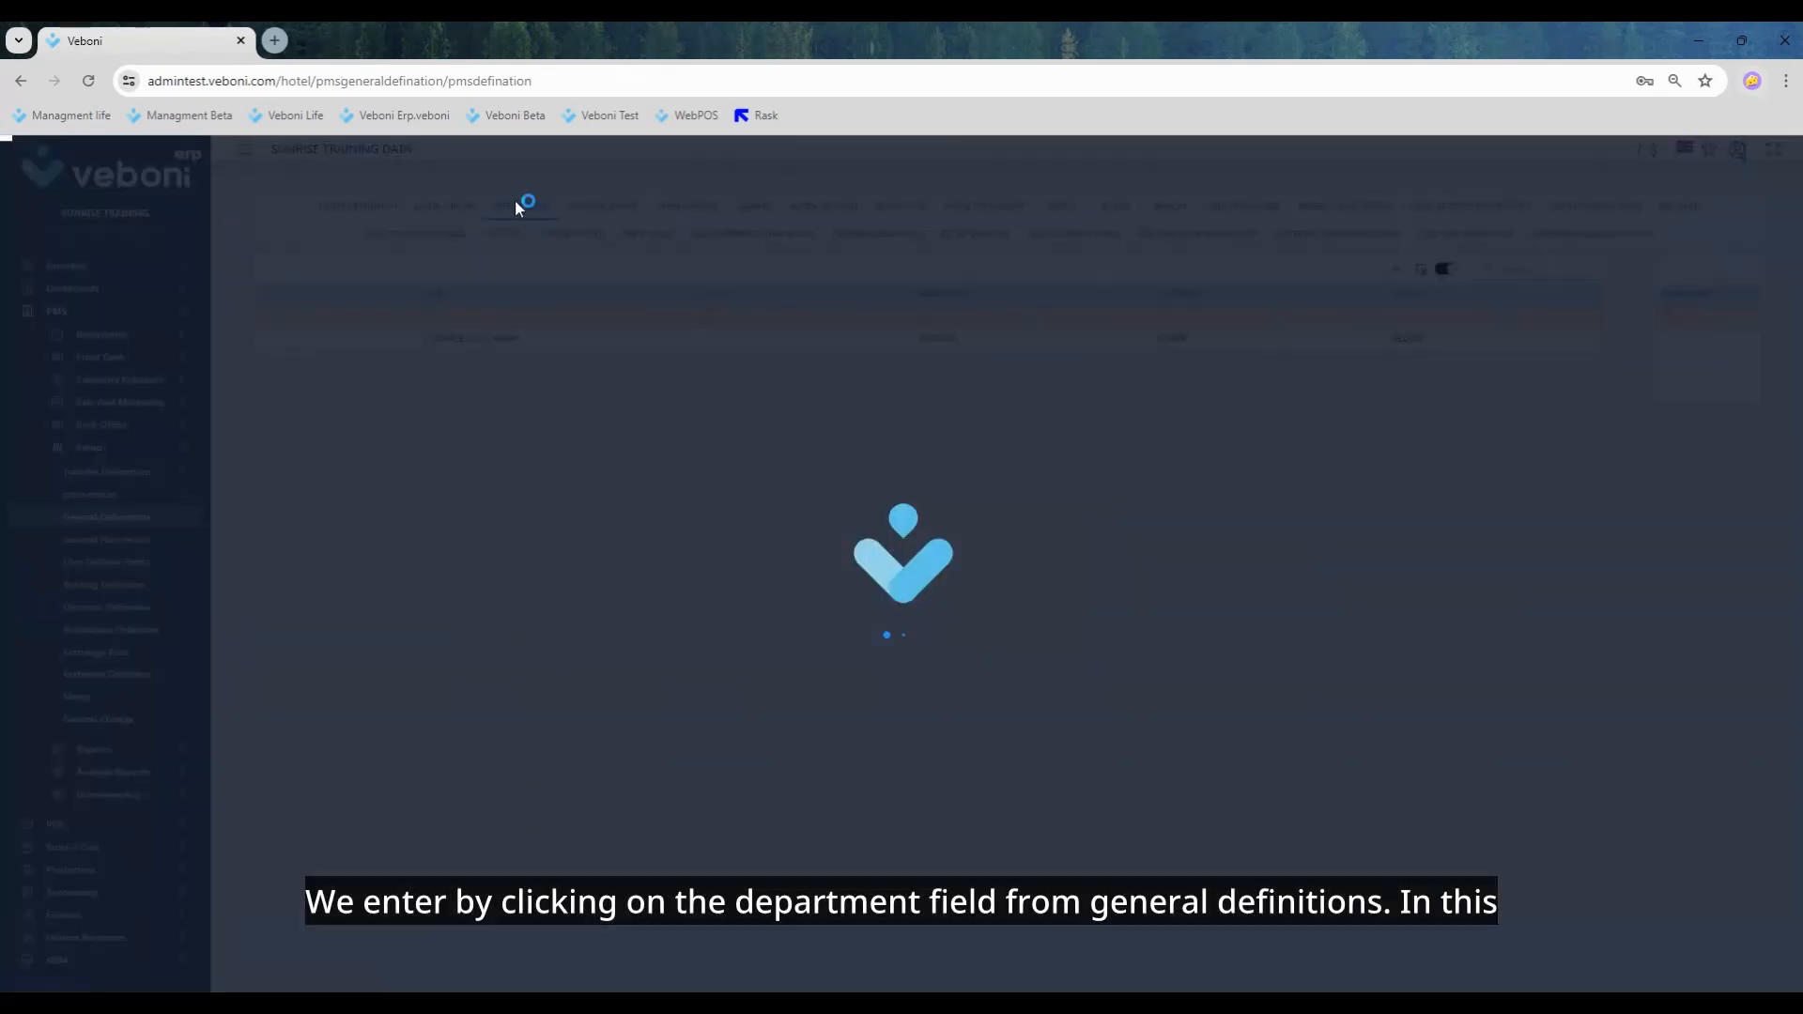
pyautogui.click(516, 206)
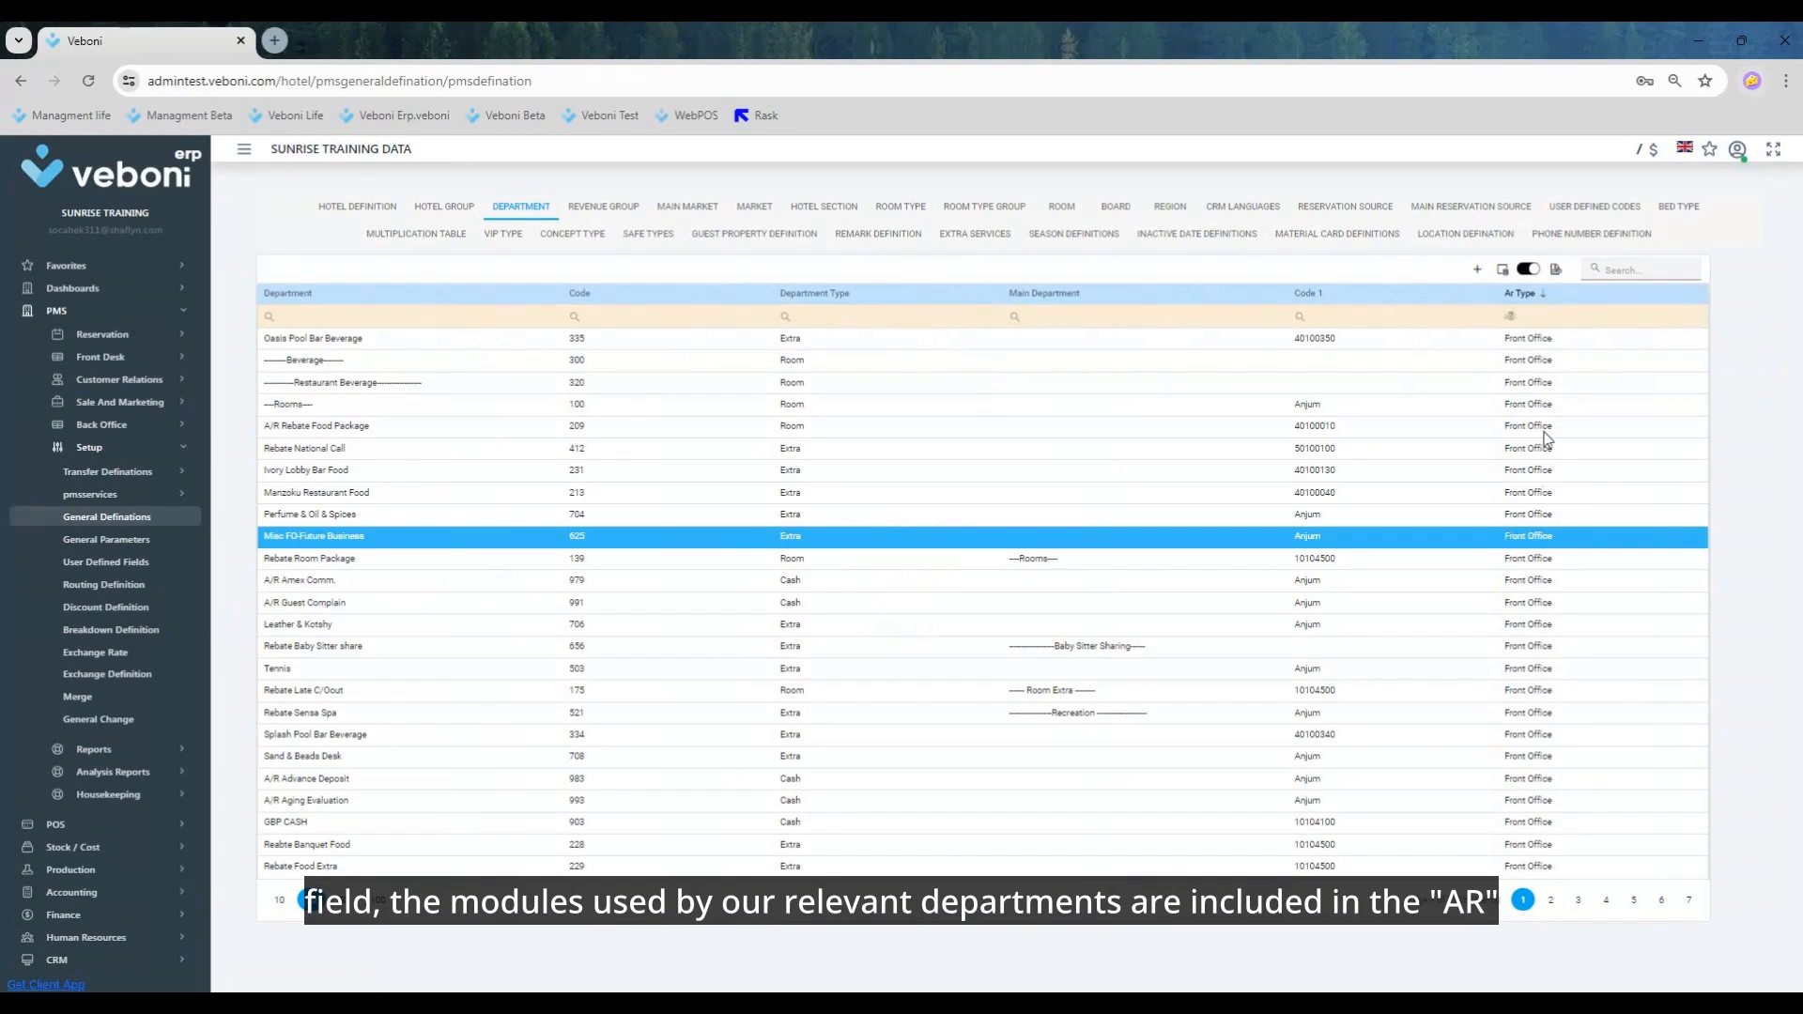
pyautogui.click(1510, 315)
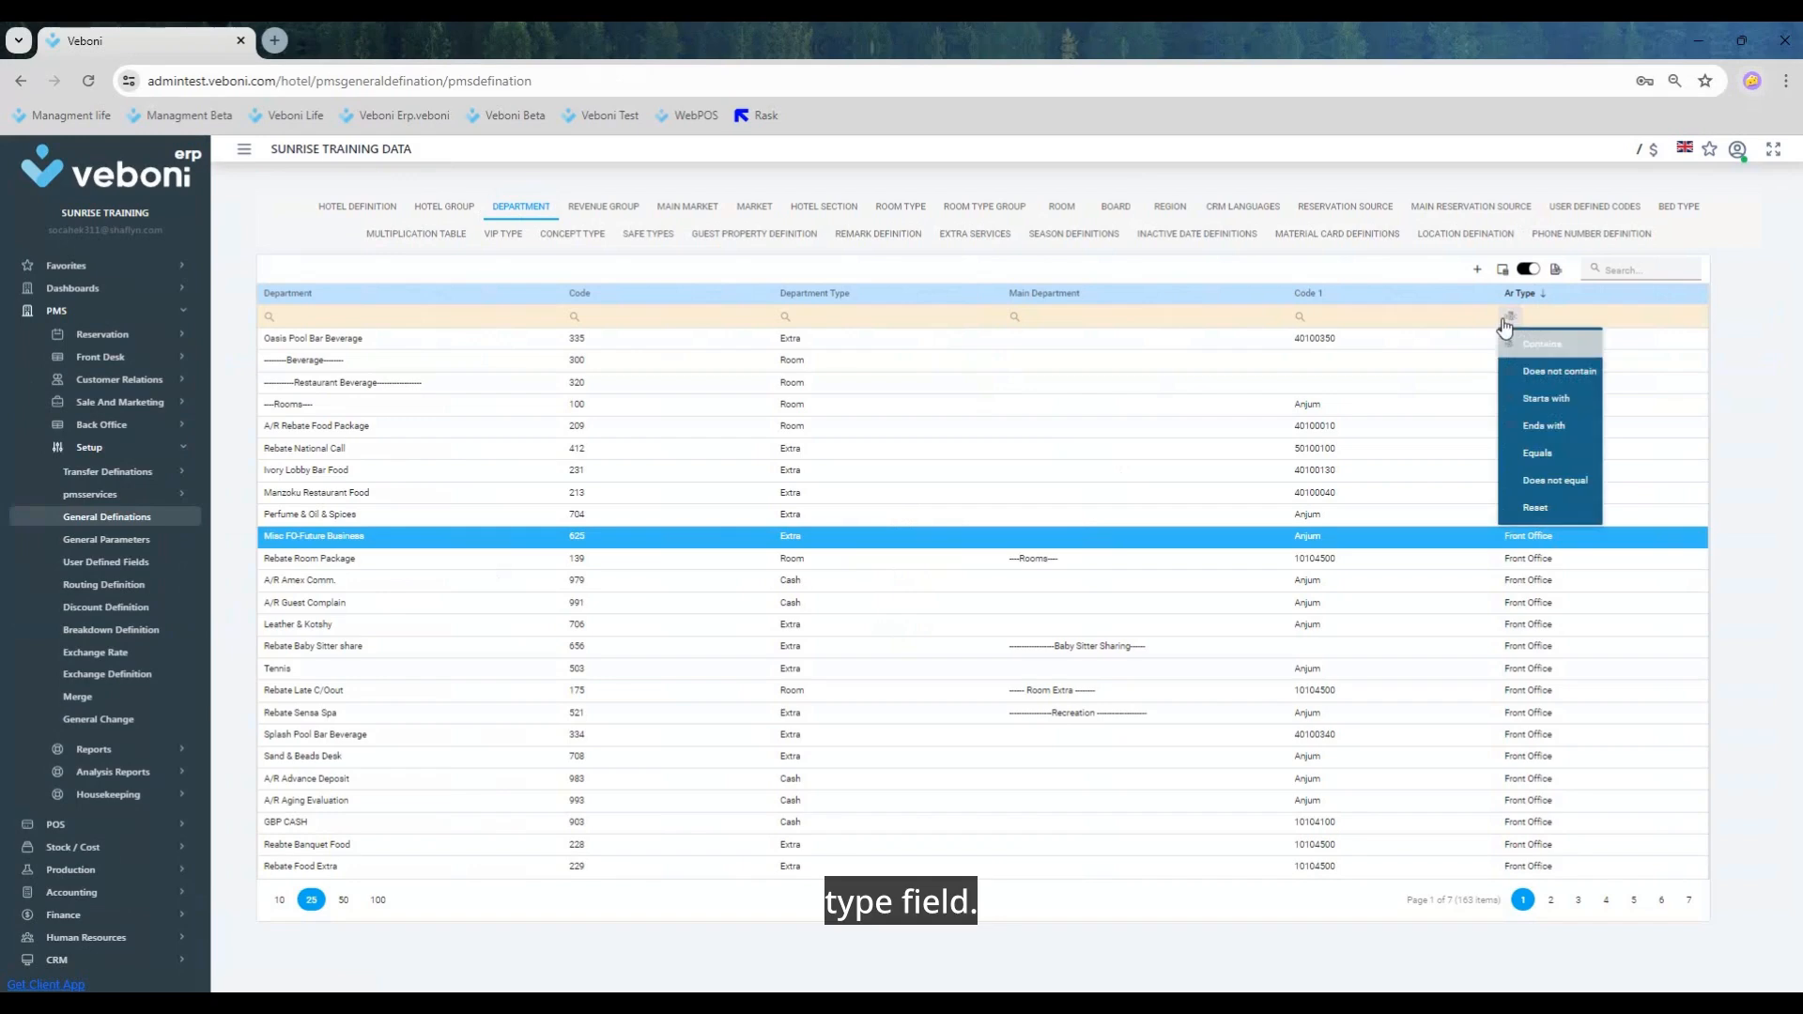
pyautogui.click(1563, 379)
pyautogui.click(1577, 321)
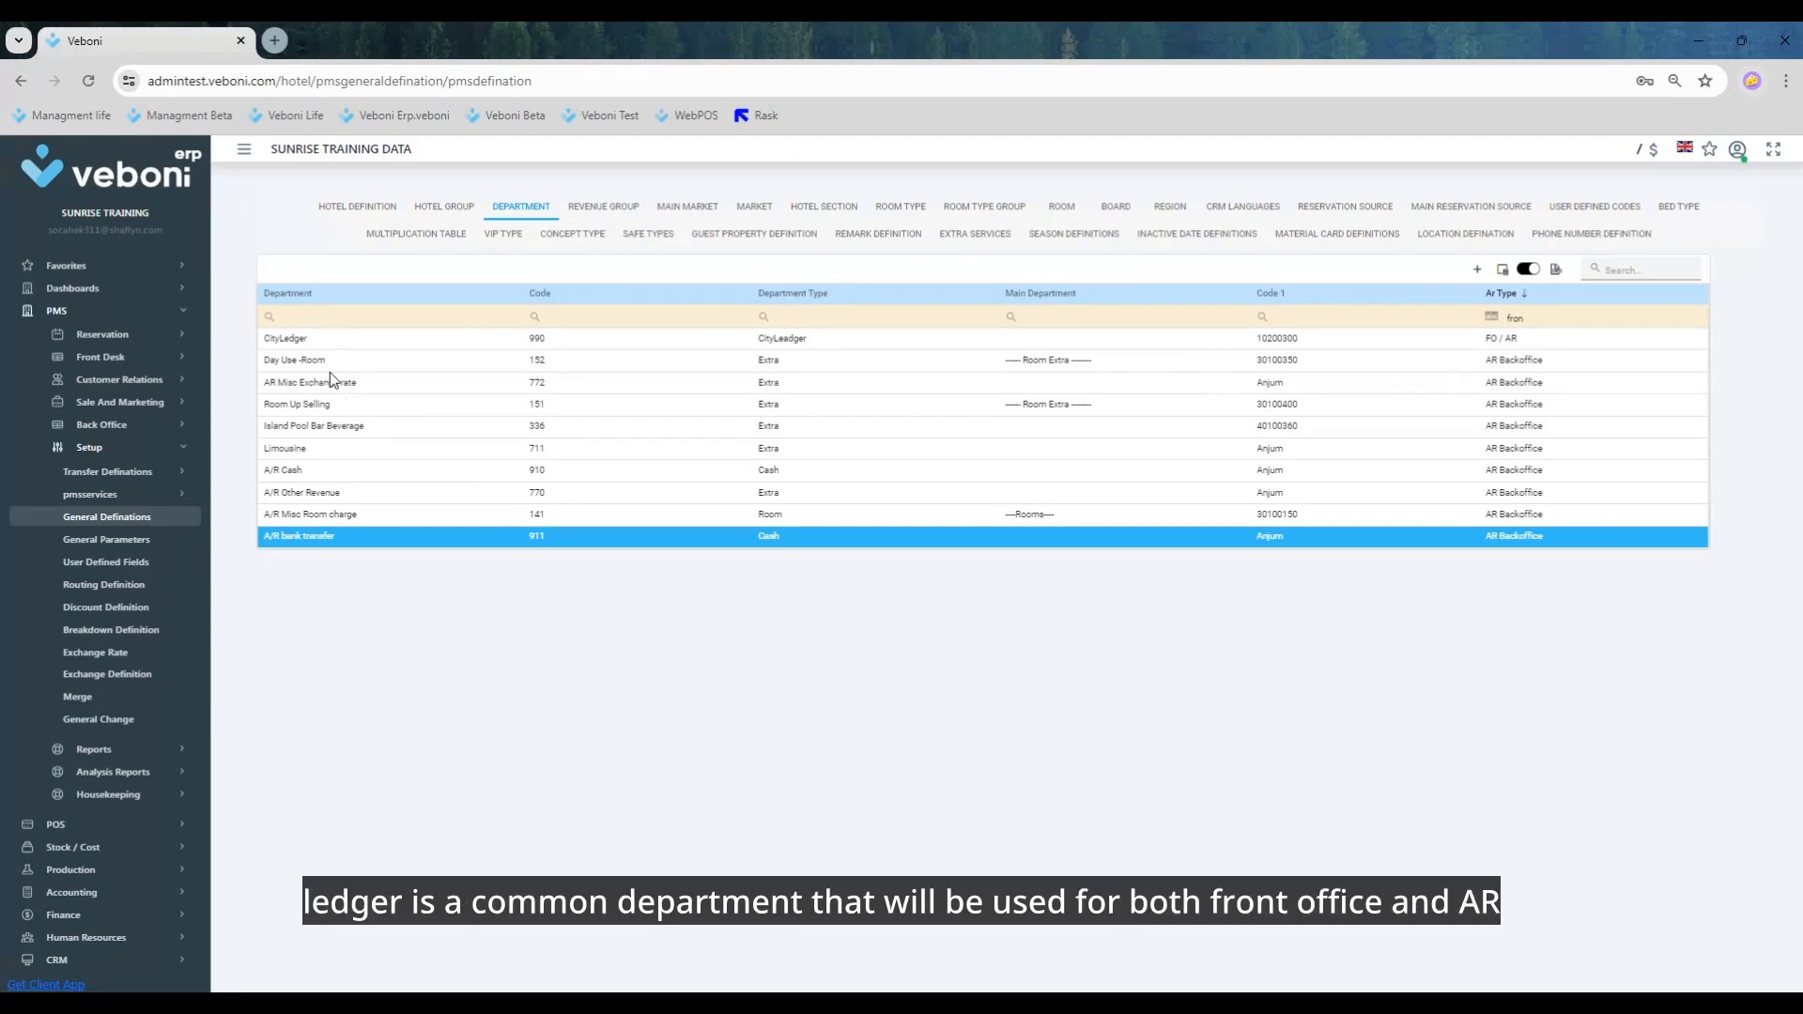
# Step: Update the CityLedger department with FO / AR as its AR type
pyautogui.click(290, 342)
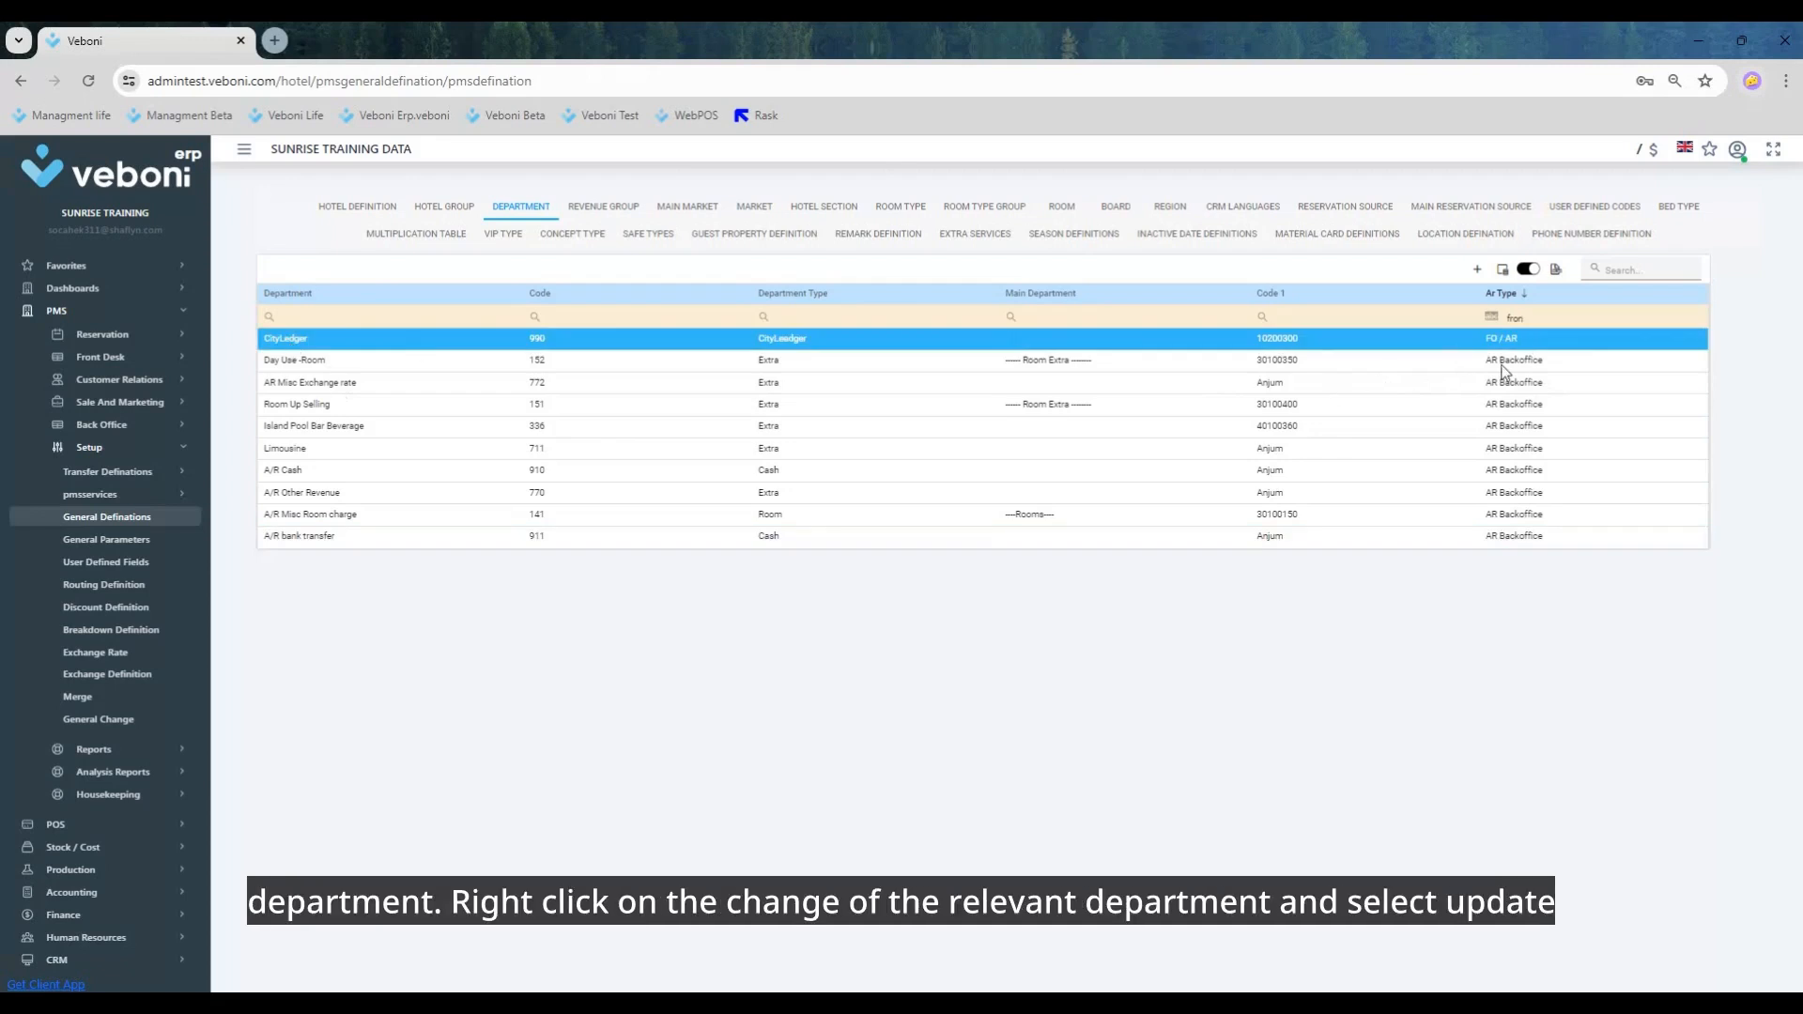
pyautogui.rightClick(294, 343)
pyautogui.click(356, 377)
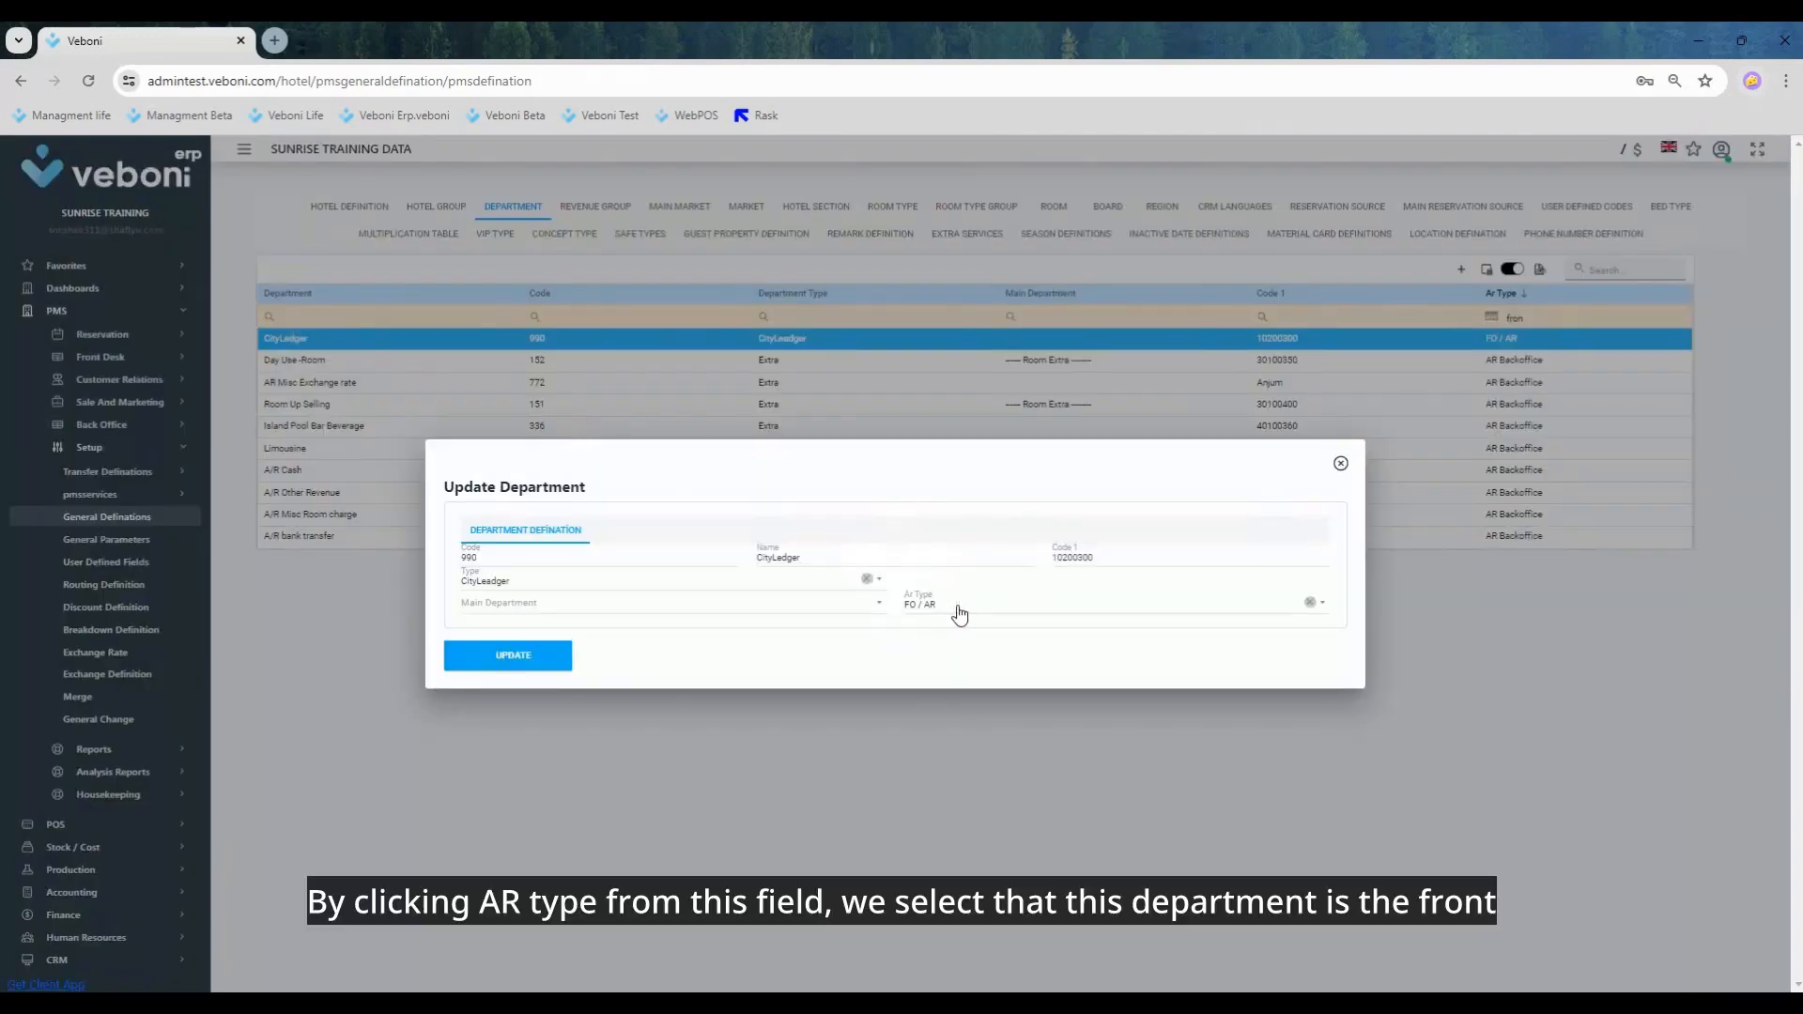
pyautogui.click(958, 606)
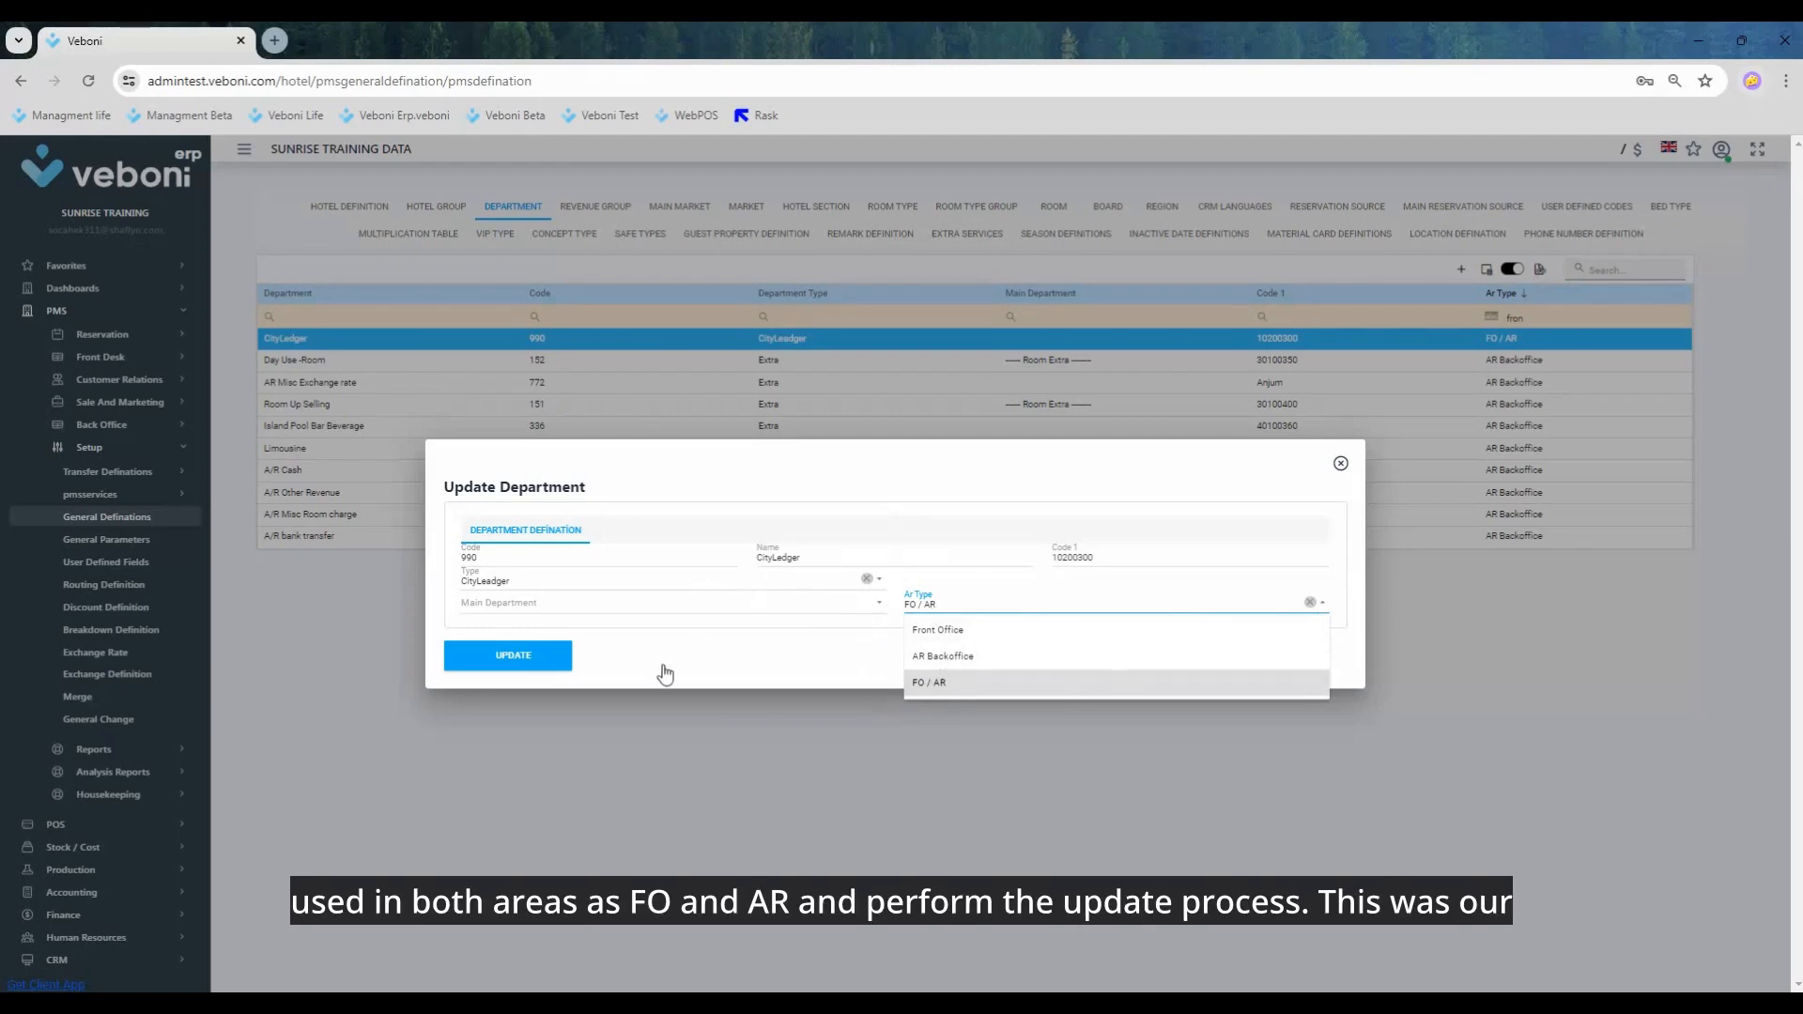
pyautogui.click(538, 654)
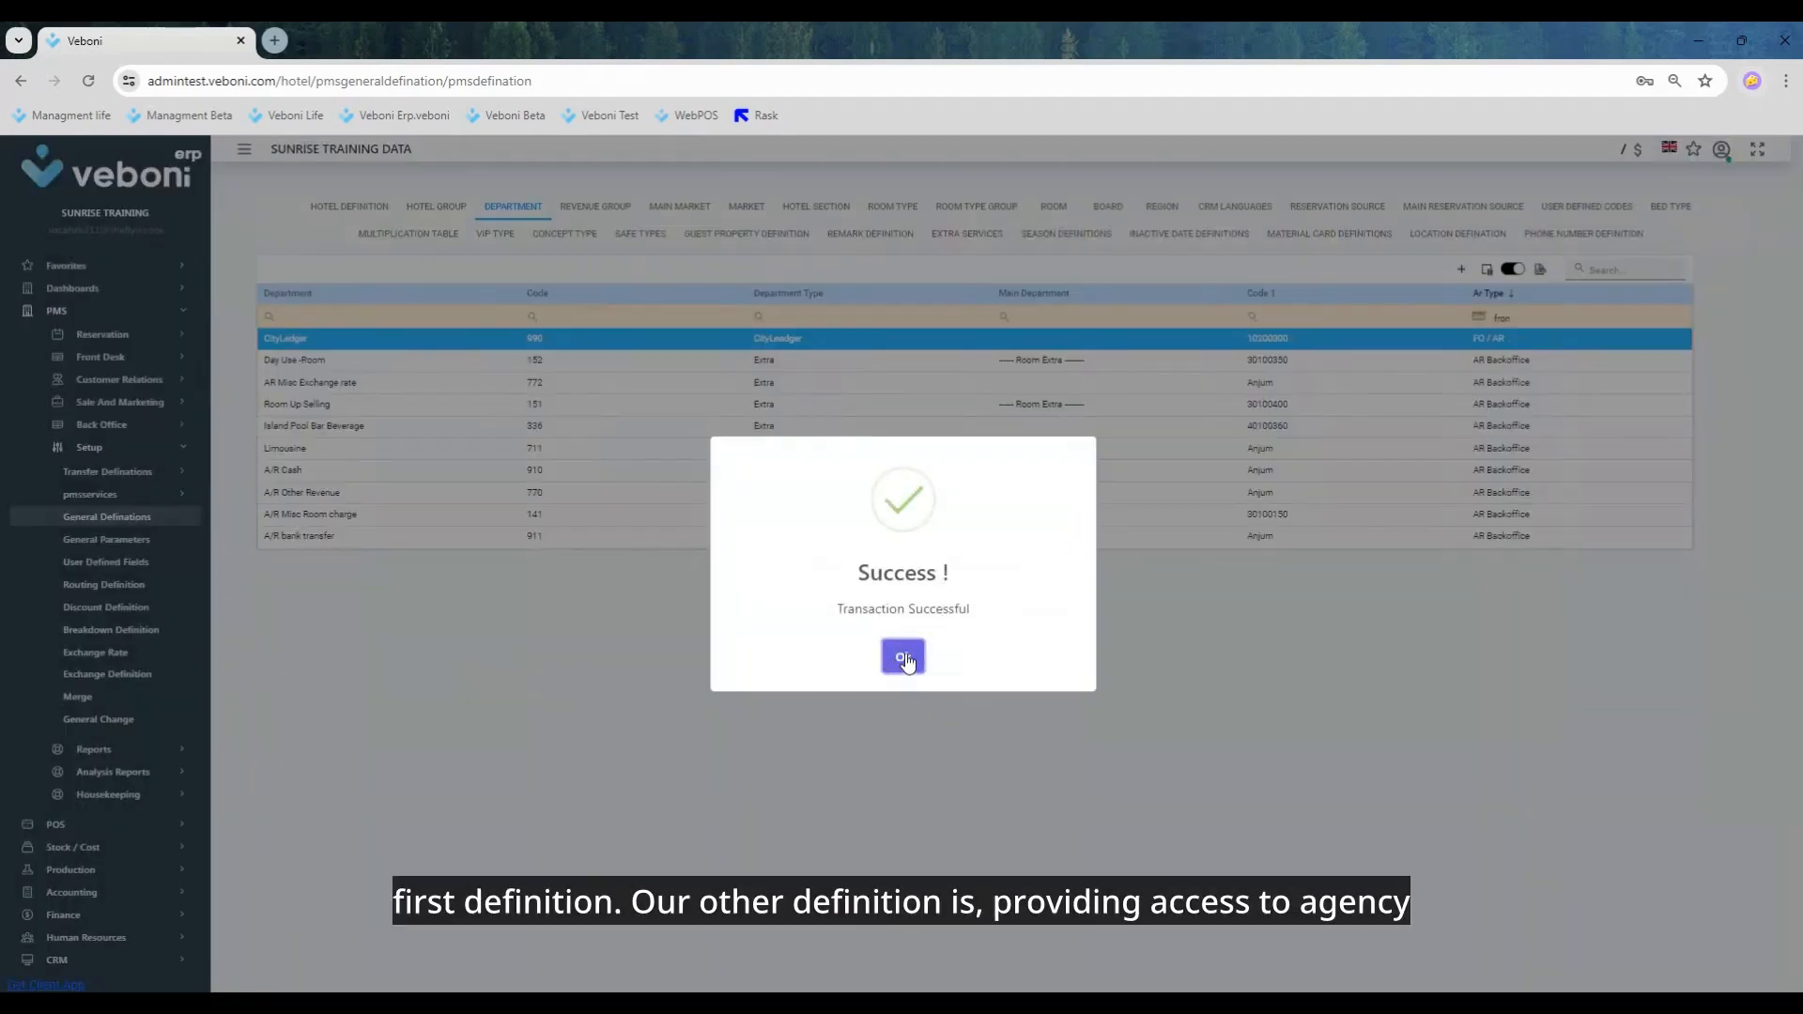
pyautogui.click(904, 651)
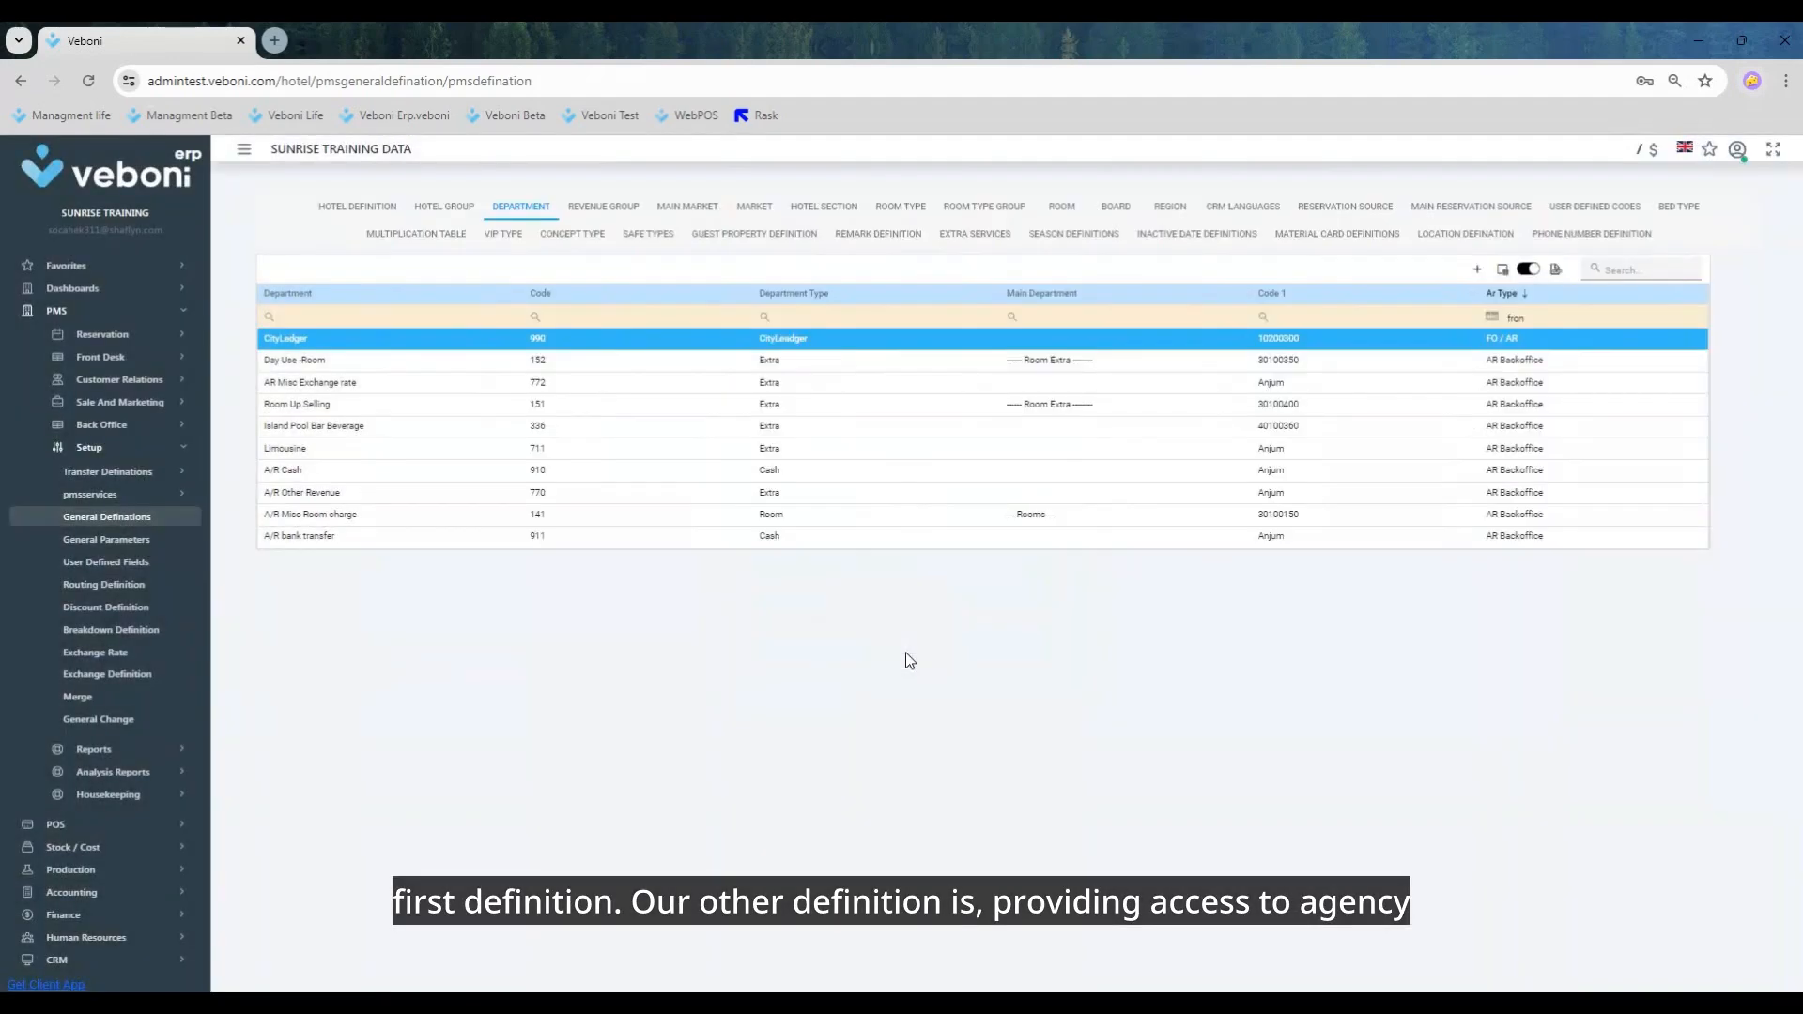
# Step: Open the agency definitions and filter the agency codes by "sun int"
pyautogui.click(136, 406)
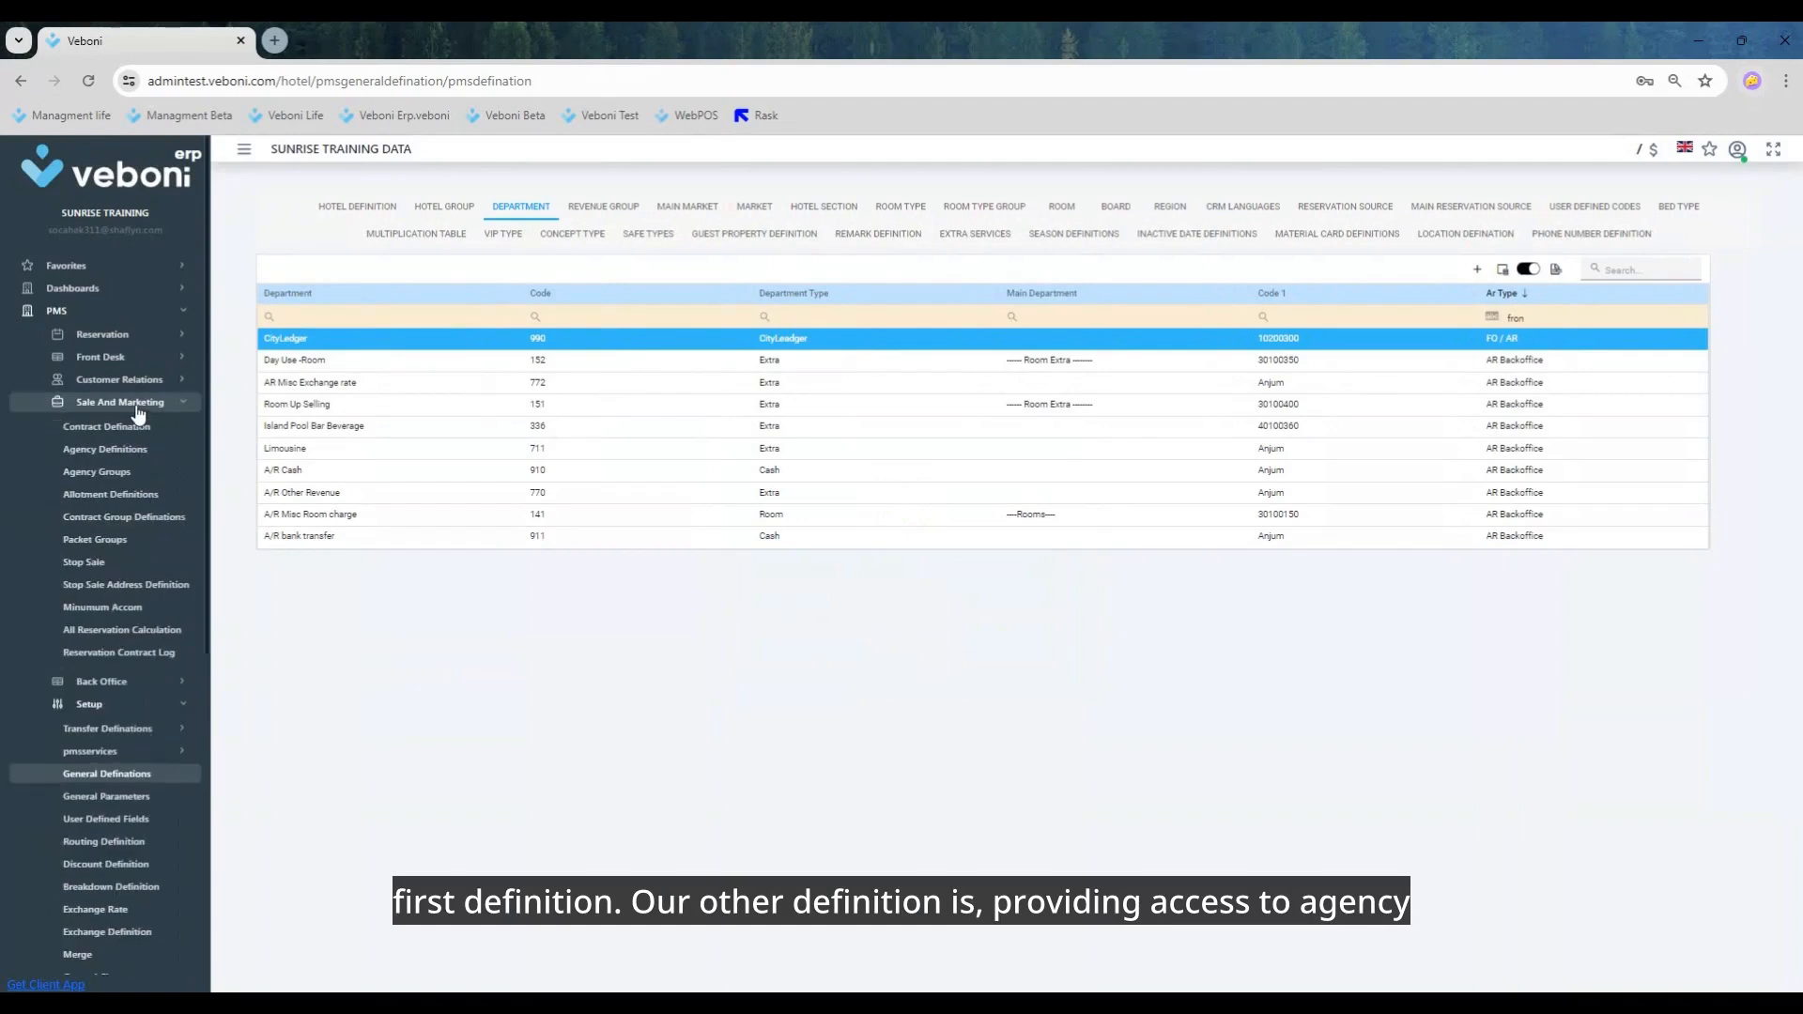
pyautogui.click(114, 454)
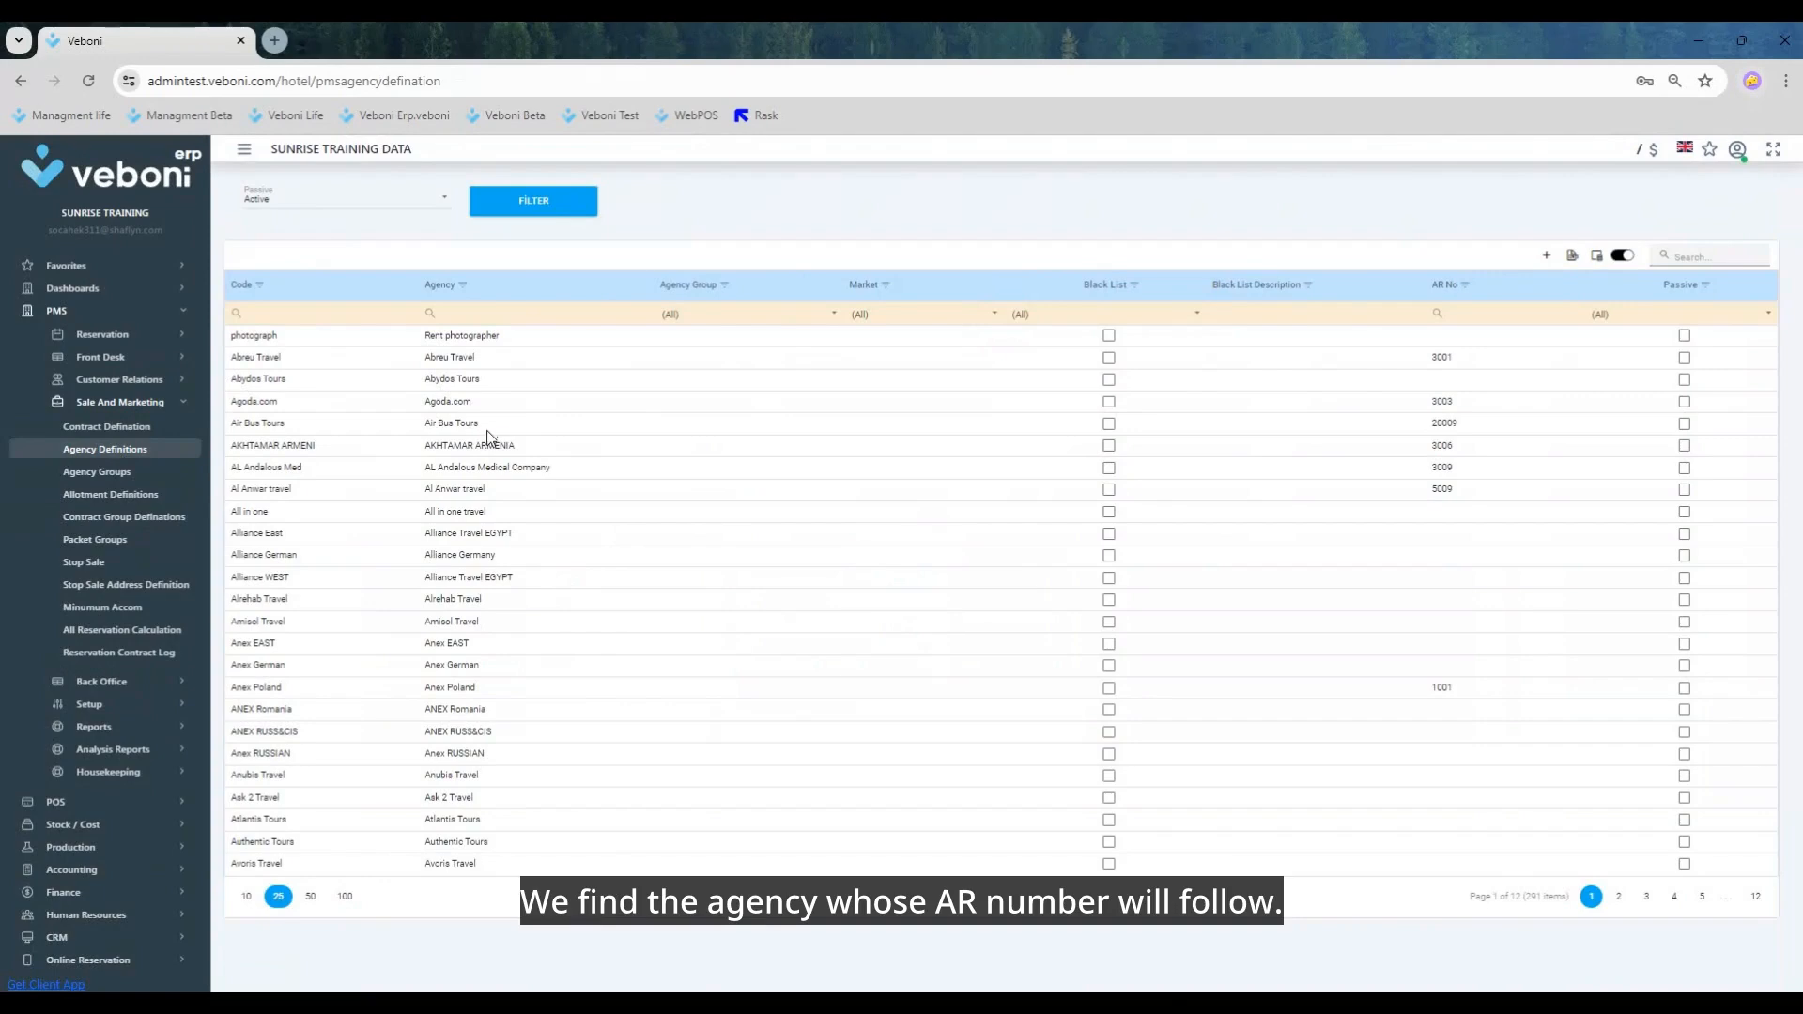
pyautogui.click(287, 311)
pyautogui.write('sun ')
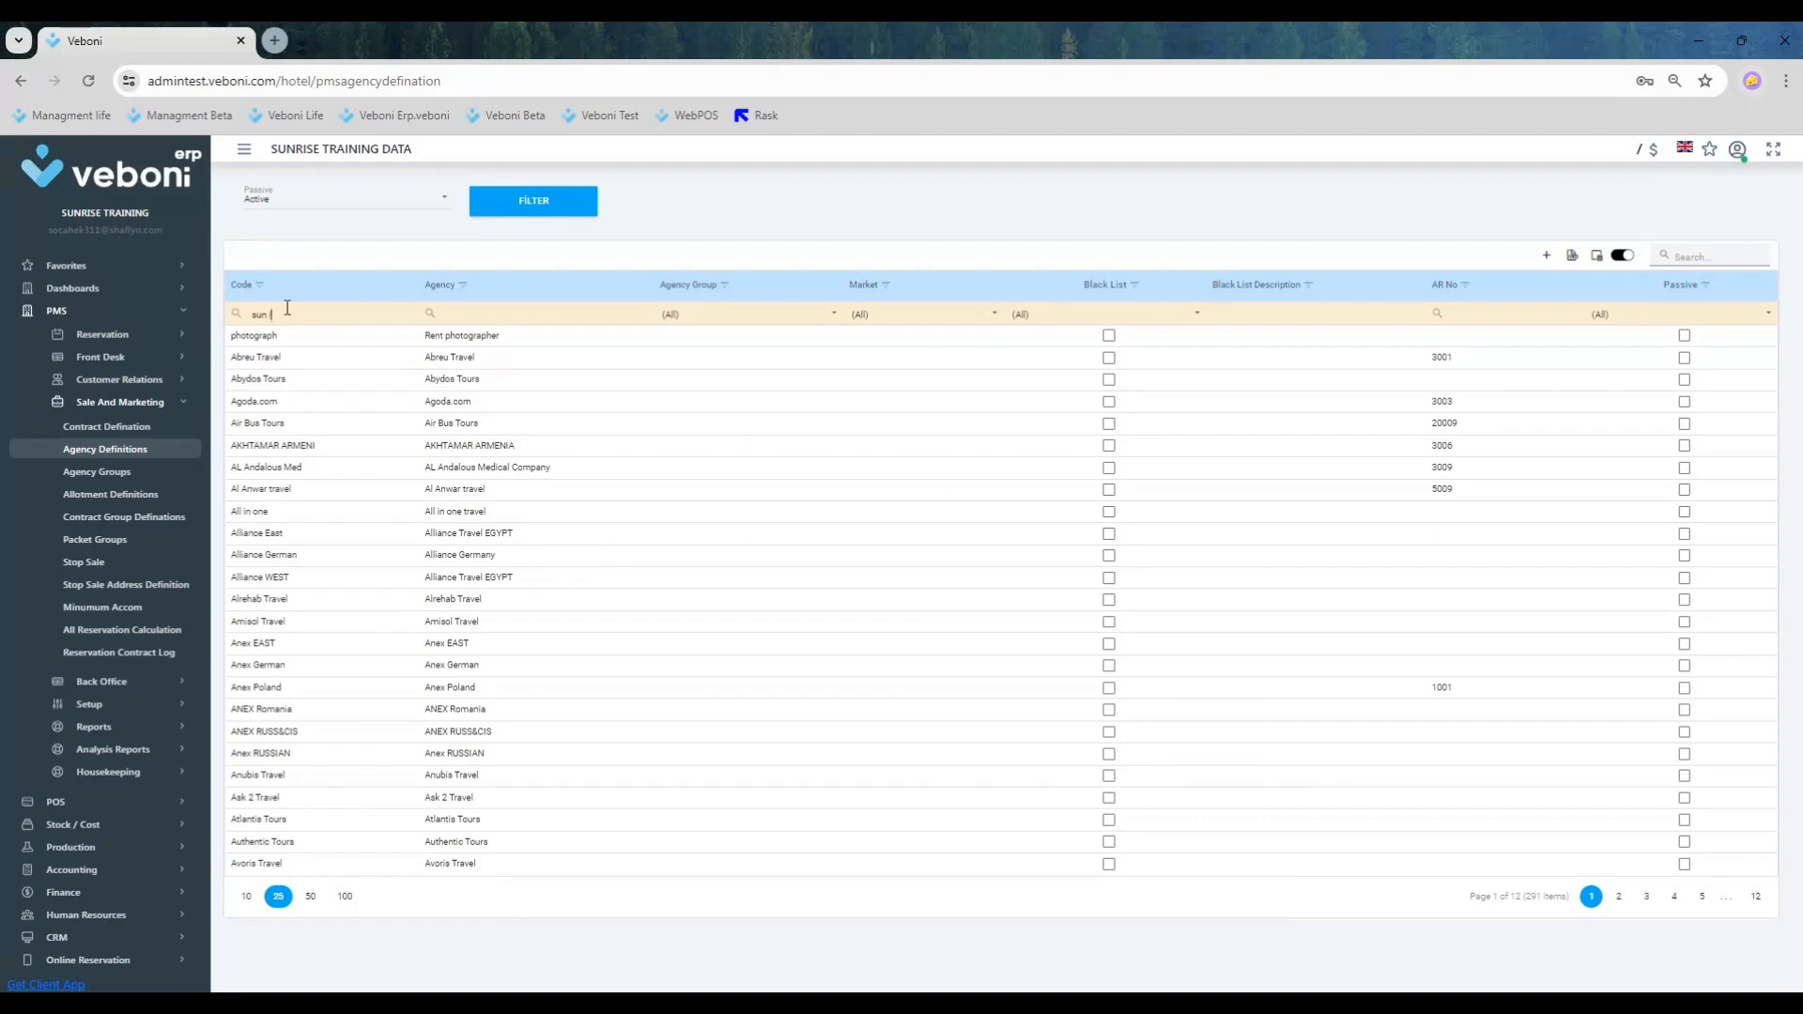
pyautogui.write('int')
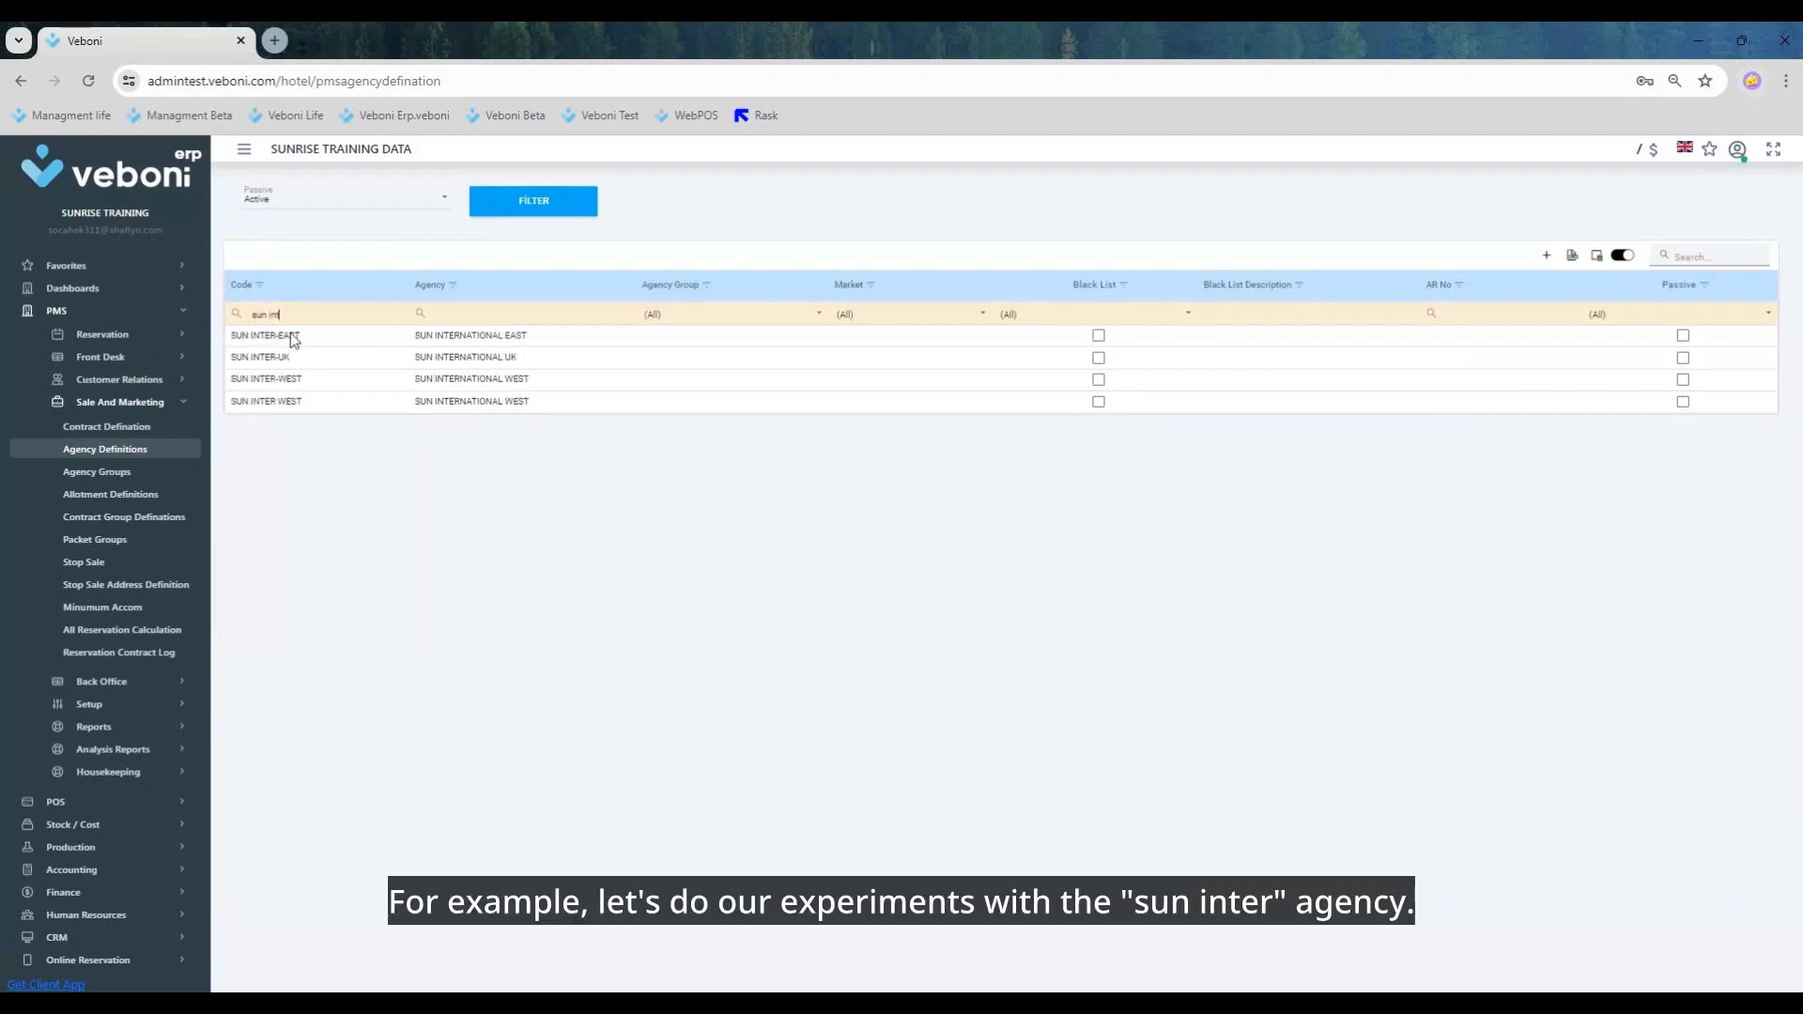
# Step: Enter the AR number on the SUN INTER-EAST agency card and save the update
pyautogui.click(319, 336)
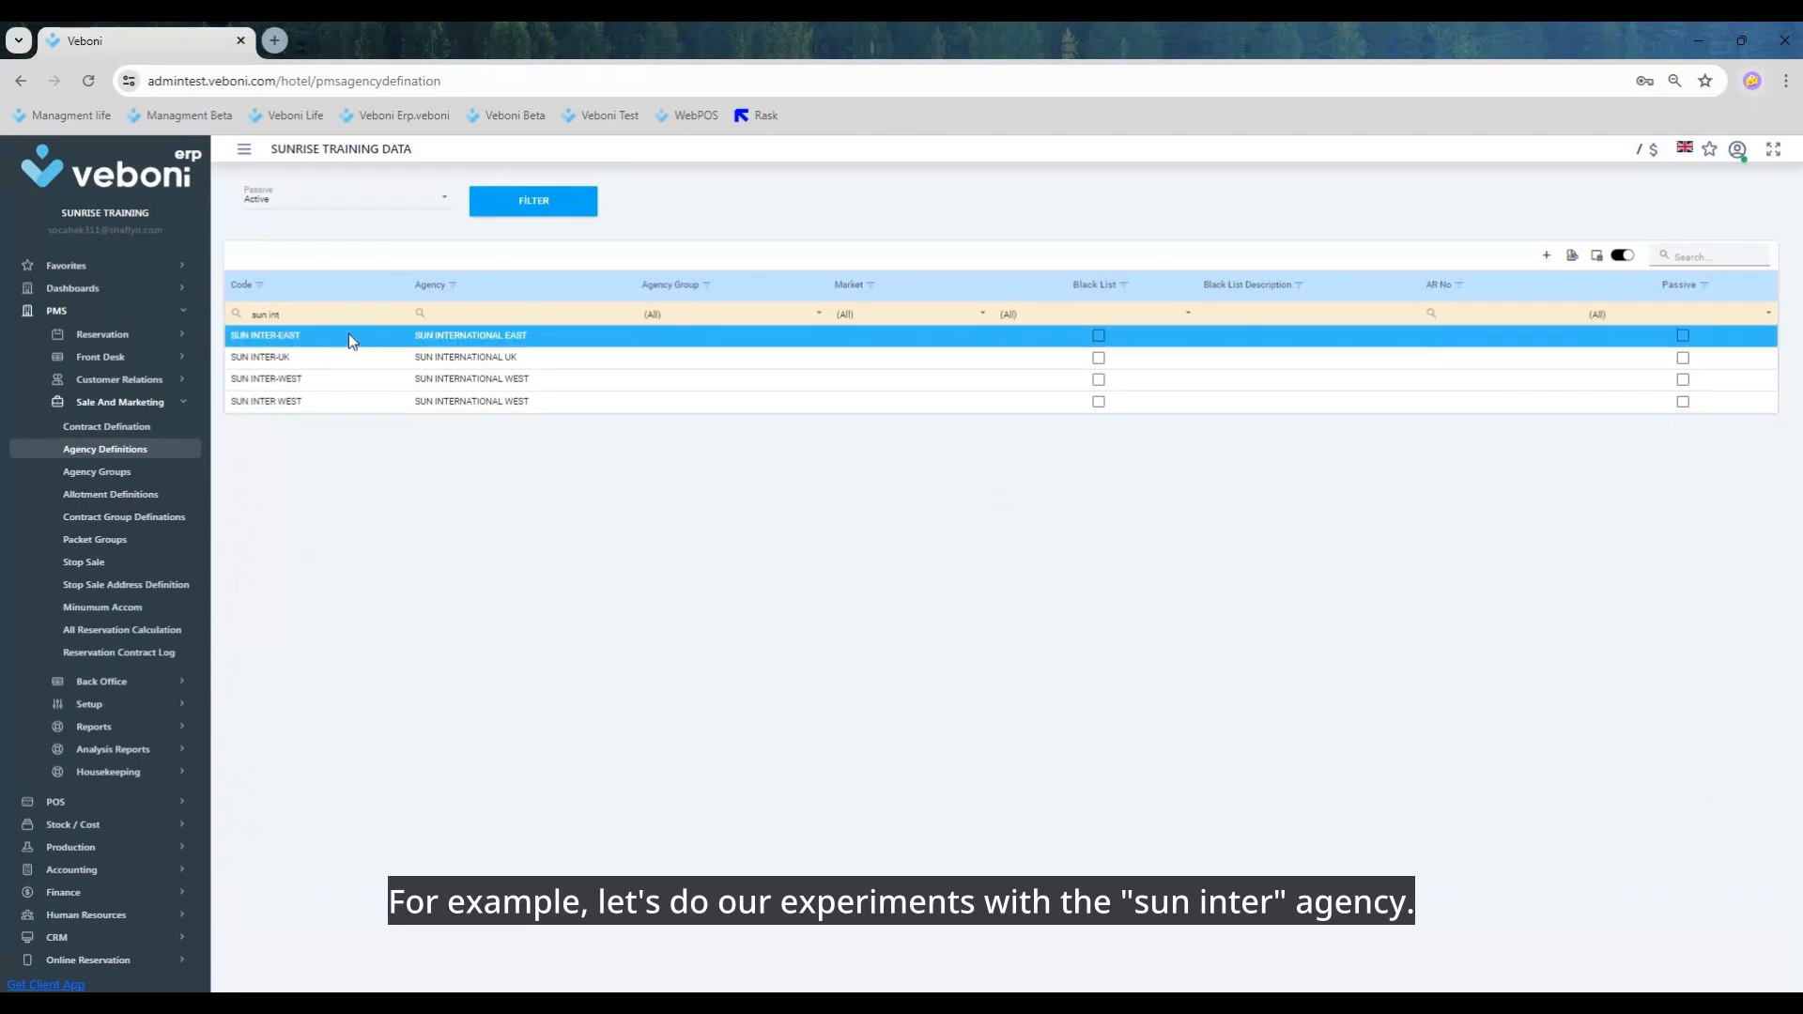
pyautogui.rightClick(348, 334)
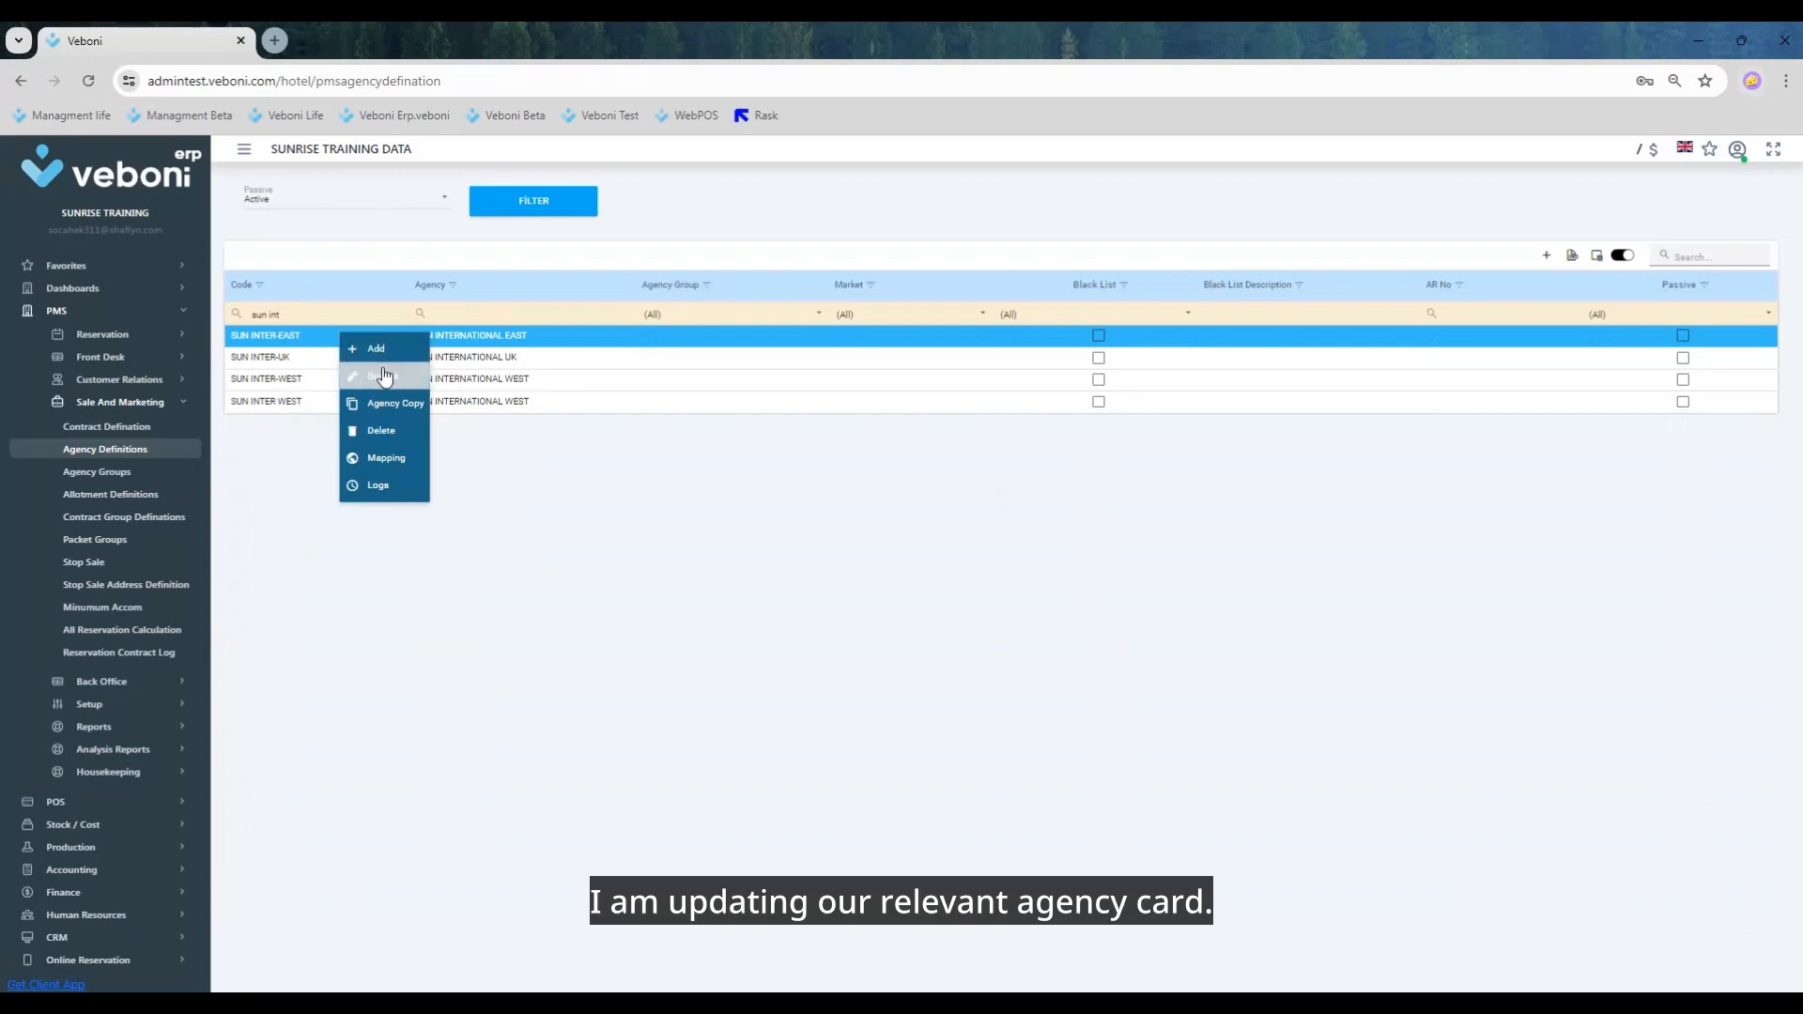
pyautogui.click(384, 374)
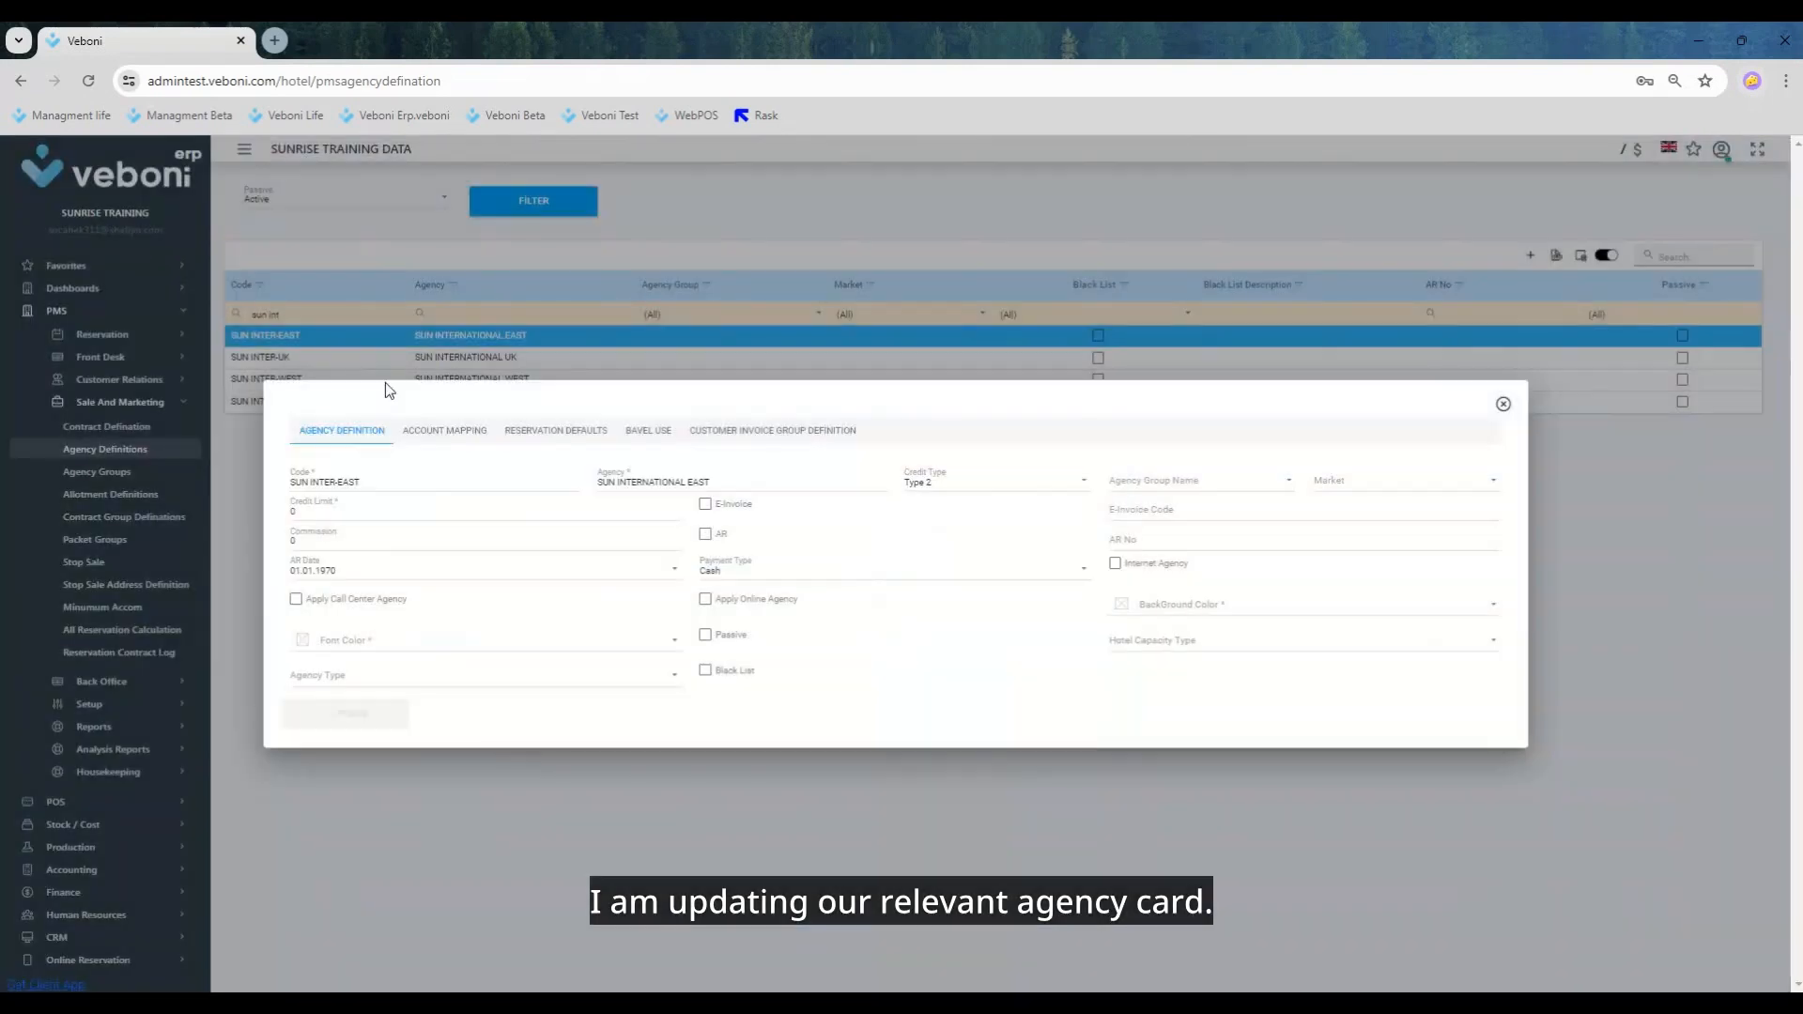
pyautogui.click(1150, 543)
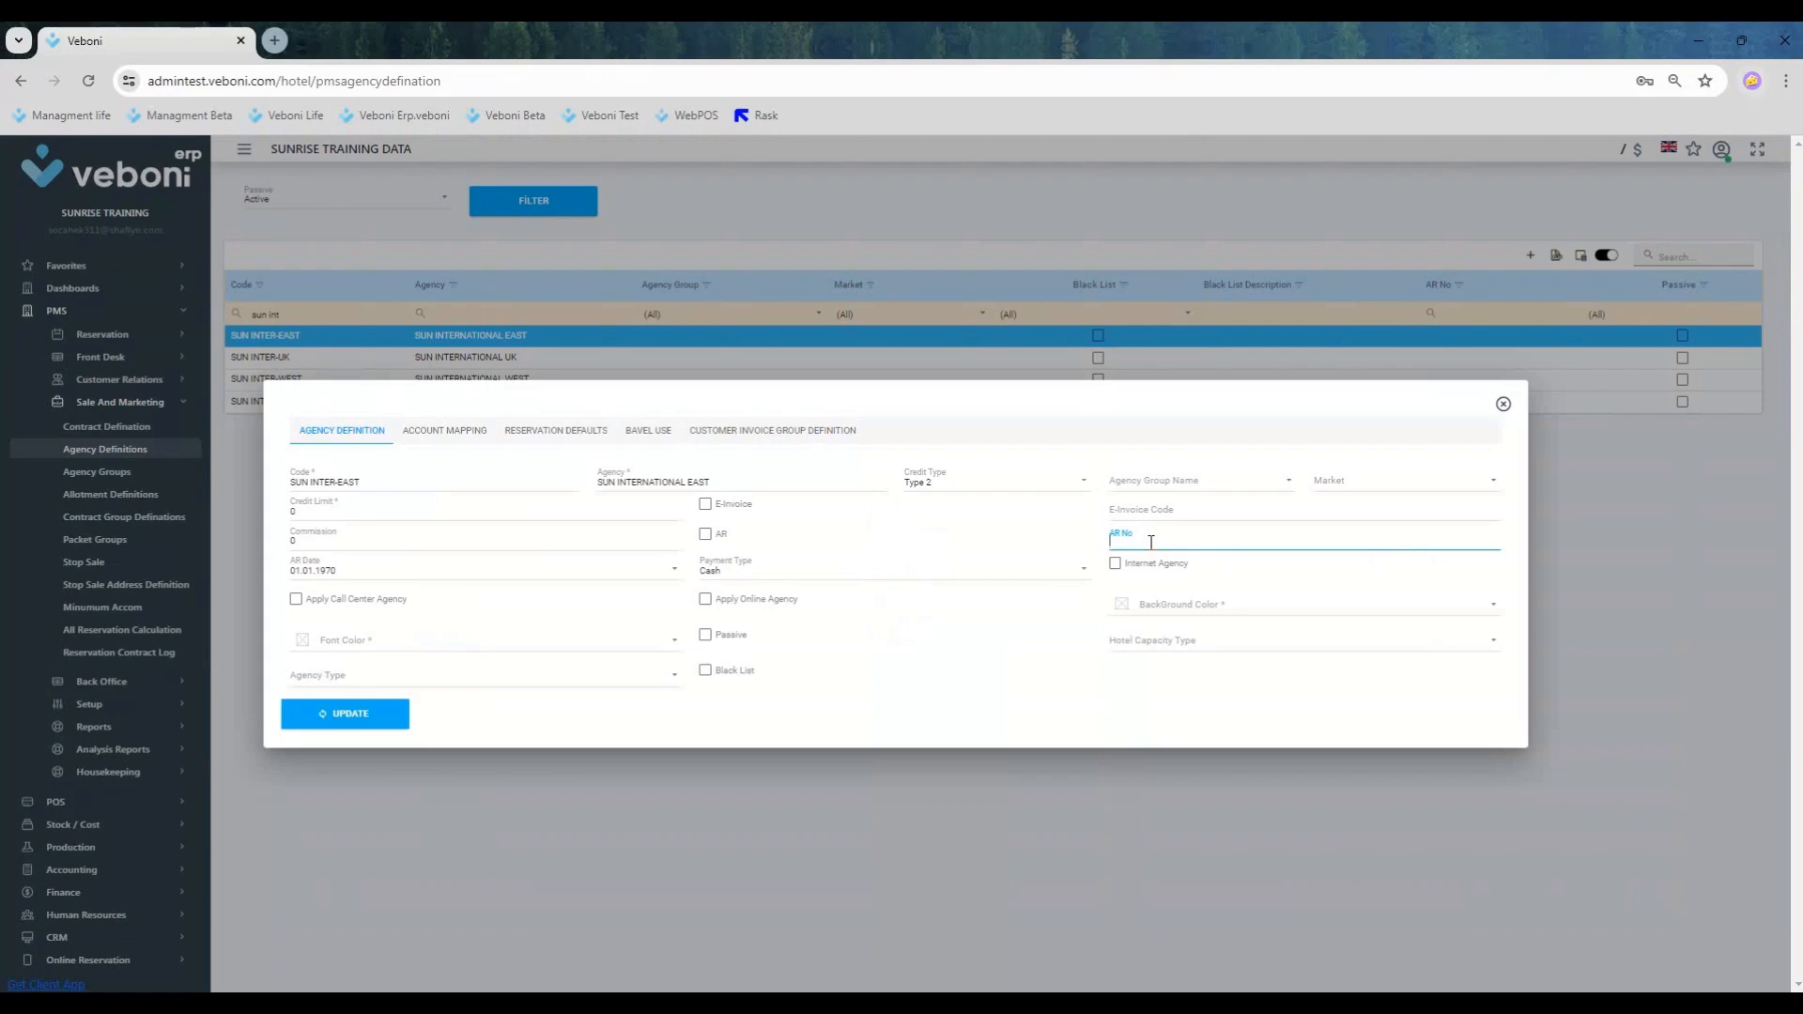
pyautogui.write('VEB-1001')
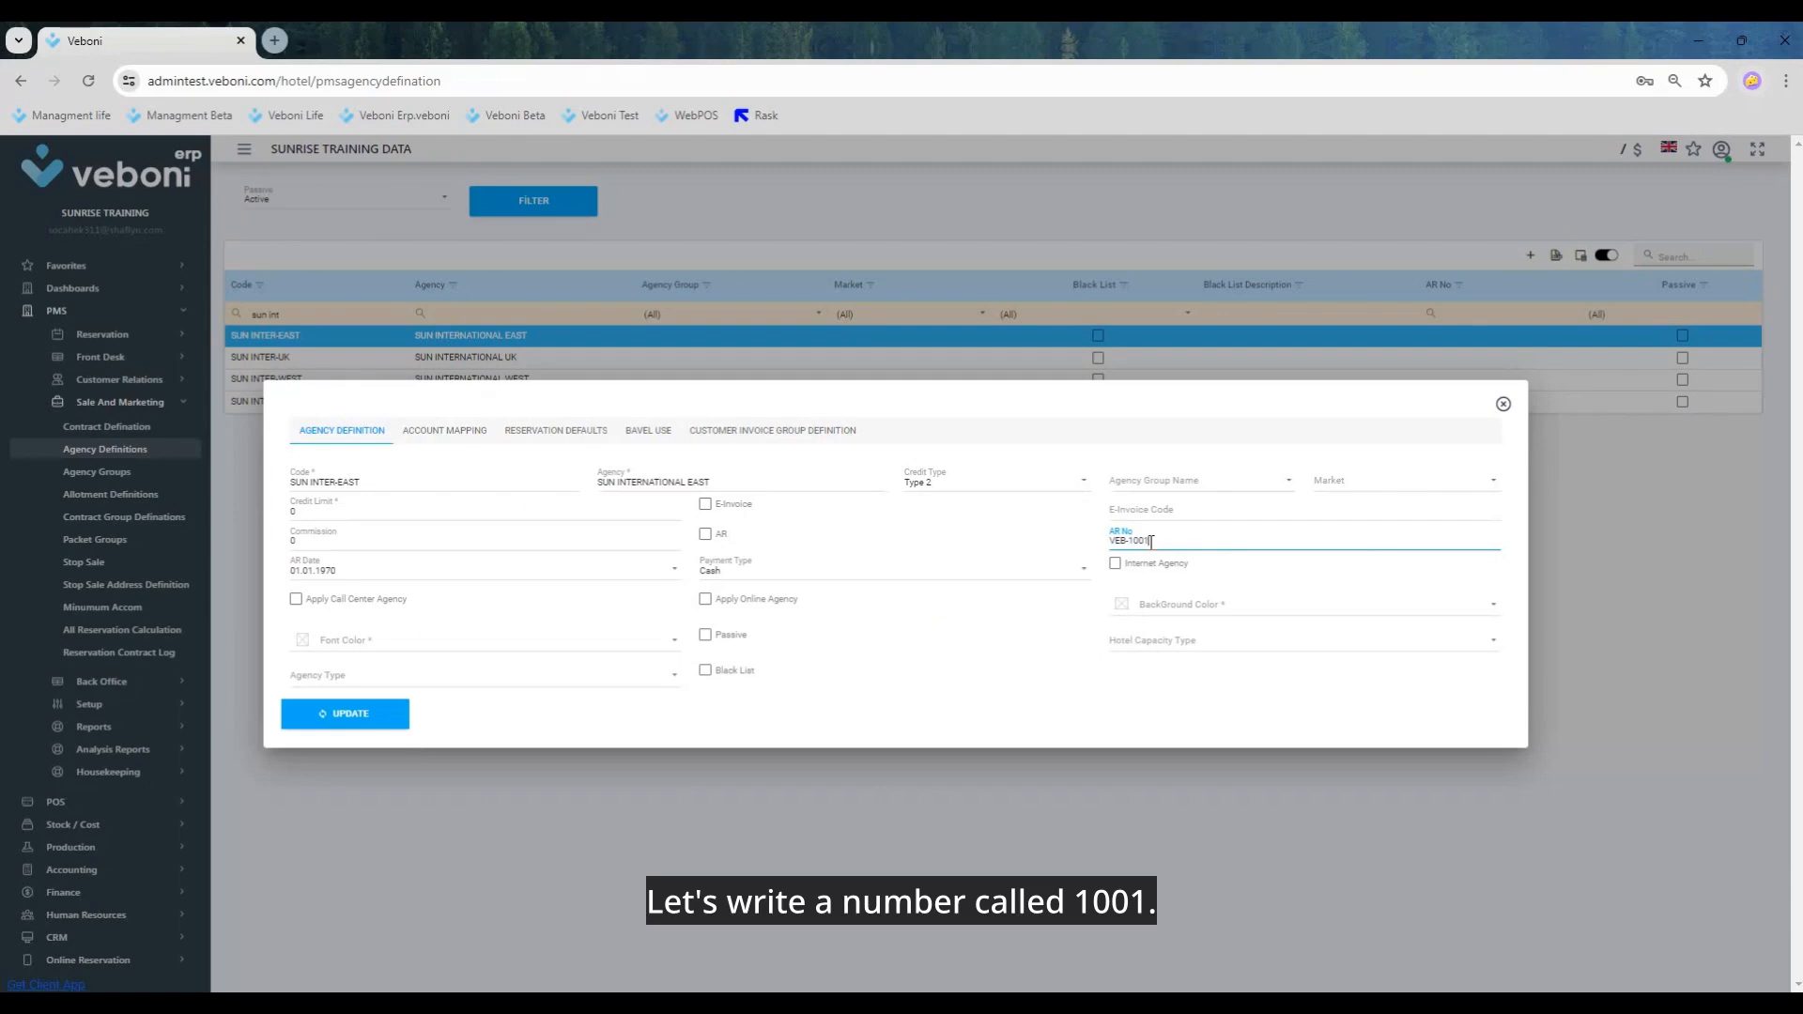
pyautogui.click(366, 713)
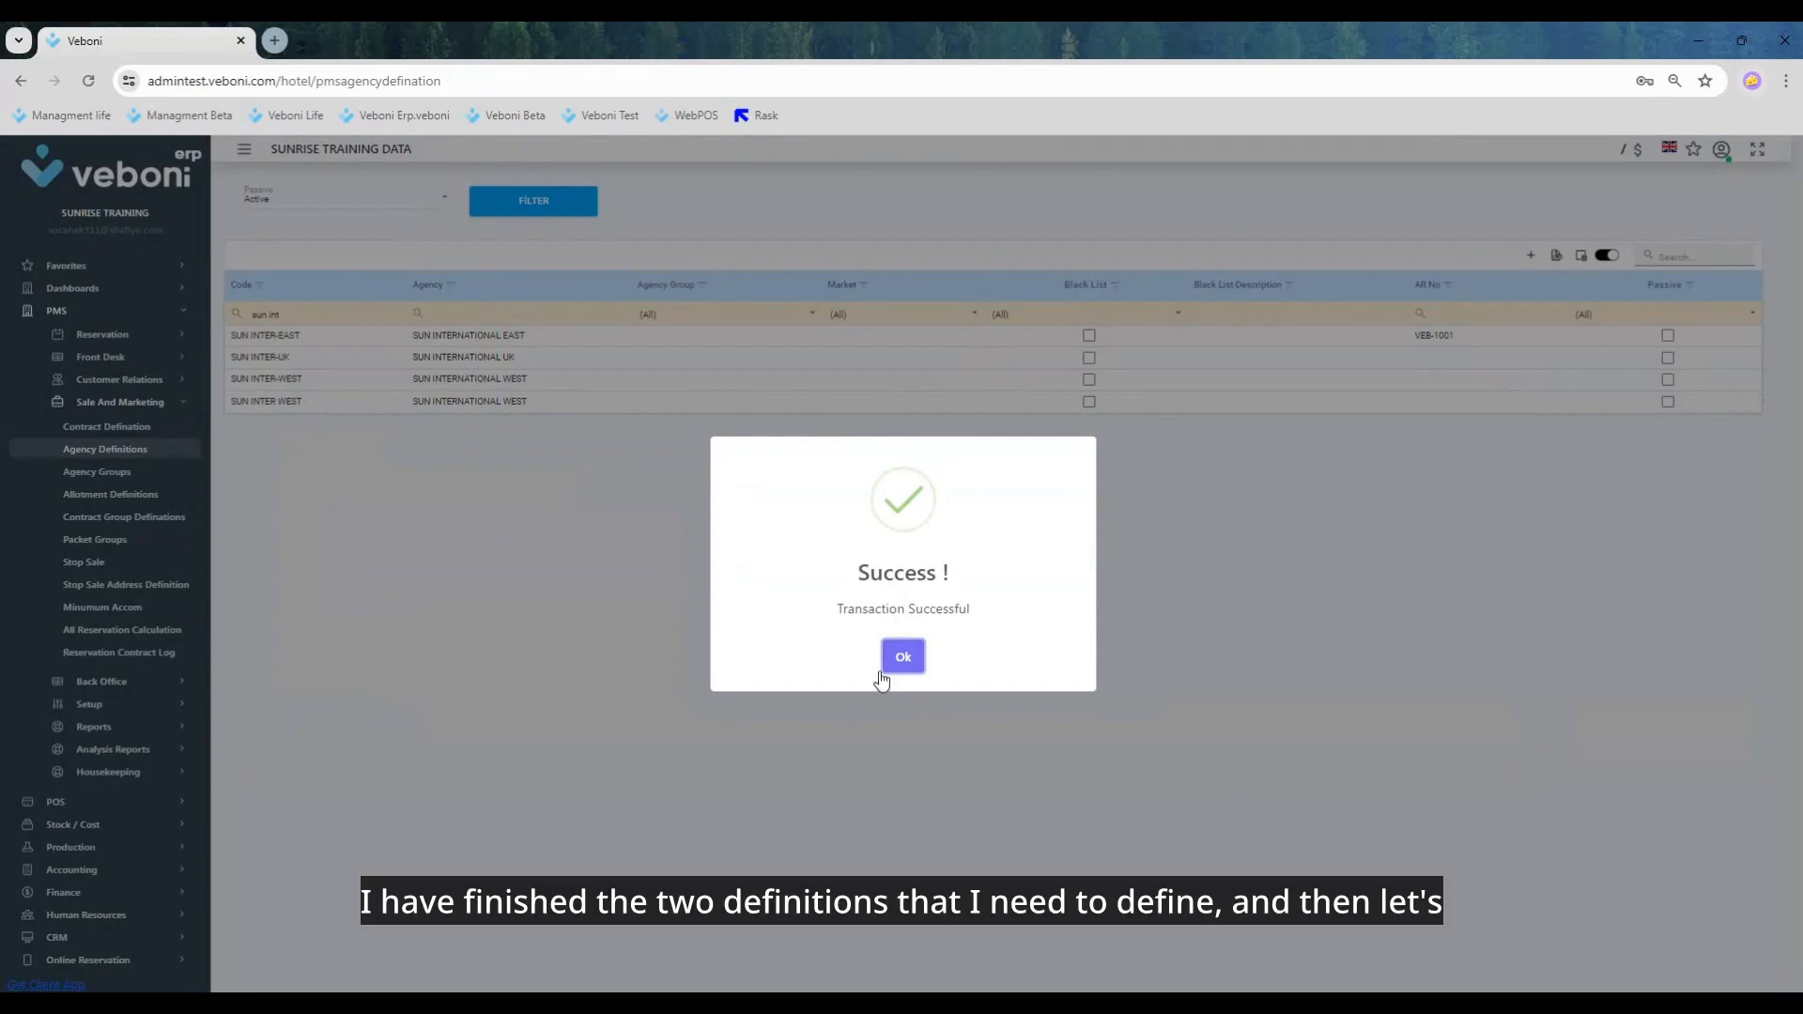
pyautogui.click(899, 659)
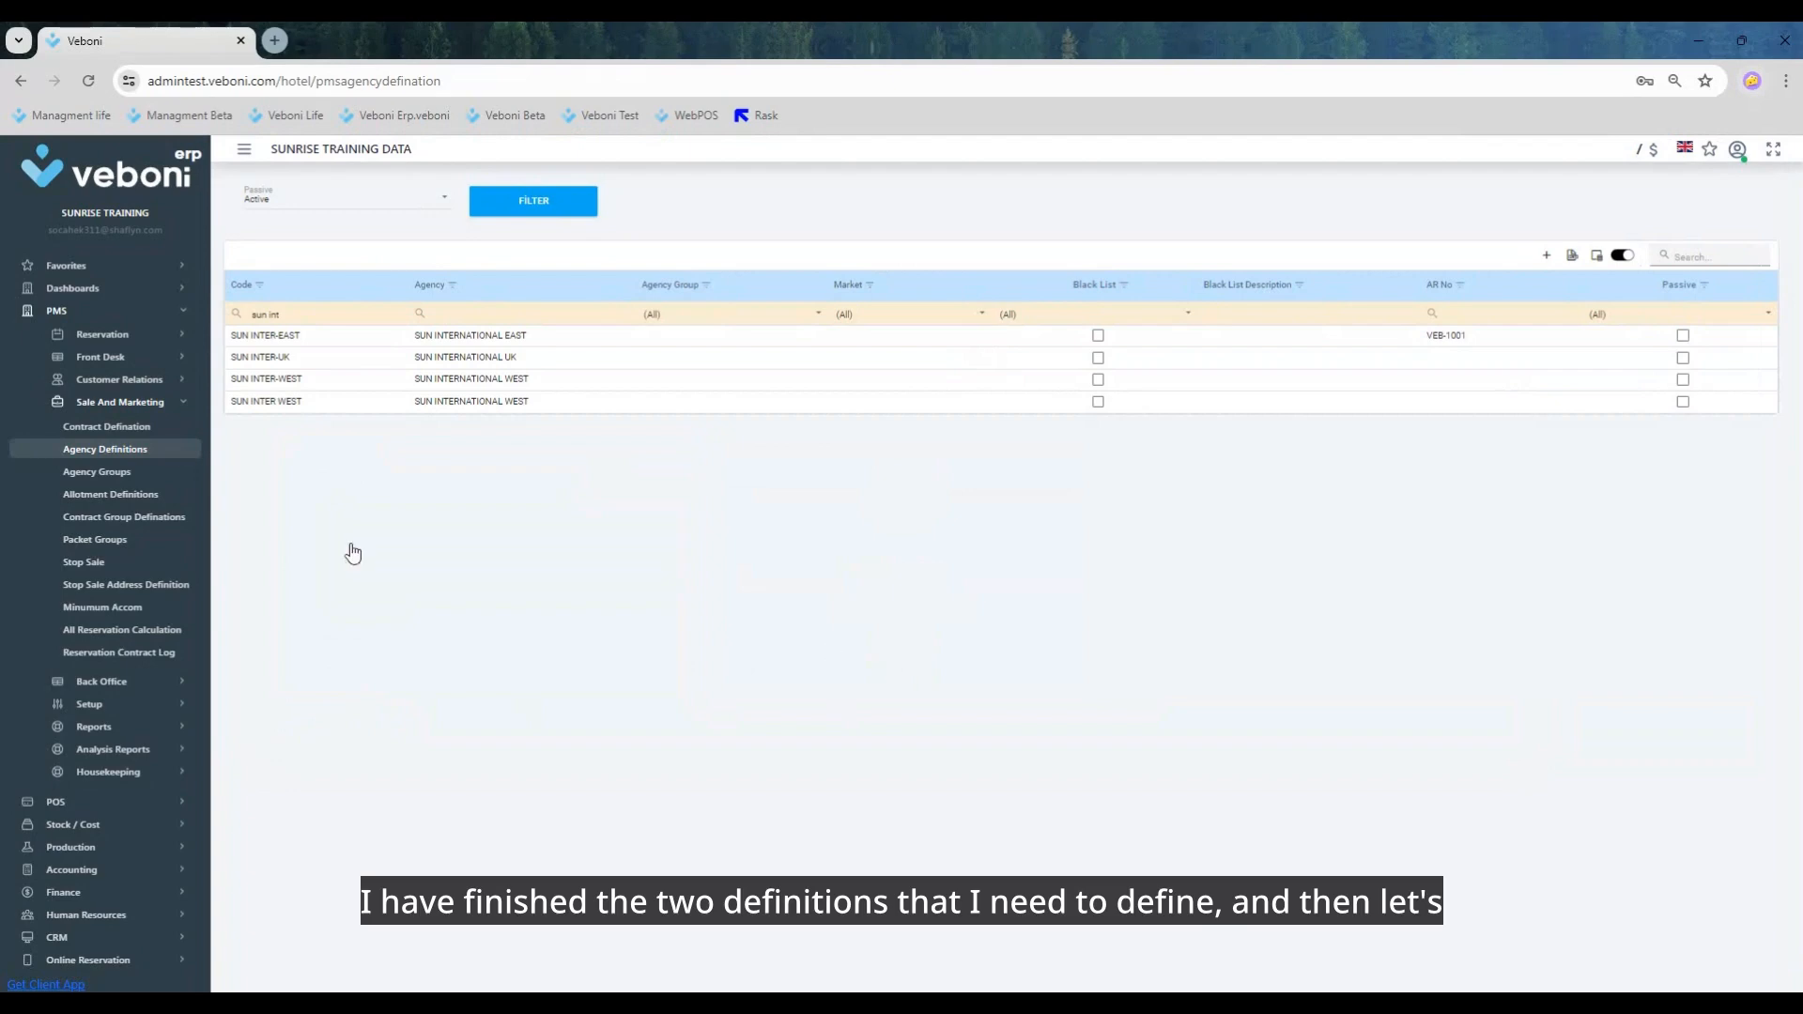
# Step: Return to the back office AR accounts and list the active ones with an open balance
pyautogui.click(148, 402)
pyautogui.click(148, 316)
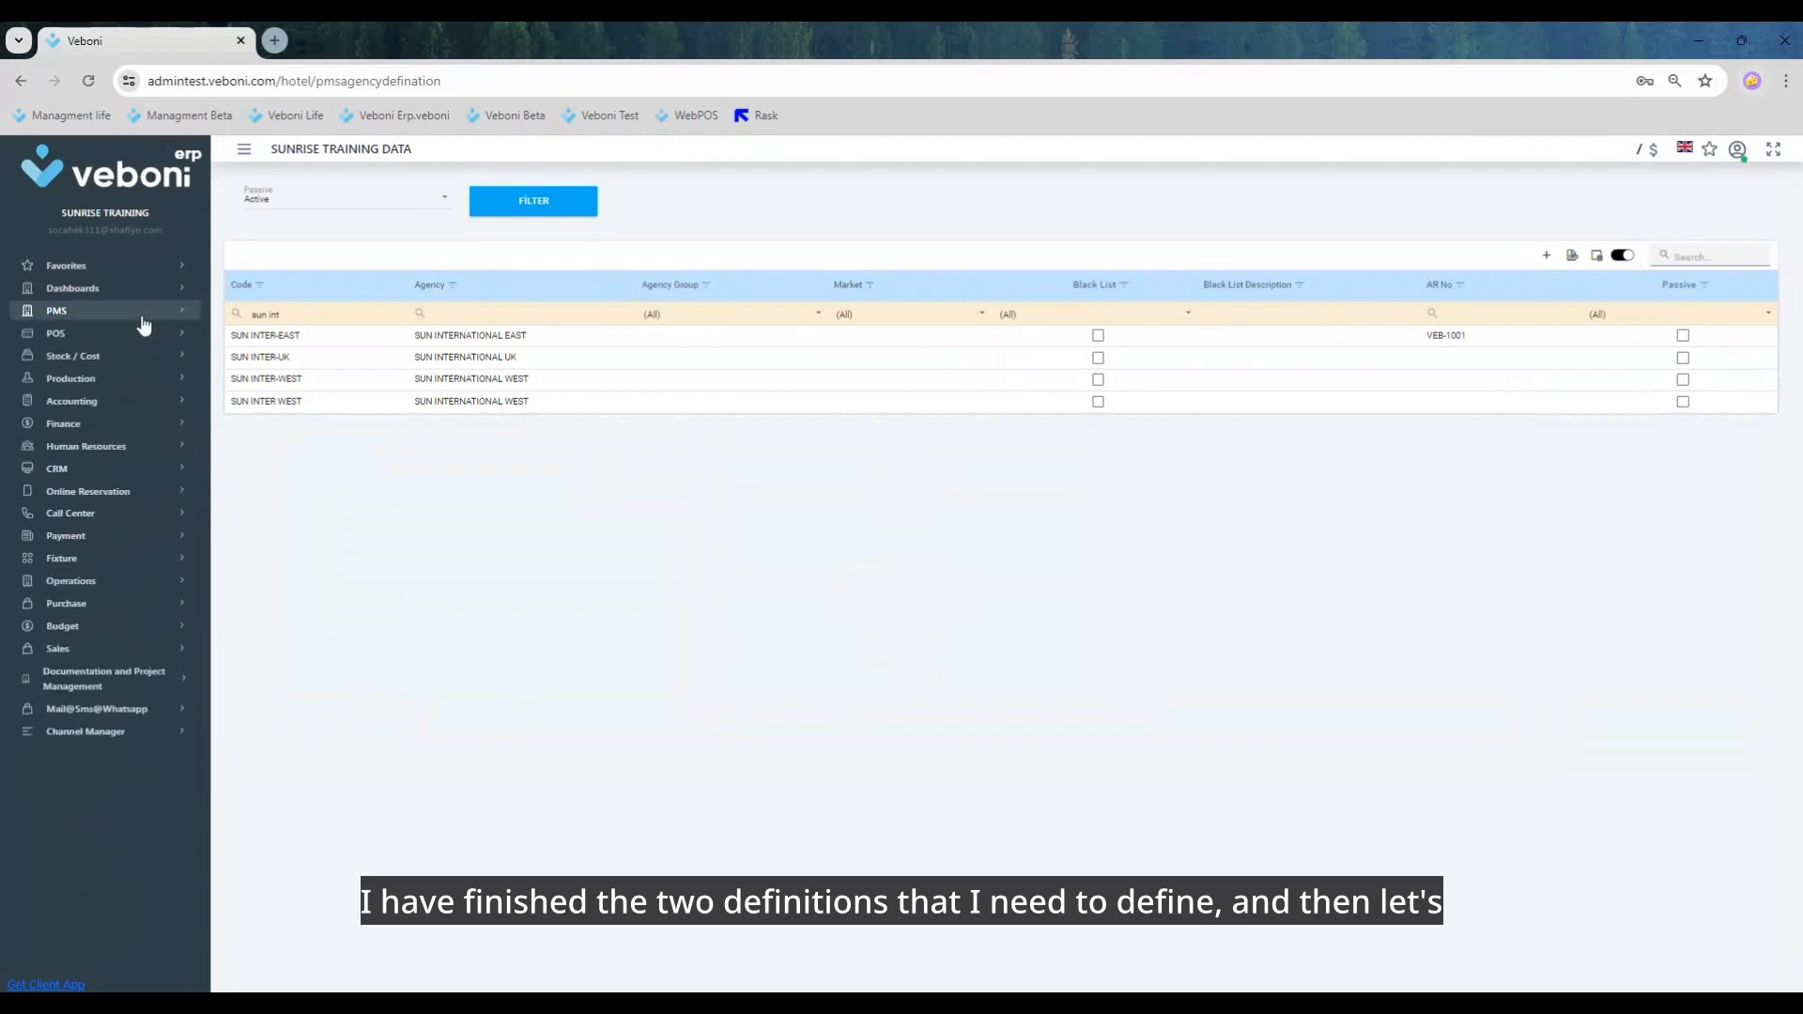
pyautogui.click(117, 313)
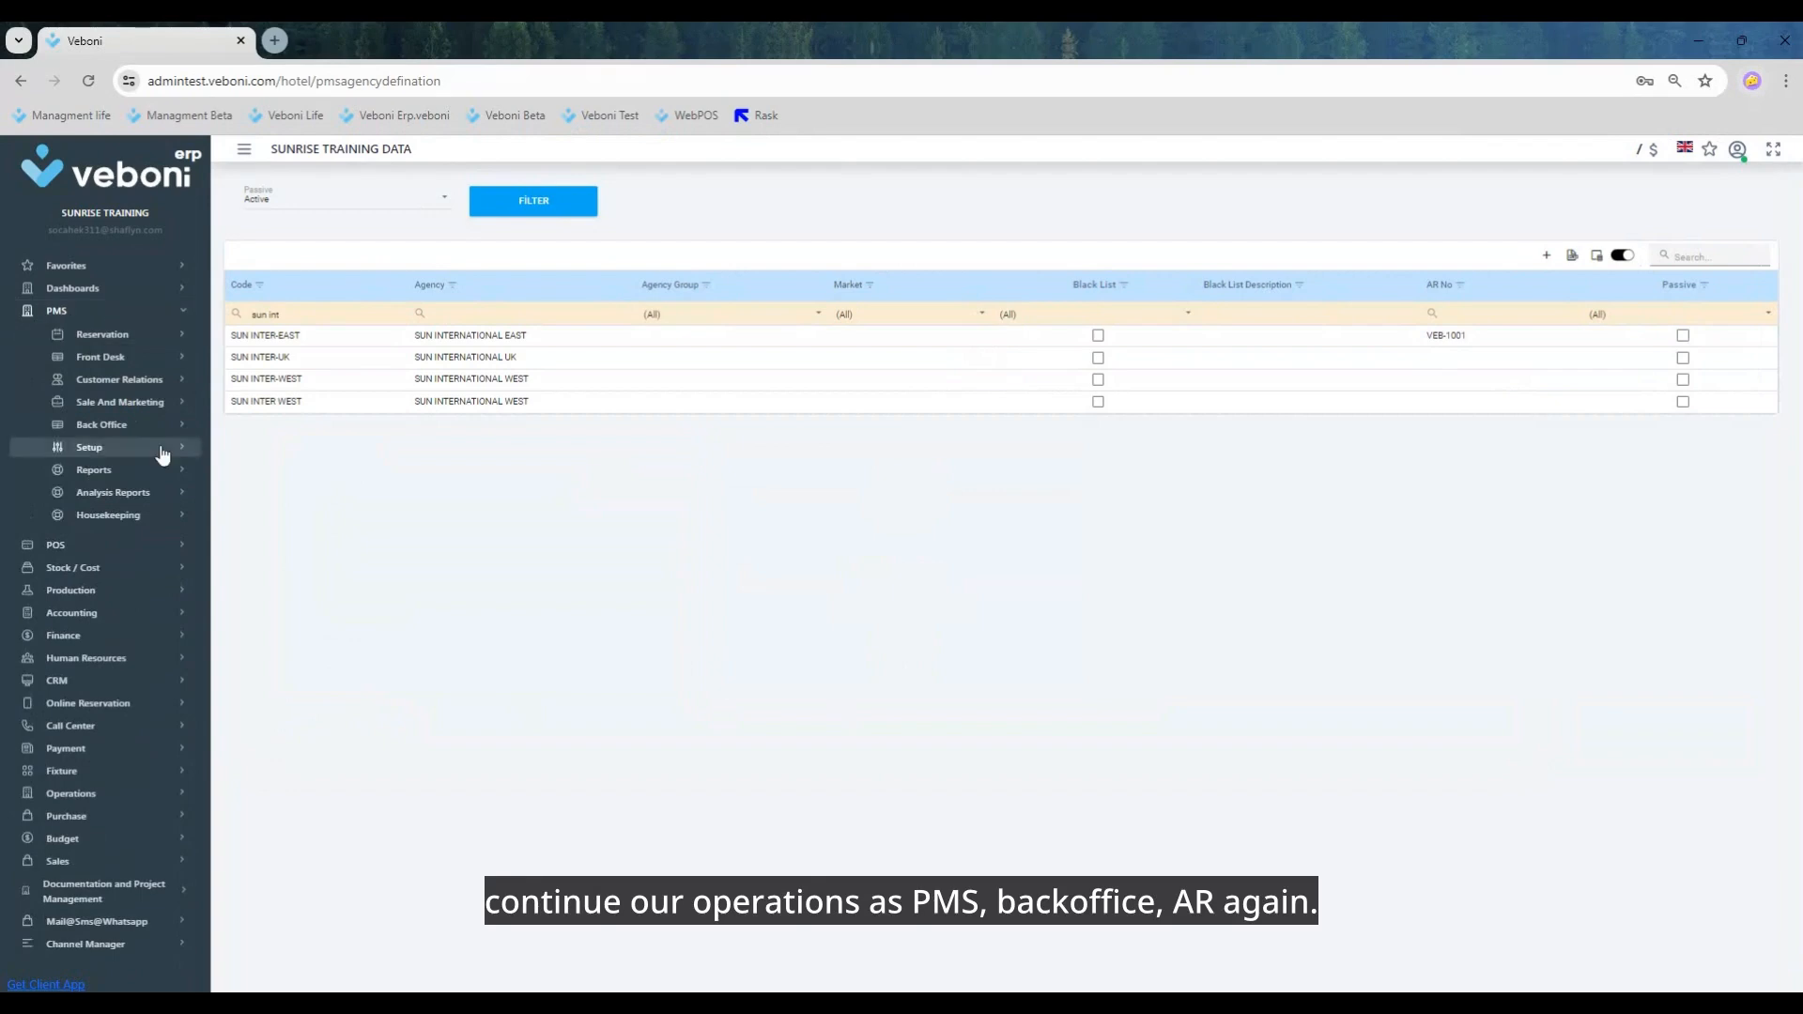
pyautogui.click(108, 427)
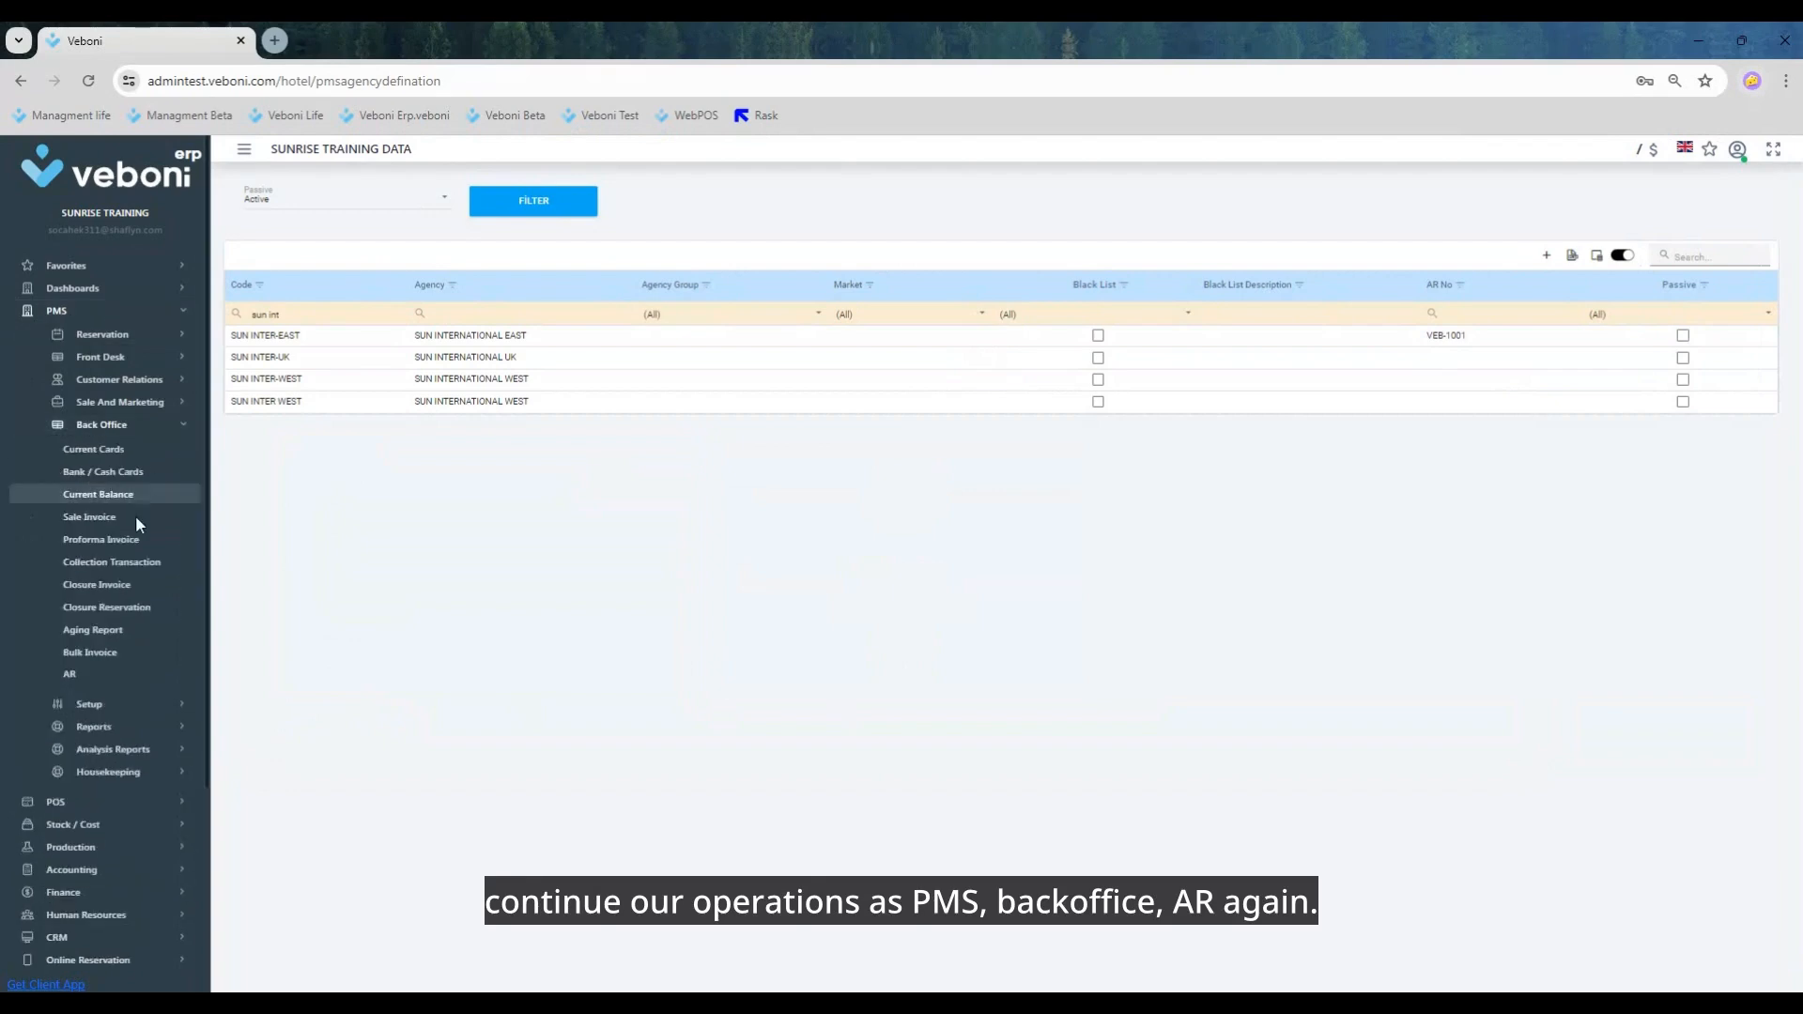
pyautogui.click(75, 672)
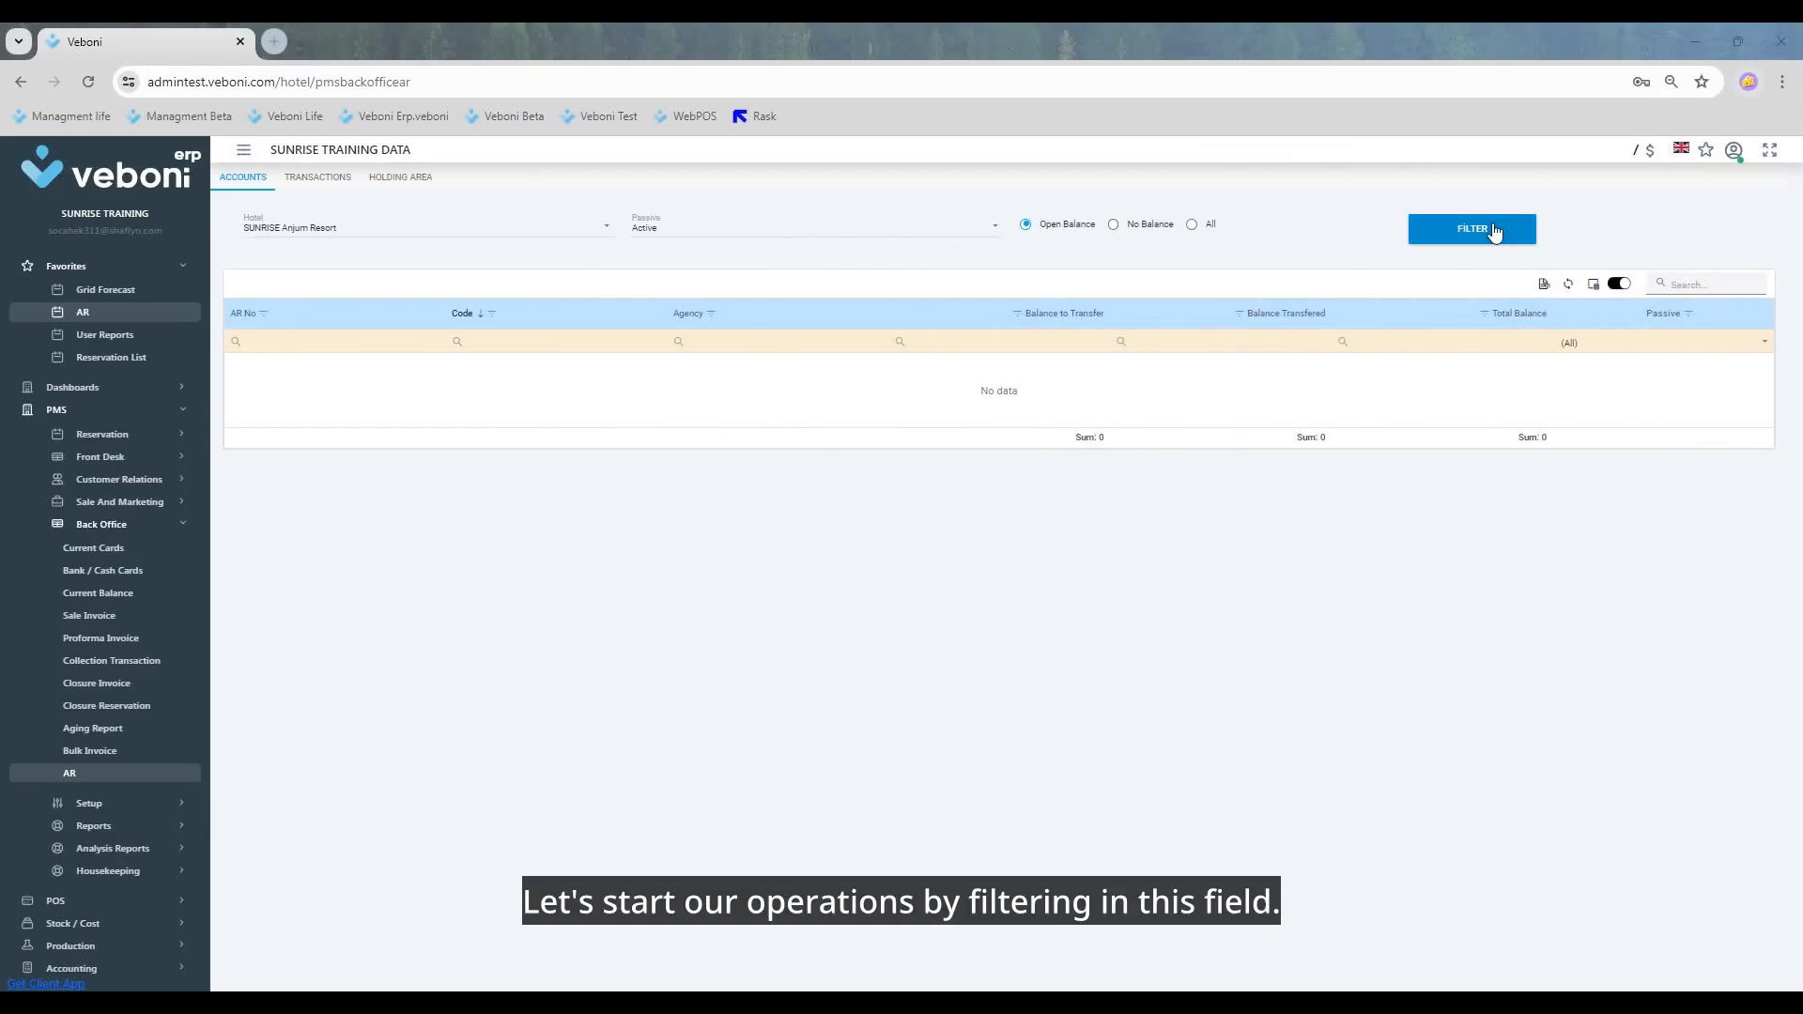
pyautogui.click(1494, 232)
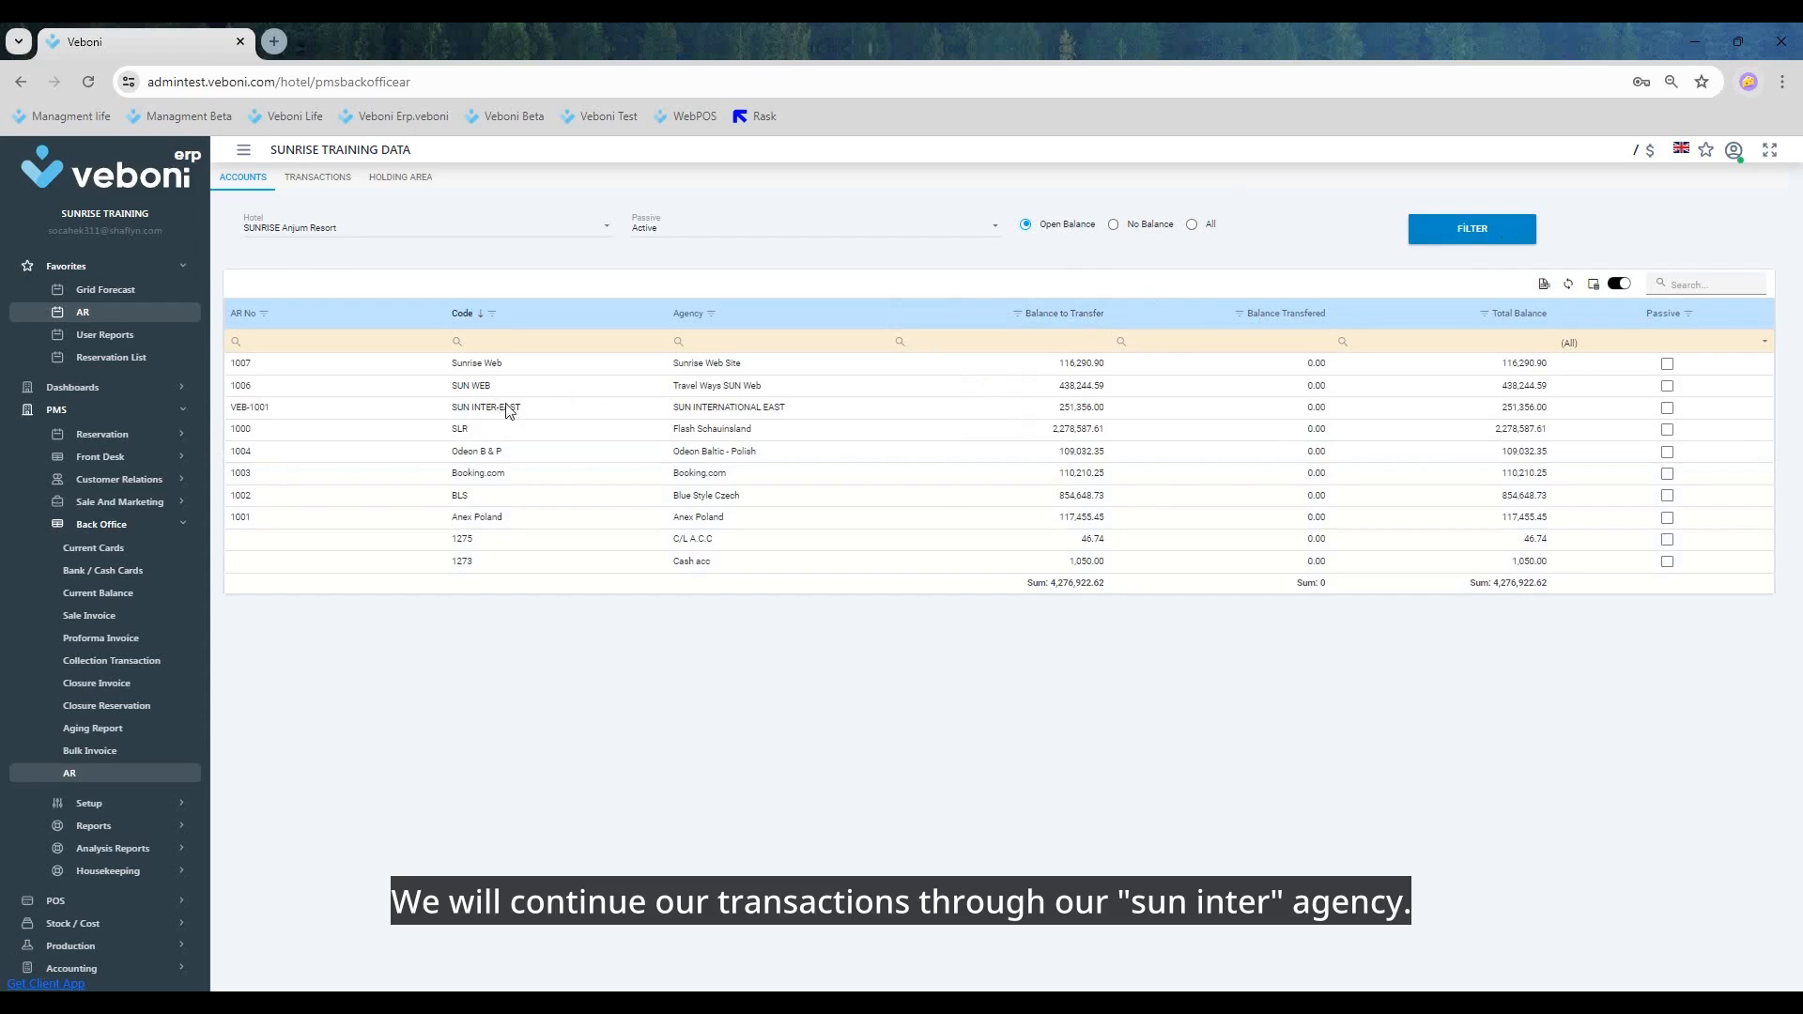
# Step: Sort the accounts by code, filter them to SUN INTER-EAST only, and select that account
pyautogui.click(492, 326)
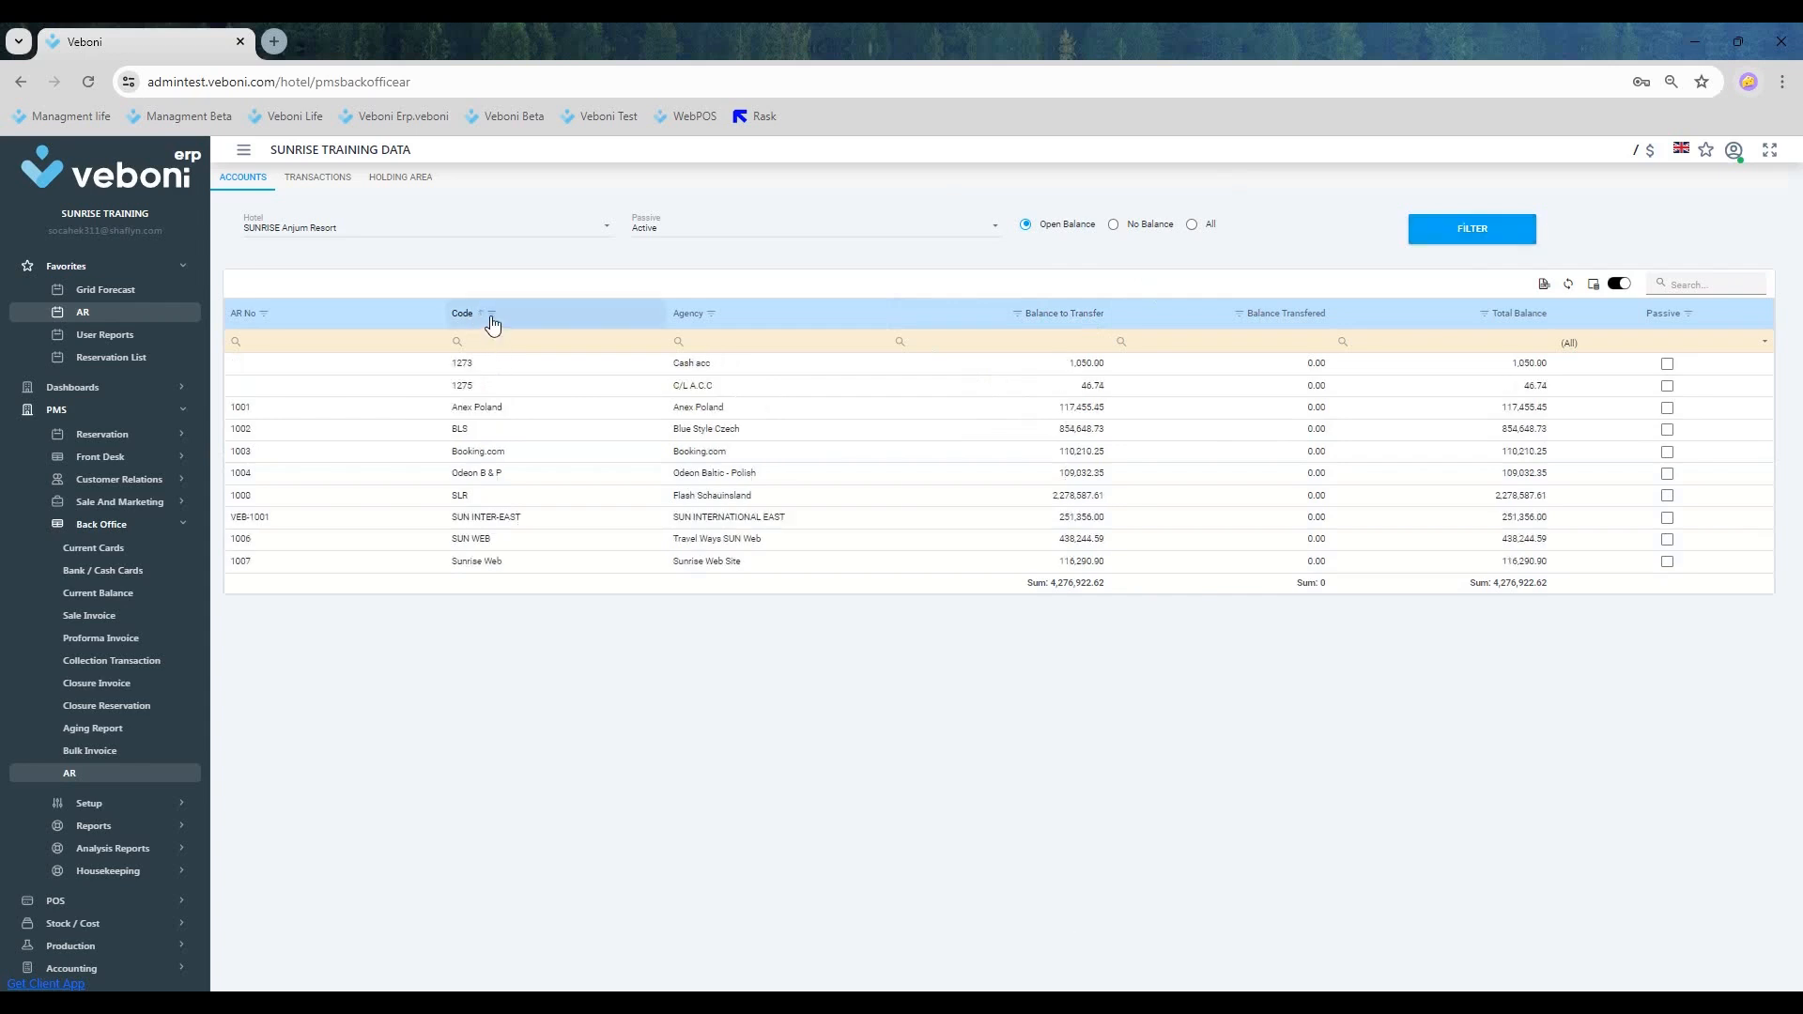
pyautogui.click(491, 313)
pyautogui.click(465, 352)
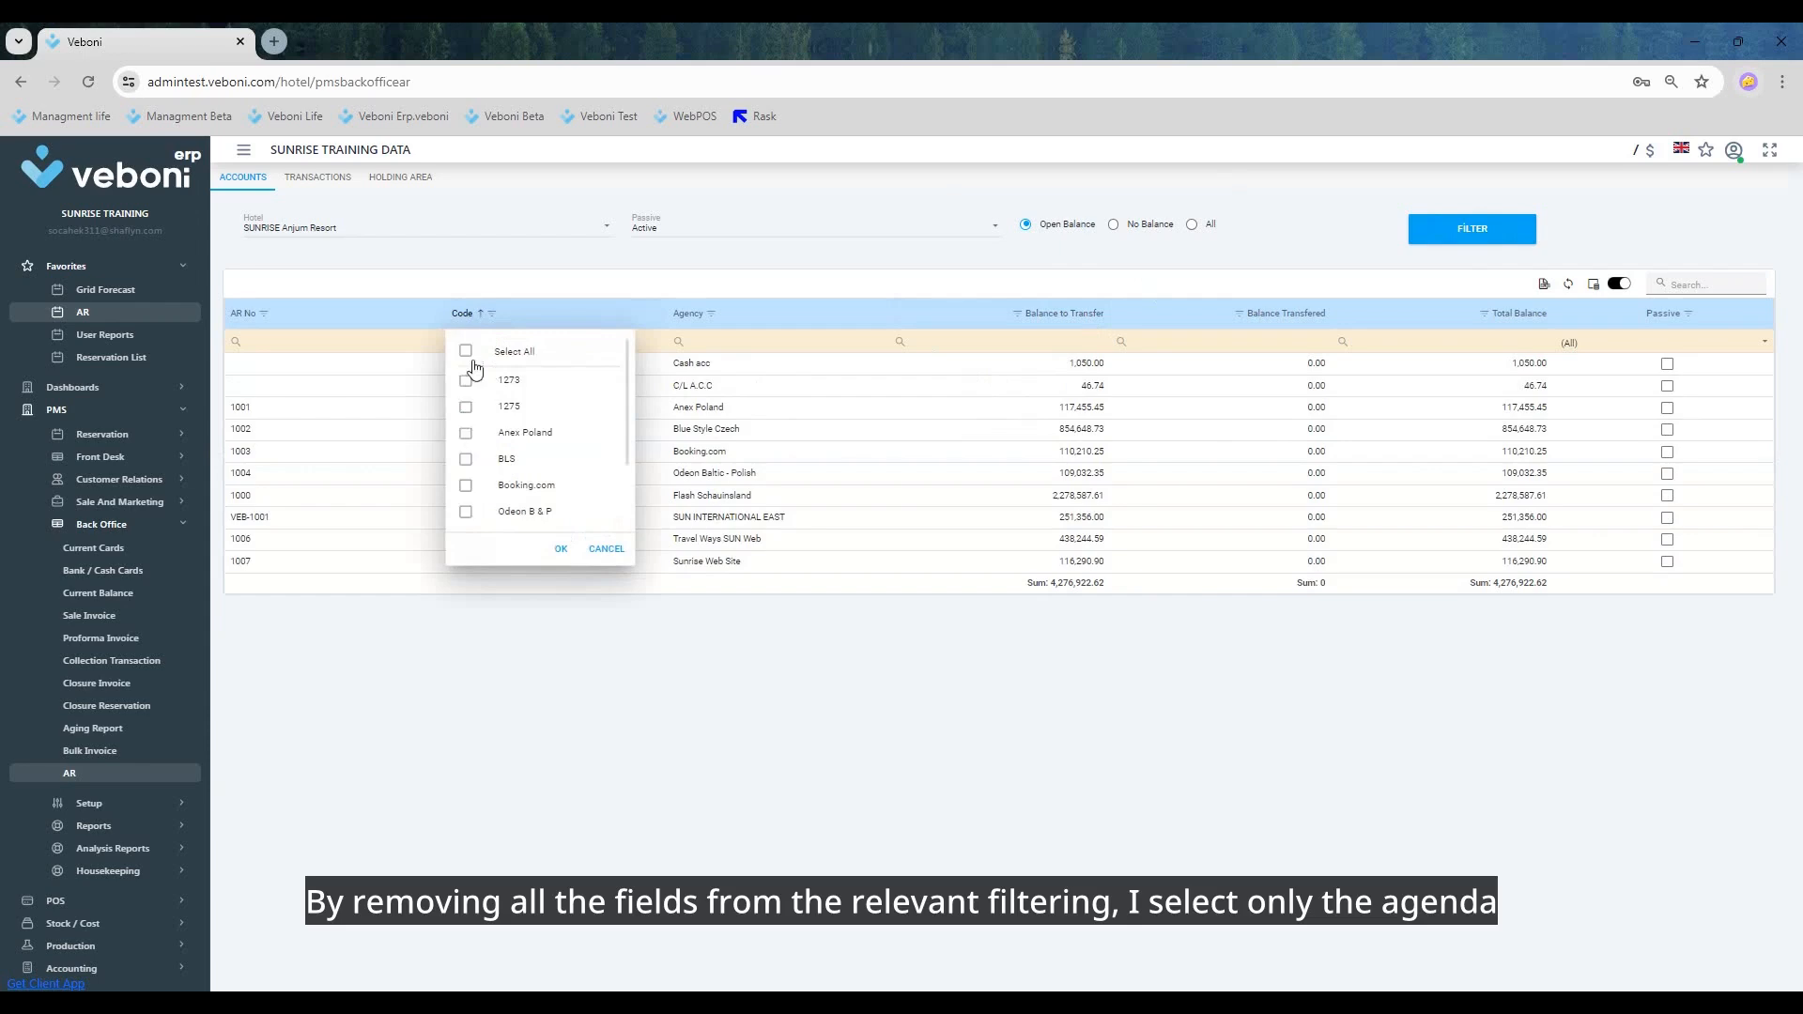
pyautogui.scroll(-2, 516, 413)
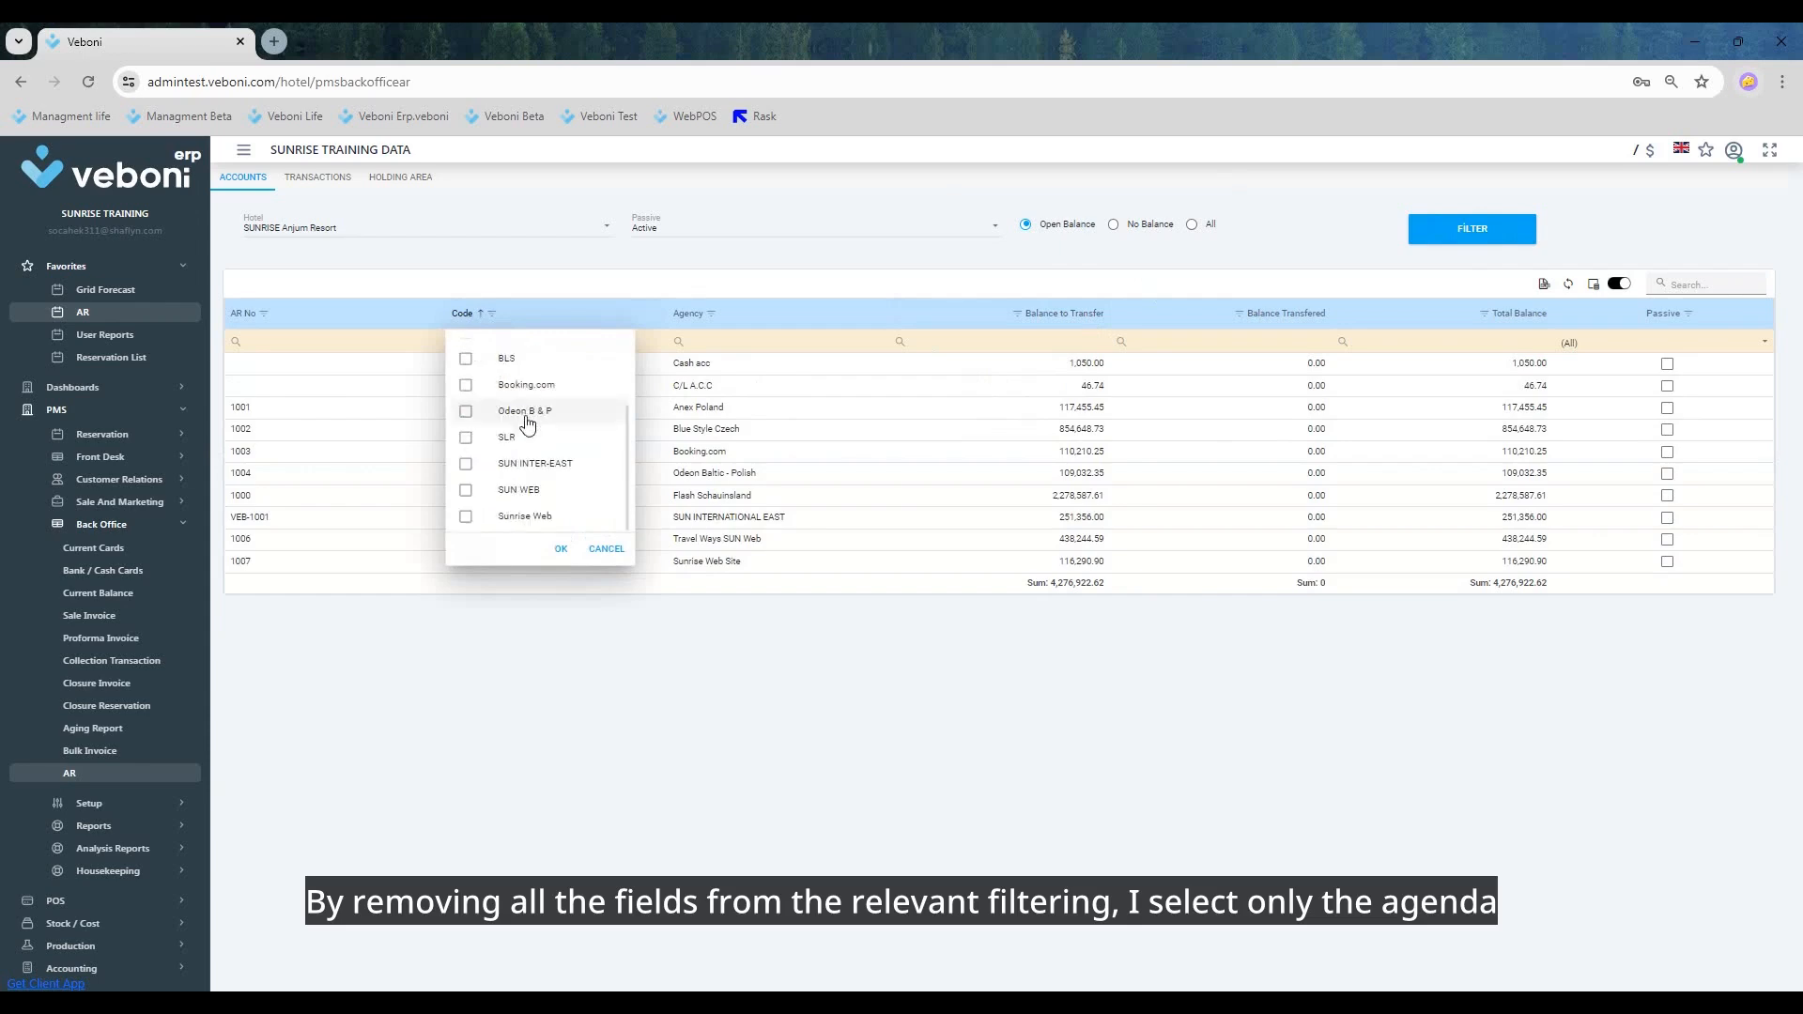
pyautogui.click(466, 463)
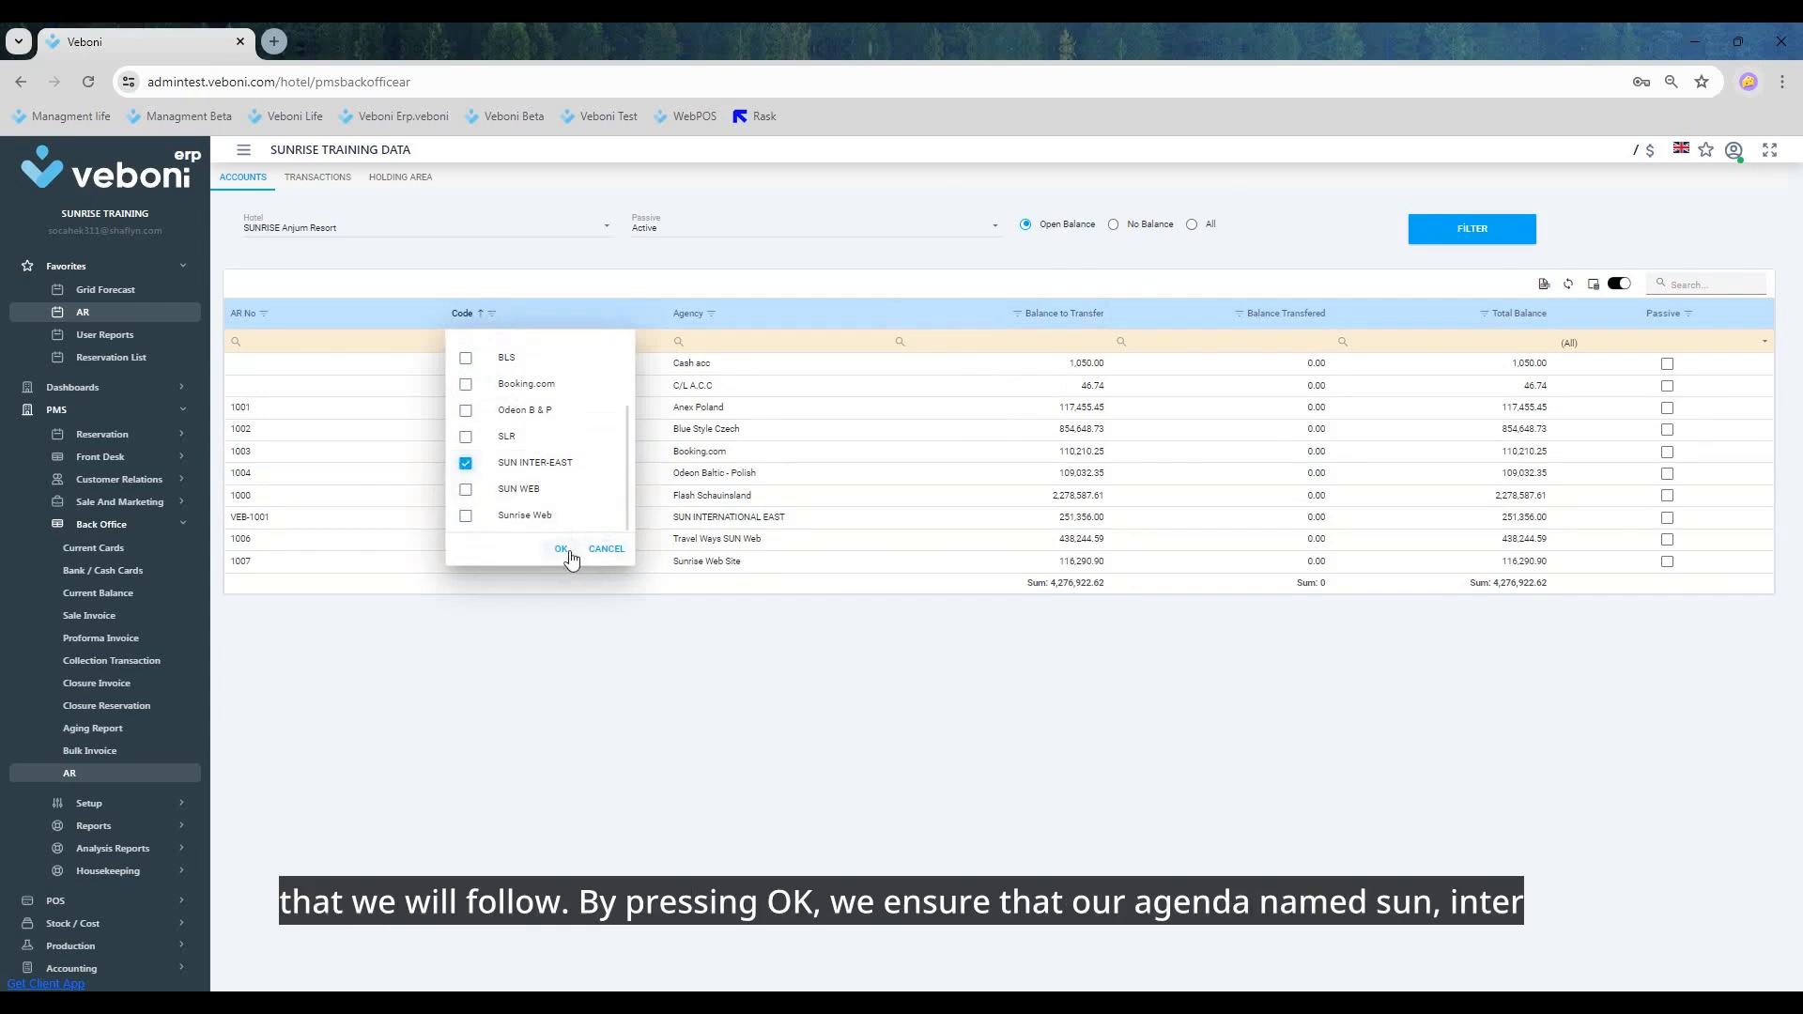
pyautogui.click(563, 550)
pyautogui.click(479, 369)
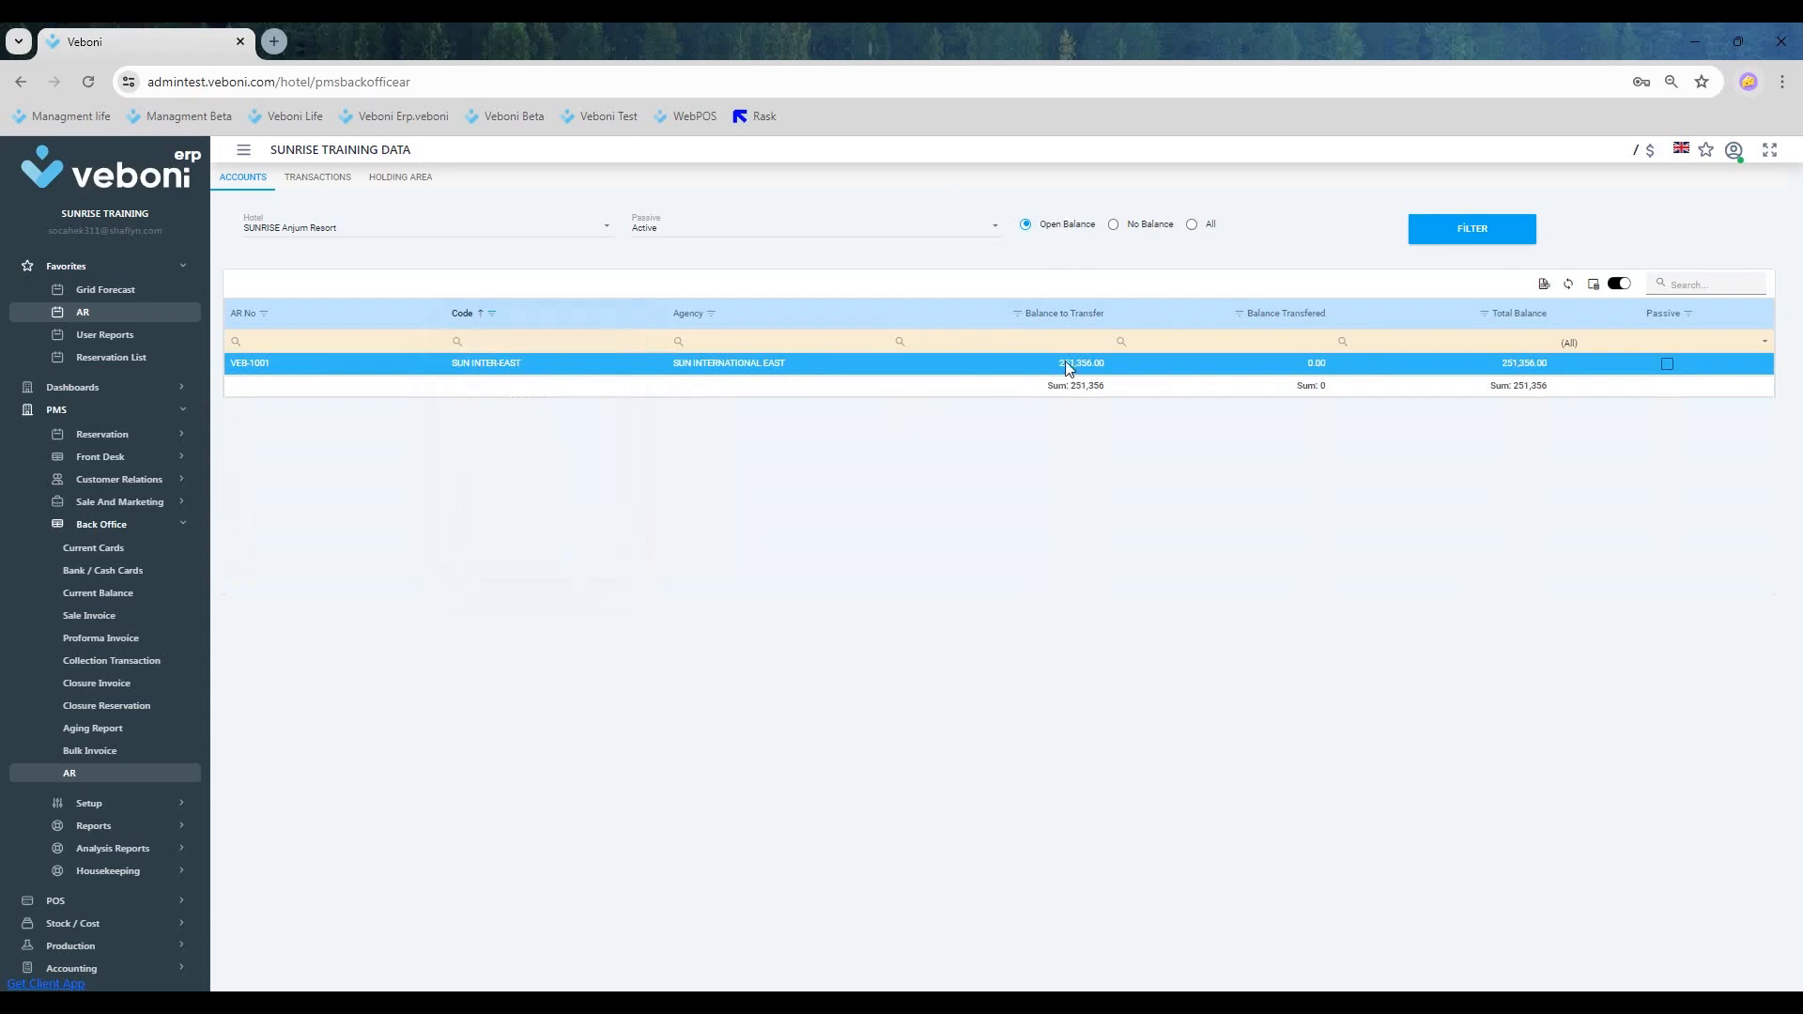
# Step: Open the AR holding area and filter its transactions by code to SUN INTER-EAST only
pyautogui.click(381, 184)
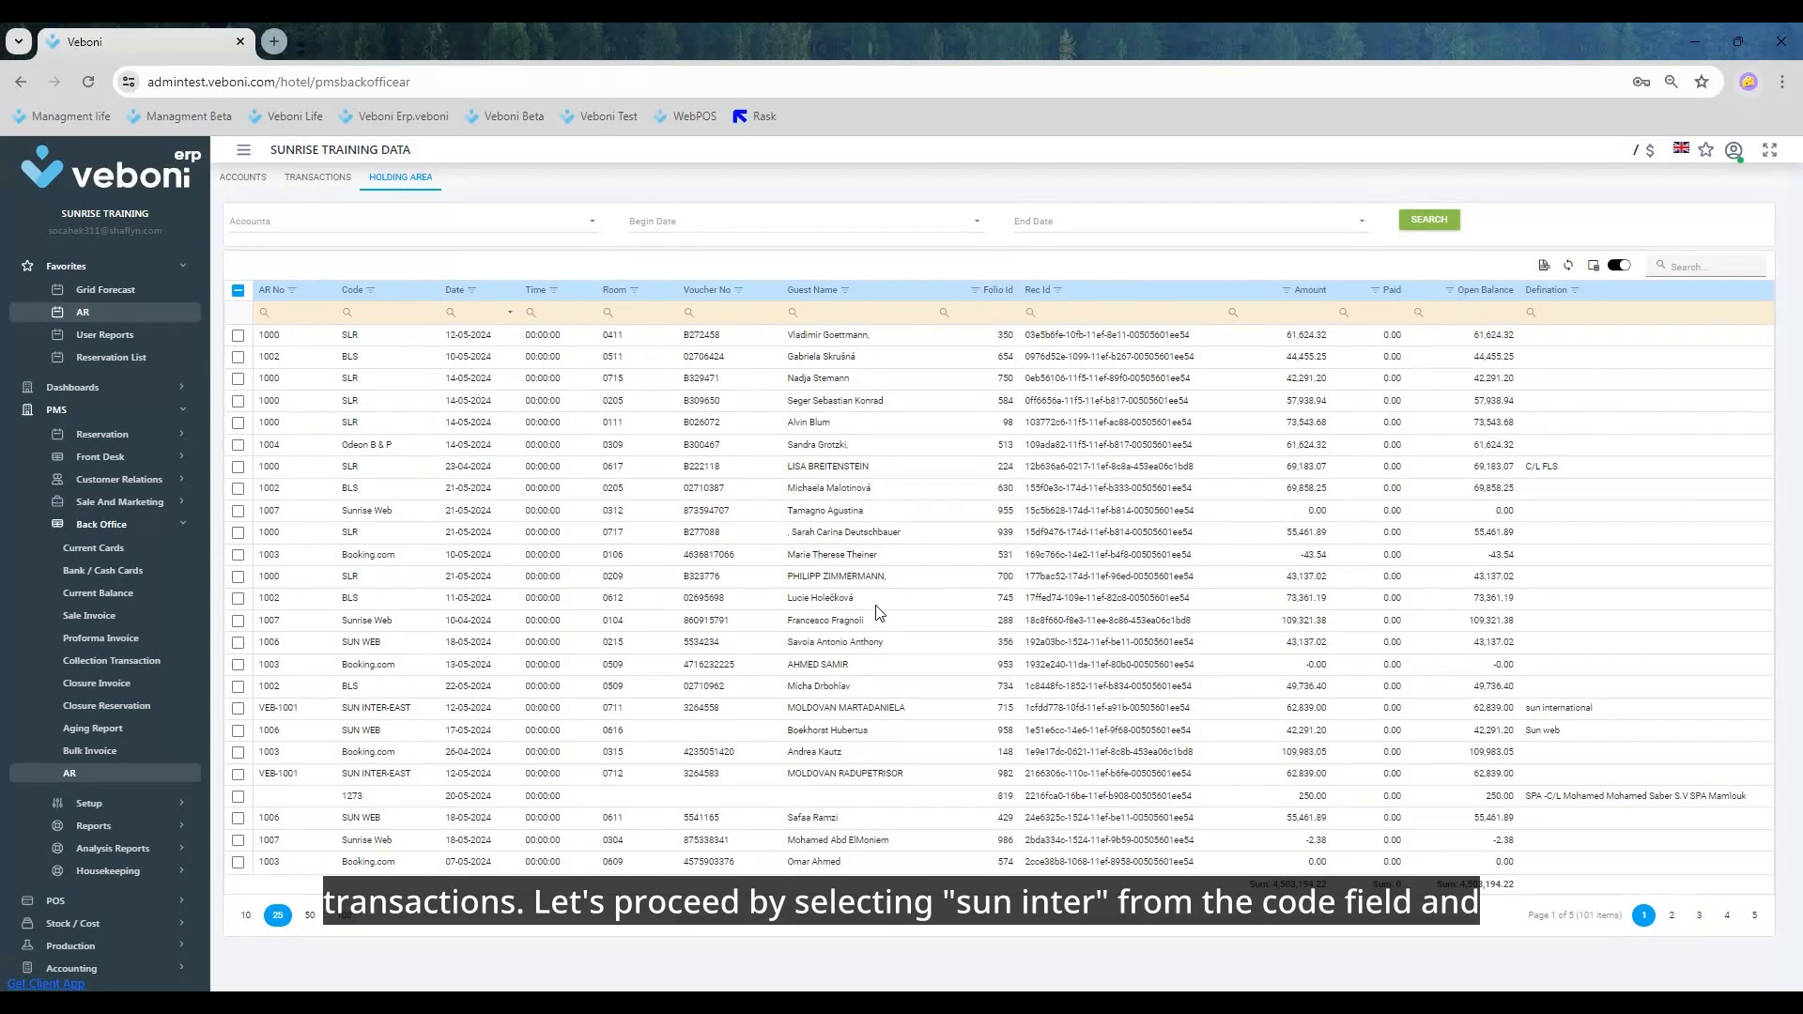
pyautogui.click(370, 291)
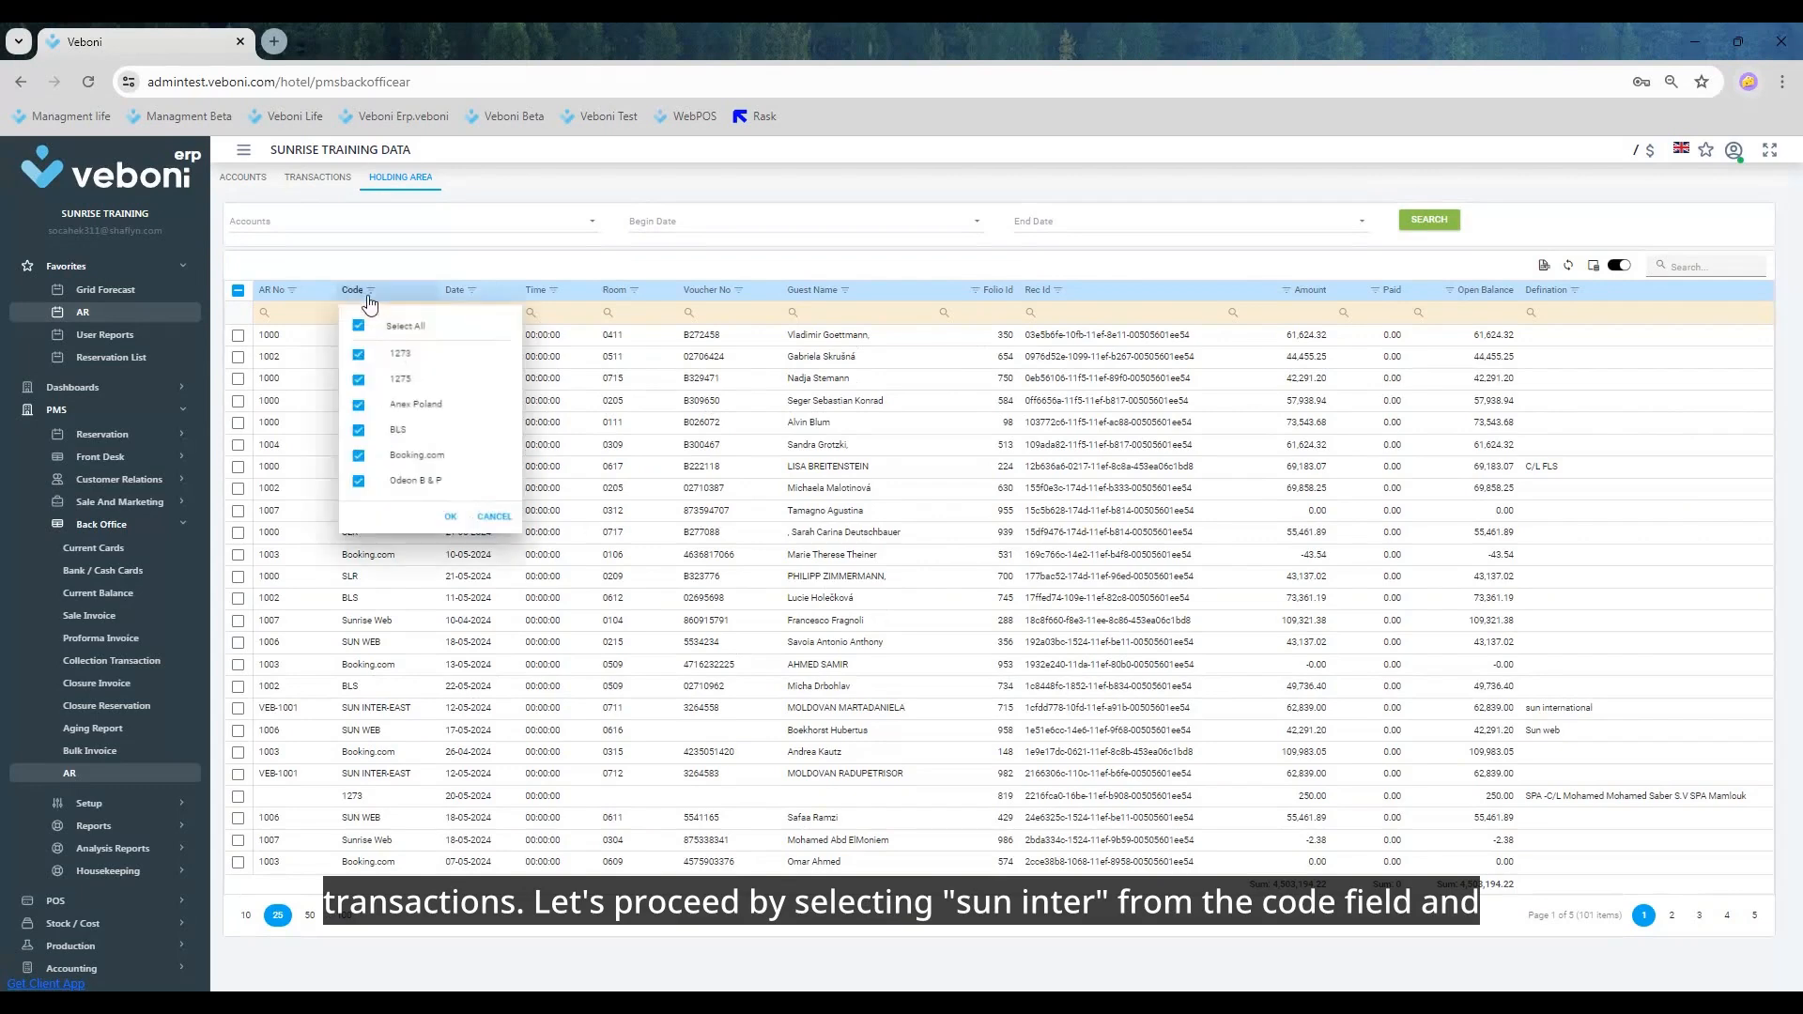
pyautogui.click(356, 323)
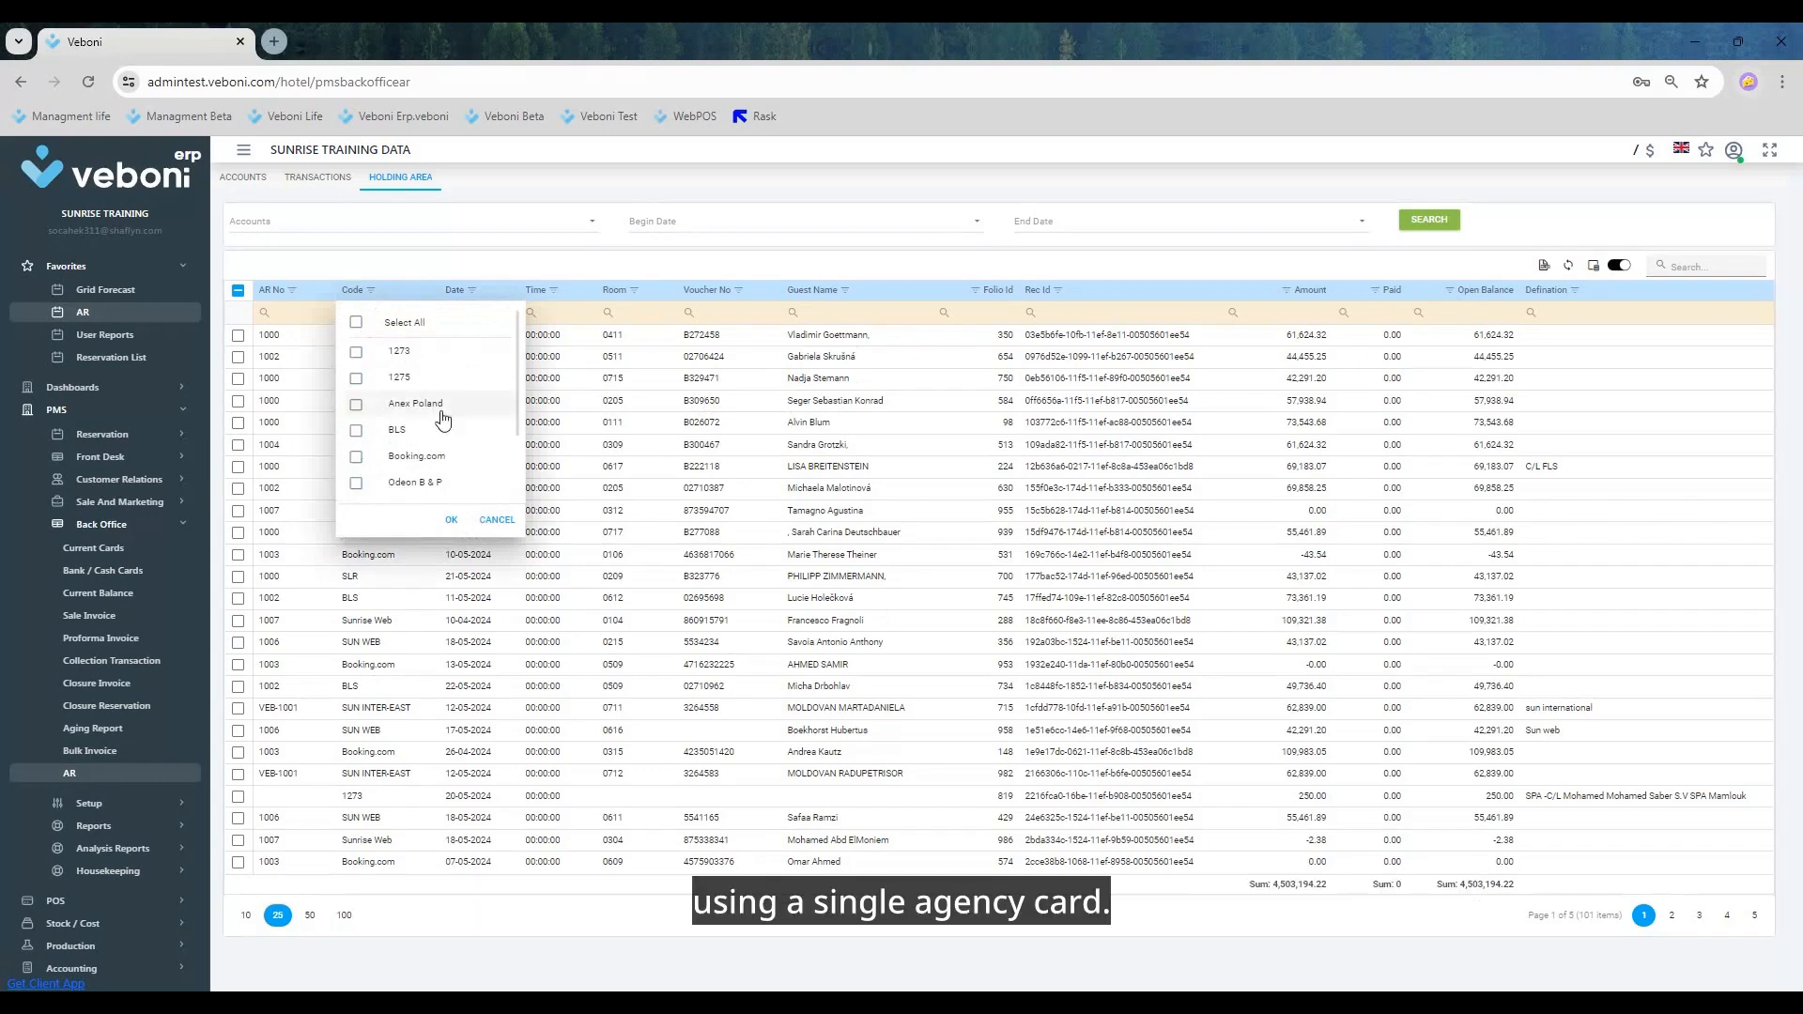
pyautogui.scroll(-2, 442, 420)
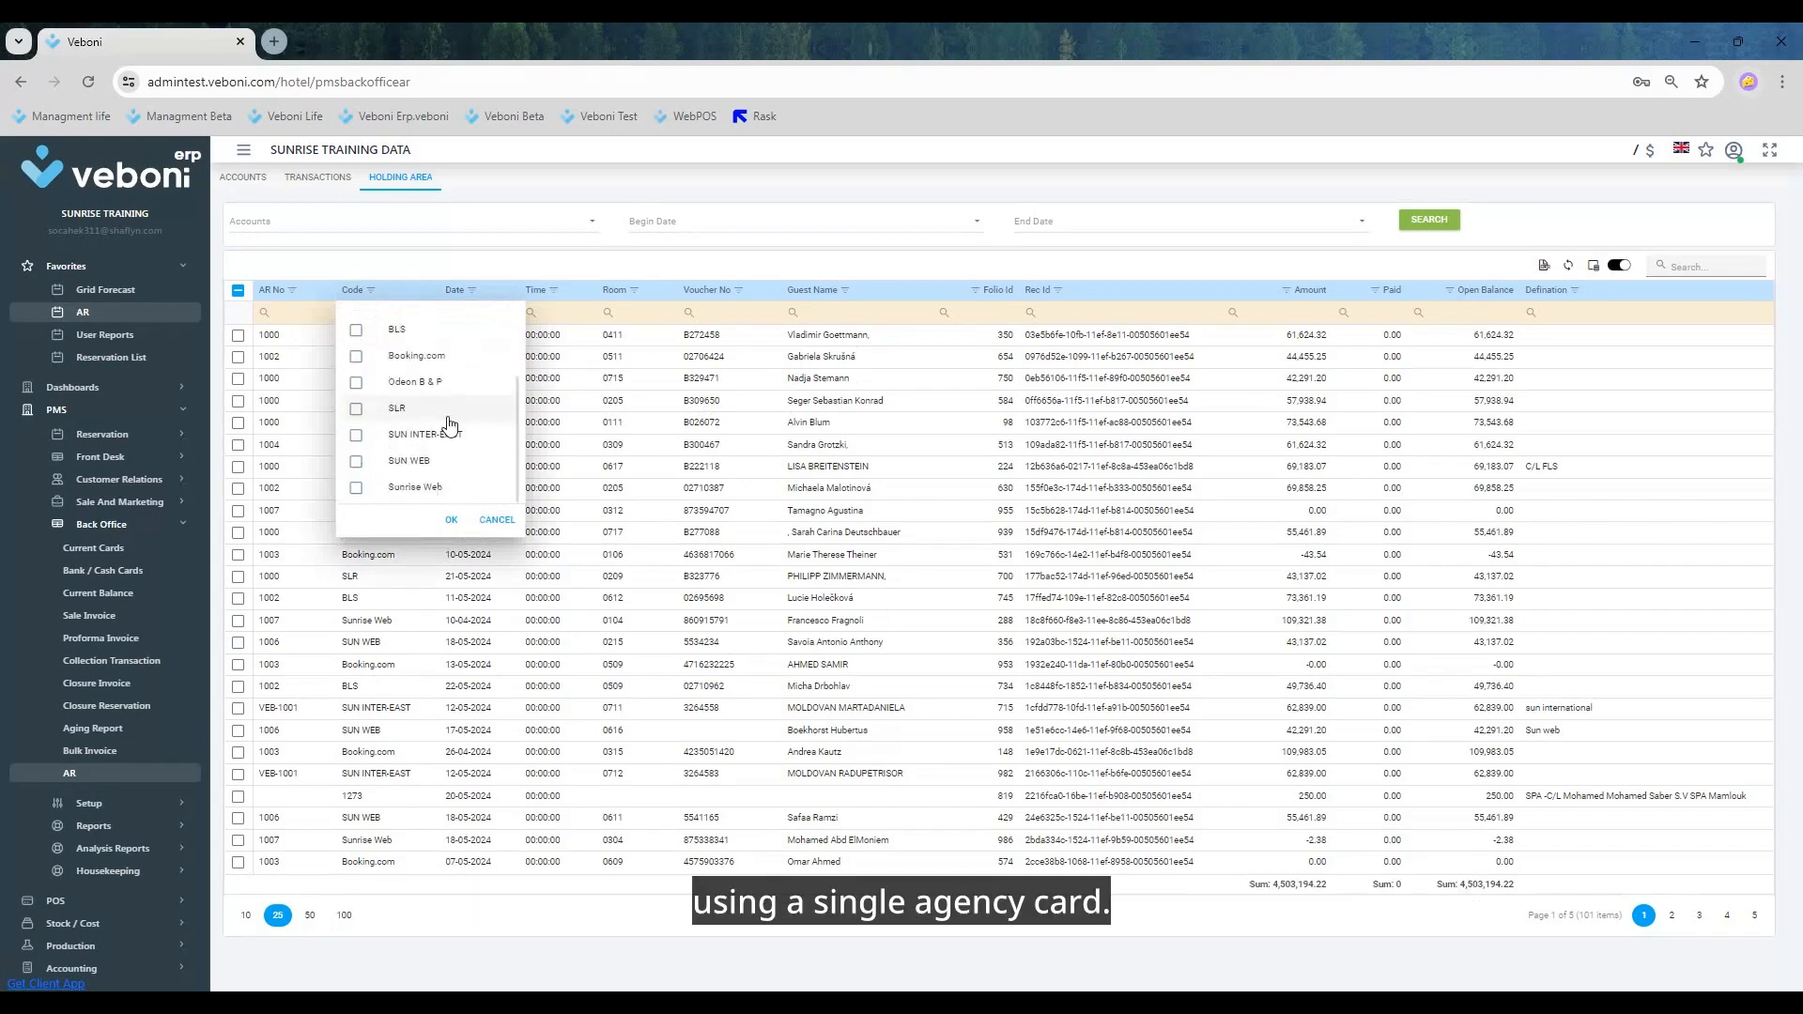
pyautogui.click(356, 435)
pyautogui.click(450, 520)
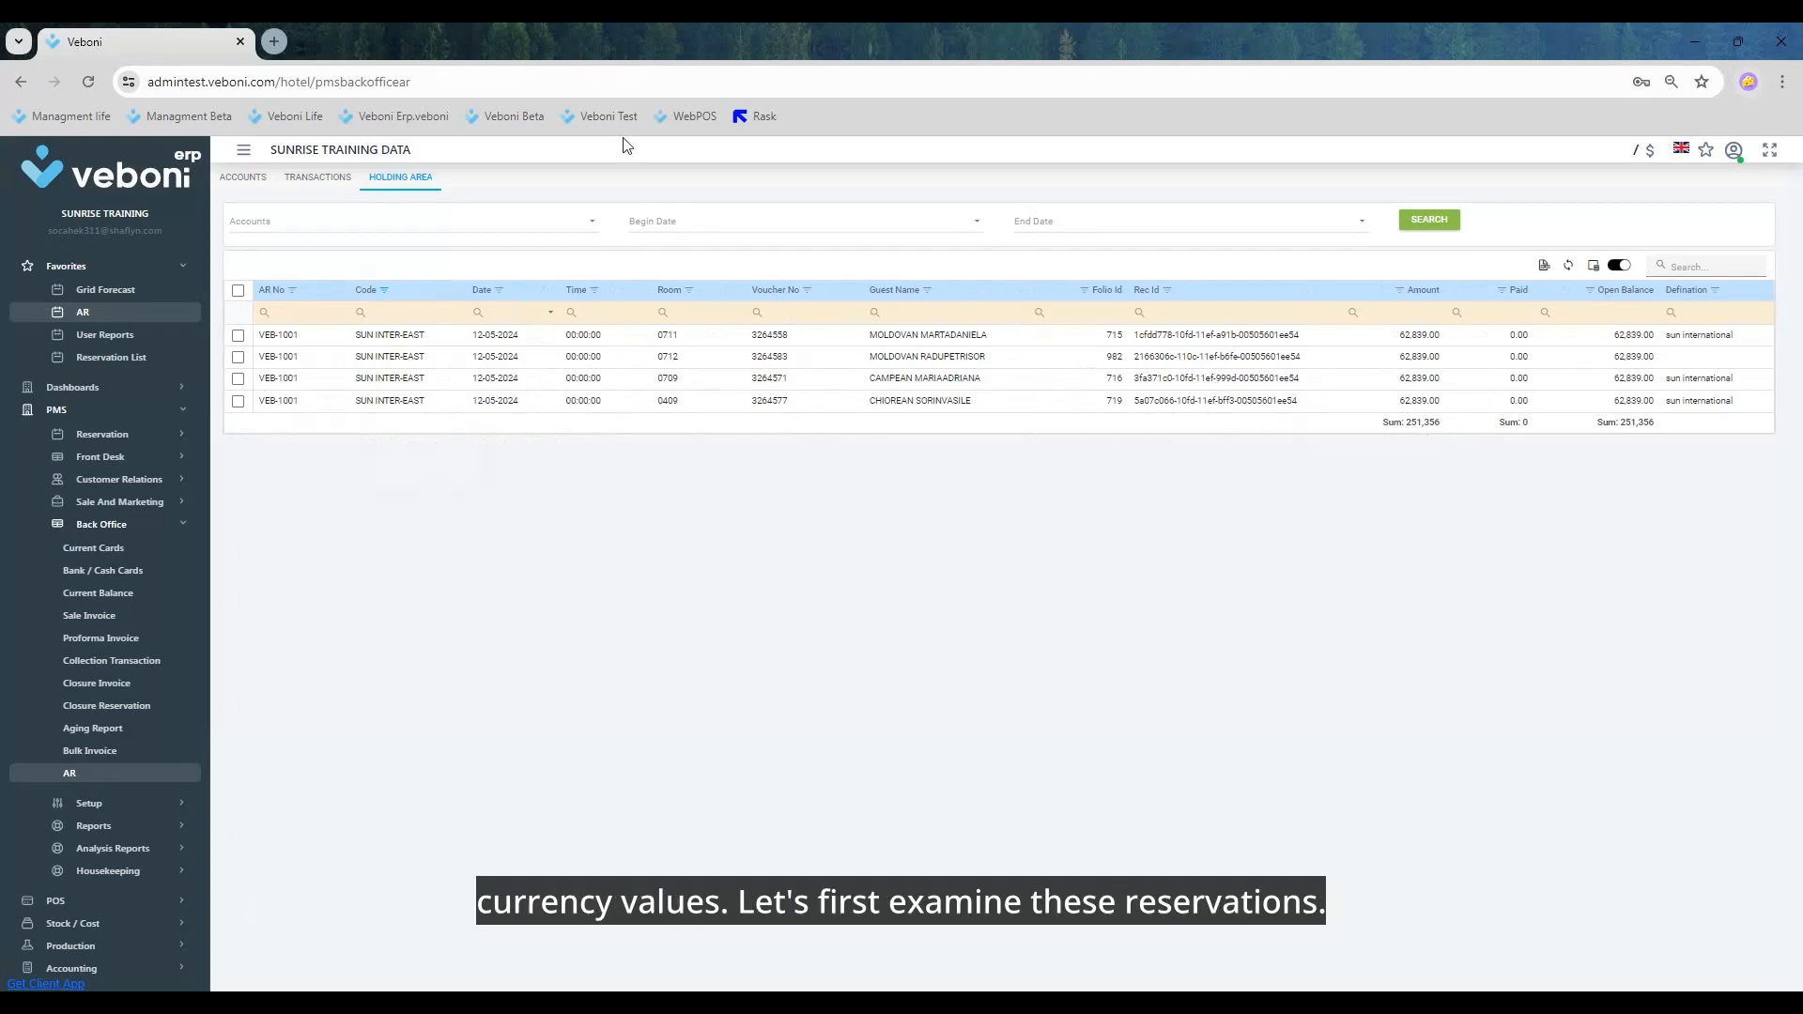
# Step: Sign in to Veboni Test in a second browser tab and open the PMS reservation list
pyautogui.moveTo(608, 116); pyautogui.dragTo(521, 44)
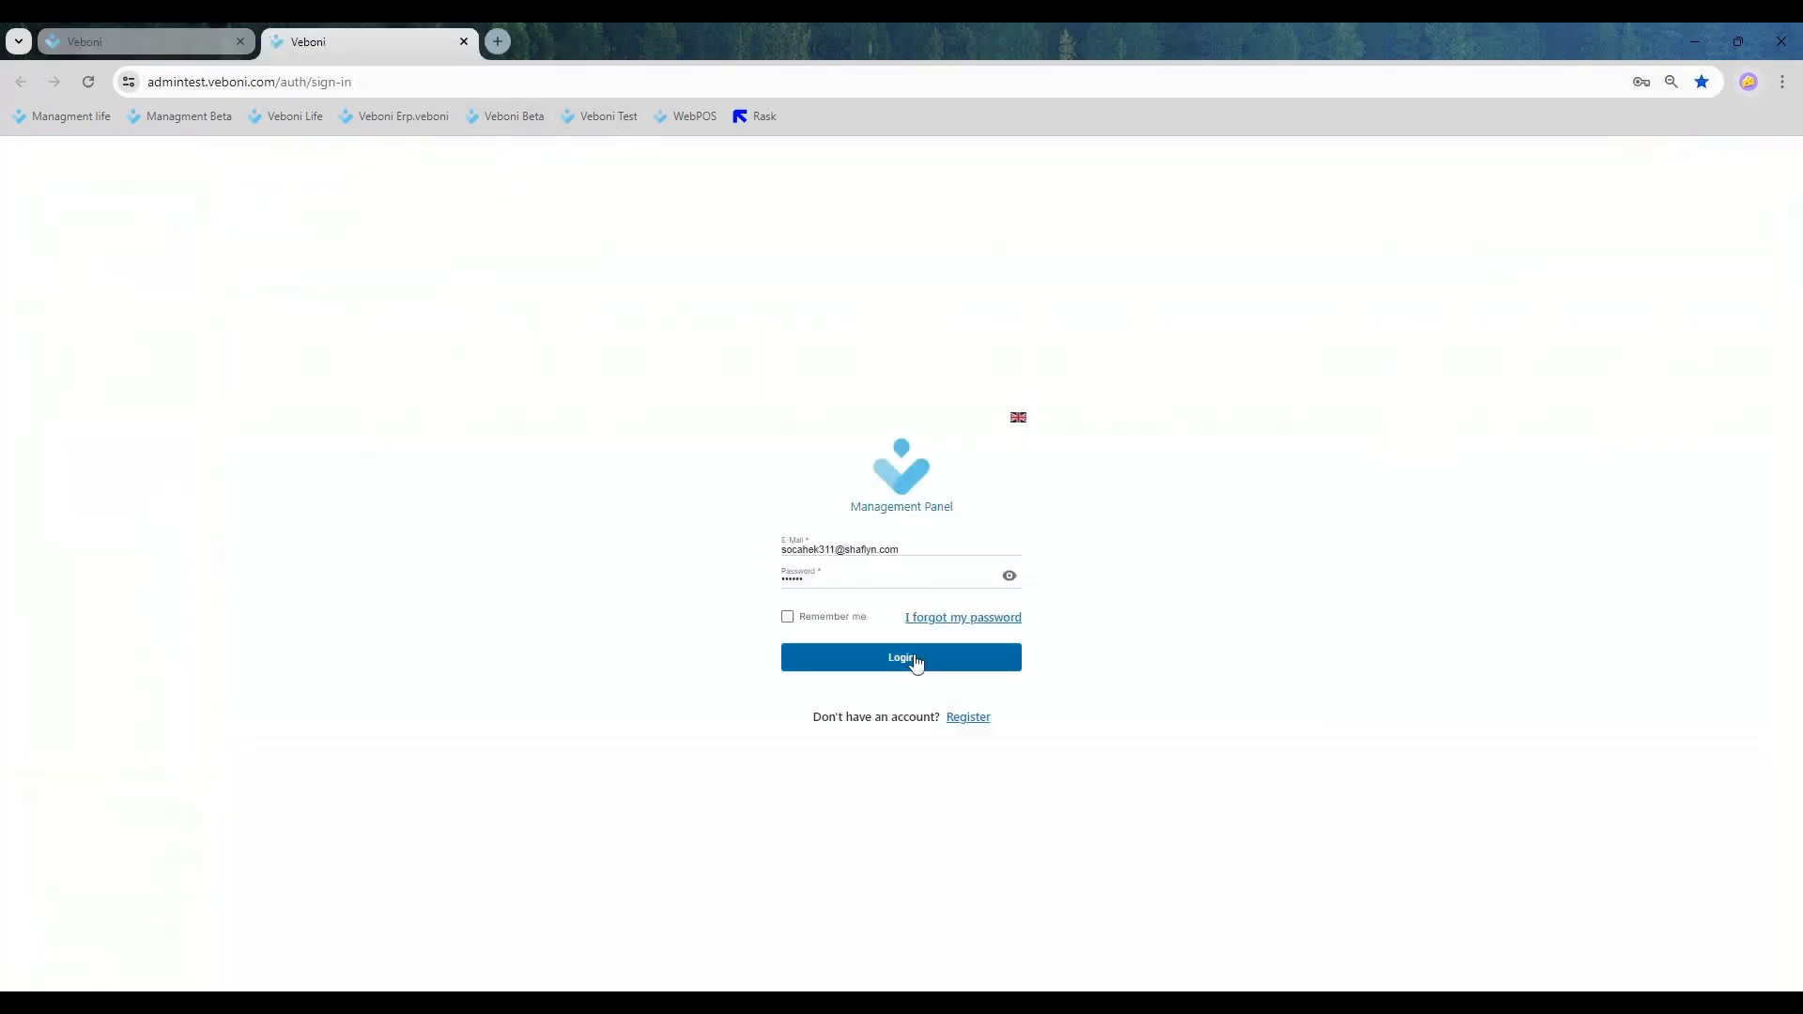
pyautogui.click(917, 659)
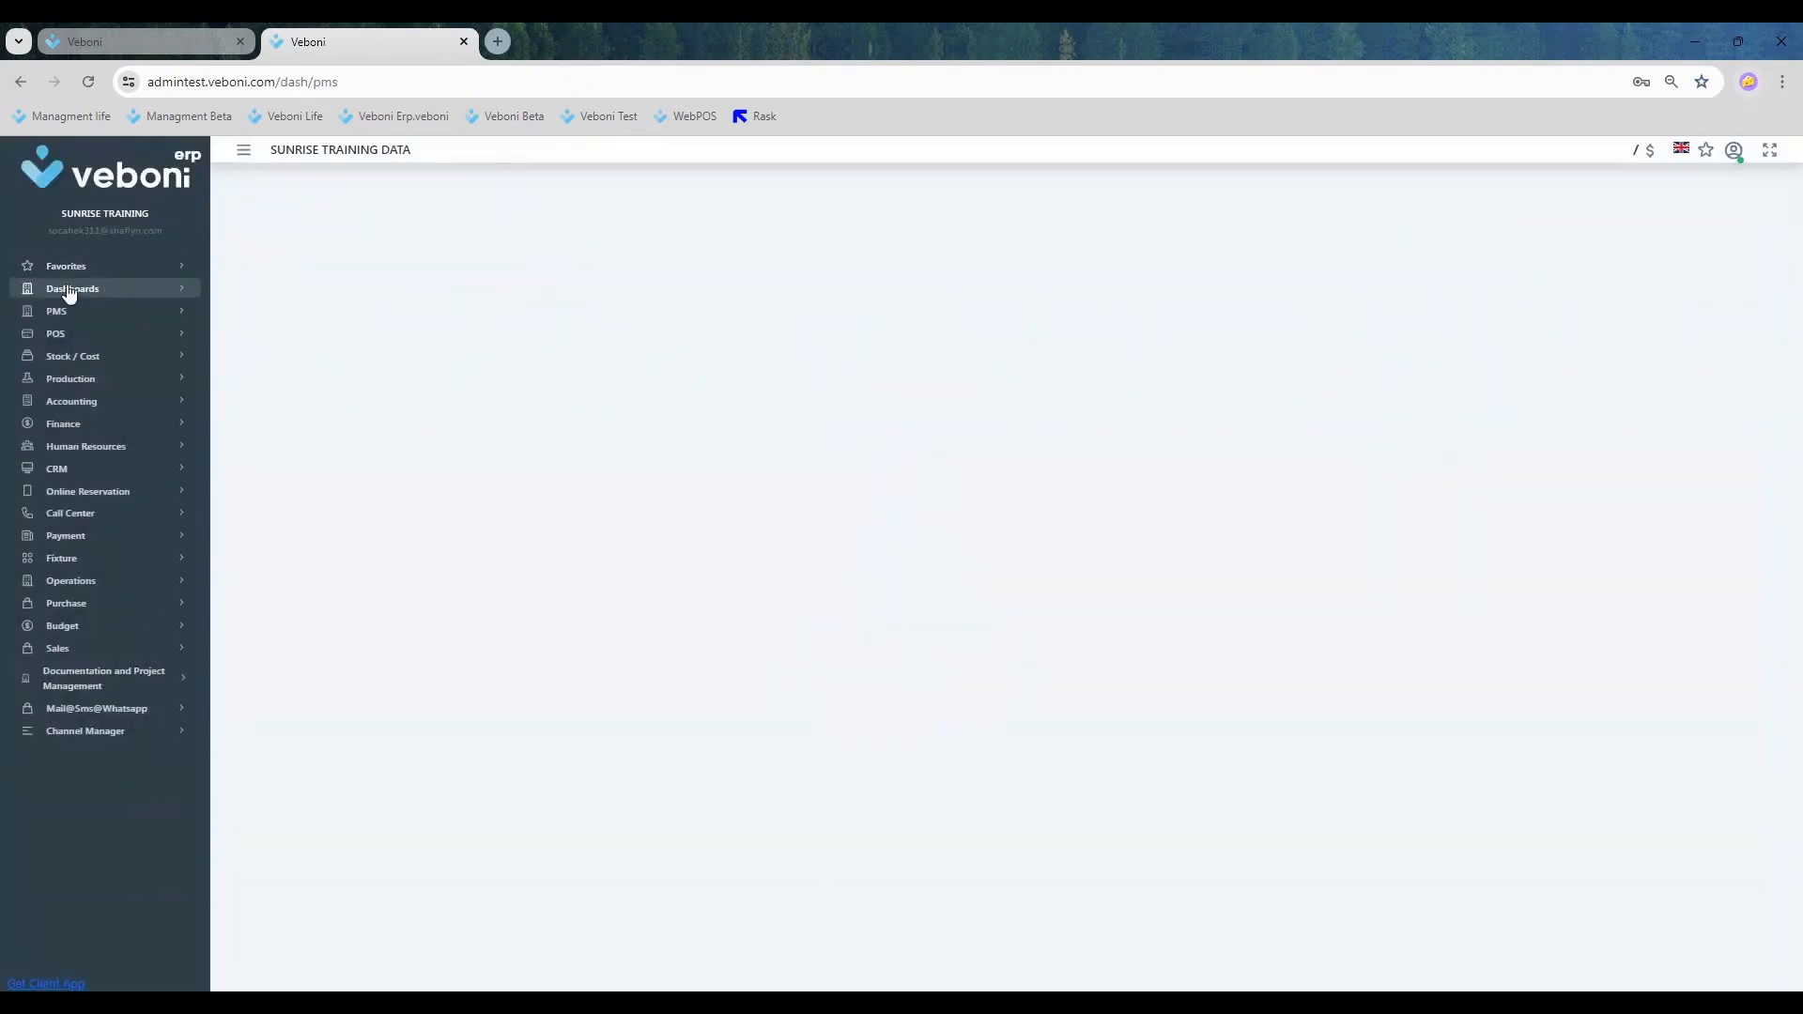
pyautogui.click(71, 311)
pyautogui.click(83, 336)
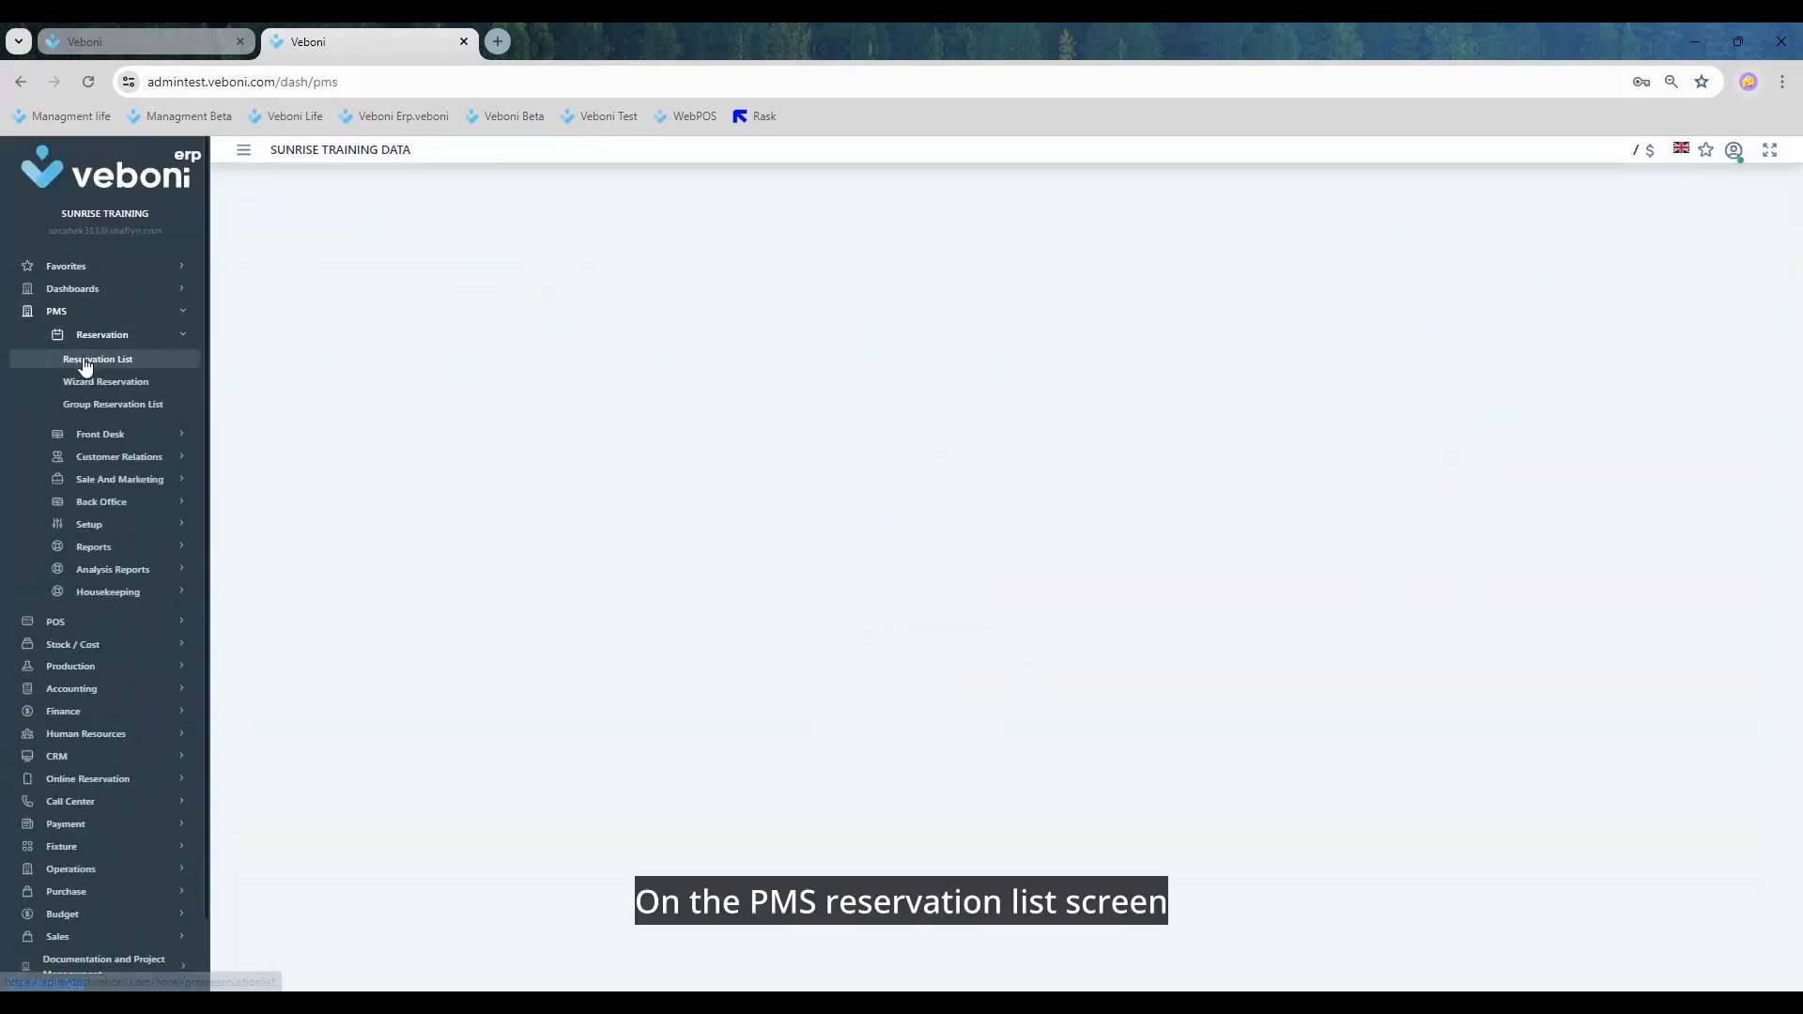
pyautogui.click(90, 364)
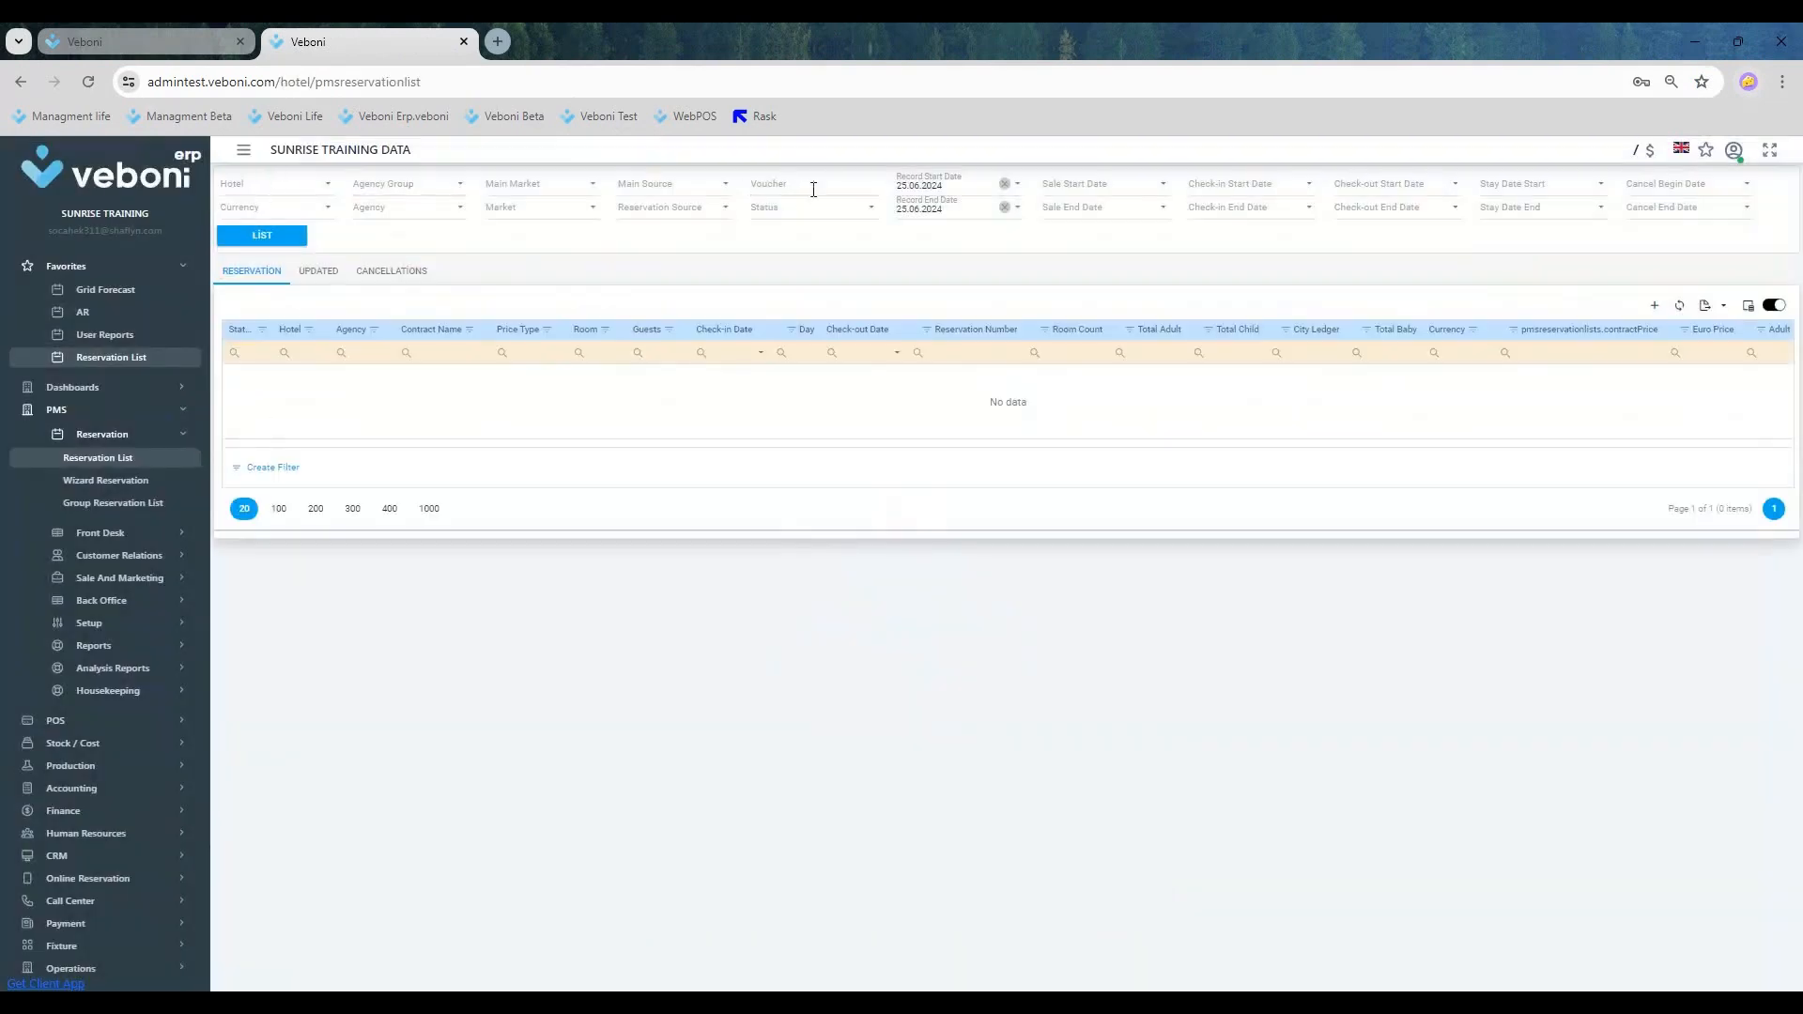
# Step: Set the reservation list criteria to agency SUN INTER-EAST and status Checkout
pyautogui.click(419, 208)
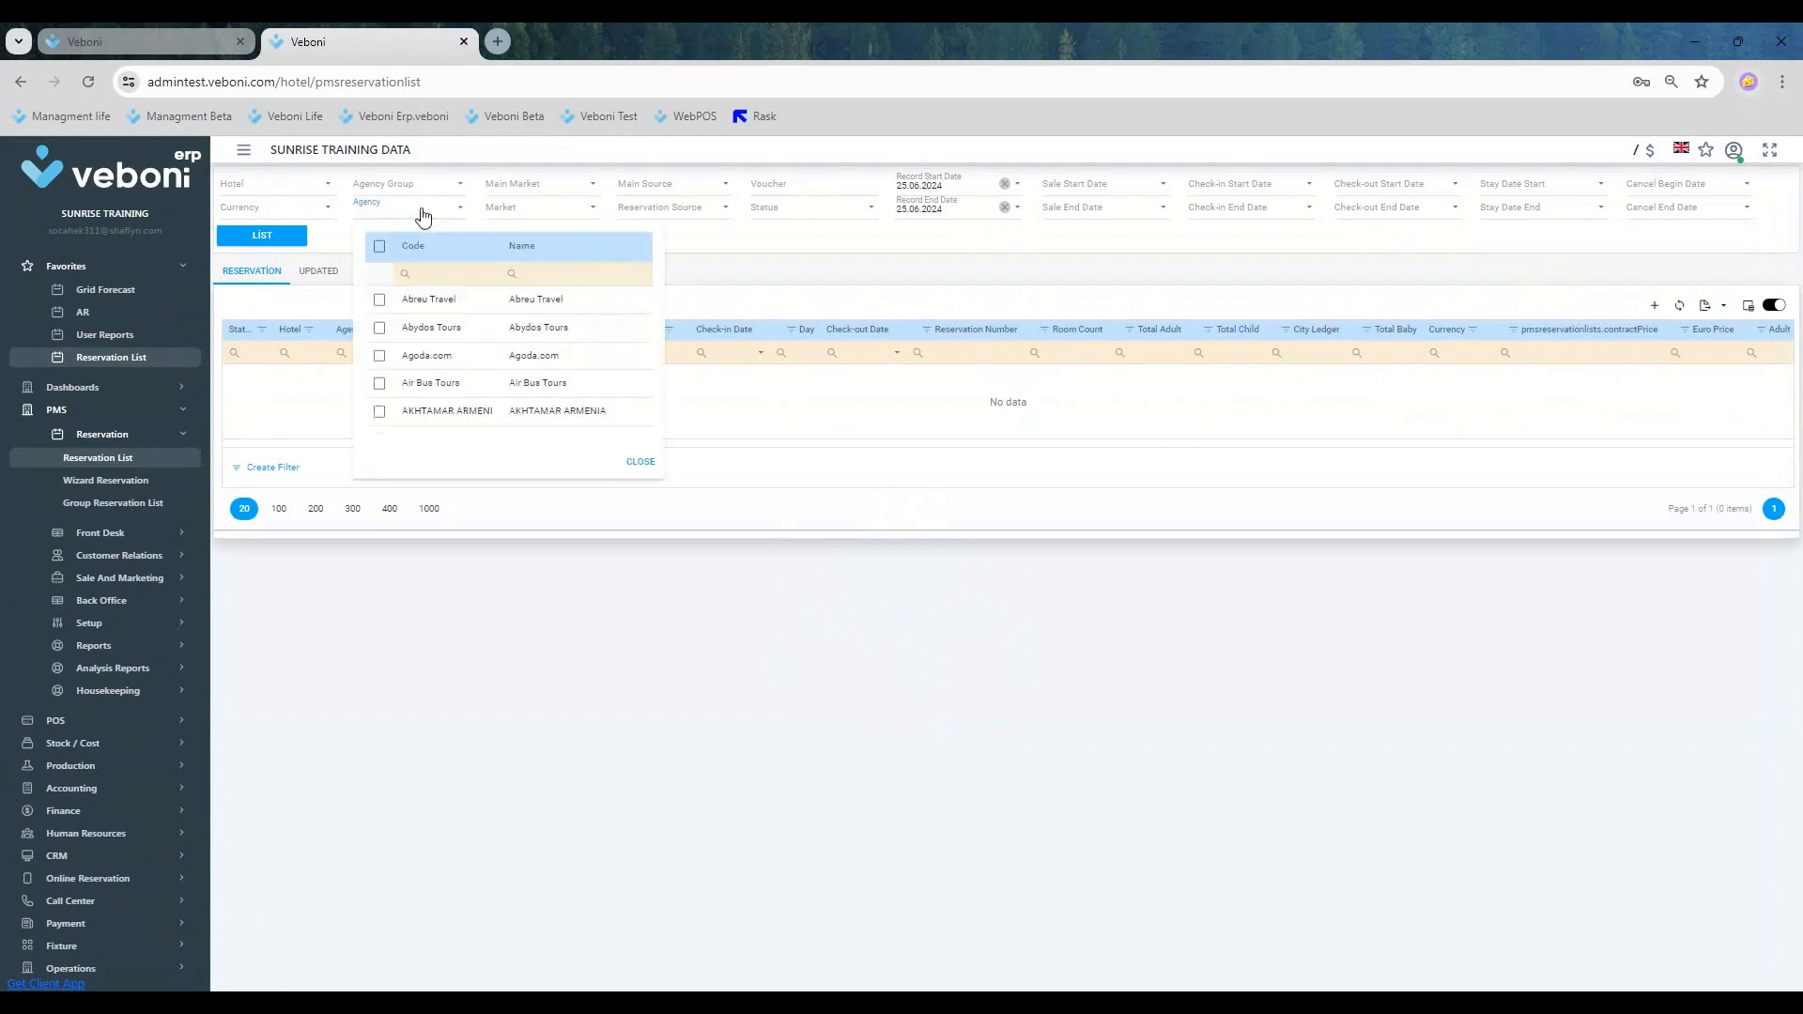
pyautogui.click(436, 274)
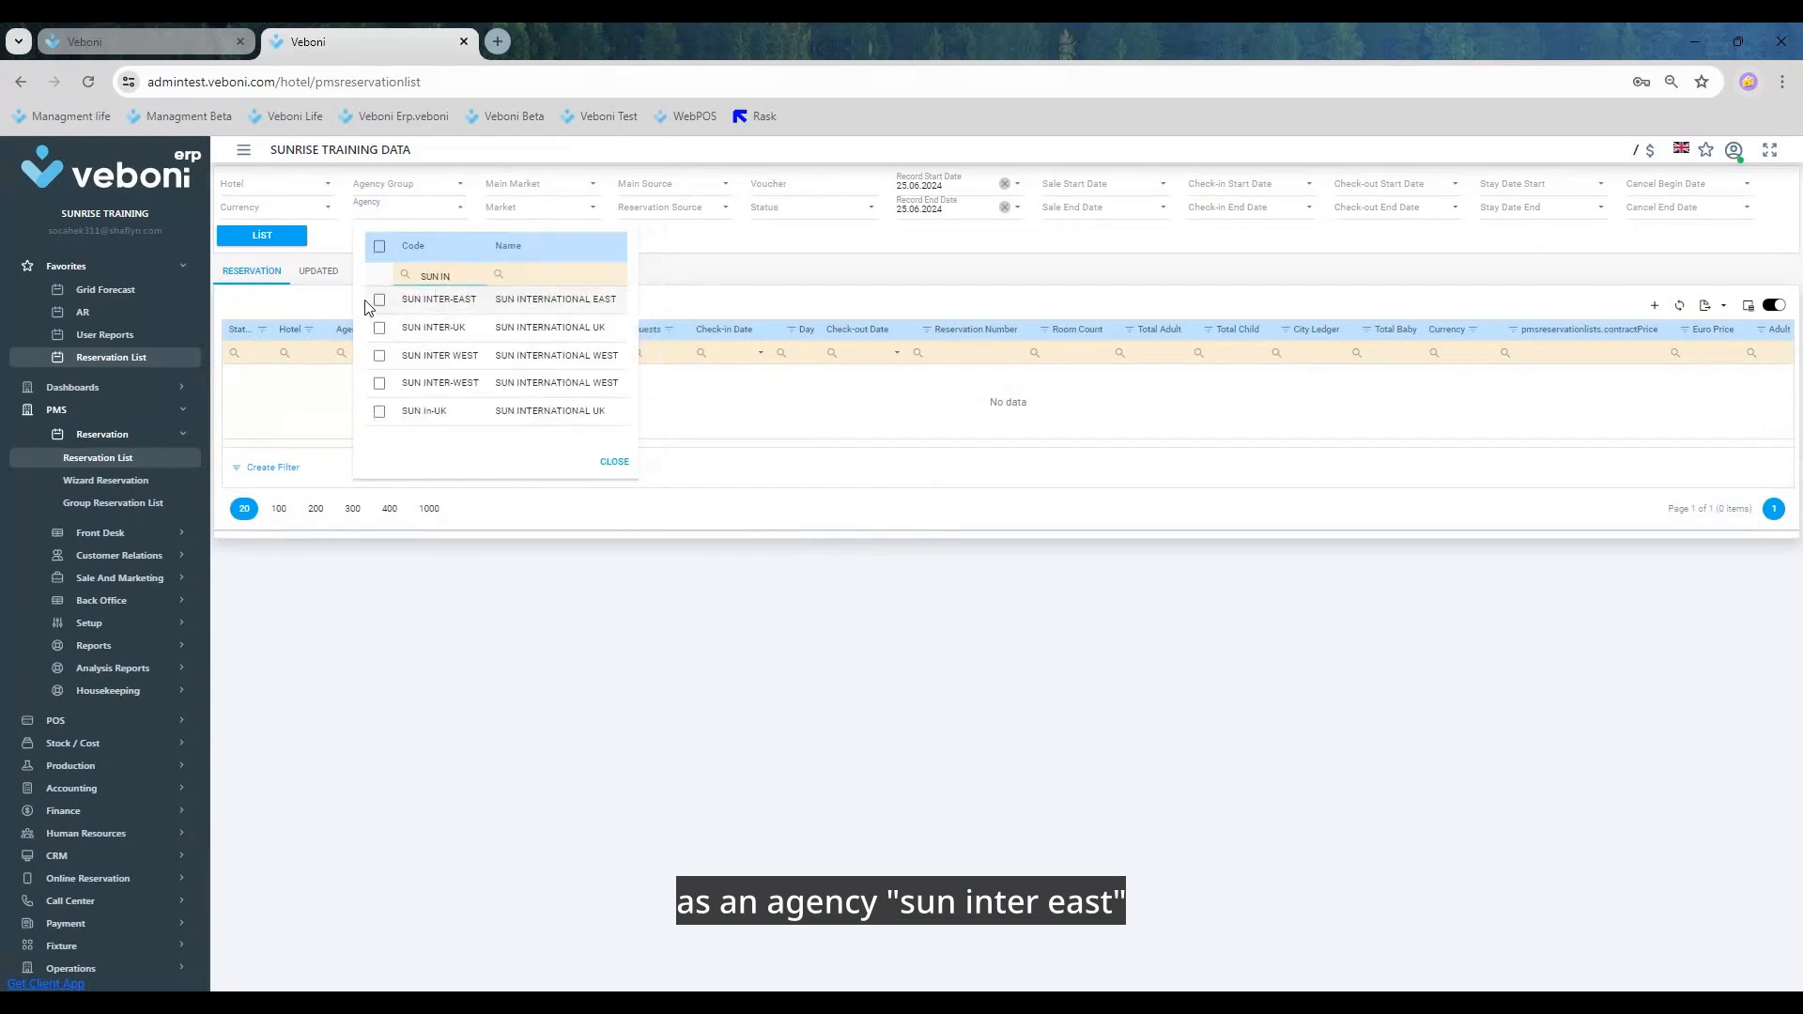
pyautogui.click(378, 302)
pyautogui.click(789, 225)
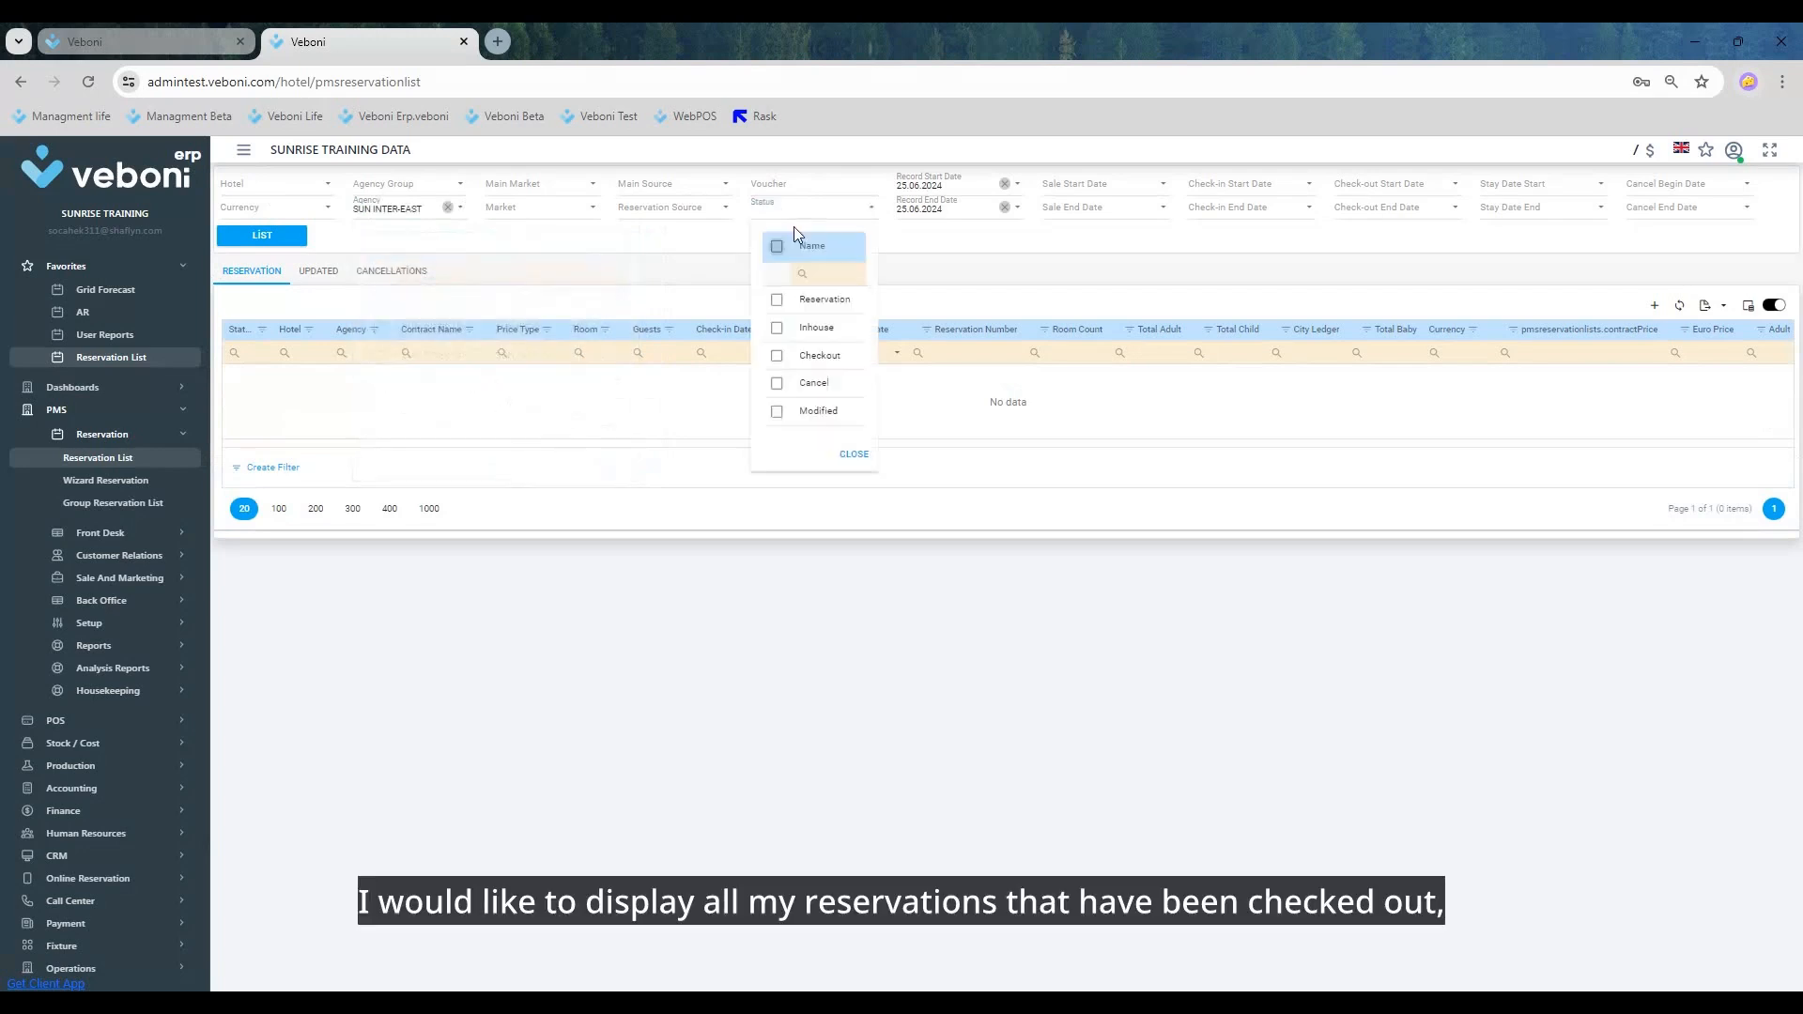
pyautogui.click(776, 357)
# Step: Clear the record start and end dates, list the matching reservations and go through them
pyautogui.click(1004, 185)
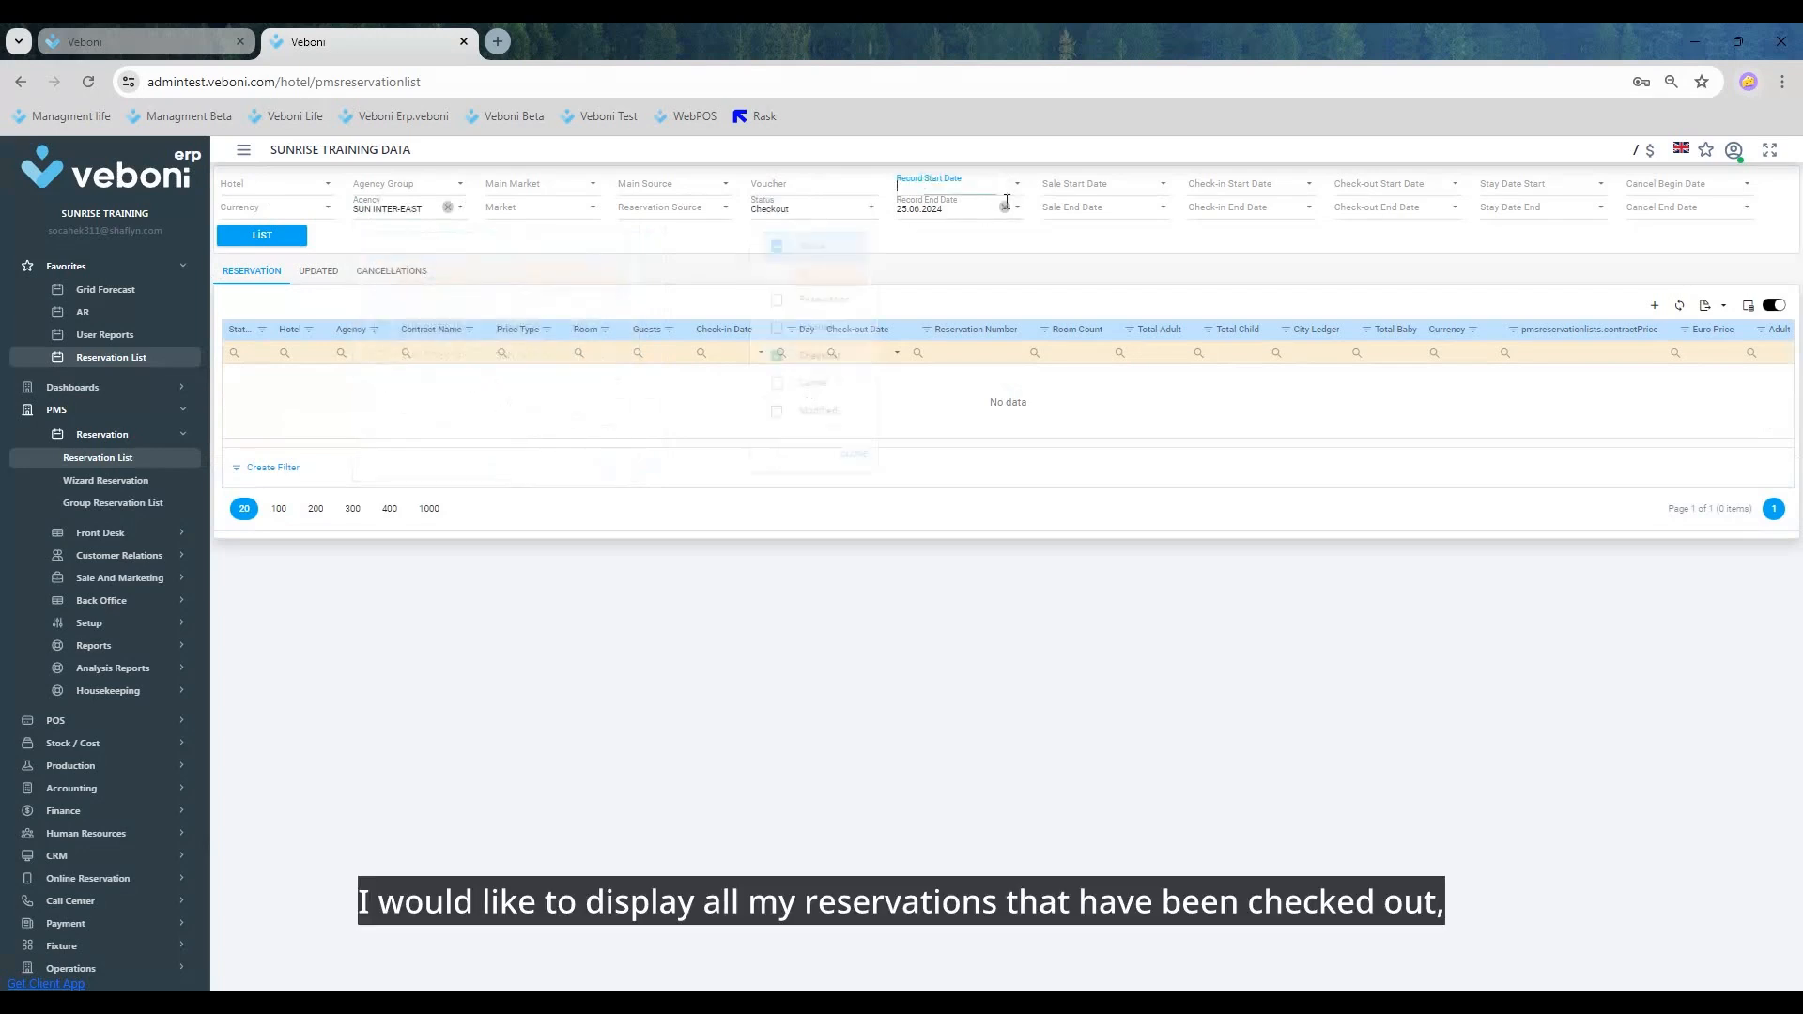
pyautogui.click(1005, 207)
pyautogui.click(266, 234)
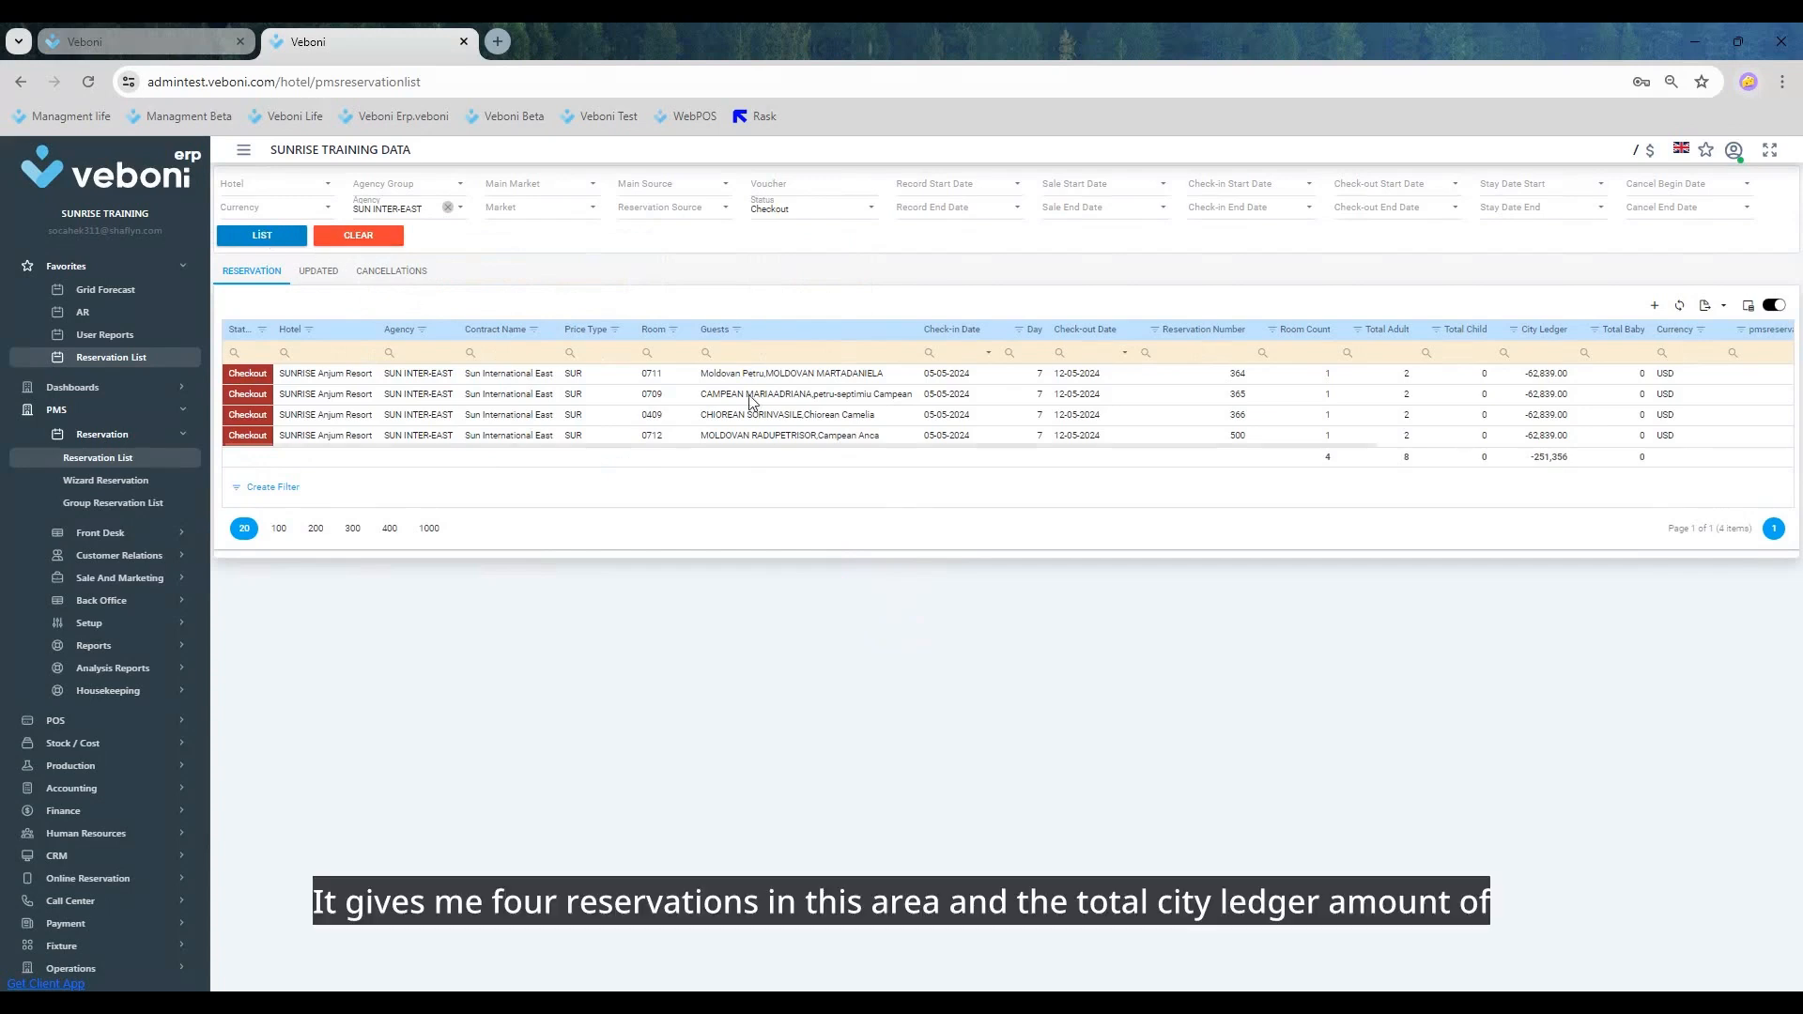
pyautogui.click(744, 394)
pyautogui.click(747, 415)
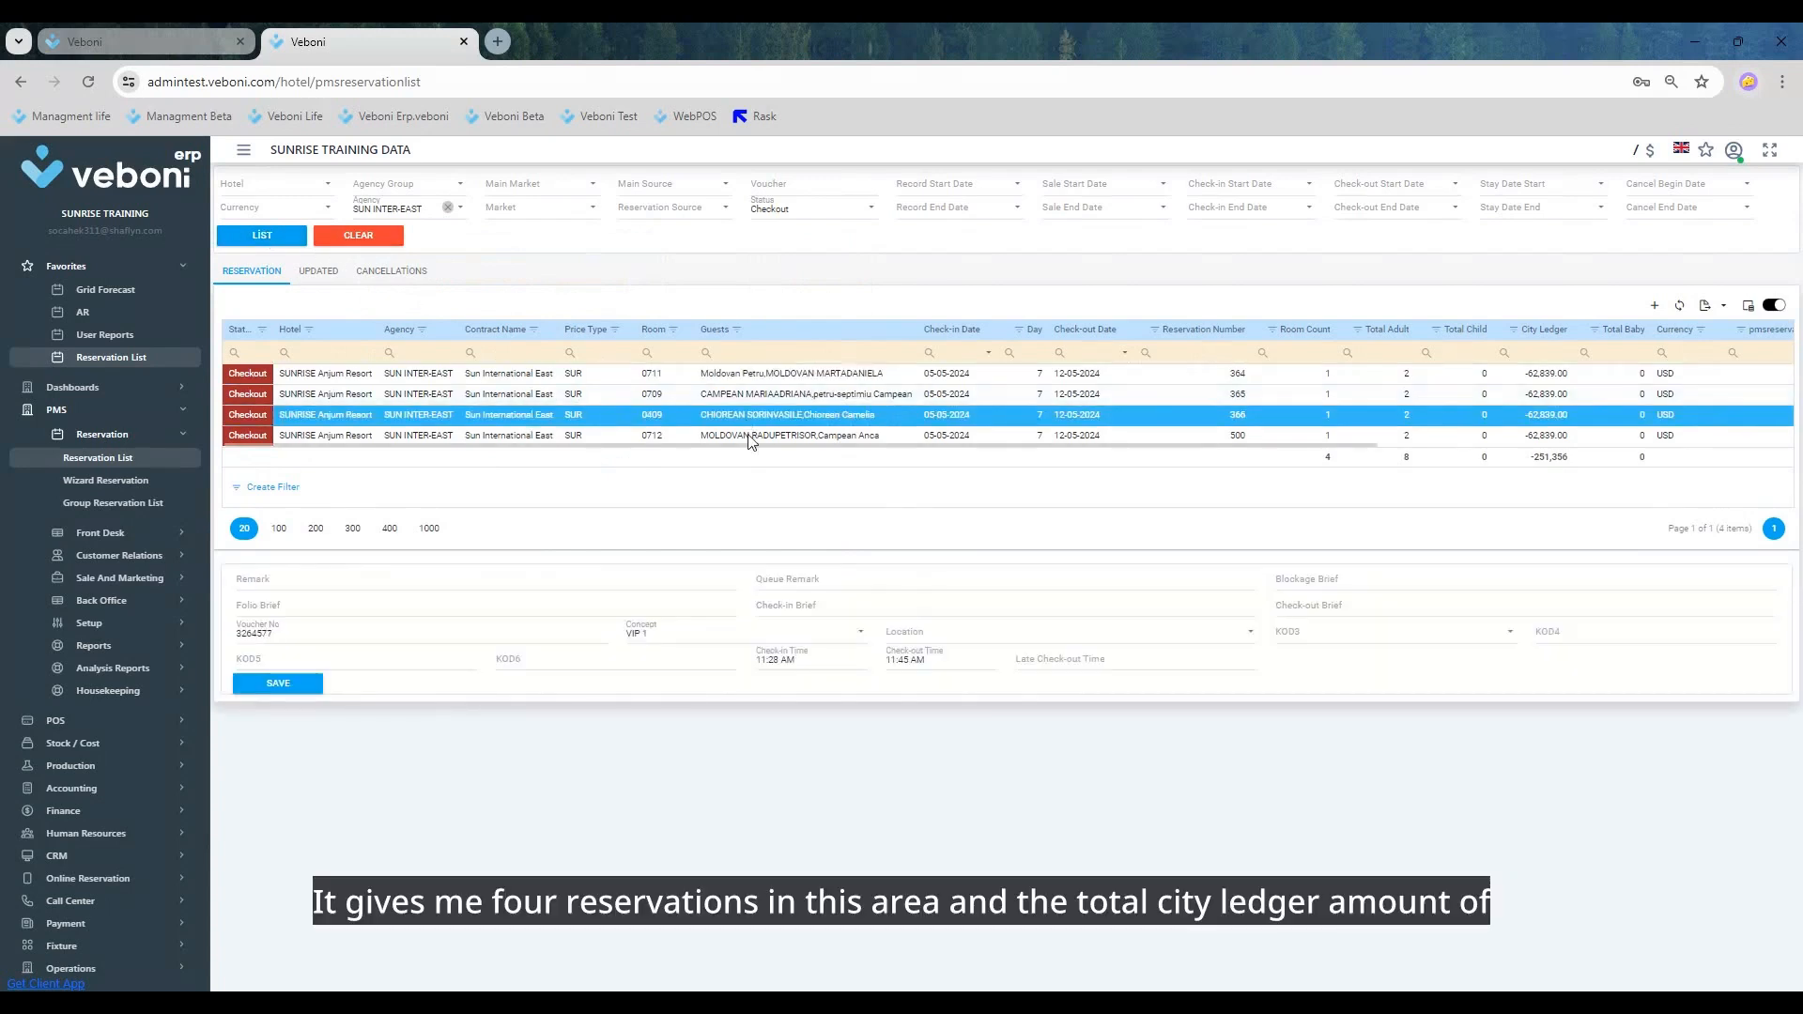
pyautogui.click(749, 437)
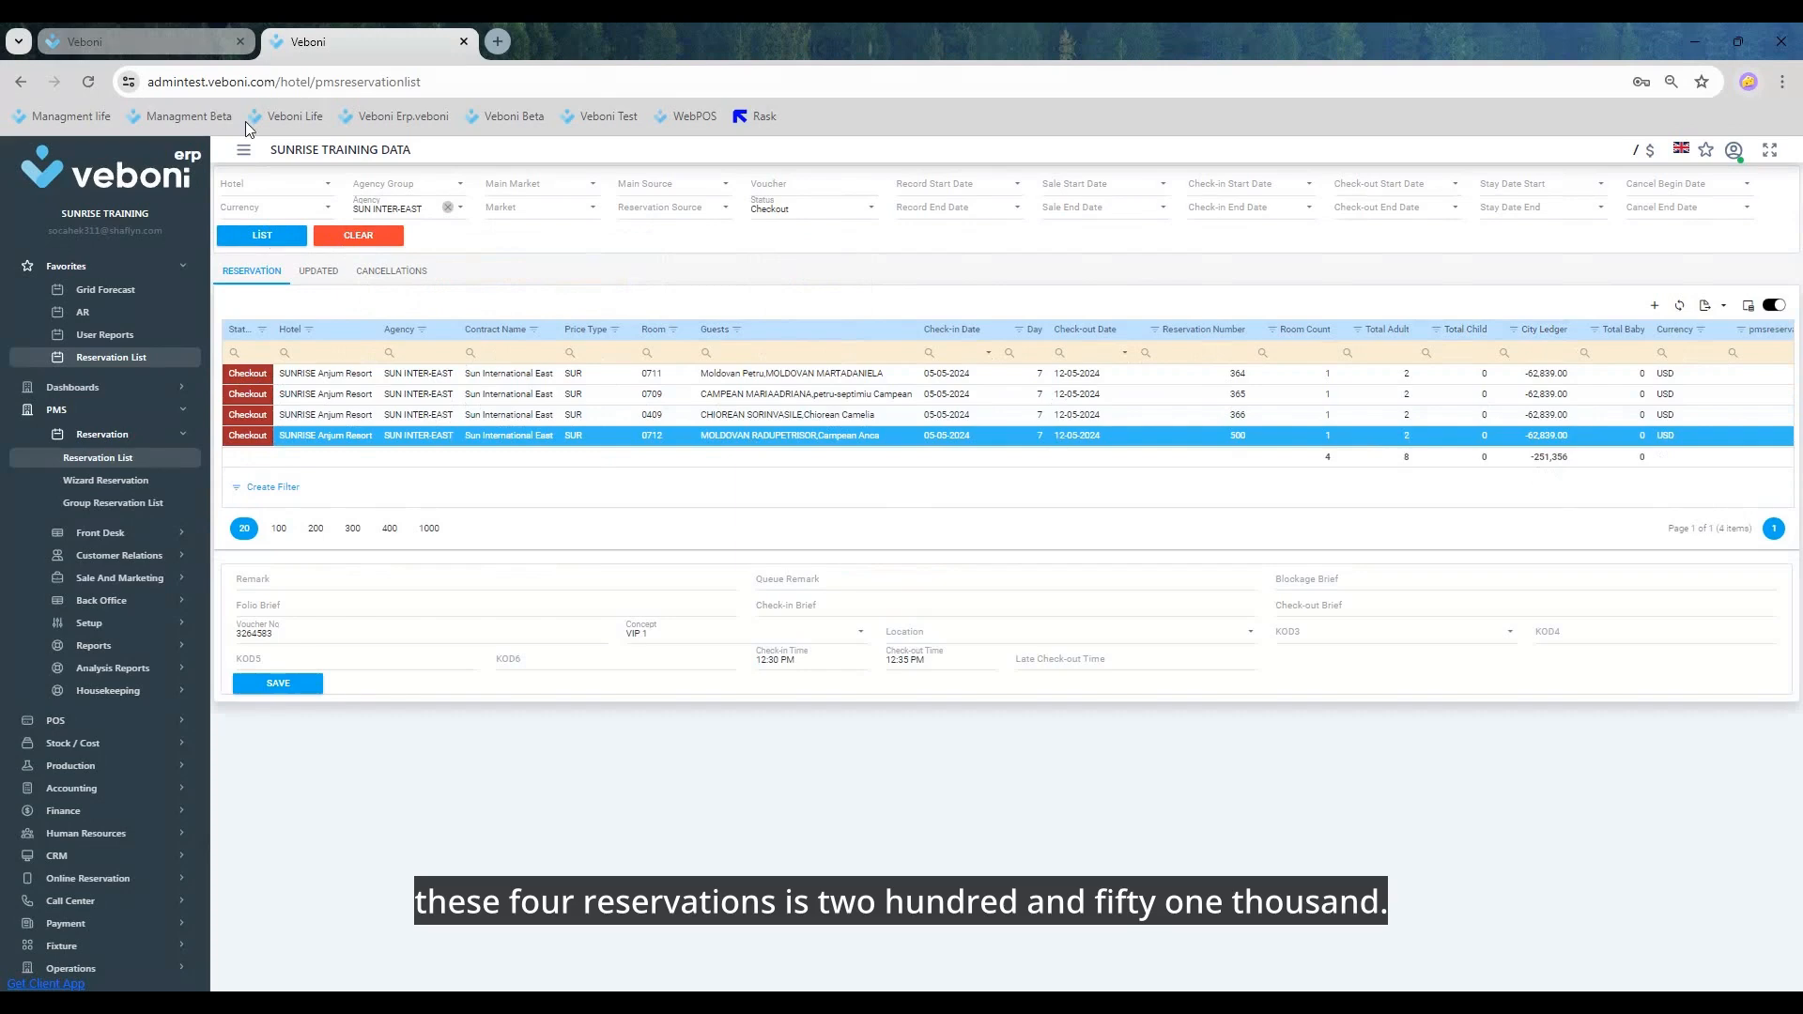
# Step: Back in the AR holding area, transfer the transactions of rooms 0711 and 0712 to the account and check the account's balances
pyautogui.click(93, 41)
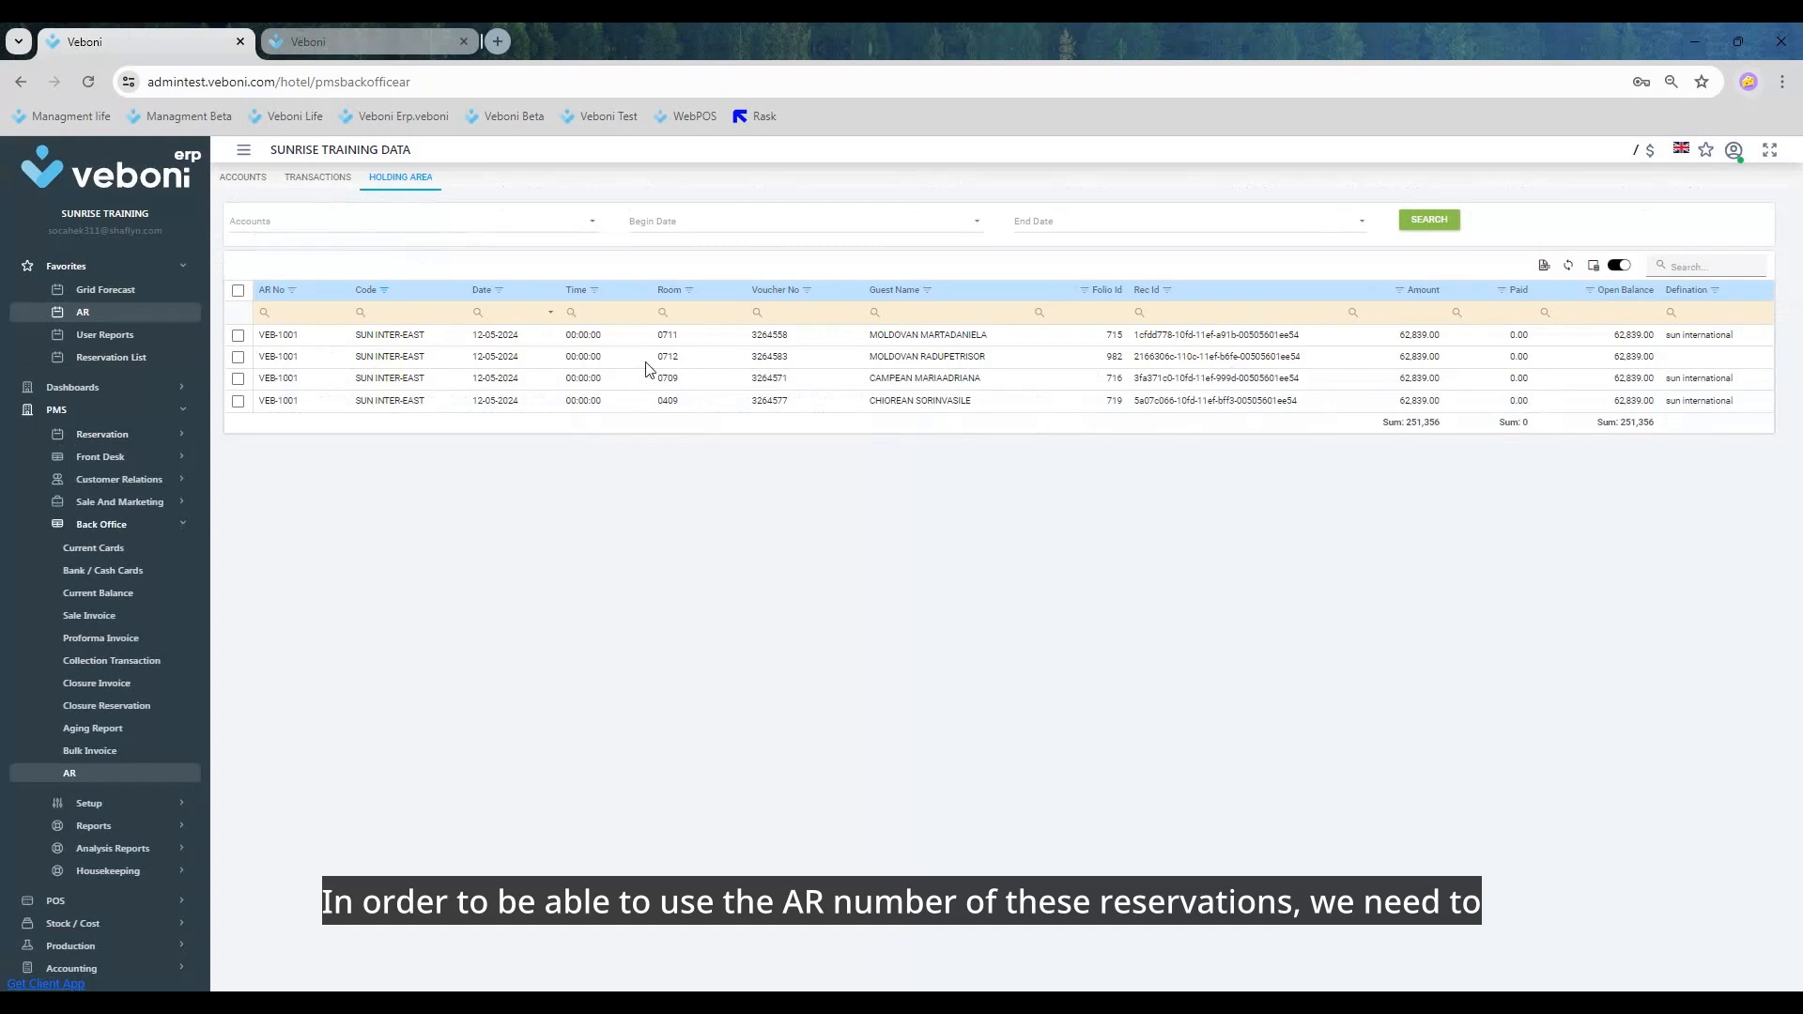
pyautogui.click(238, 336)
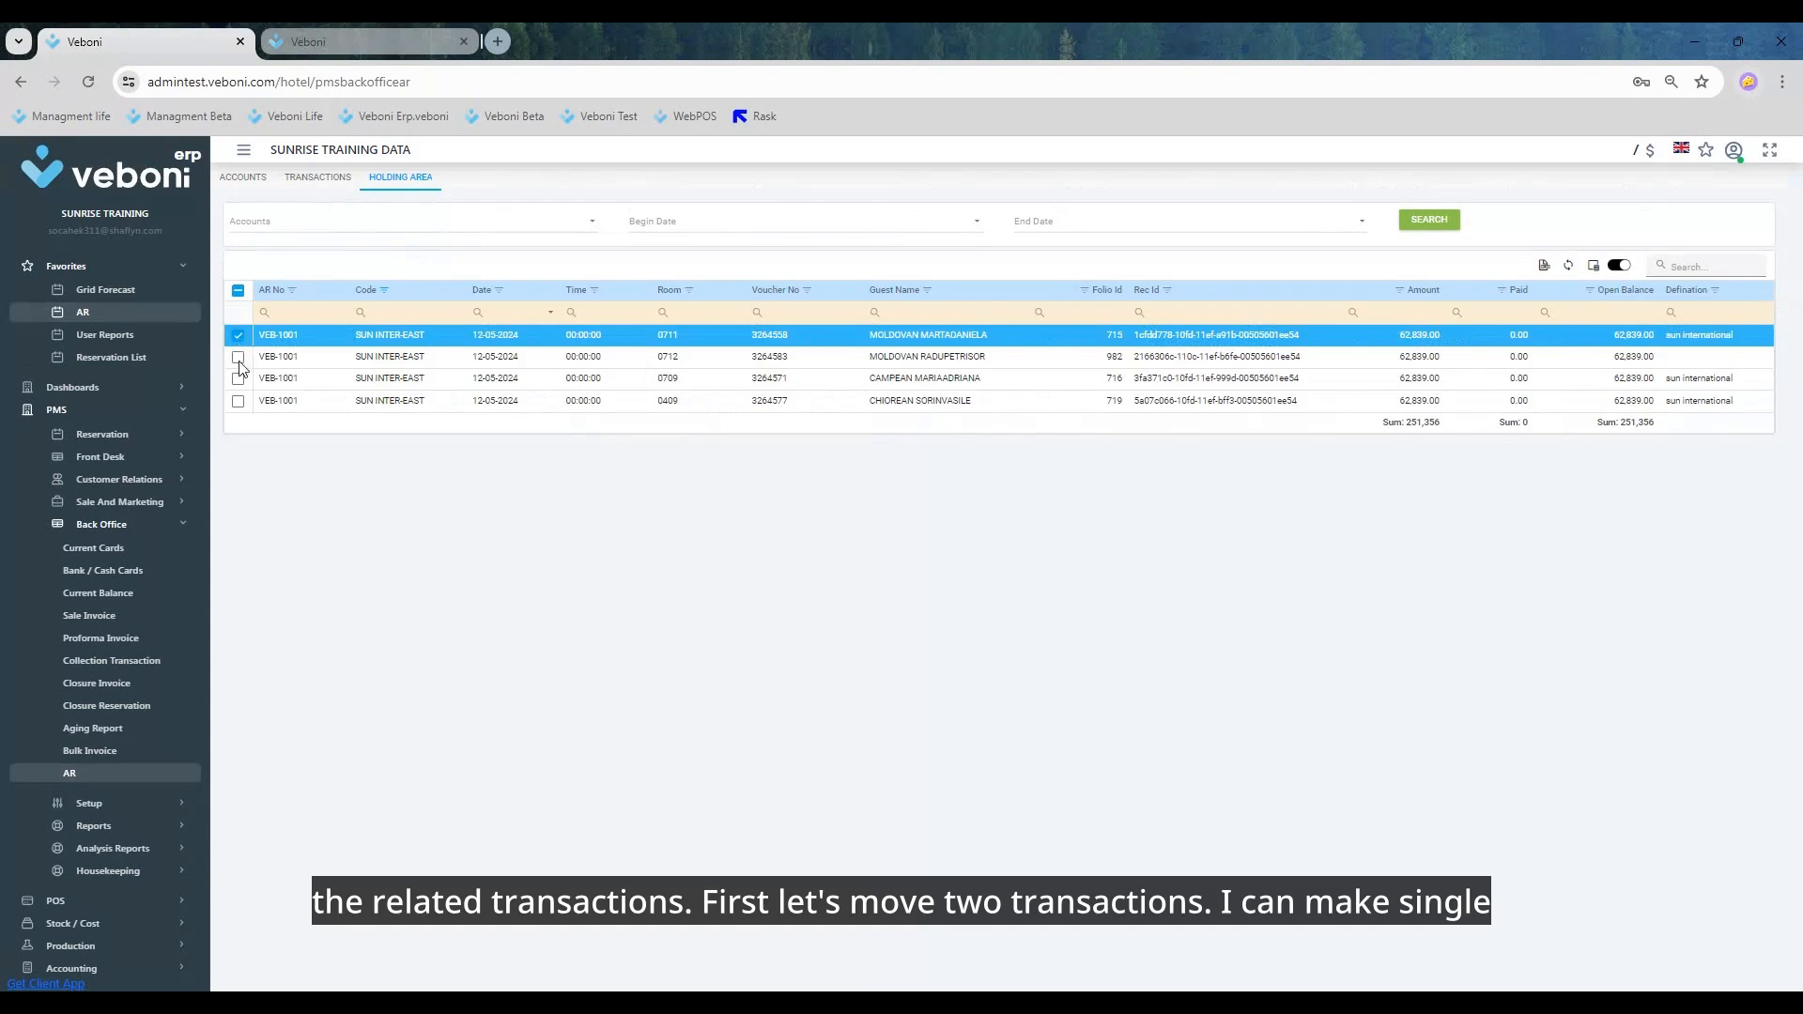
pyautogui.click(238, 357)
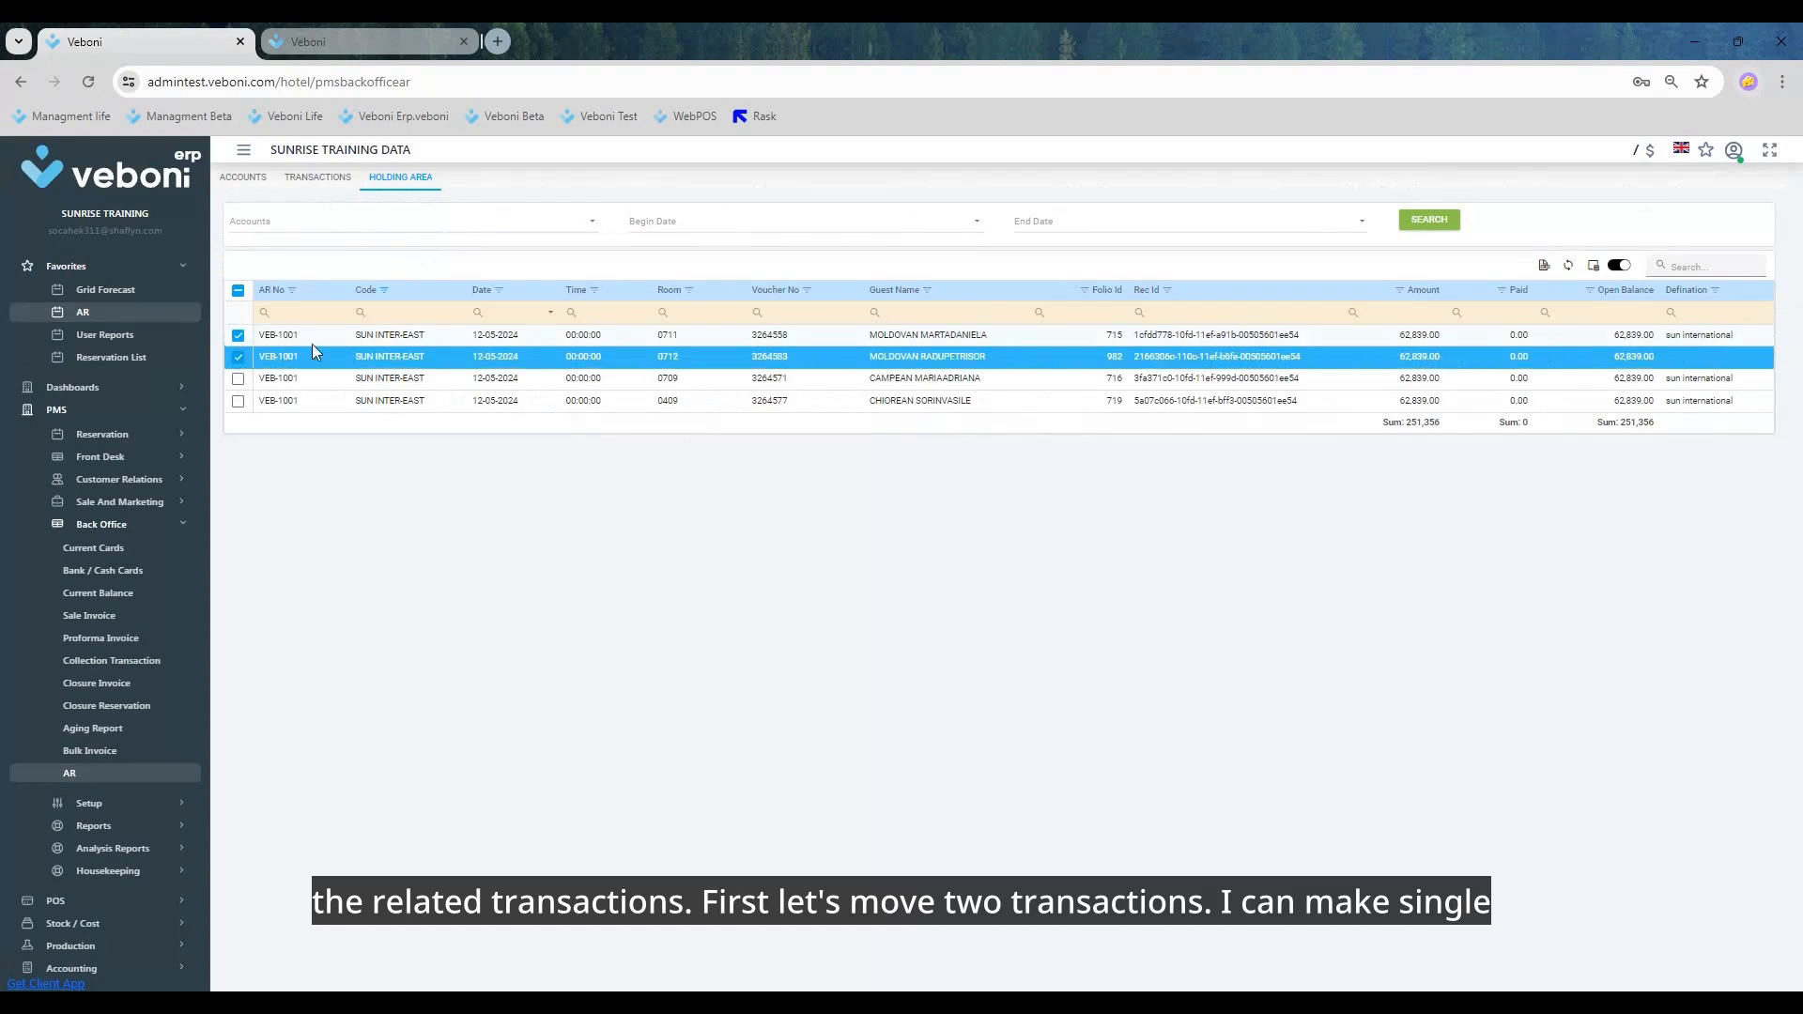
pyautogui.rightClick(948, 360)
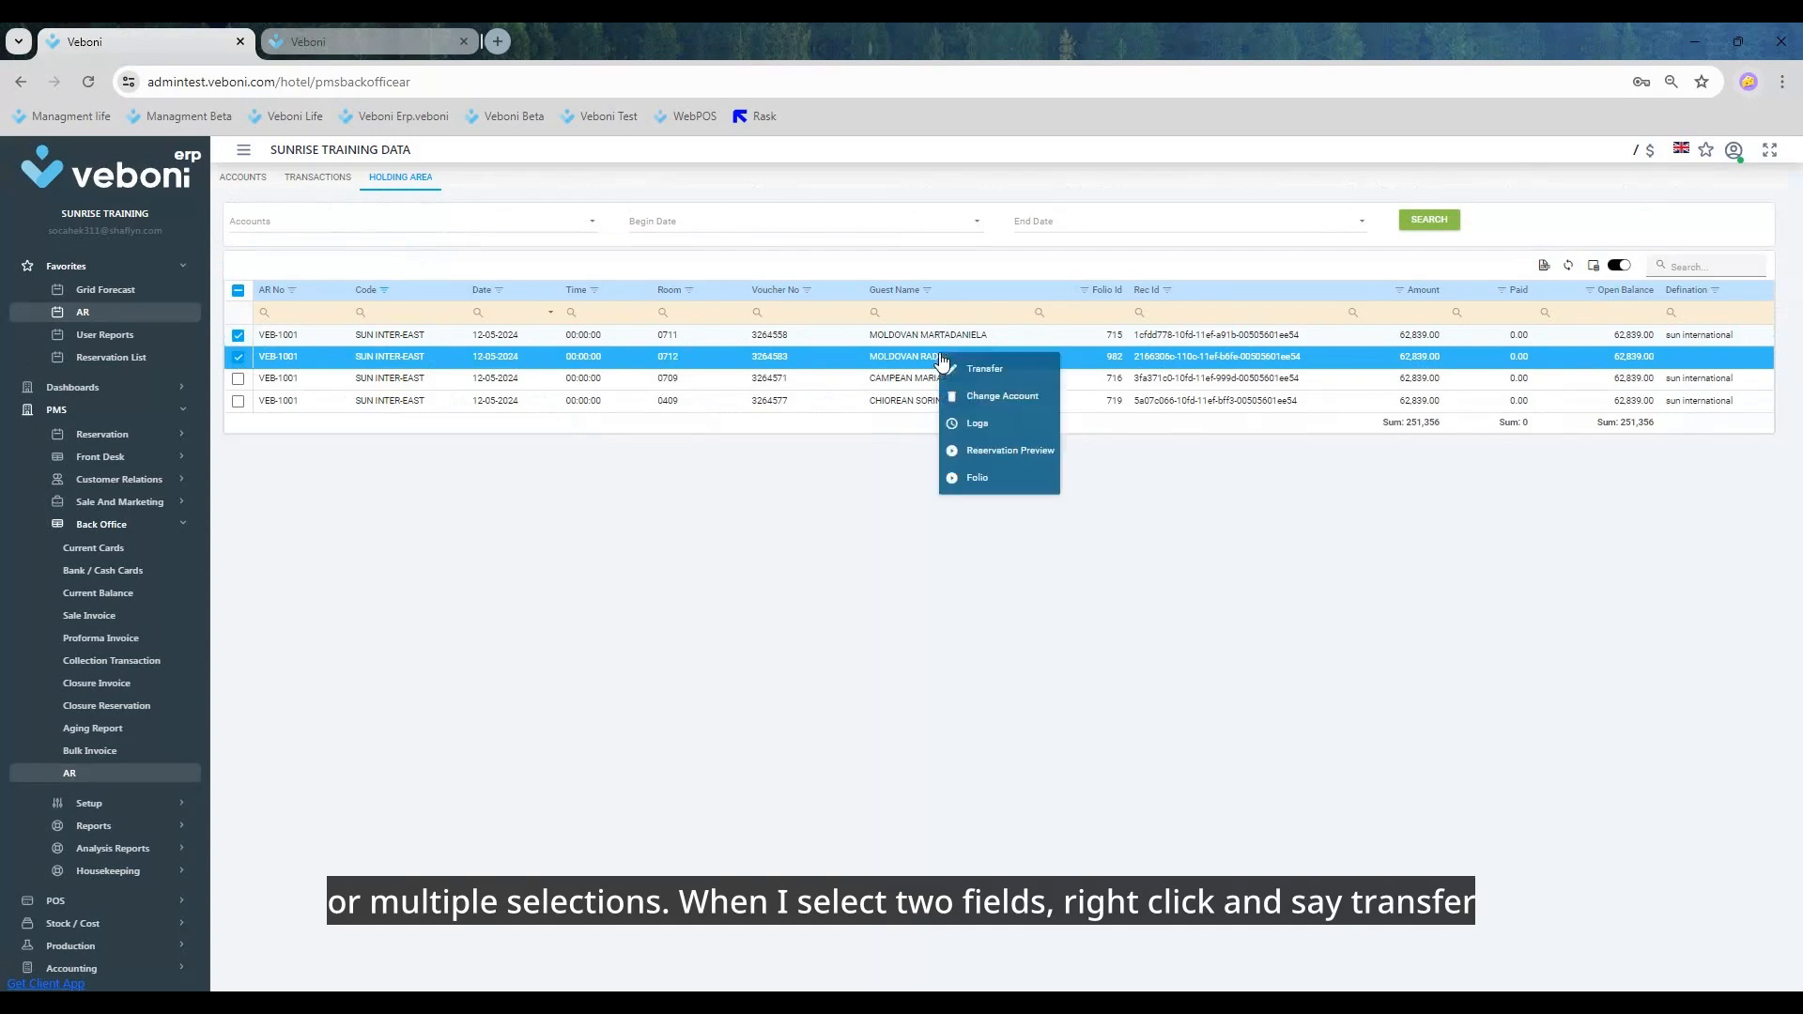
pyautogui.click(1021, 371)
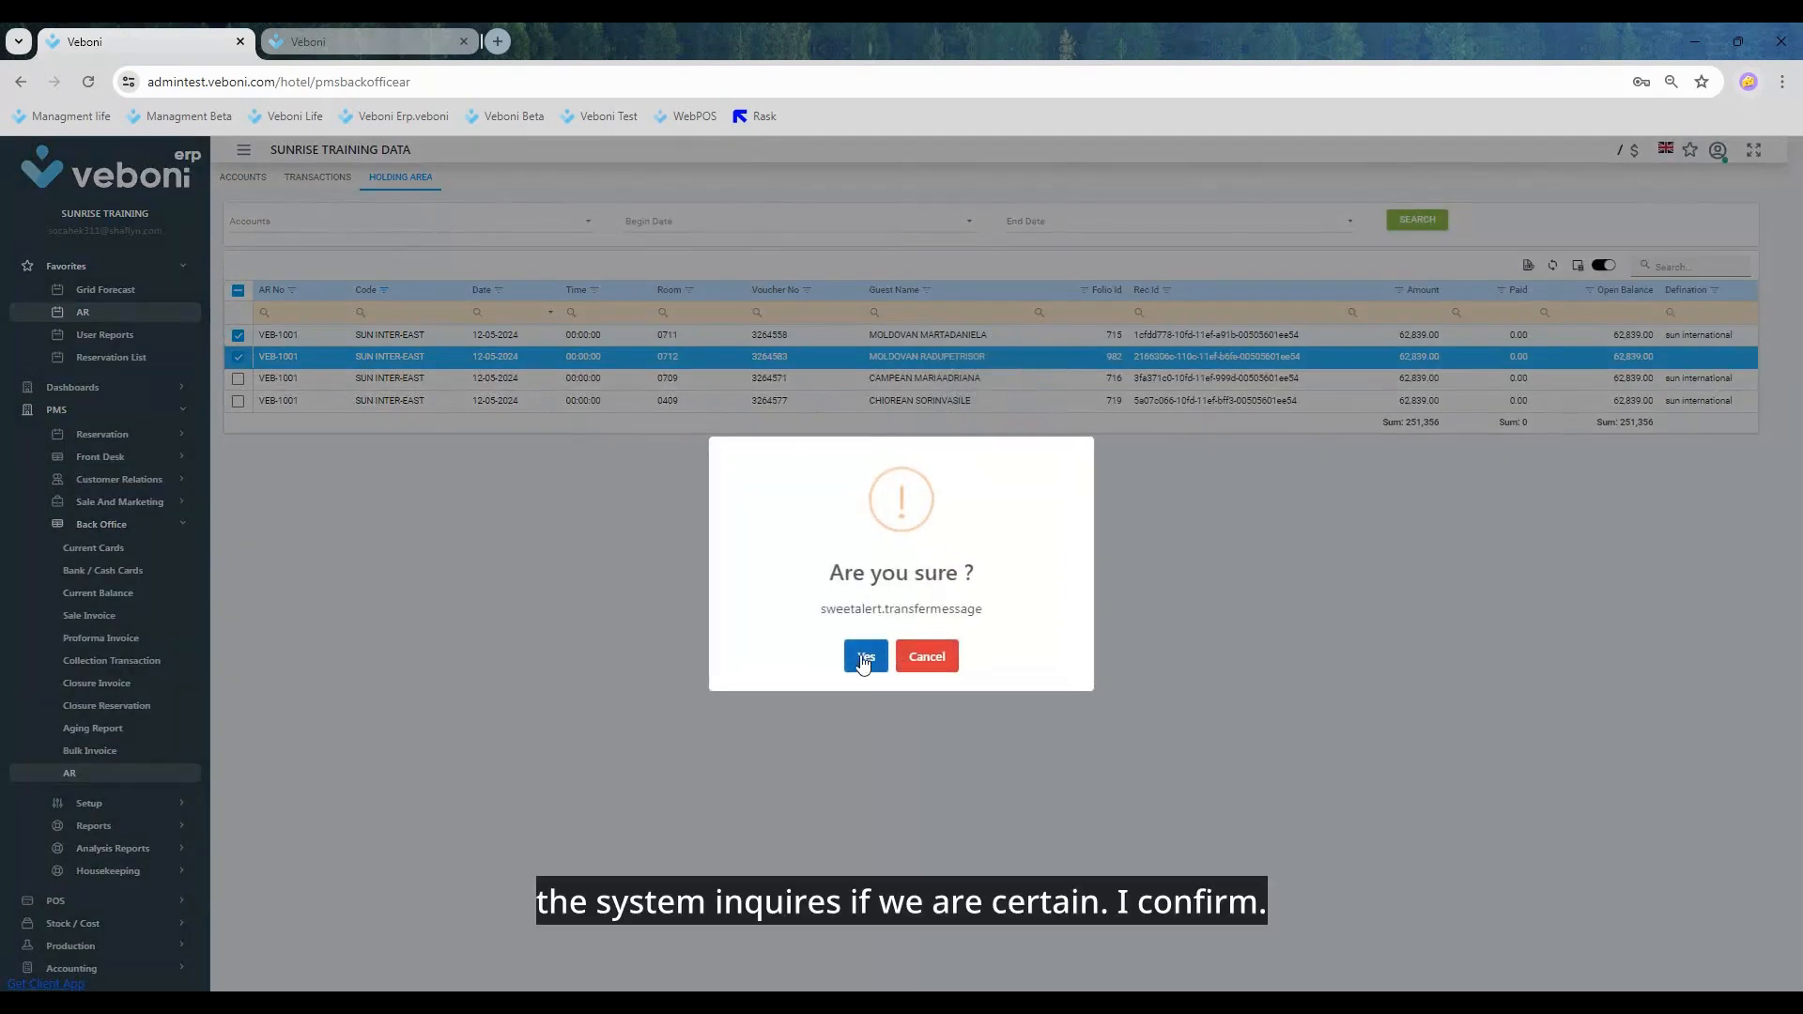
pyautogui.click(866, 660)
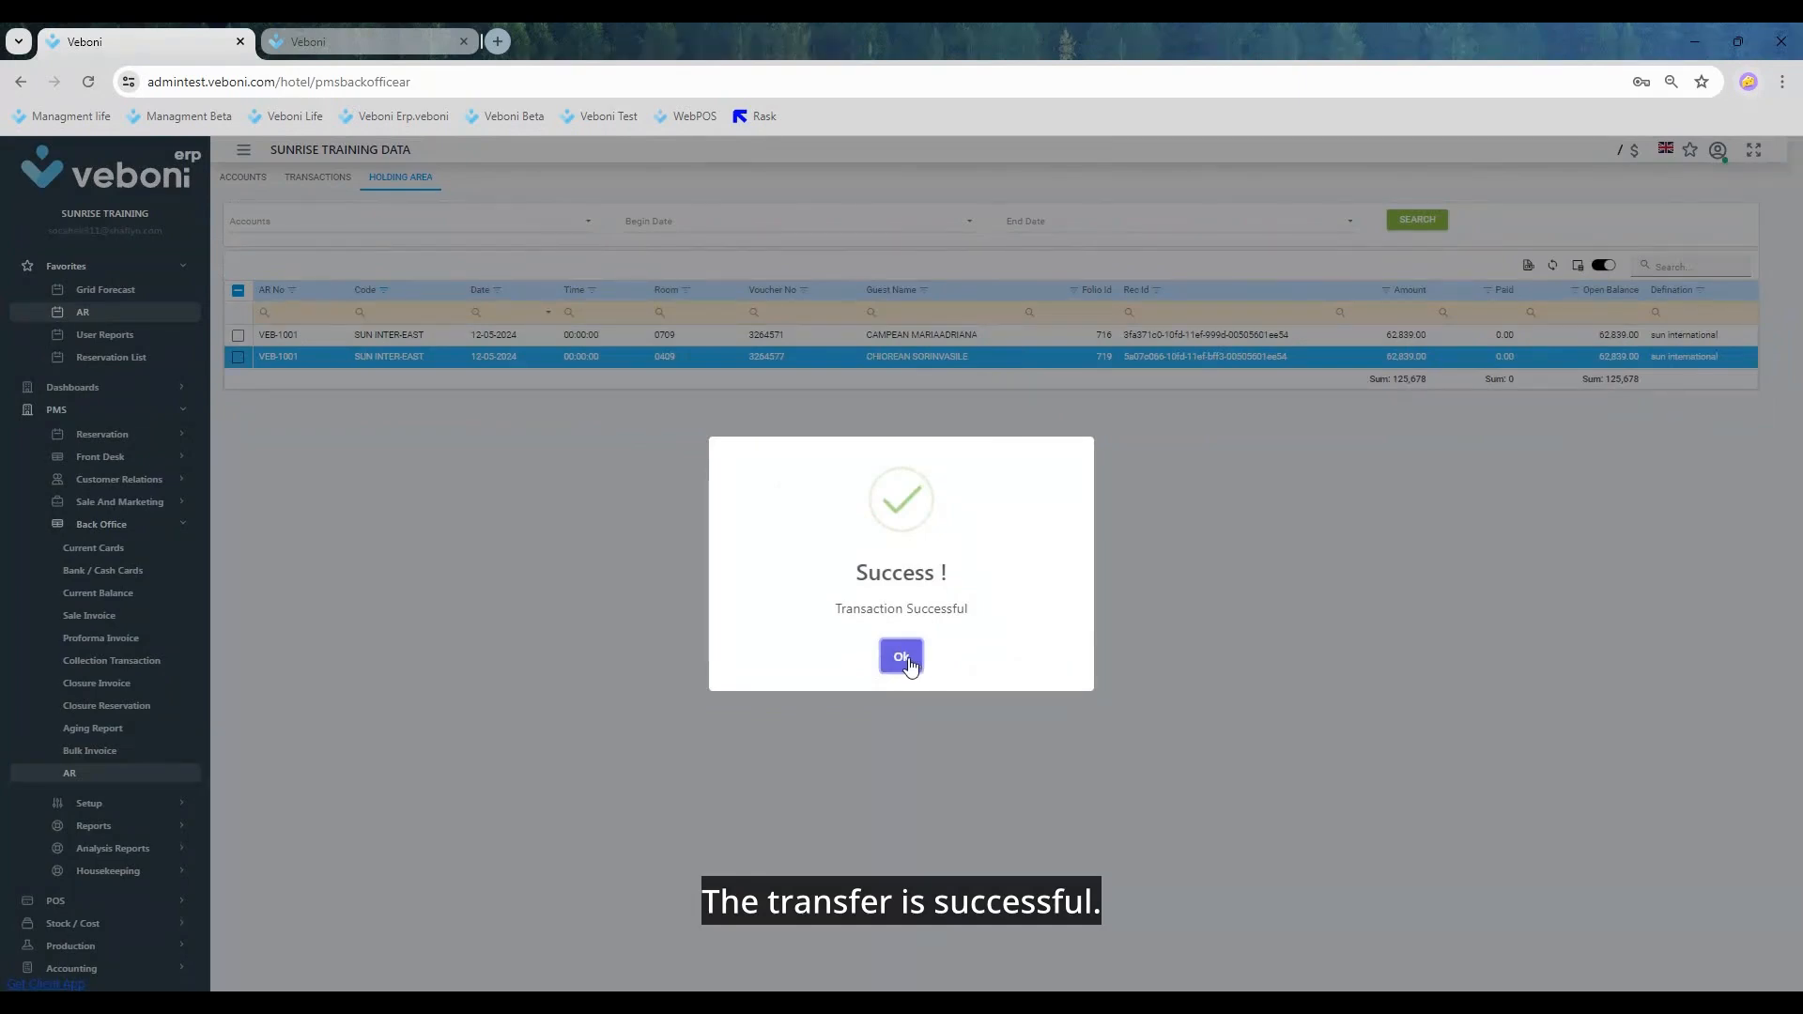
pyautogui.click(911, 660)
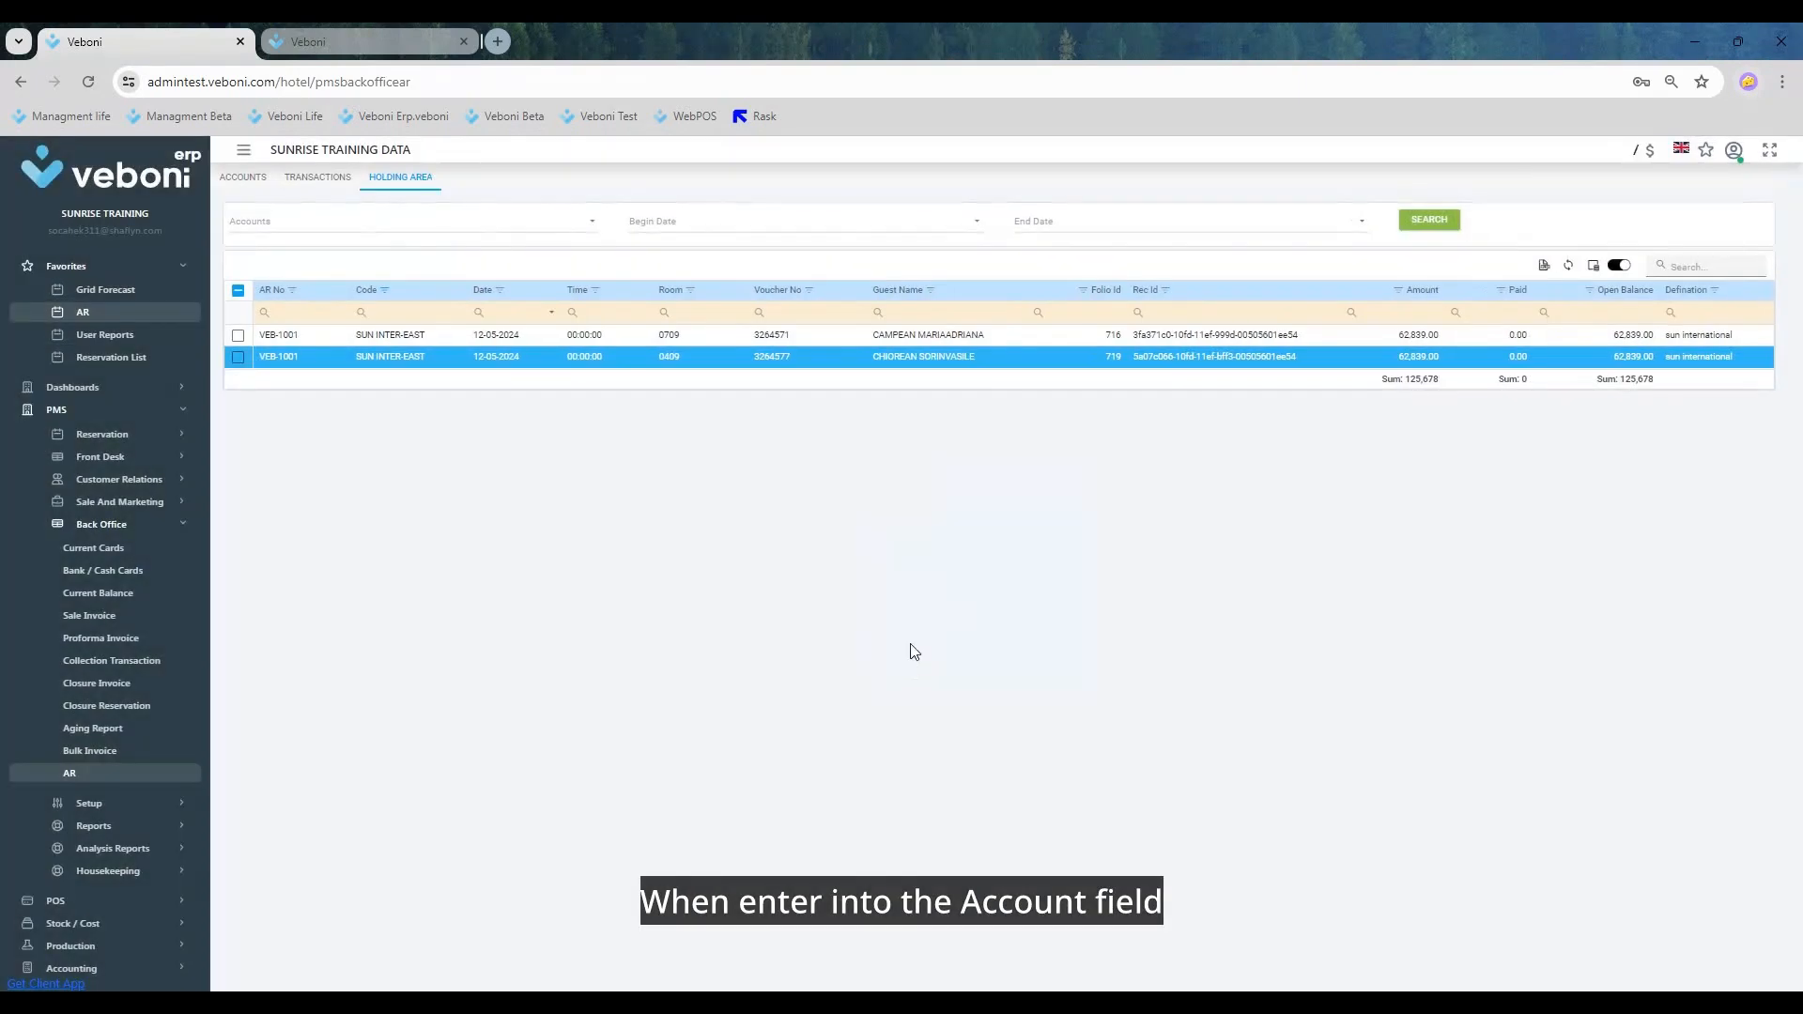
pyautogui.click(241, 177)
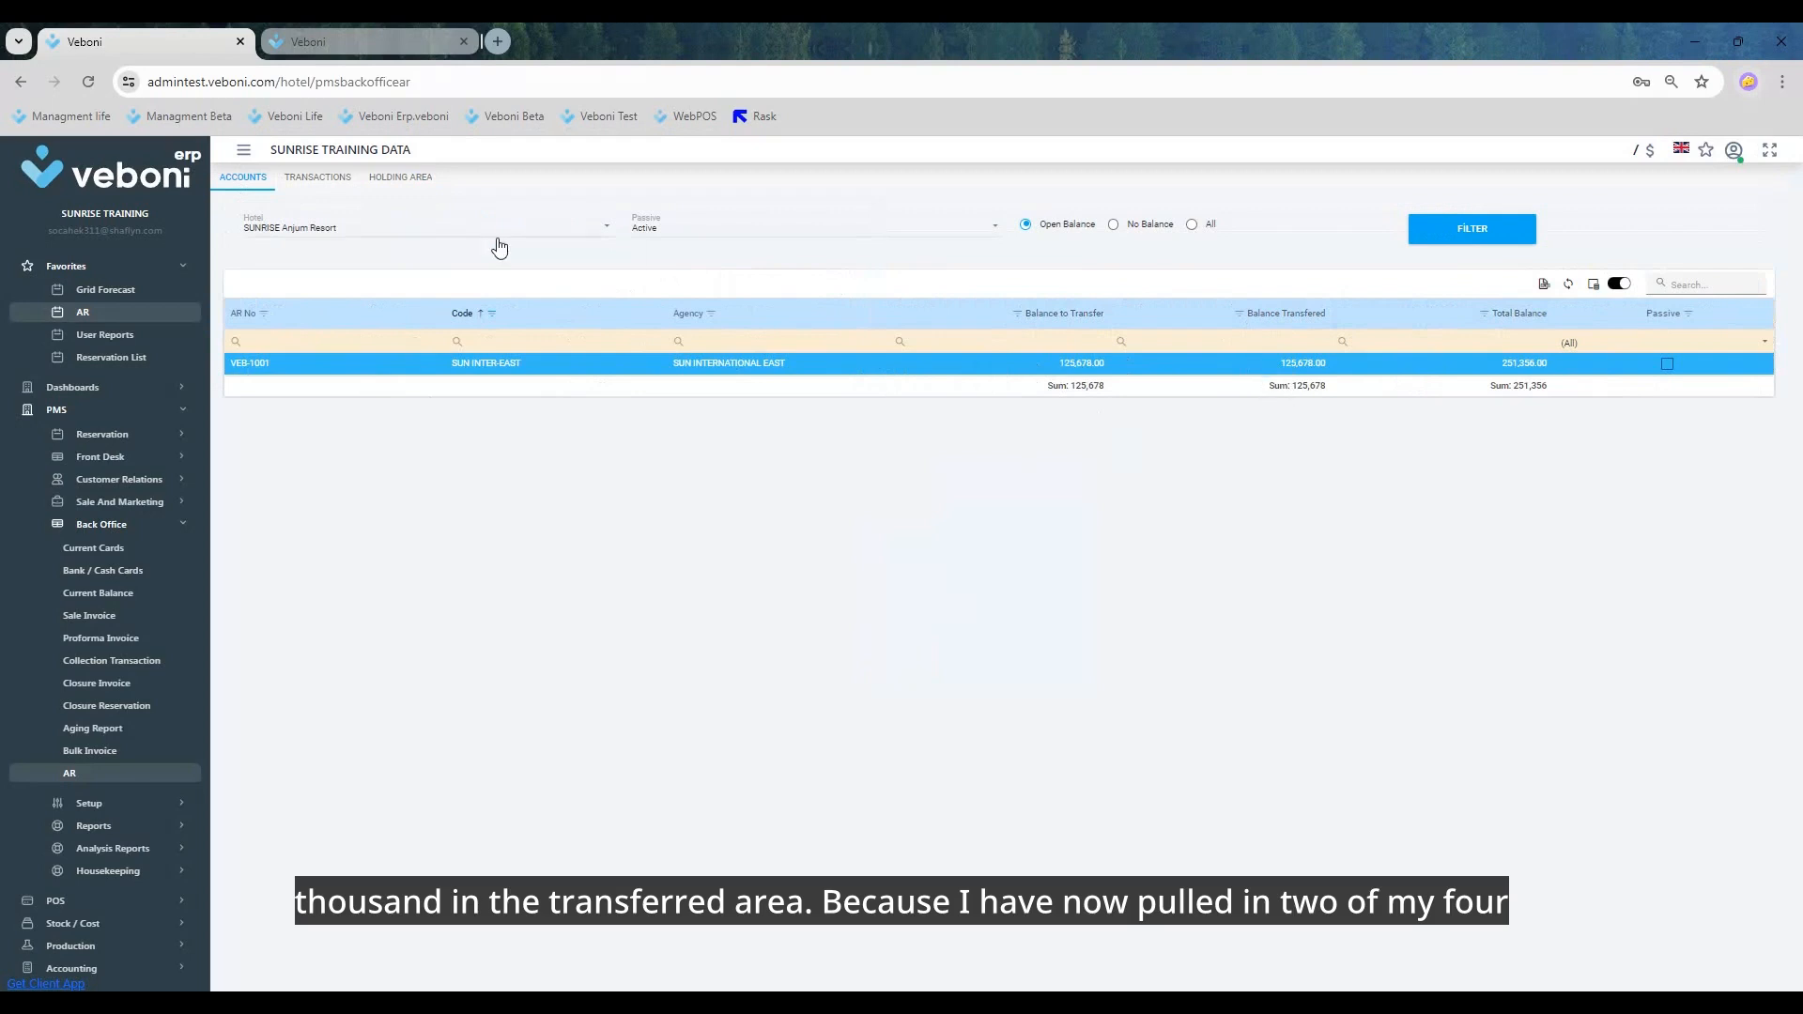
# Step: Transfer the remaining holding area transactions of rooms 0709 and 0409 and check the account's balances again
pyautogui.click(398, 179)
pyautogui.click(240, 337)
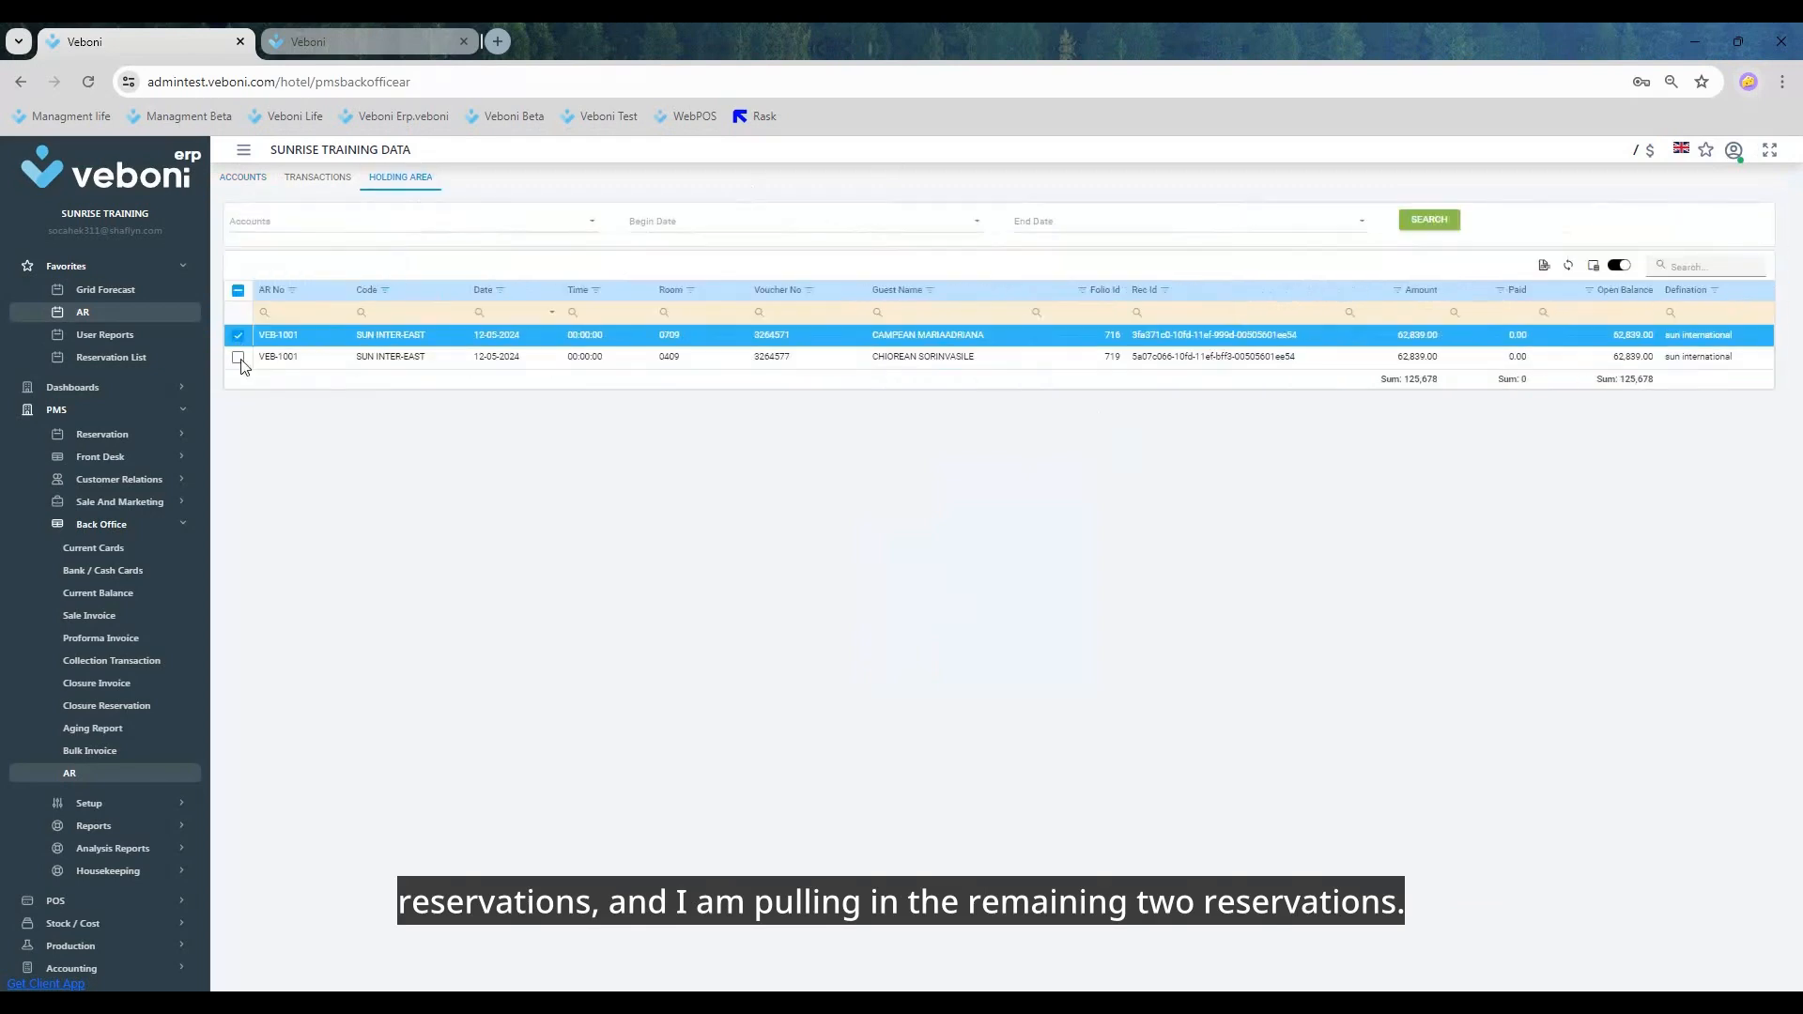
pyautogui.click(239, 358)
pyautogui.rightClick(353, 353)
pyautogui.click(404, 360)
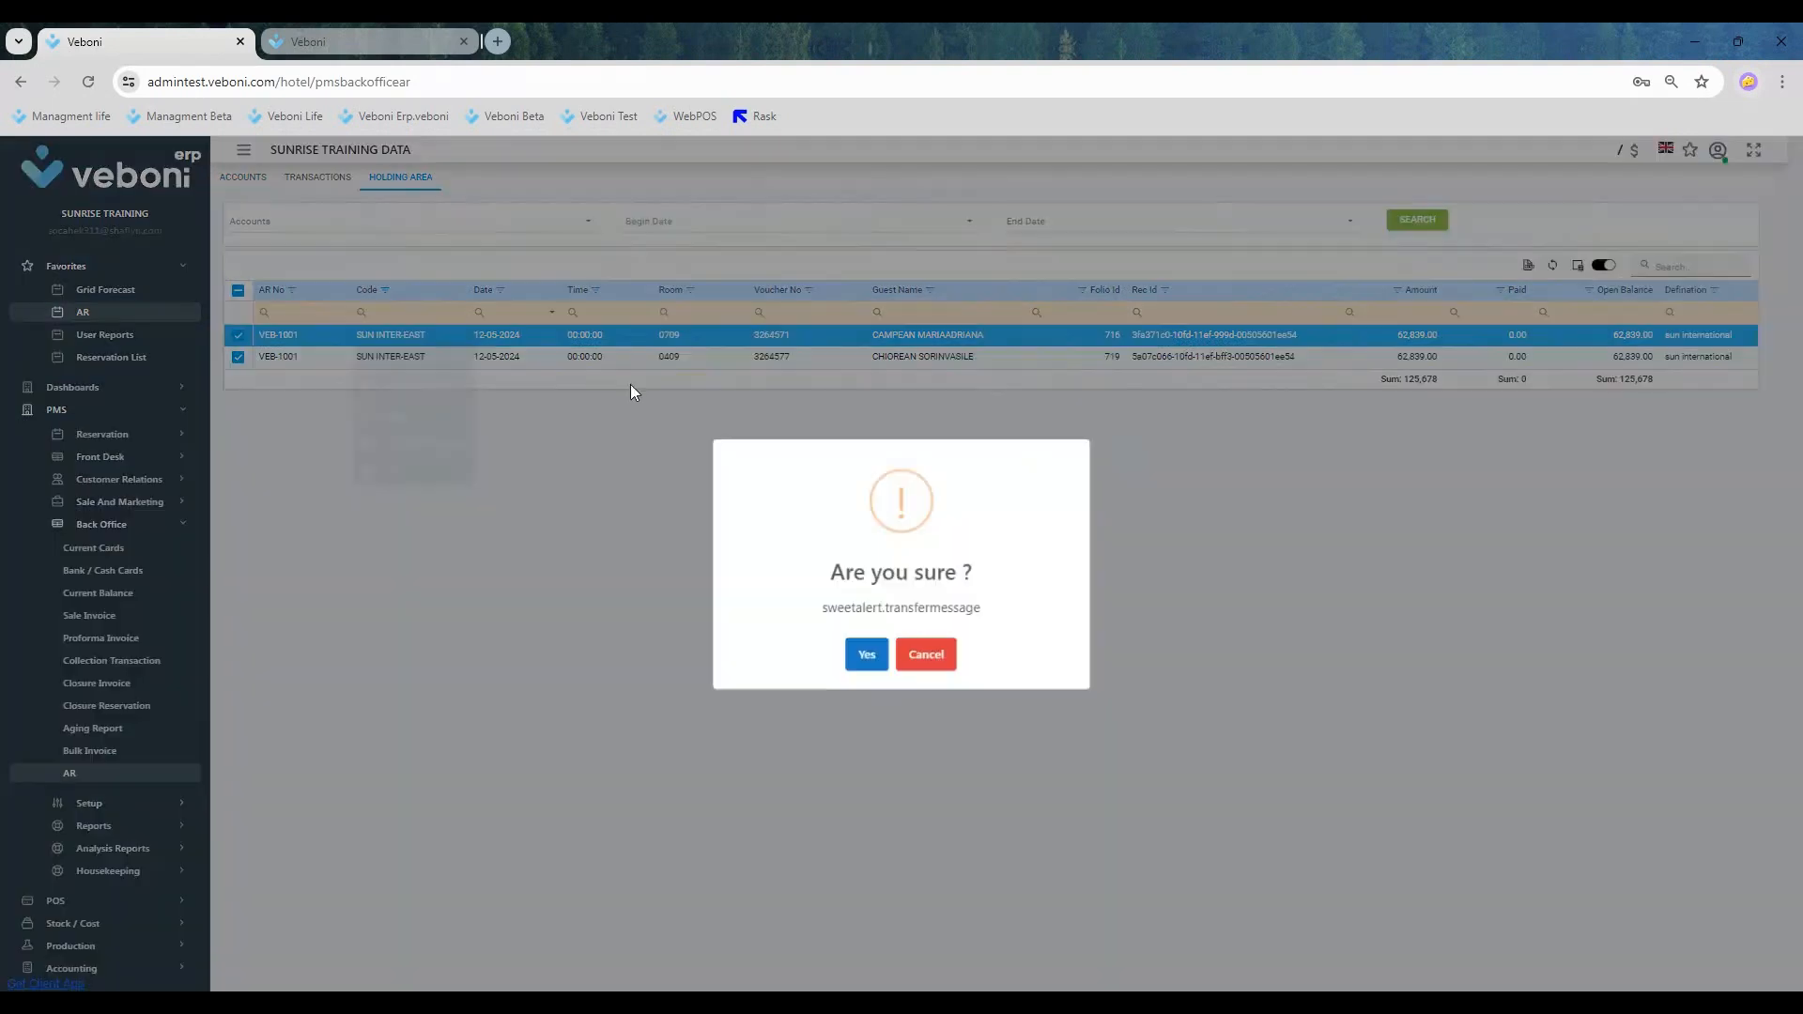
pyautogui.click(866, 656)
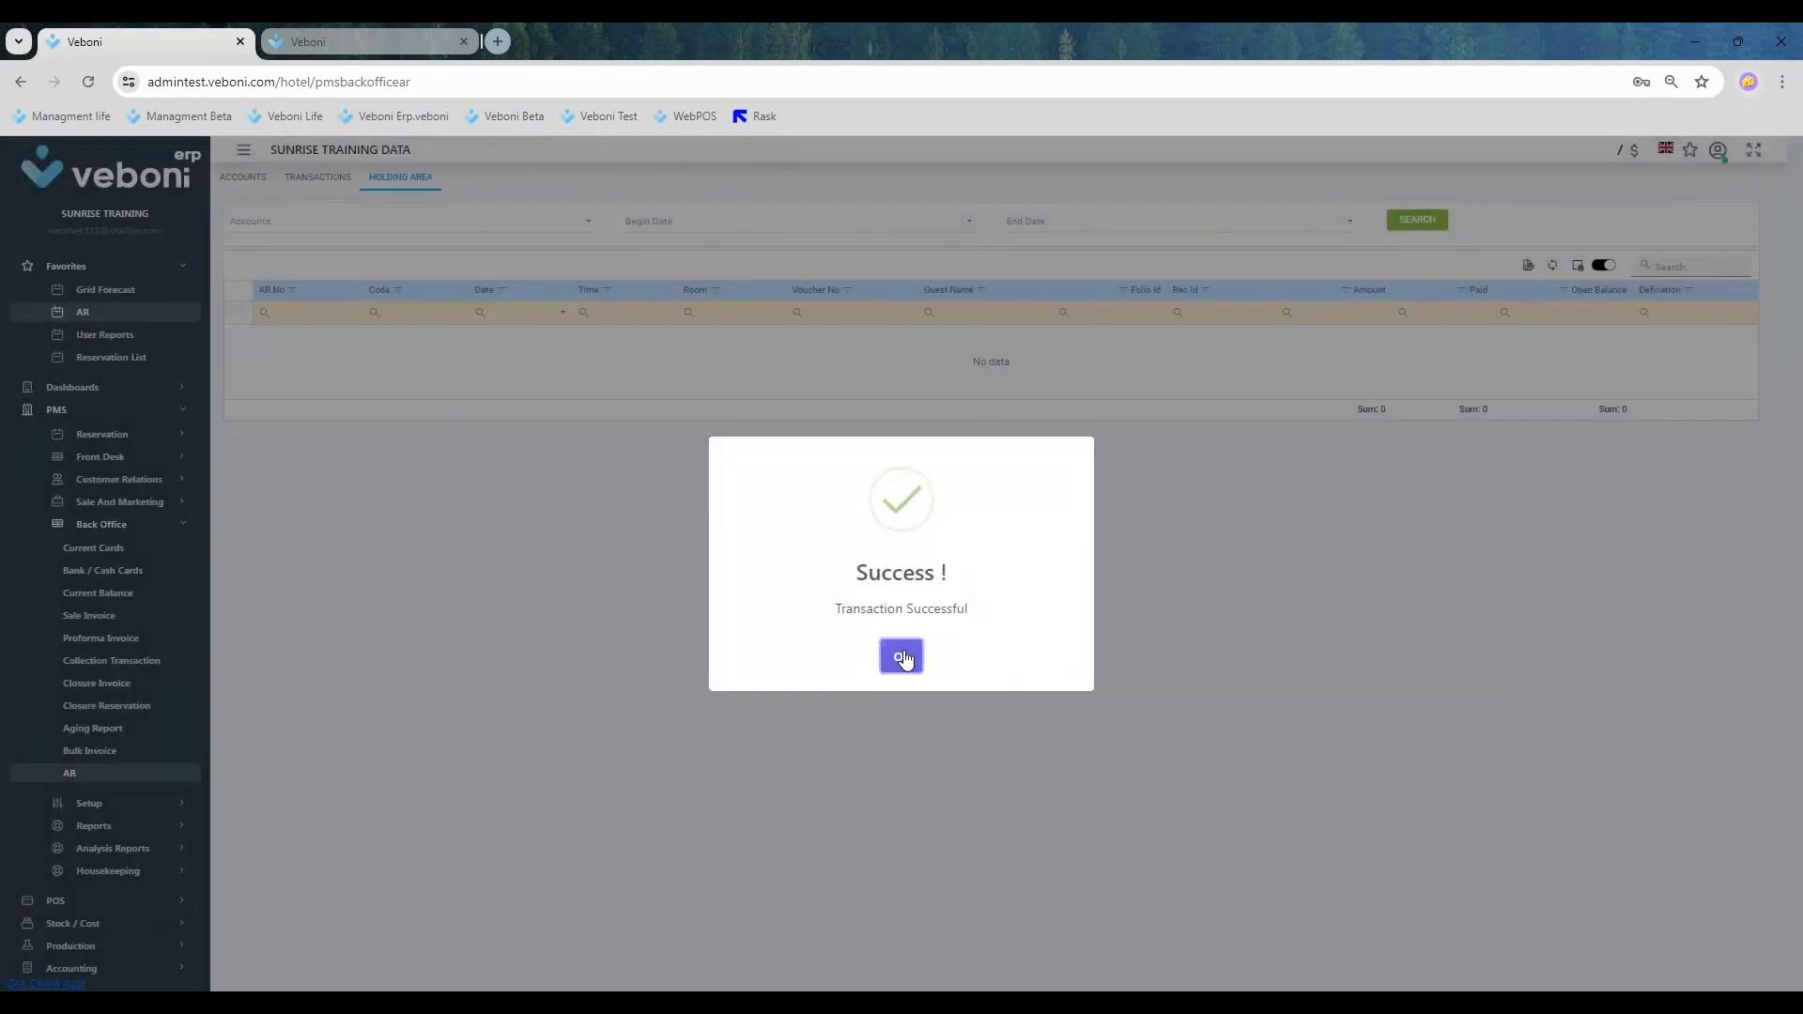
pyautogui.click(901, 657)
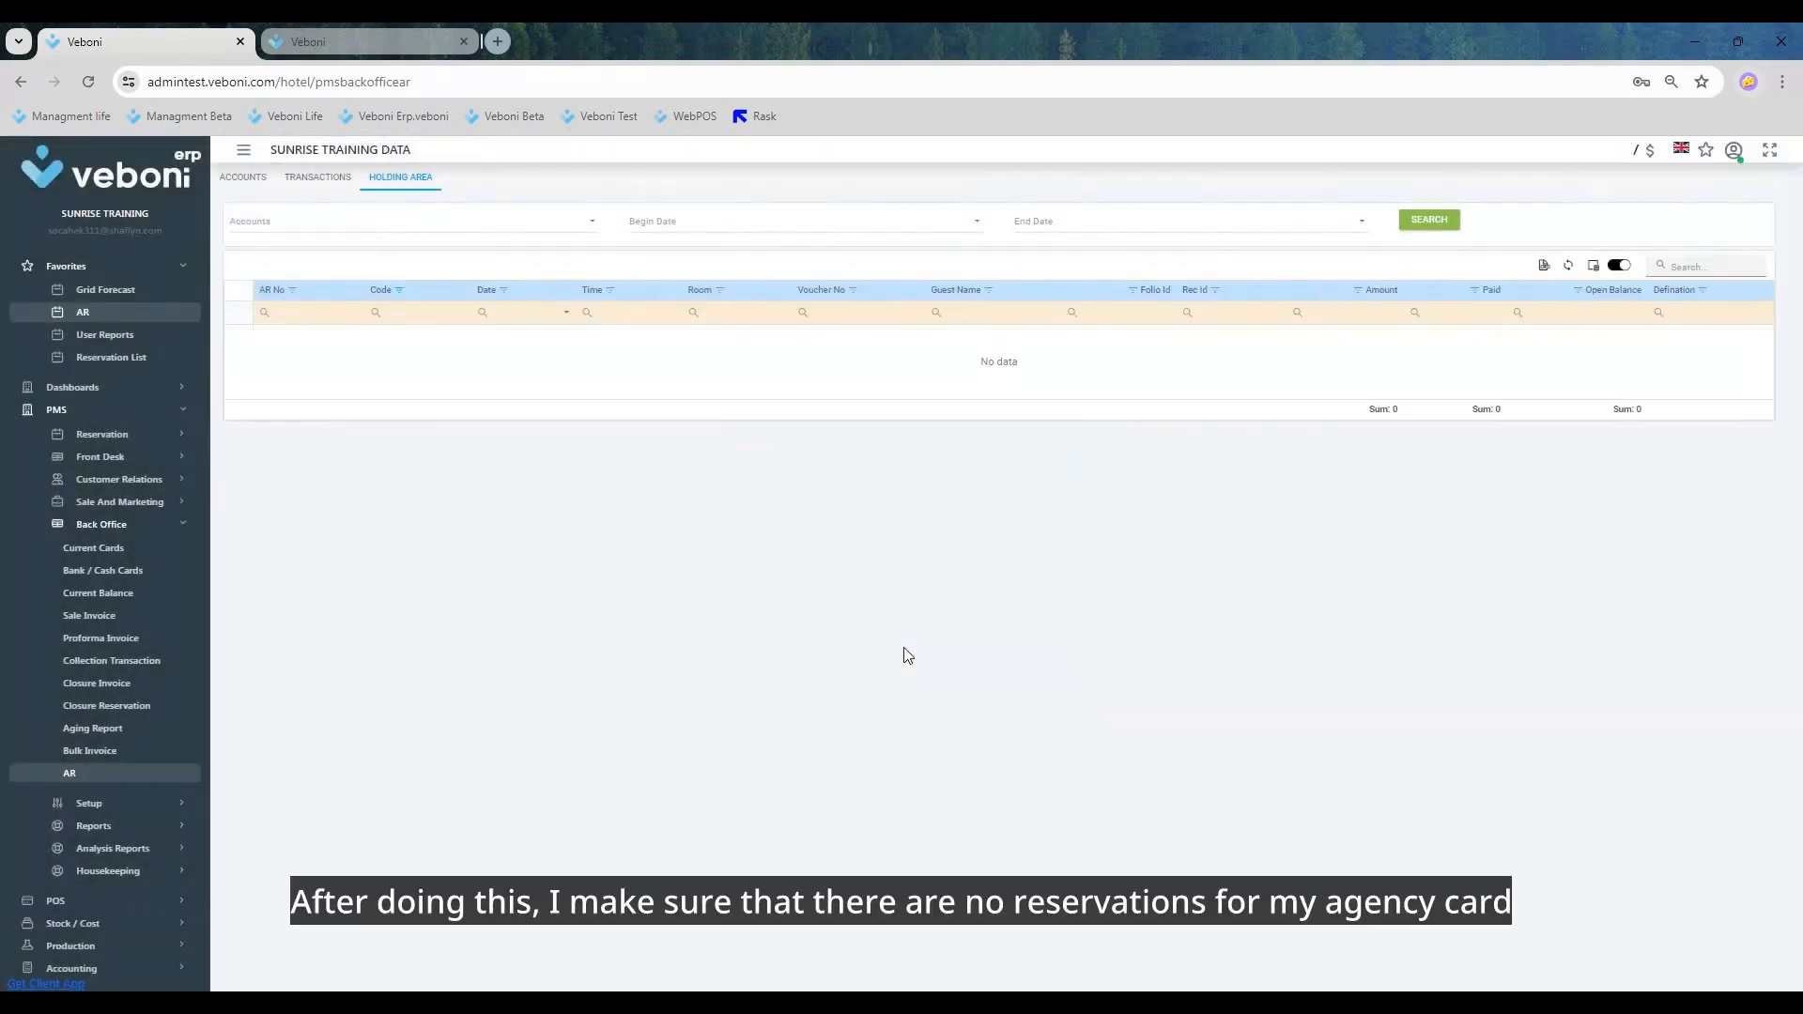
pyautogui.click(246, 183)
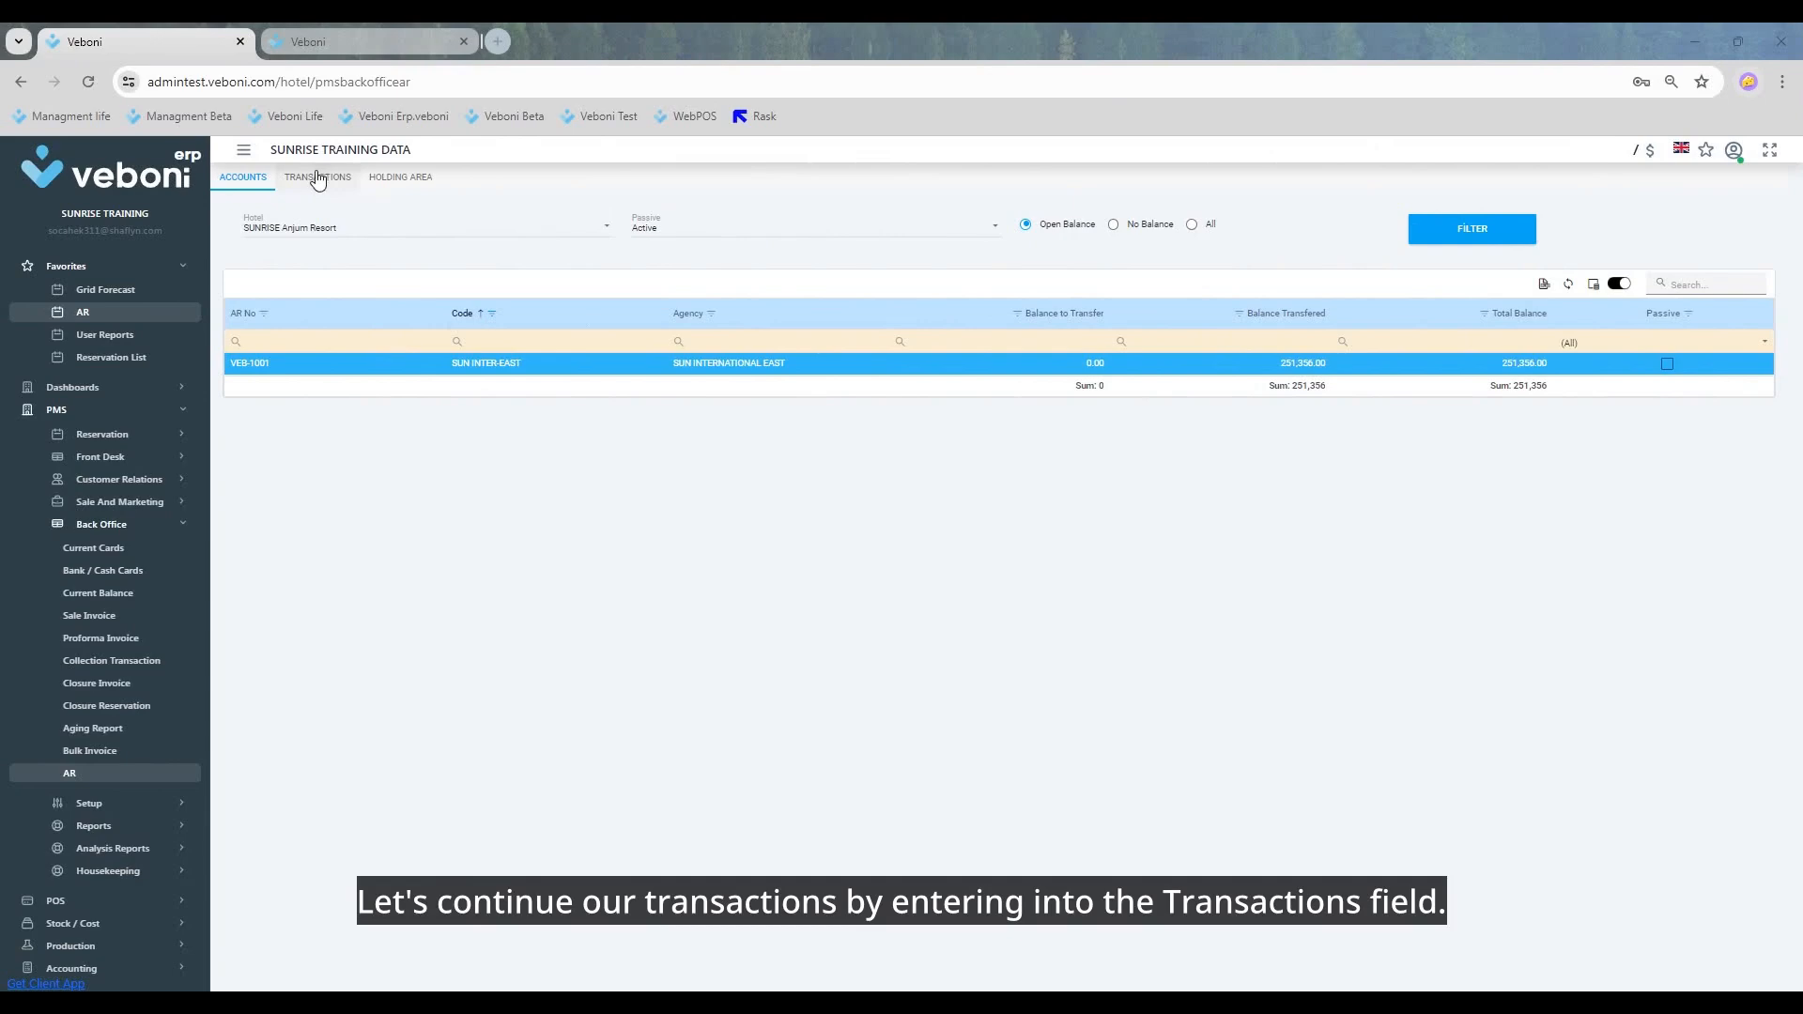
# Step: In the account's open balance transactions, undo the transfer of the room 0711 city ledger posting
pyautogui.click(318, 177)
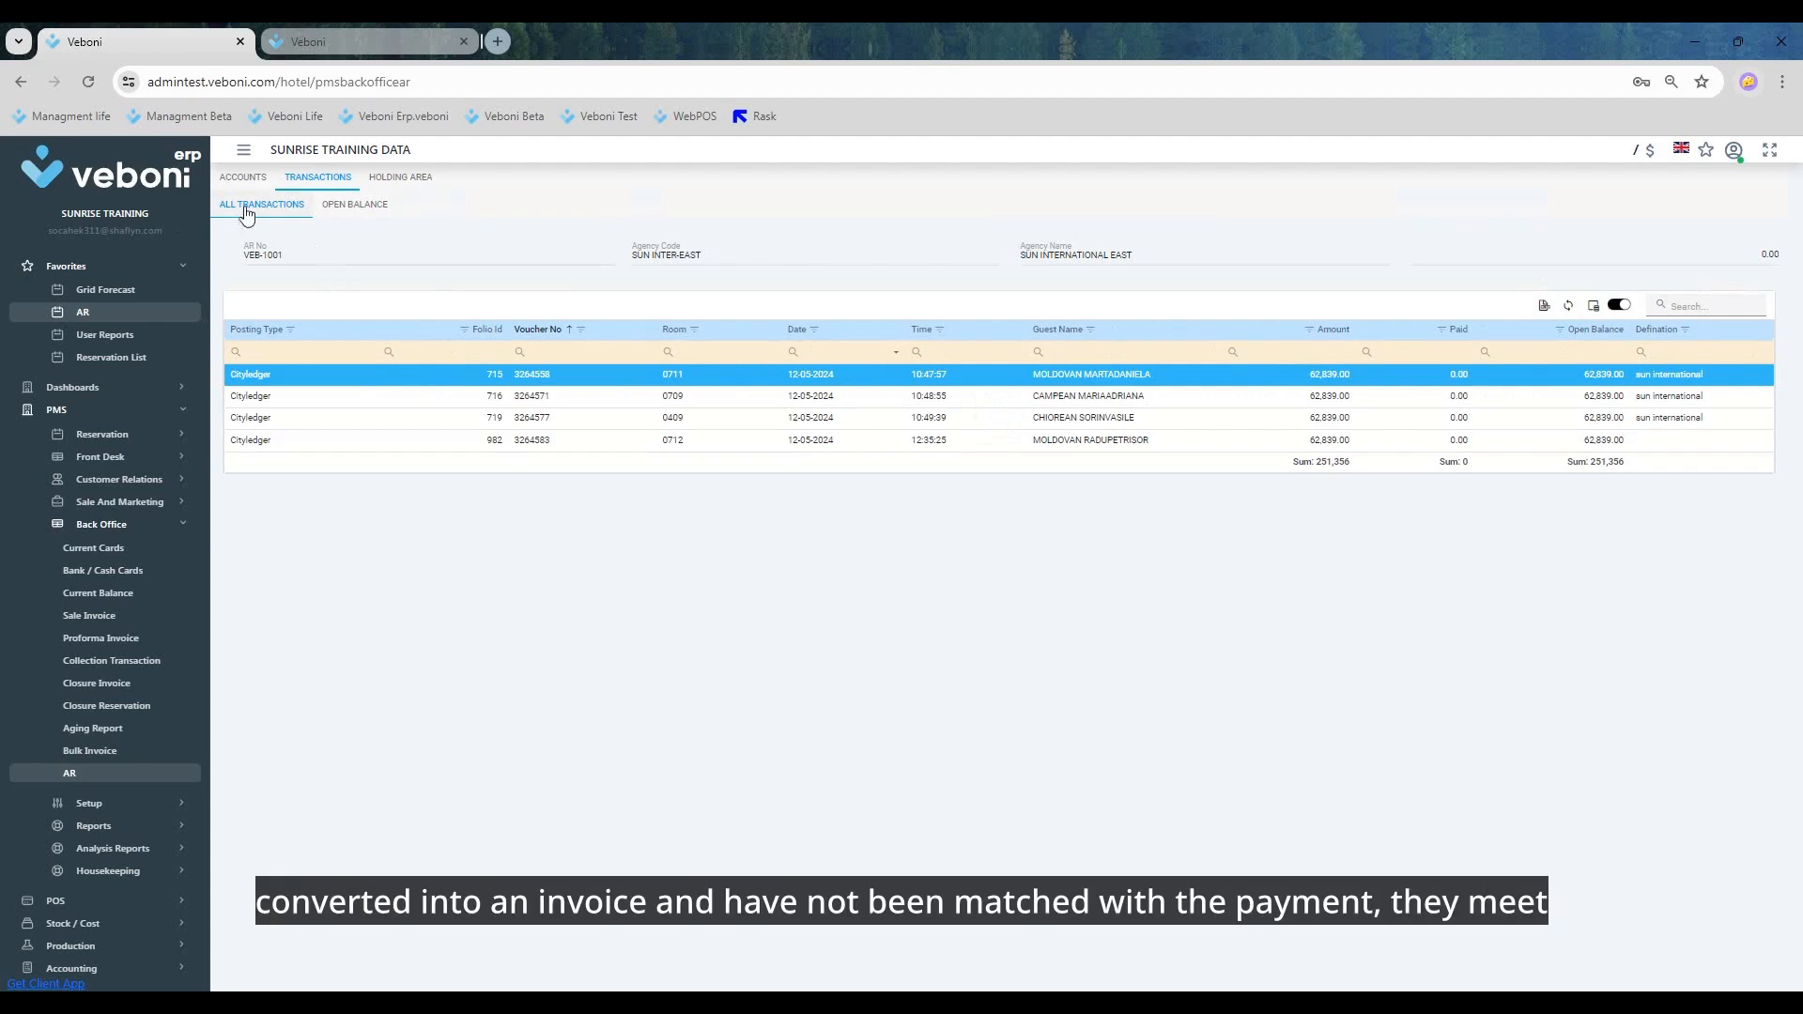
pyautogui.click(373, 215)
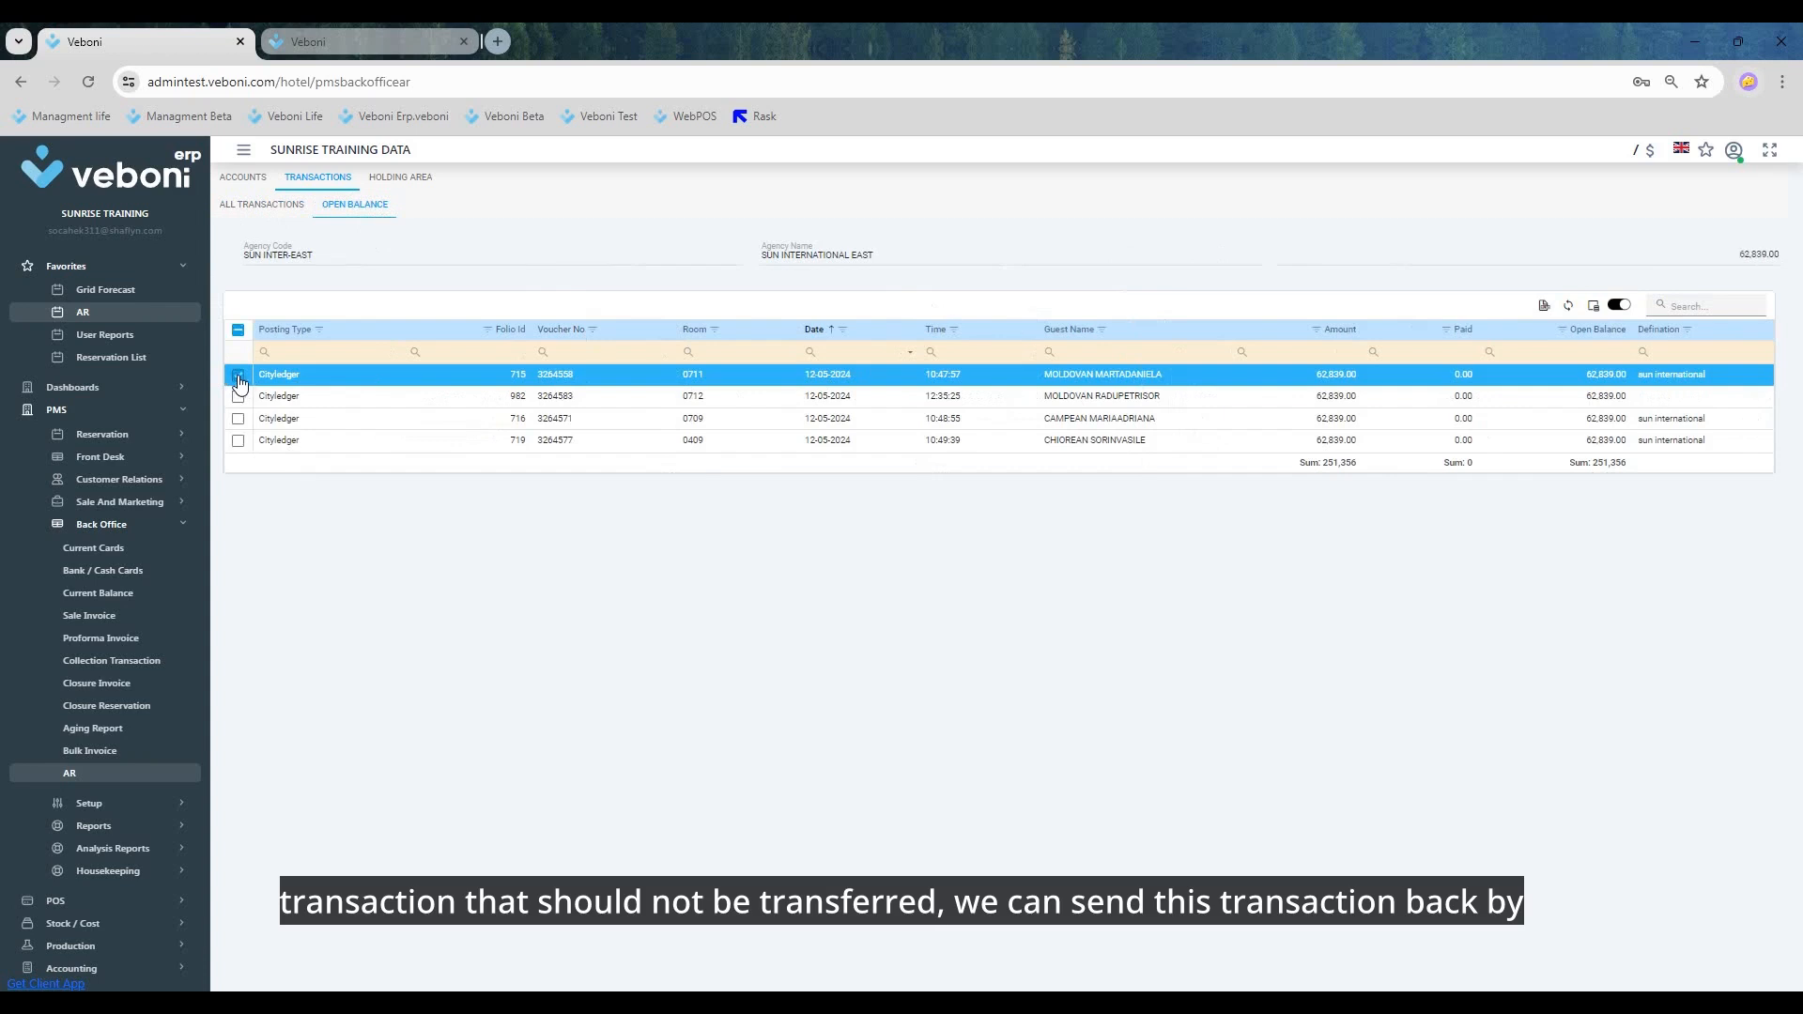
pyautogui.rightClick(441, 376)
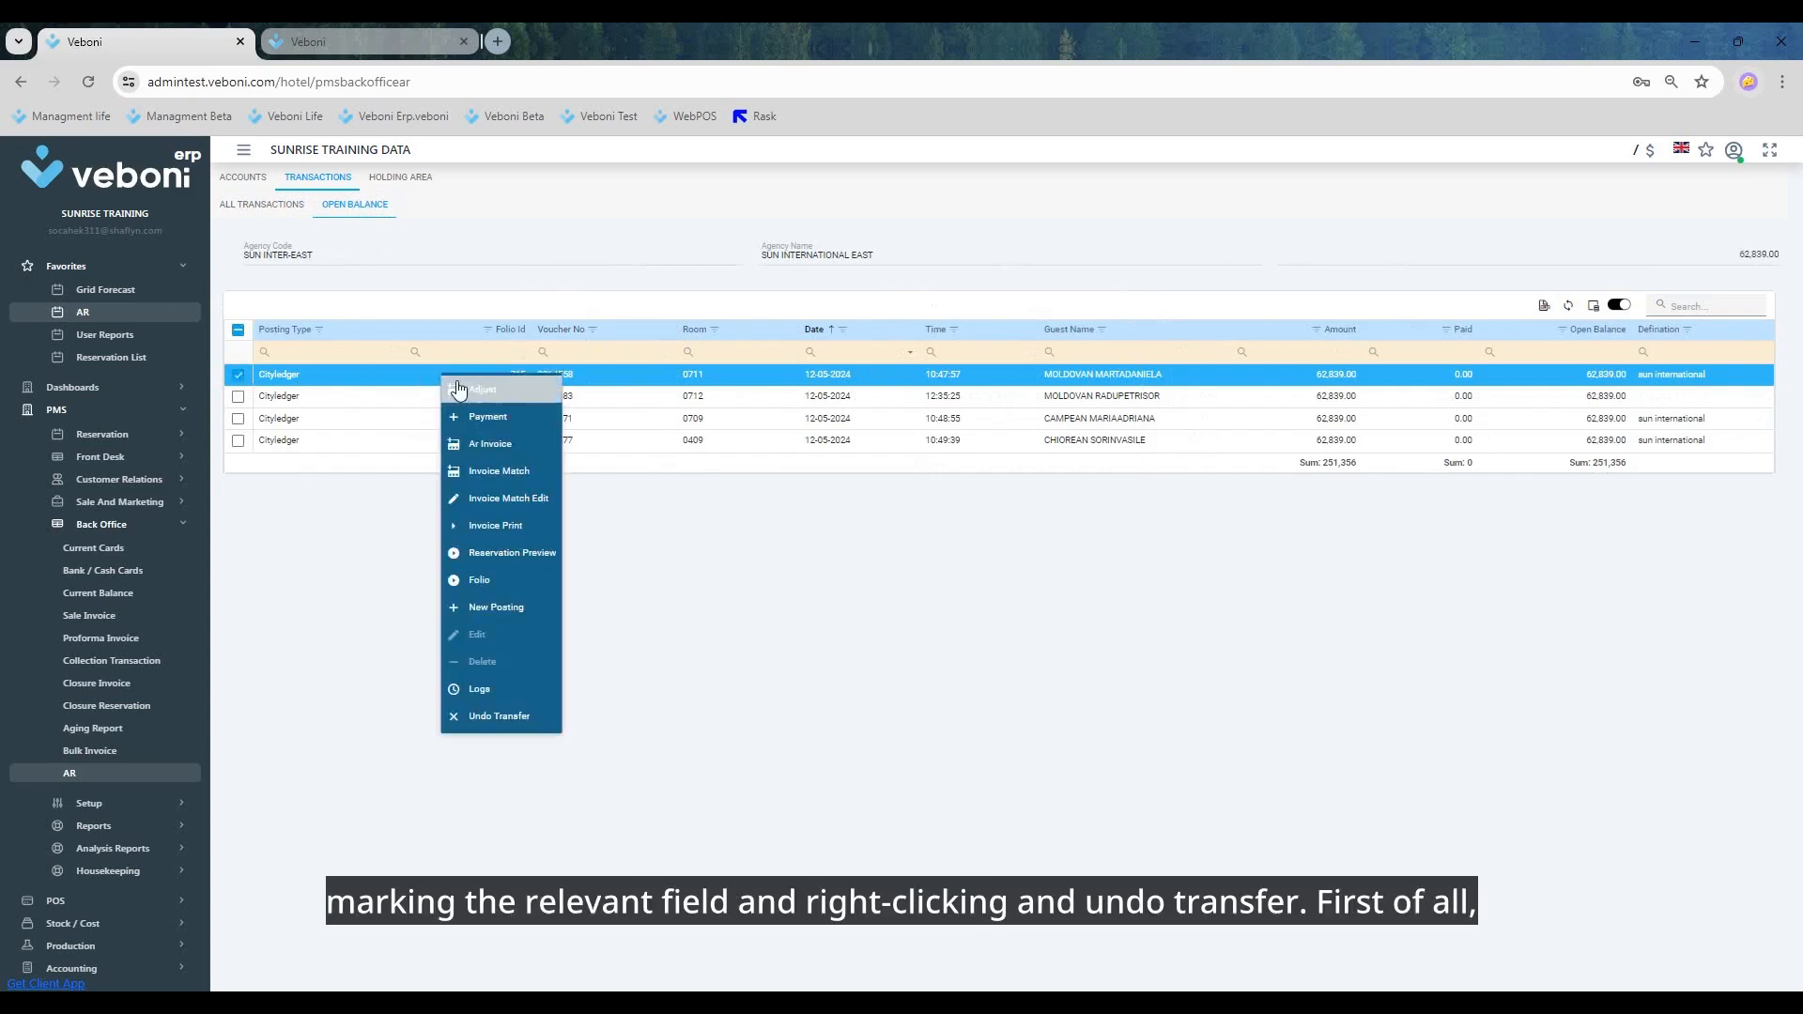
pyautogui.click(530, 716)
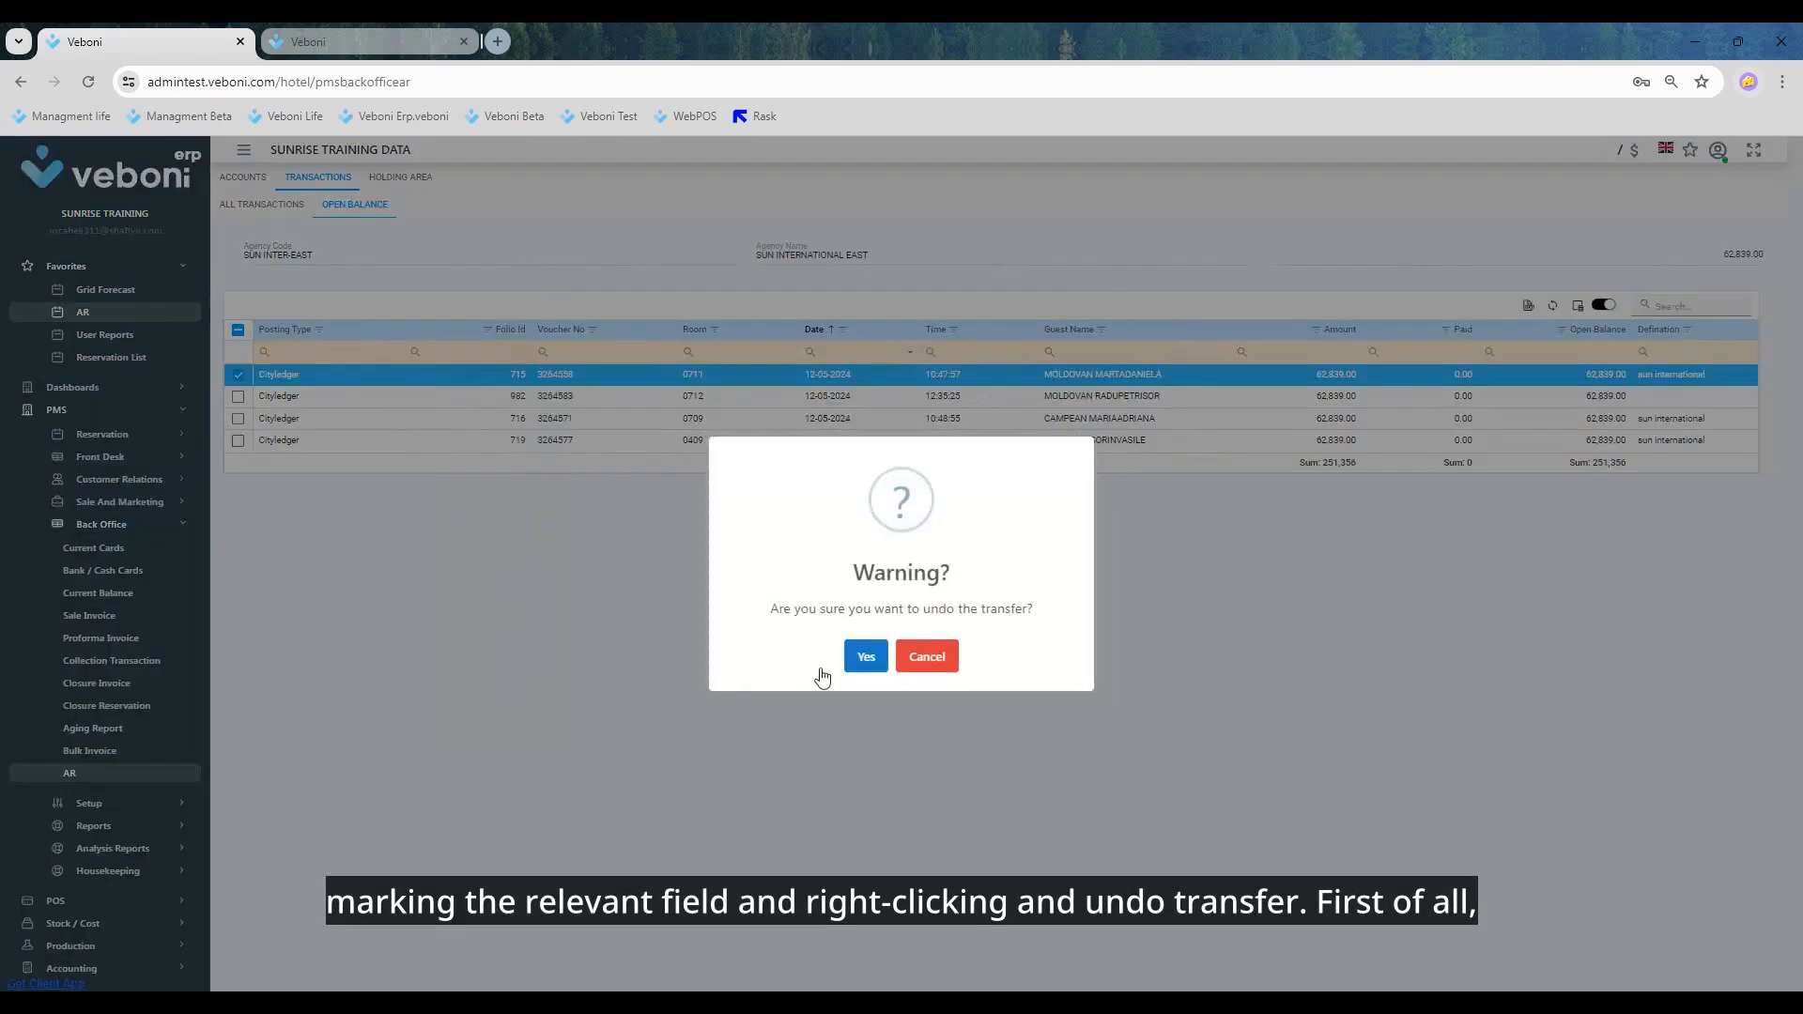
pyautogui.click(864, 666)
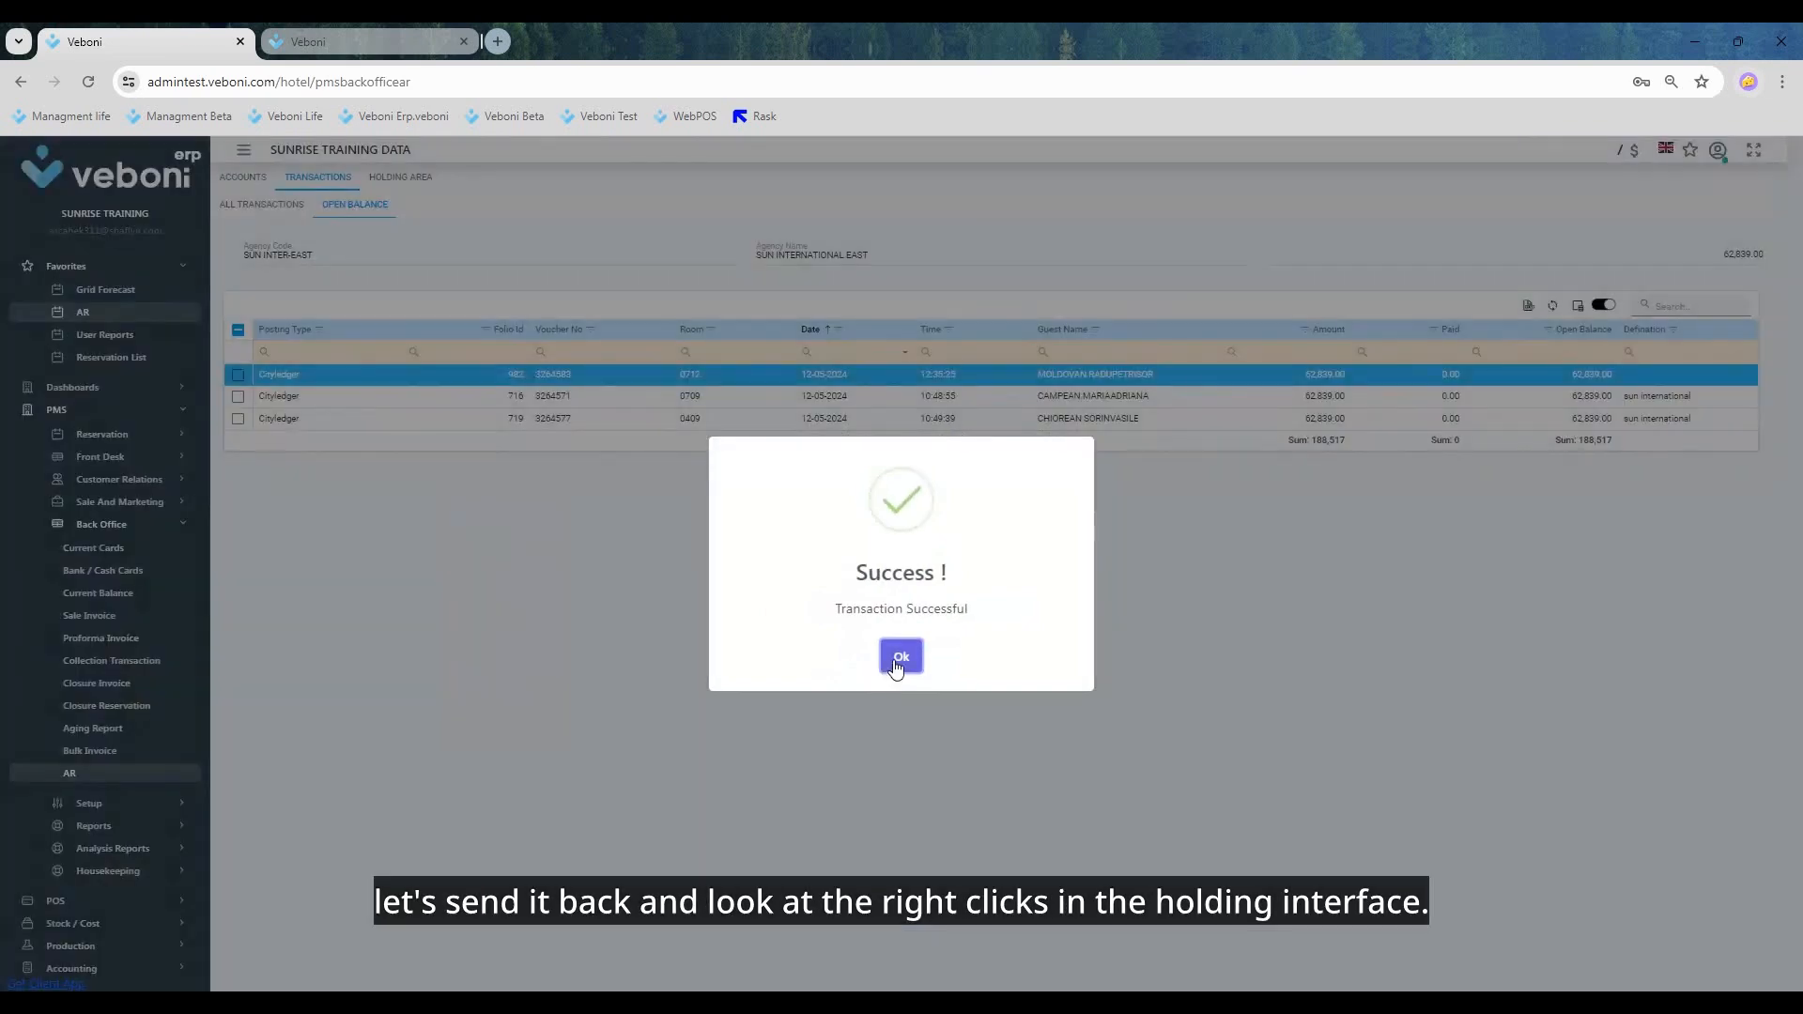
pyautogui.click(900, 656)
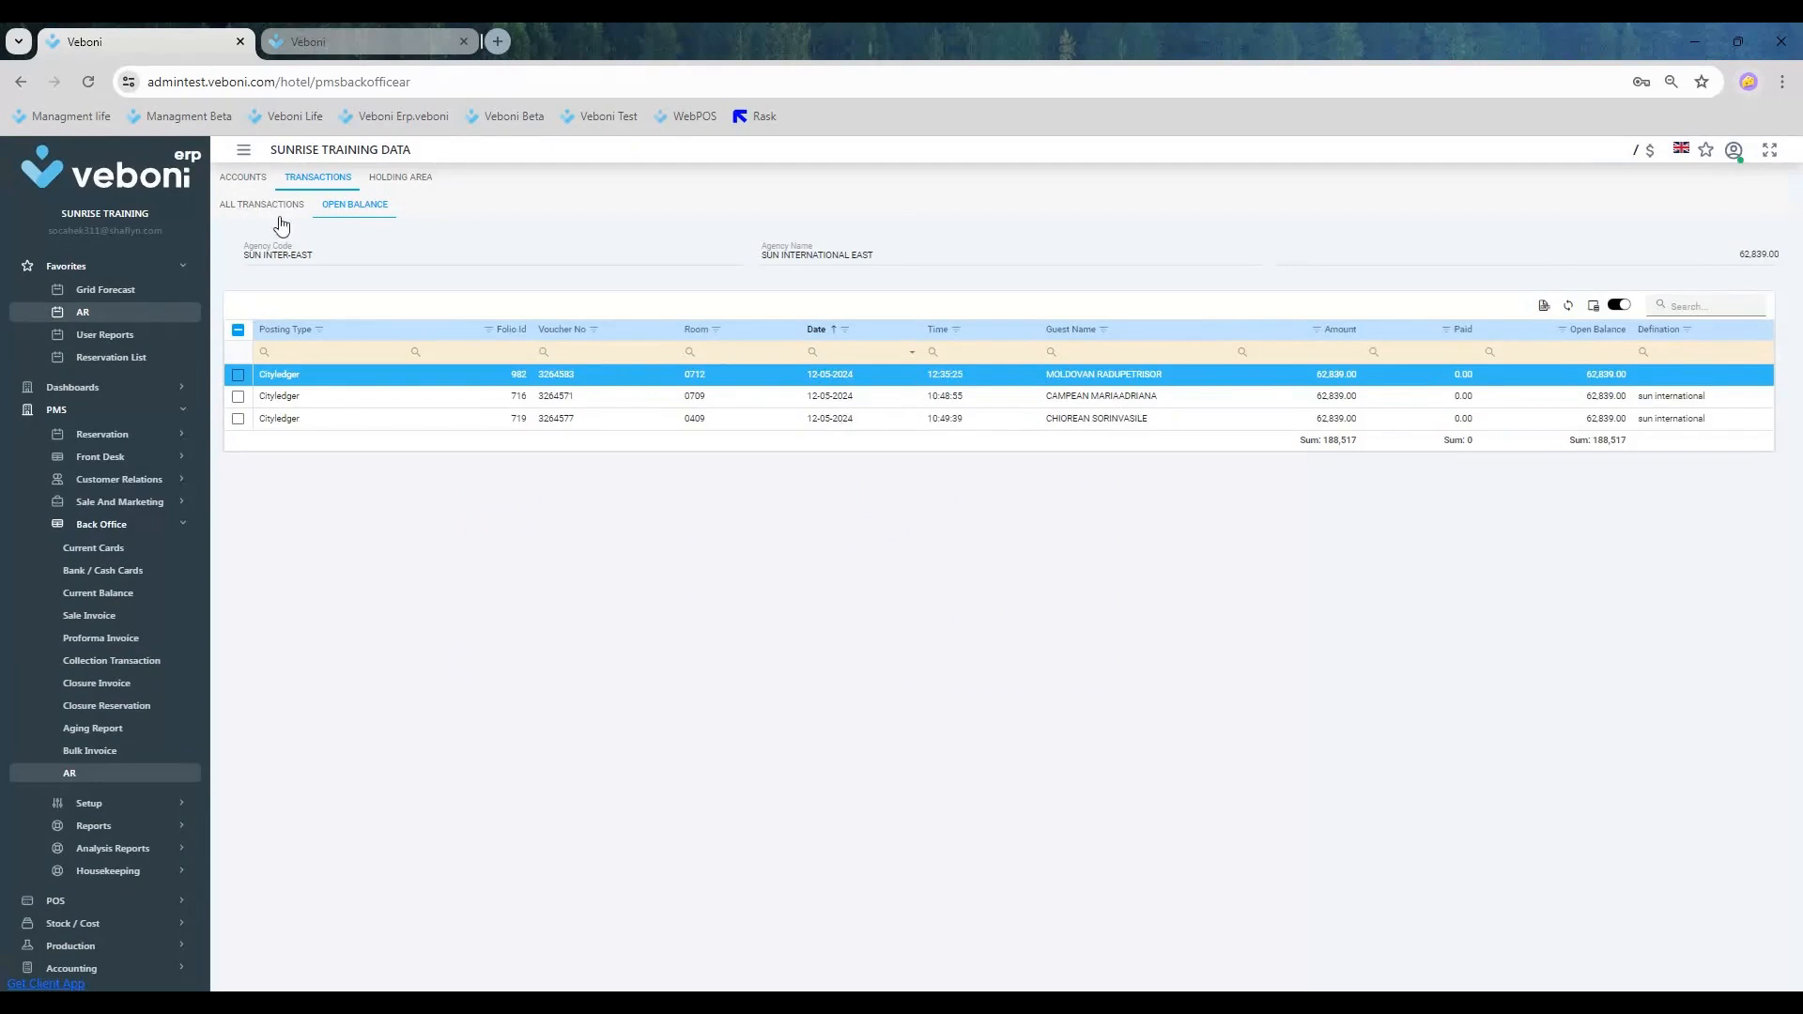
# Step: Check the account's balances after the undone transfer and return to the holding area
pyautogui.click(244, 179)
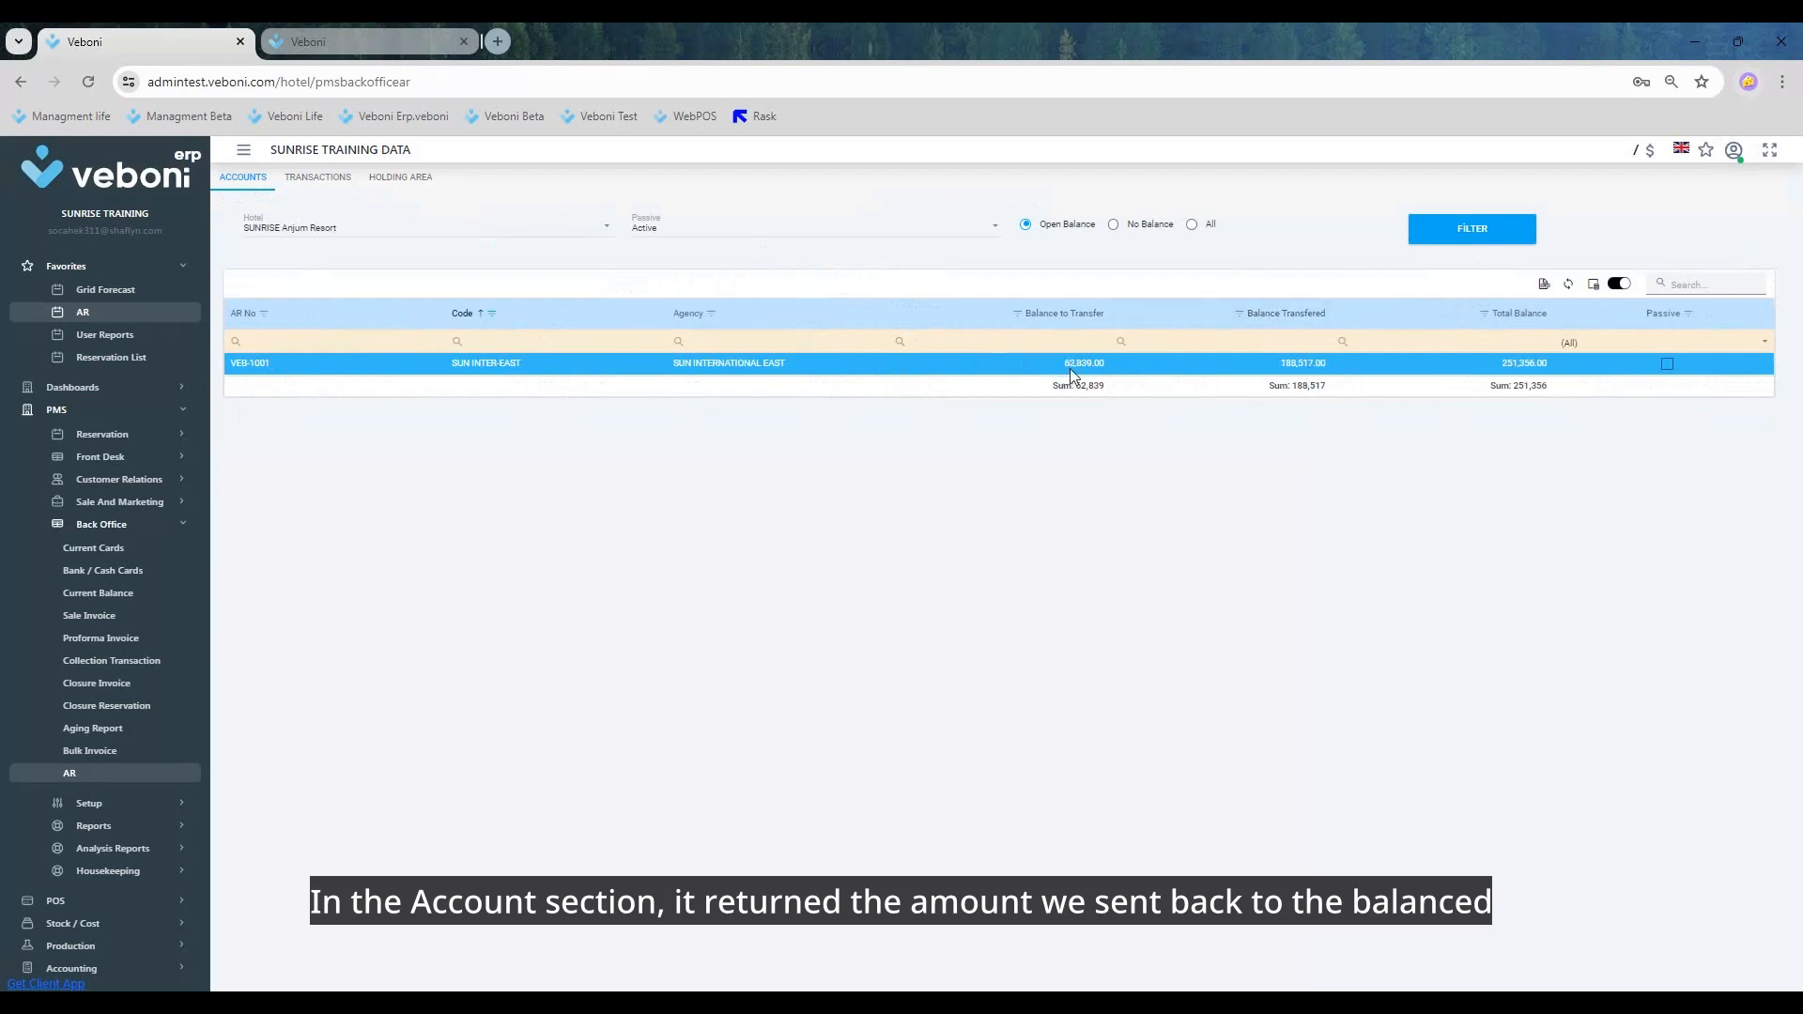
pyautogui.click(401, 178)
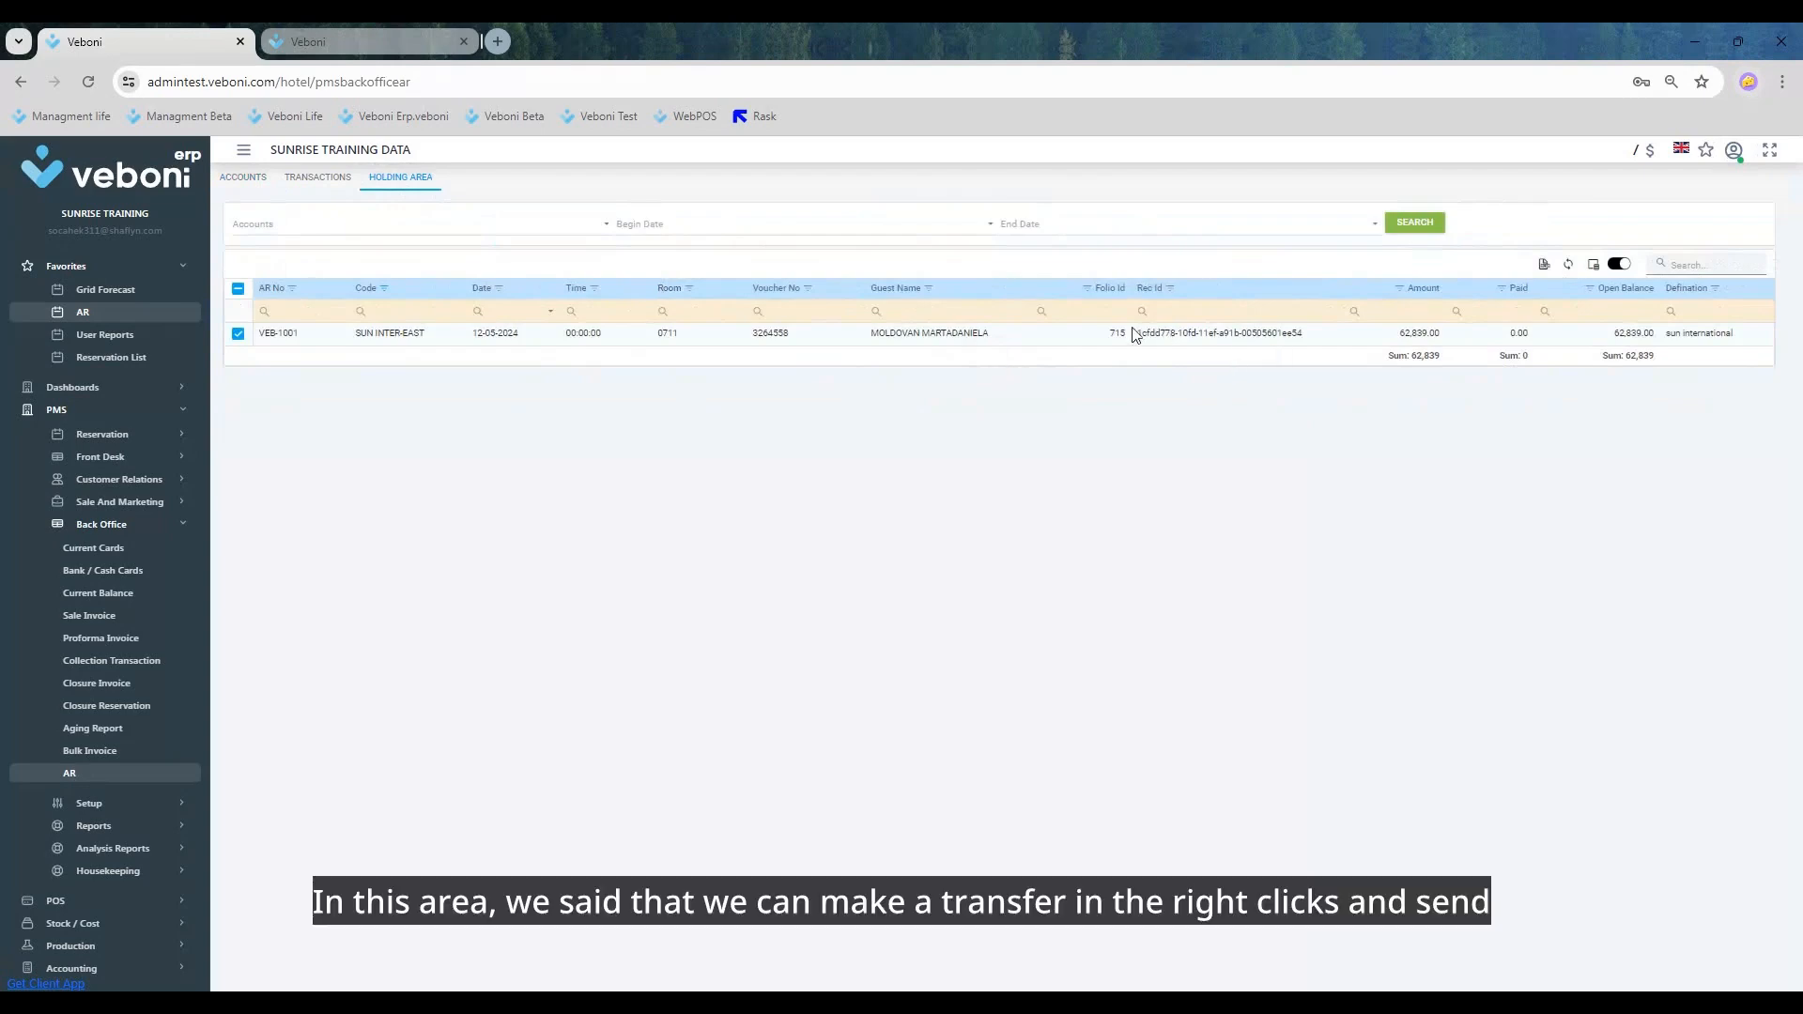
pyautogui.rightClick(1119, 338)
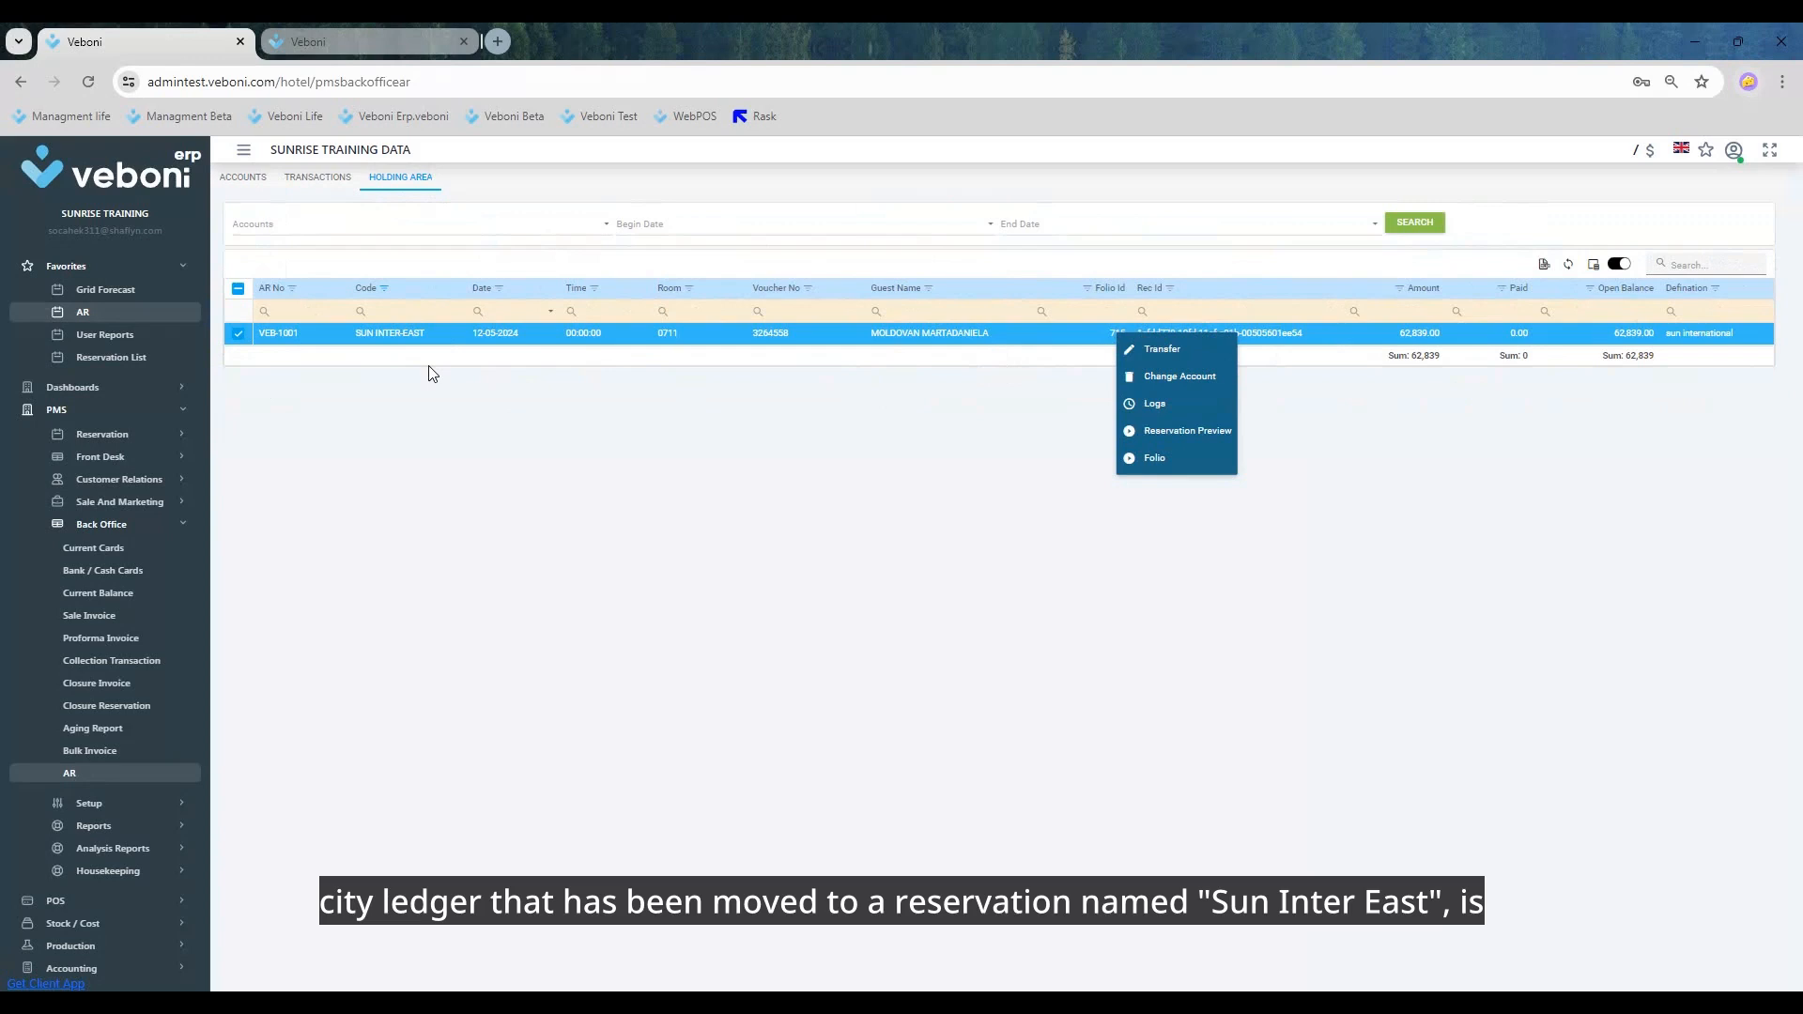
pyautogui.click(1181, 376)
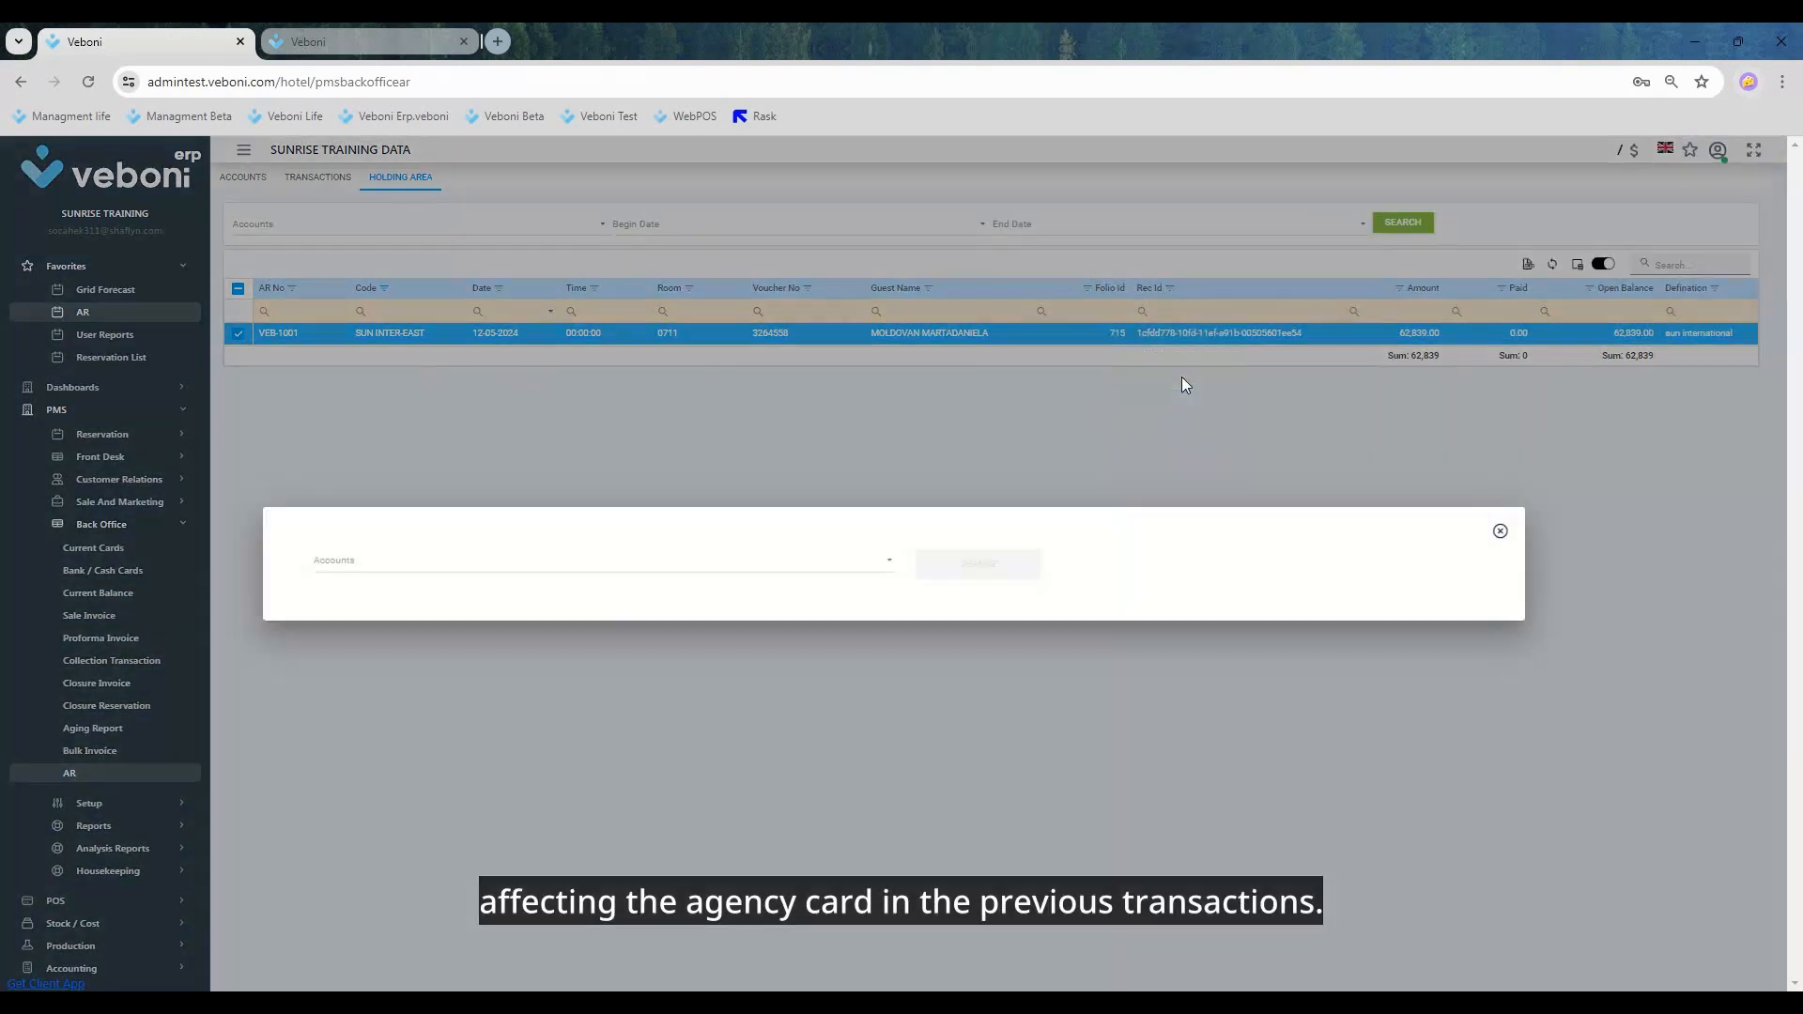
pyautogui.click(463, 567)
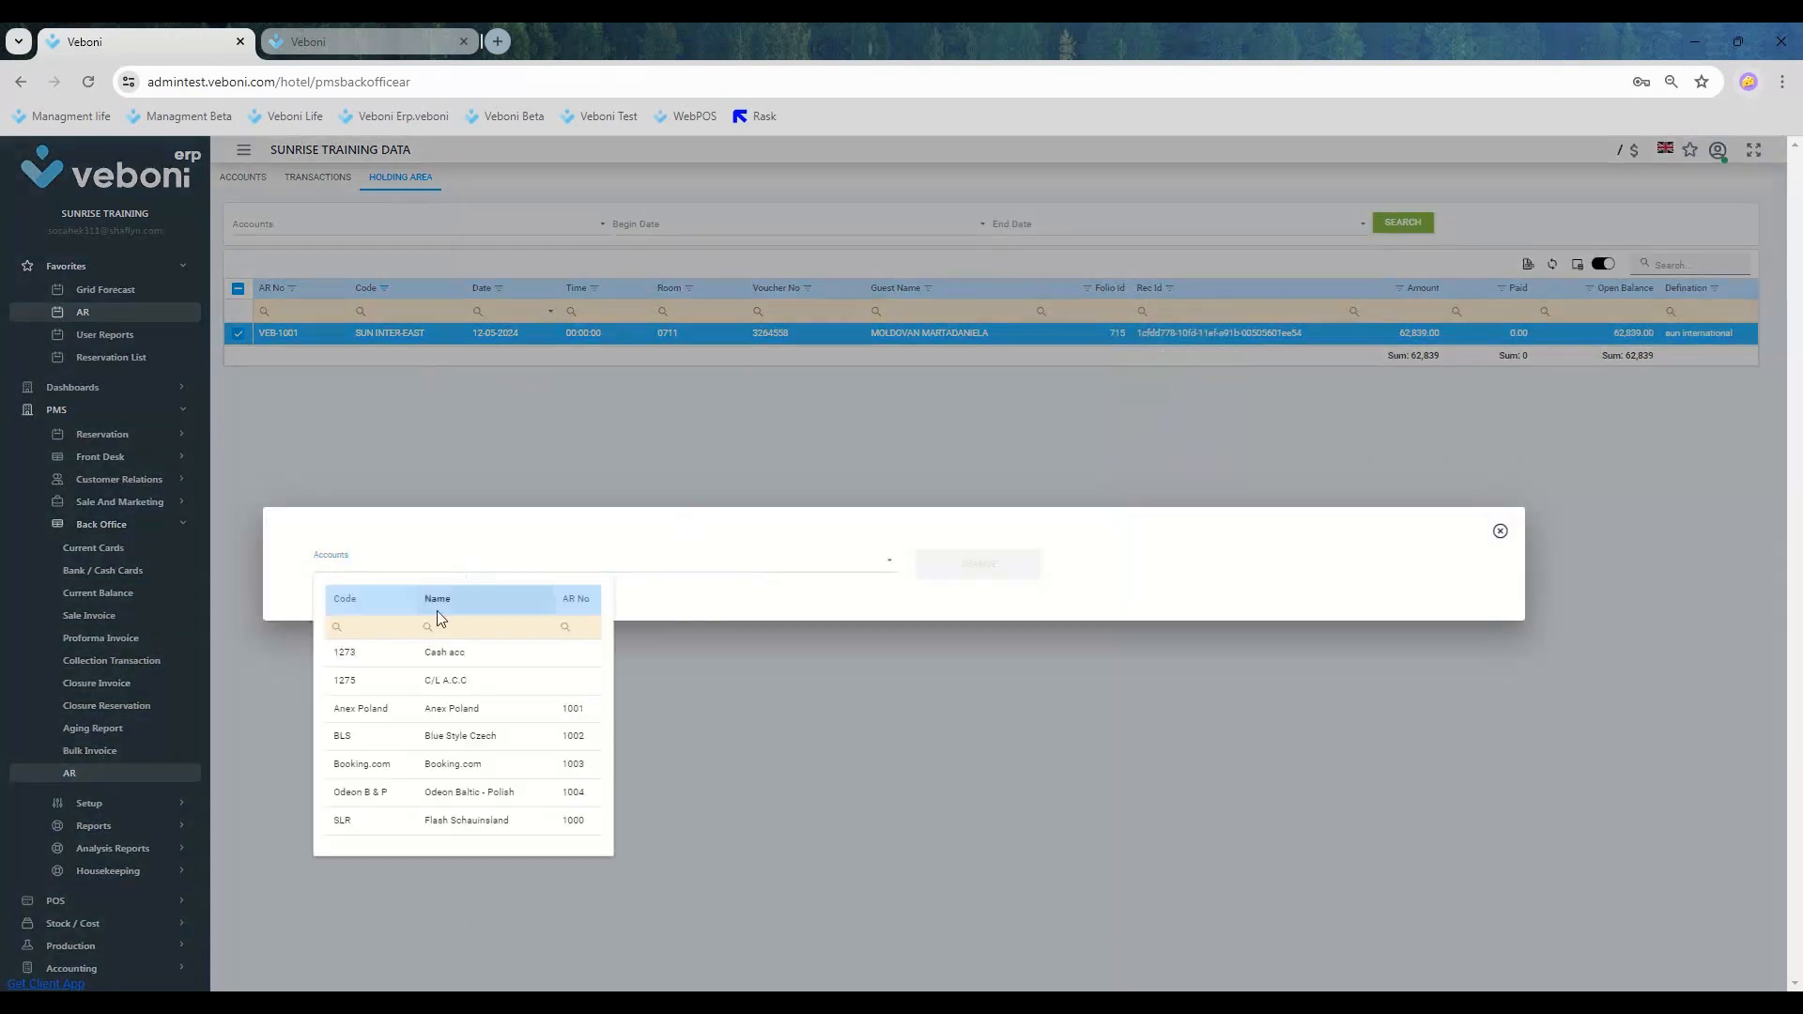
pyautogui.click(396, 736)
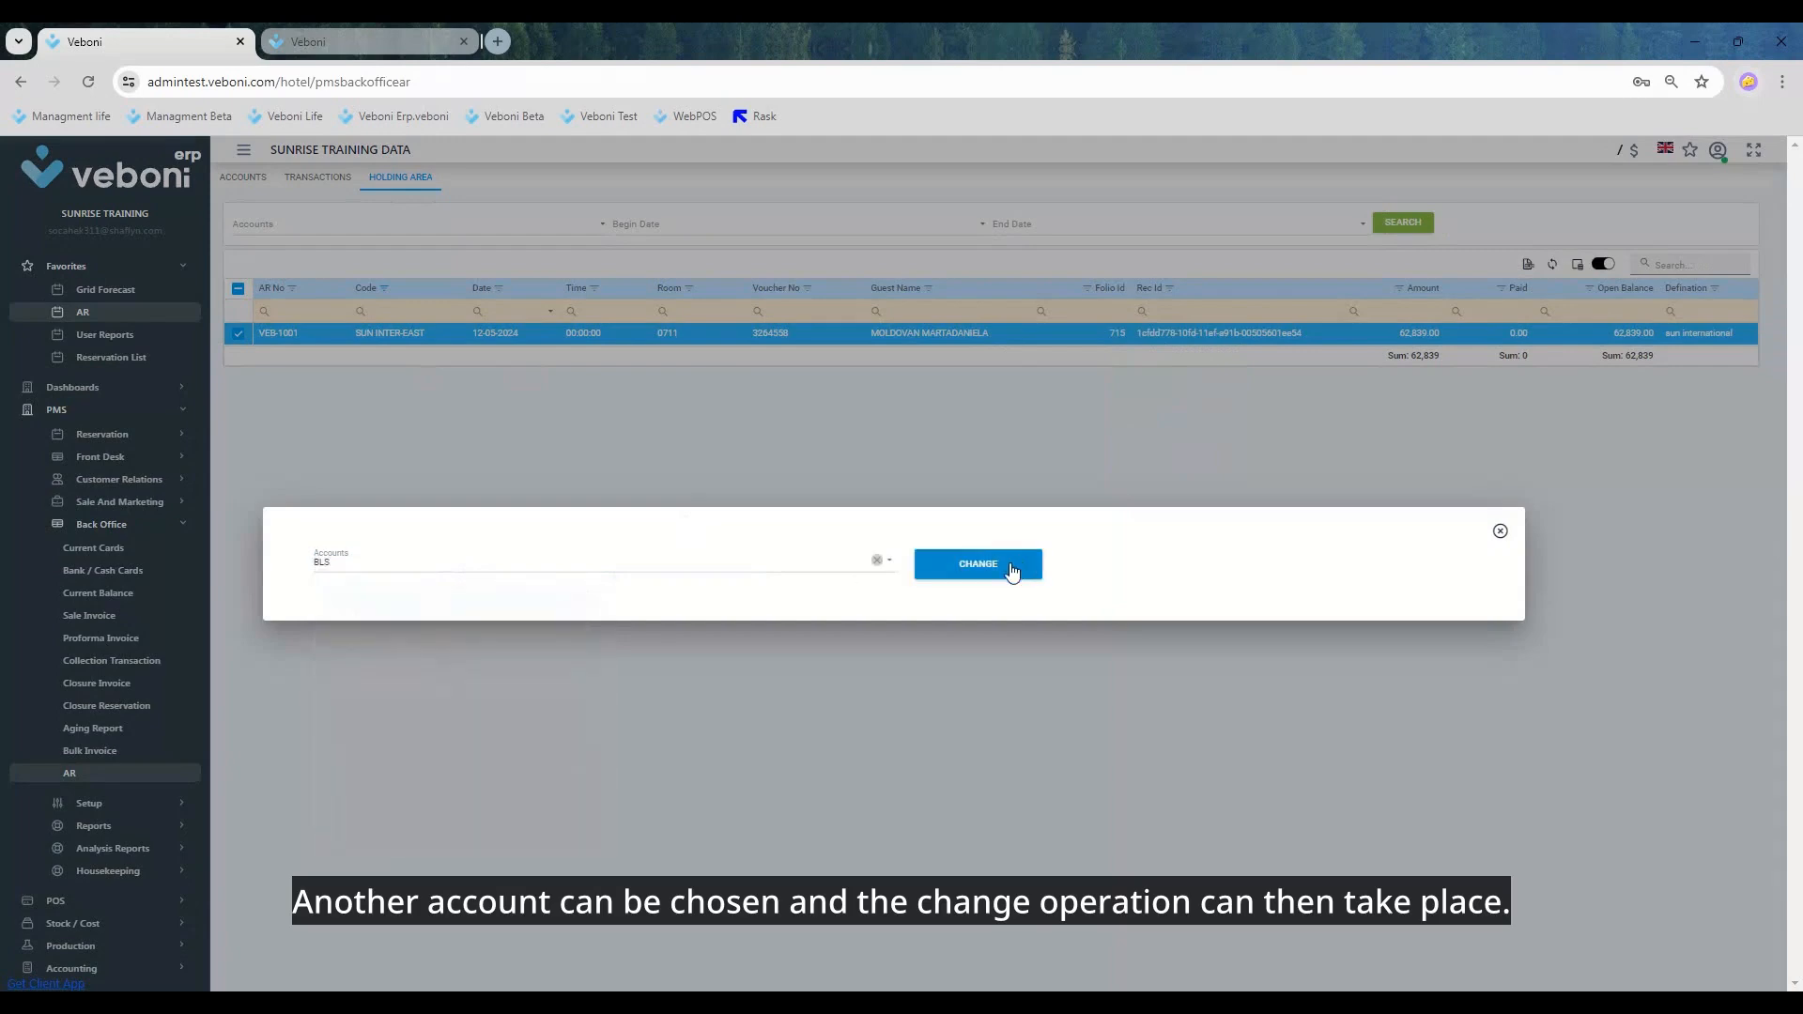
pyautogui.click(1500, 532)
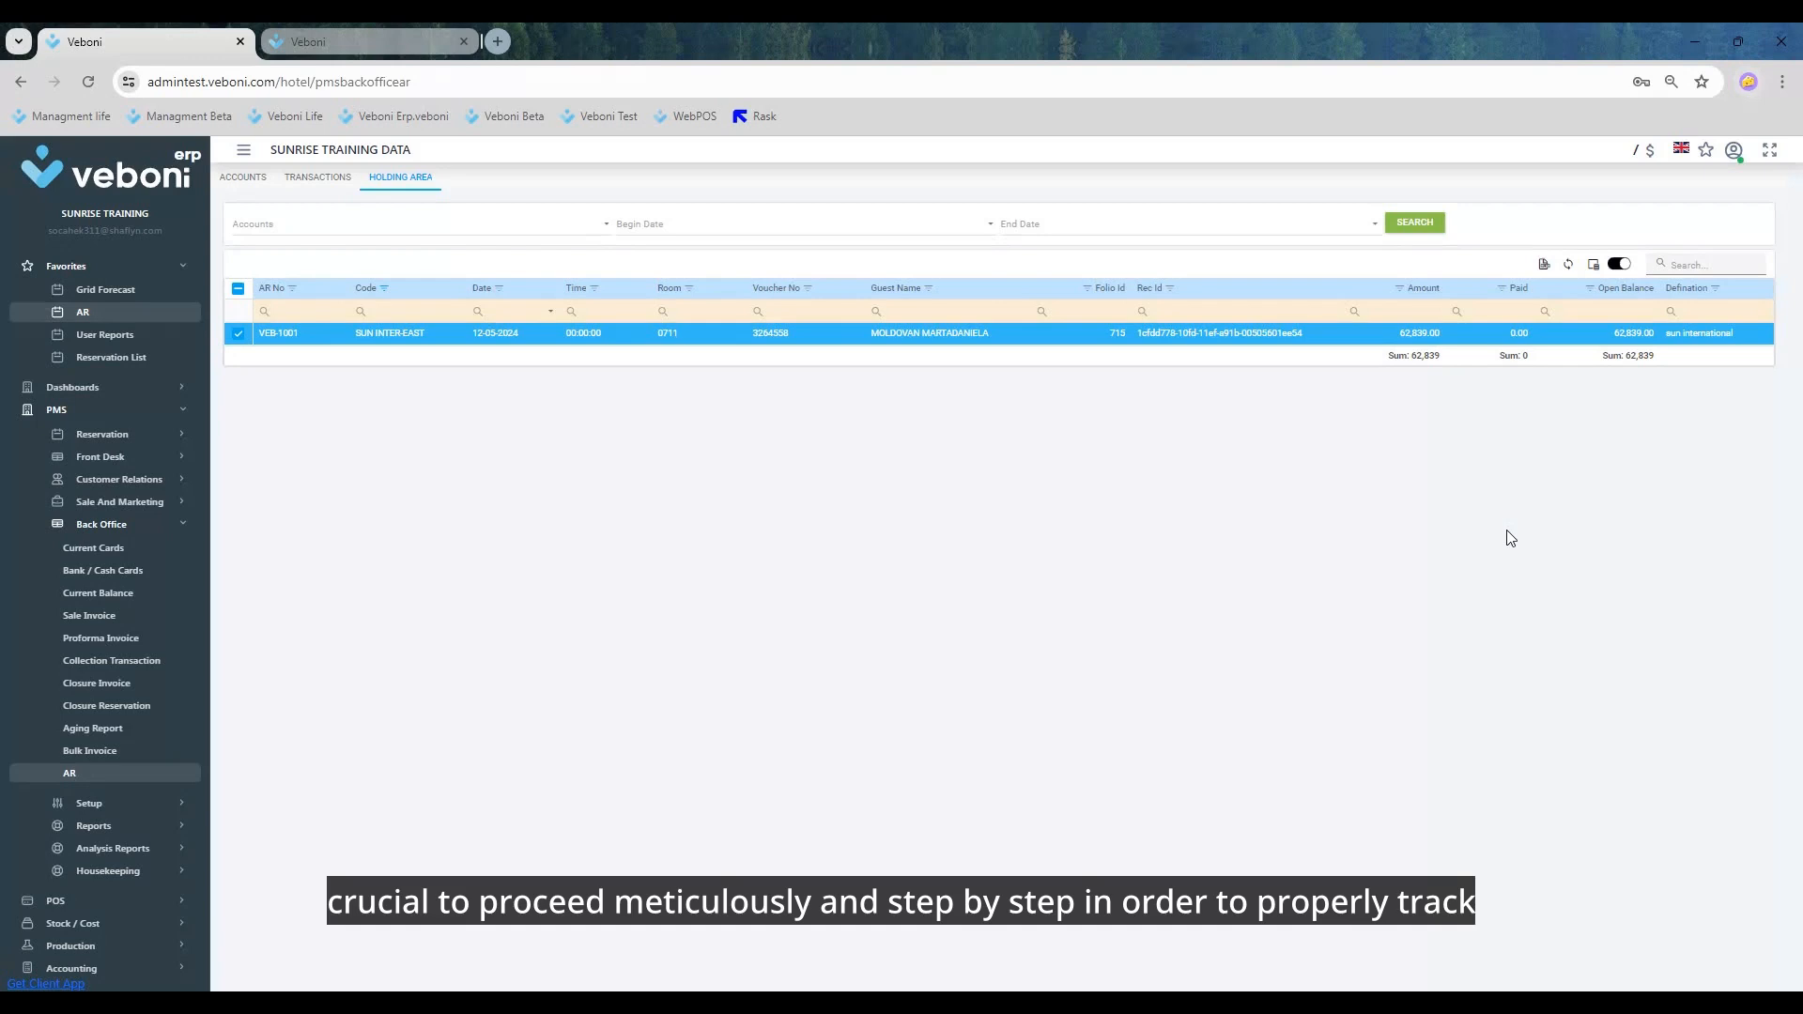
# Step: Transfer the room 0711 transaction from the holding area to the account
pyautogui.rightClick(484, 345)
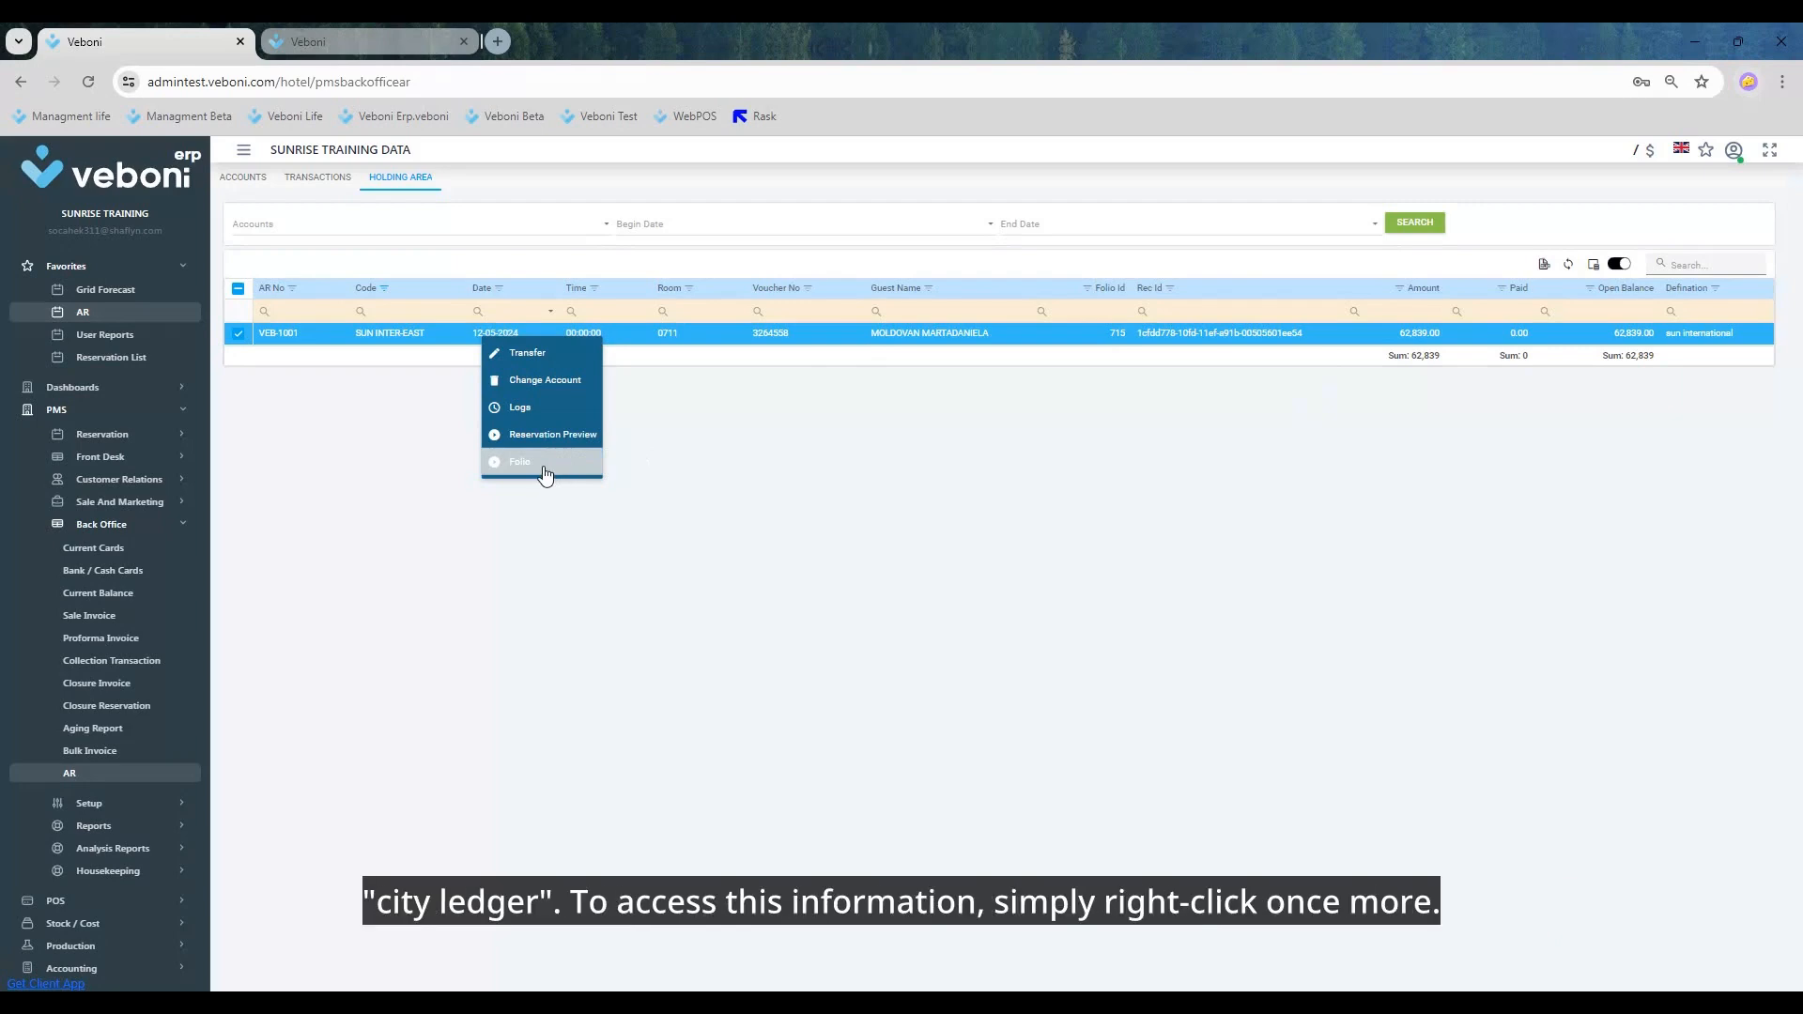
pyautogui.rightClick(699, 334)
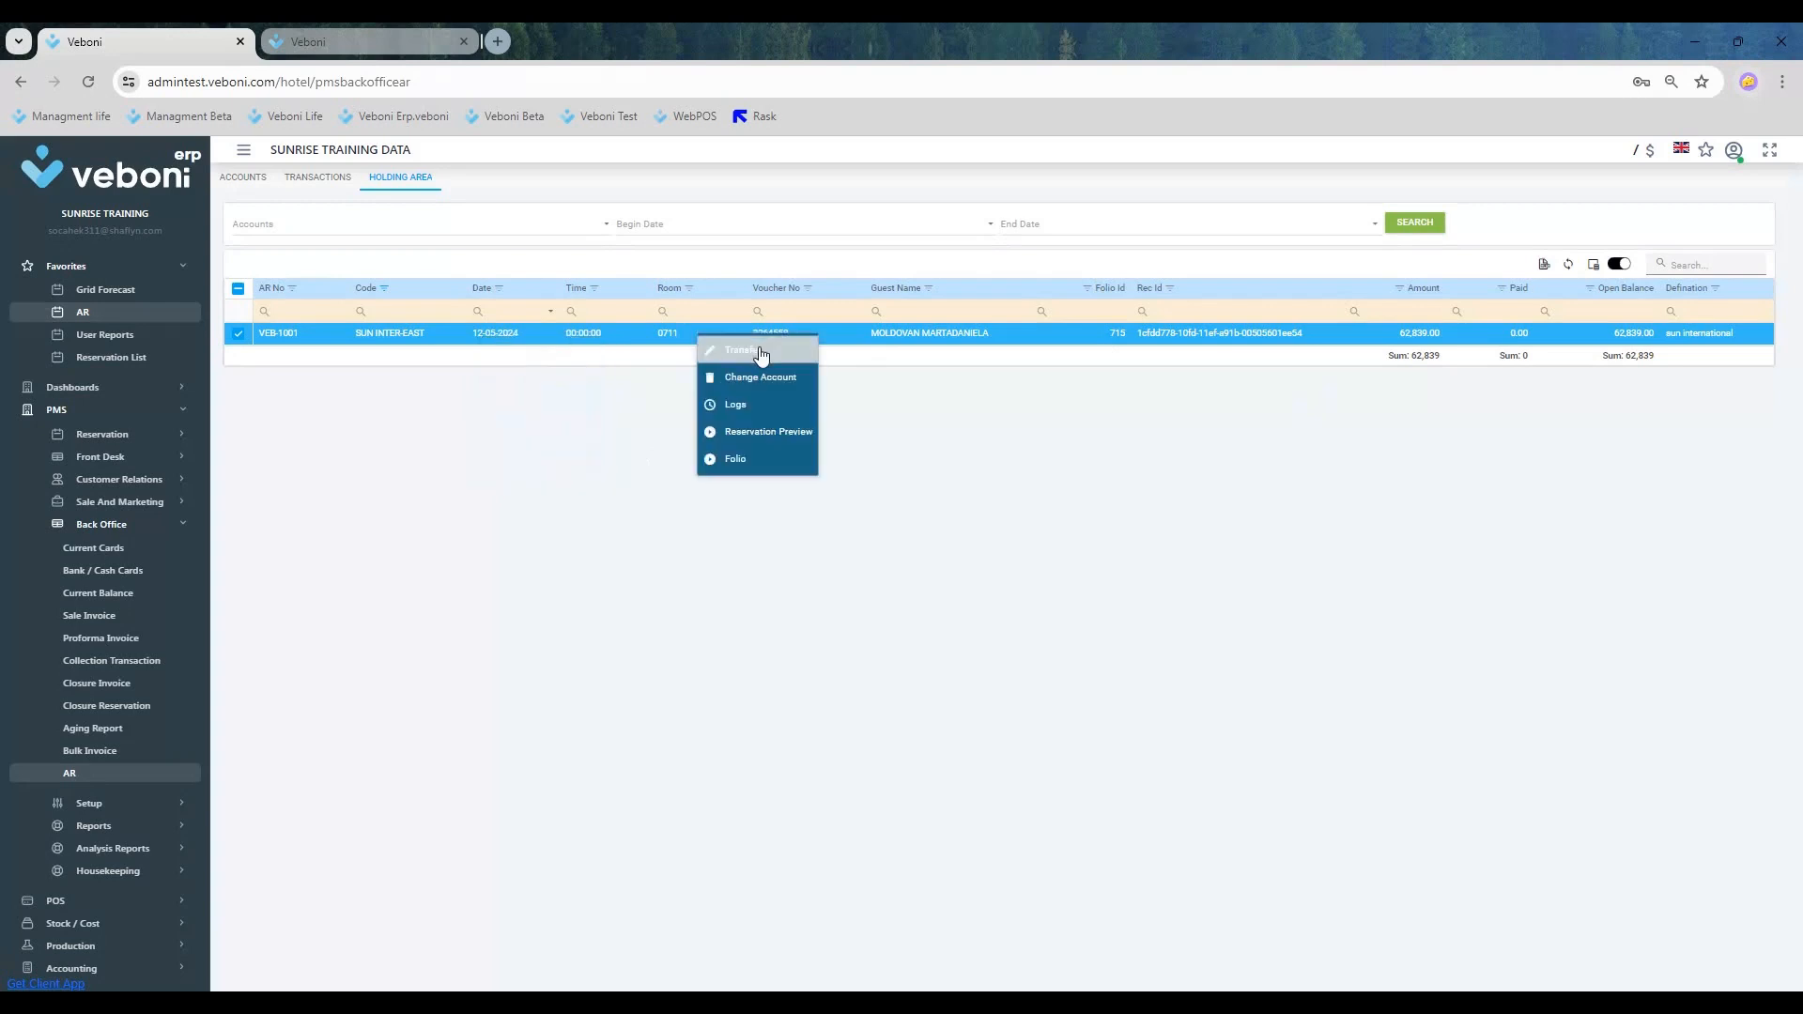
pyautogui.click(761, 352)
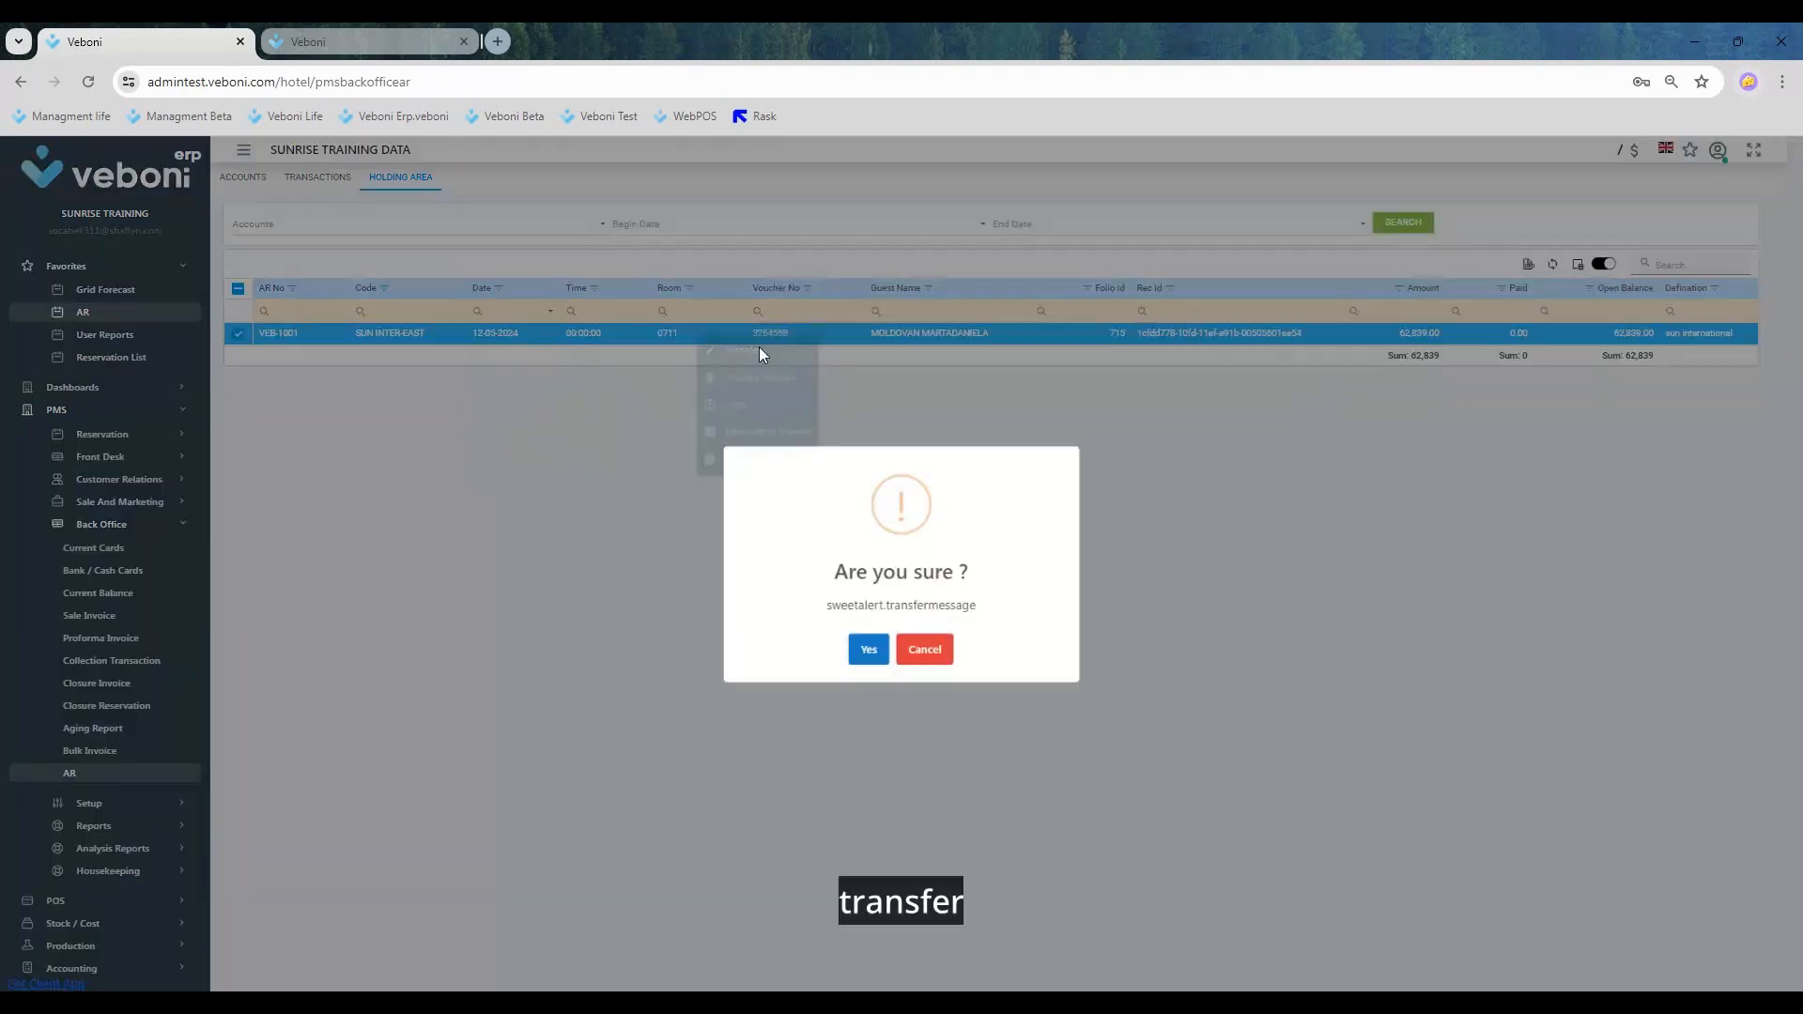
pyautogui.click(864, 659)
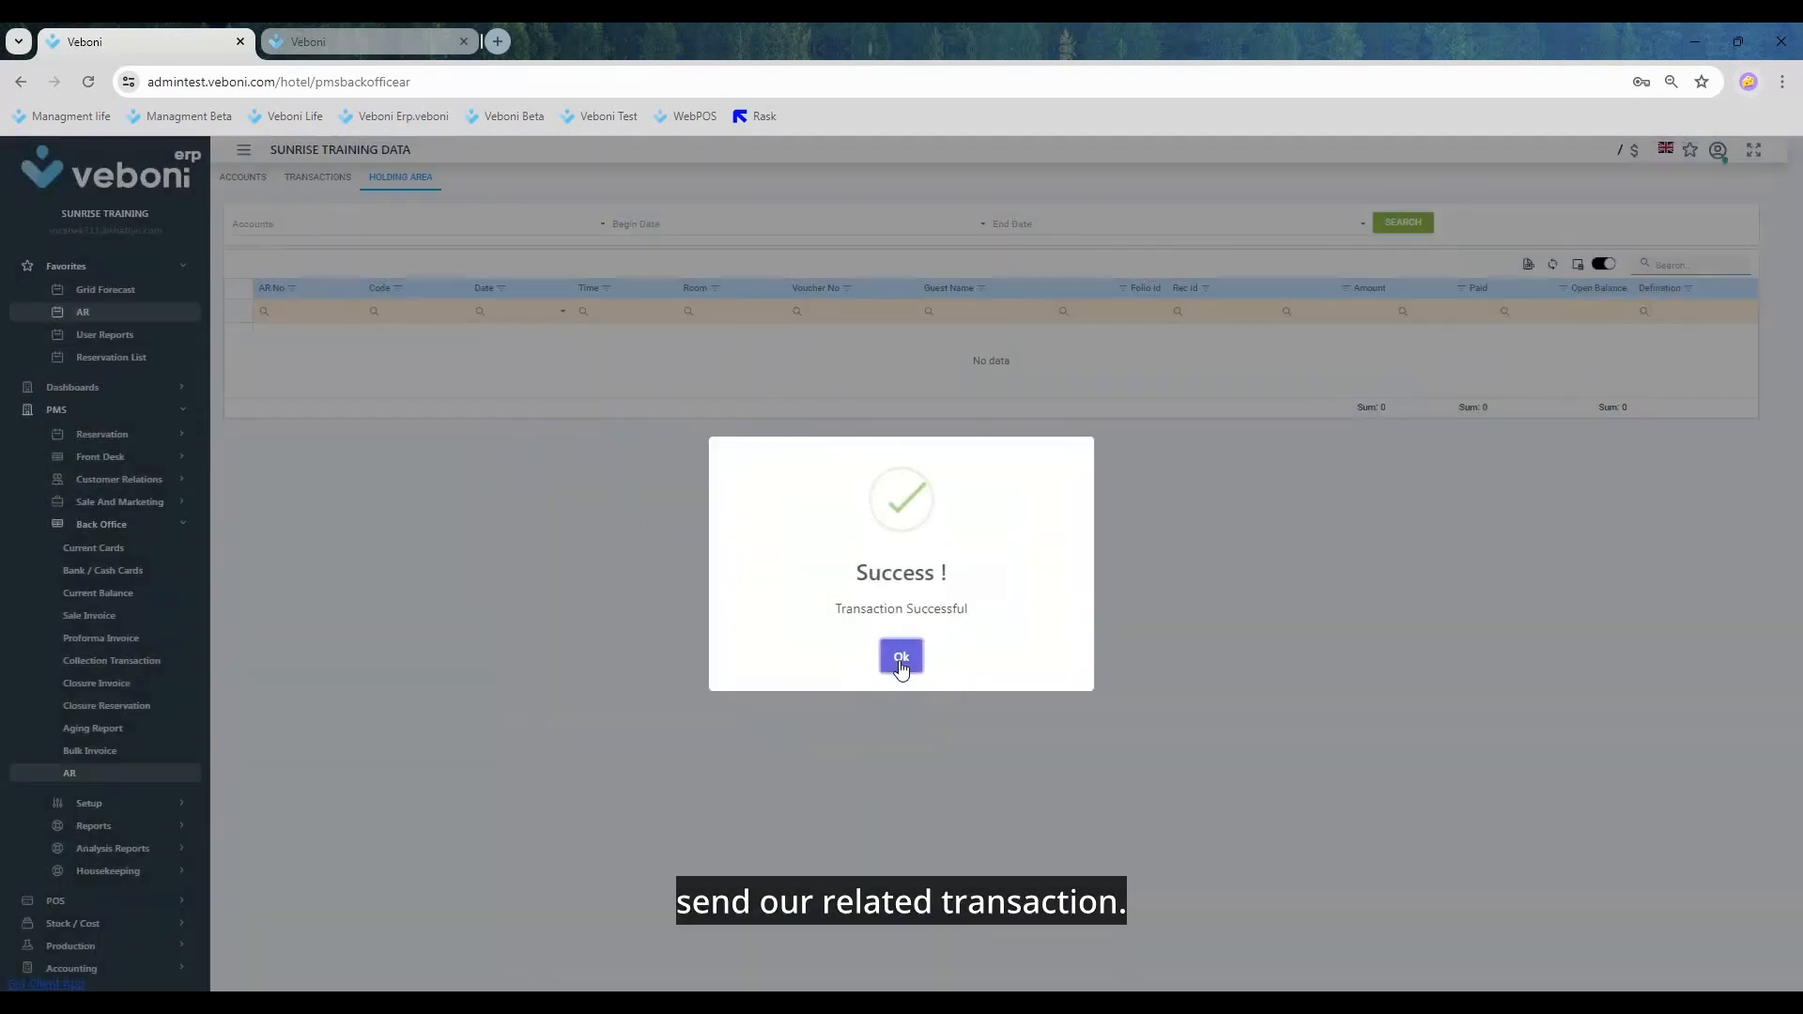
pyautogui.click(901, 660)
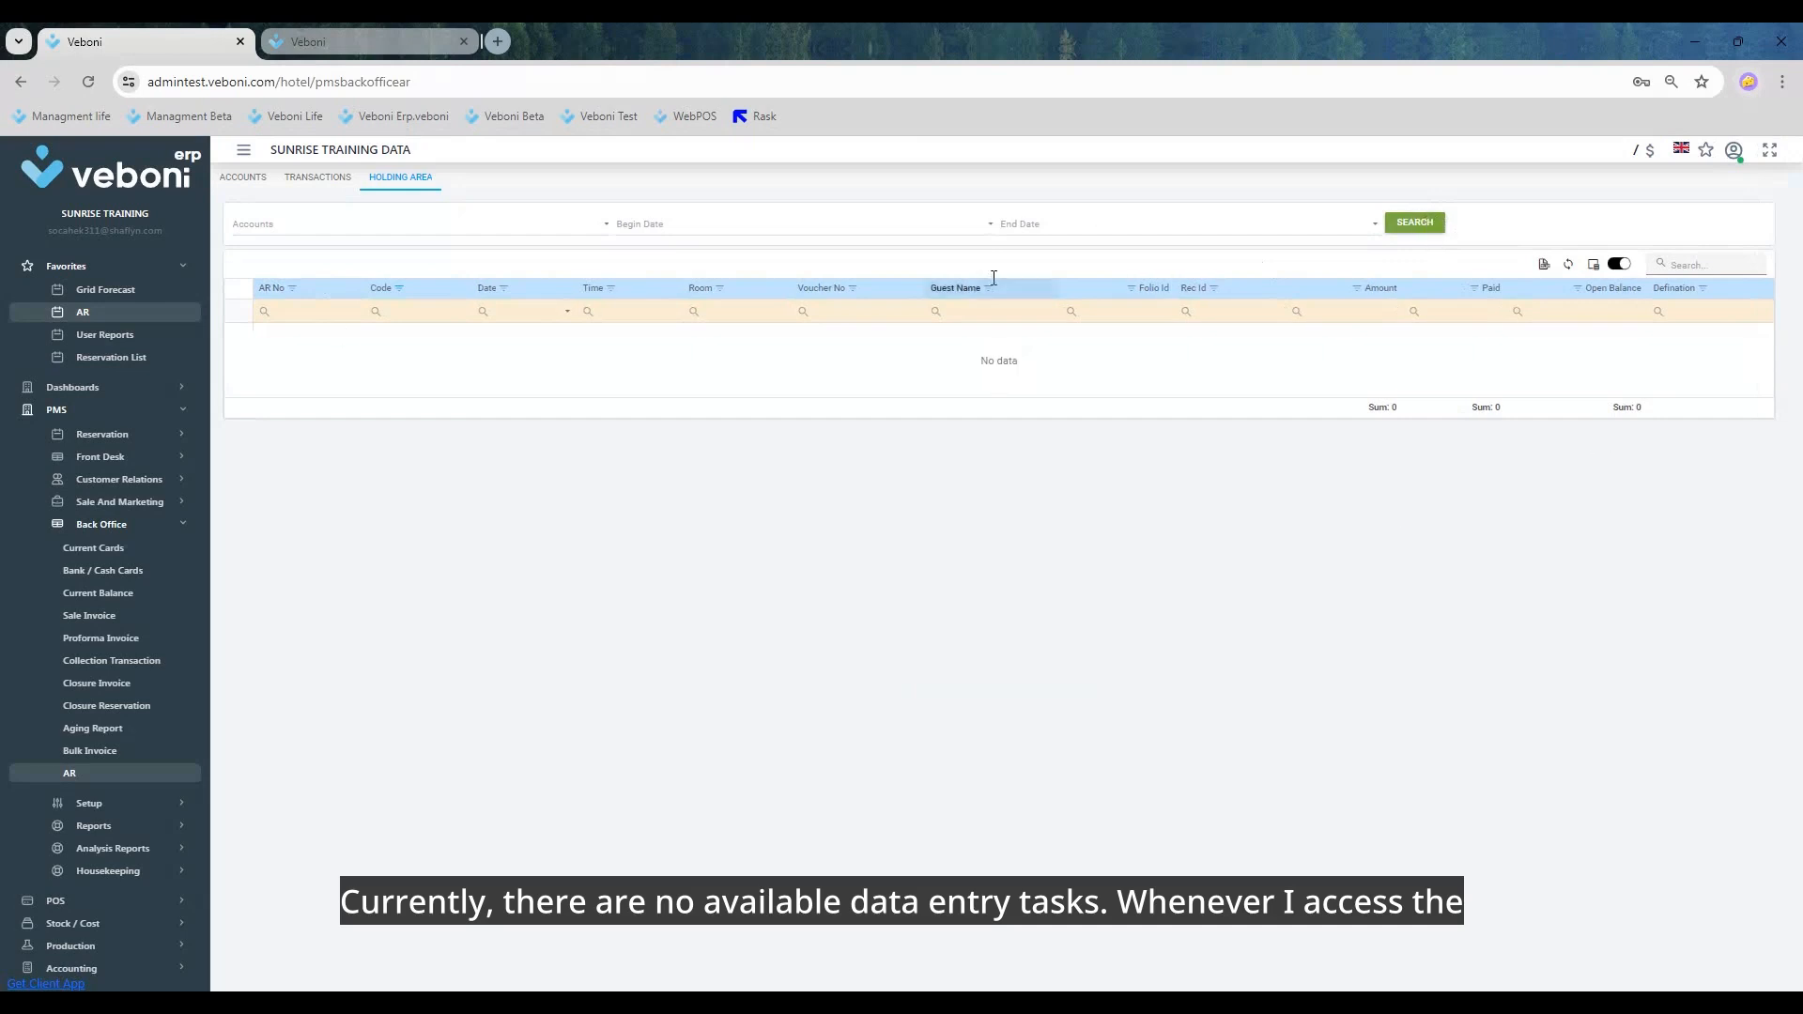
# Step: Check the SUN INTER-EAST account's balances and open its open balance transactions
pyautogui.click(246, 182)
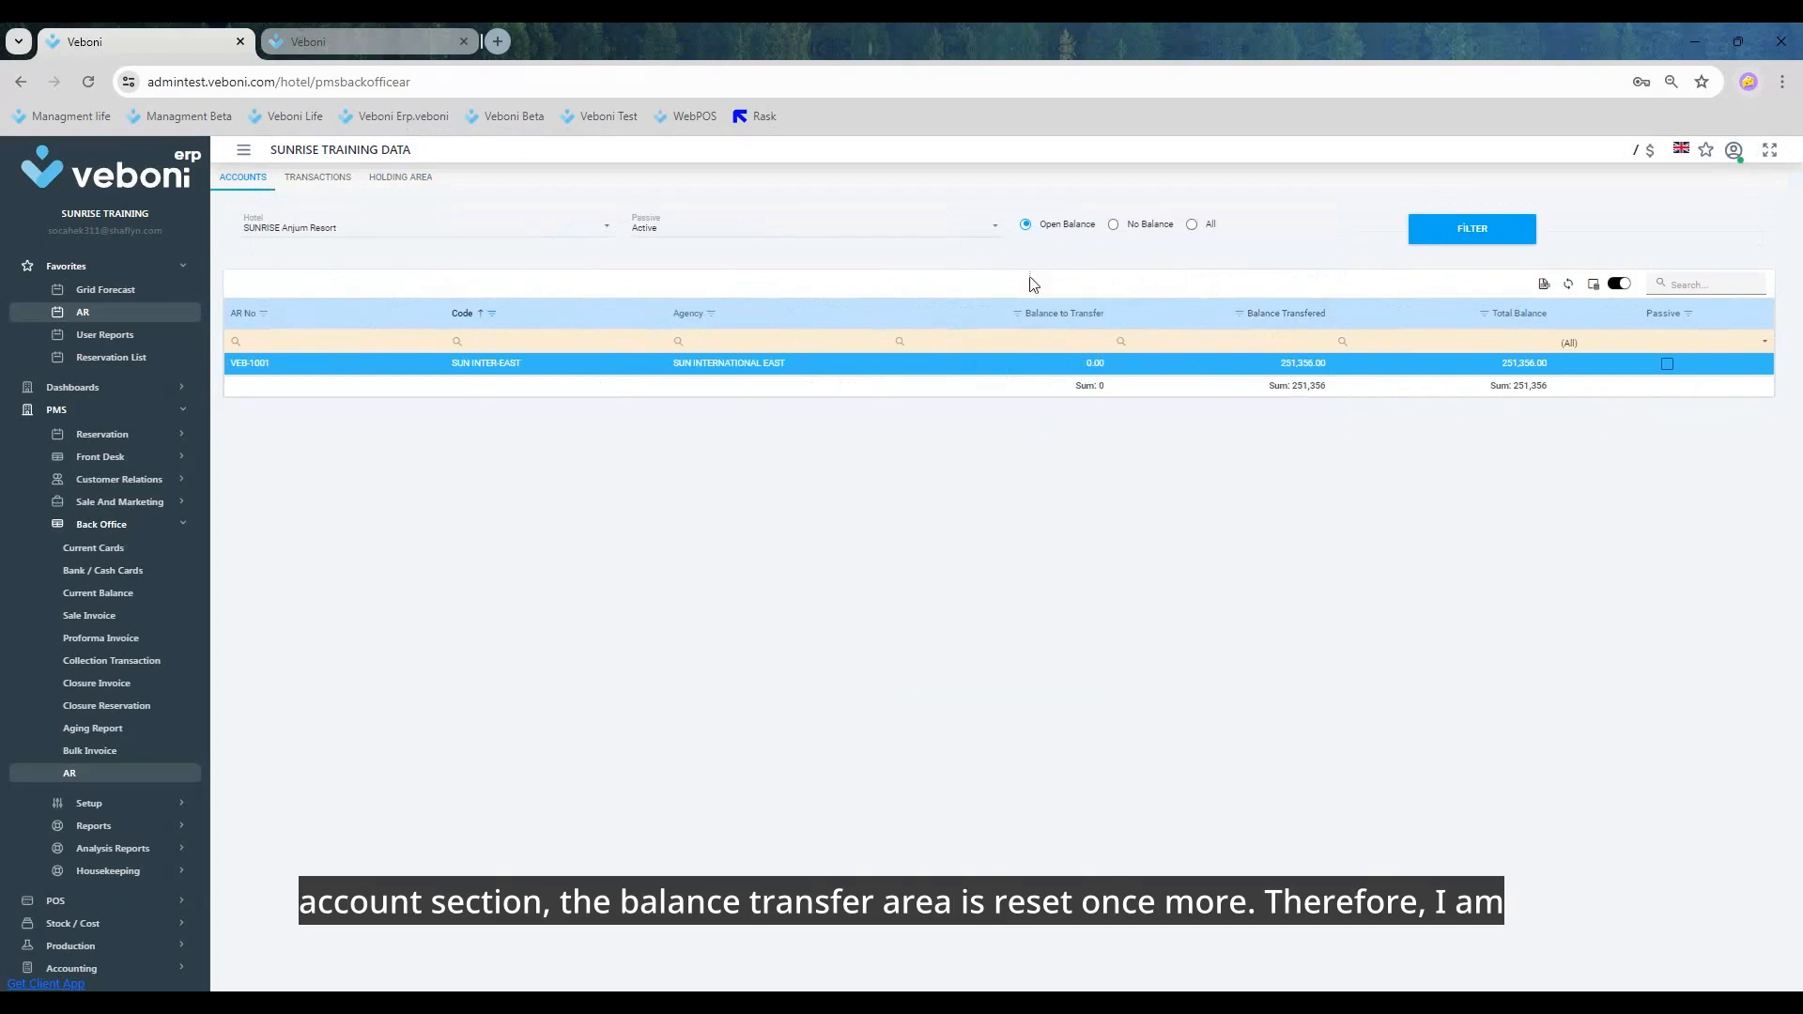
pyautogui.click(319, 178)
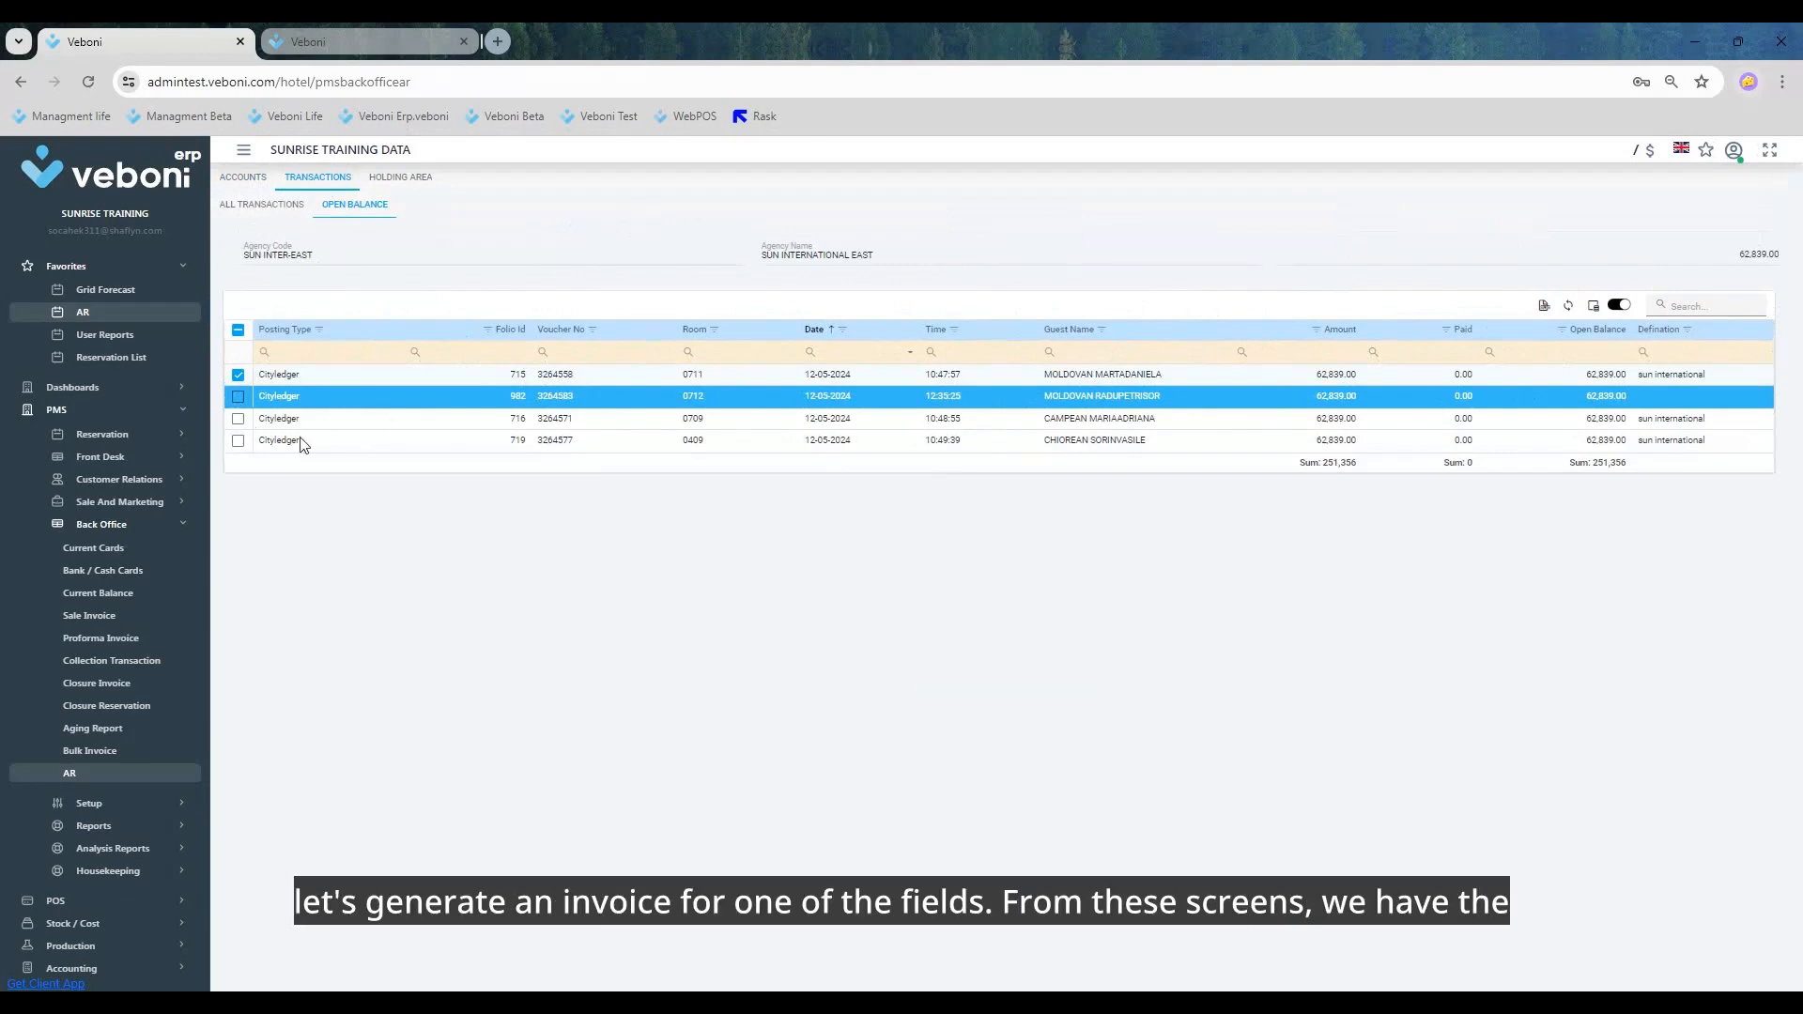
pyautogui.click(240, 395)
pyautogui.click(240, 418)
pyautogui.click(240, 439)
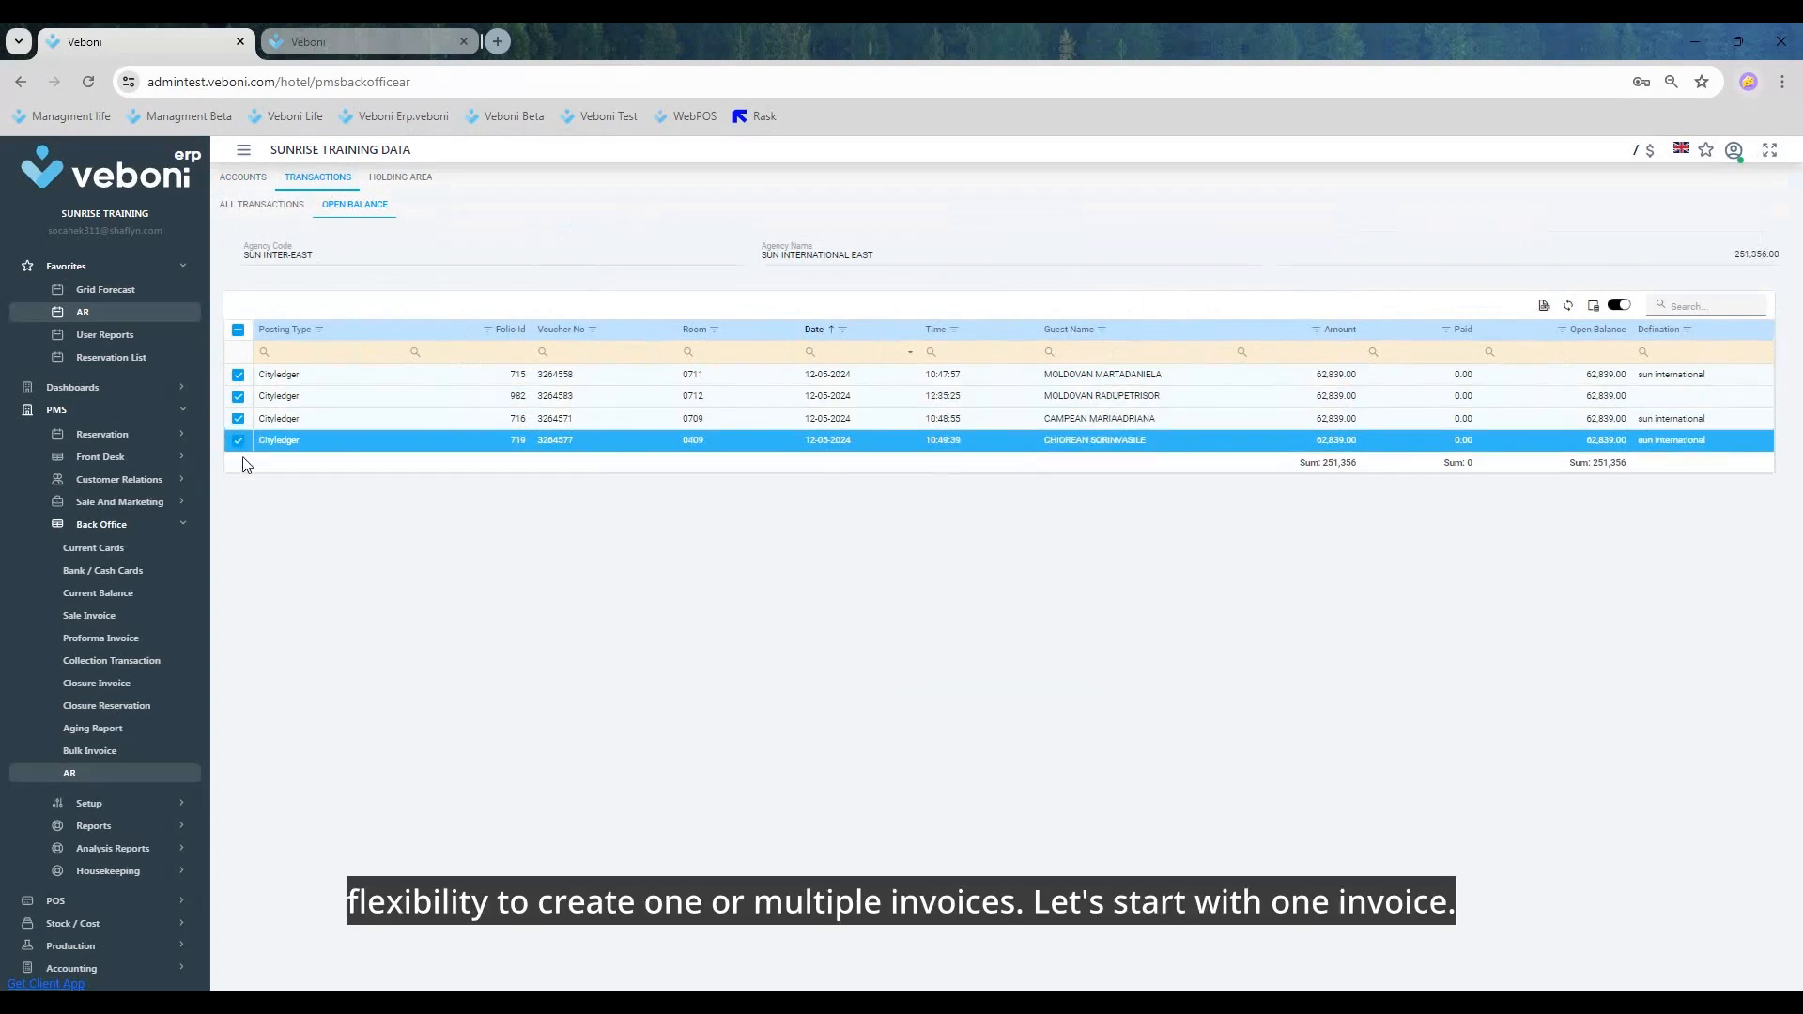
pyautogui.click(237, 439)
pyautogui.click(237, 418)
pyautogui.click(237, 395)
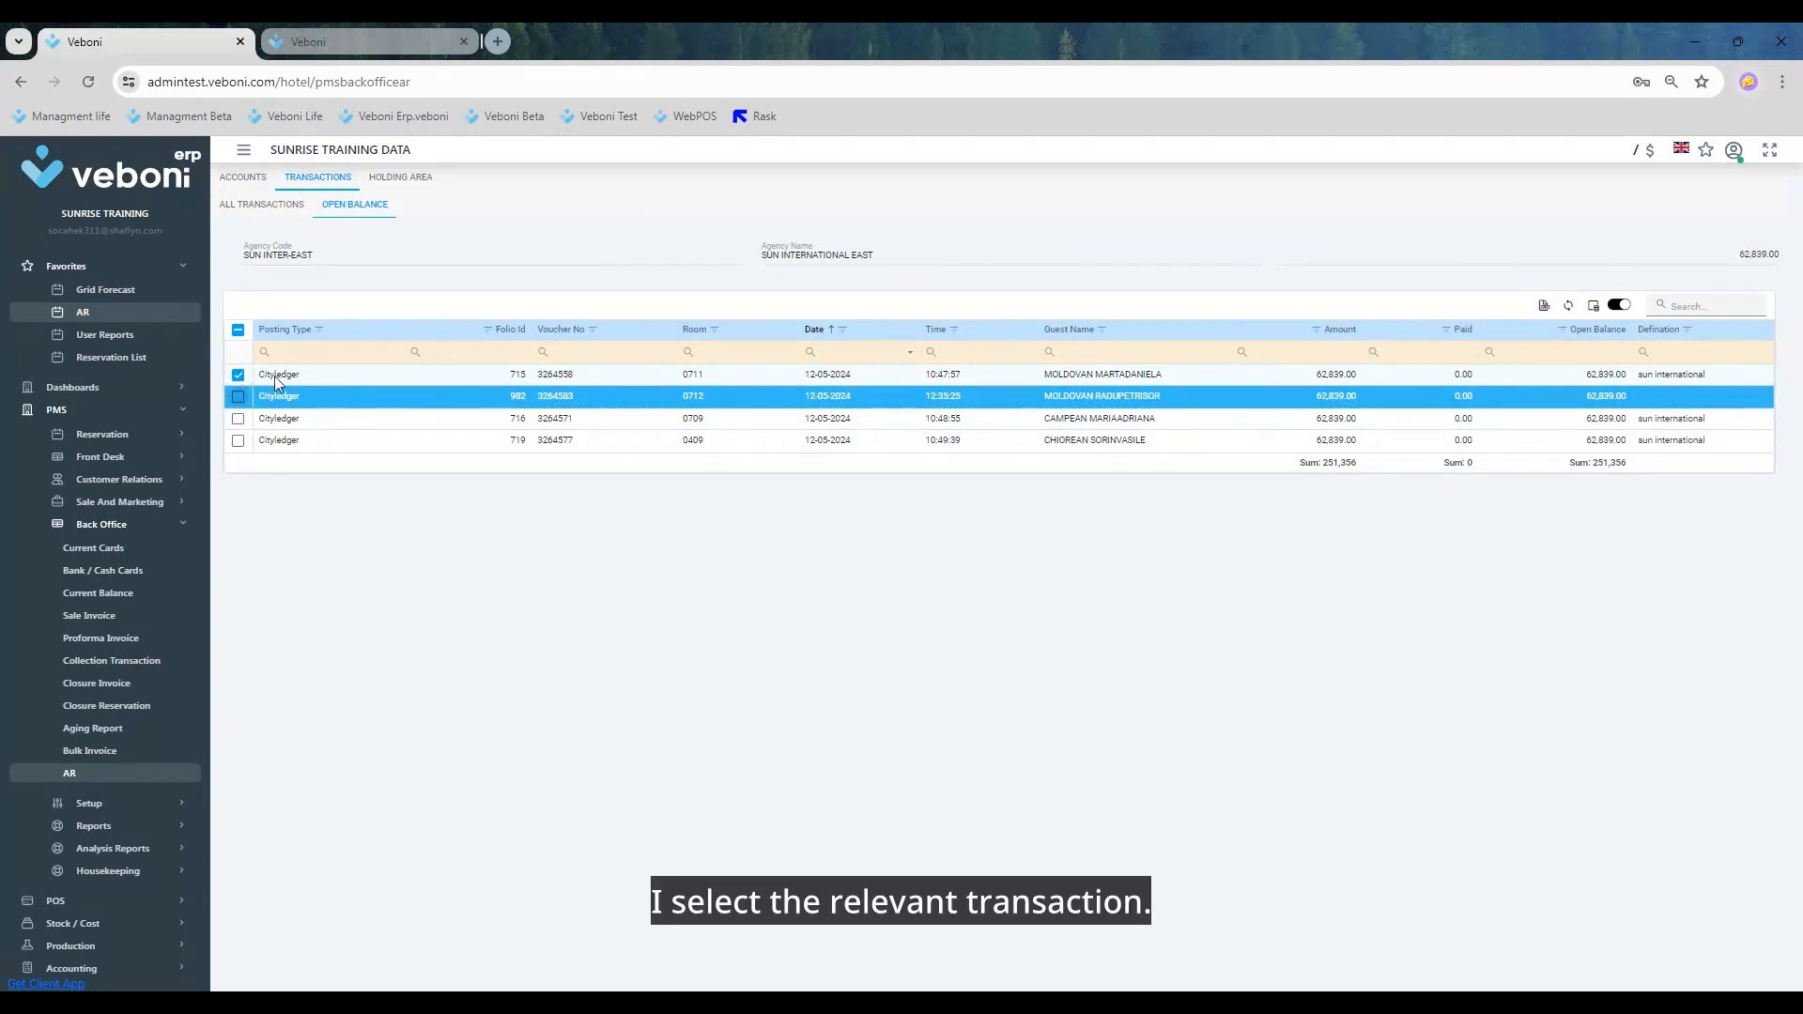
# Step: Start an AR invoice for the room 0711 city ledger posting and set its invoice number to 1011
pyautogui.click(793, 375)
pyautogui.rightClick(793, 374)
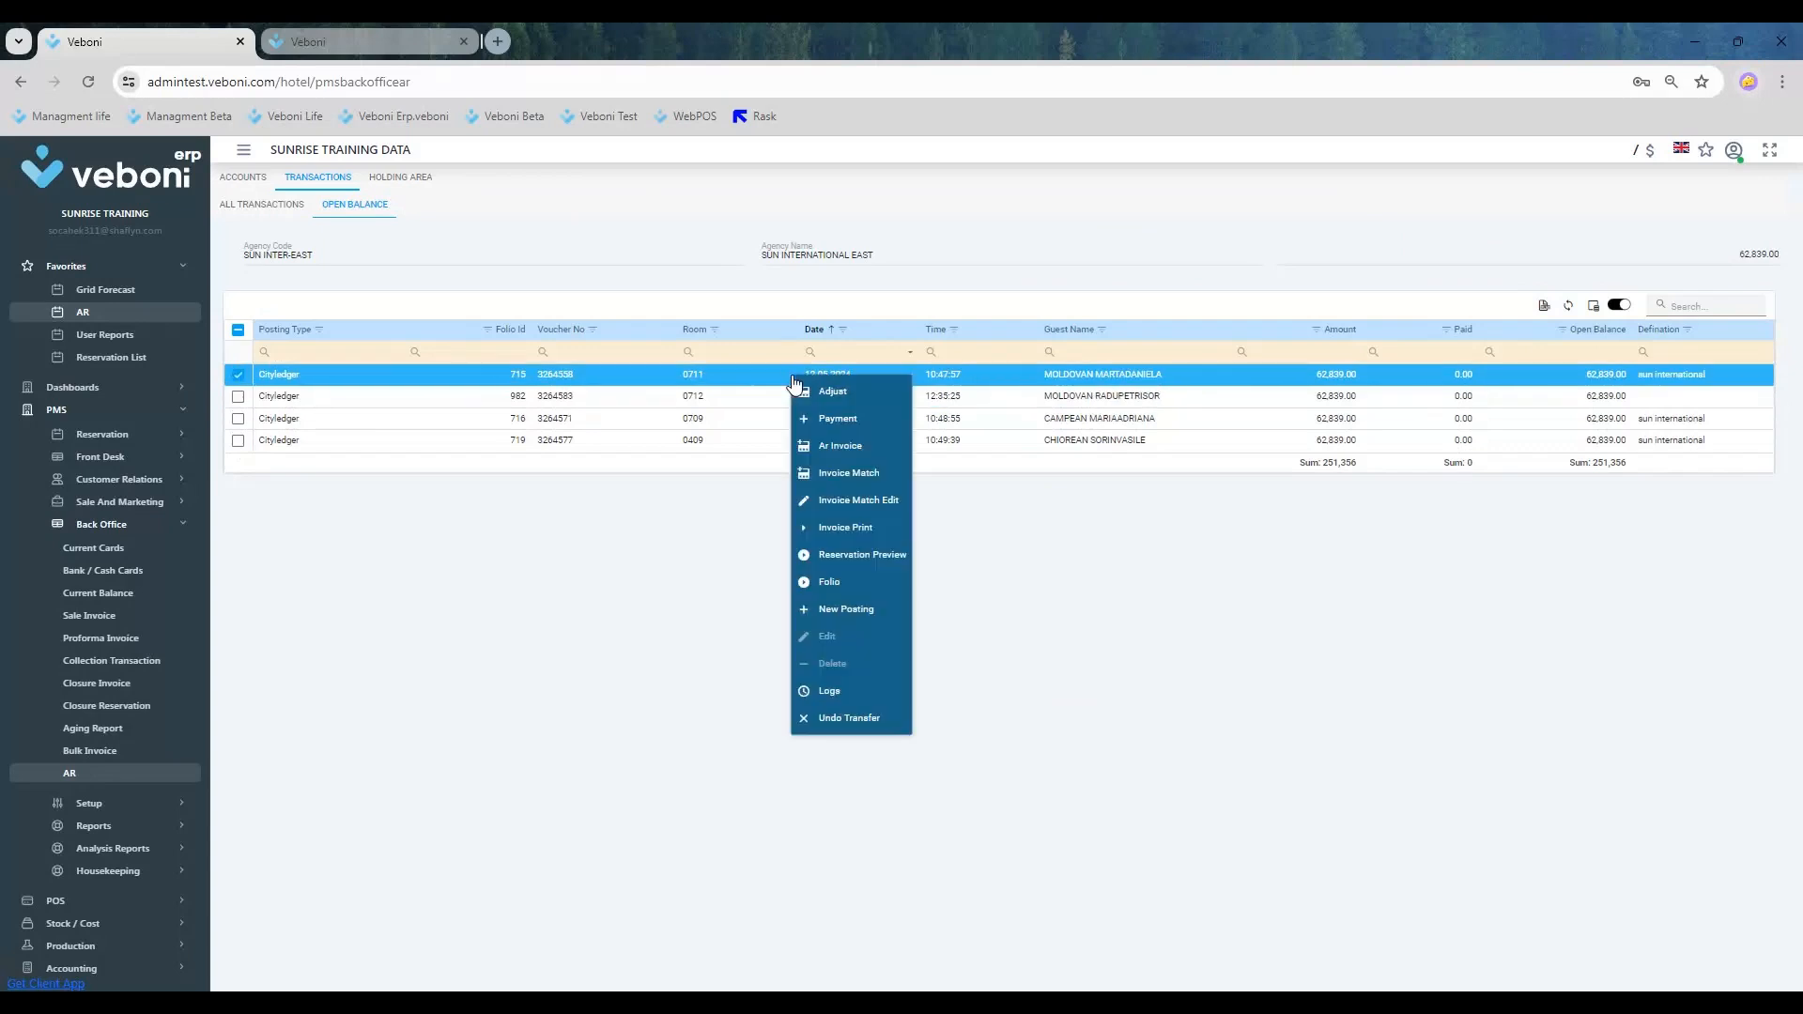
pyautogui.click(852, 445)
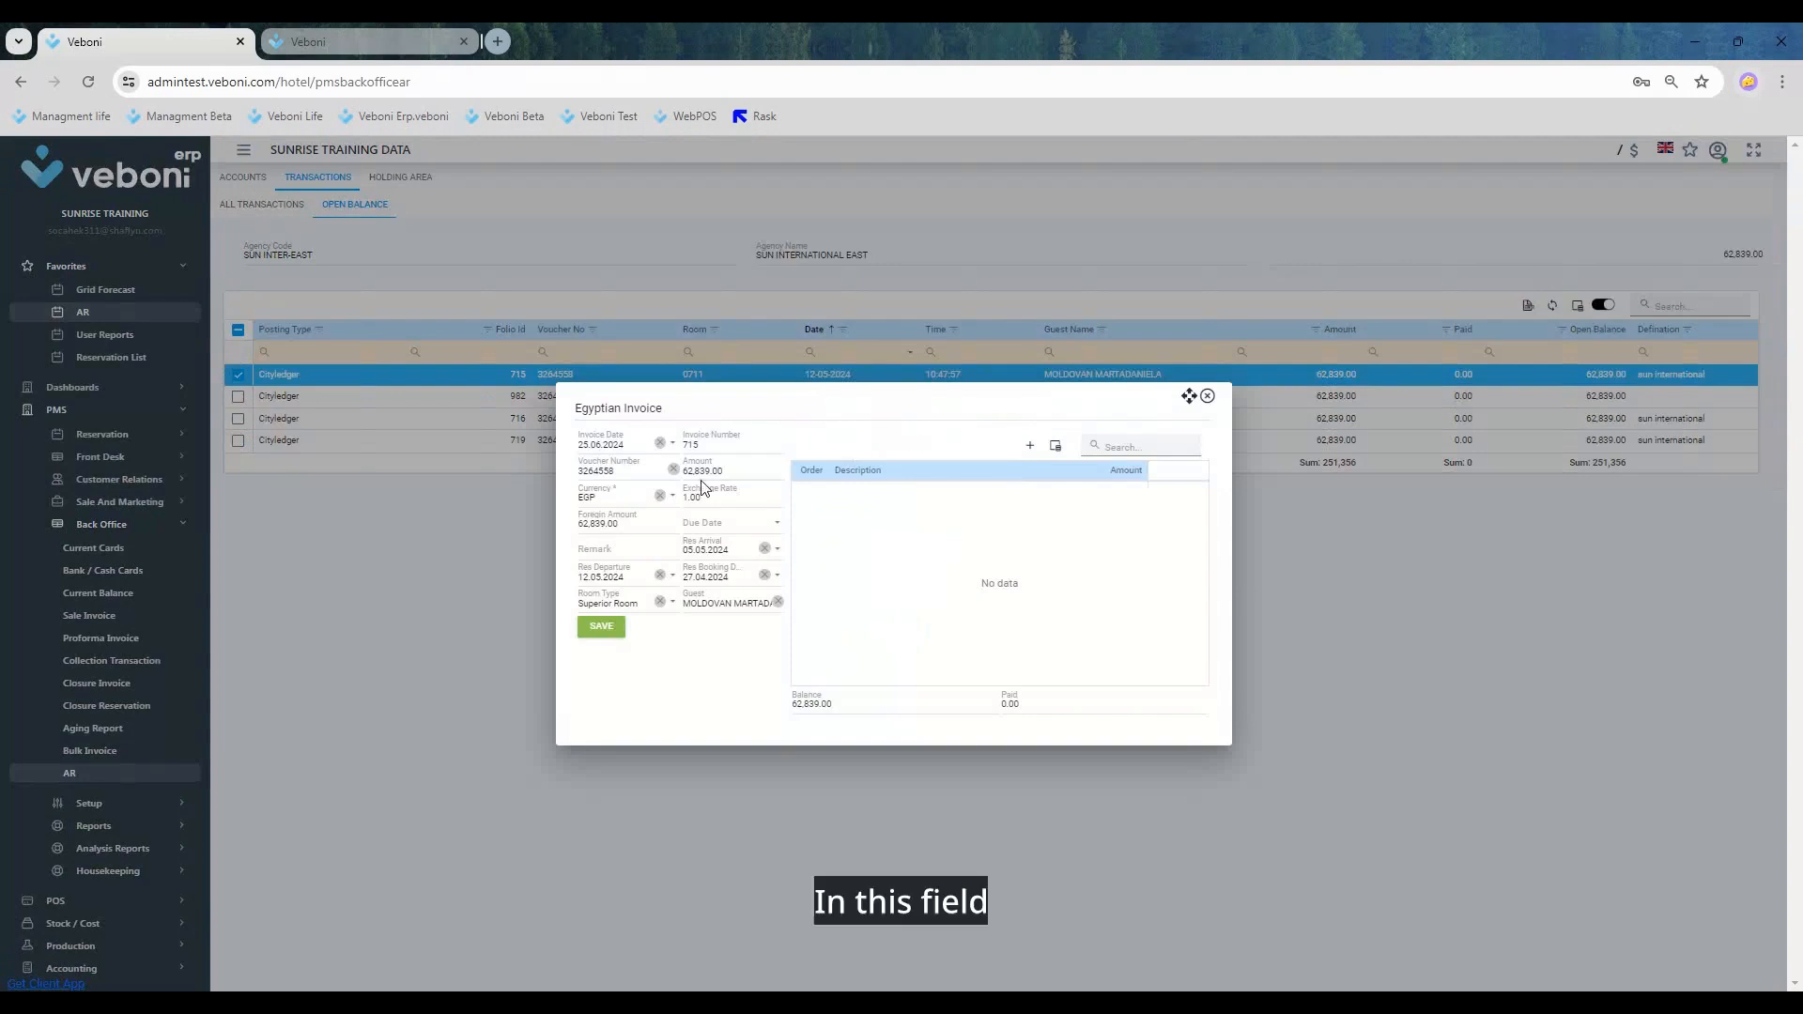
pyautogui.moveTo(718, 445); pyautogui.dragTo(624, 452)
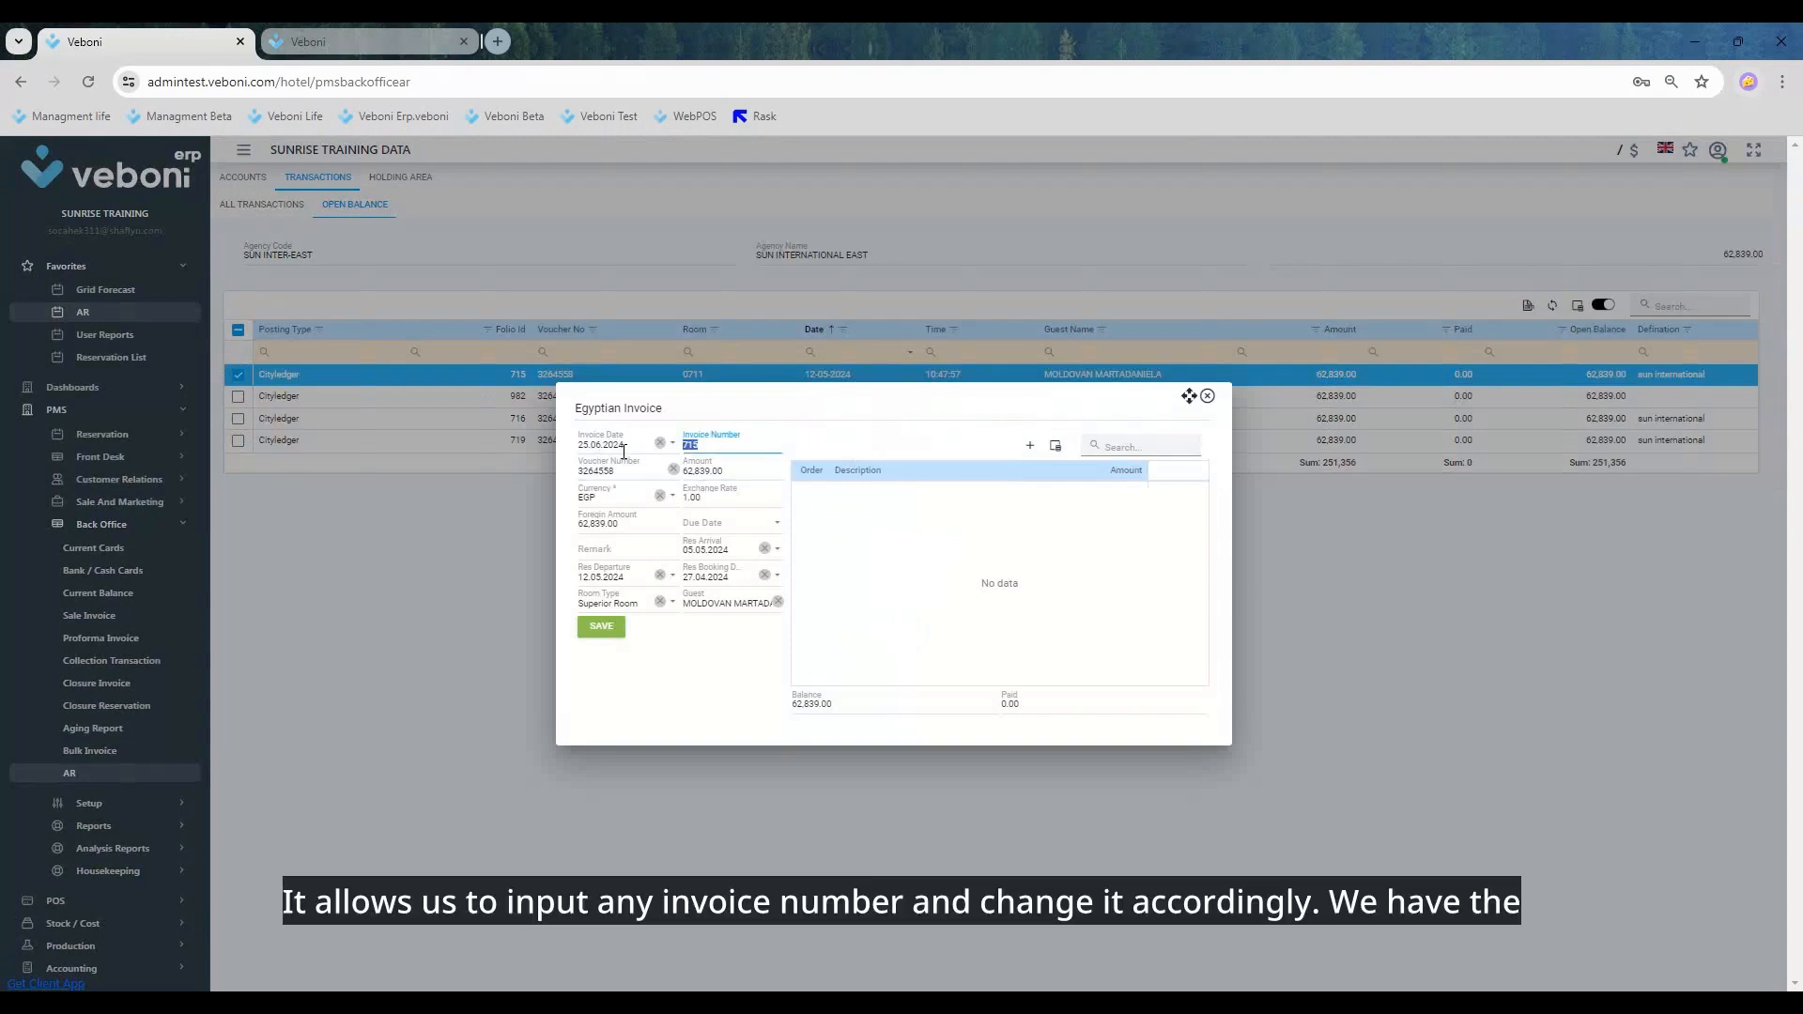
pyautogui.write('1011')
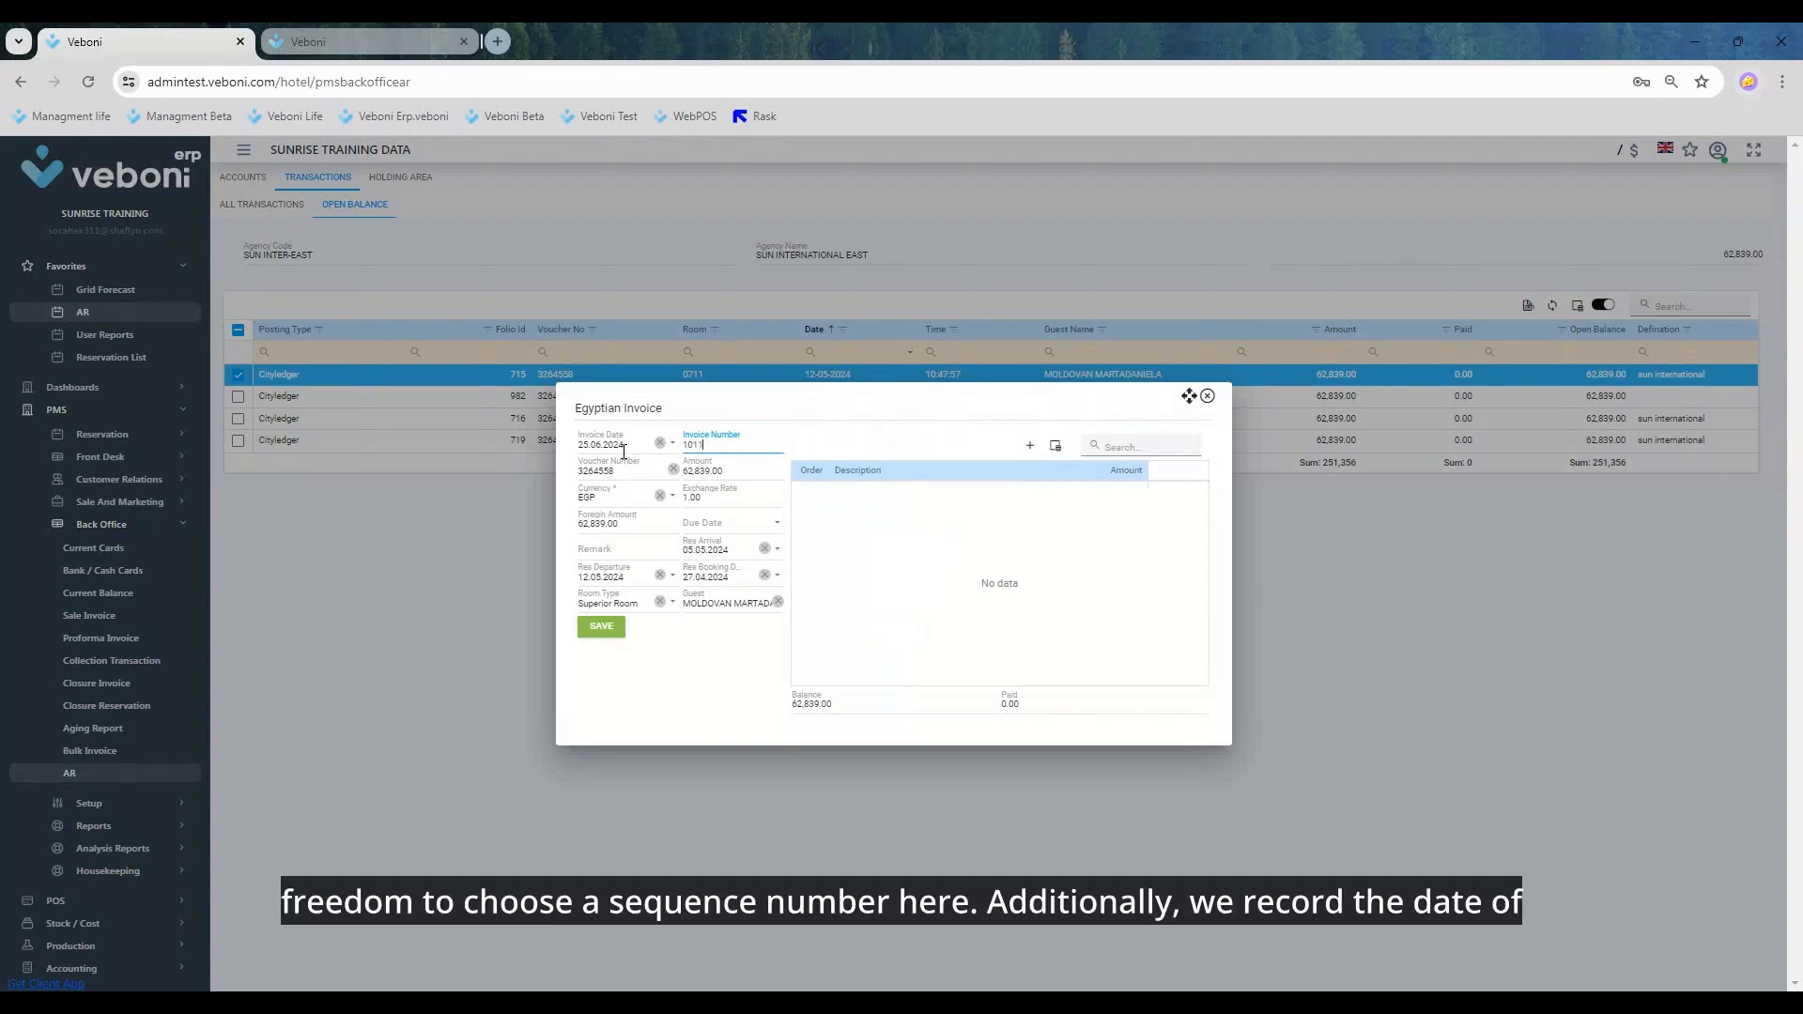
pyautogui.press('Tab')
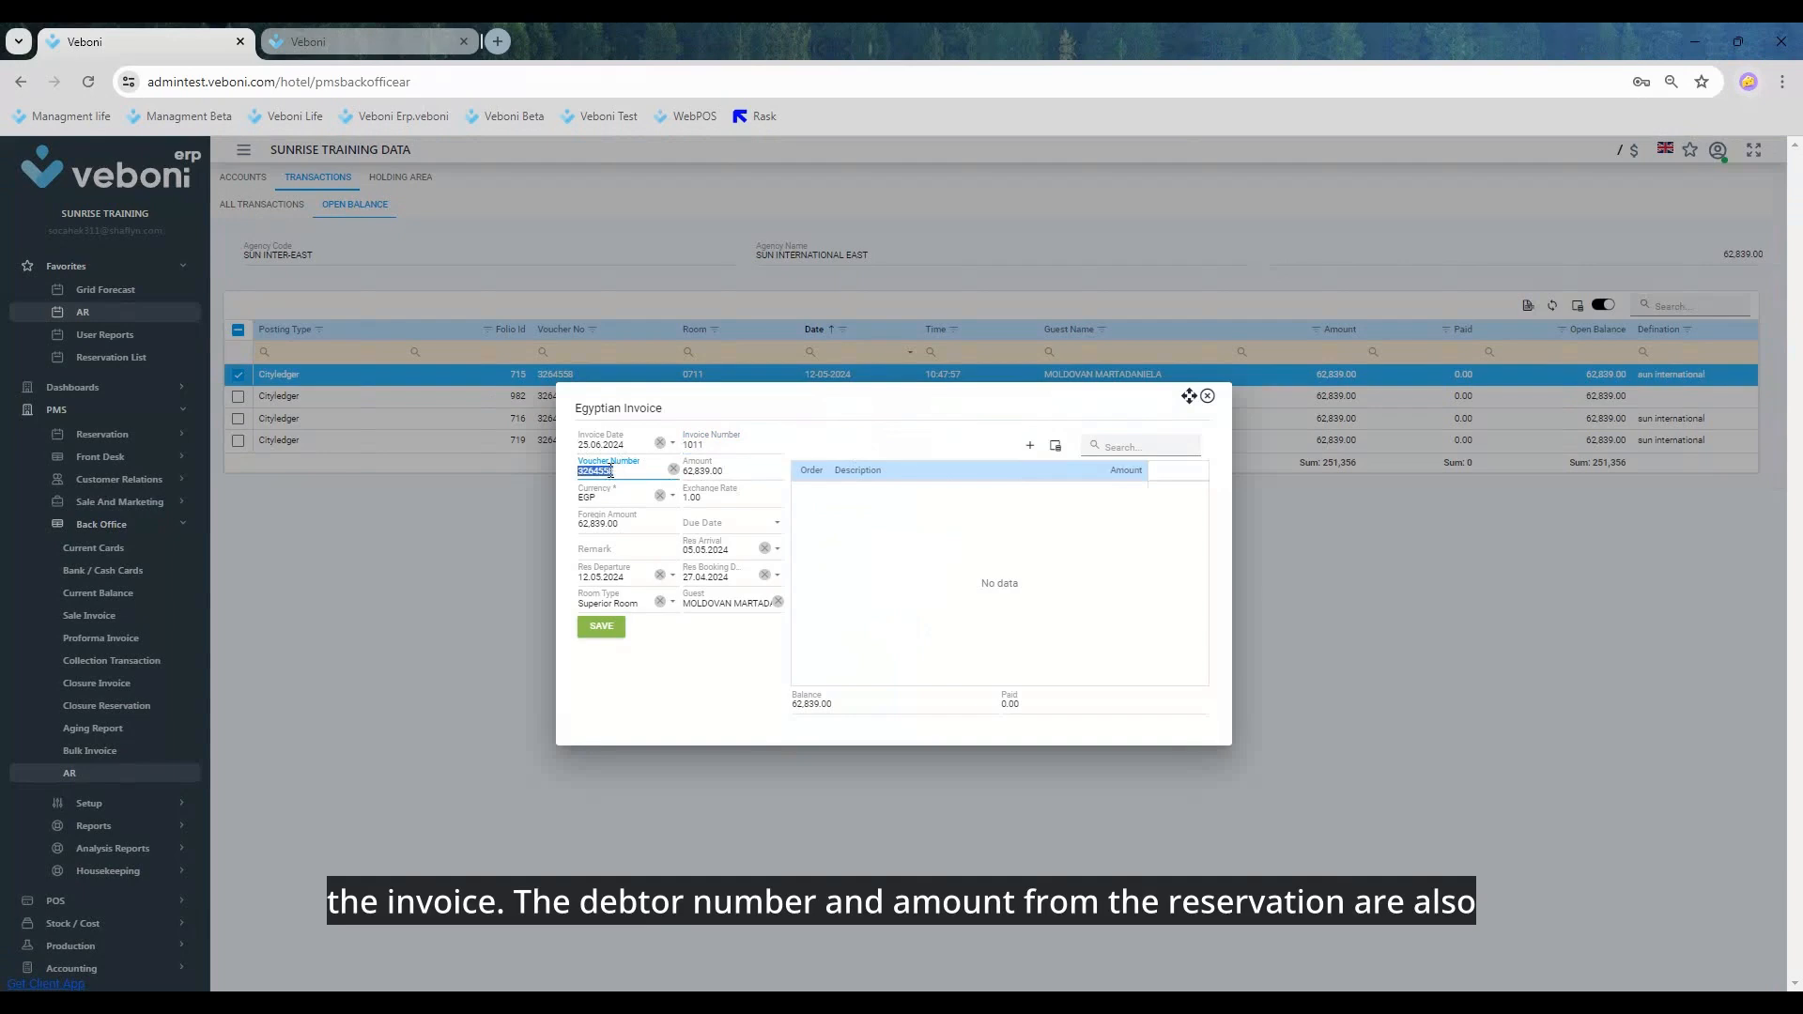
pyautogui.press('Tab')
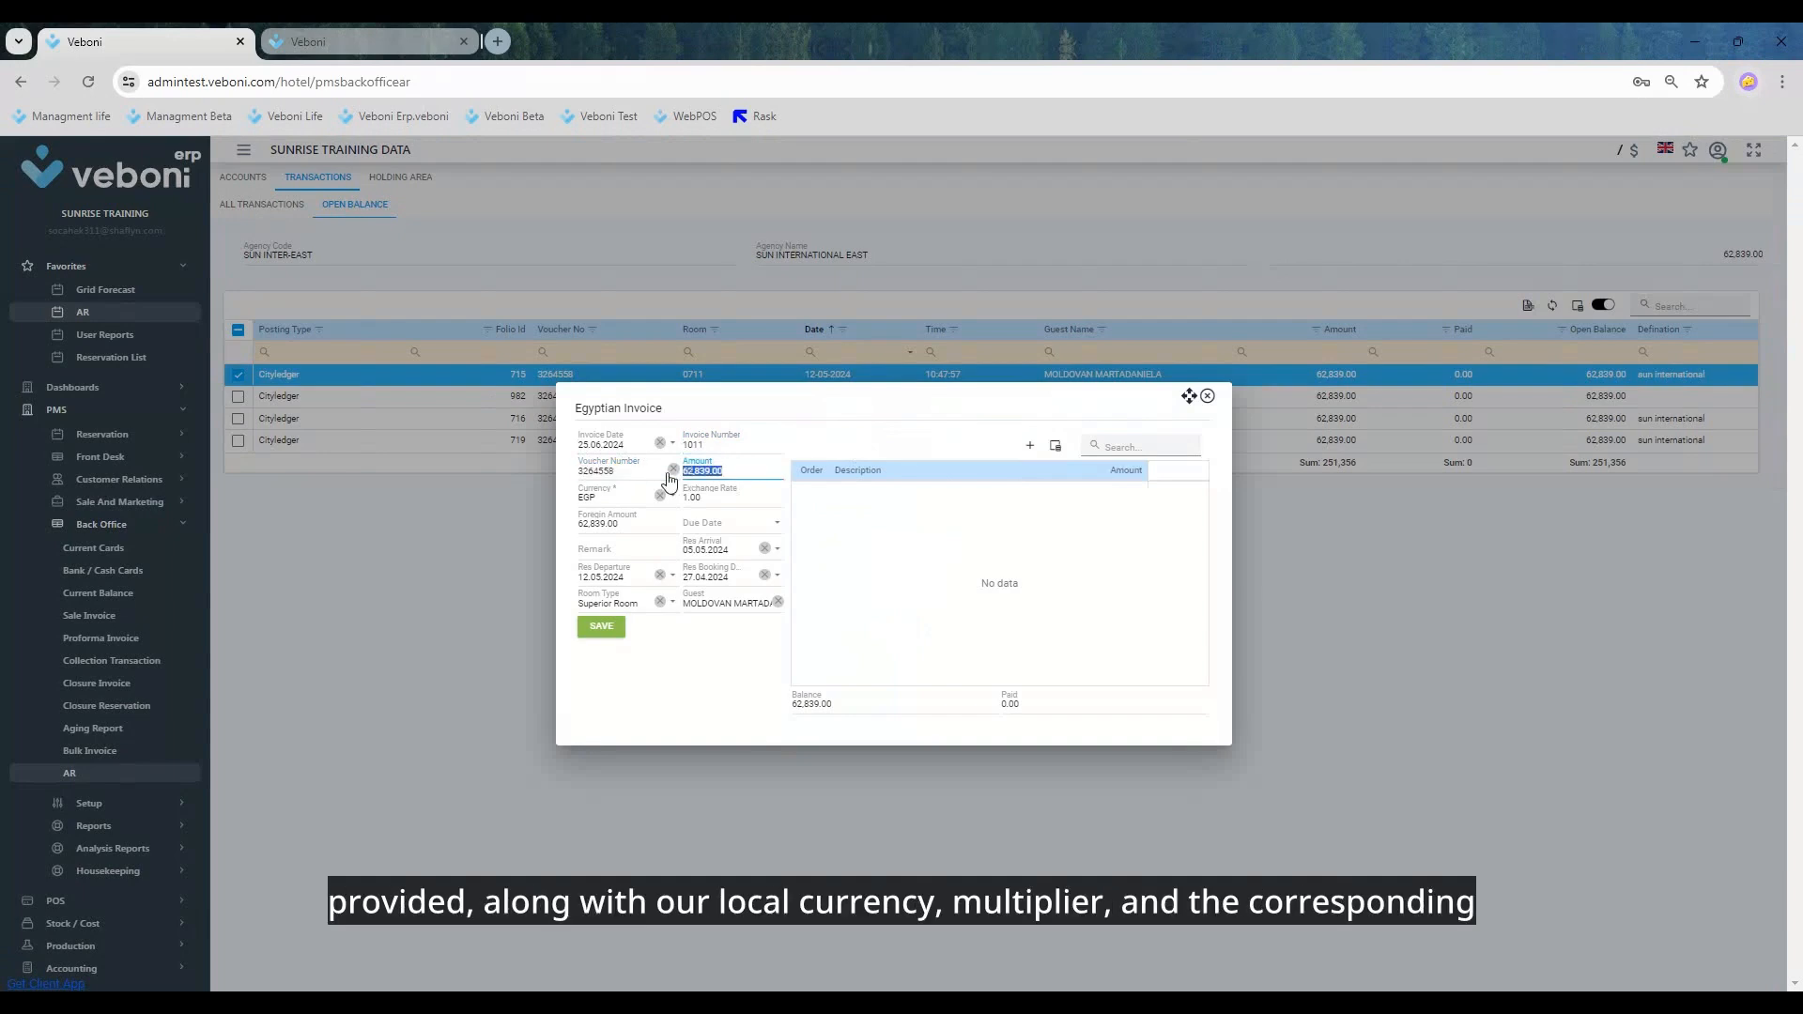
# Step: Set the invoice's due date to 27.06.2024 and enter DENEME as its remark
pyautogui.click(631, 526)
pyautogui.moveTo(637, 530); pyautogui.dragTo(542, 531)
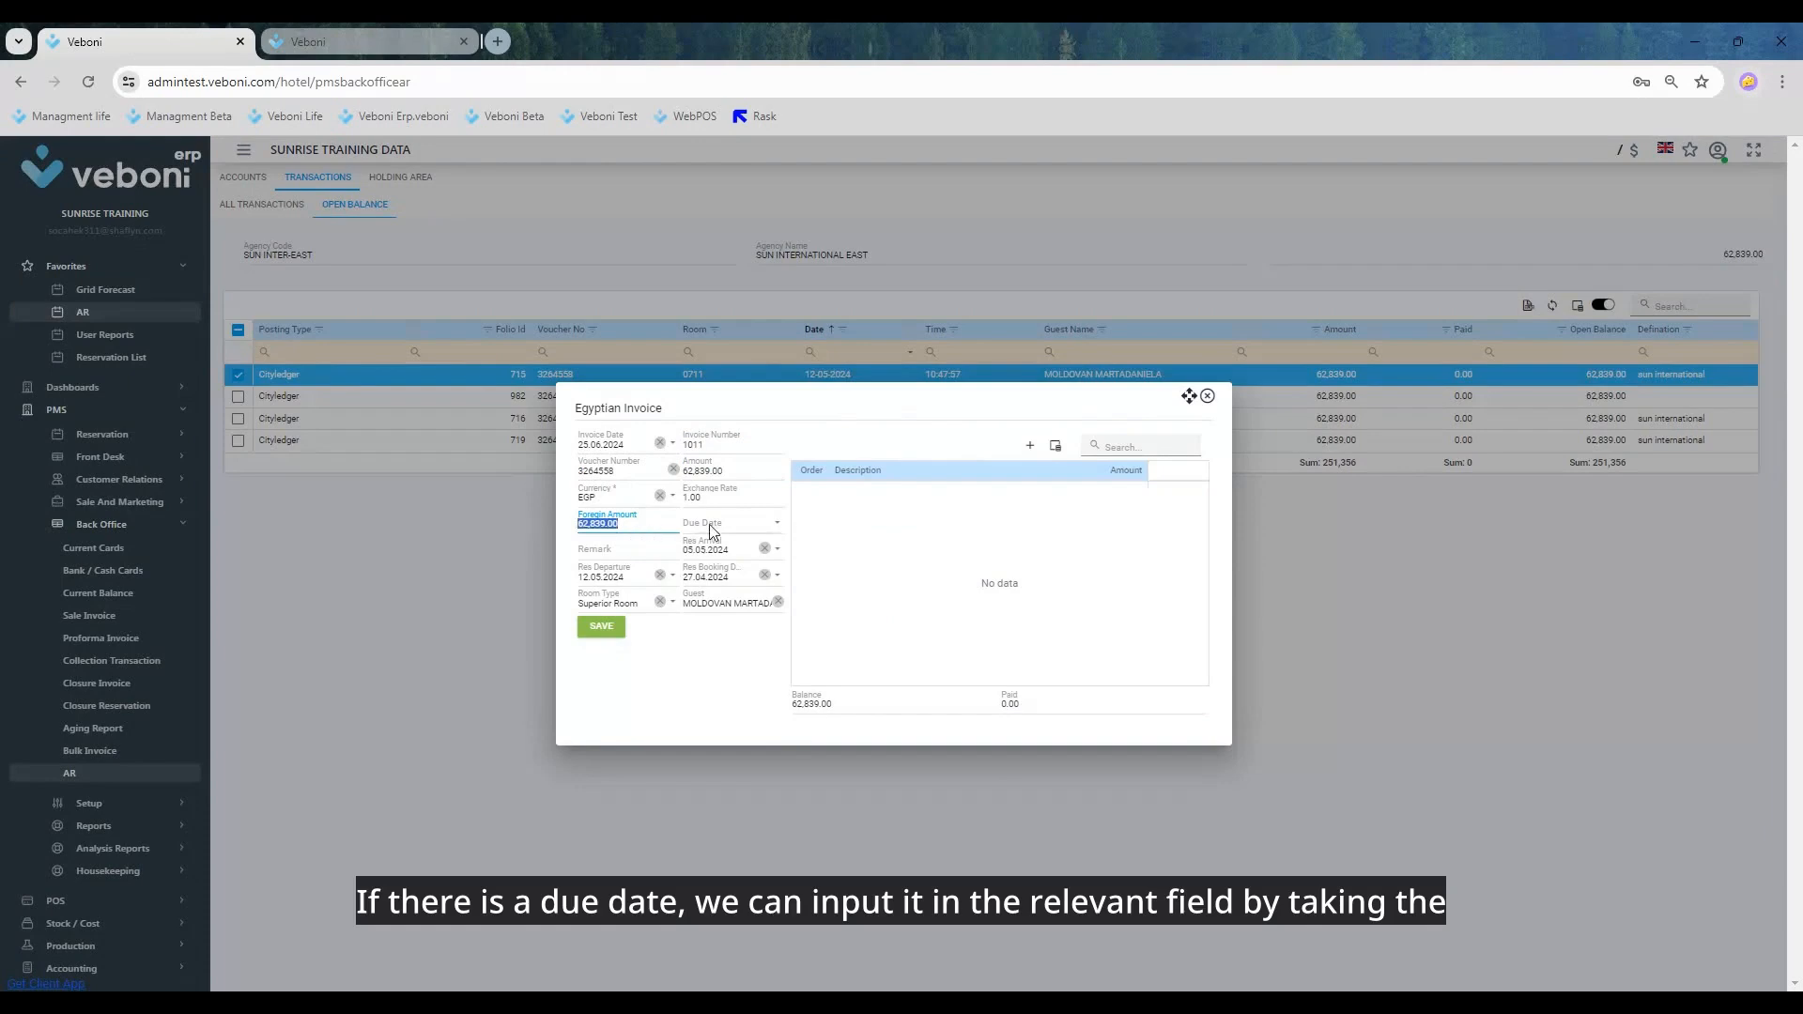
pyautogui.click(778, 529)
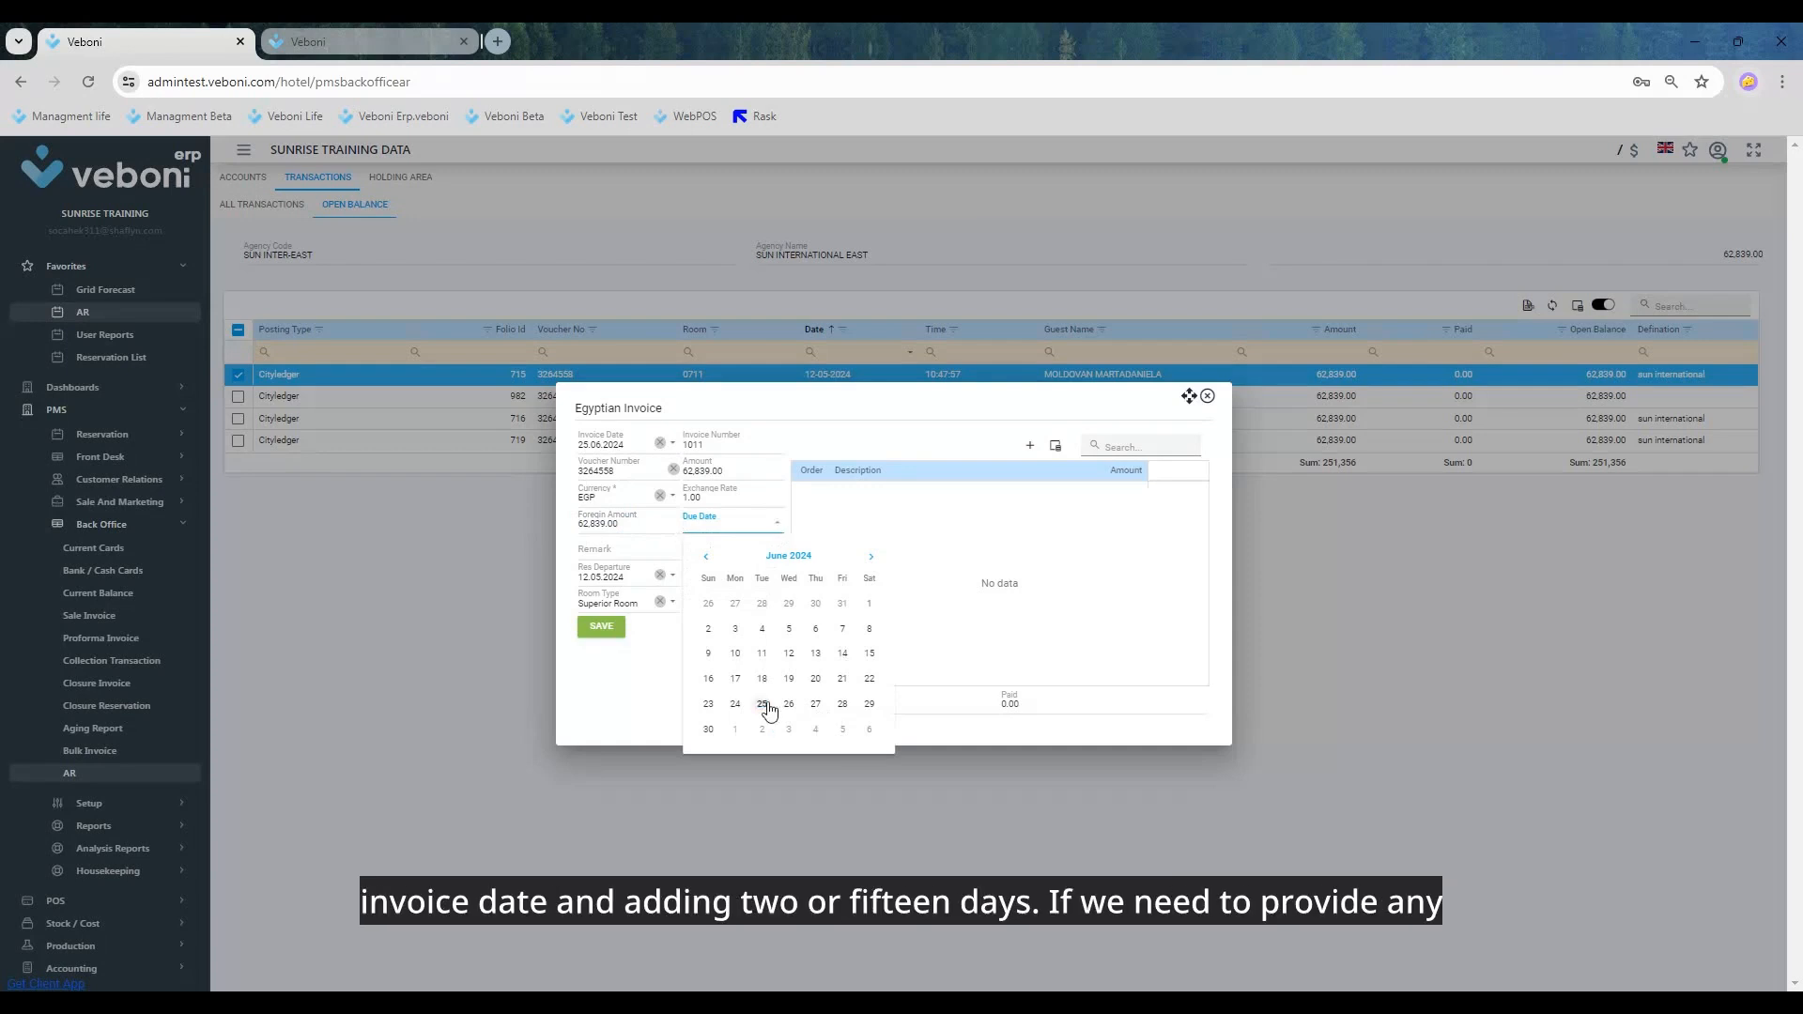
pyautogui.click(815, 703)
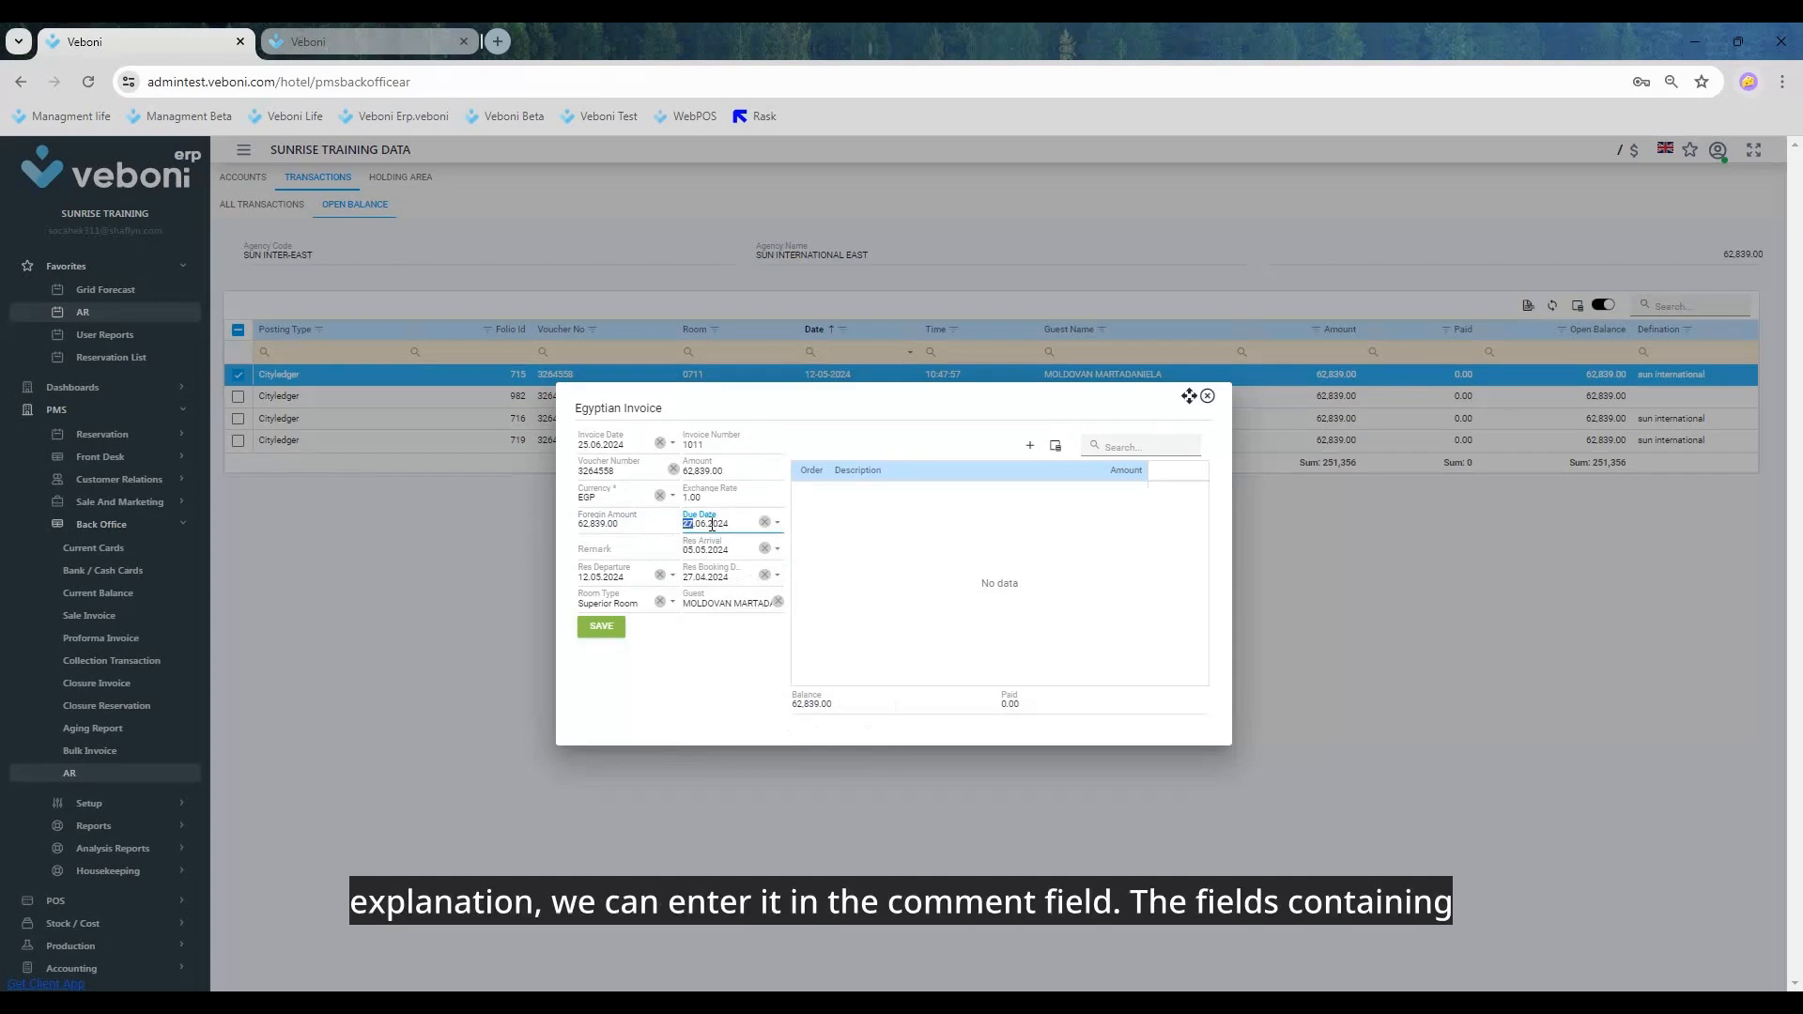
pyautogui.click(627, 552)
pyautogui.write('DENEME')
pyautogui.press('Tab')
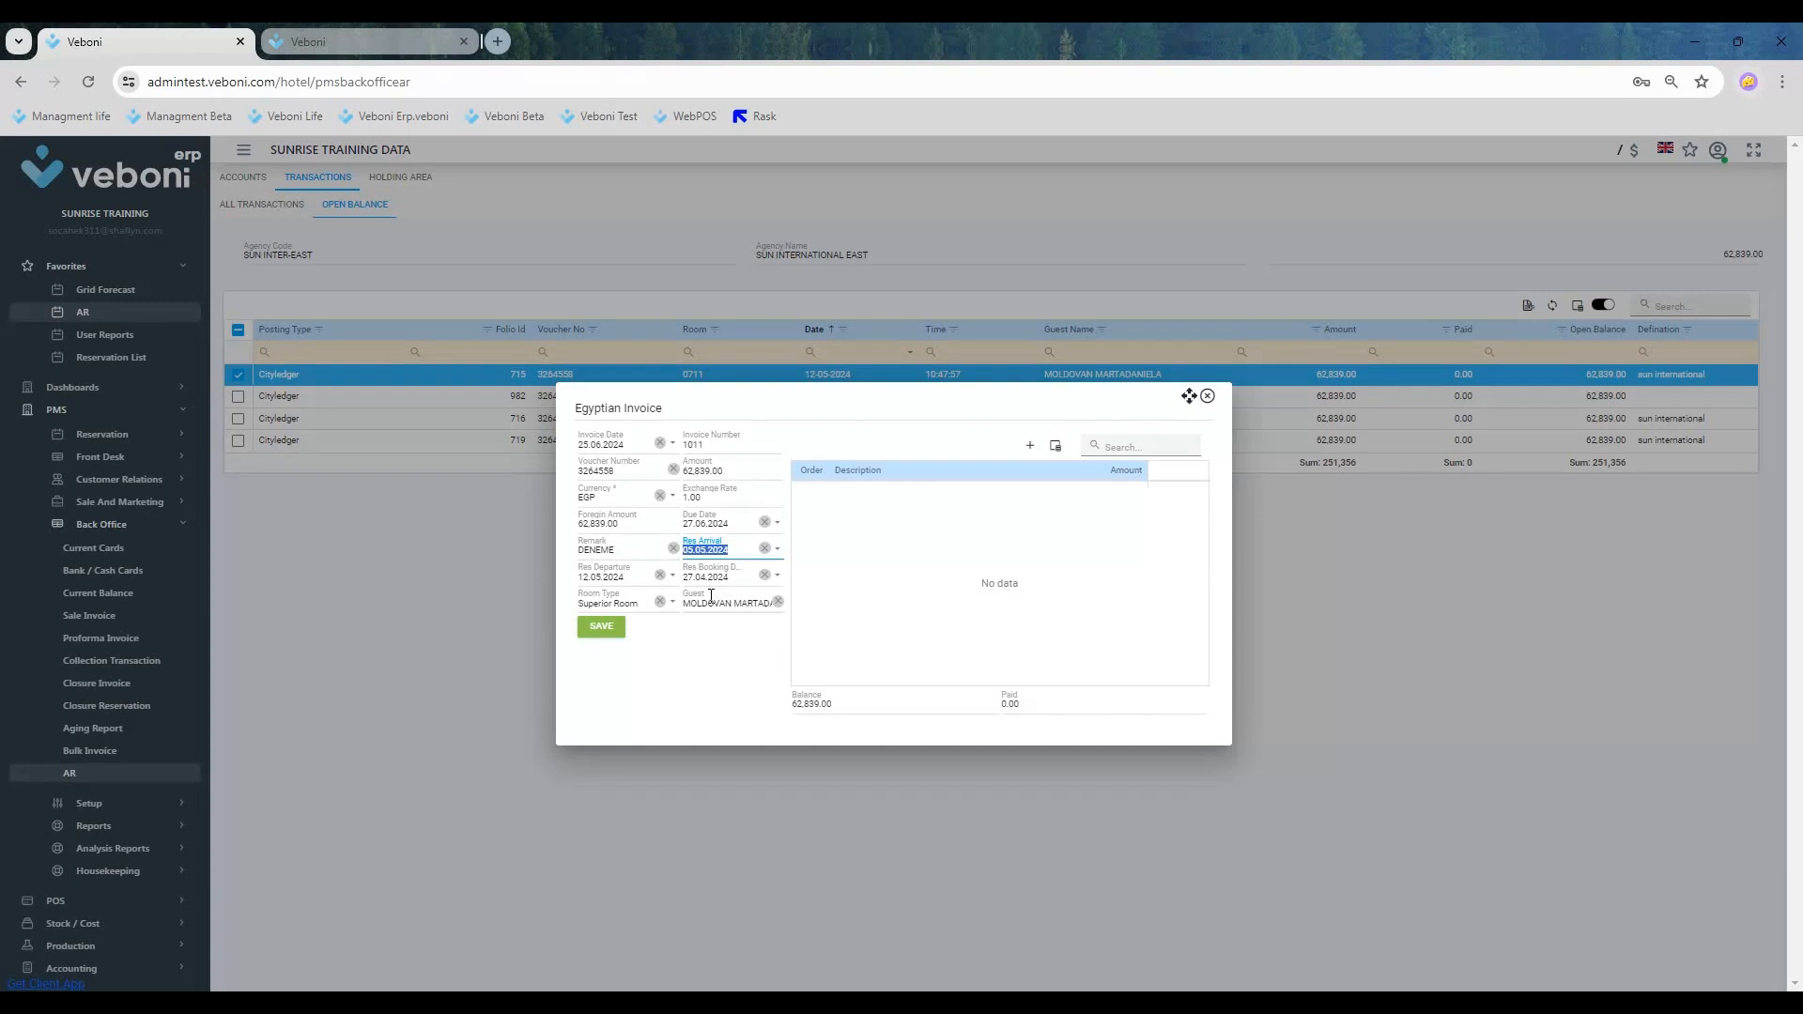
# Step: Add a detail line to the invoice with the description "2ADULT +1 CHD"
pyautogui.click(723, 683)
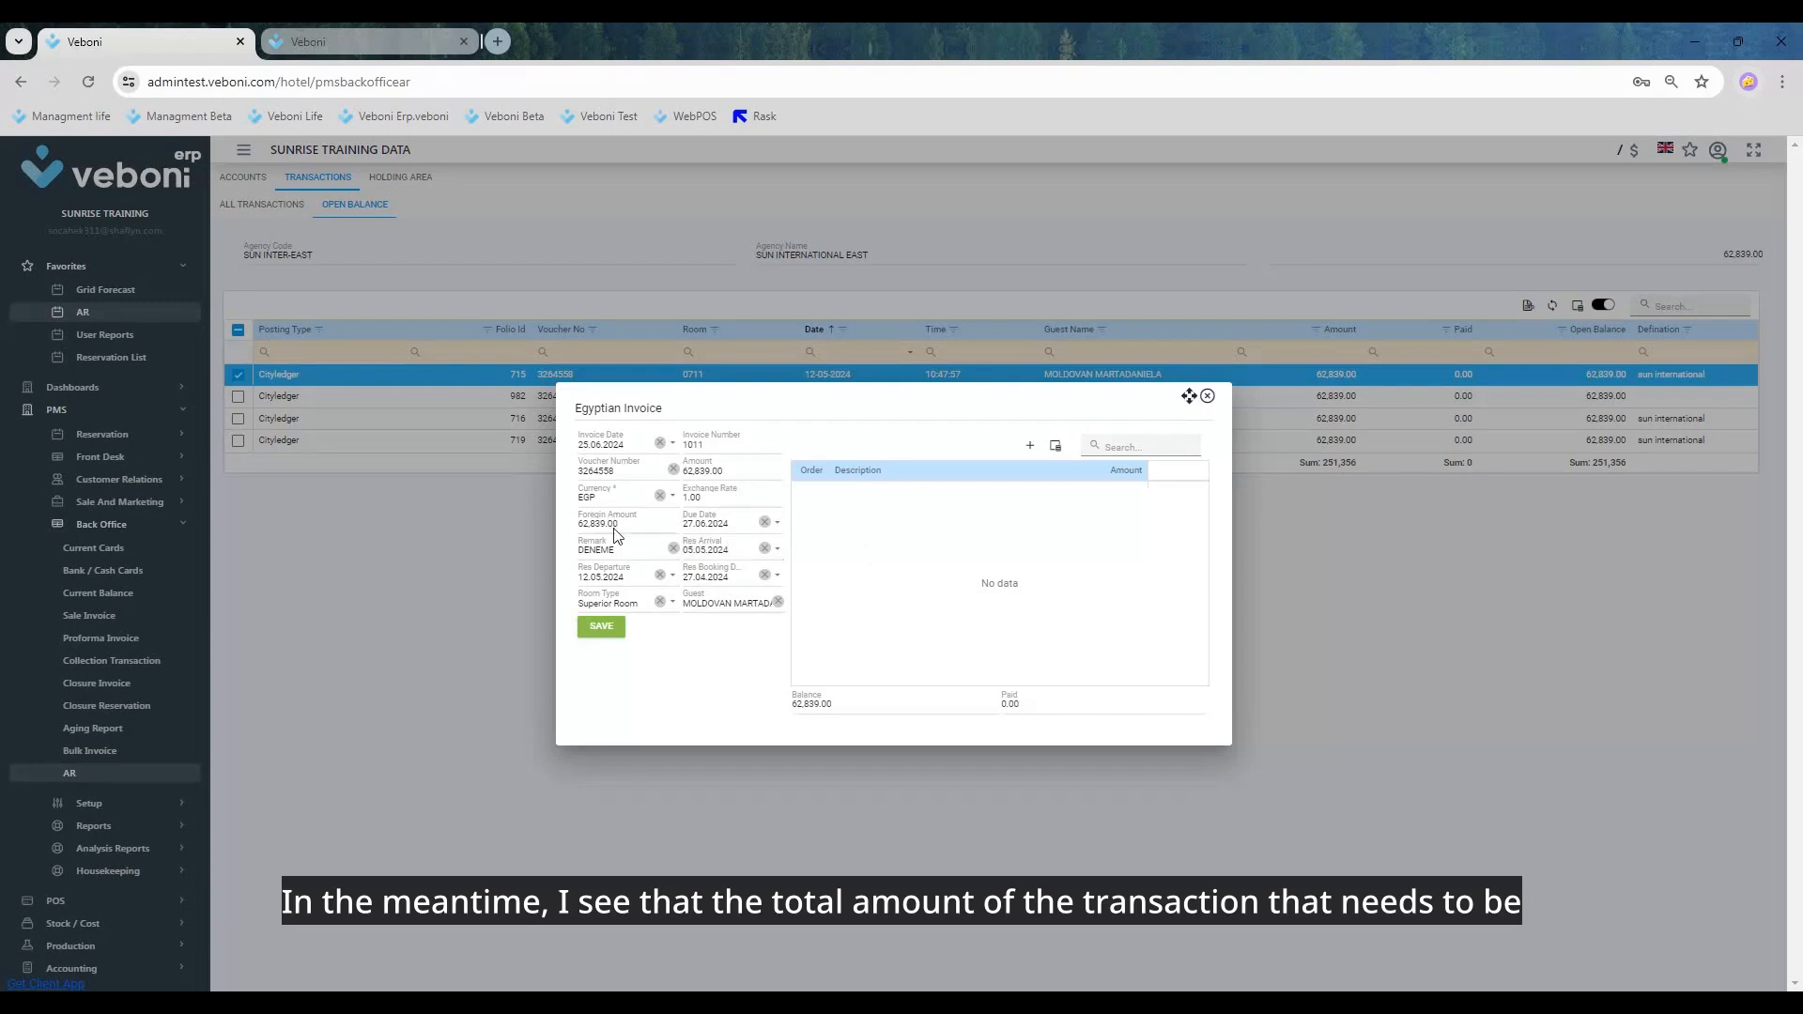
pyautogui.doubleClick(732, 476)
pyautogui.hotkey('ctrl', 'c')
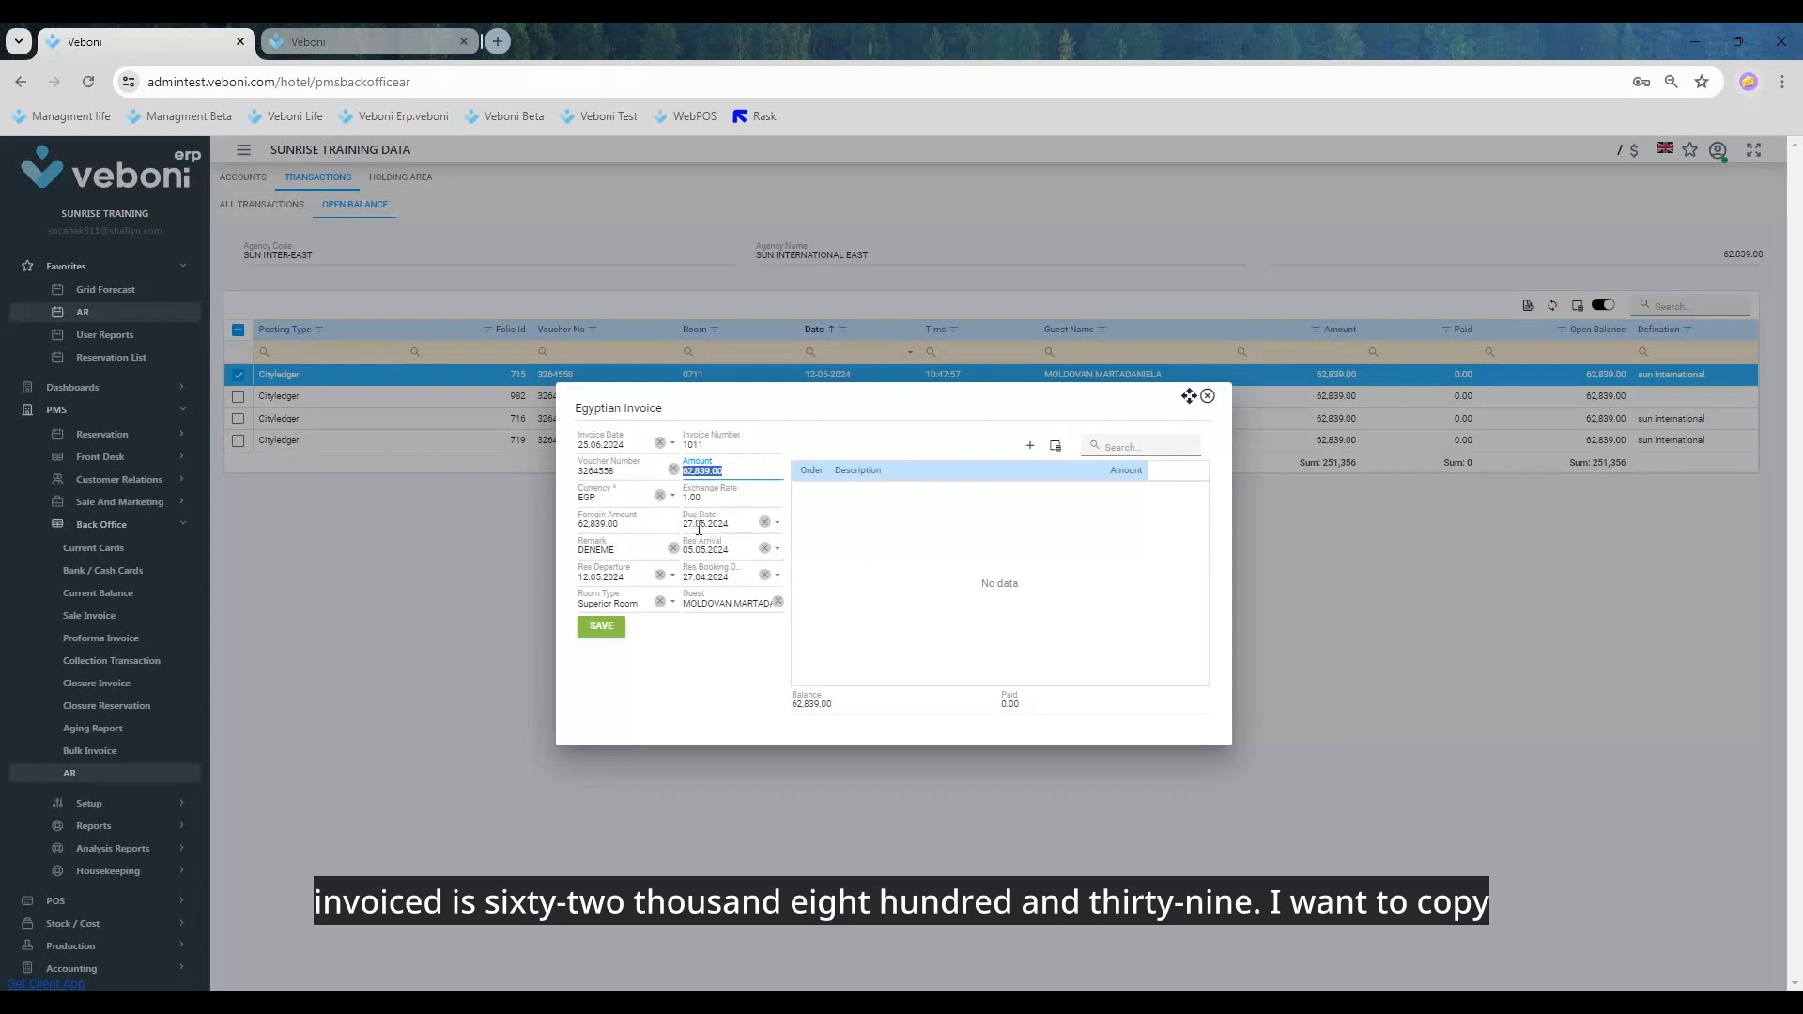
pyautogui.click(1030, 447)
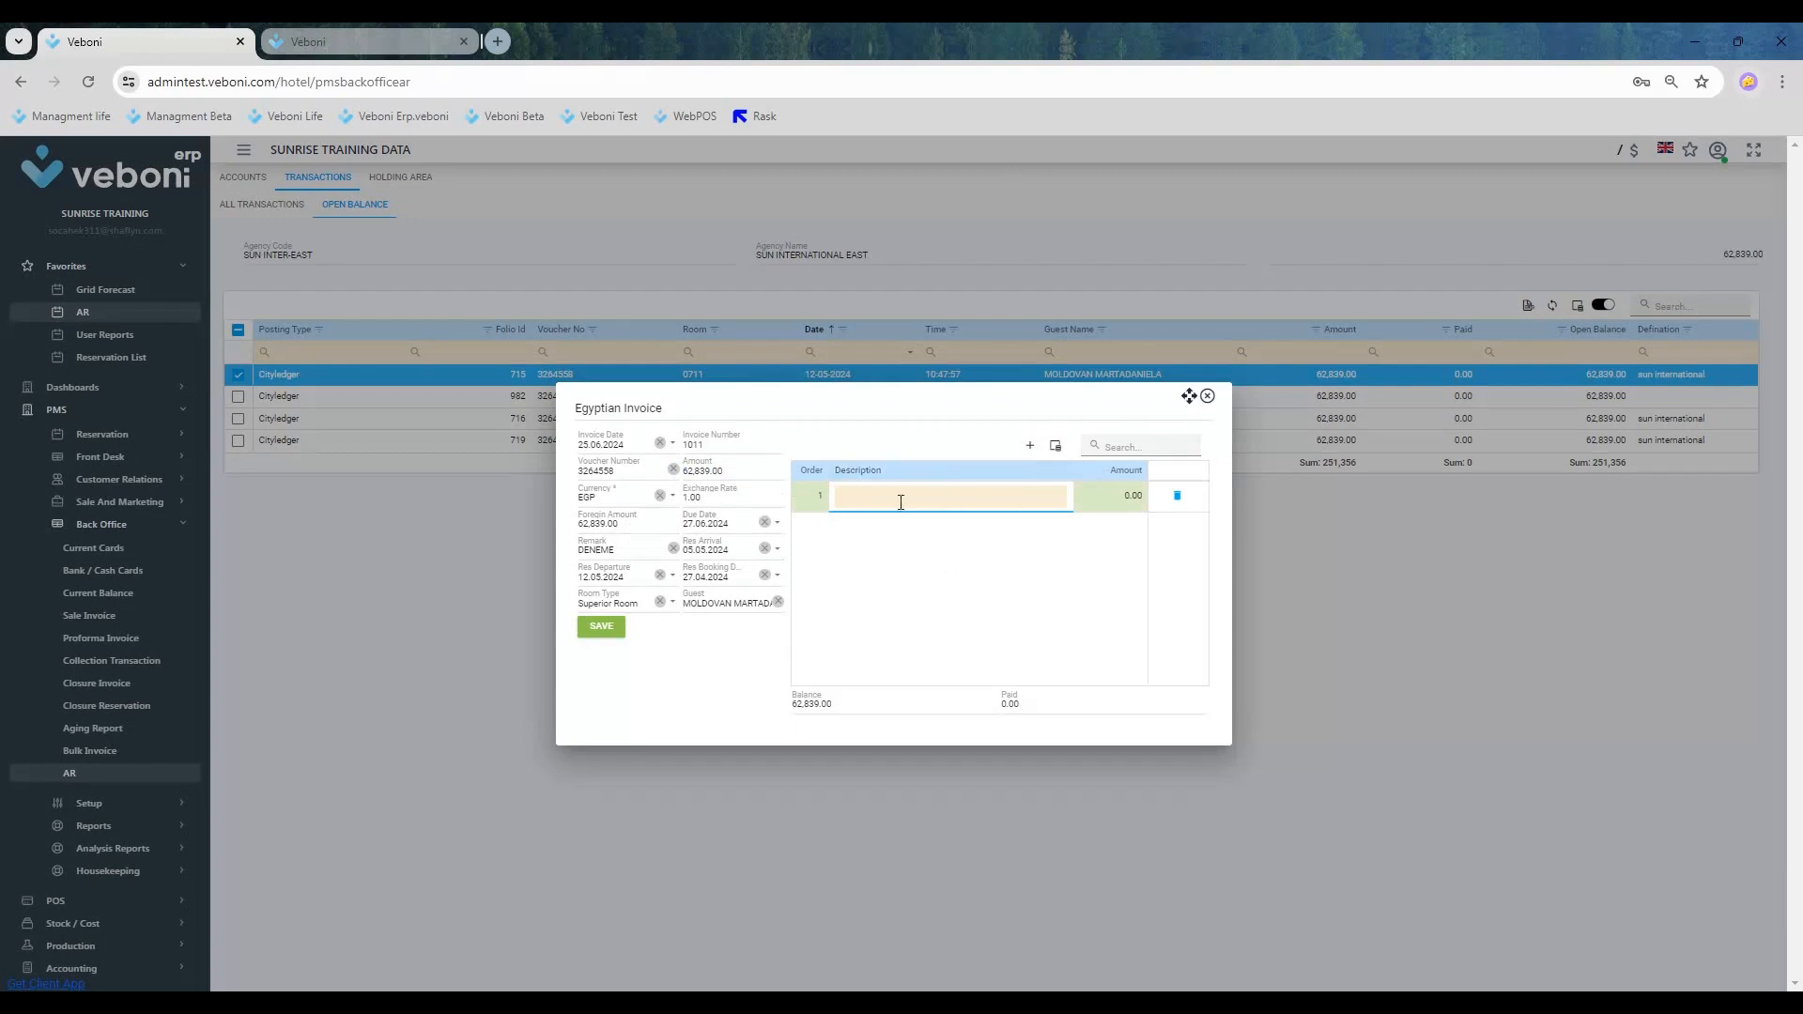
pyautogui.hotkey('ctrl', 'v')
pyautogui.press('BackSpace')
pyautogui.press('BackSpace')
pyautogui.press('BackSpace')
pyautogui.press('BackSpace')
pyautogui.press('BackSpace')
pyautogui.press('BackSpace')
pyautogui.press('BackSpace')
pyautogui.press('BackSpace')
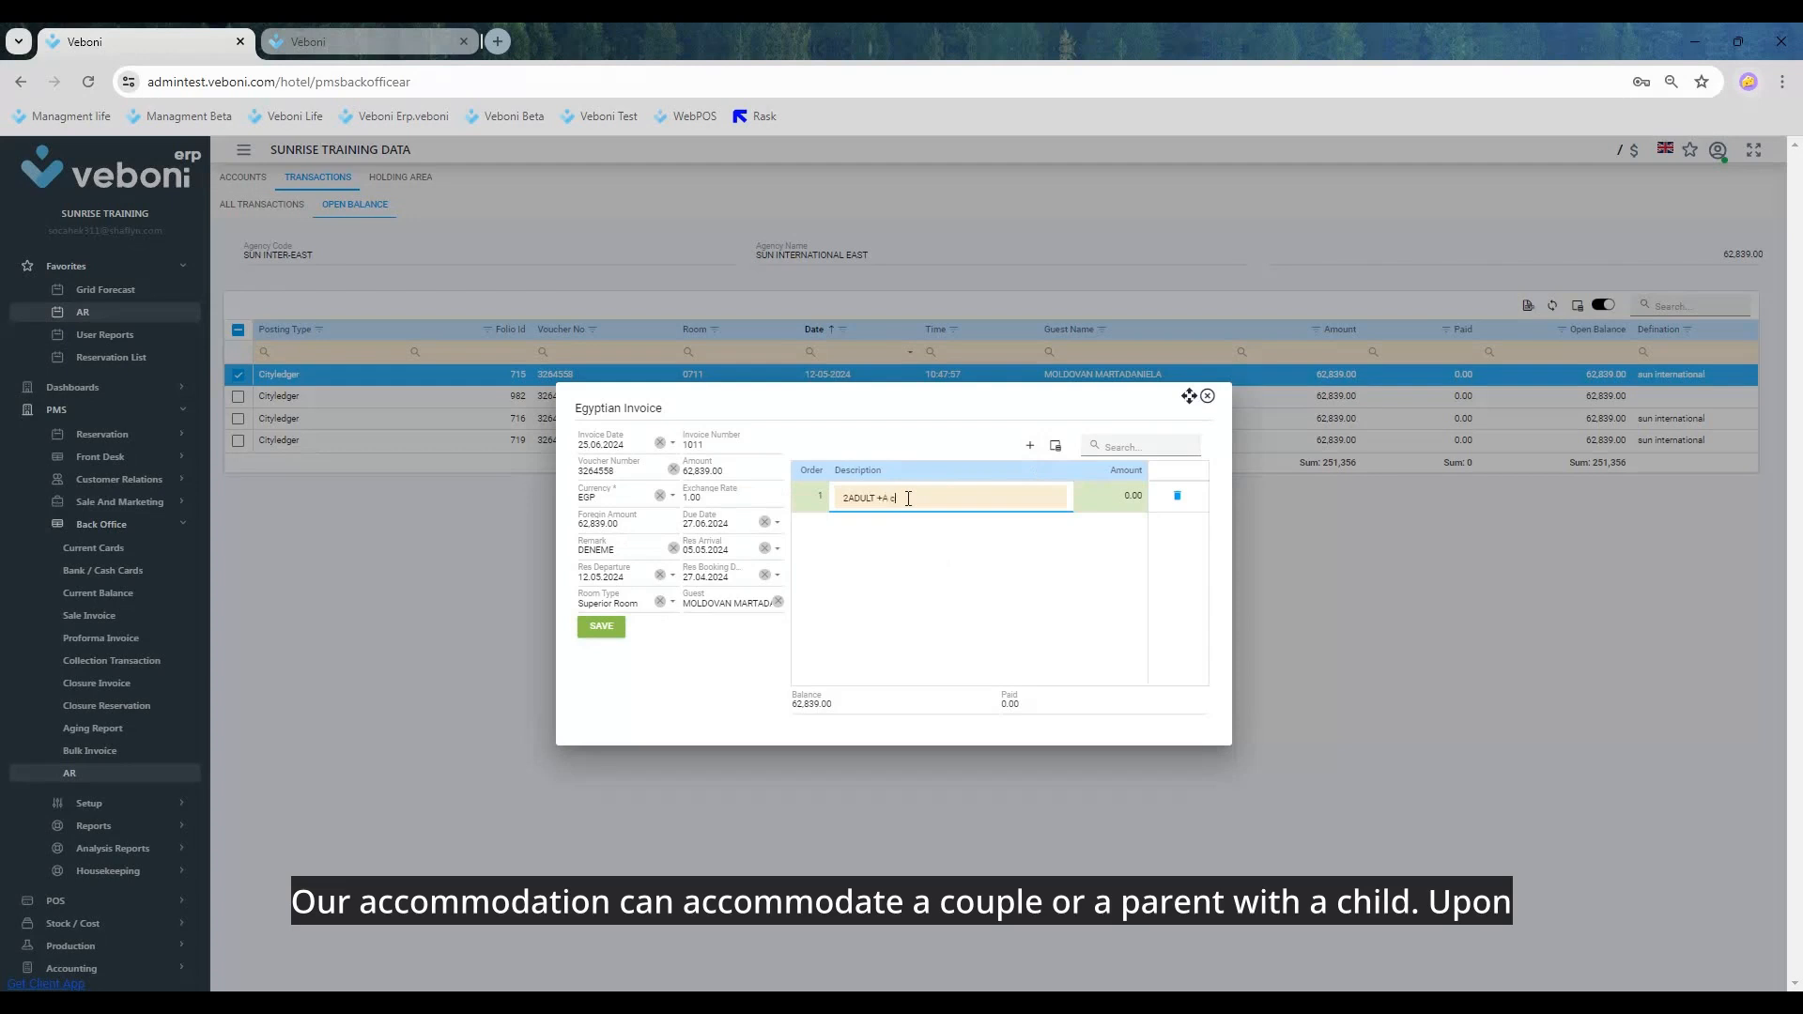
pyautogui.write('HIL')
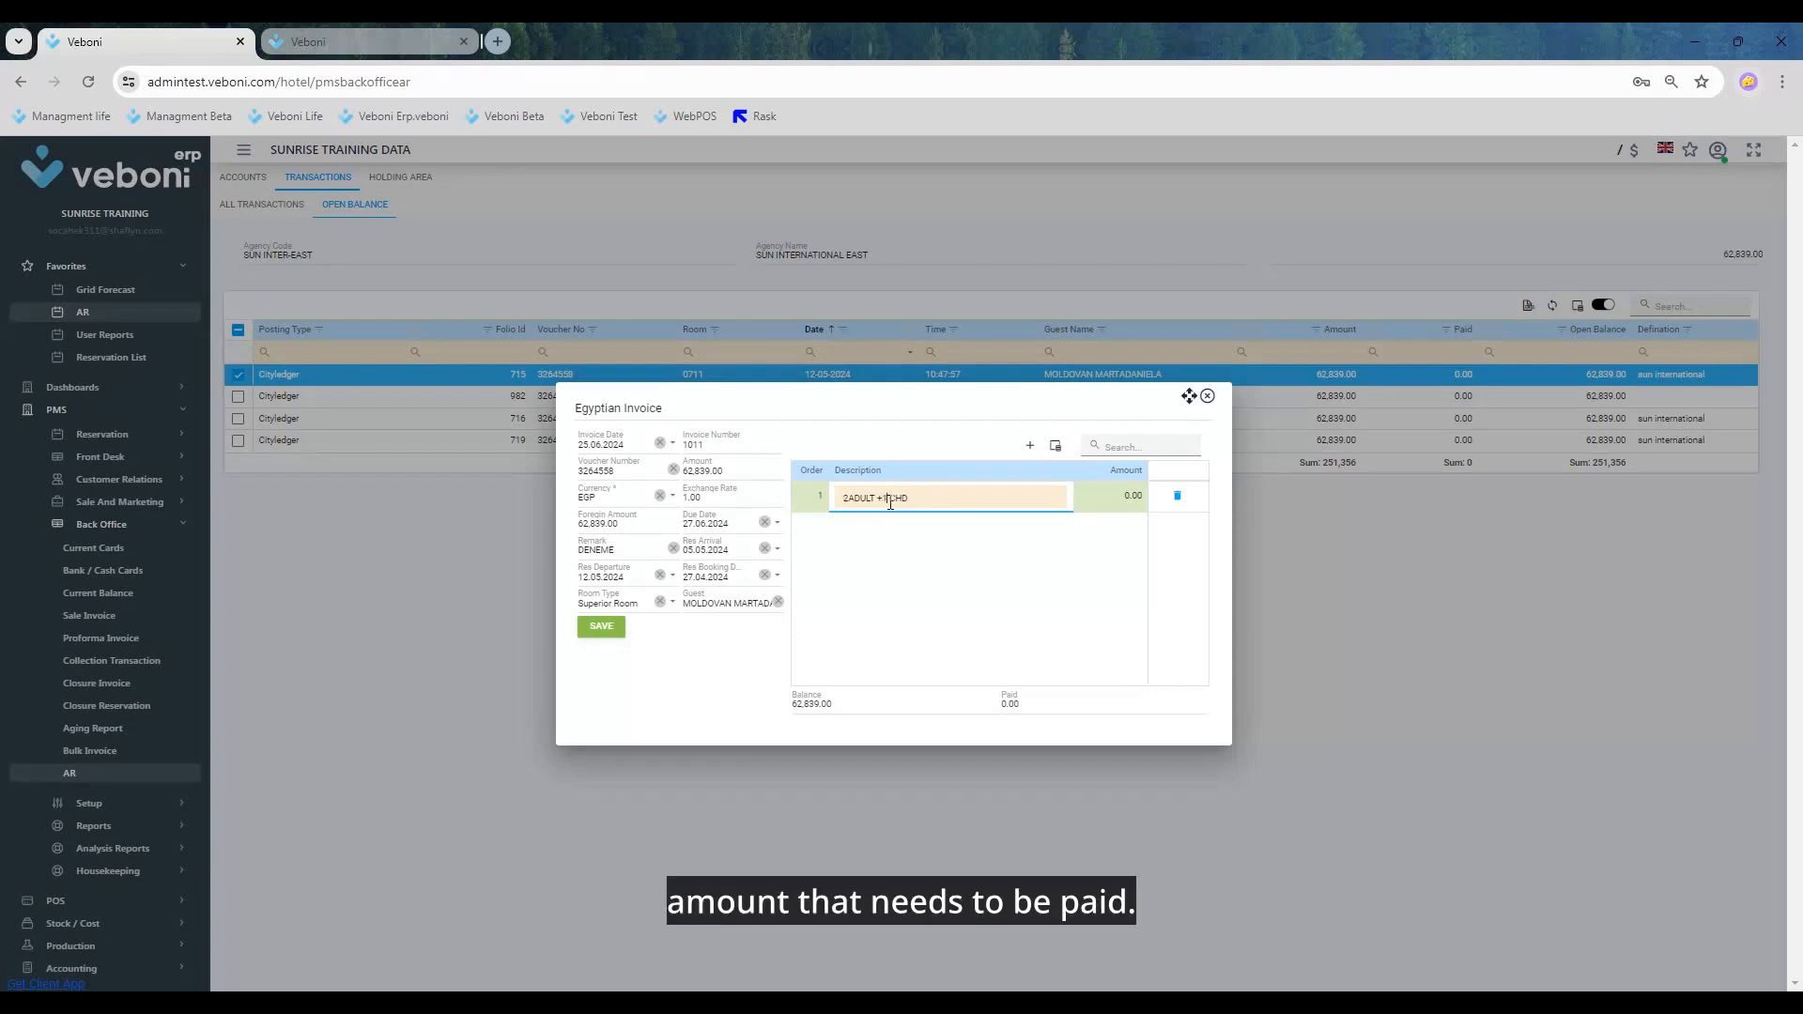
# Step: Set the detail line's amount to the full invoice amount of 62,839.00
pyautogui.click(1116, 495)
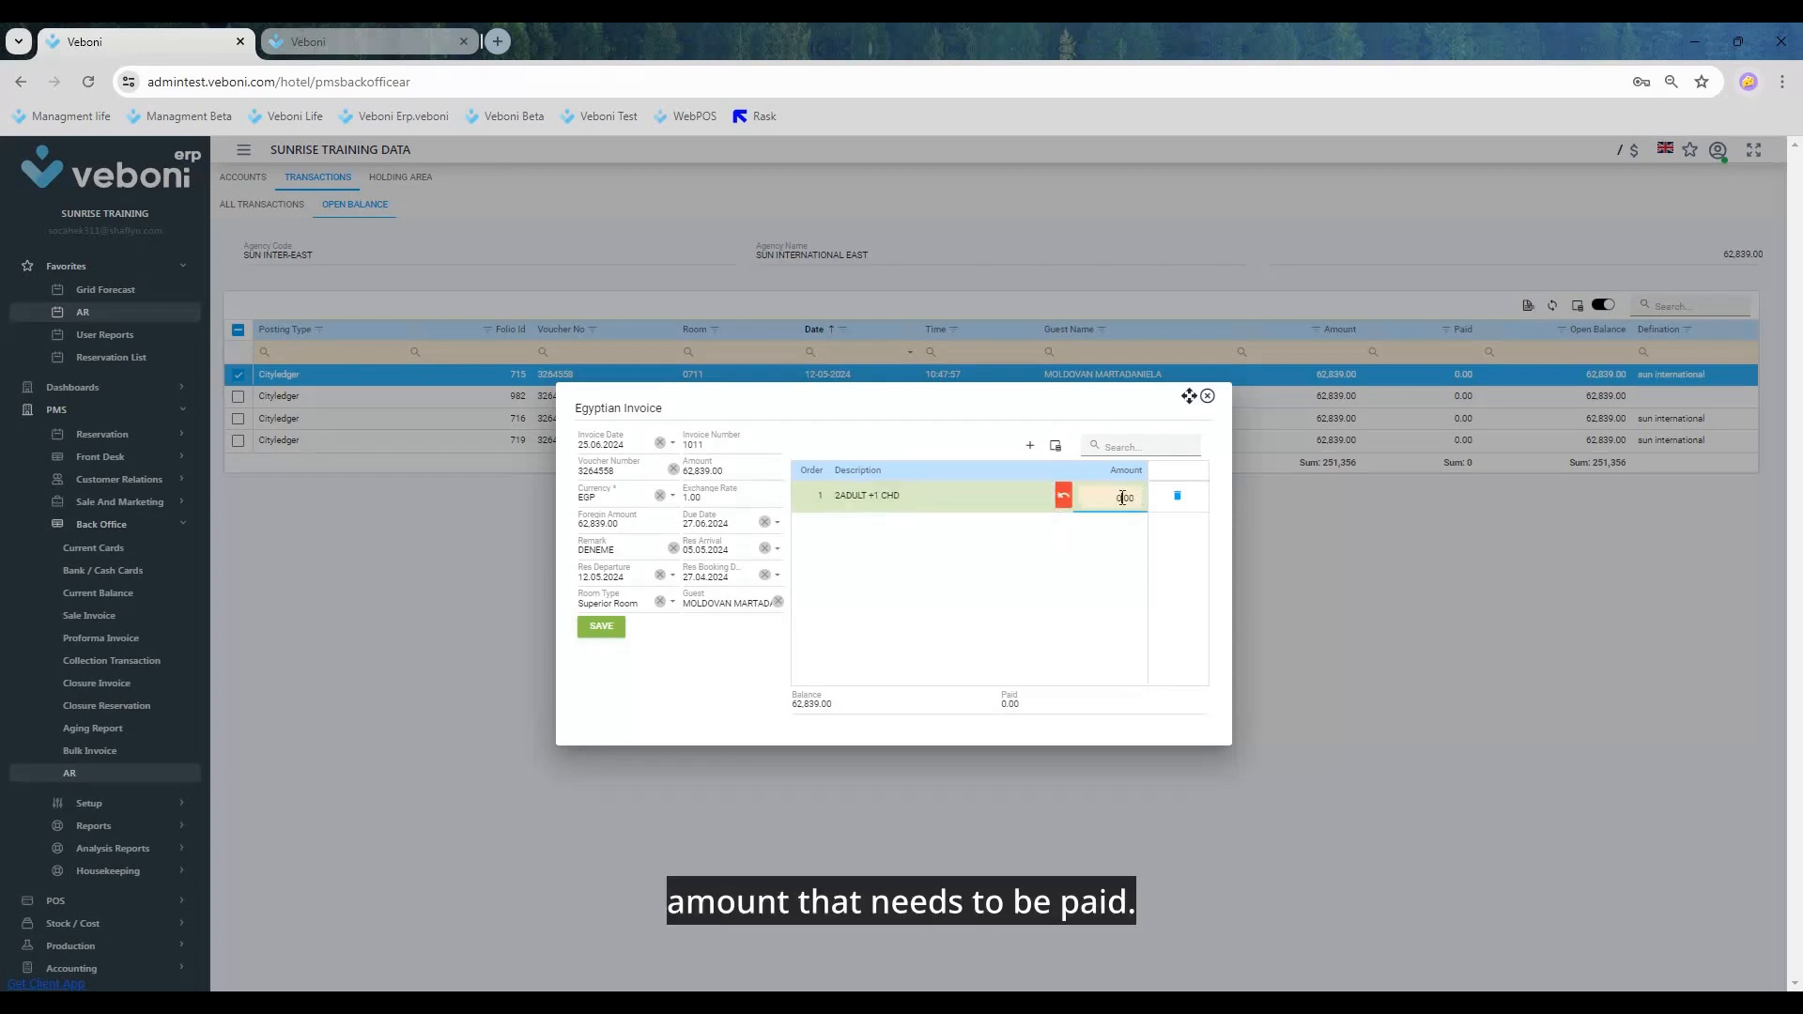
pyautogui.doubleClick(1122, 498)
pyautogui.hotkey('ctrl', 'v')
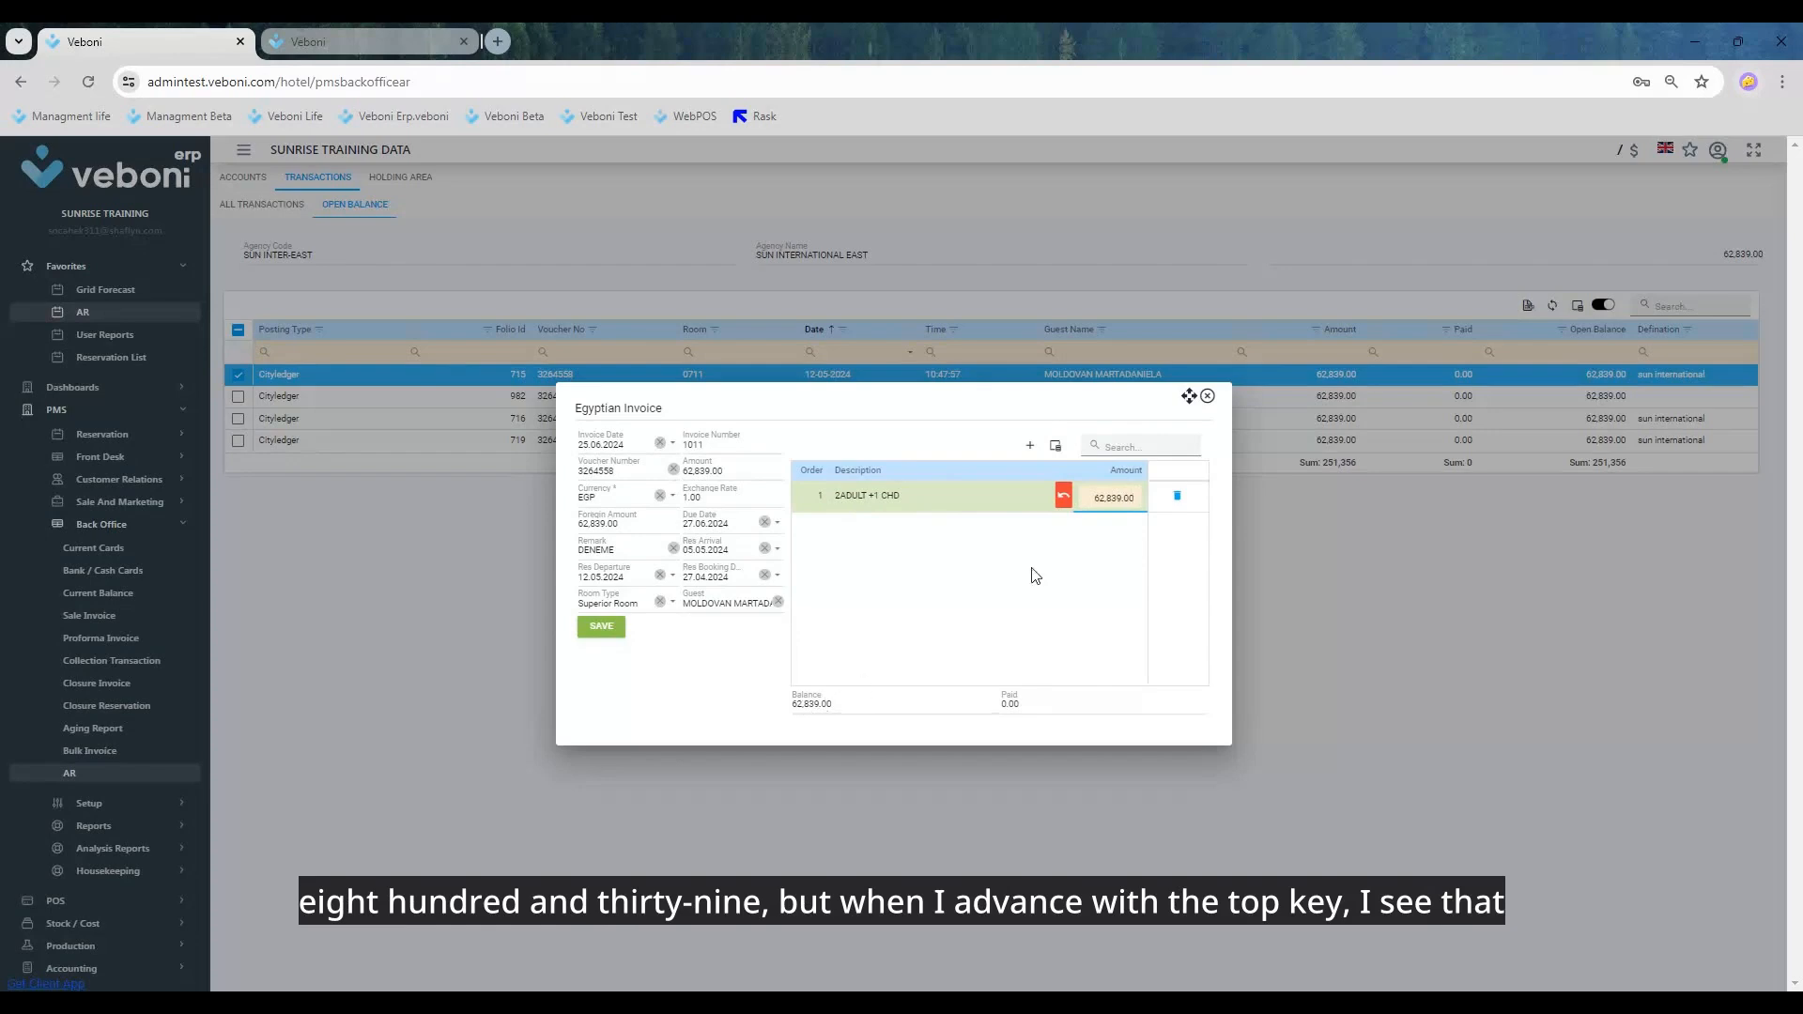
pyautogui.click(1054, 556)
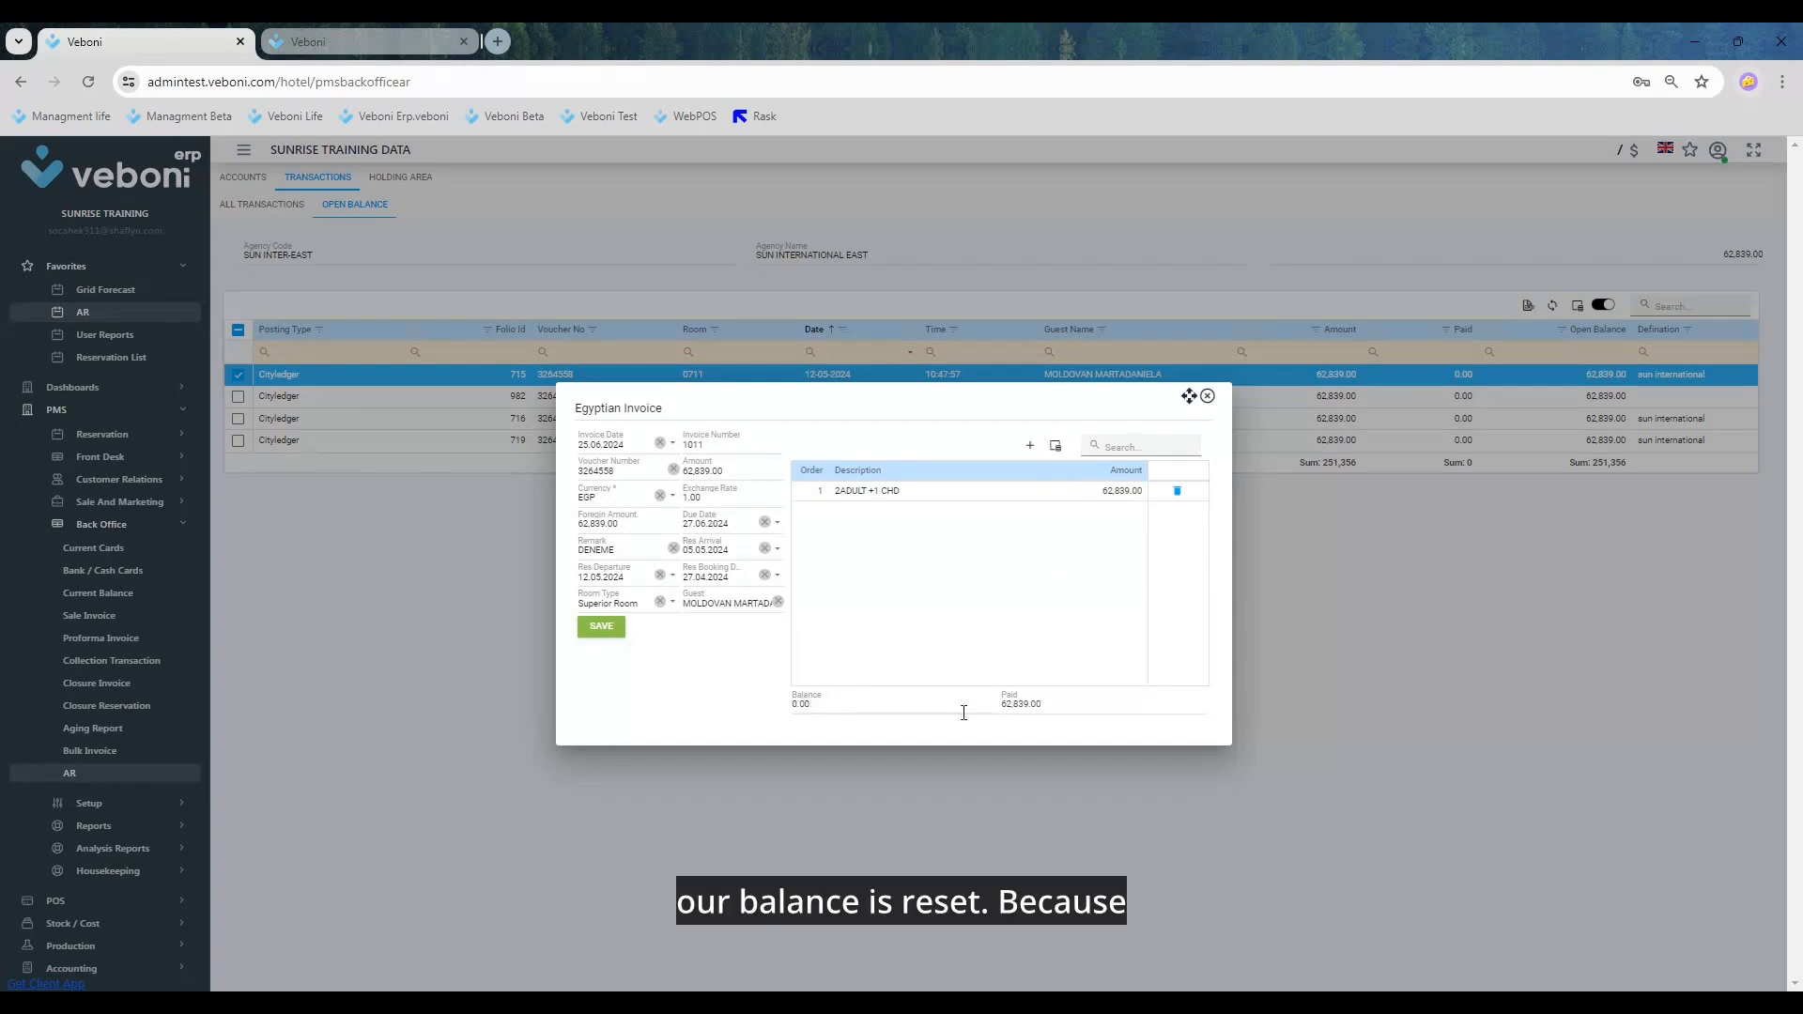
pyautogui.doubleClick(702, 470)
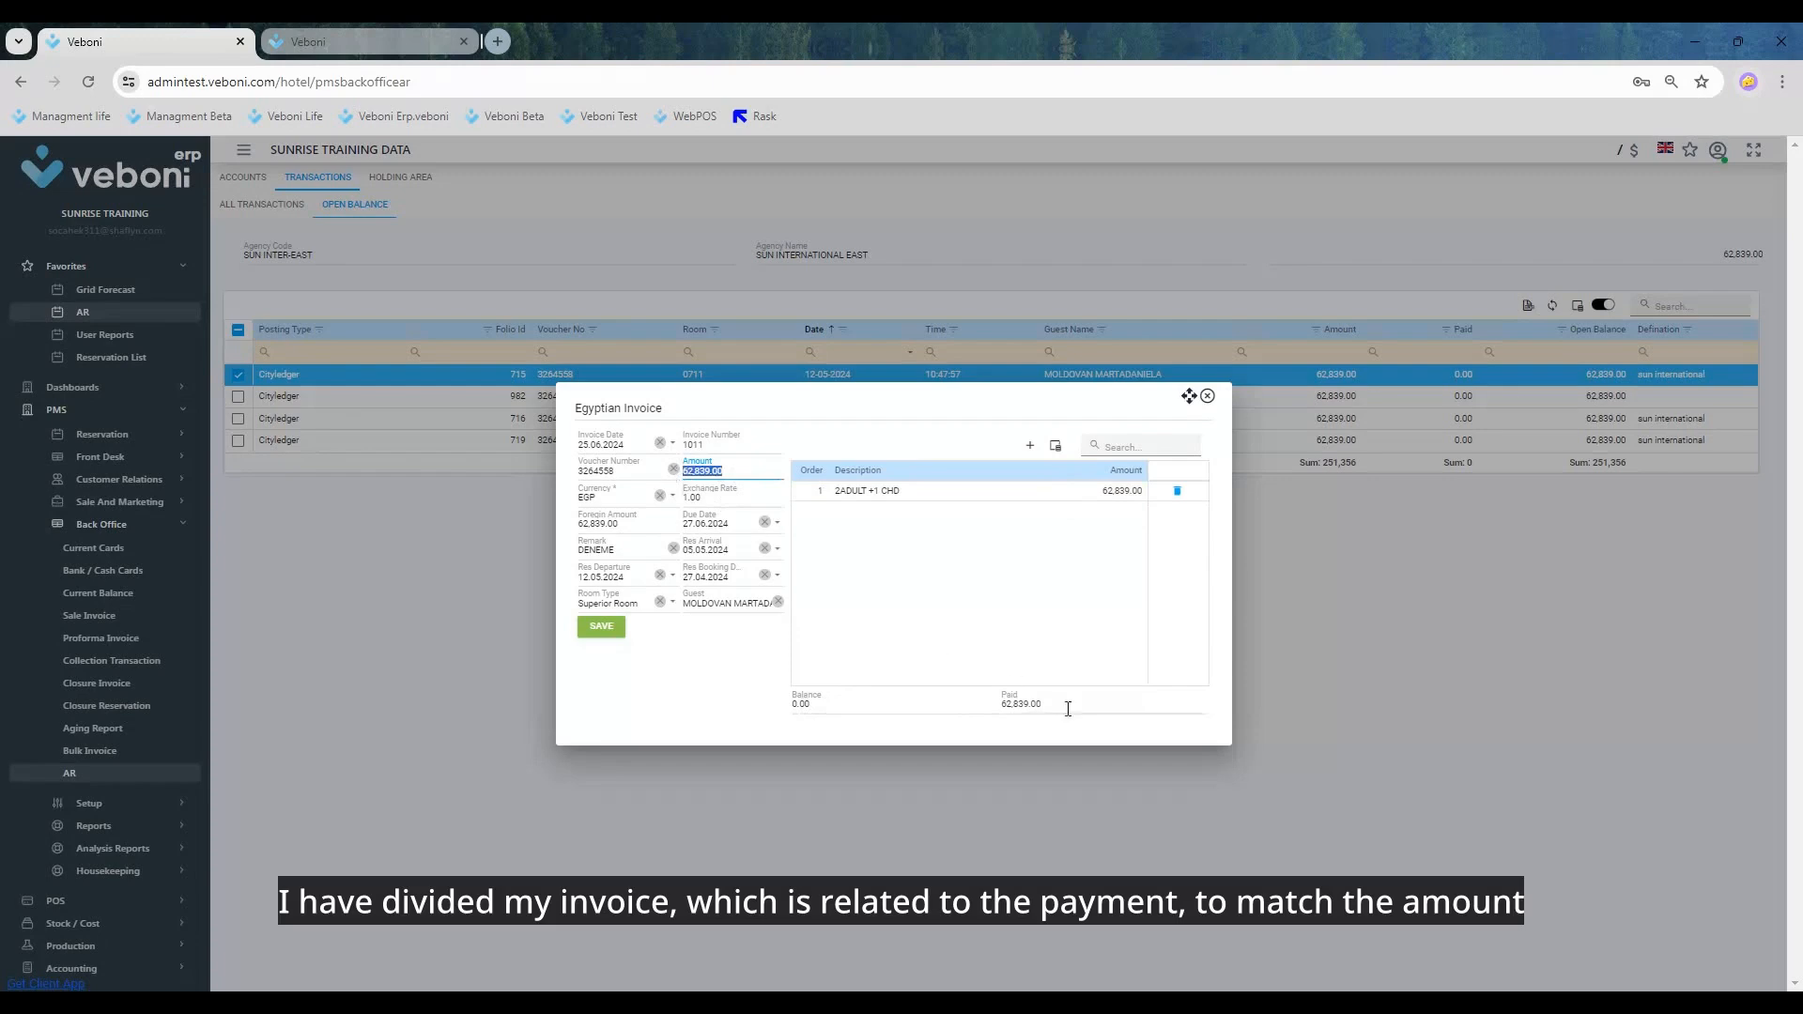
# Step: Save the room 0711 invoice and generate its printout with the 1095 - Invoice report
pyautogui.doubleClick(1021, 705)
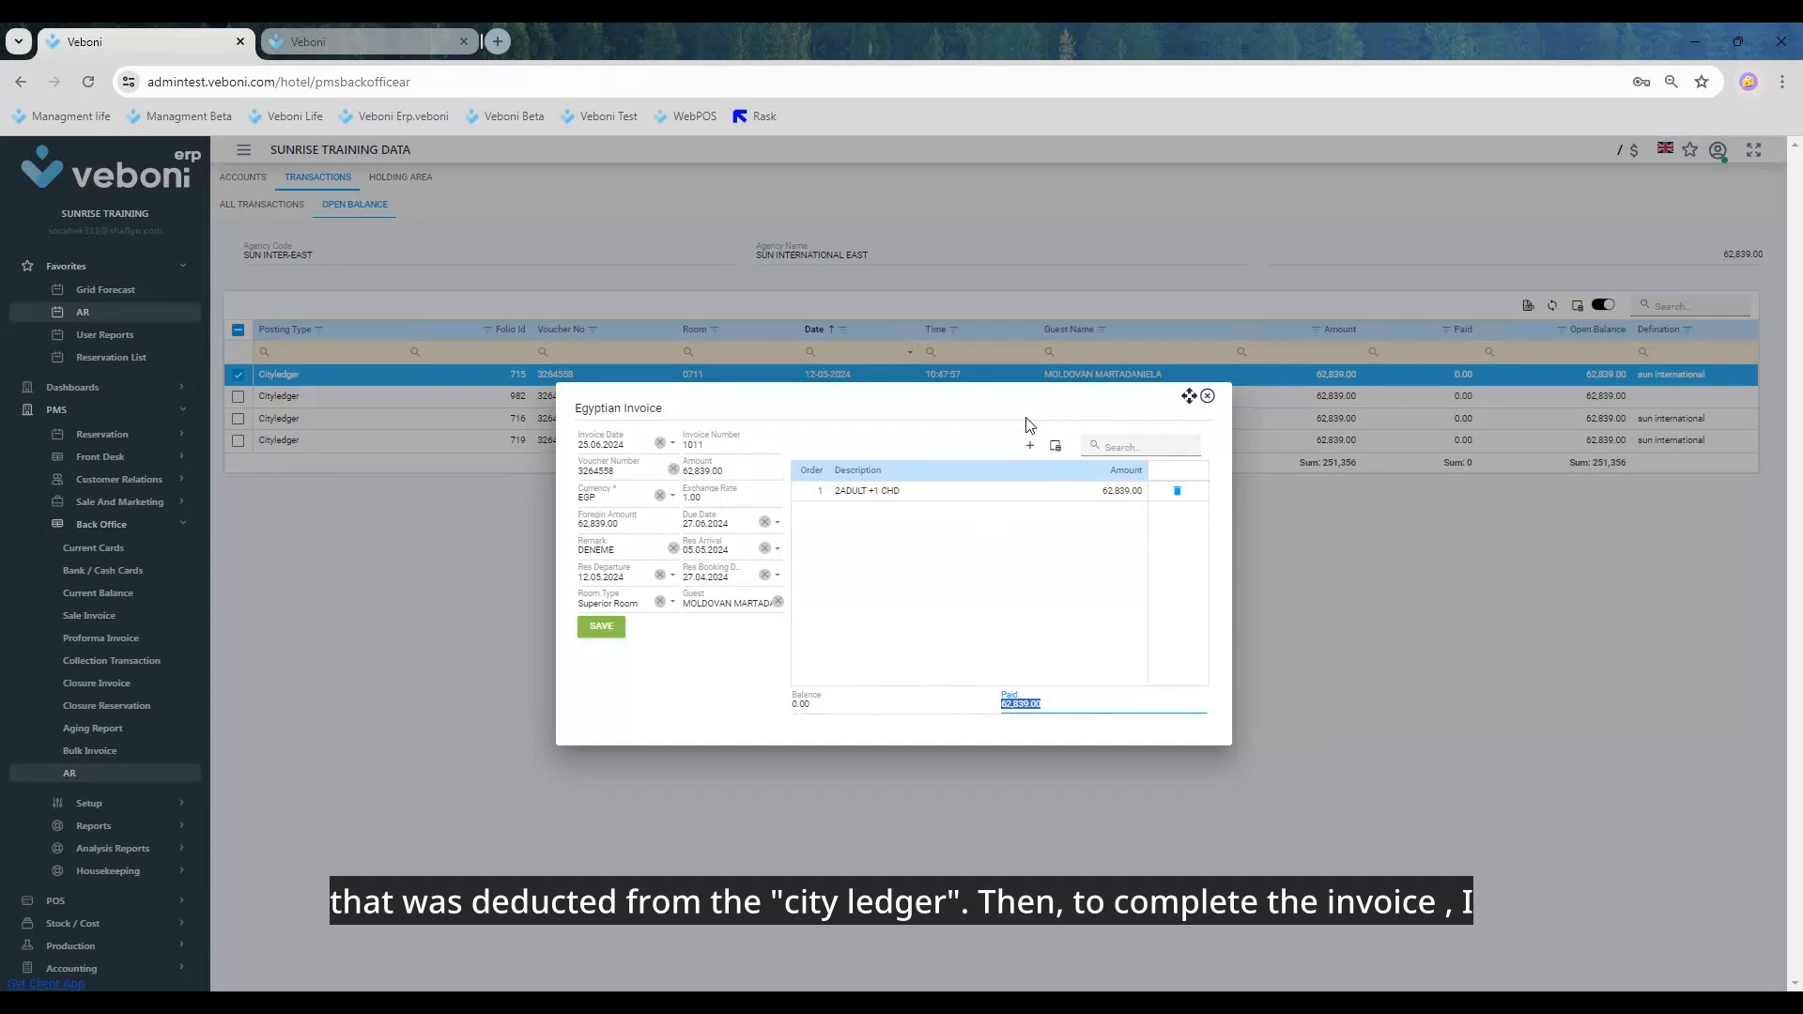
pyautogui.click(602, 626)
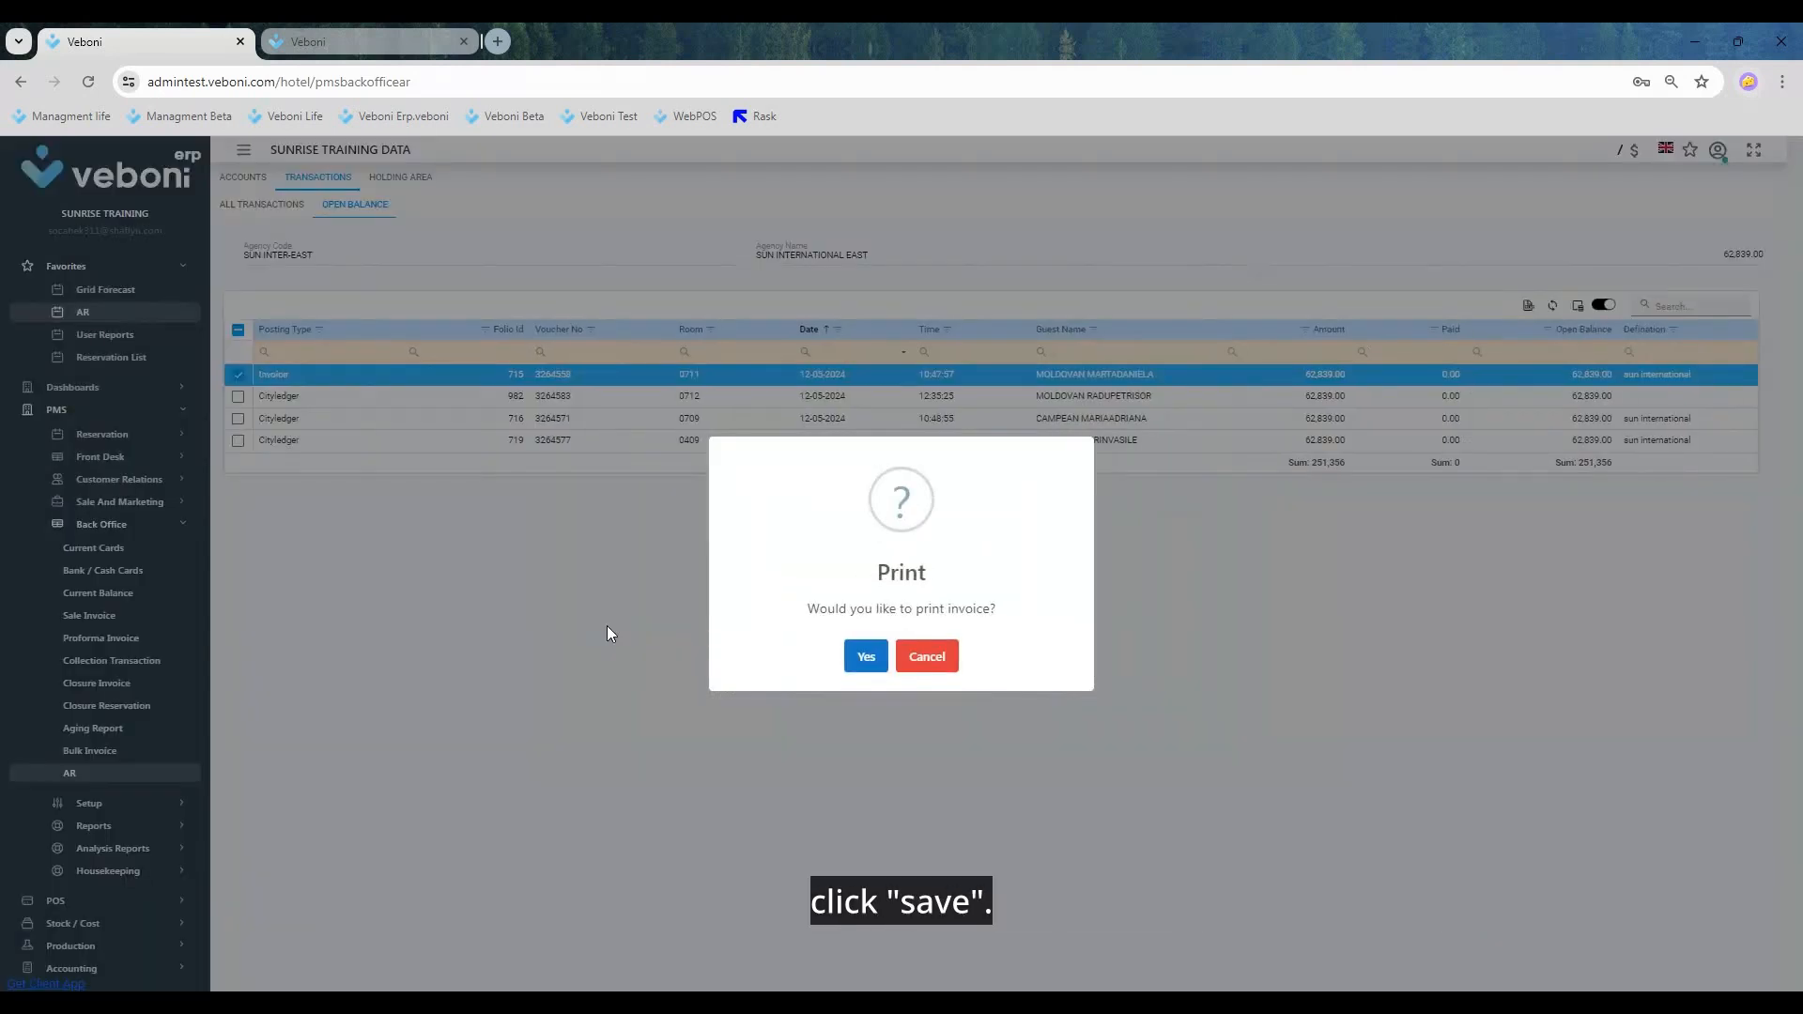
pyautogui.click(866, 659)
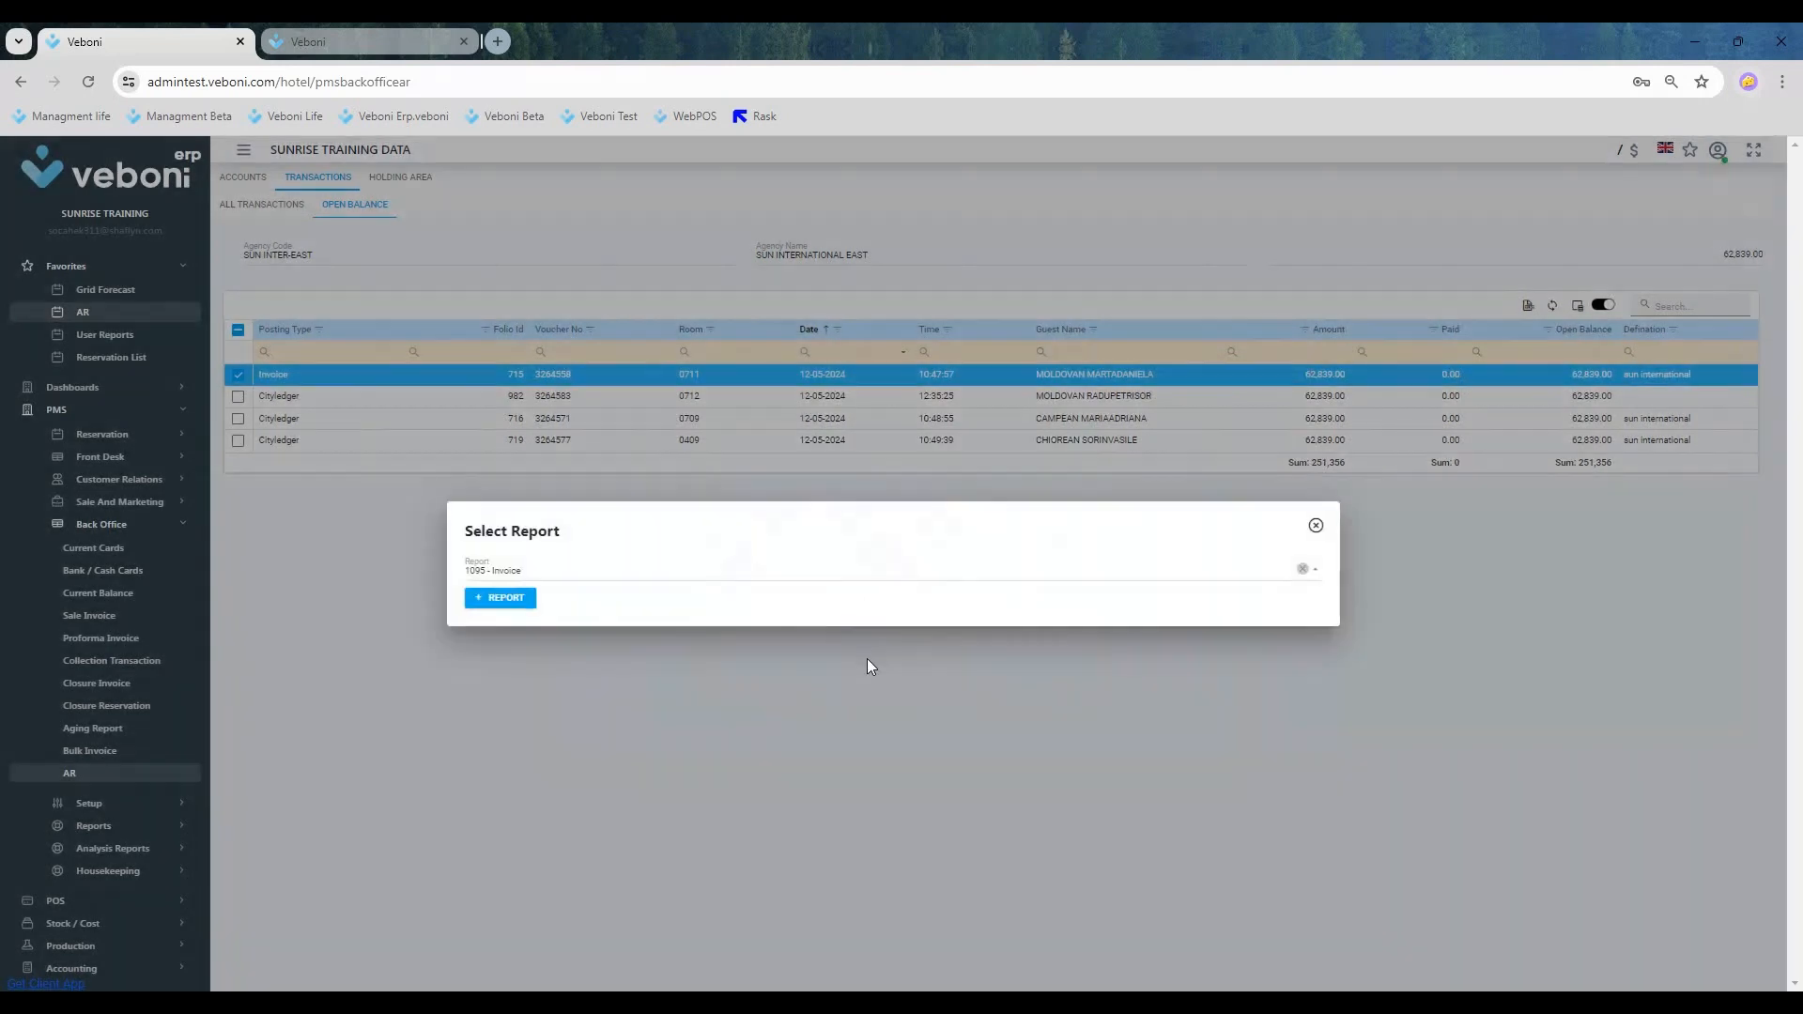
pyautogui.click(504, 599)
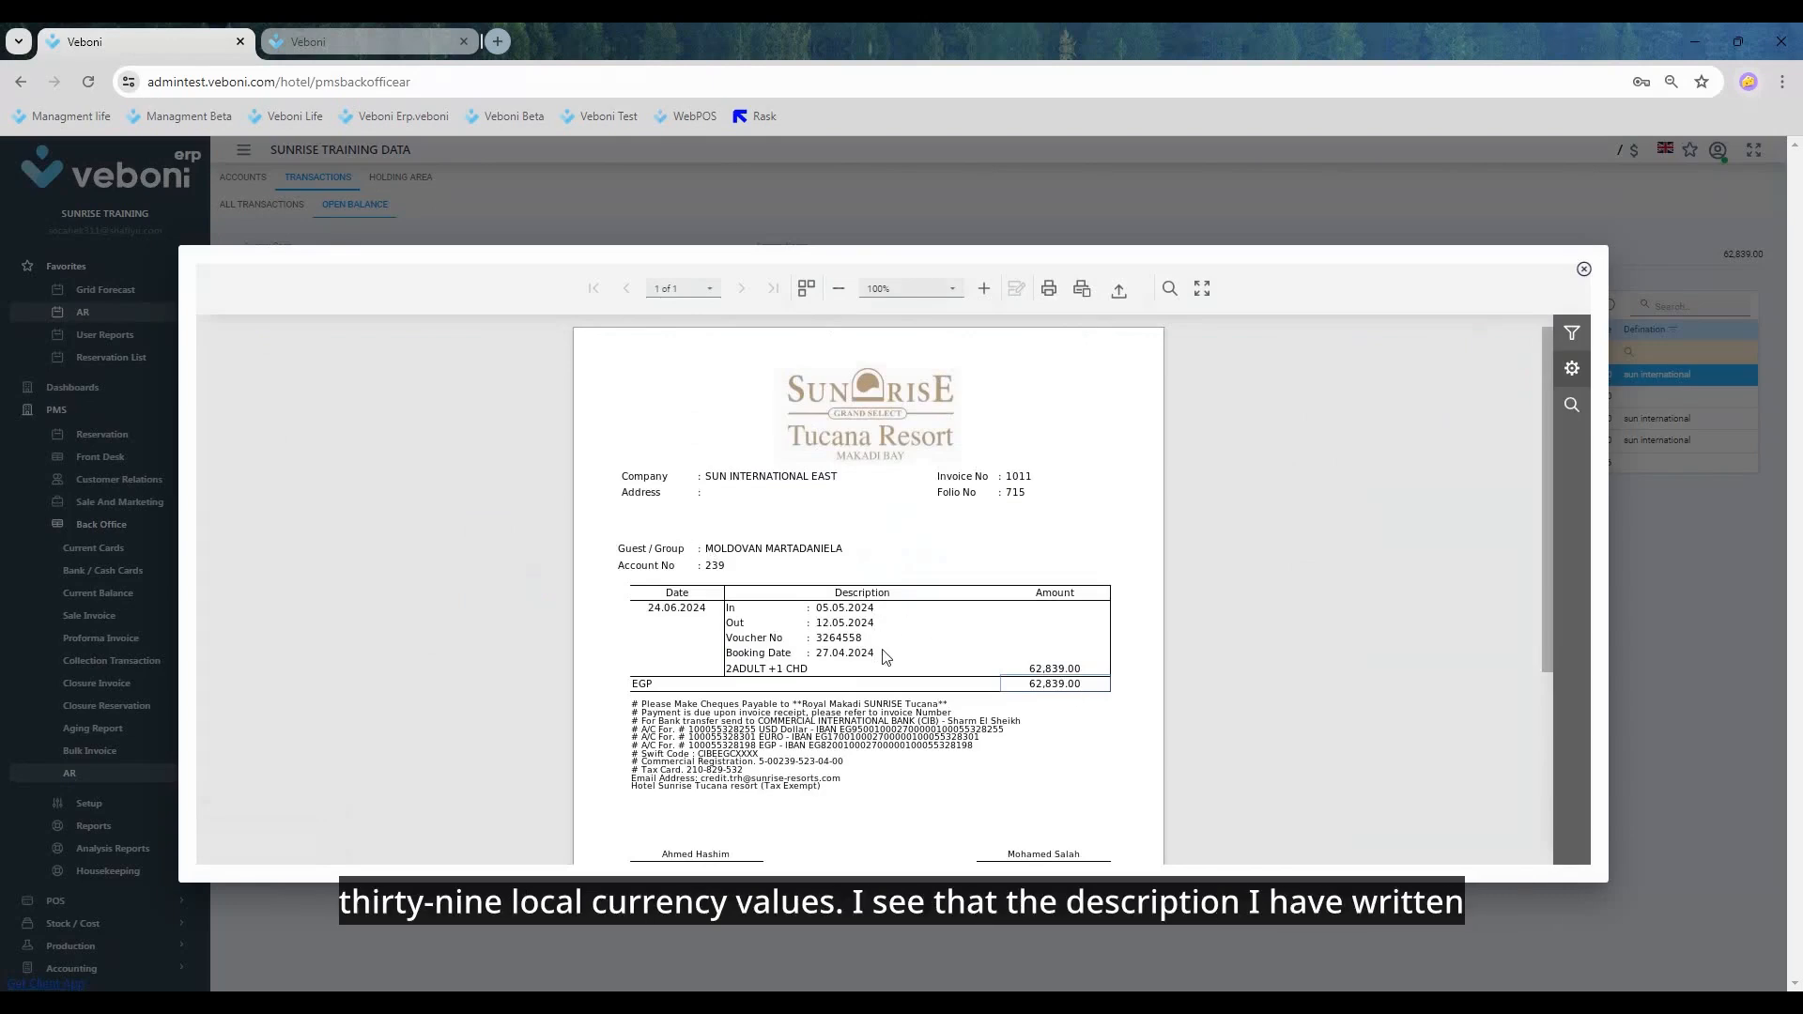
# Step: Review the invoice printout from header to signatures, and close the preview and the report selection
pyautogui.scroll(-2, 962, 656)
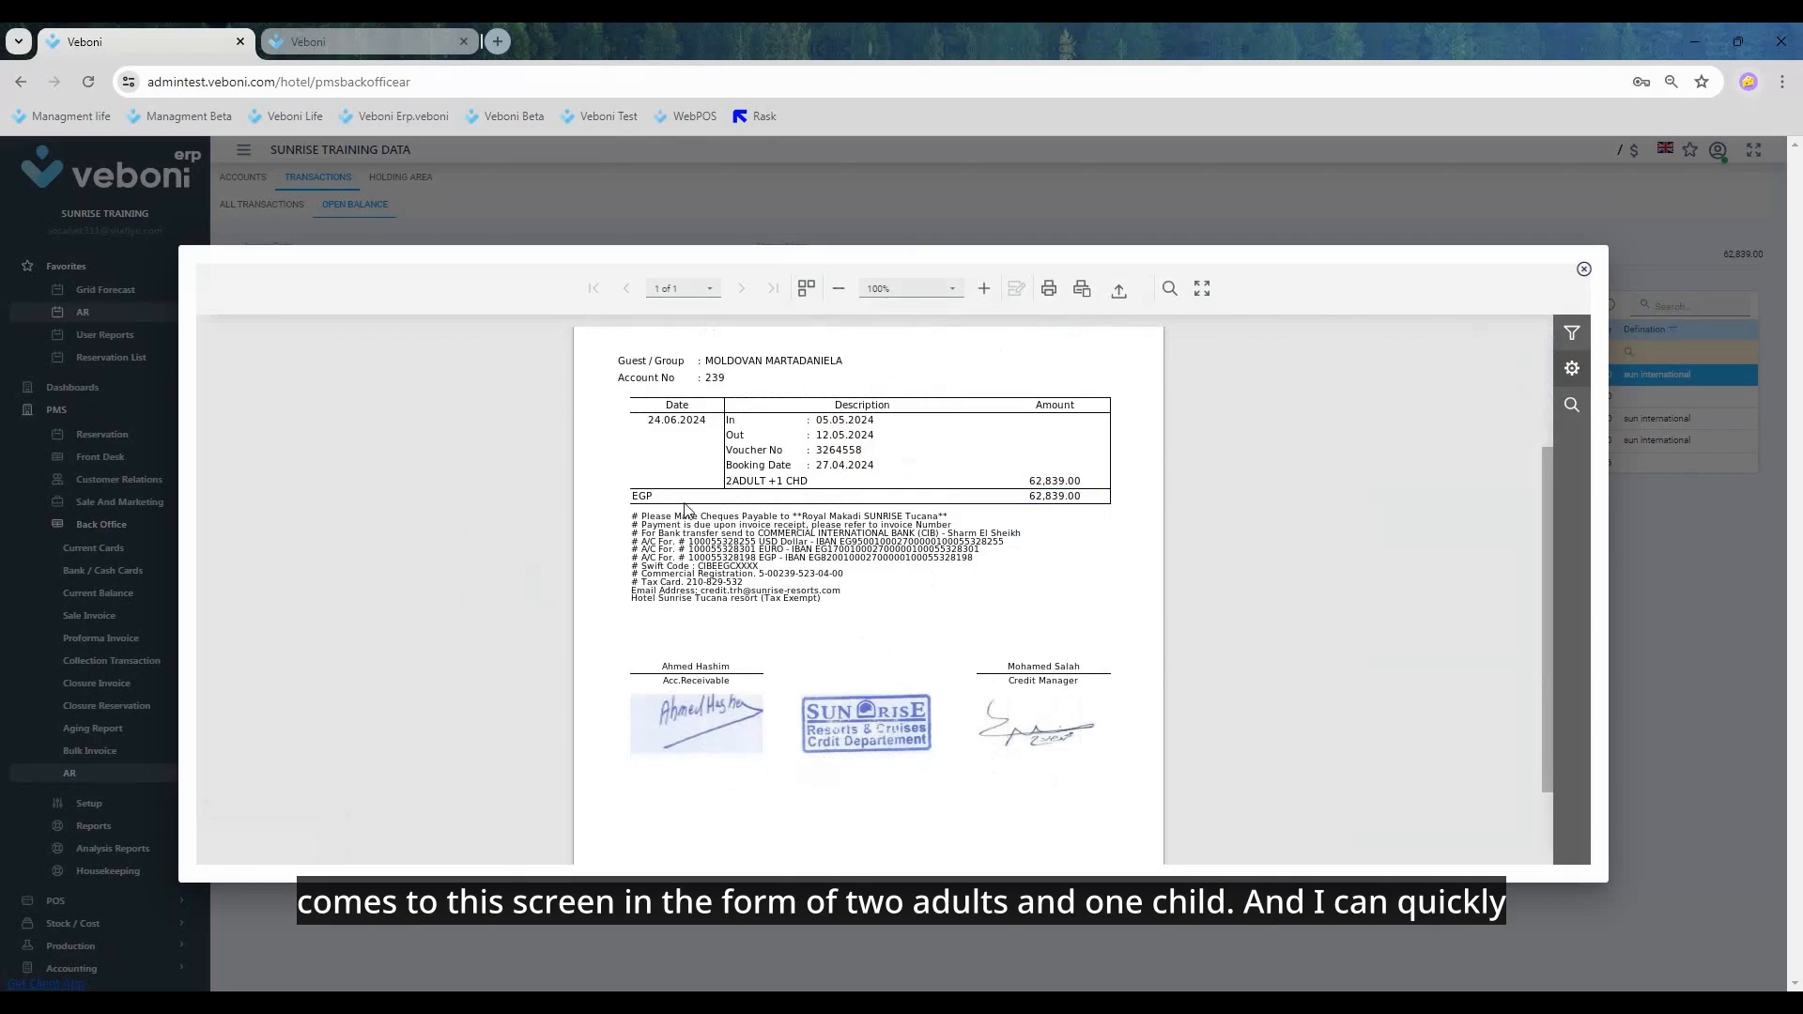
pyautogui.scroll(2, 810, 470)
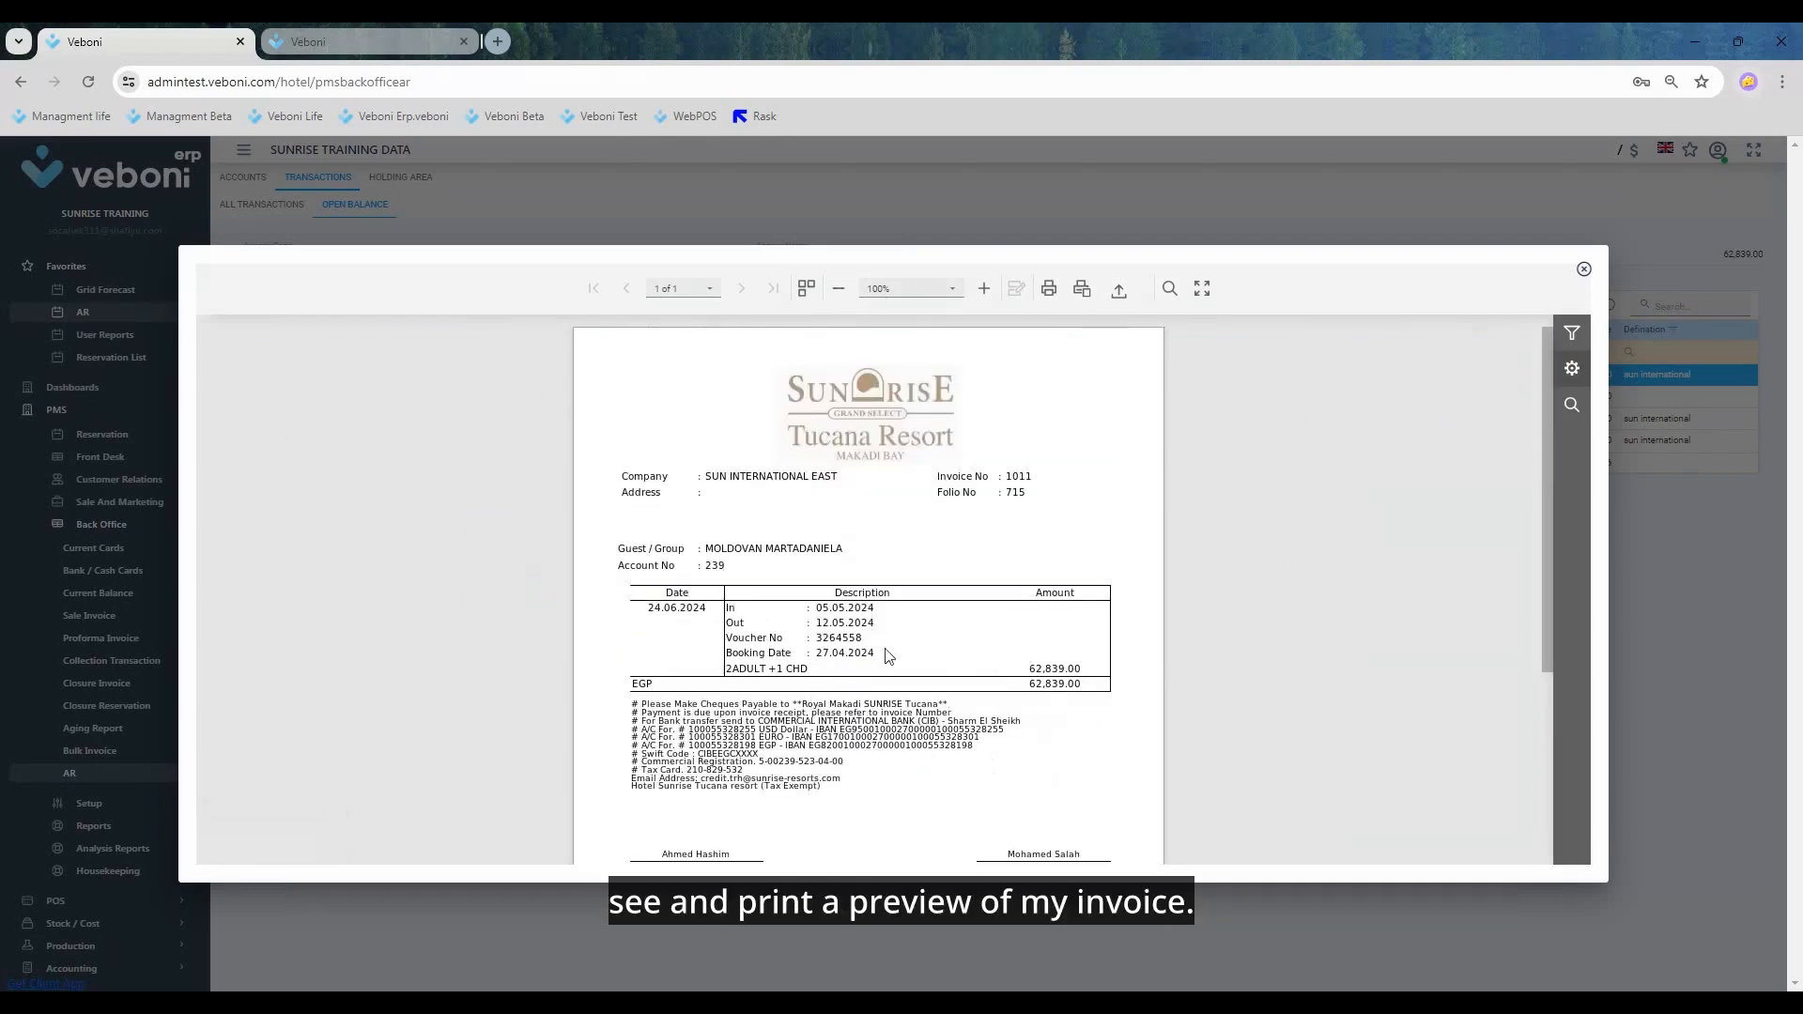
pyautogui.click(1584, 268)
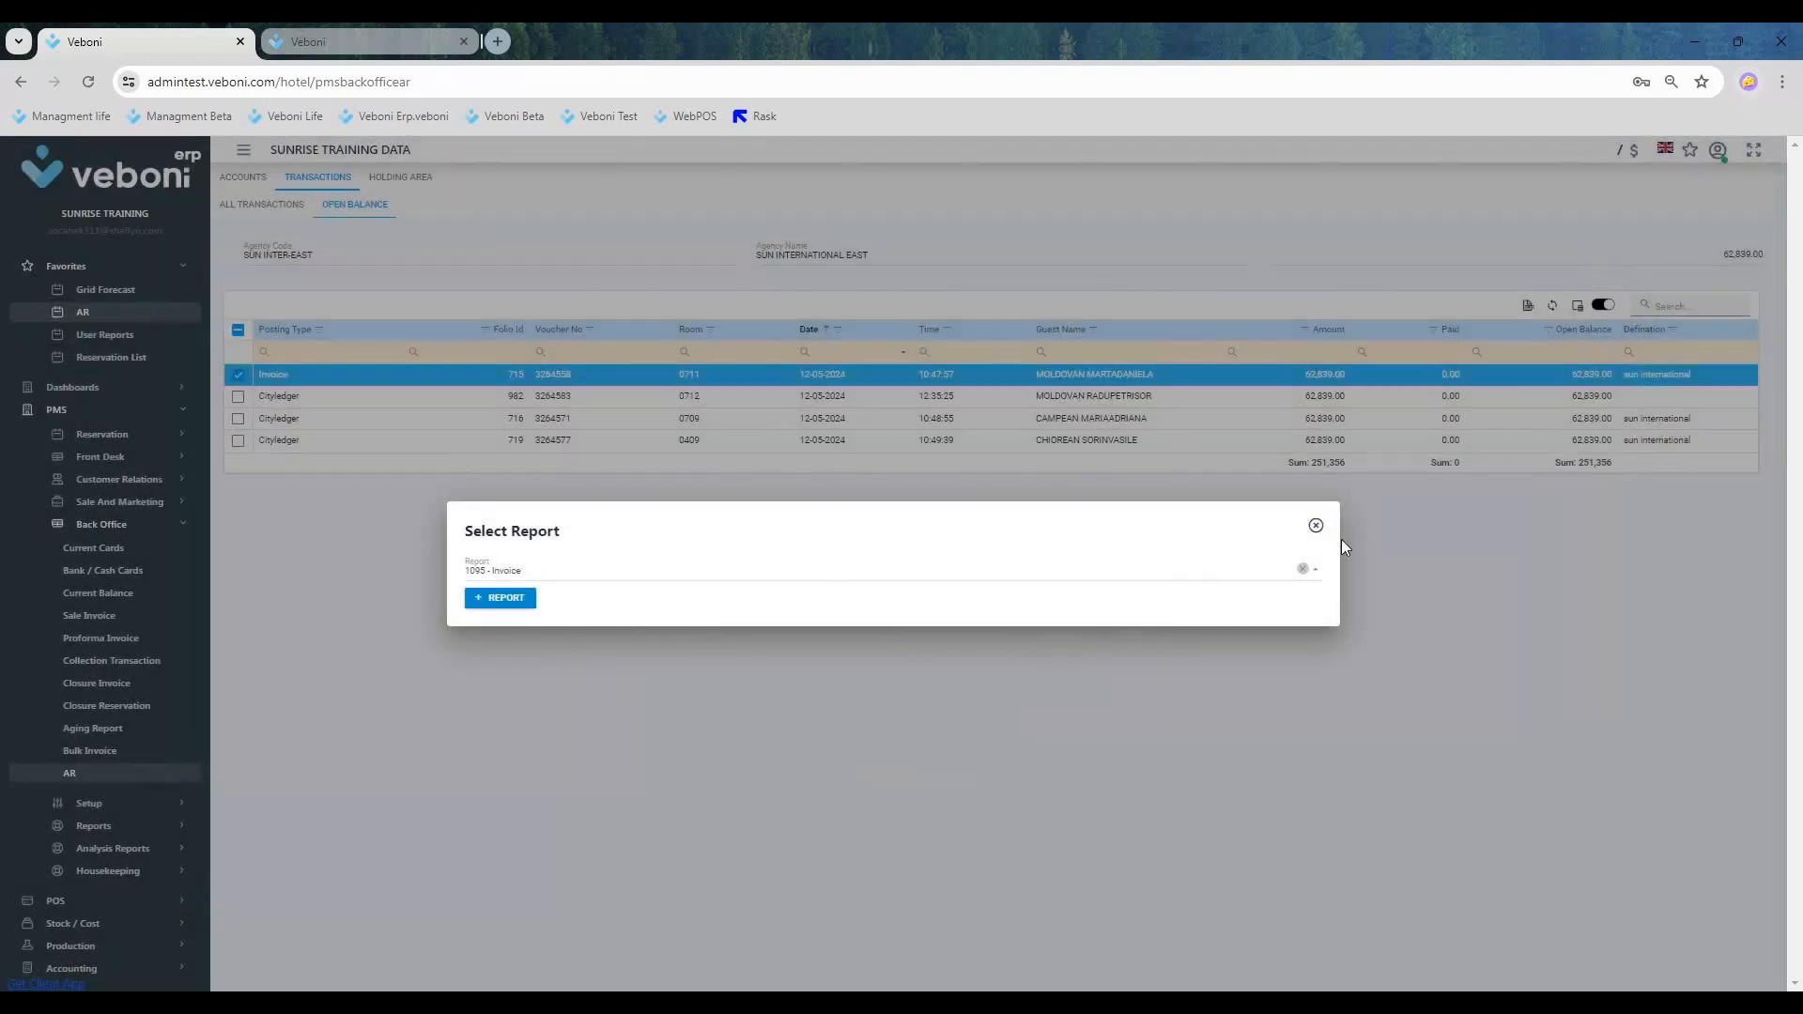
pyautogui.click(1315, 525)
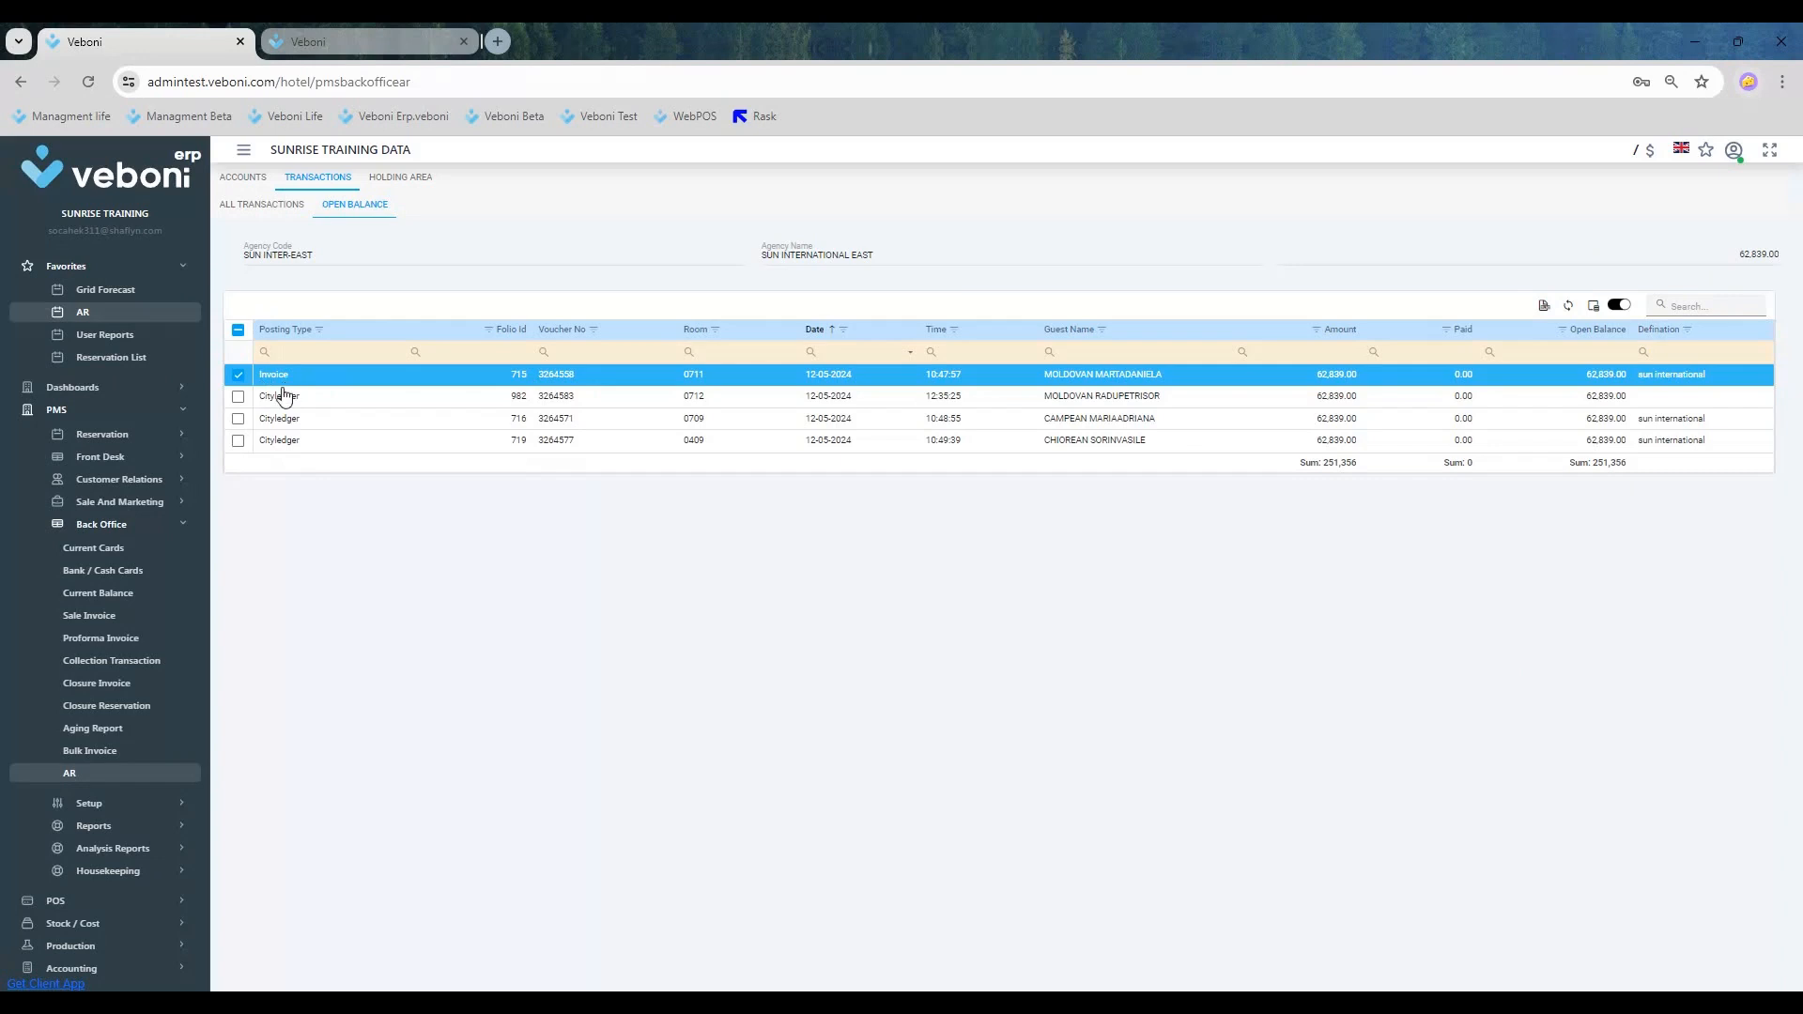
# Step: Tick the three remaining city ledger postings, untick the room 0711 invoice, and start an AR invoice from the room 0709 posting
pyautogui.click(238, 396)
pyautogui.click(237, 418)
pyautogui.click(237, 439)
pyautogui.click(238, 375)
pyautogui.rightClick(312, 420)
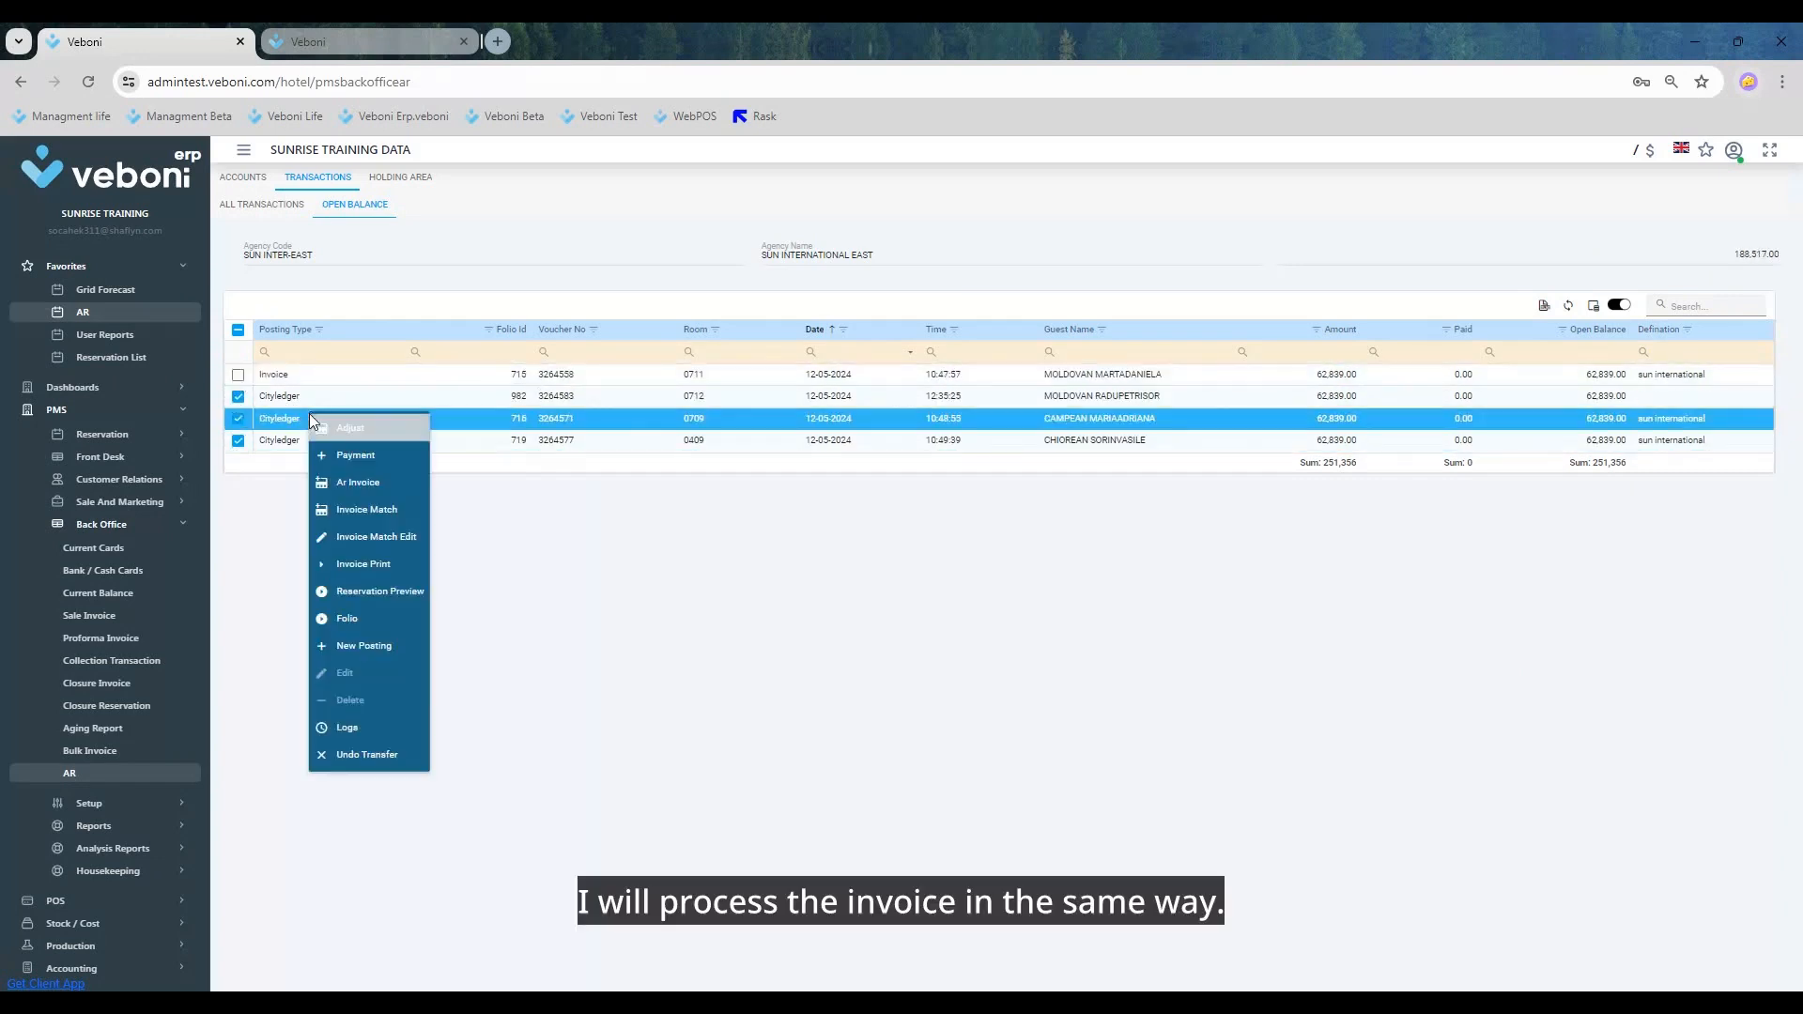
pyautogui.click(363, 481)
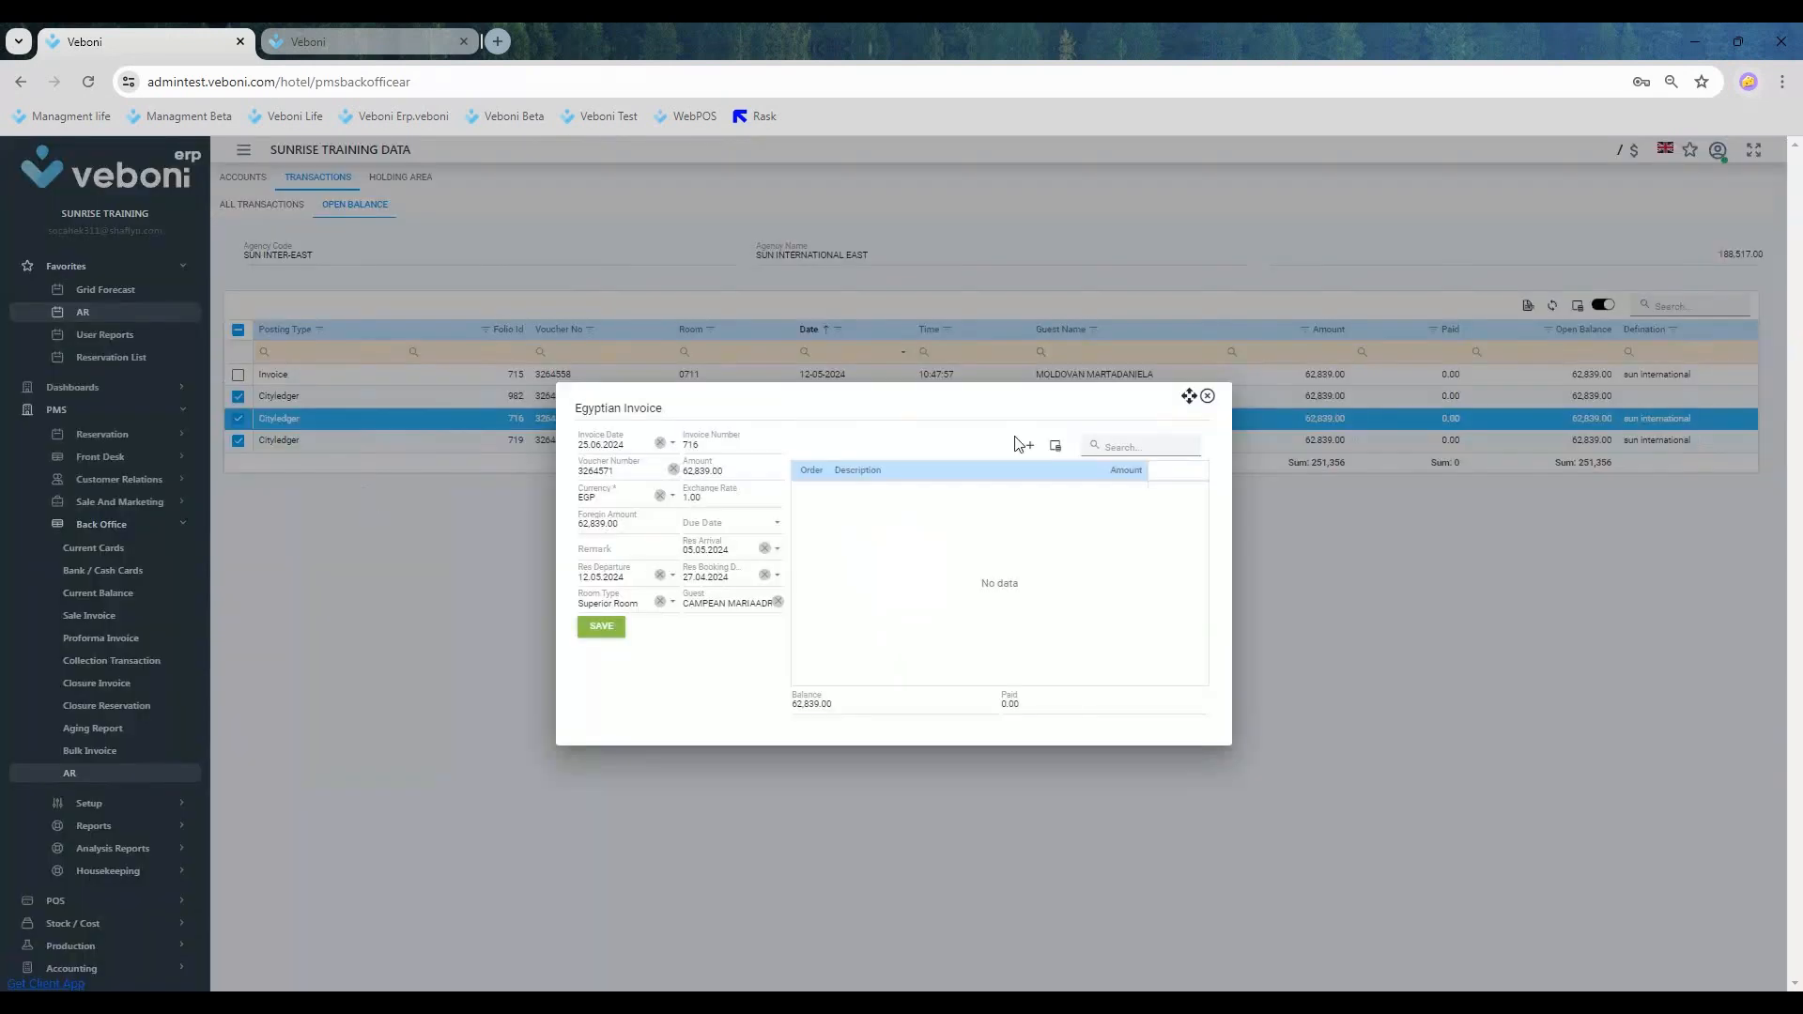
# Step: Add a detail line to the room 0709 invoice with the description DENEME and the amount 62,839.00
pyautogui.doubleClick(975, 431)
pyautogui.click(751, 473)
pyautogui.moveTo(749, 473); pyautogui.dragTo(689, 474)
pyautogui.click(1030, 445)
pyautogui.write('D')
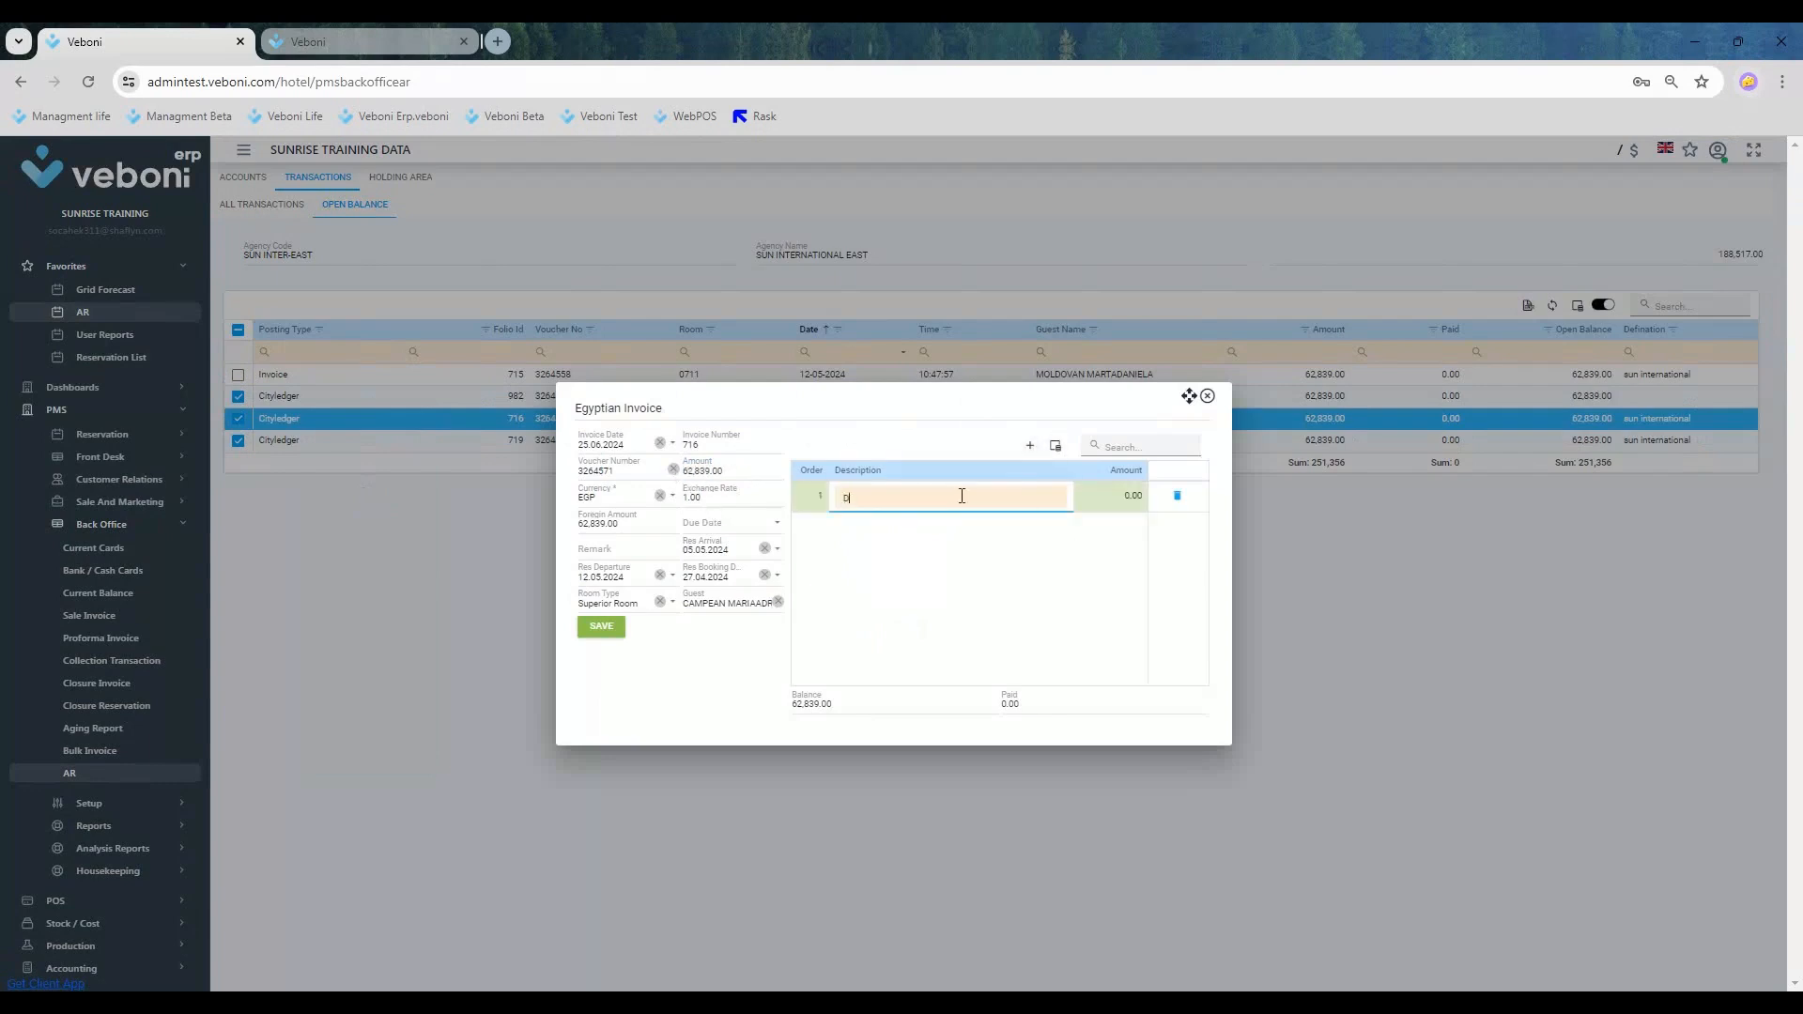
pyautogui.write('ENEME')
pyautogui.press('Tab')
pyautogui.write('62839')
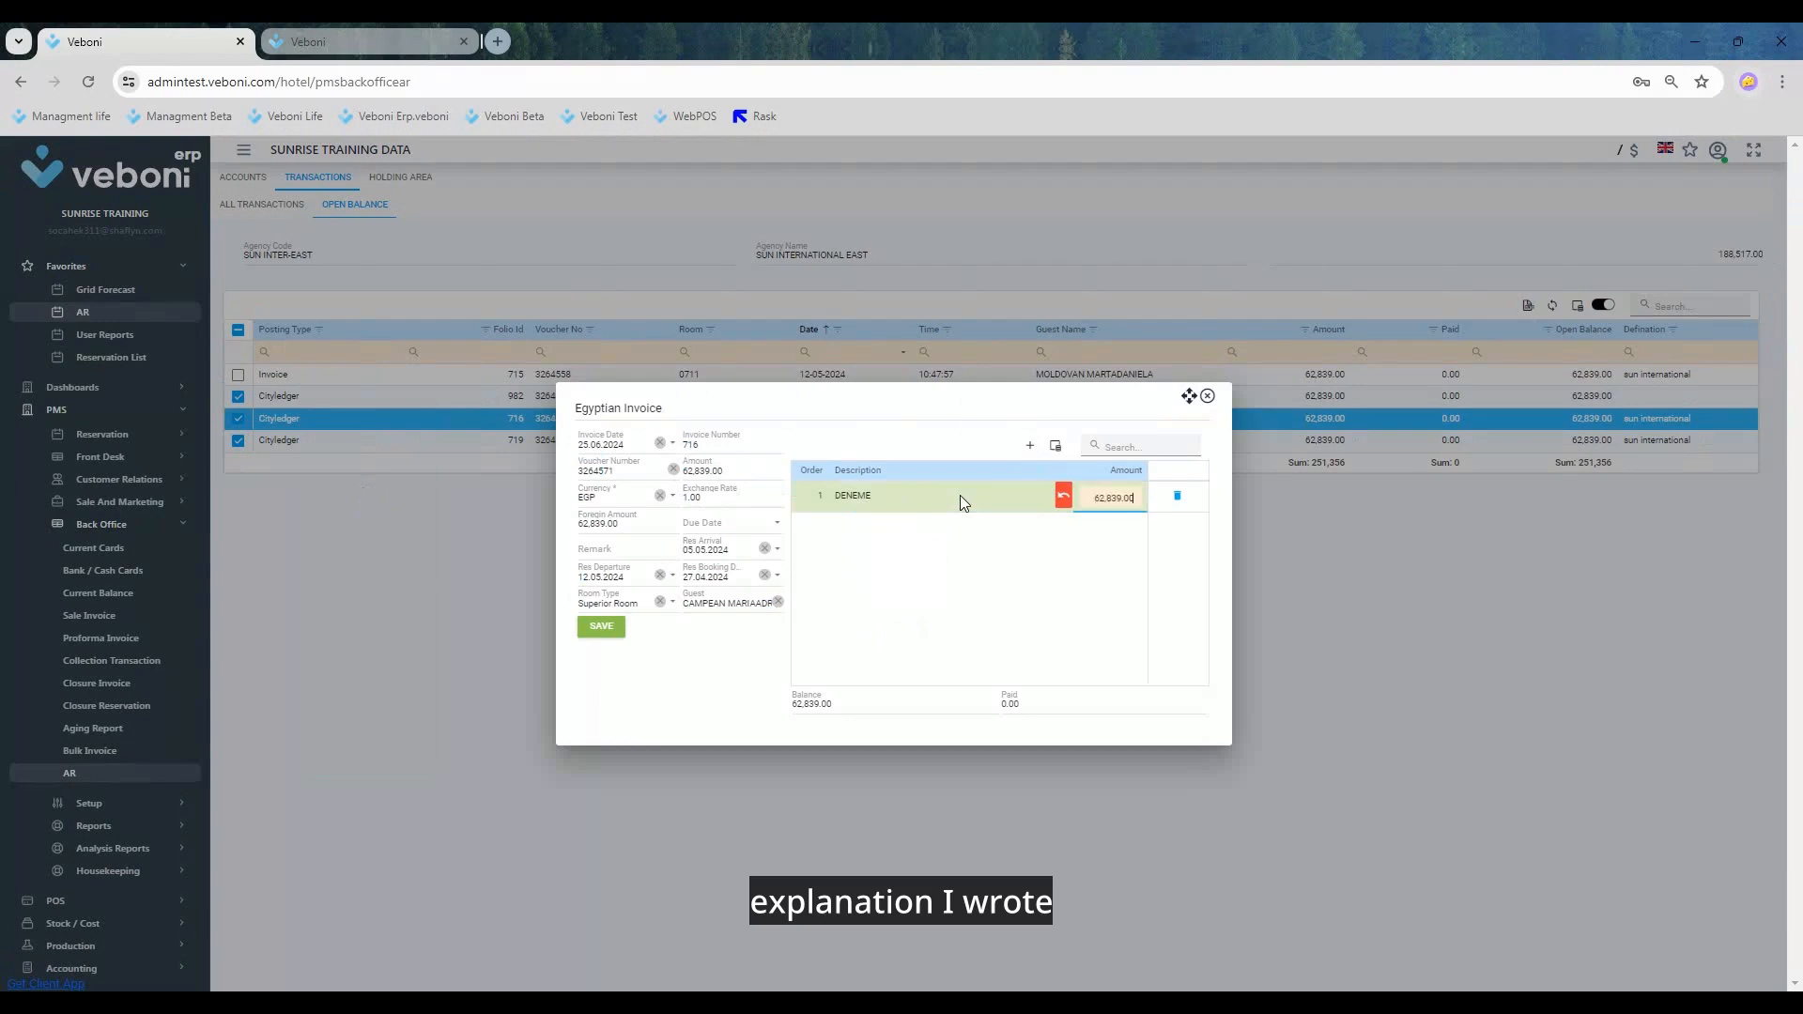
pyautogui.click(835, 610)
# Step: Enter DENEME as the invoice's remark, save the invoice, and close the report selection without generating a report
pyautogui.click(612, 552)
pyautogui.write('DENEME')
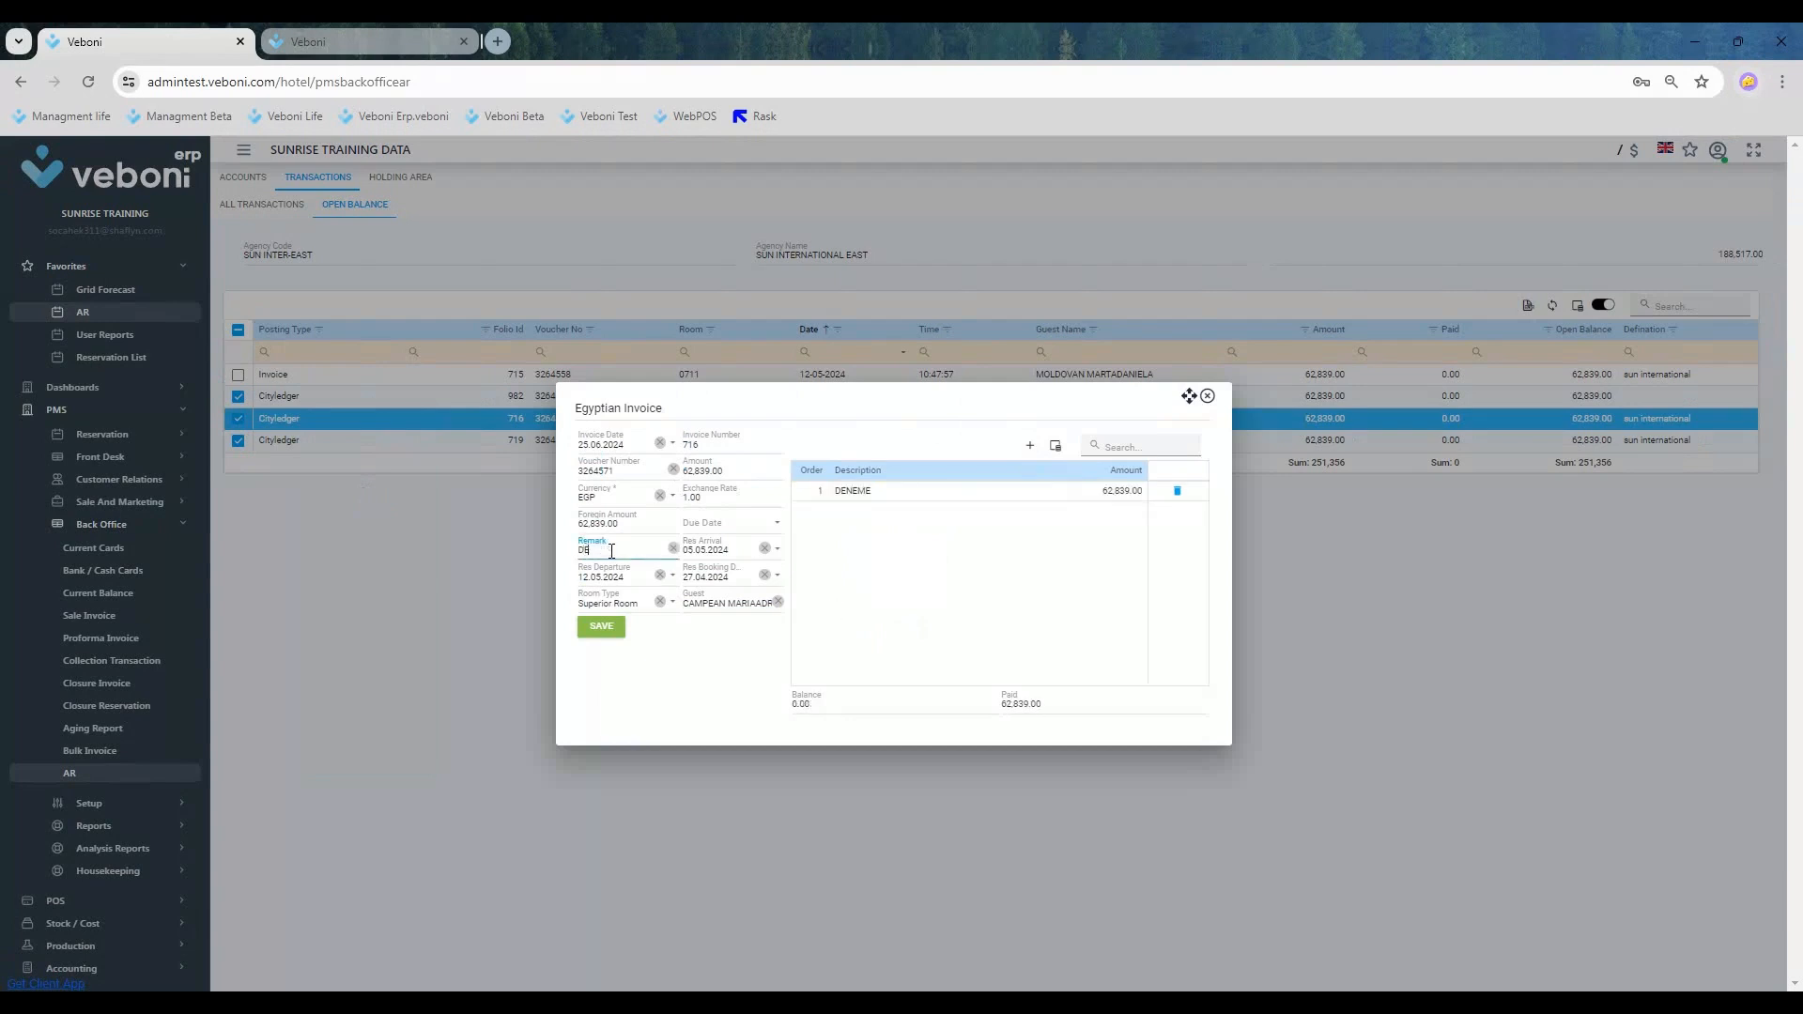
pyautogui.press('Tab')
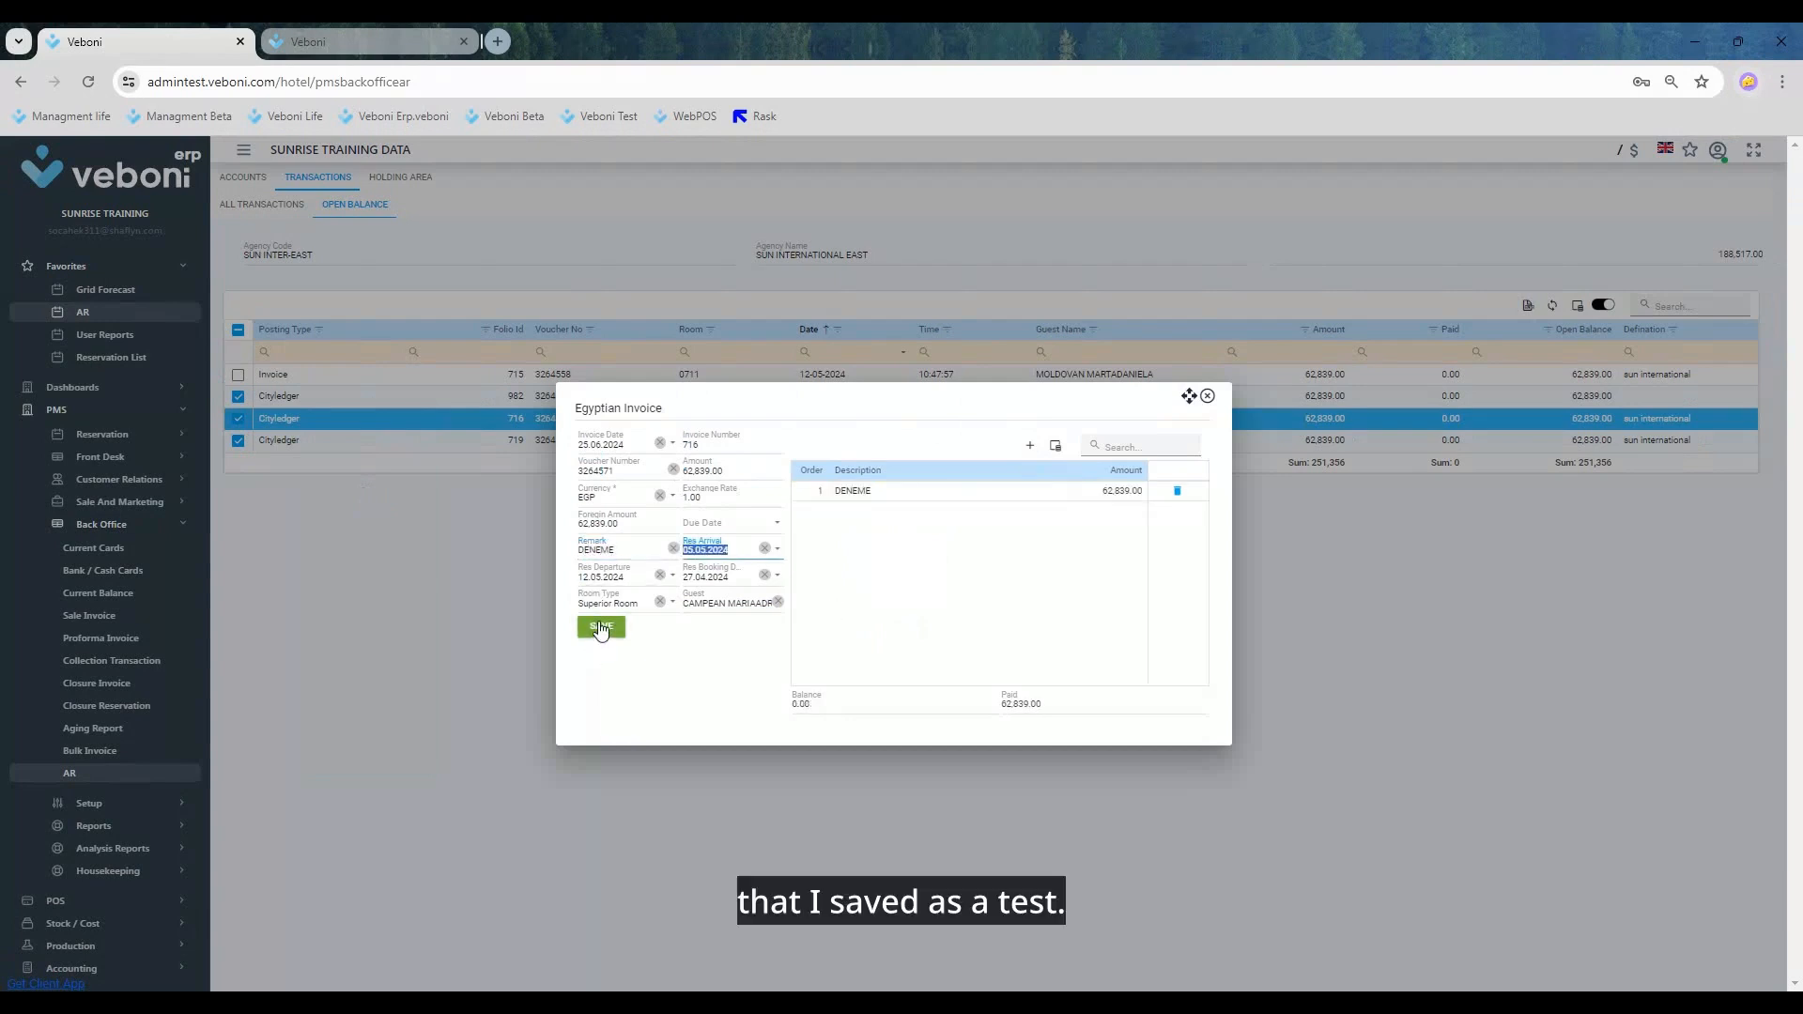
pyautogui.click(601, 626)
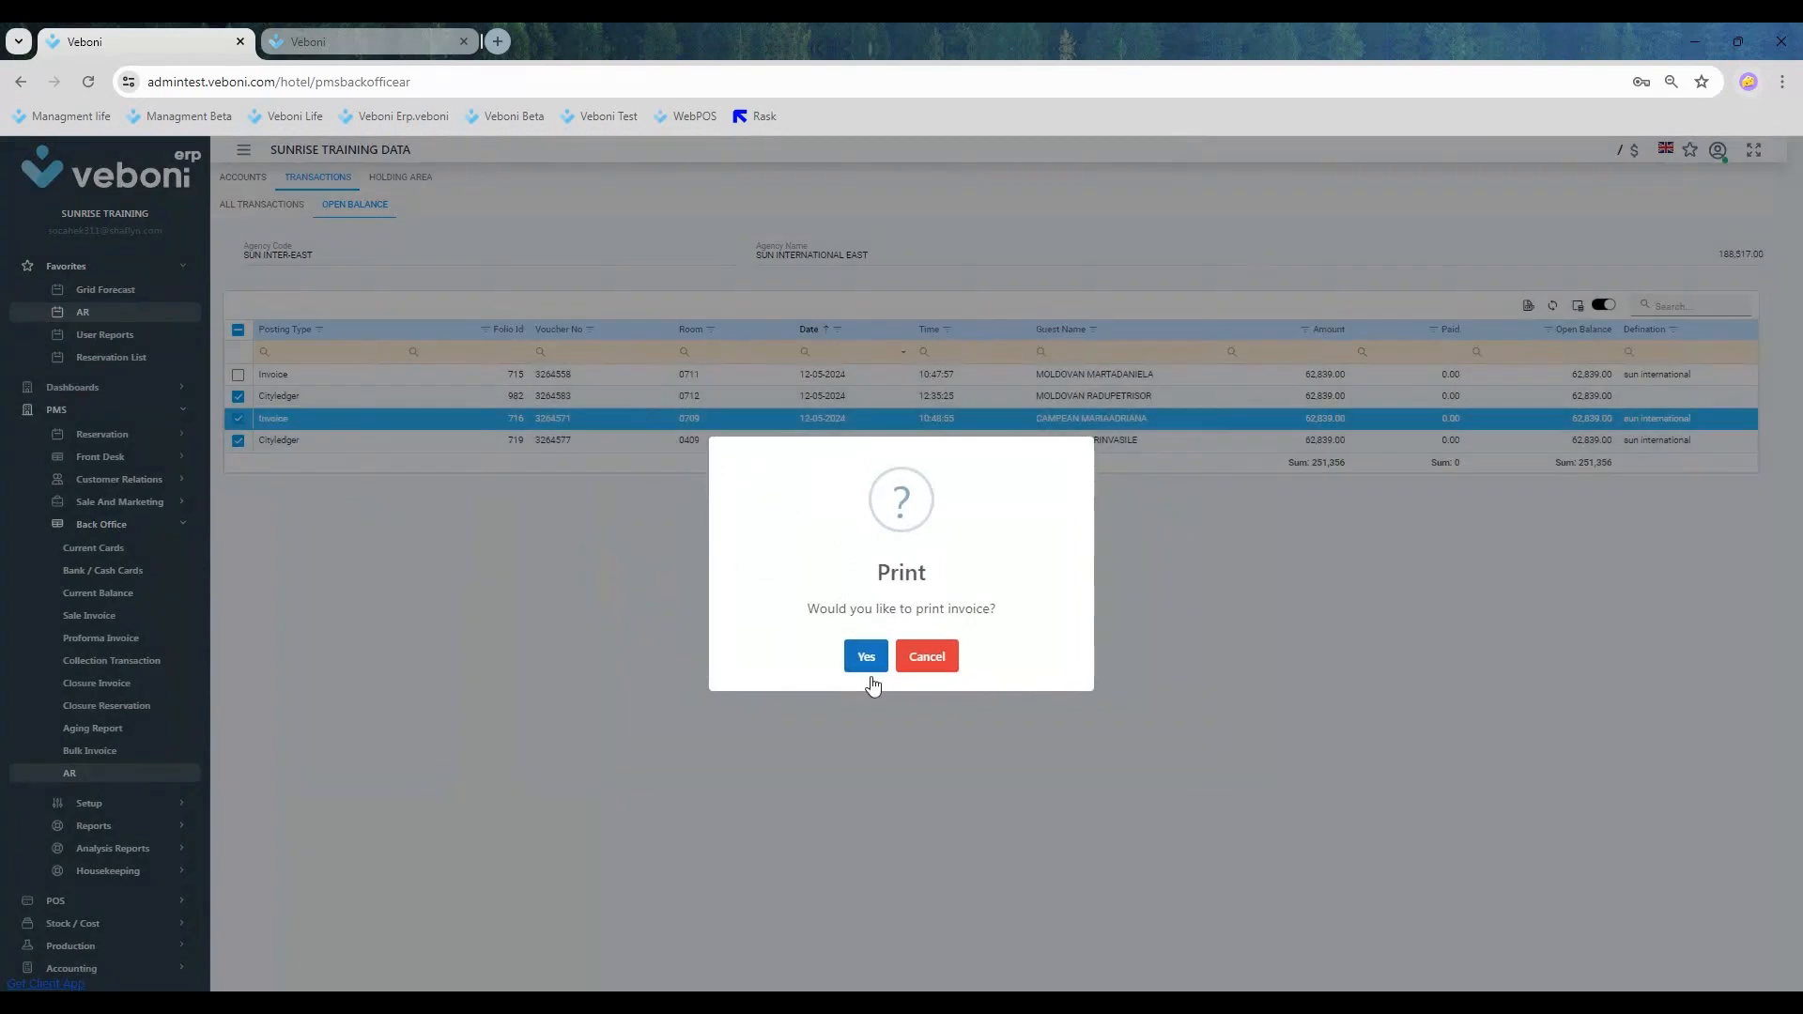
pyautogui.click(860, 657)
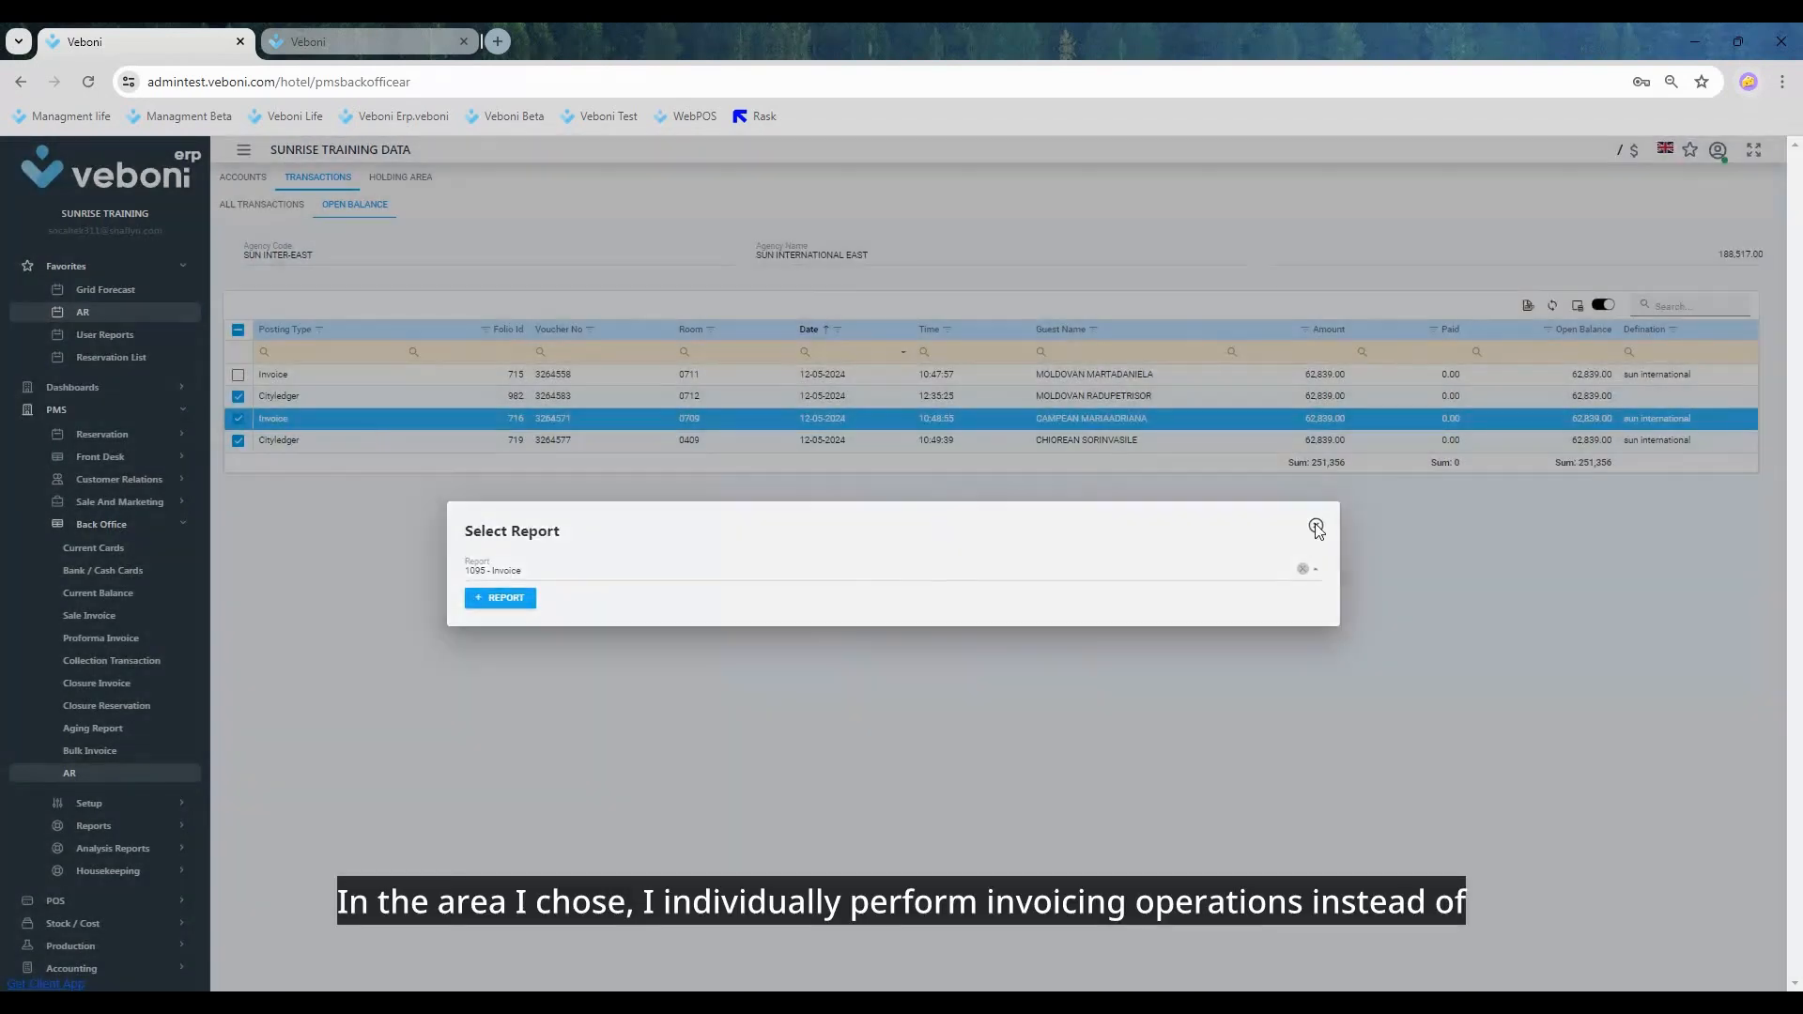
pyautogui.click(1307, 525)
# Step: Untick the three selected postings for rooms 0712, 0409 and 0709
pyautogui.click(239, 397)
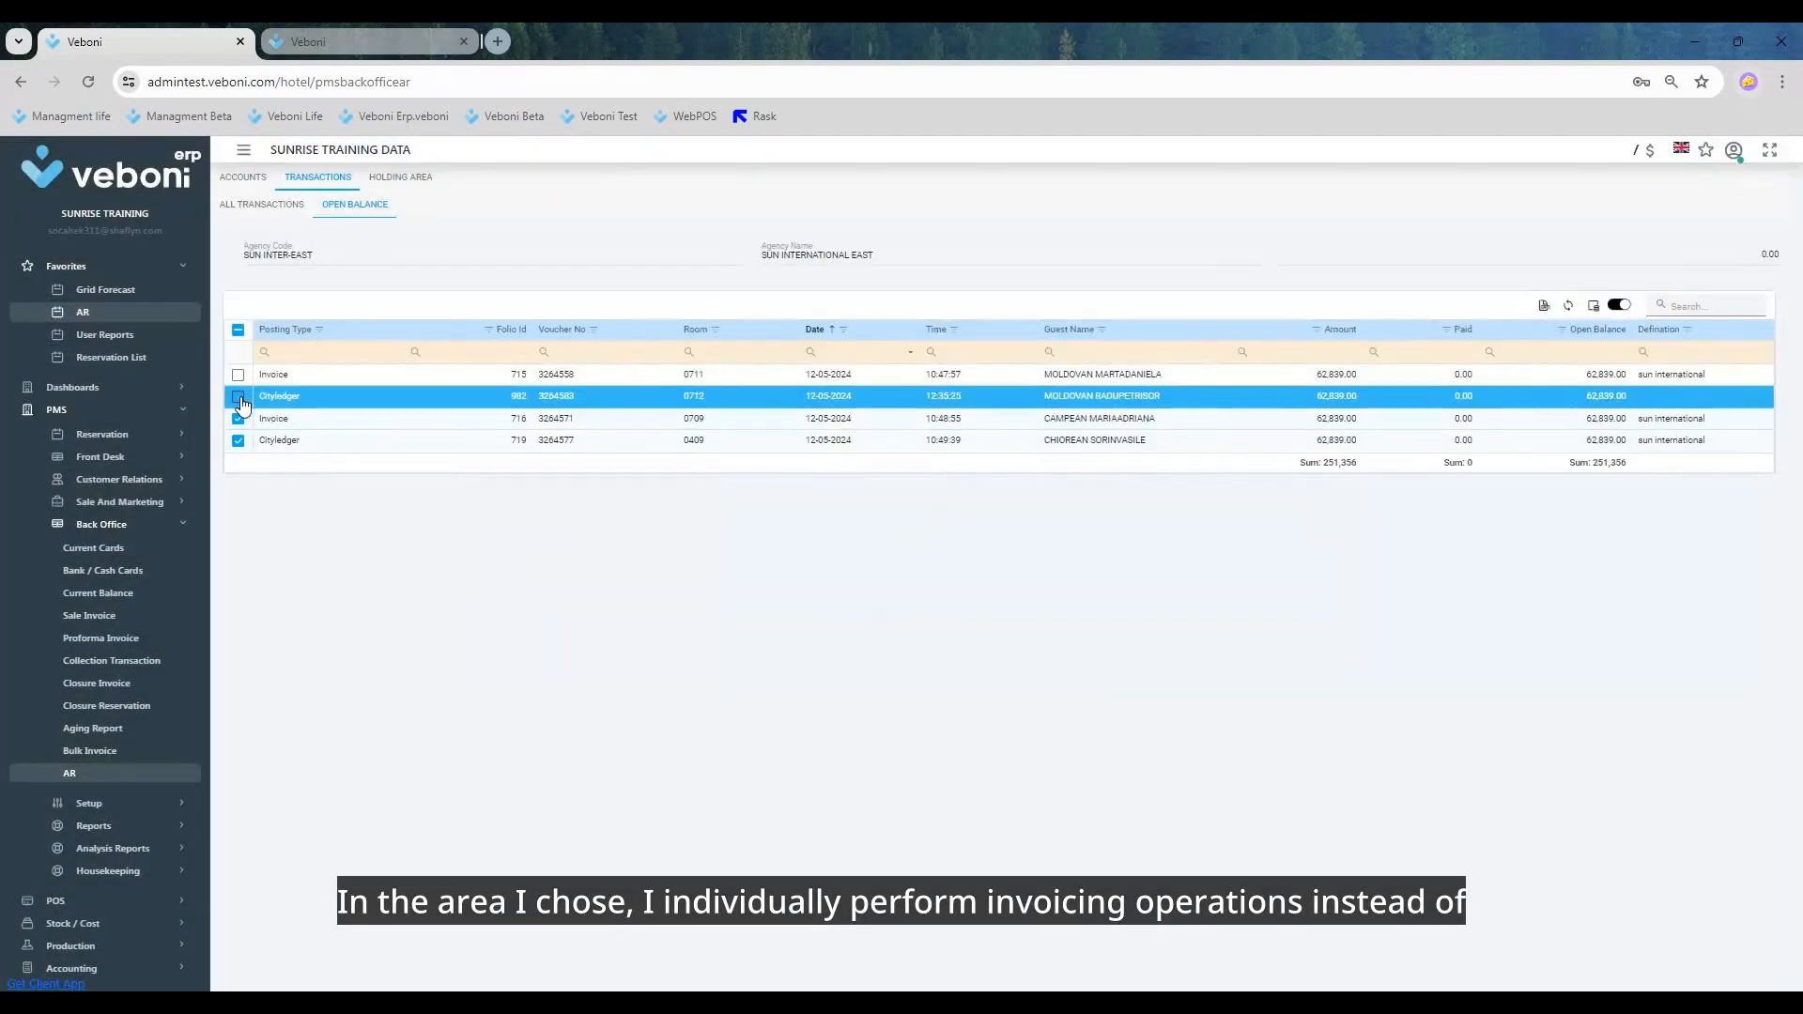
pyautogui.click(239, 440)
pyautogui.click(239, 418)
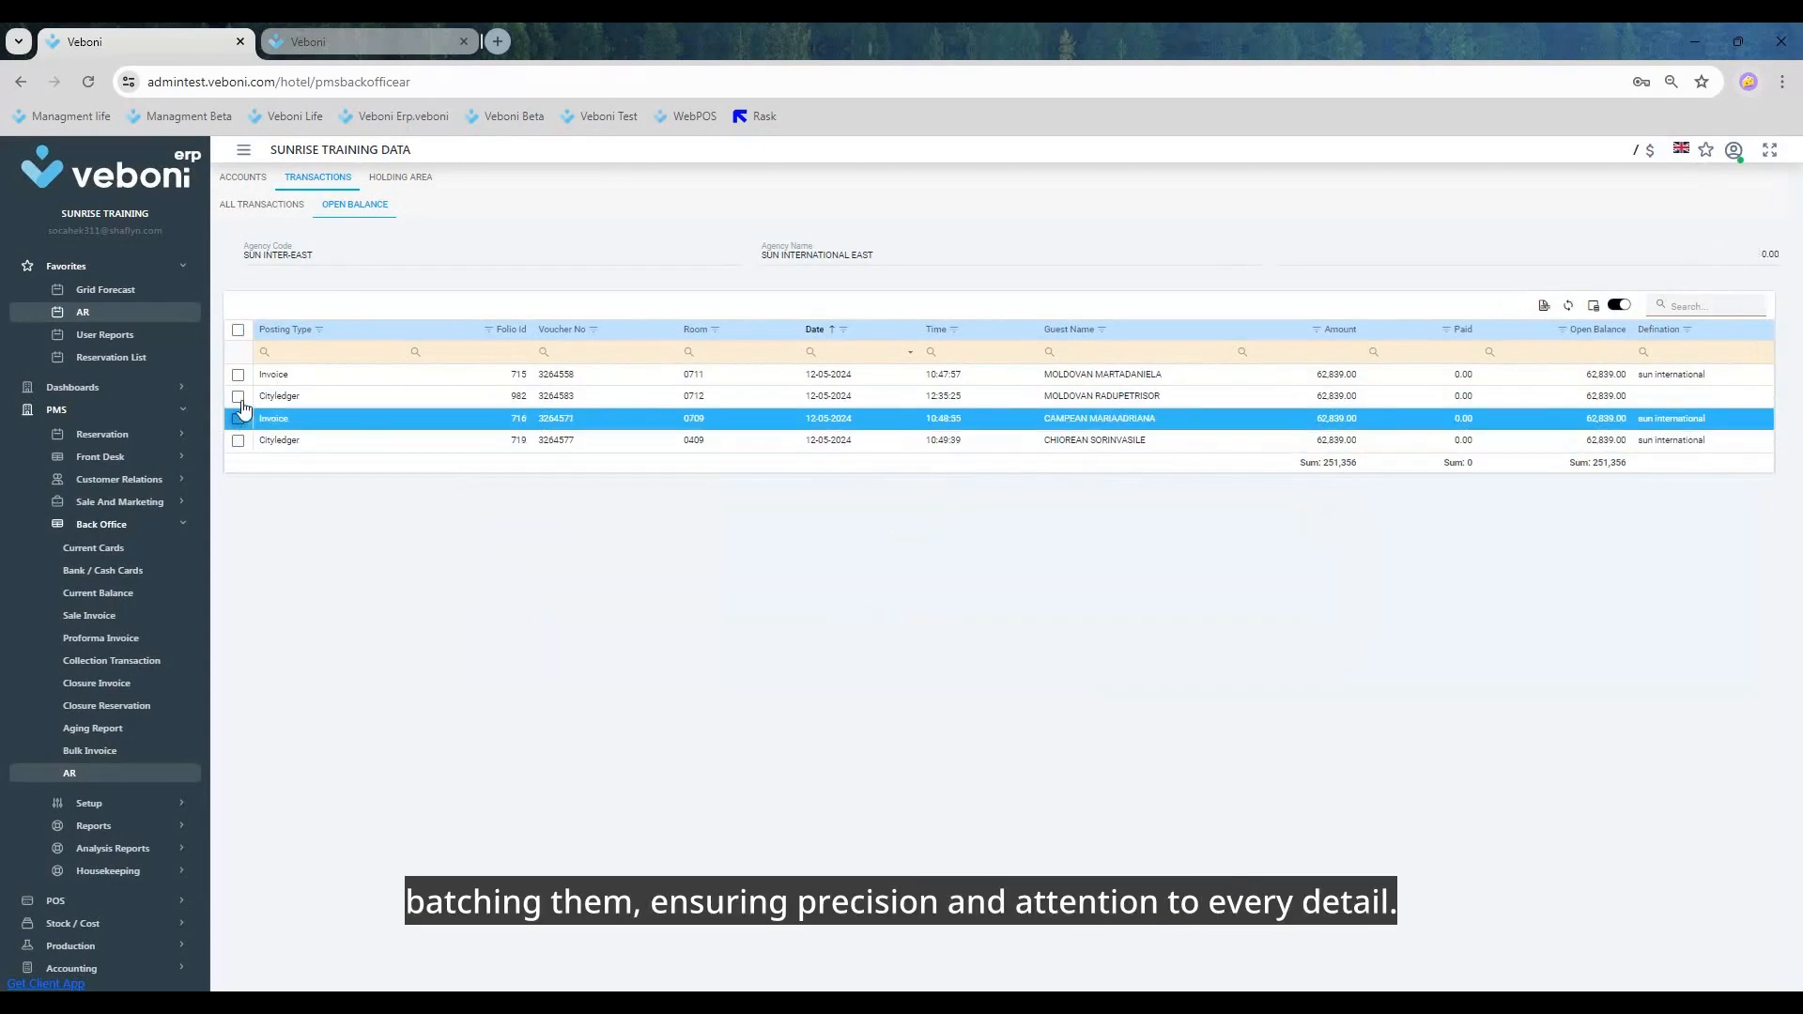
# Step: Try to run Invoice Match on the room 0712 city ledger posting
pyautogui.click(267, 398)
pyautogui.rightClick(284, 404)
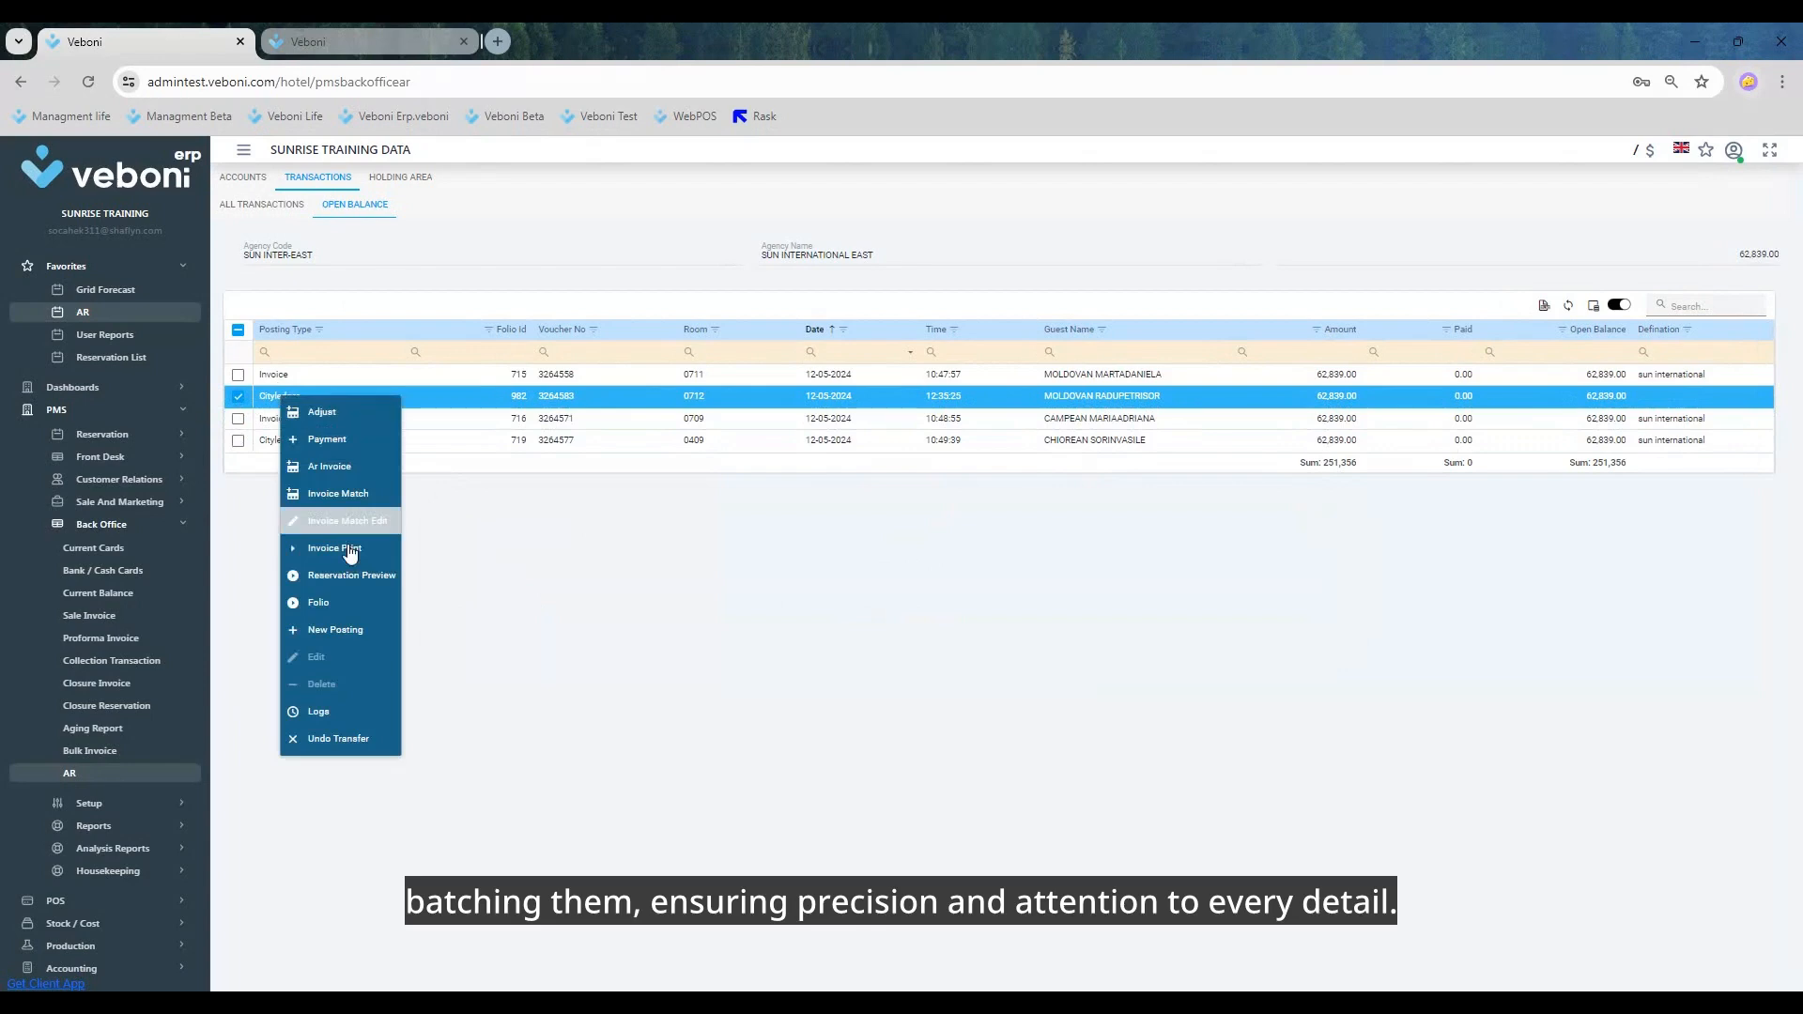
pyautogui.click(340, 507)
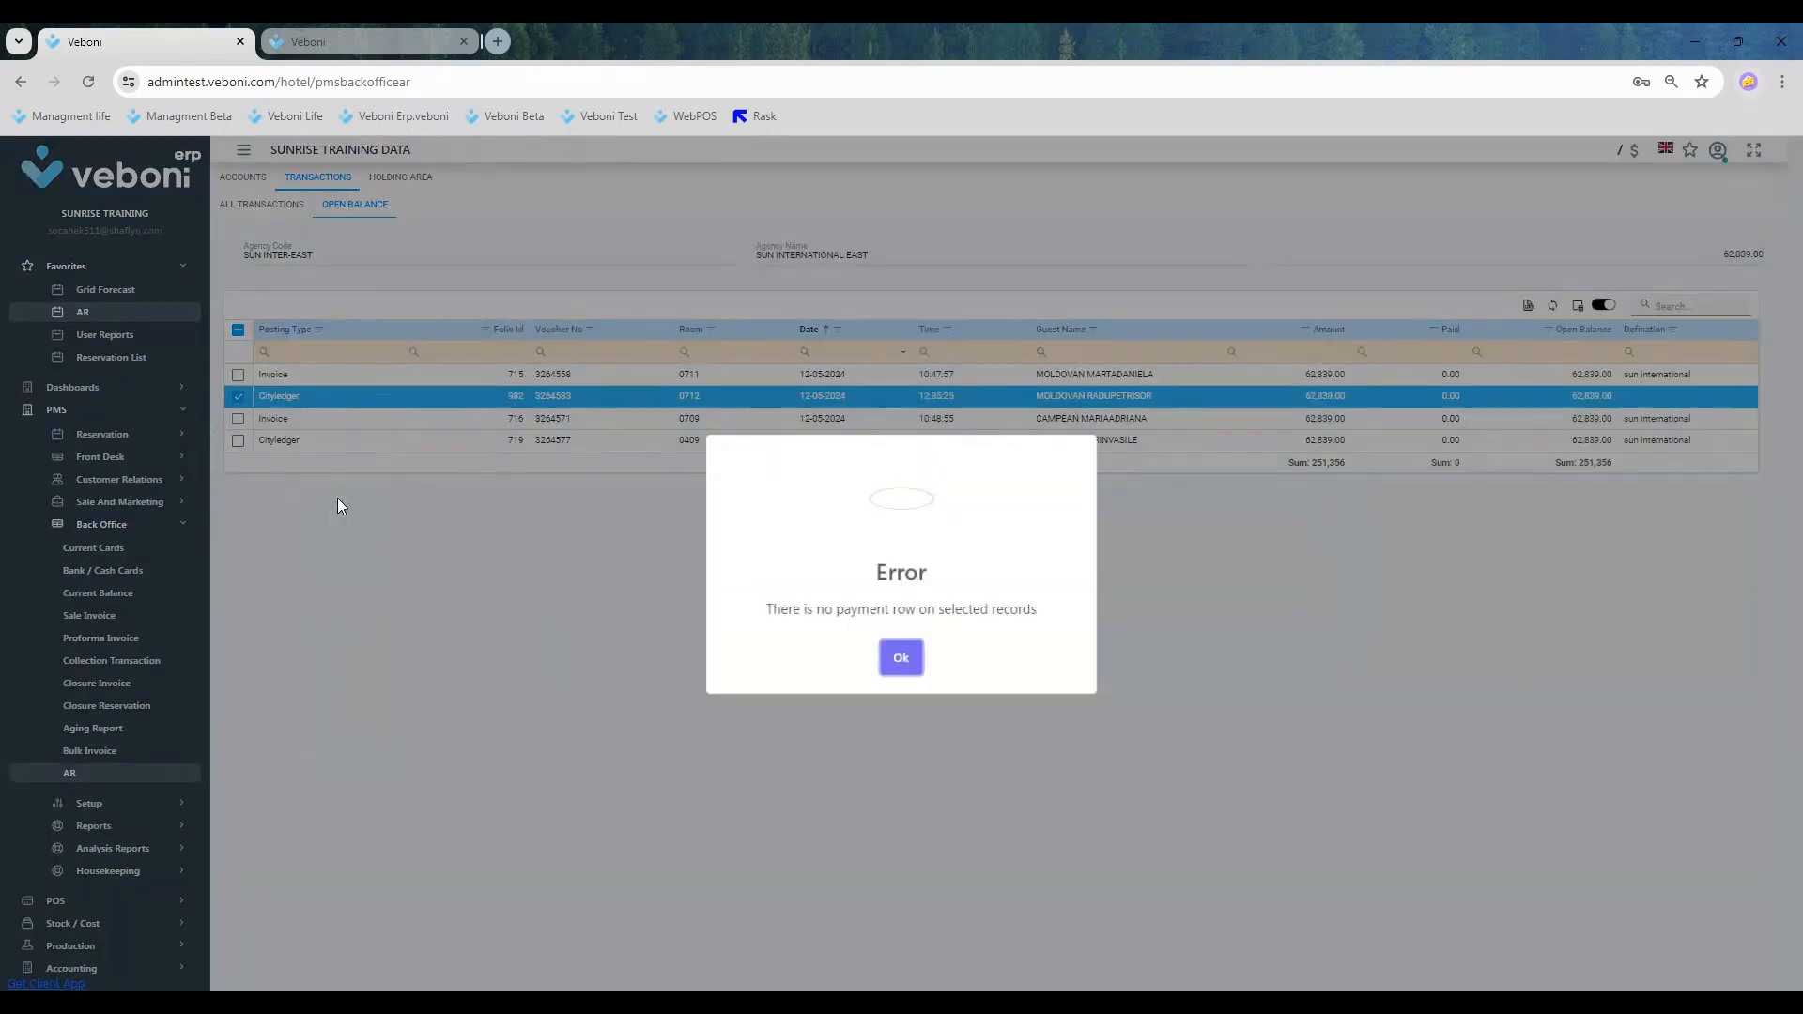
pyautogui.click(901, 655)
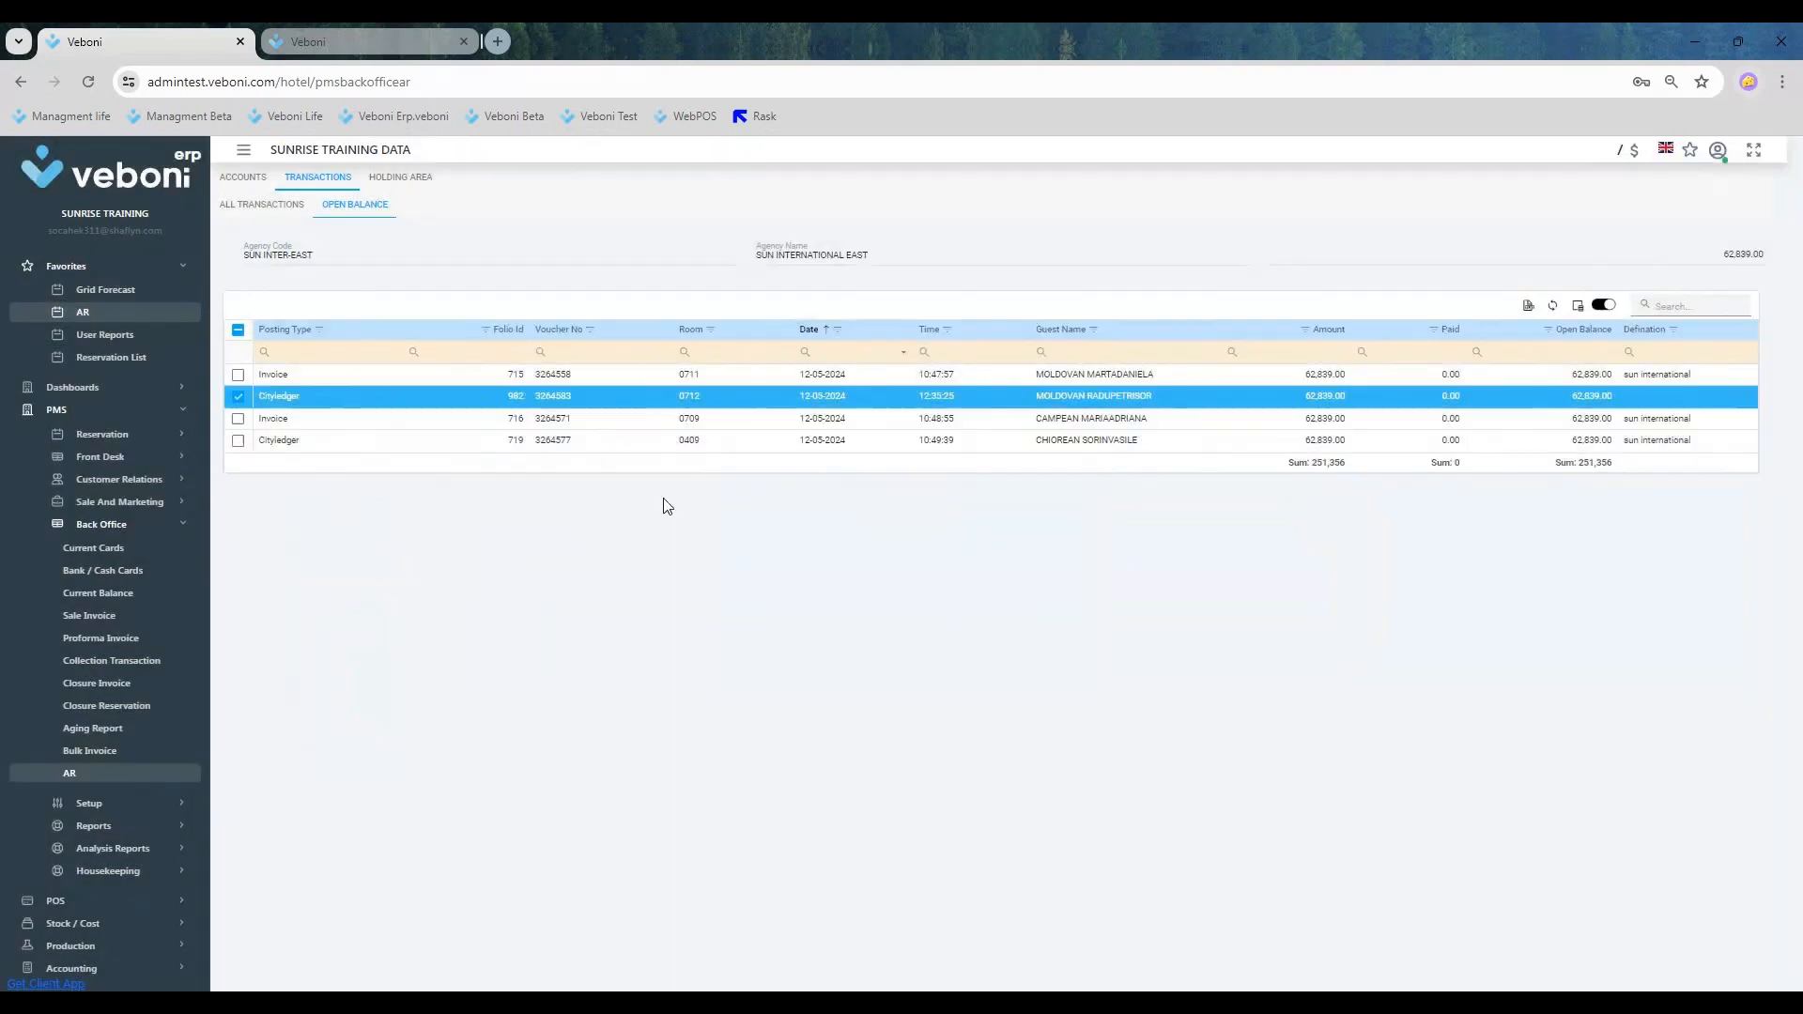
pyautogui.click(238, 396)
# Step: Sort the open balance postings by posting type and check the two invoice rows
pyautogui.click(278, 330)
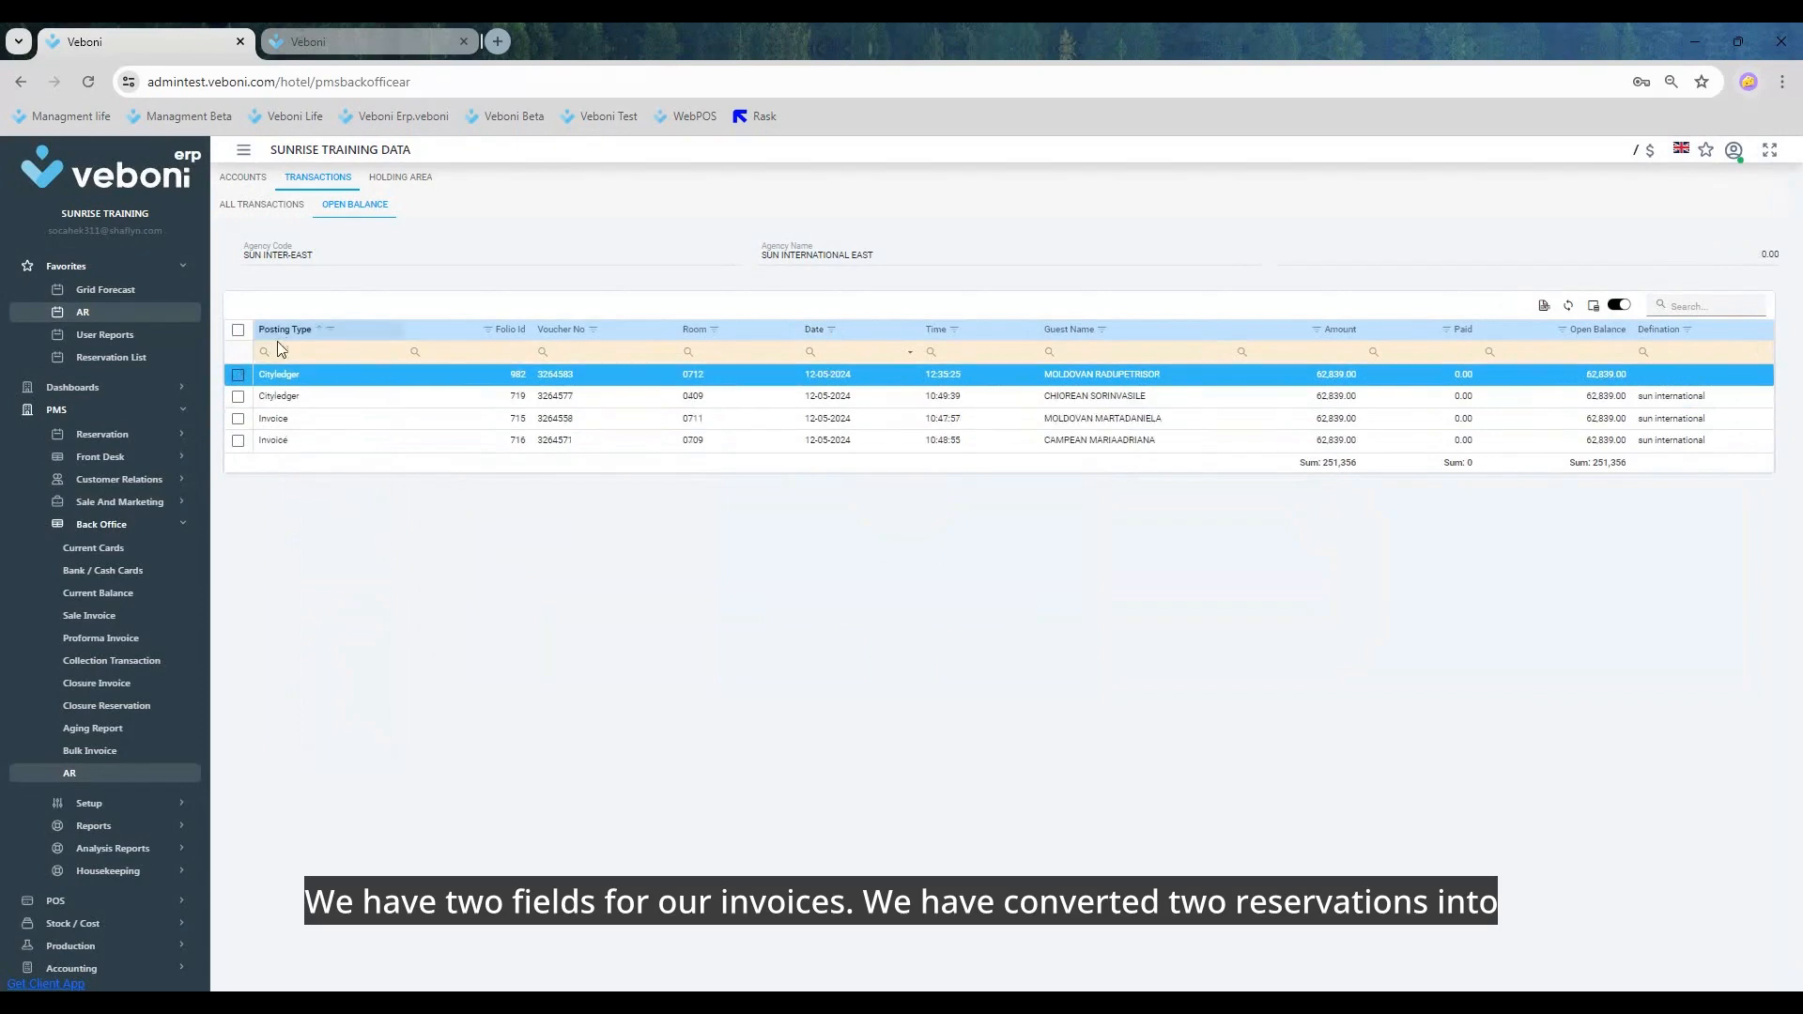
pyautogui.click(292, 418)
pyautogui.click(297, 439)
pyautogui.click(303, 418)
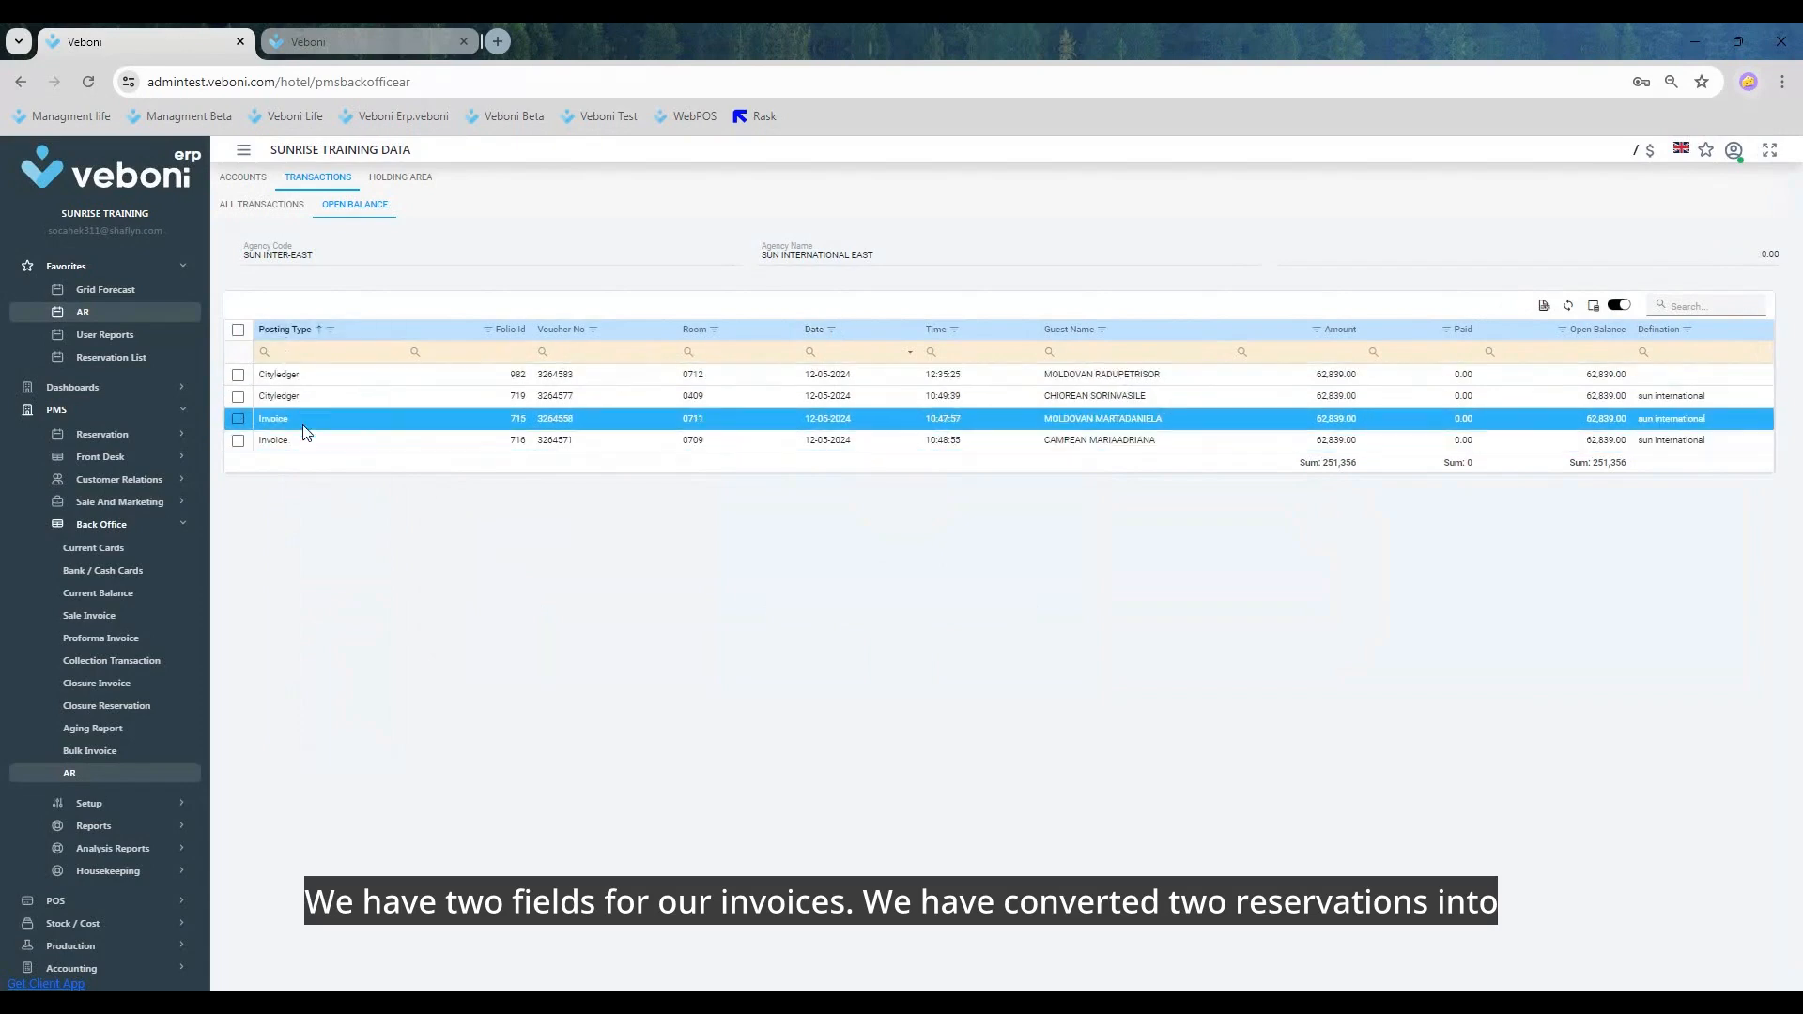
# Step: Start a payment from the room 0709 invoice and choose A/R bank transfer as its department
pyautogui.click(301, 438)
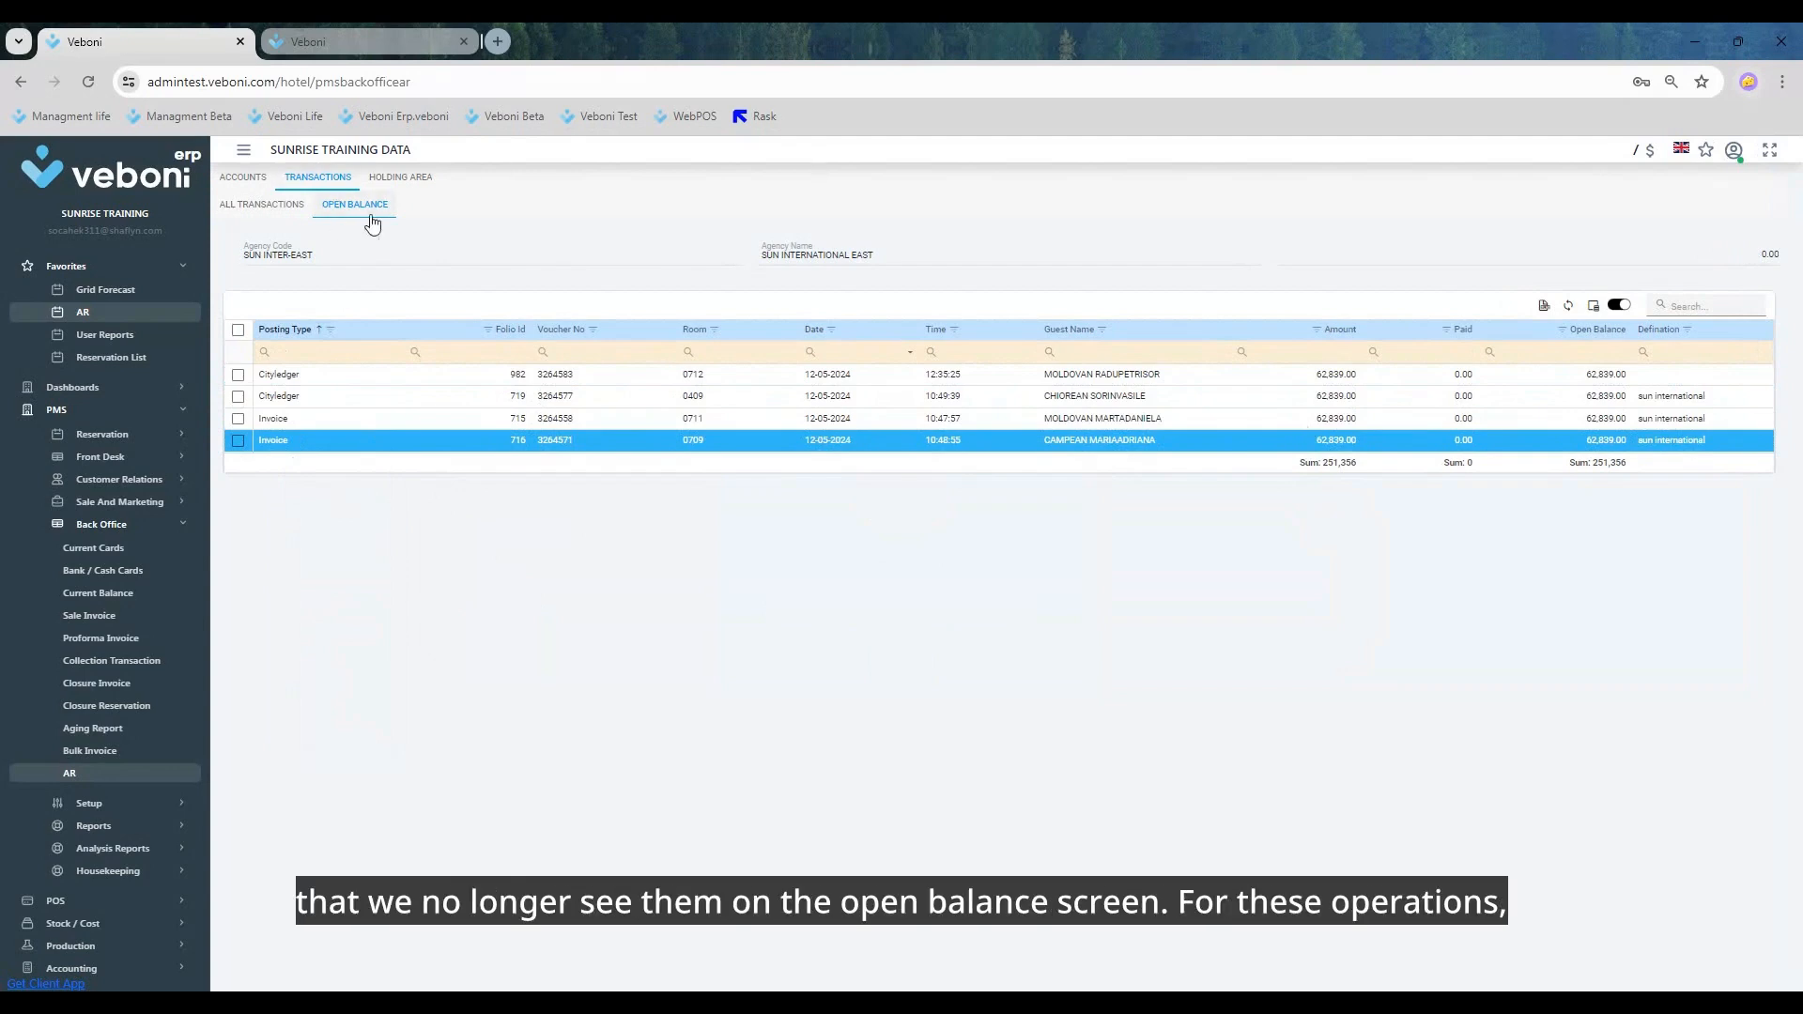
pyautogui.rightClick(451, 442)
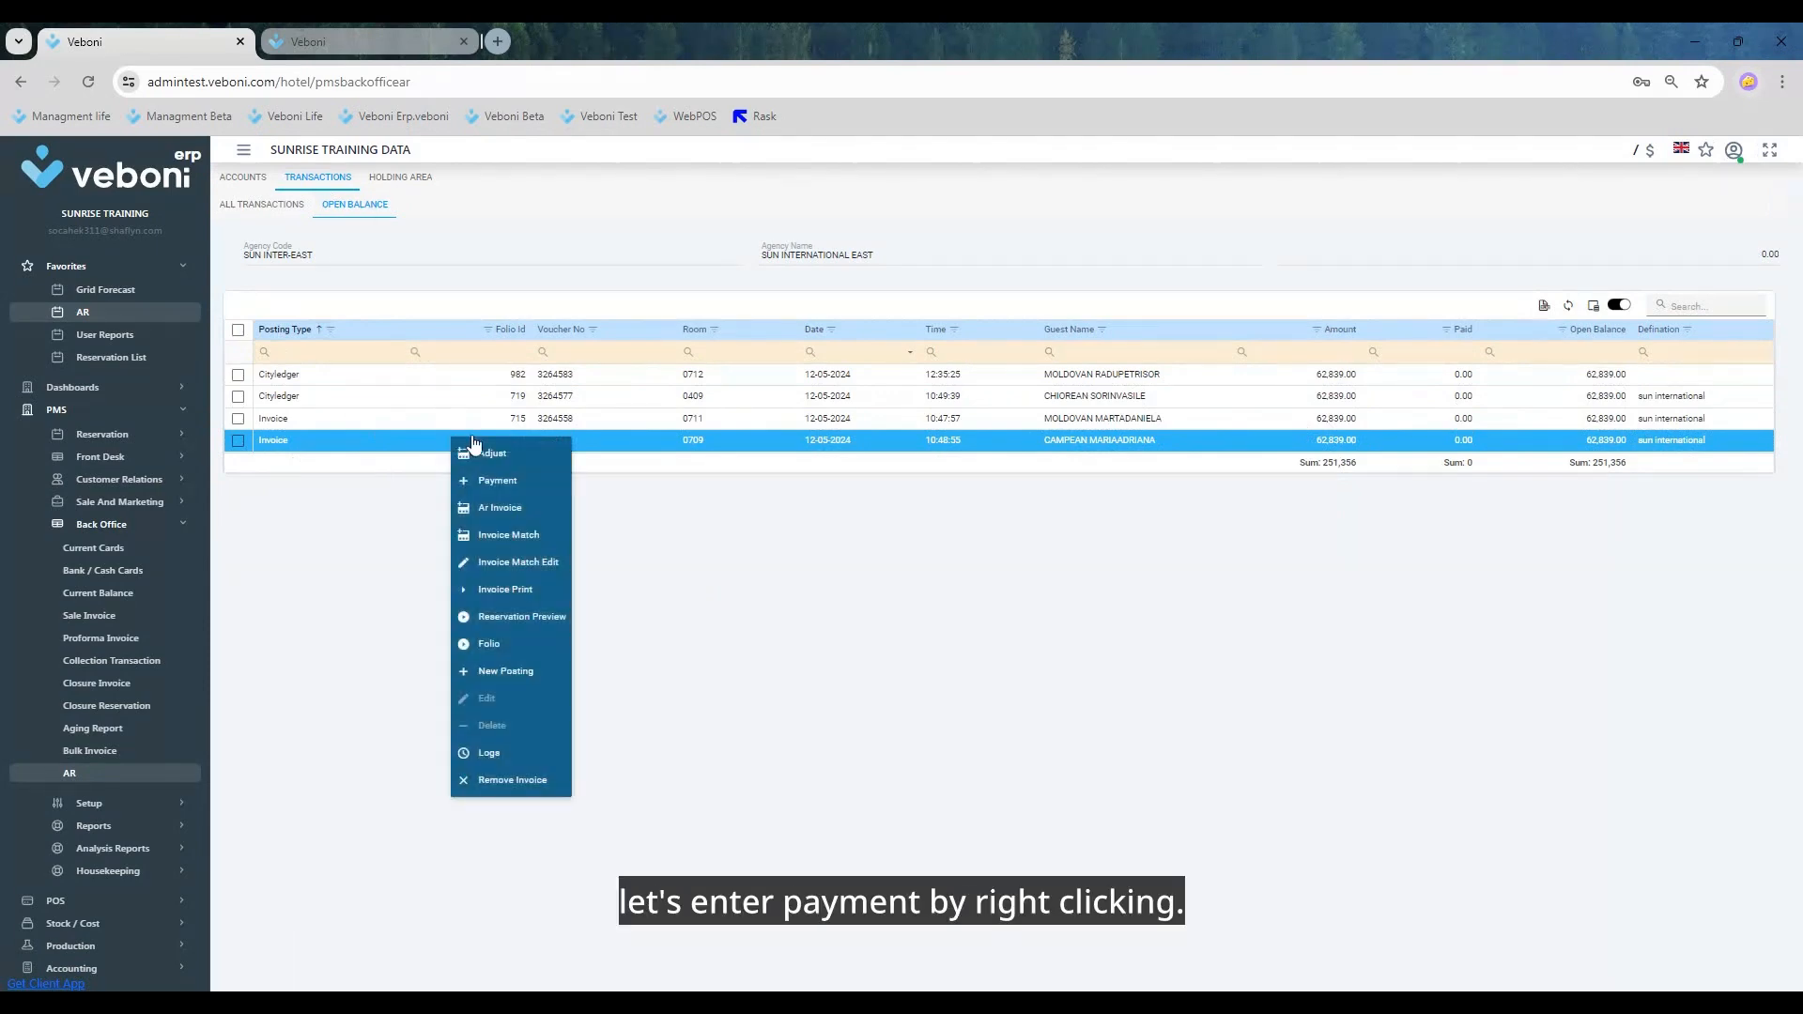
pyautogui.click(522, 483)
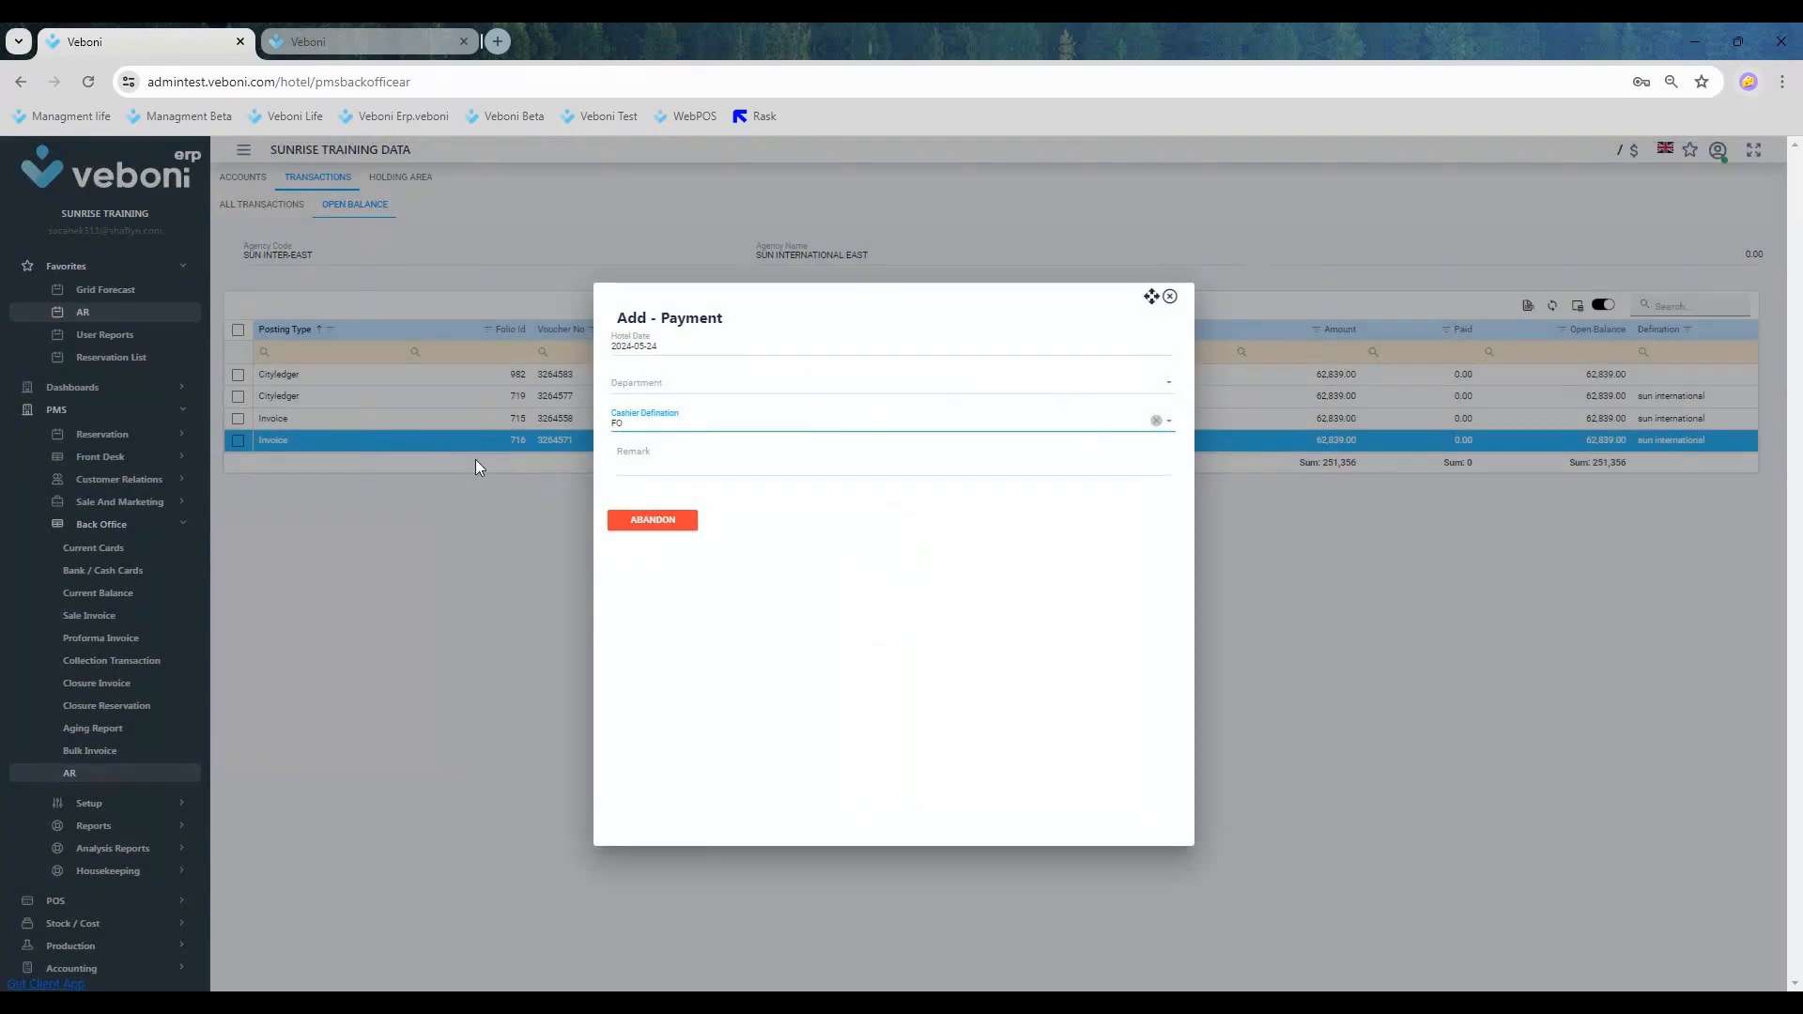
pyautogui.click(676, 387)
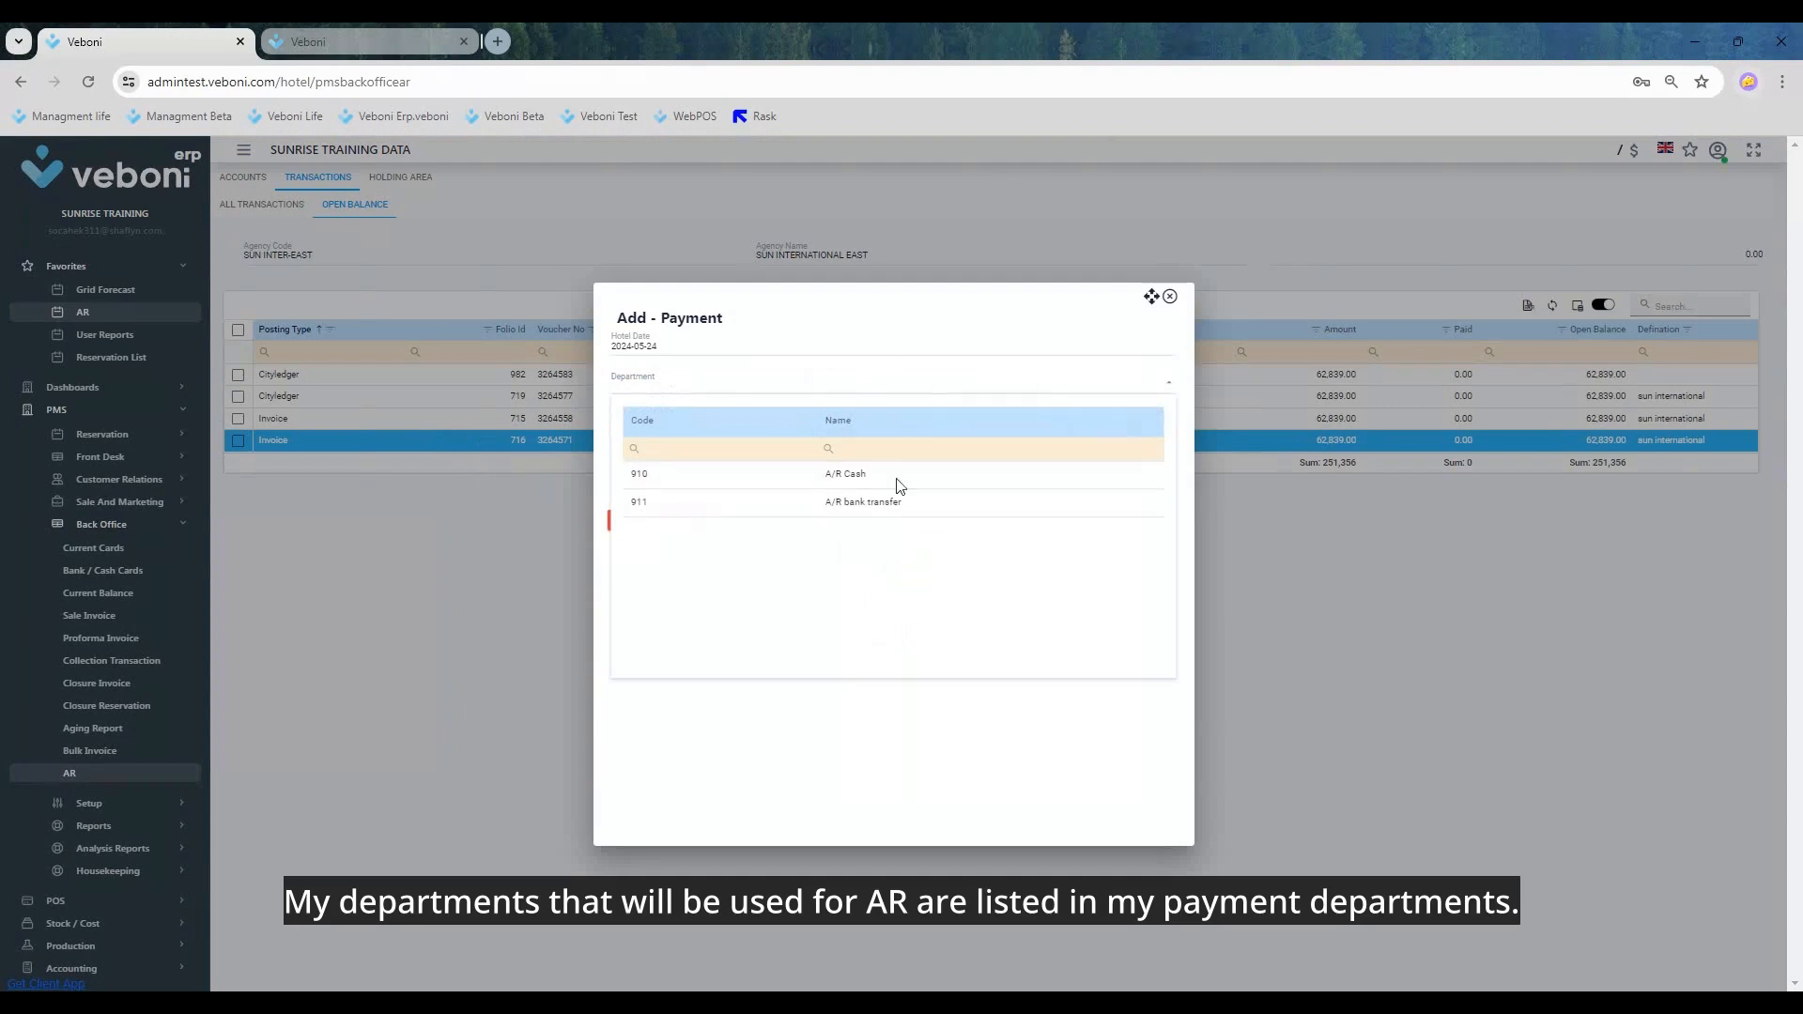
pyautogui.click(852, 511)
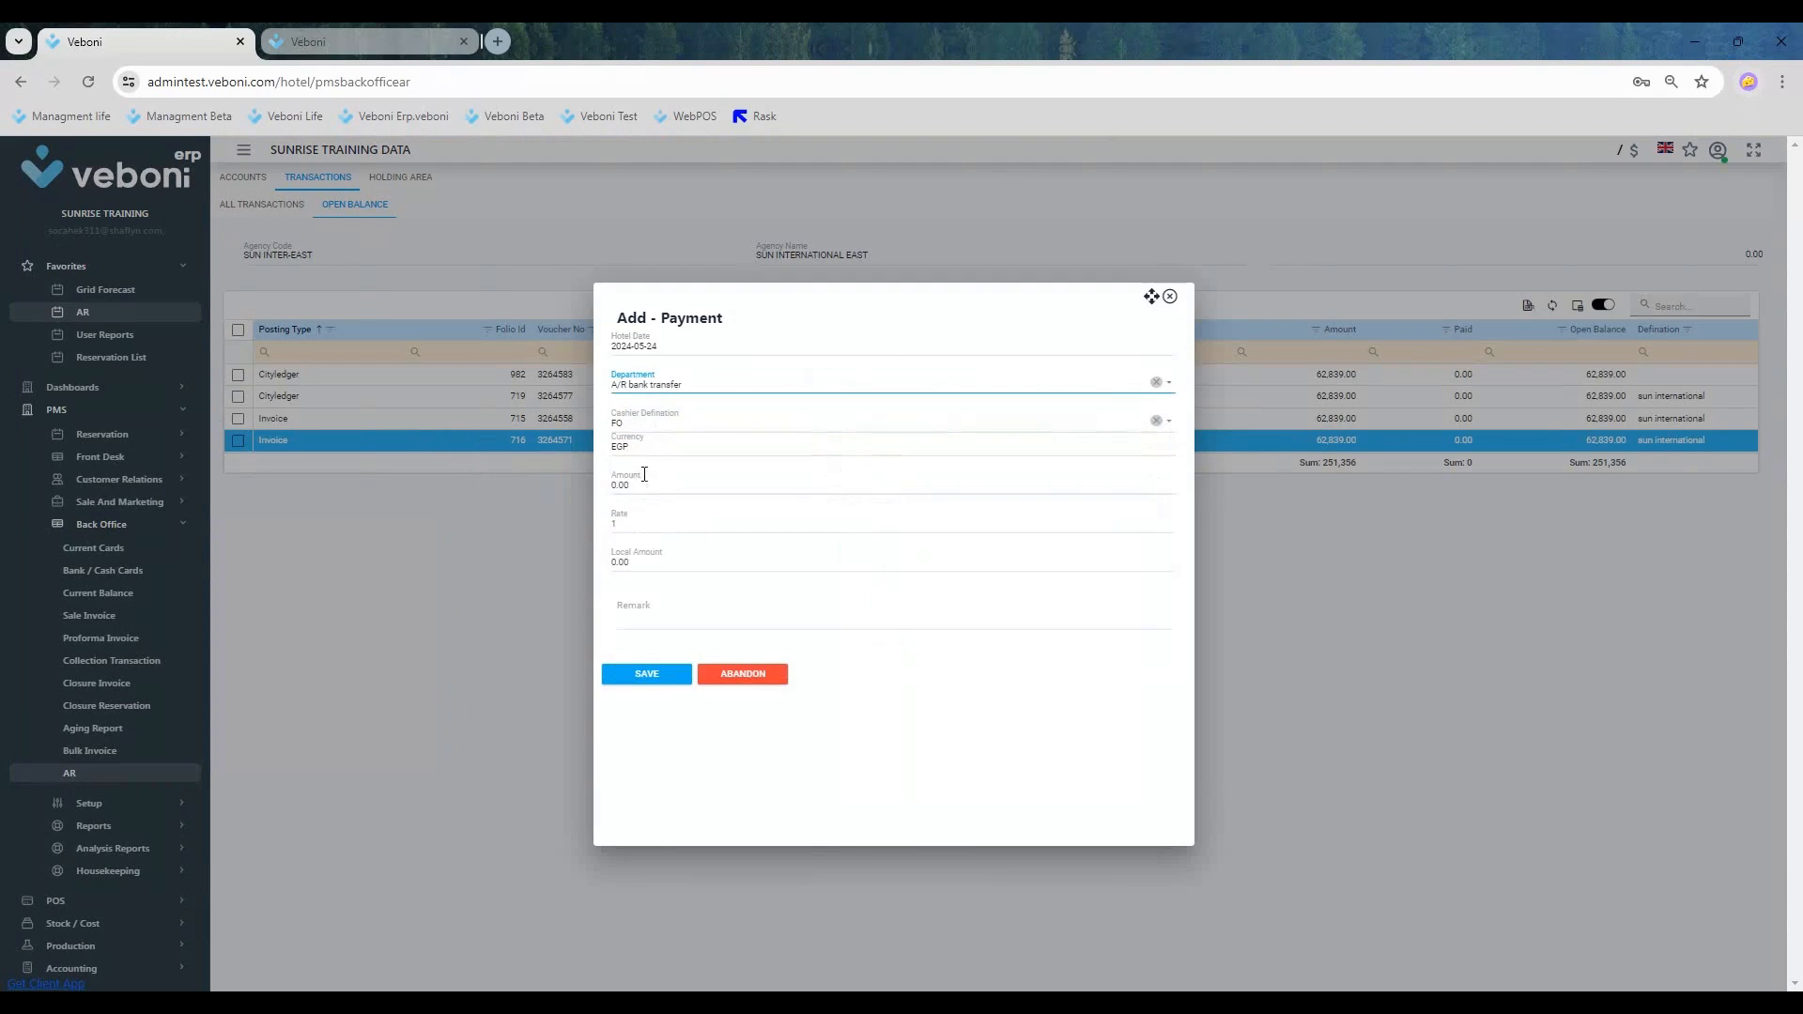
# Step: Set the payment's amount to 150,000.00 EGP
pyautogui.click(654, 484)
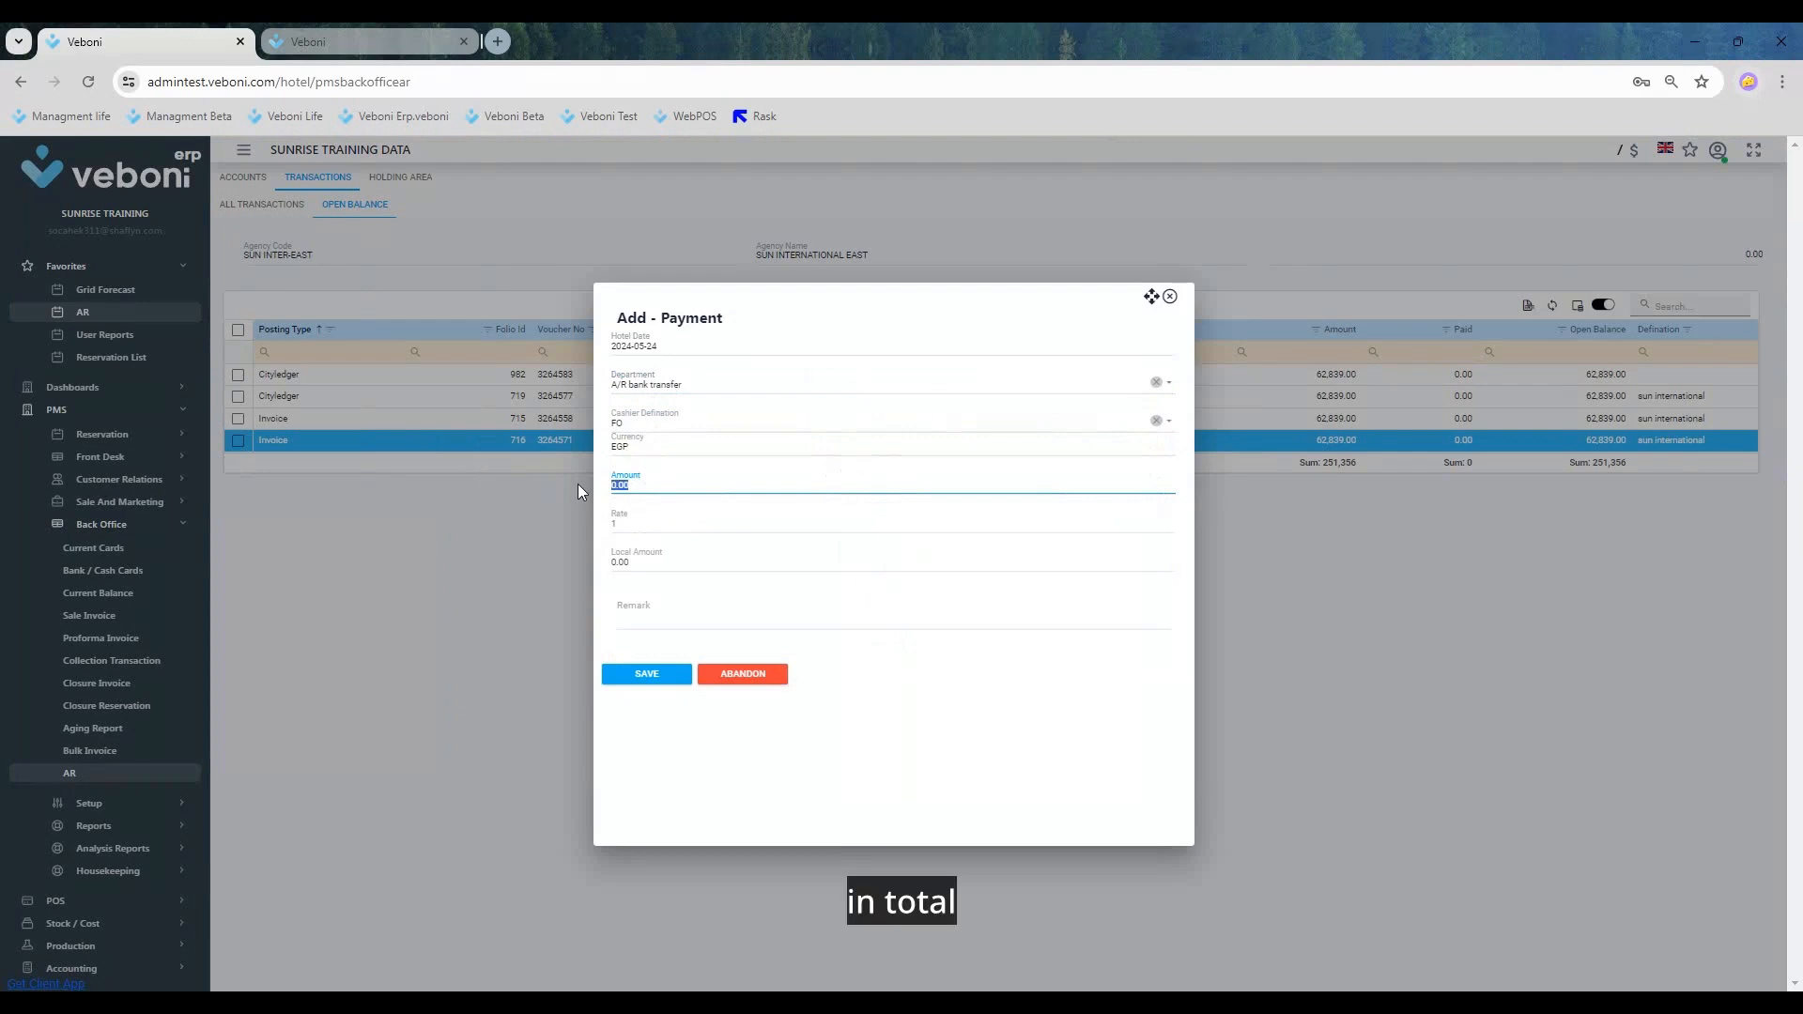
pyautogui.write('15')
pyautogui.write('0,')
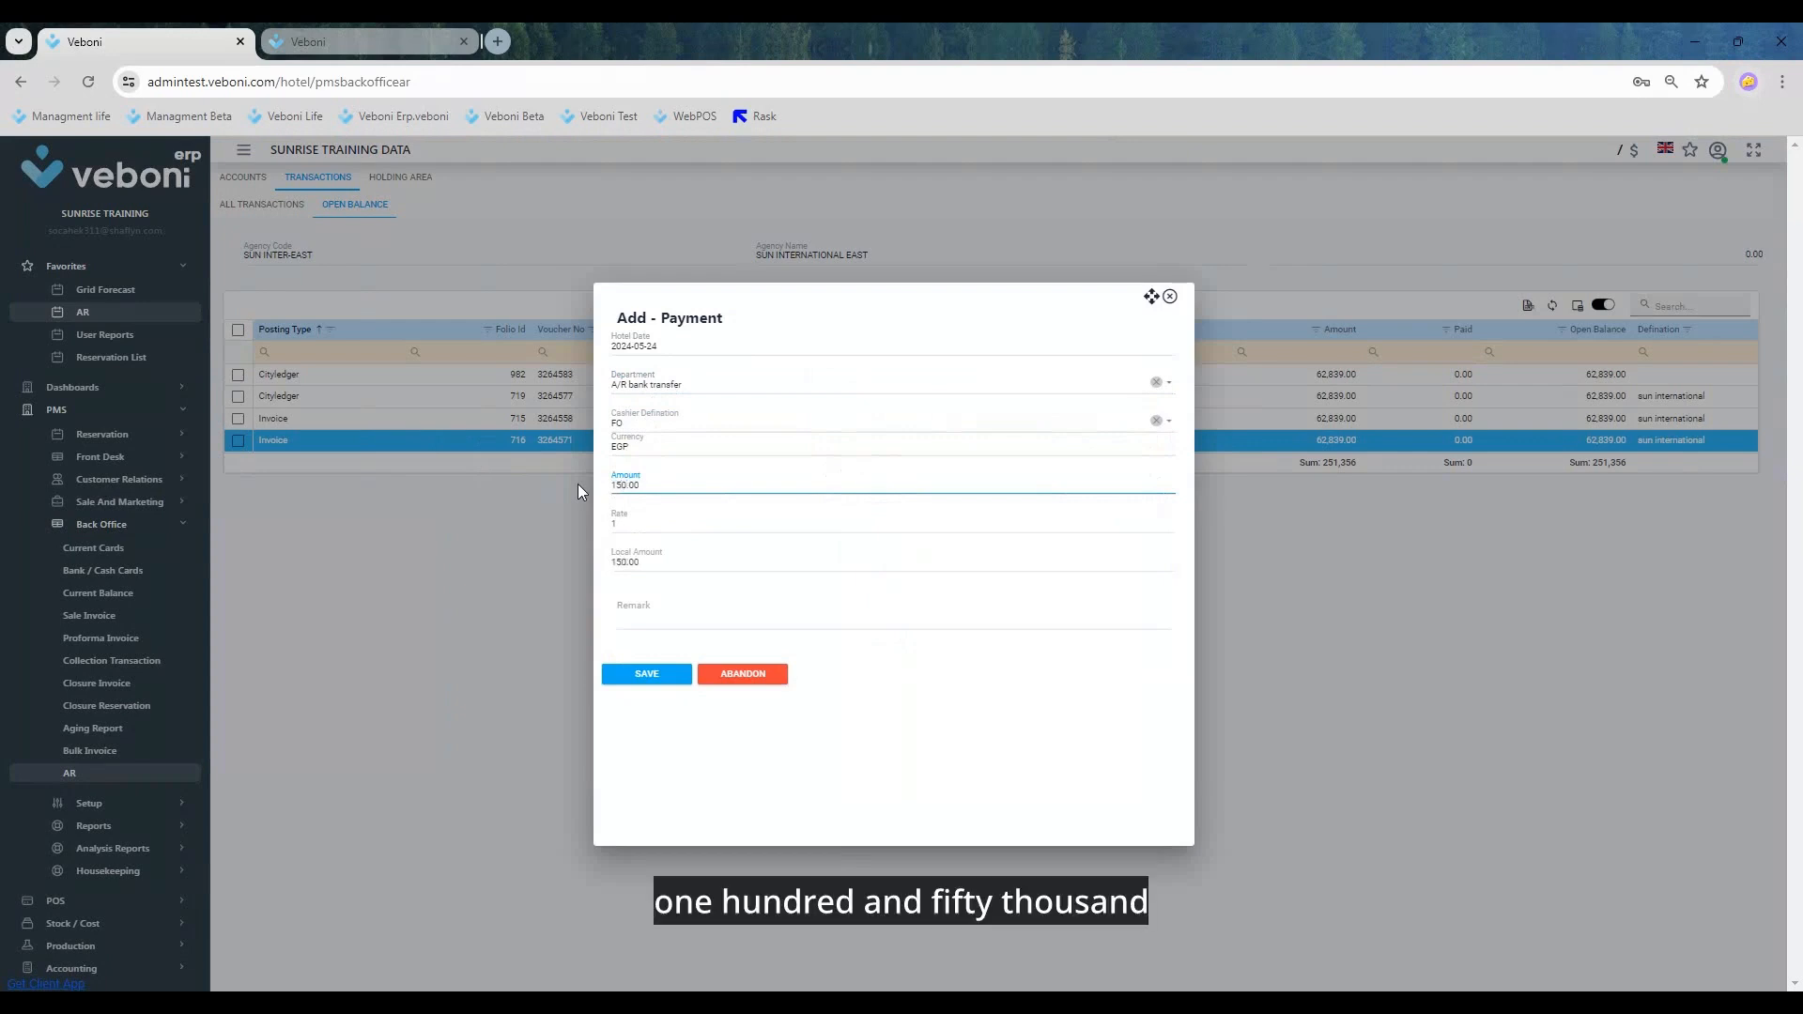
pyautogui.write('000')
pyautogui.press('Tab')
pyautogui.press('Tab')
pyautogui.press('Tab')
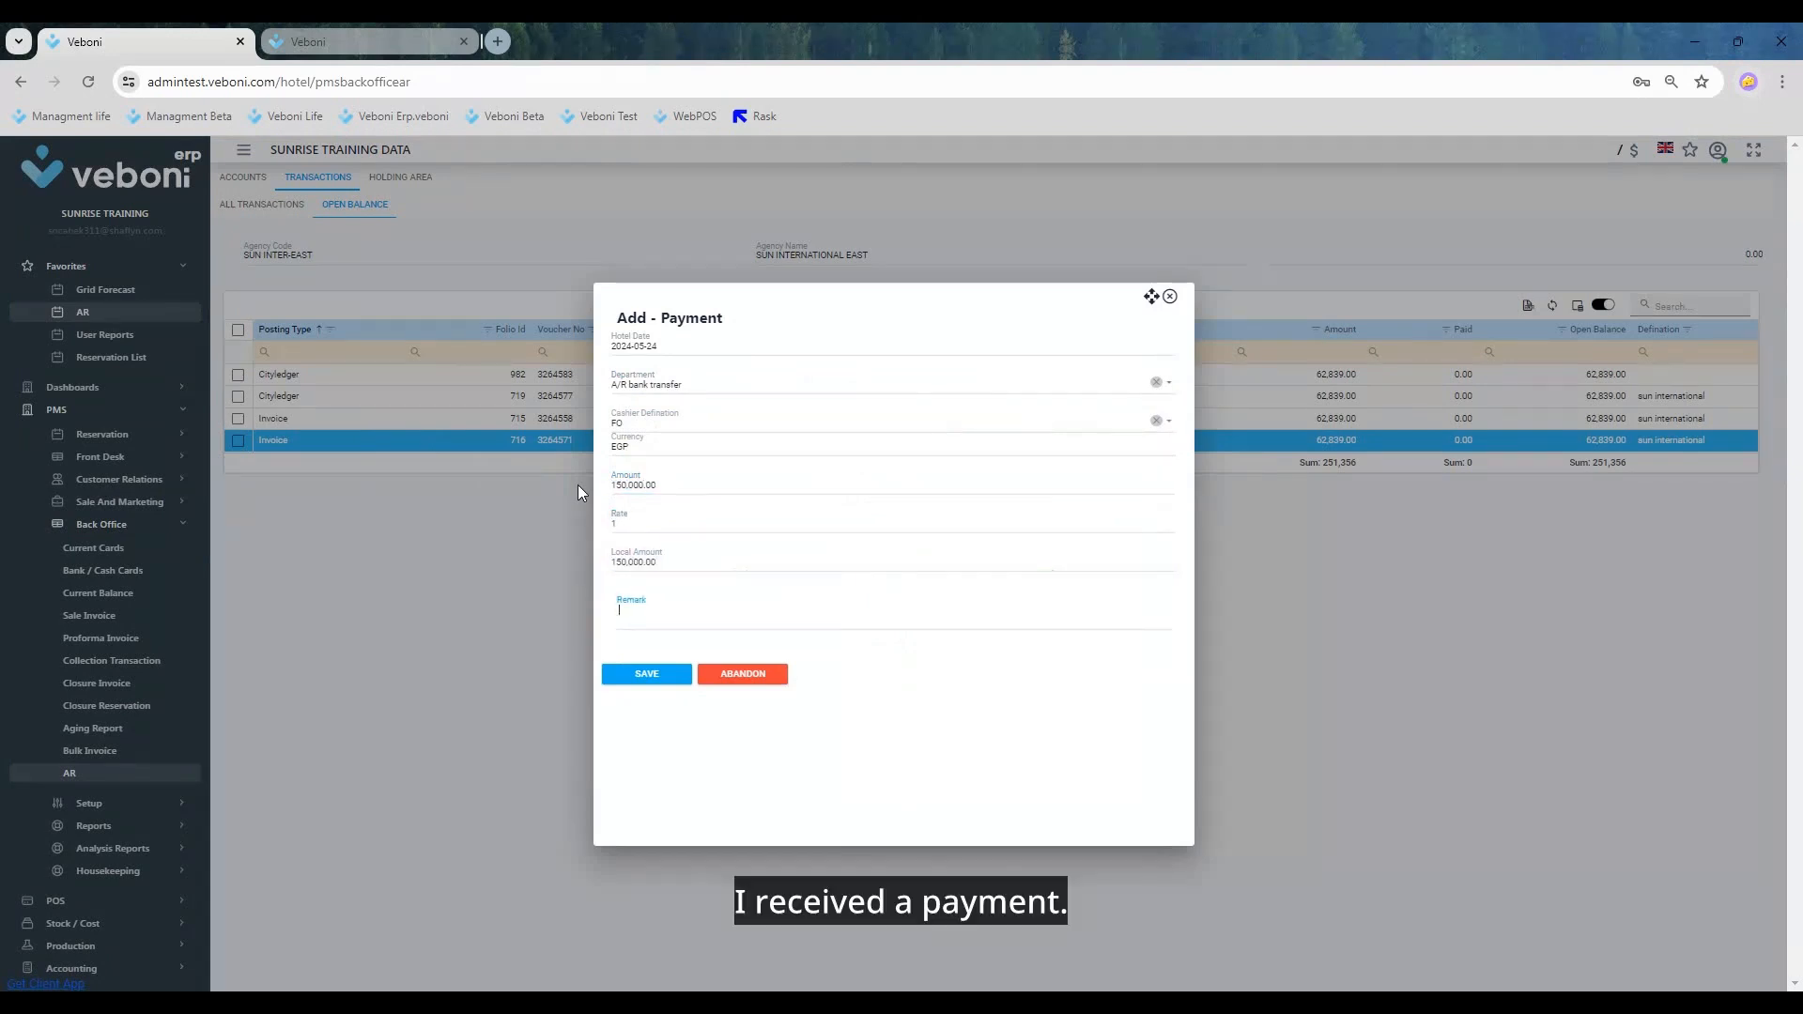
# Step: Enter DENEME VEBONI as the payment's remark, save the payment, and highlight its row in the open balance list
pyautogui.write('DENEME ')
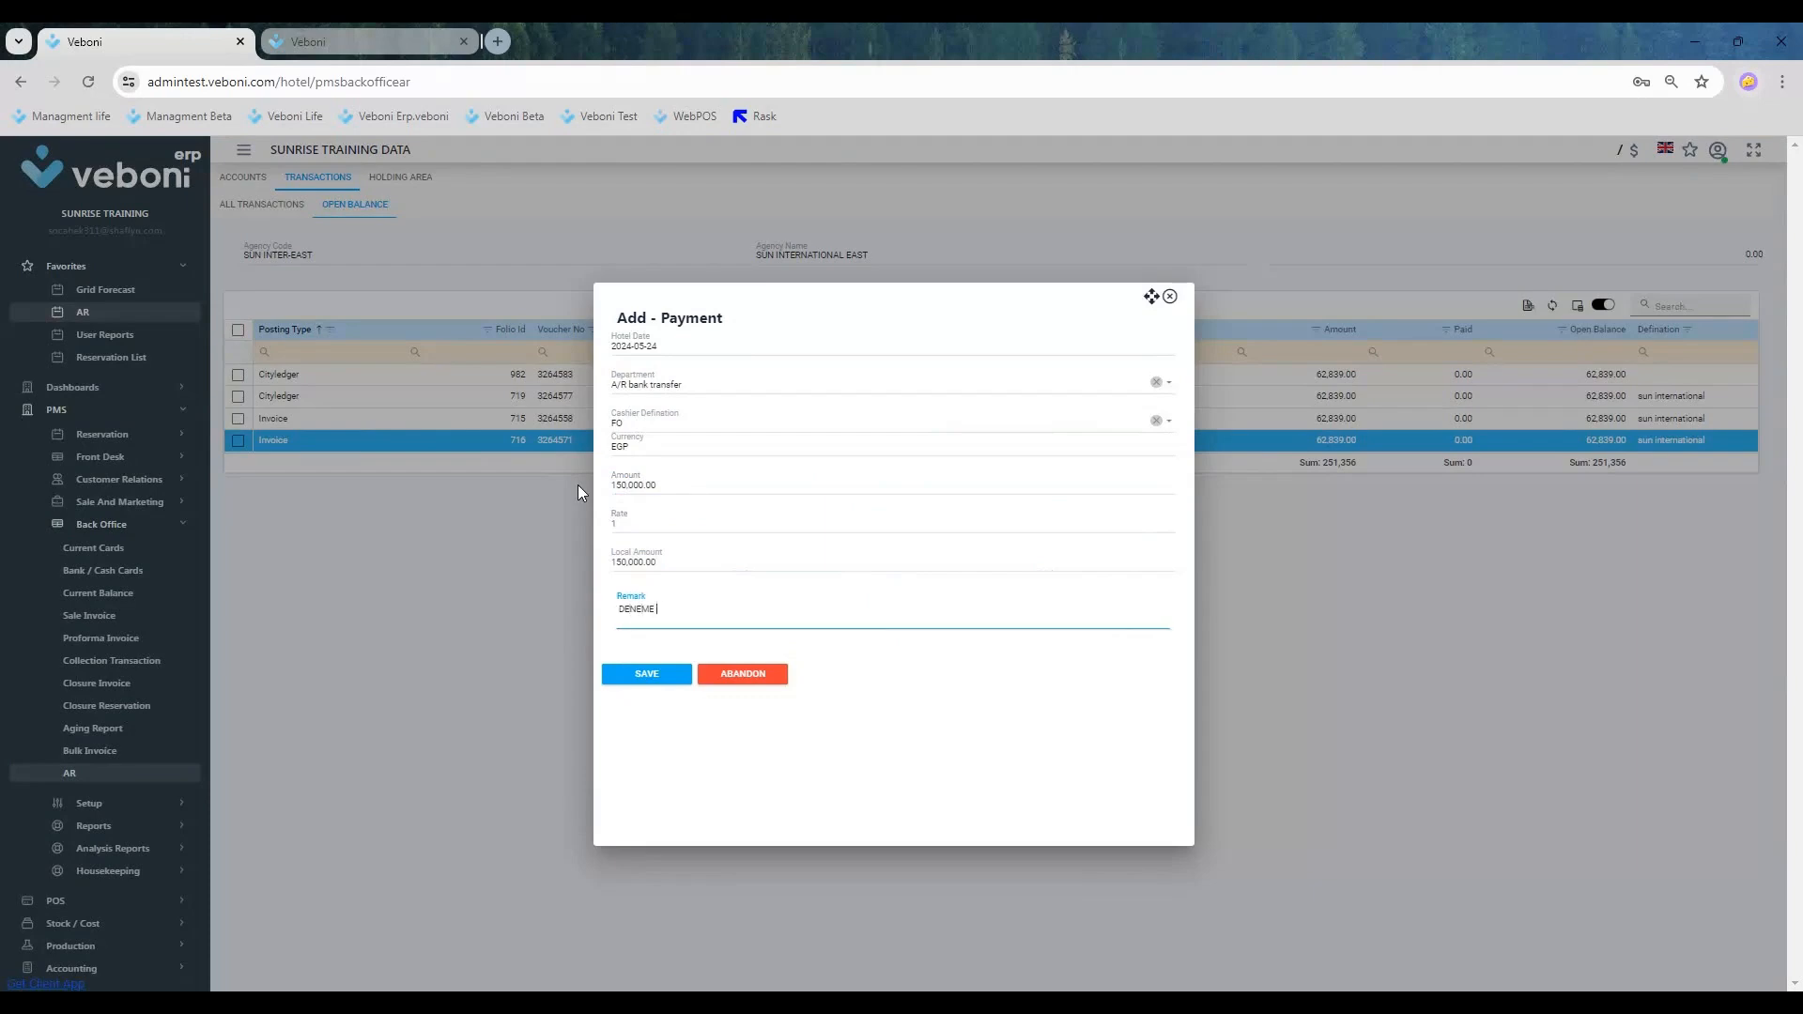
pyautogui.write('VEBONI')
pyautogui.press('Tab')
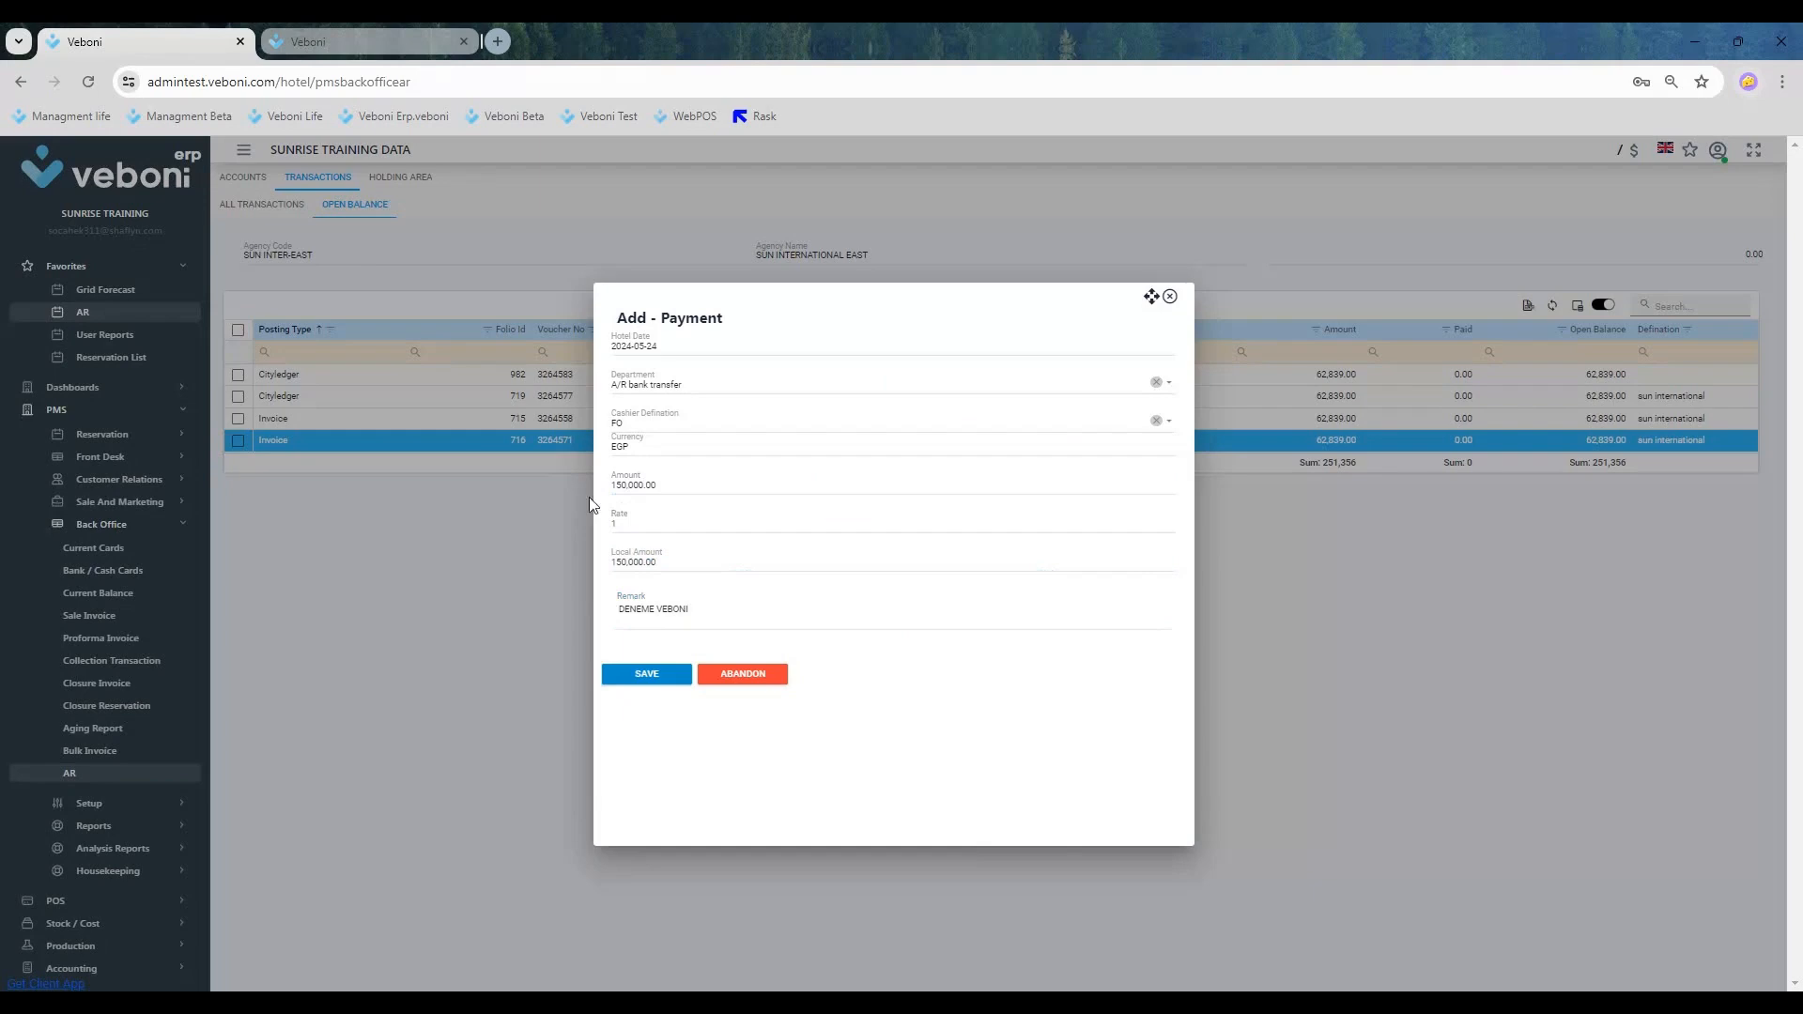
pyautogui.click(648, 673)
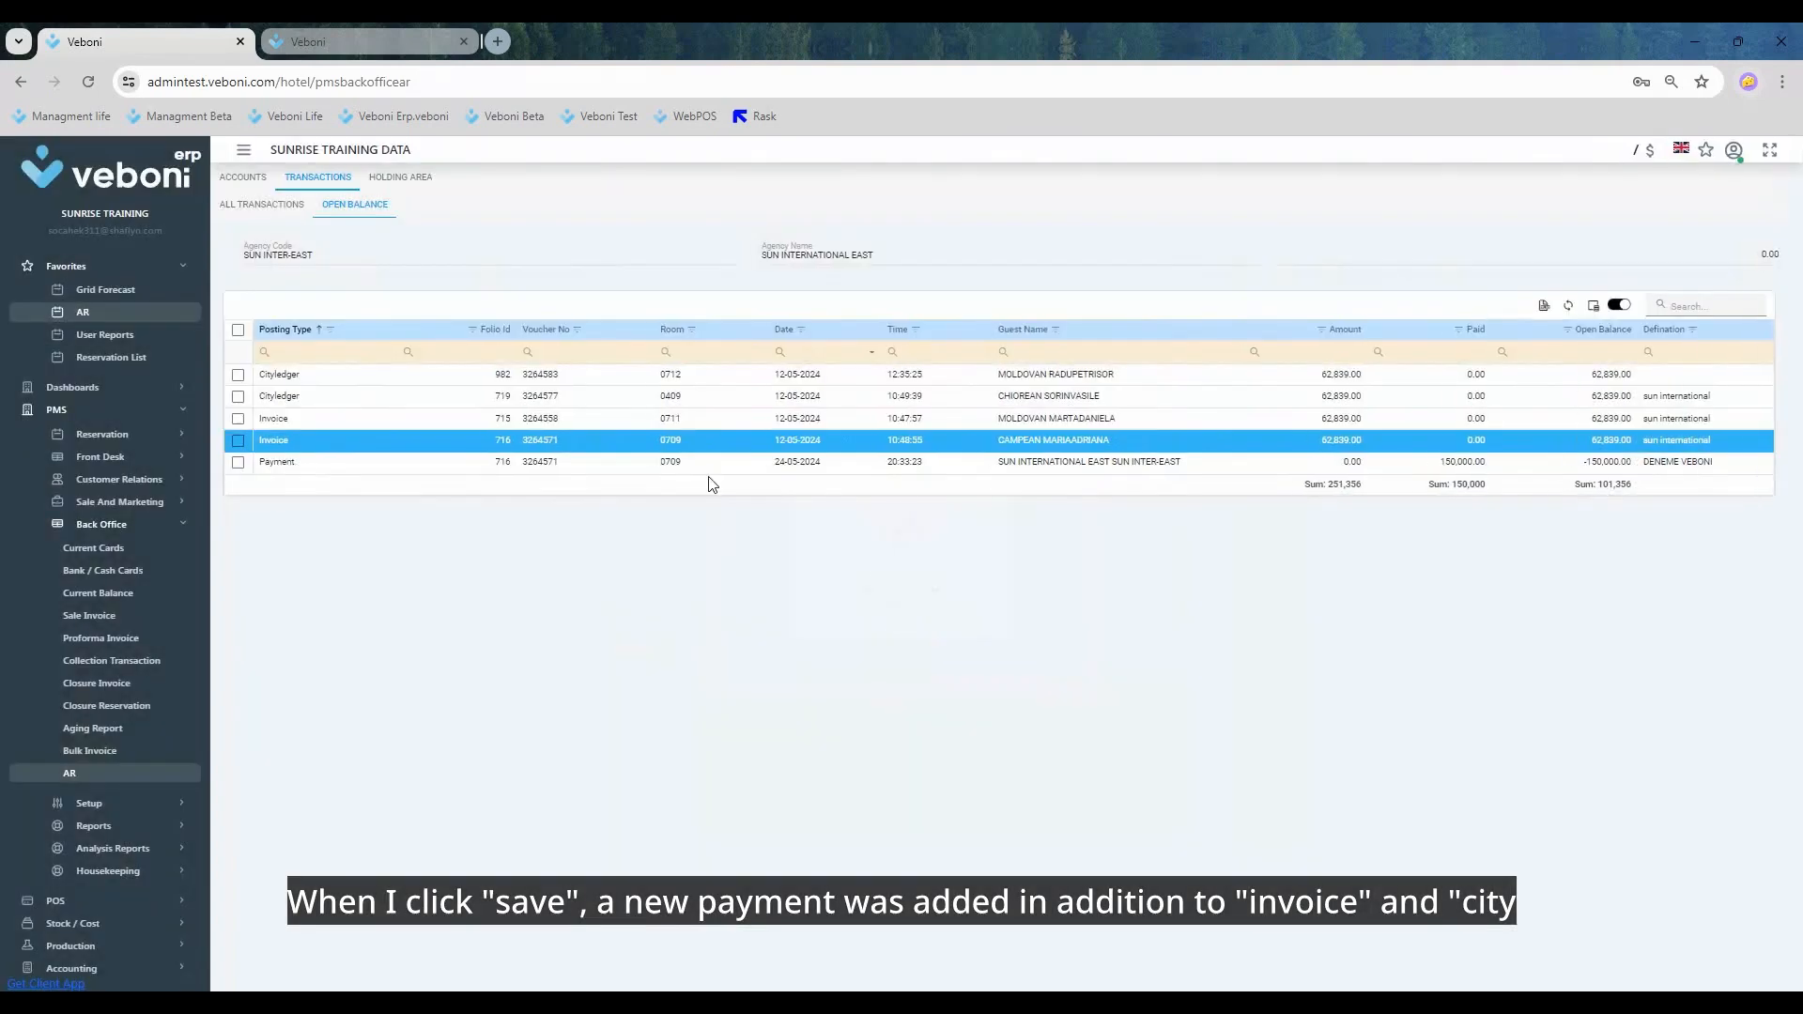
pyautogui.click(1305, 460)
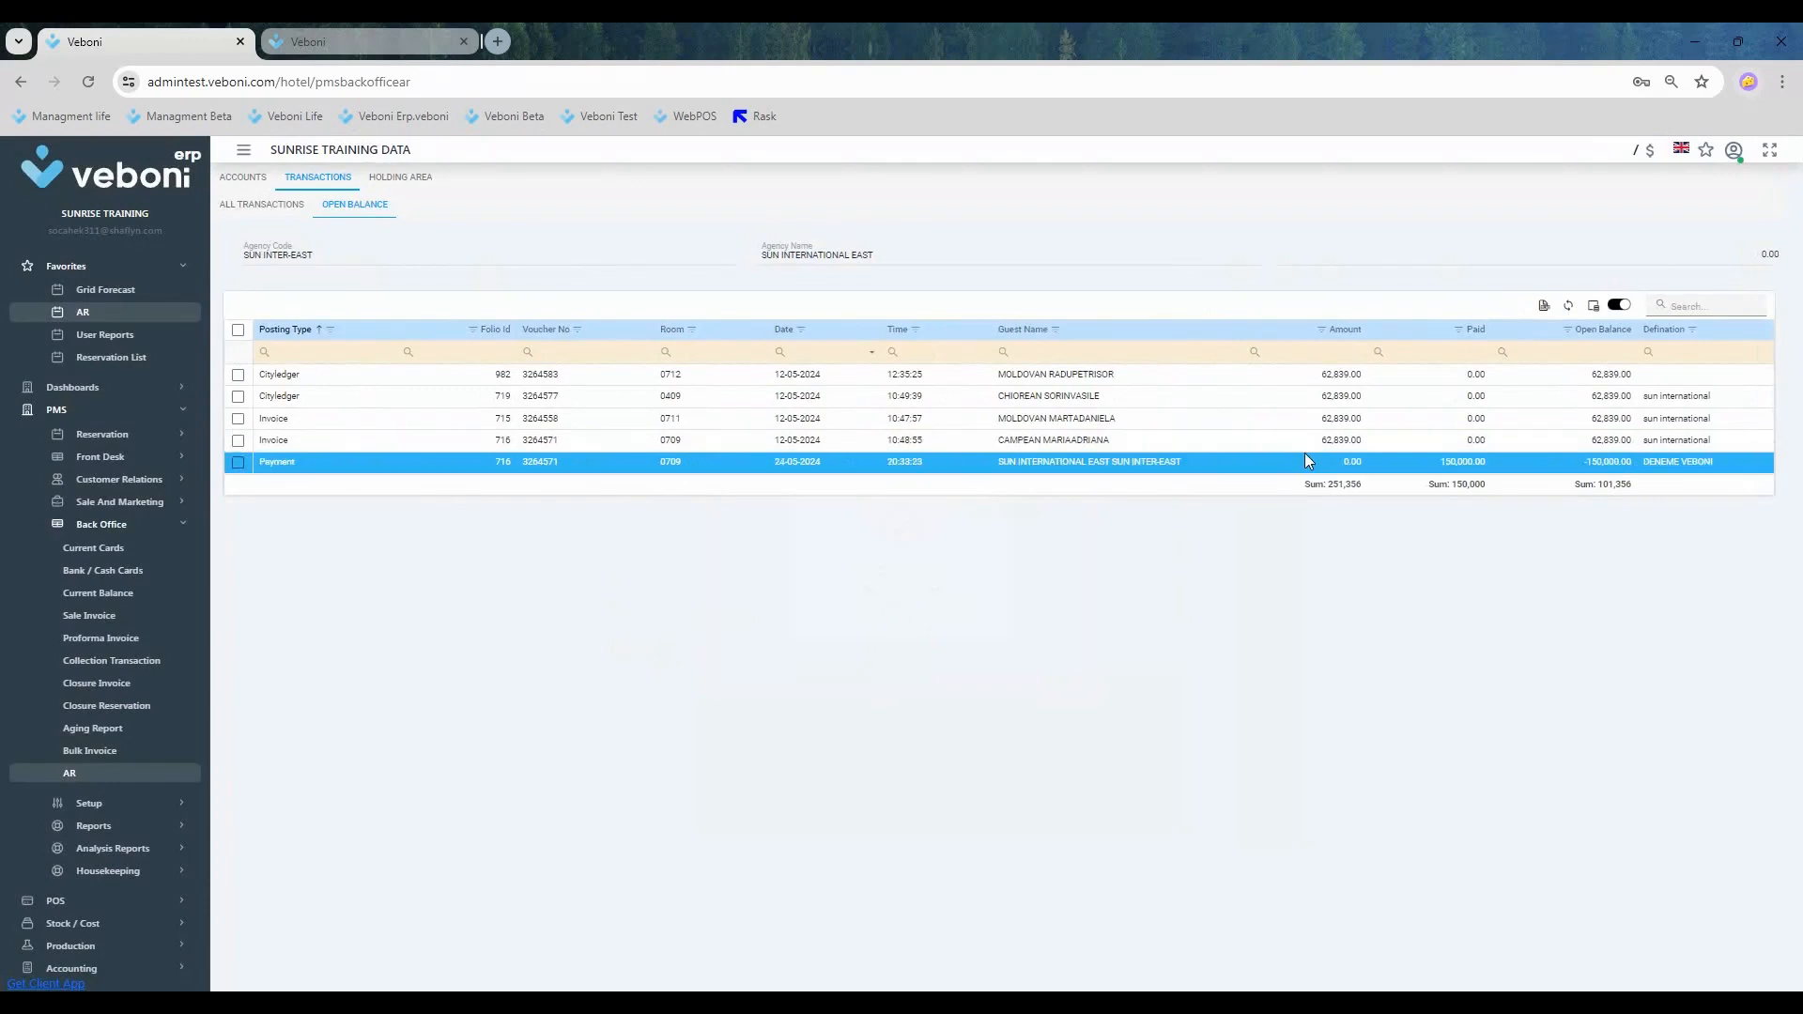
# Step: Match the room 0711 and 0709 invoices with the bank transfer payment, save the match, and check the invoices among all transactions
pyautogui.click(239, 419)
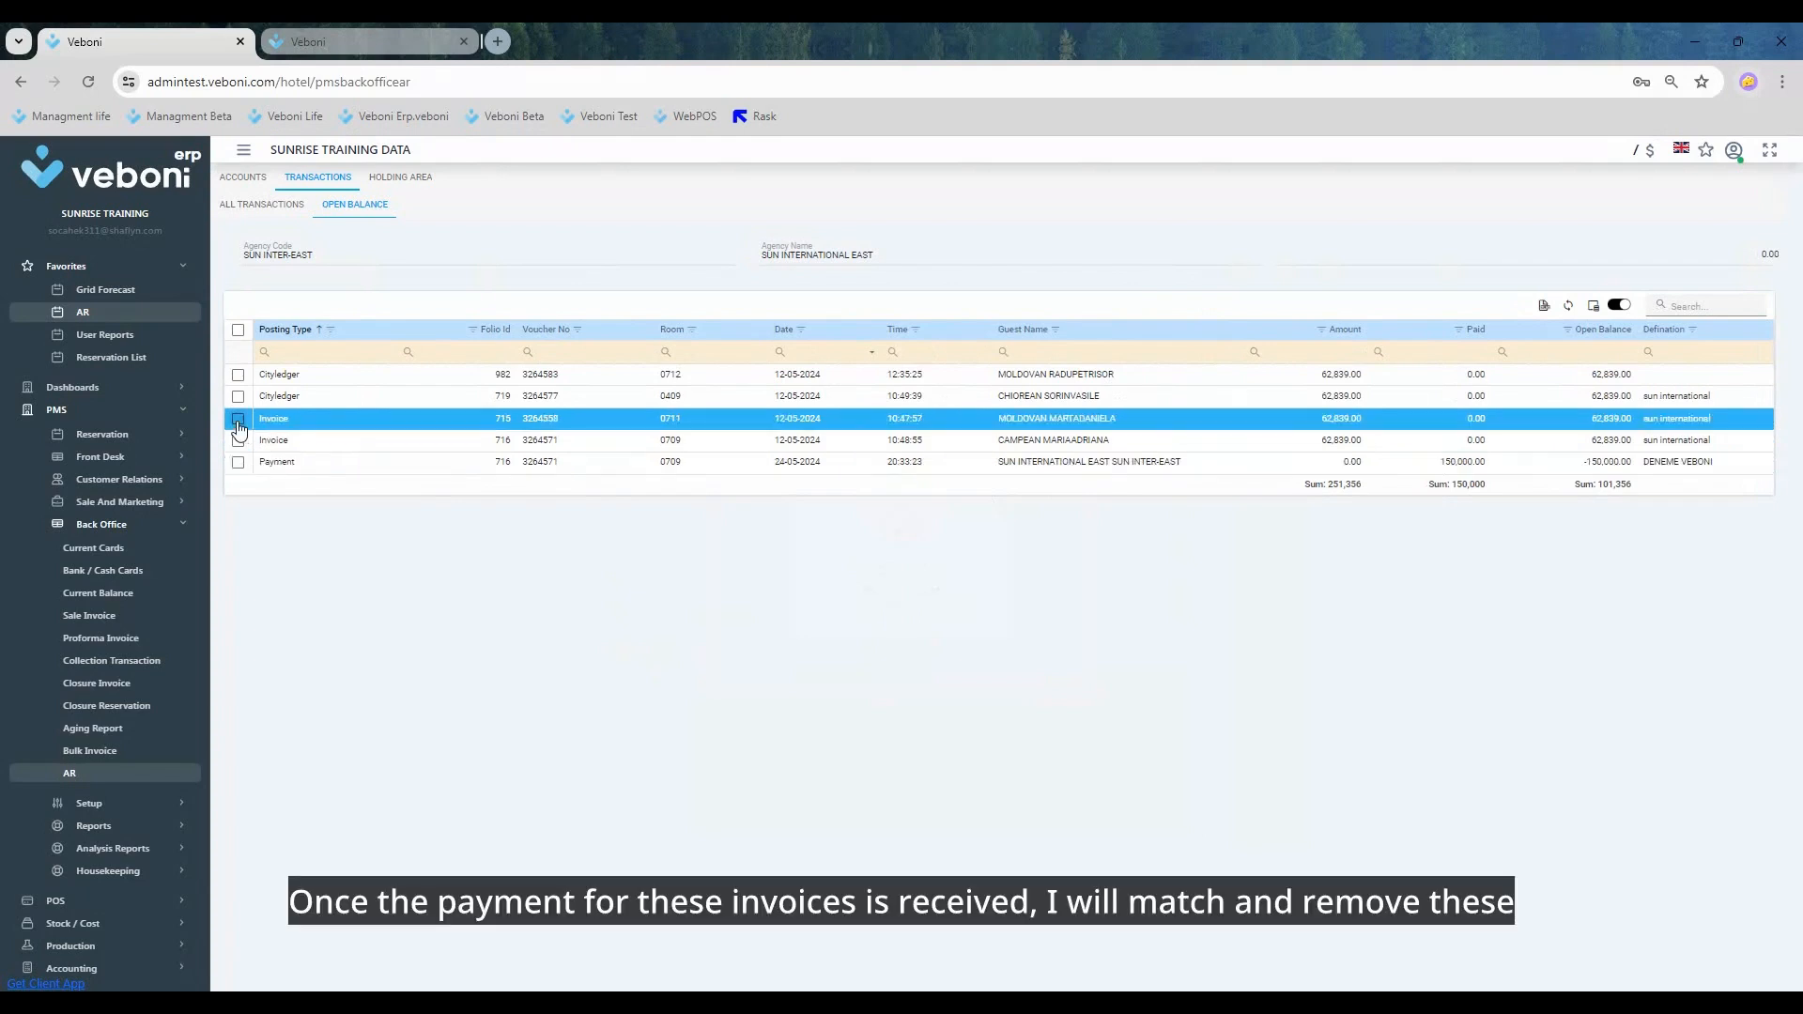
pyautogui.click(239, 440)
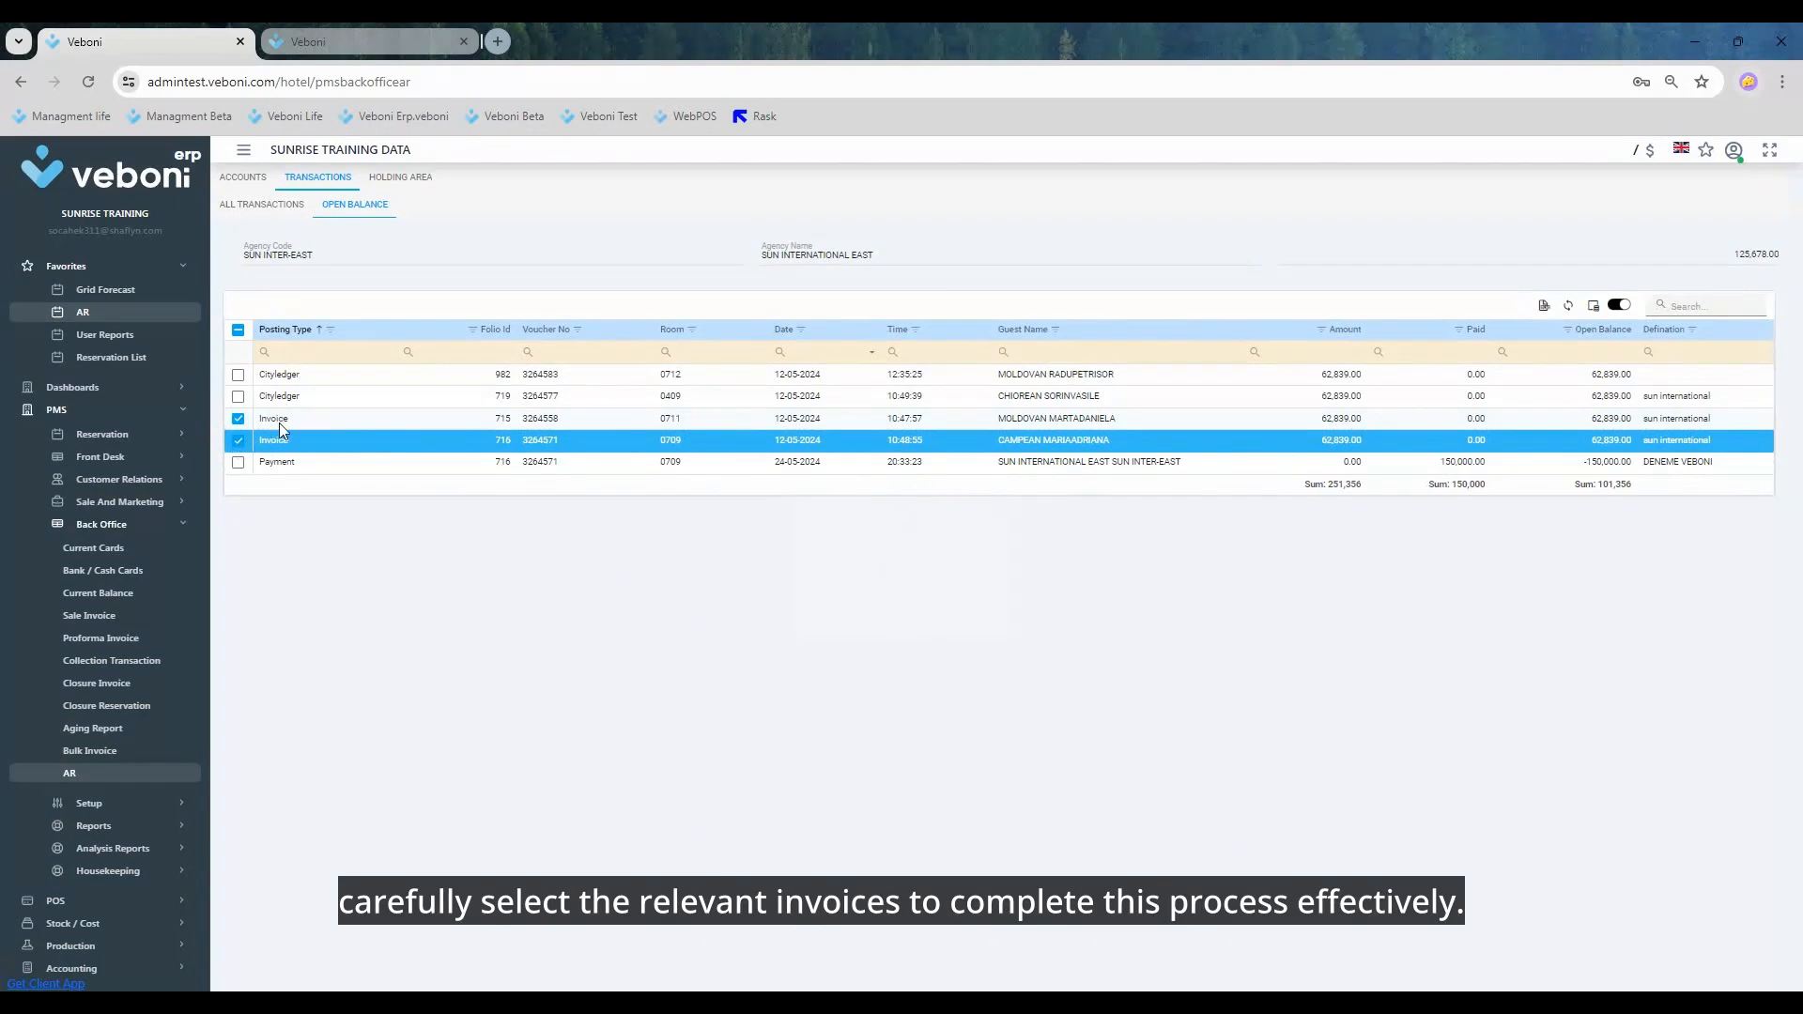
pyautogui.click(238, 462)
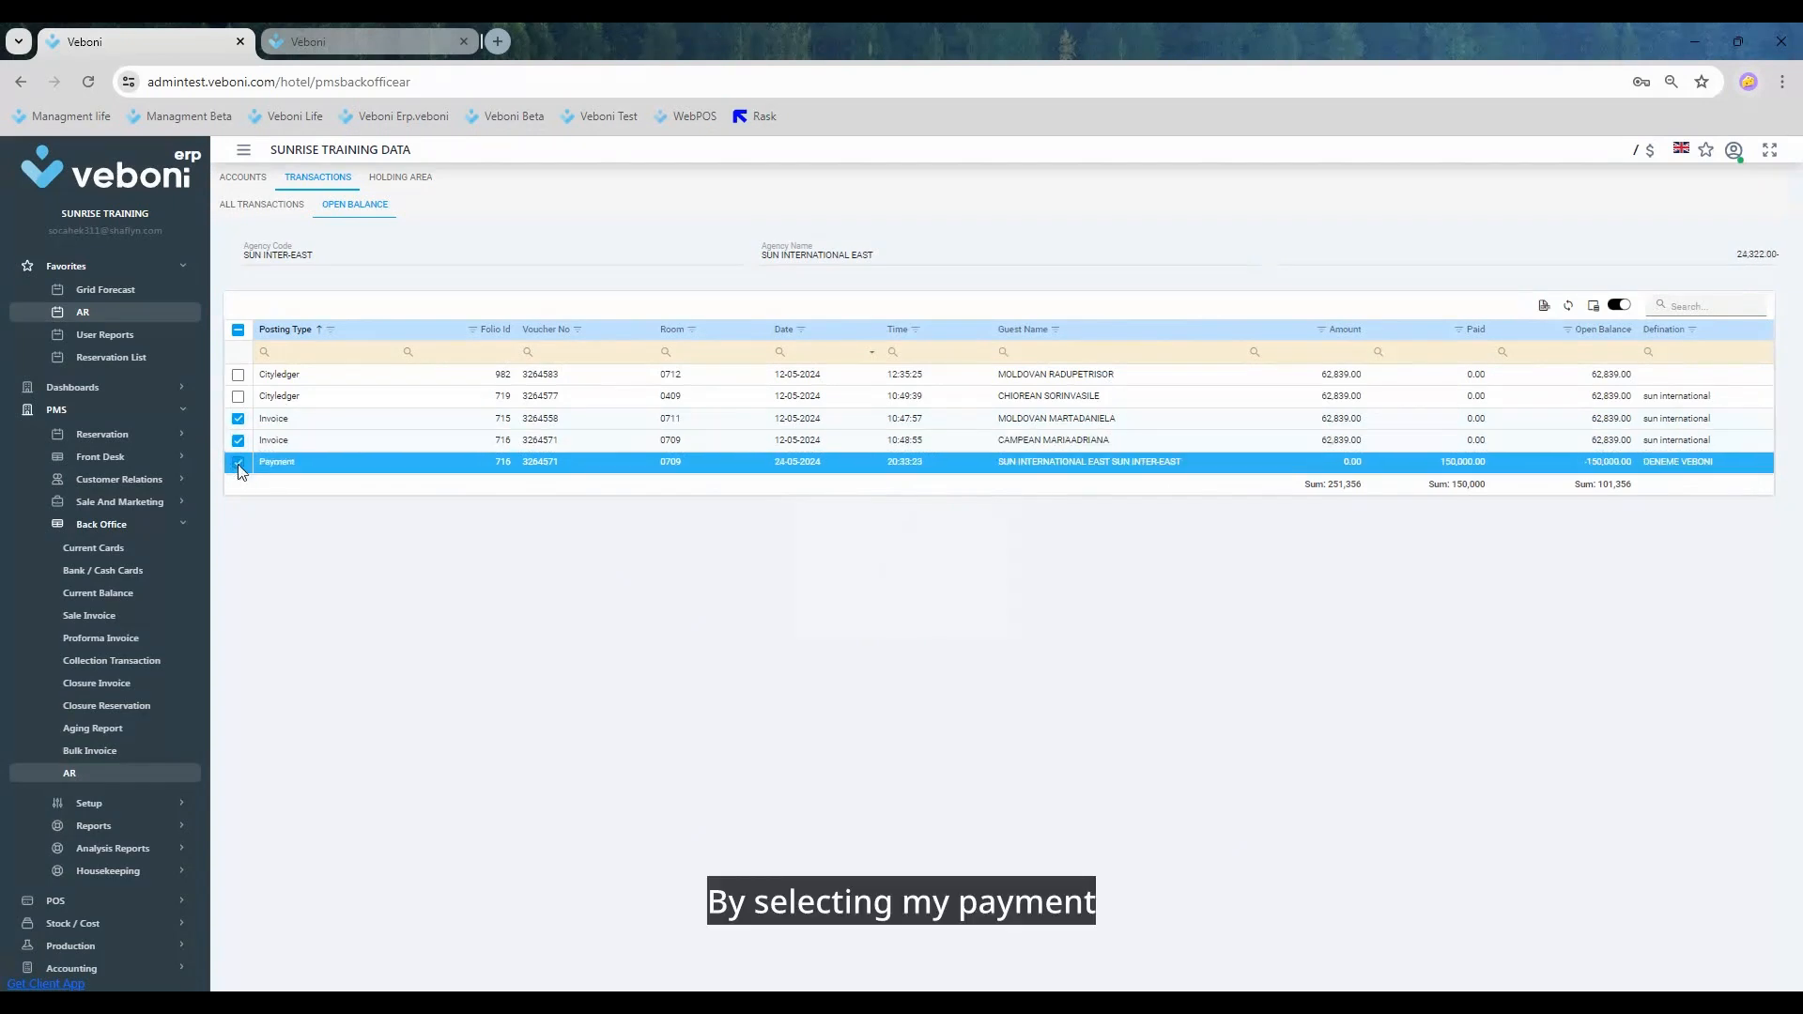
pyautogui.rightClick(279, 460)
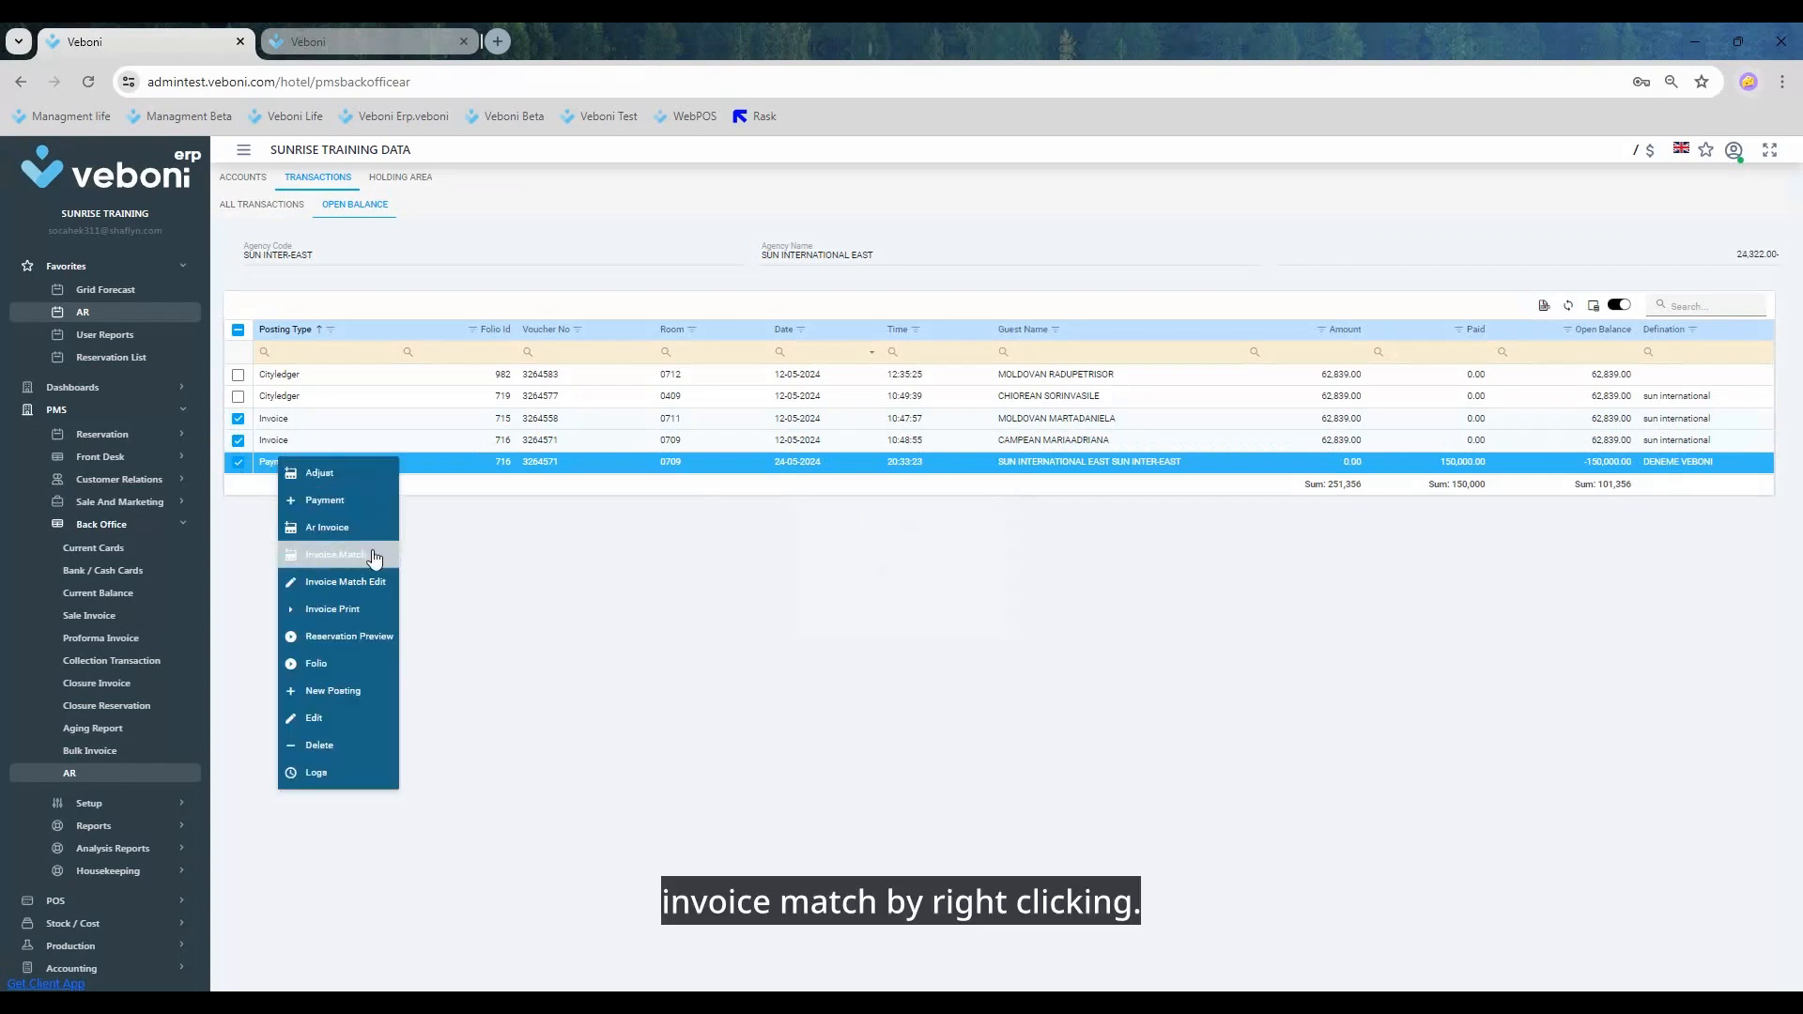
pyautogui.click(374, 556)
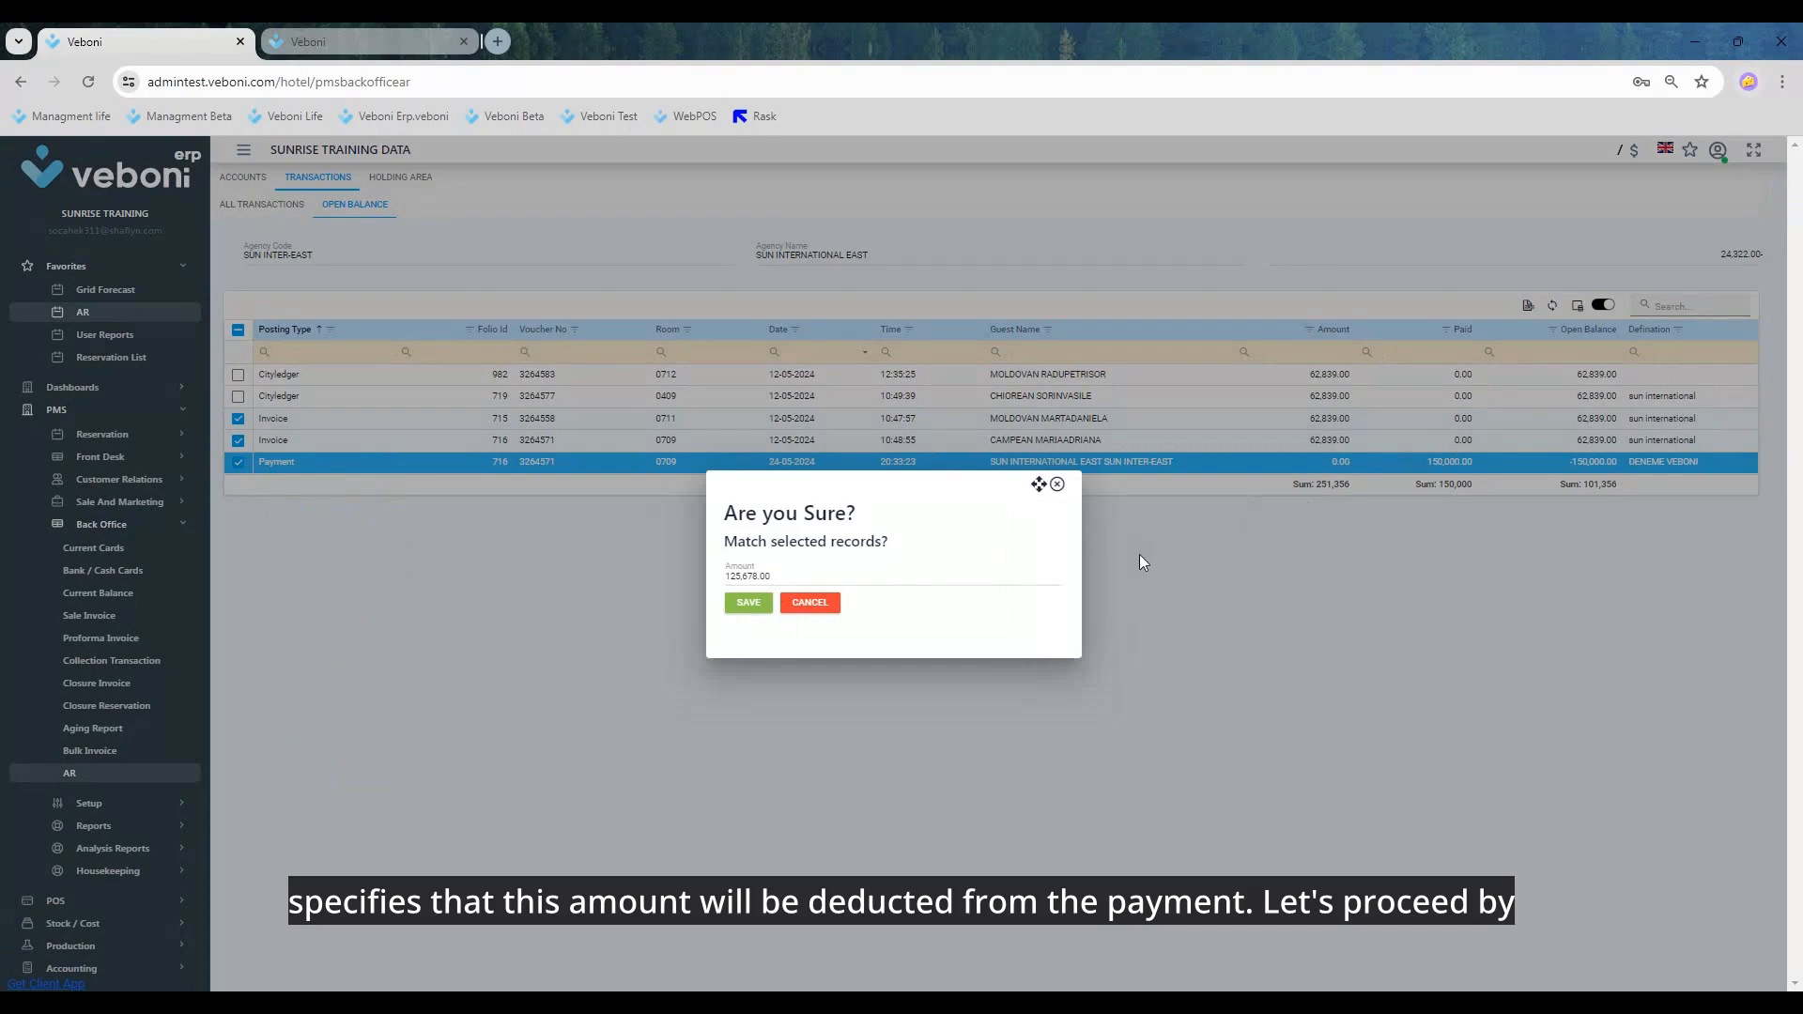
pyautogui.click(750, 604)
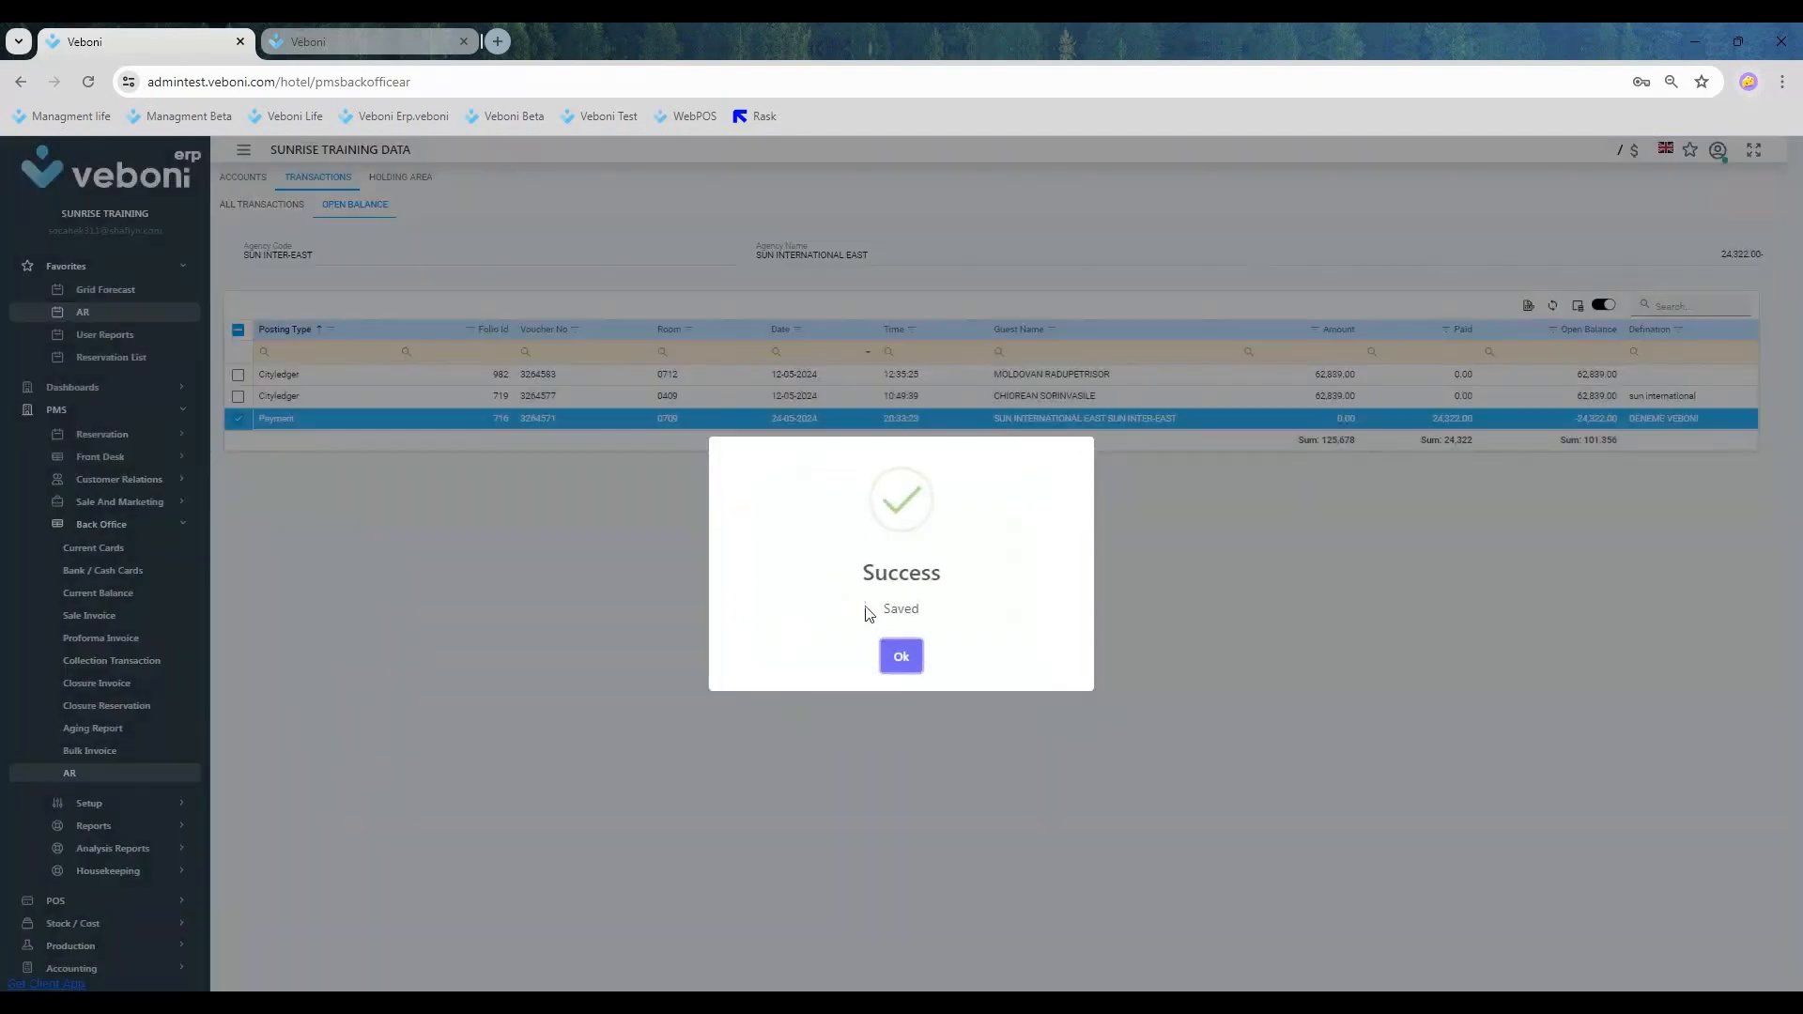
pyautogui.click(903, 659)
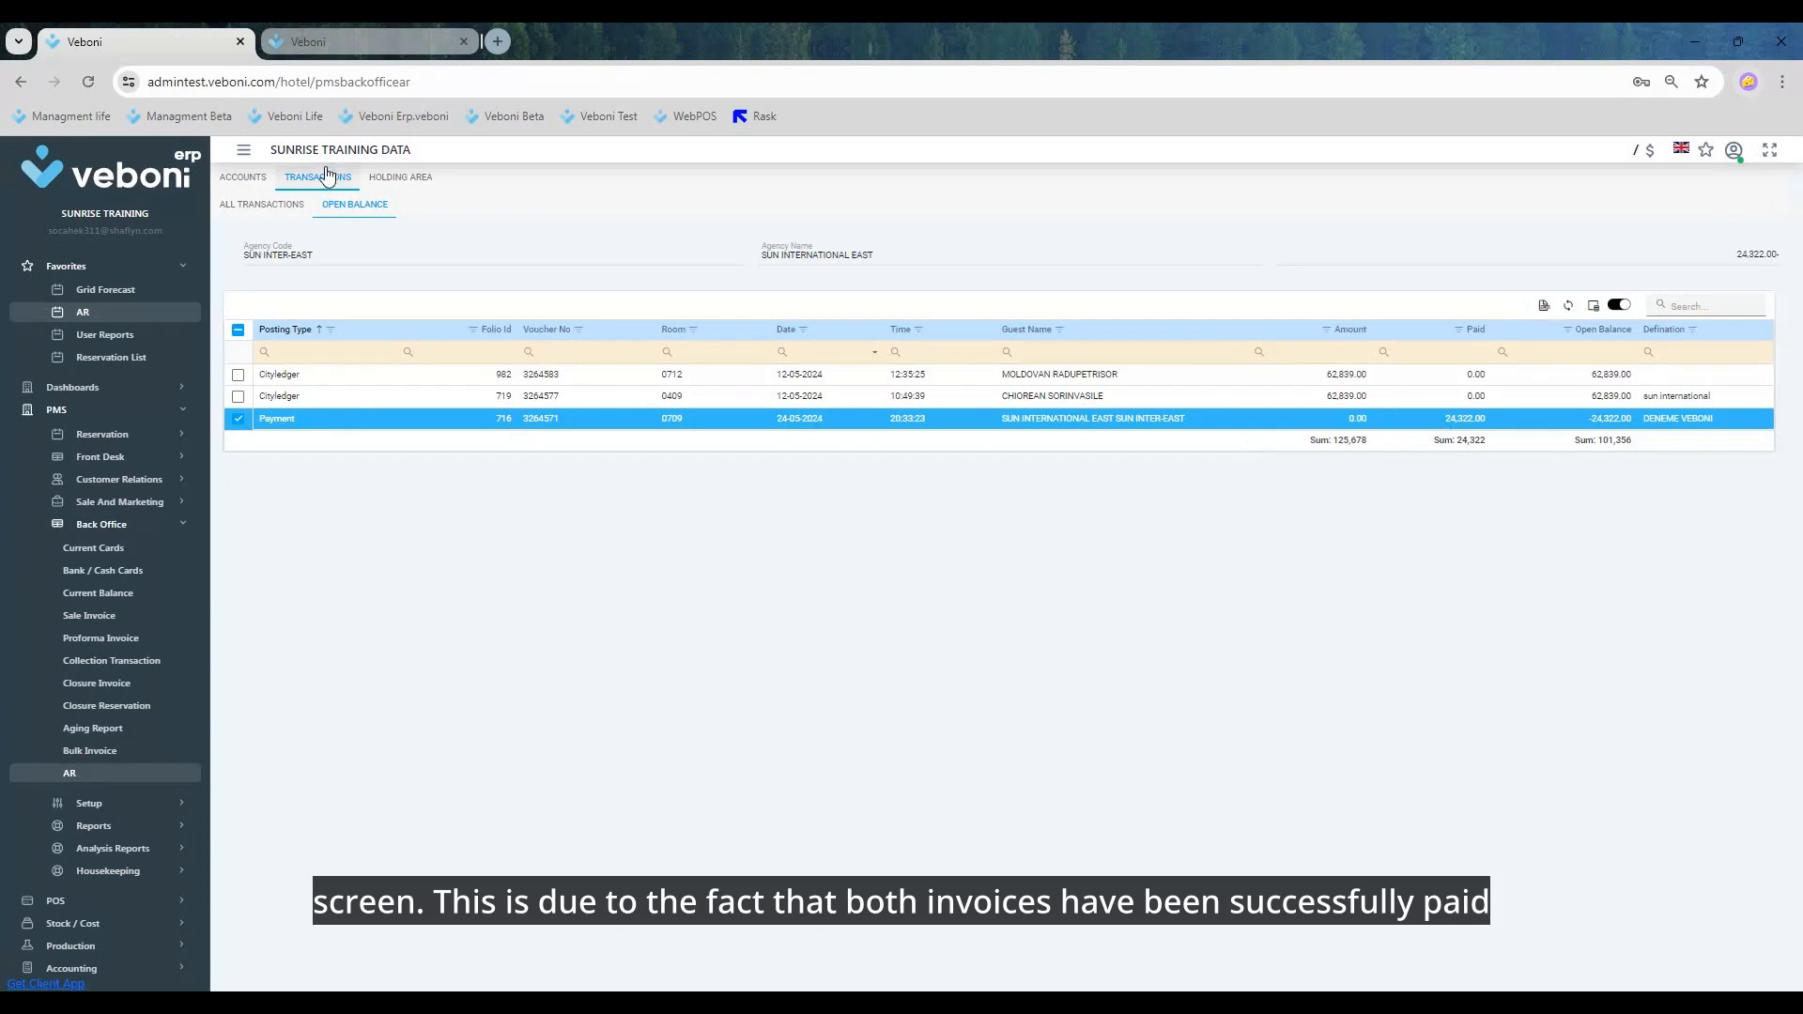
pyautogui.click(267, 209)
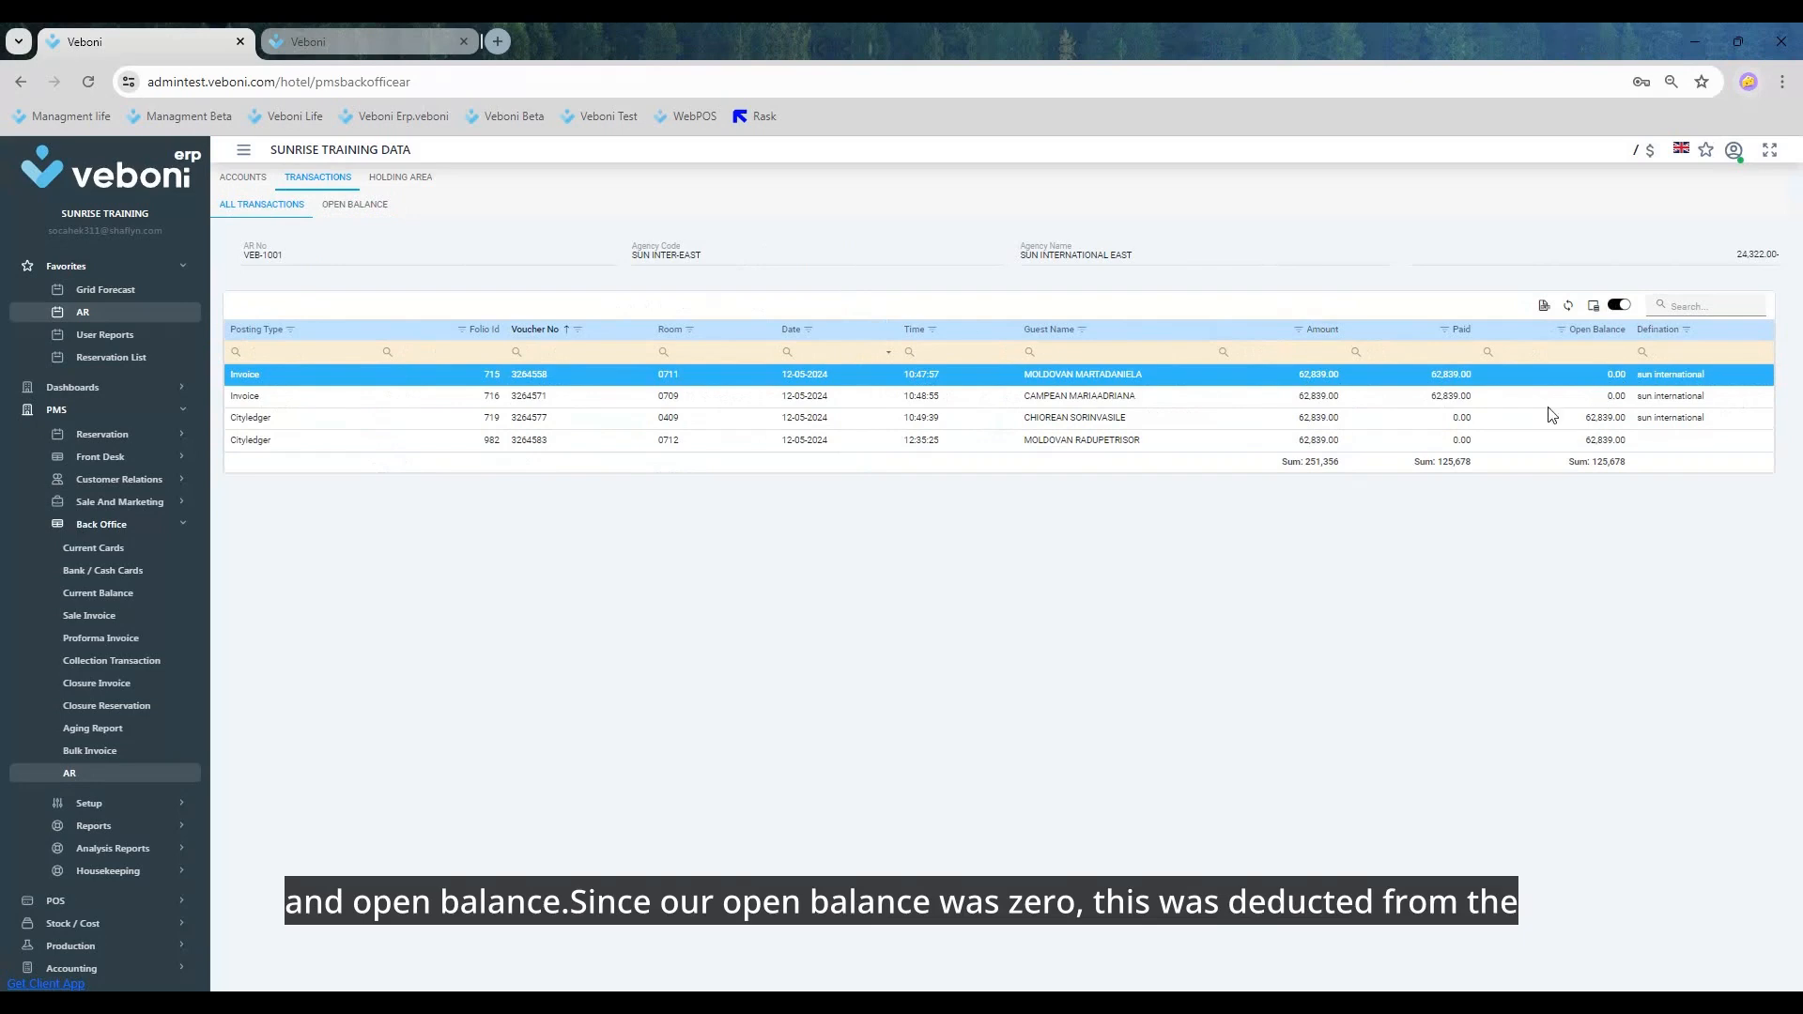
pyautogui.click(346, 203)
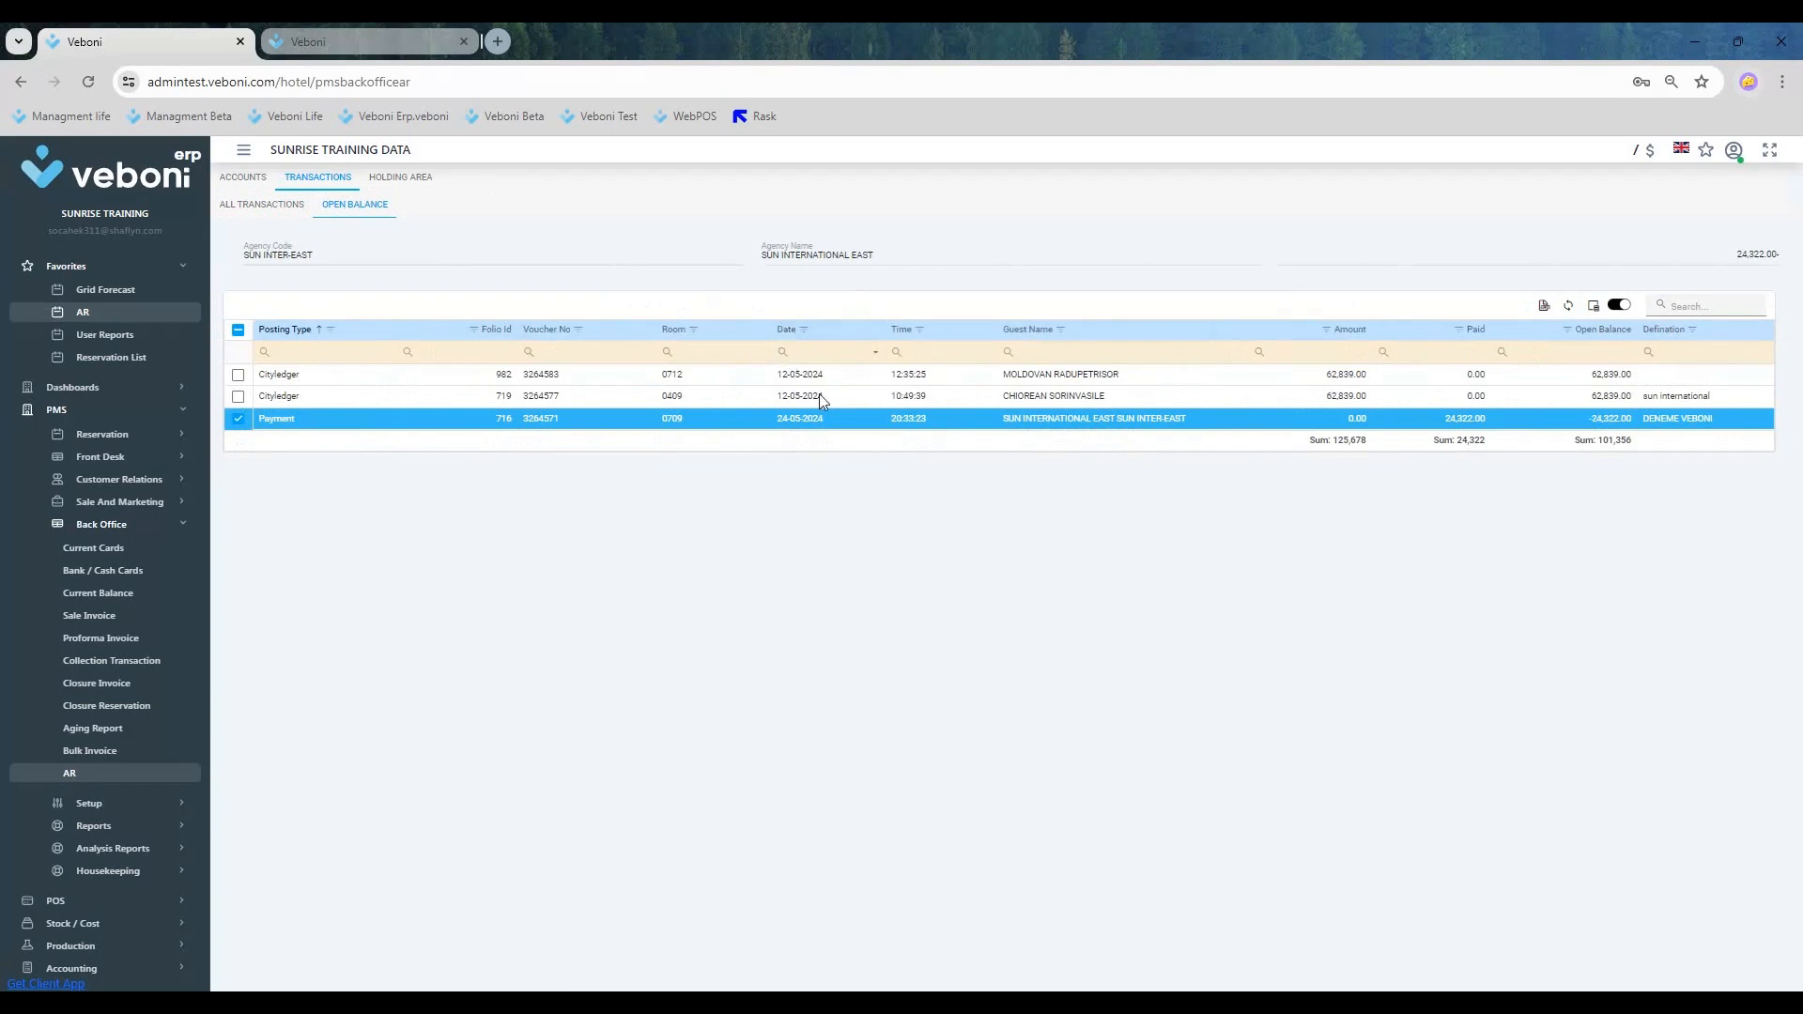
# Step: Try to match the room 0409 city ledger posting with the remaining payment, and clear both row selections
pyautogui.click(237, 396)
pyautogui.rightClick(283, 416)
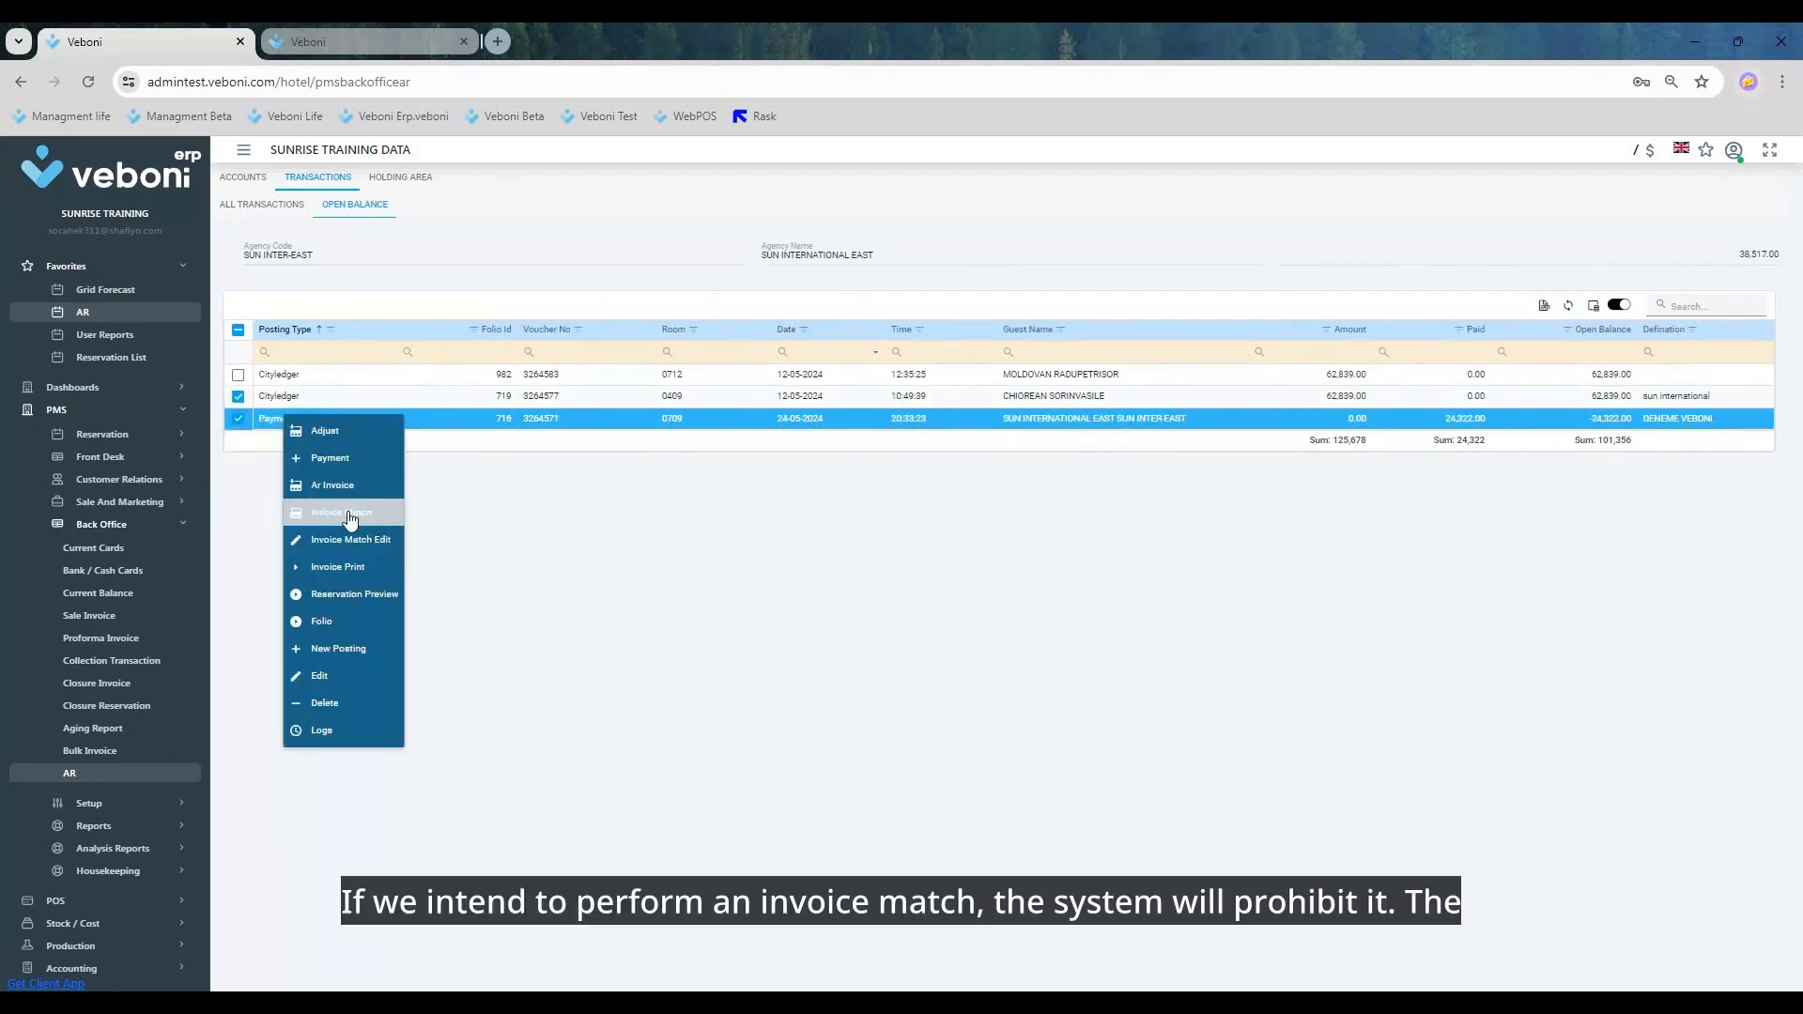
pyautogui.click(352, 512)
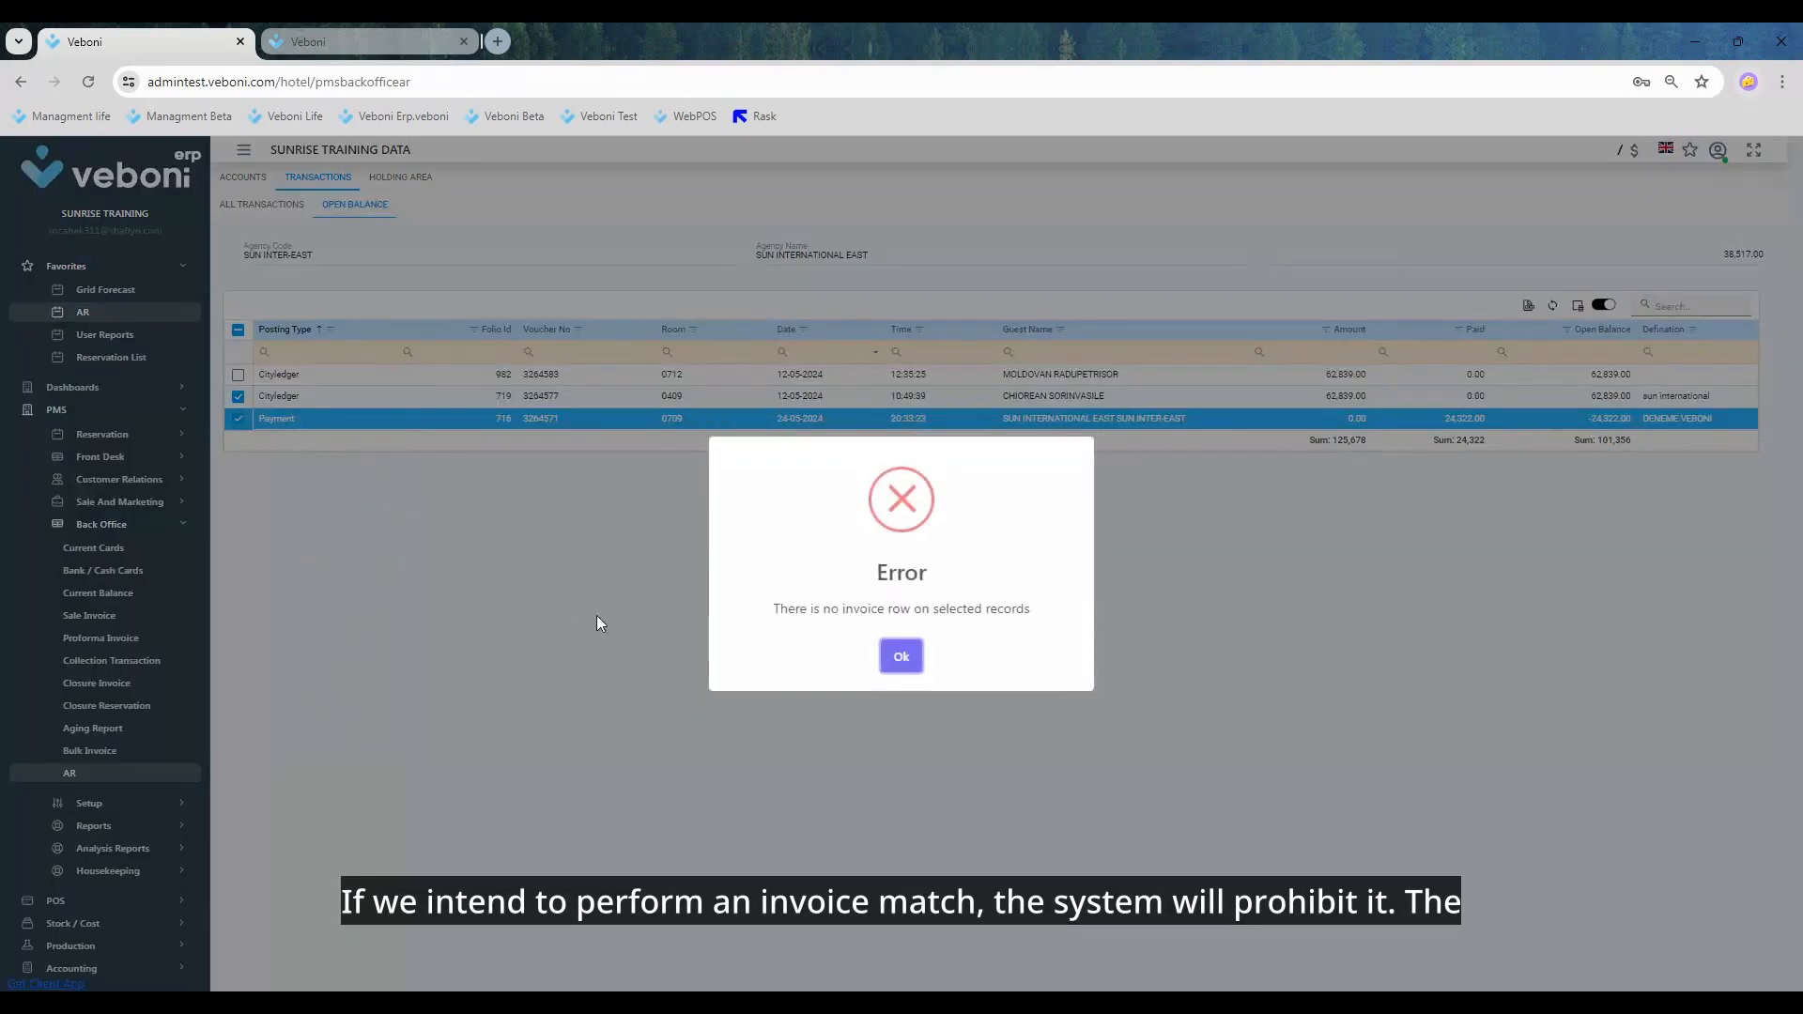
pyautogui.click(900, 659)
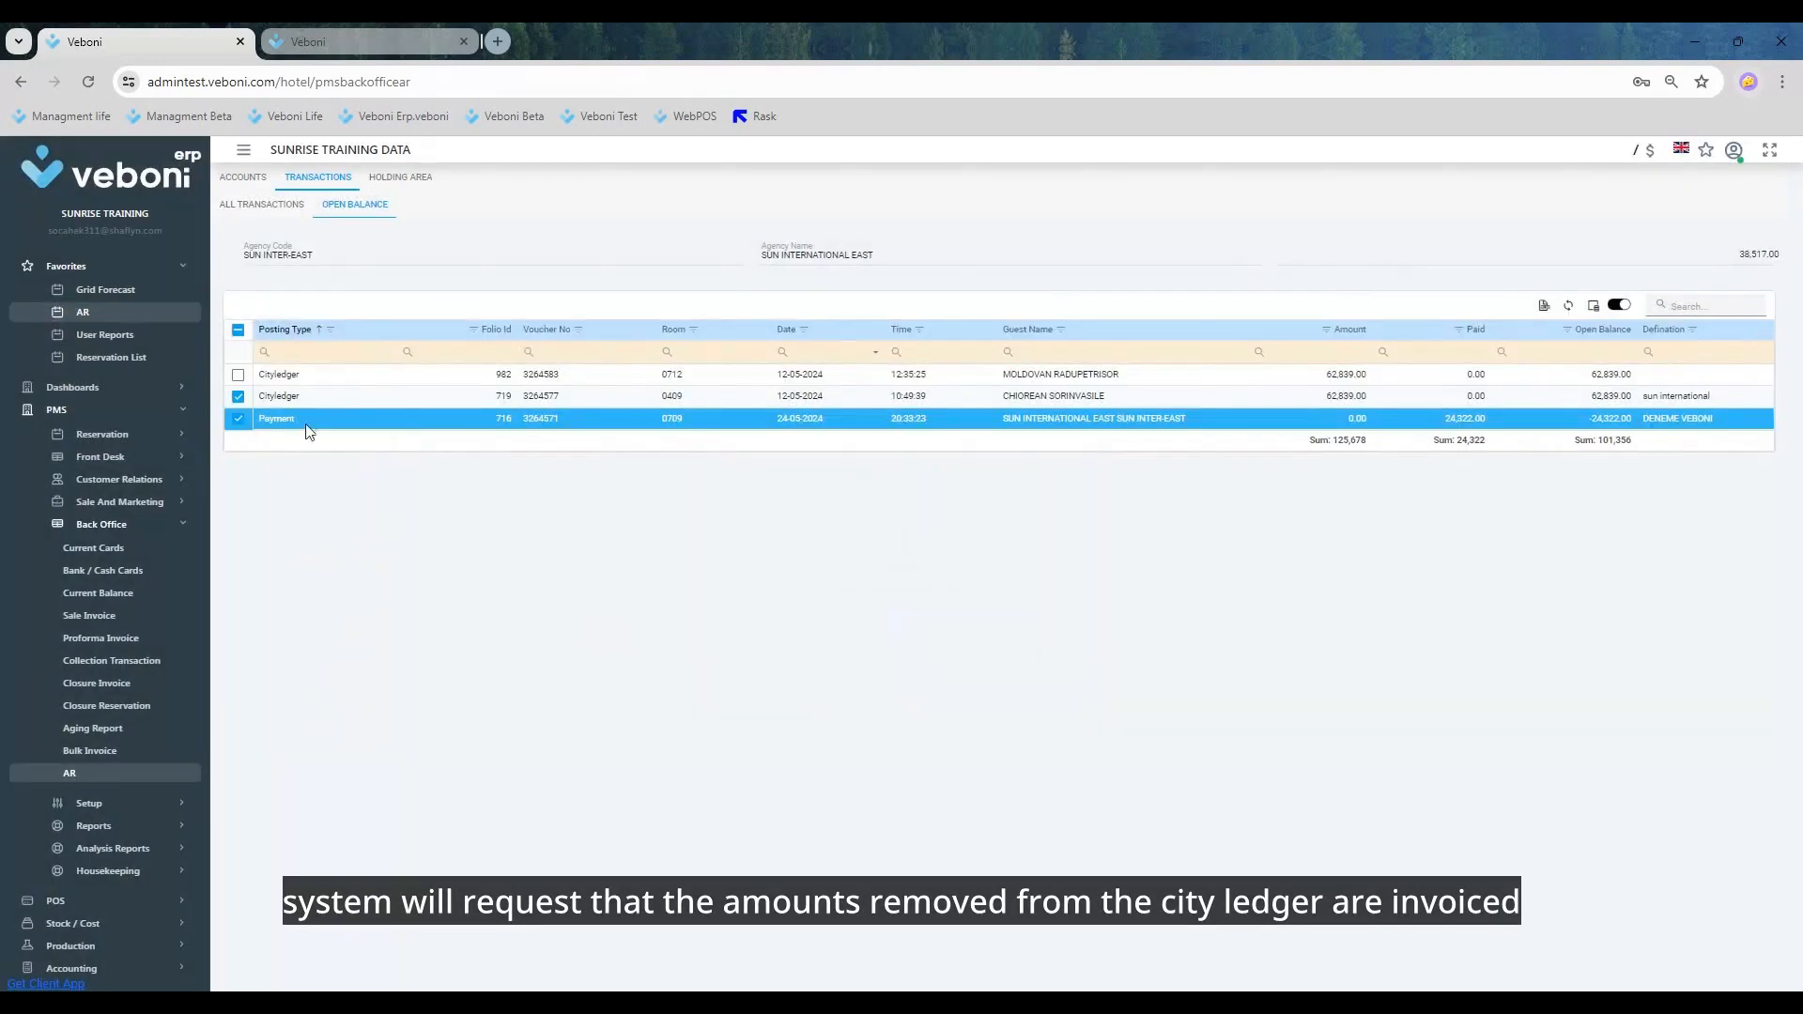
pyautogui.click(239, 419)
pyautogui.click(238, 397)
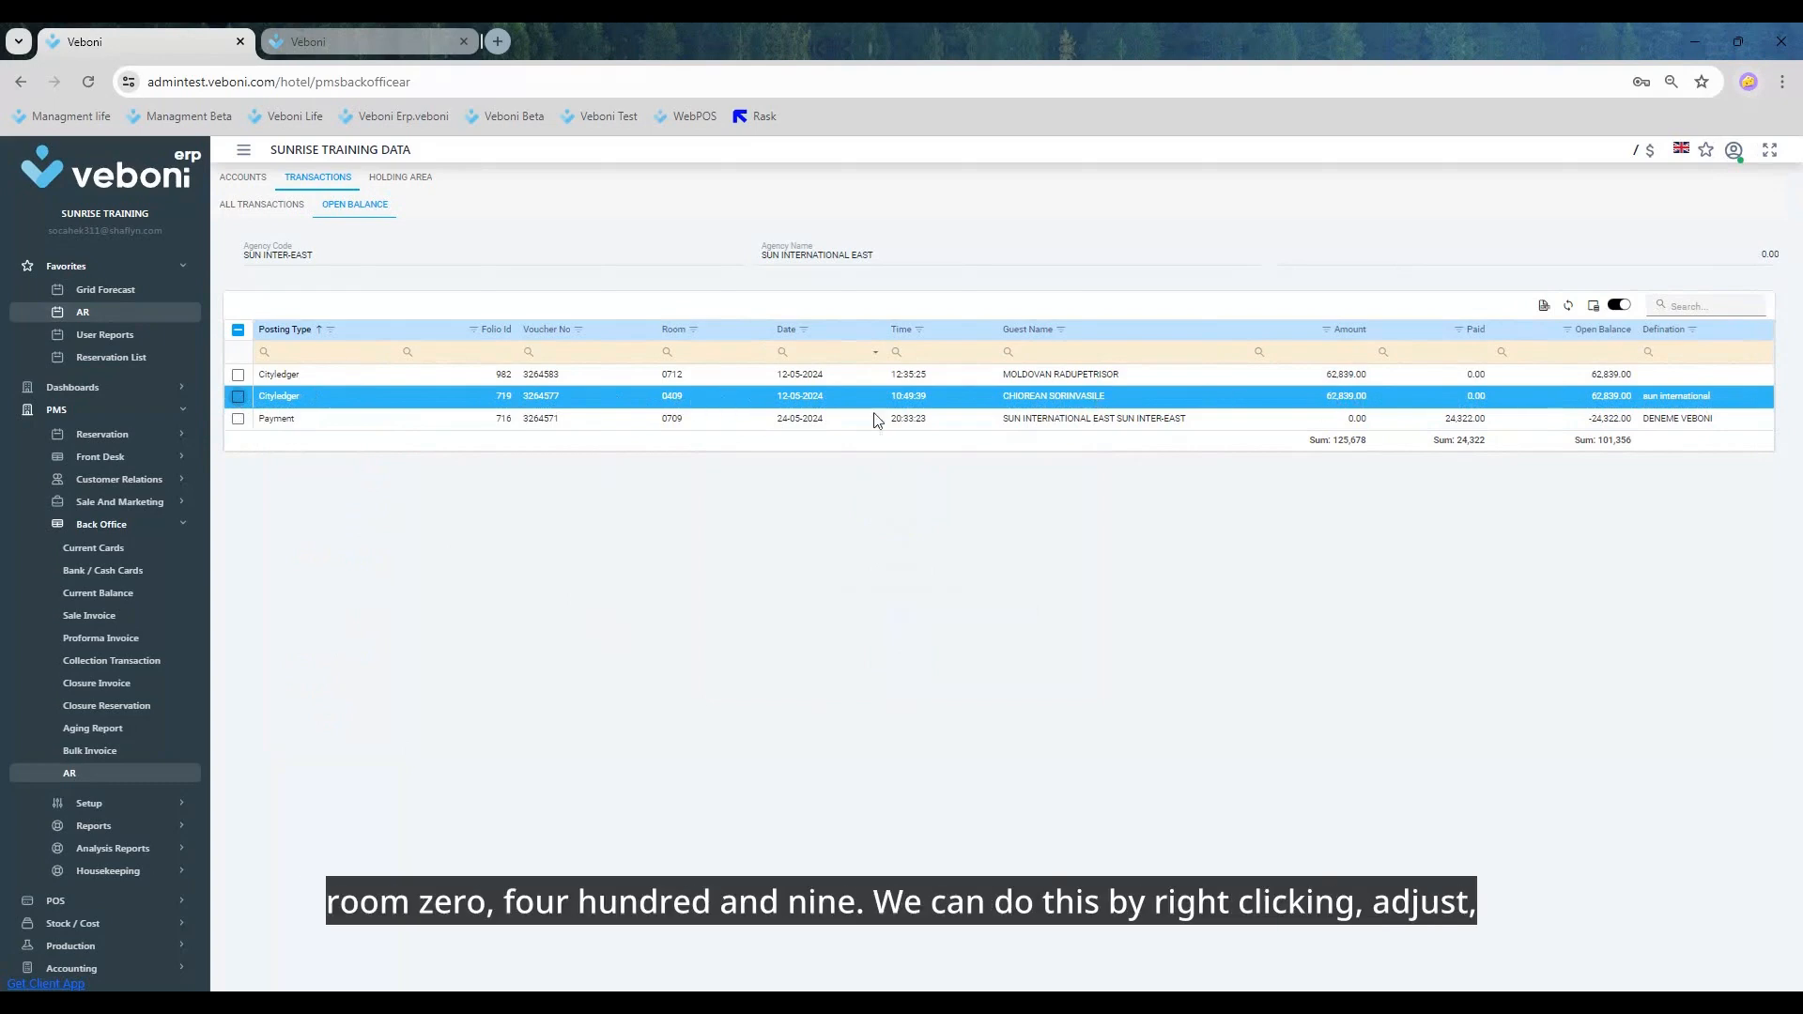
# Step: View the correction form for the room 0409 city ledger posting, check its amount, and close it without saving
pyautogui.rightClick(539, 402)
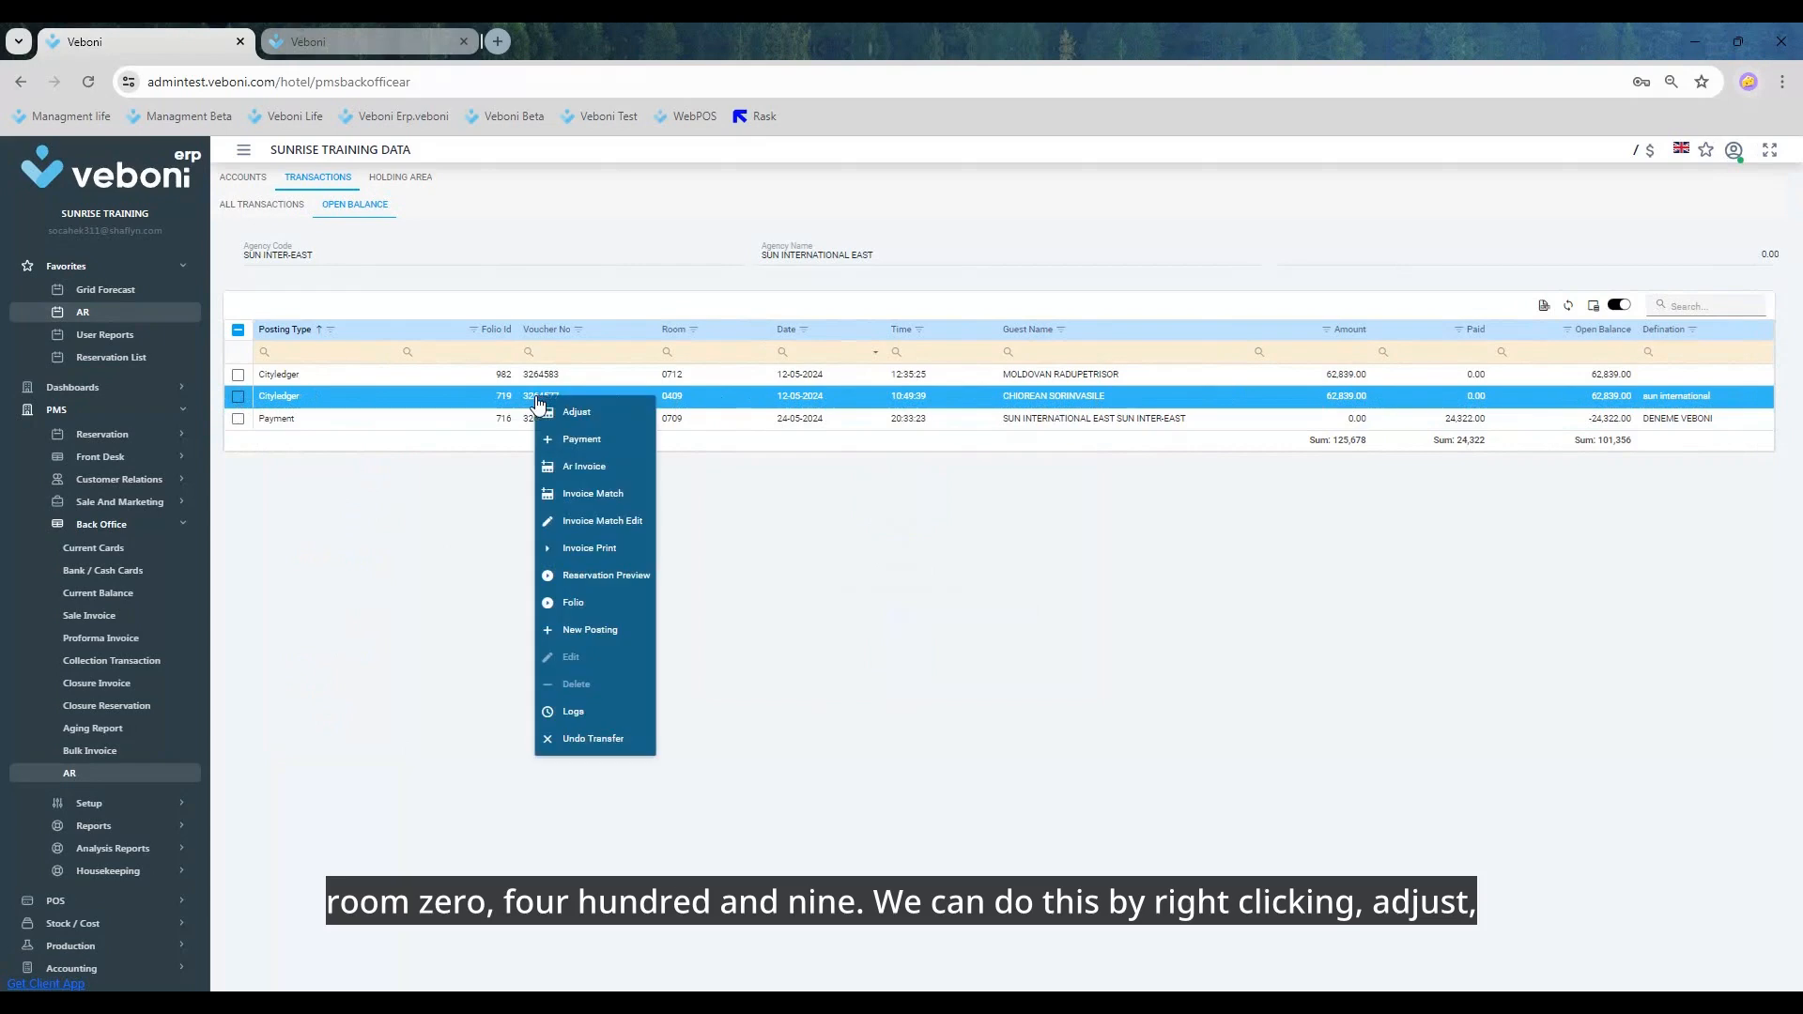
pyautogui.click(595, 415)
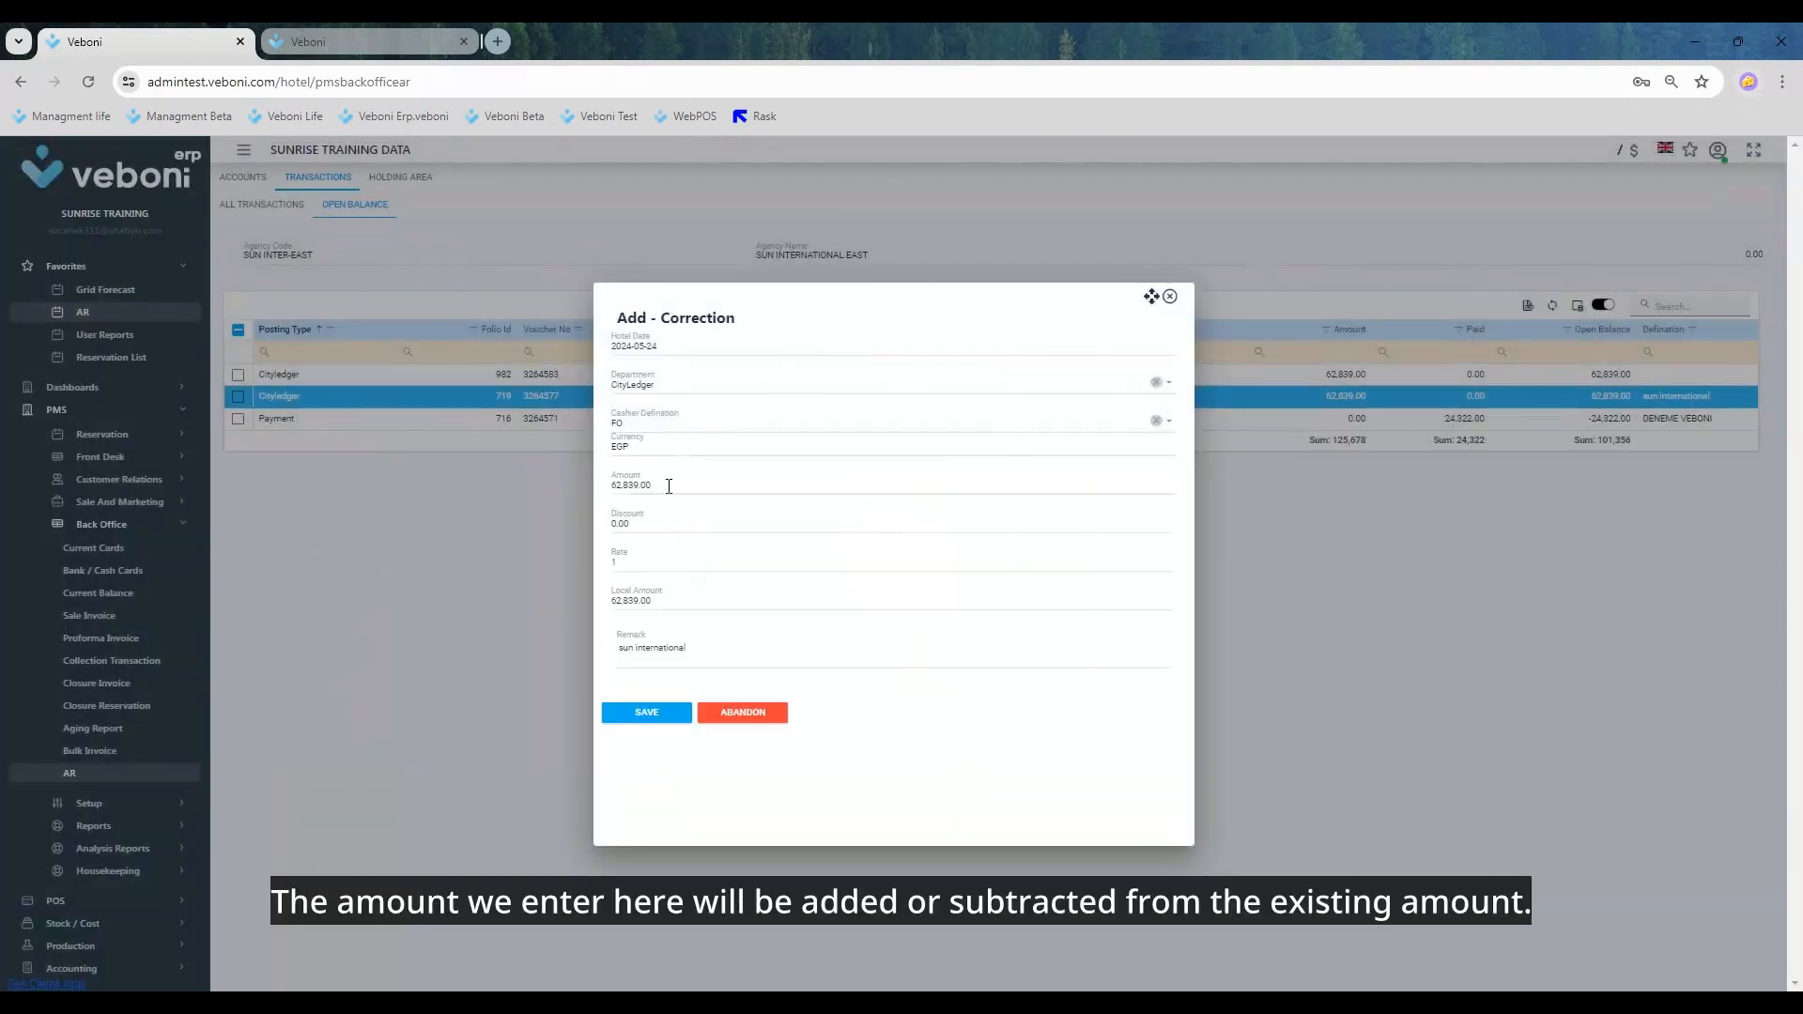
pyautogui.moveTo(670, 485); pyautogui.dragTo(573, 490)
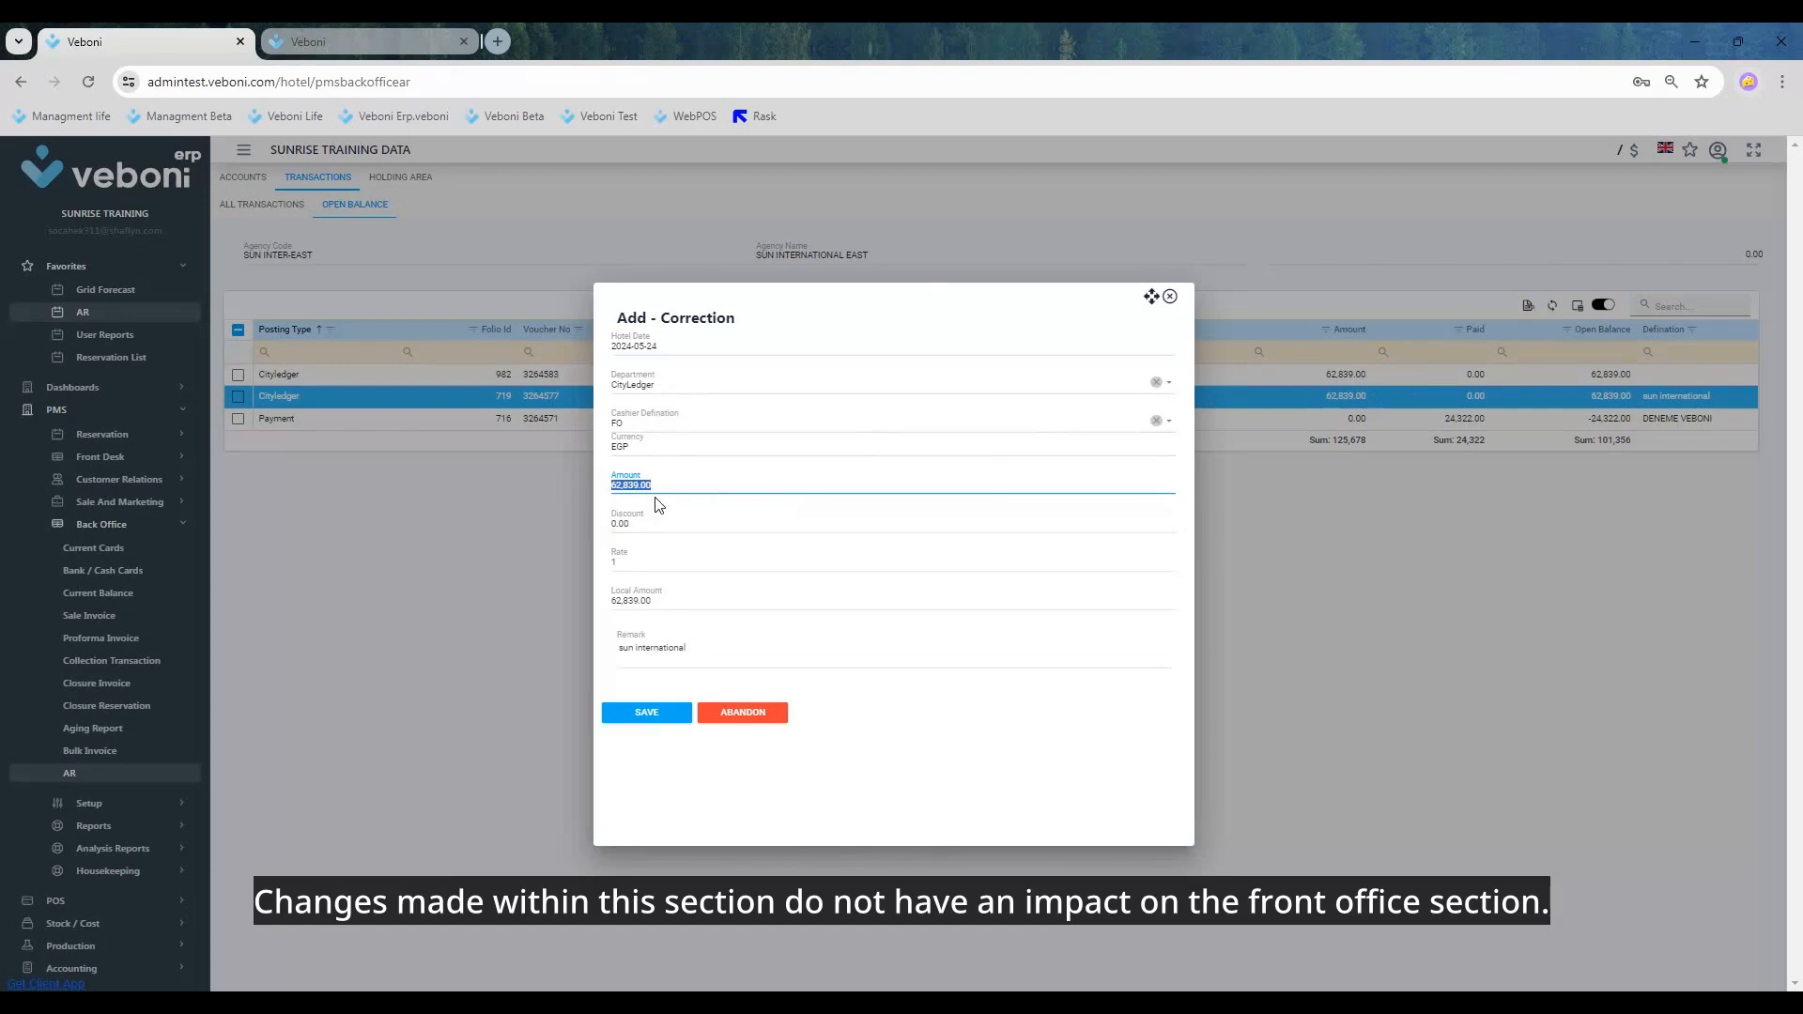
pyautogui.click(1169, 296)
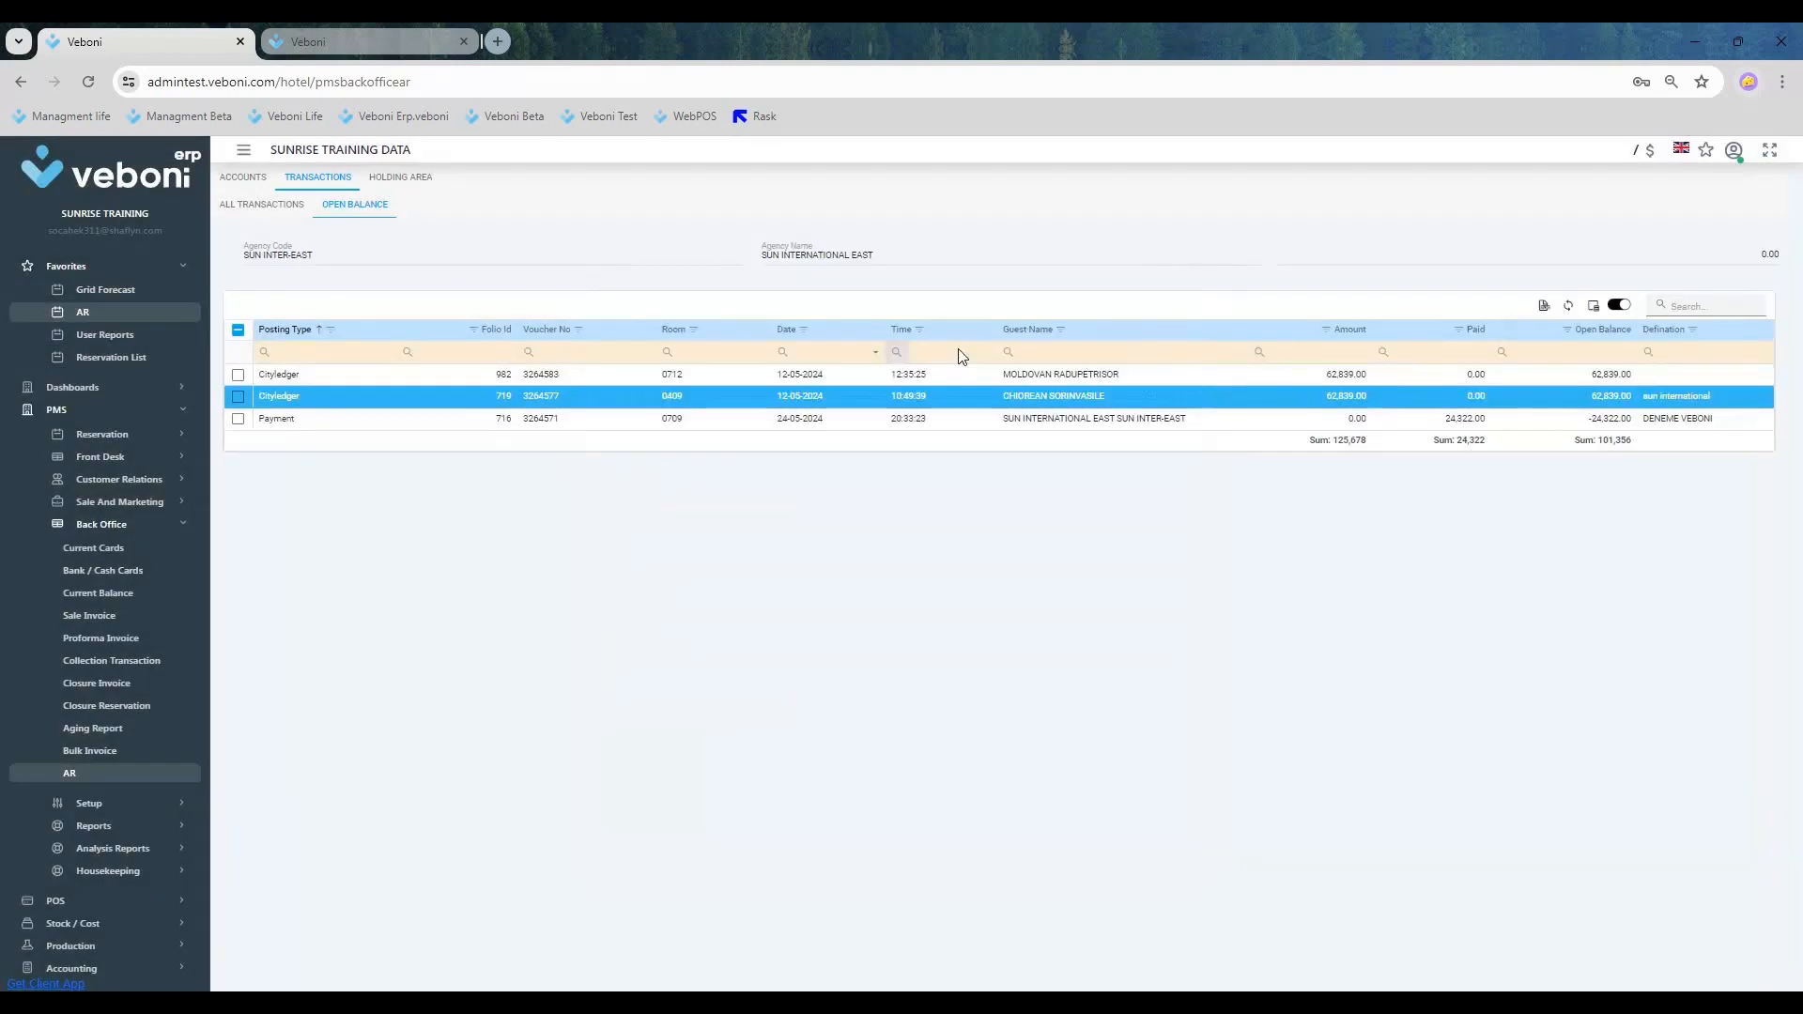
# Step: Start a new posting from the room 0409 city ledger row with department Room Up Selling, revenue group Extra Room Revenue and currency EGP
pyautogui.rightClick(318, 396)
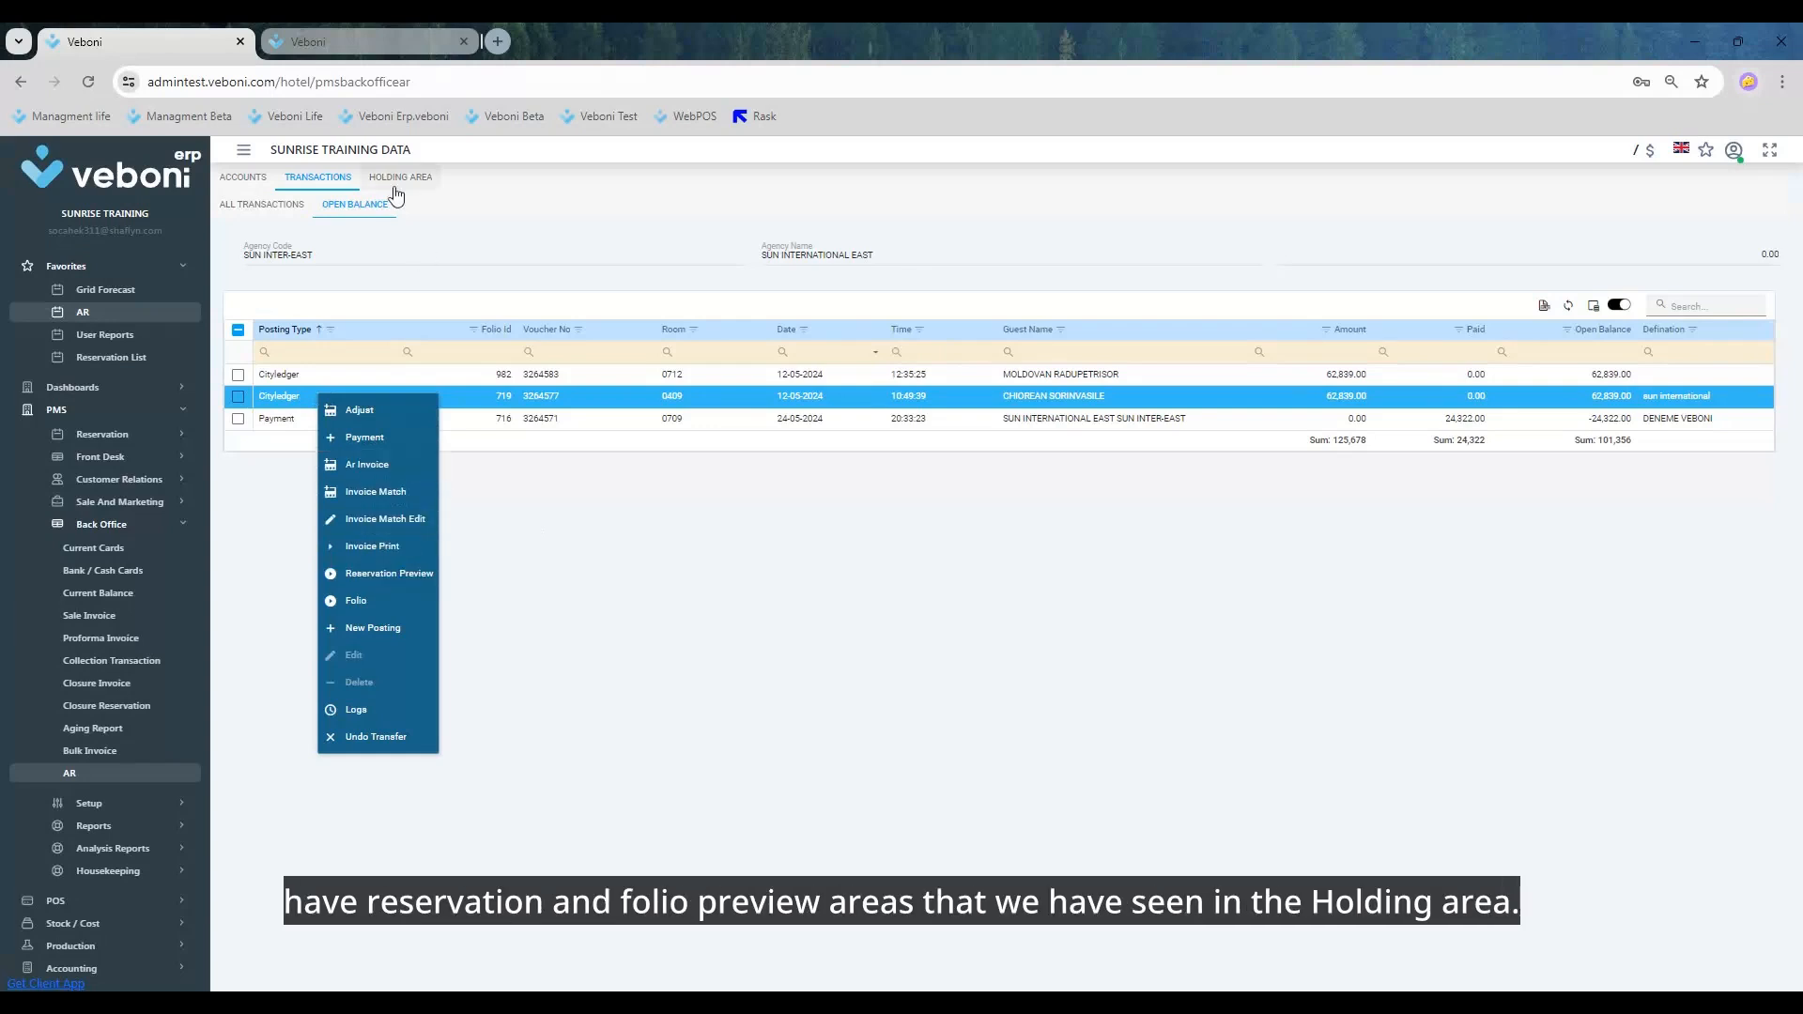
pyautogui.click(385, 629)
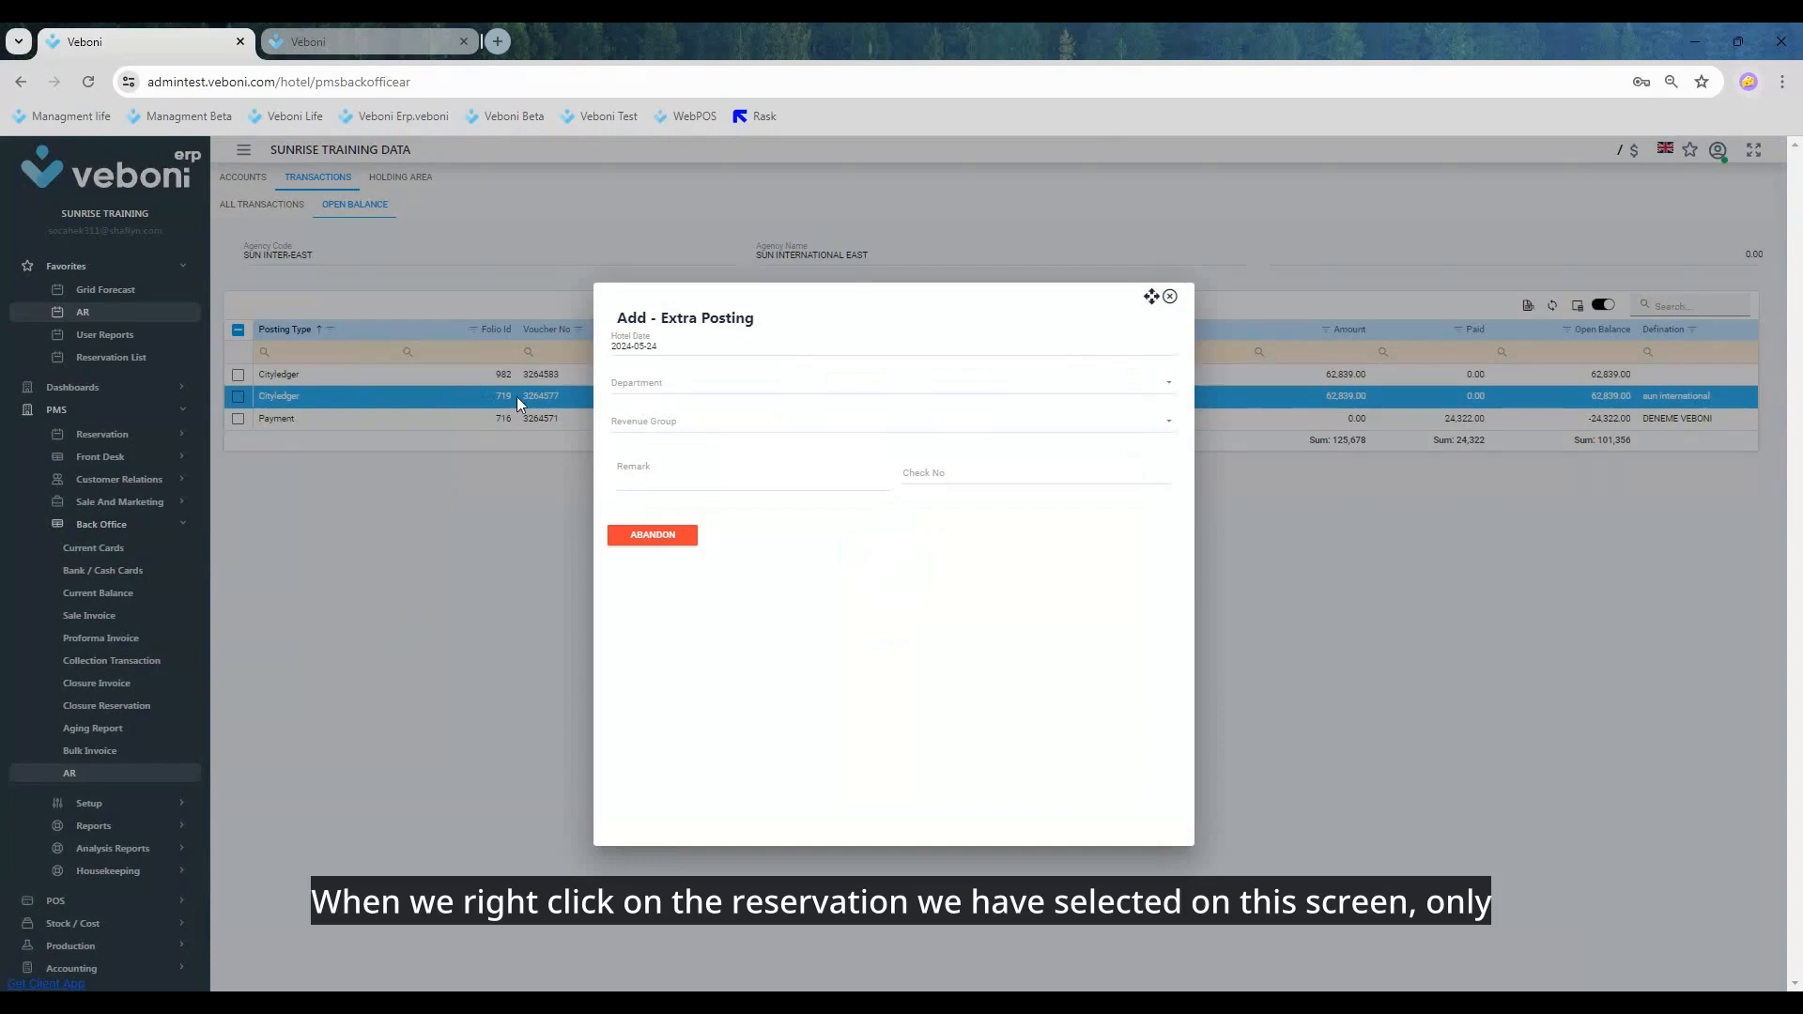
pyautogui.click(668, 386)
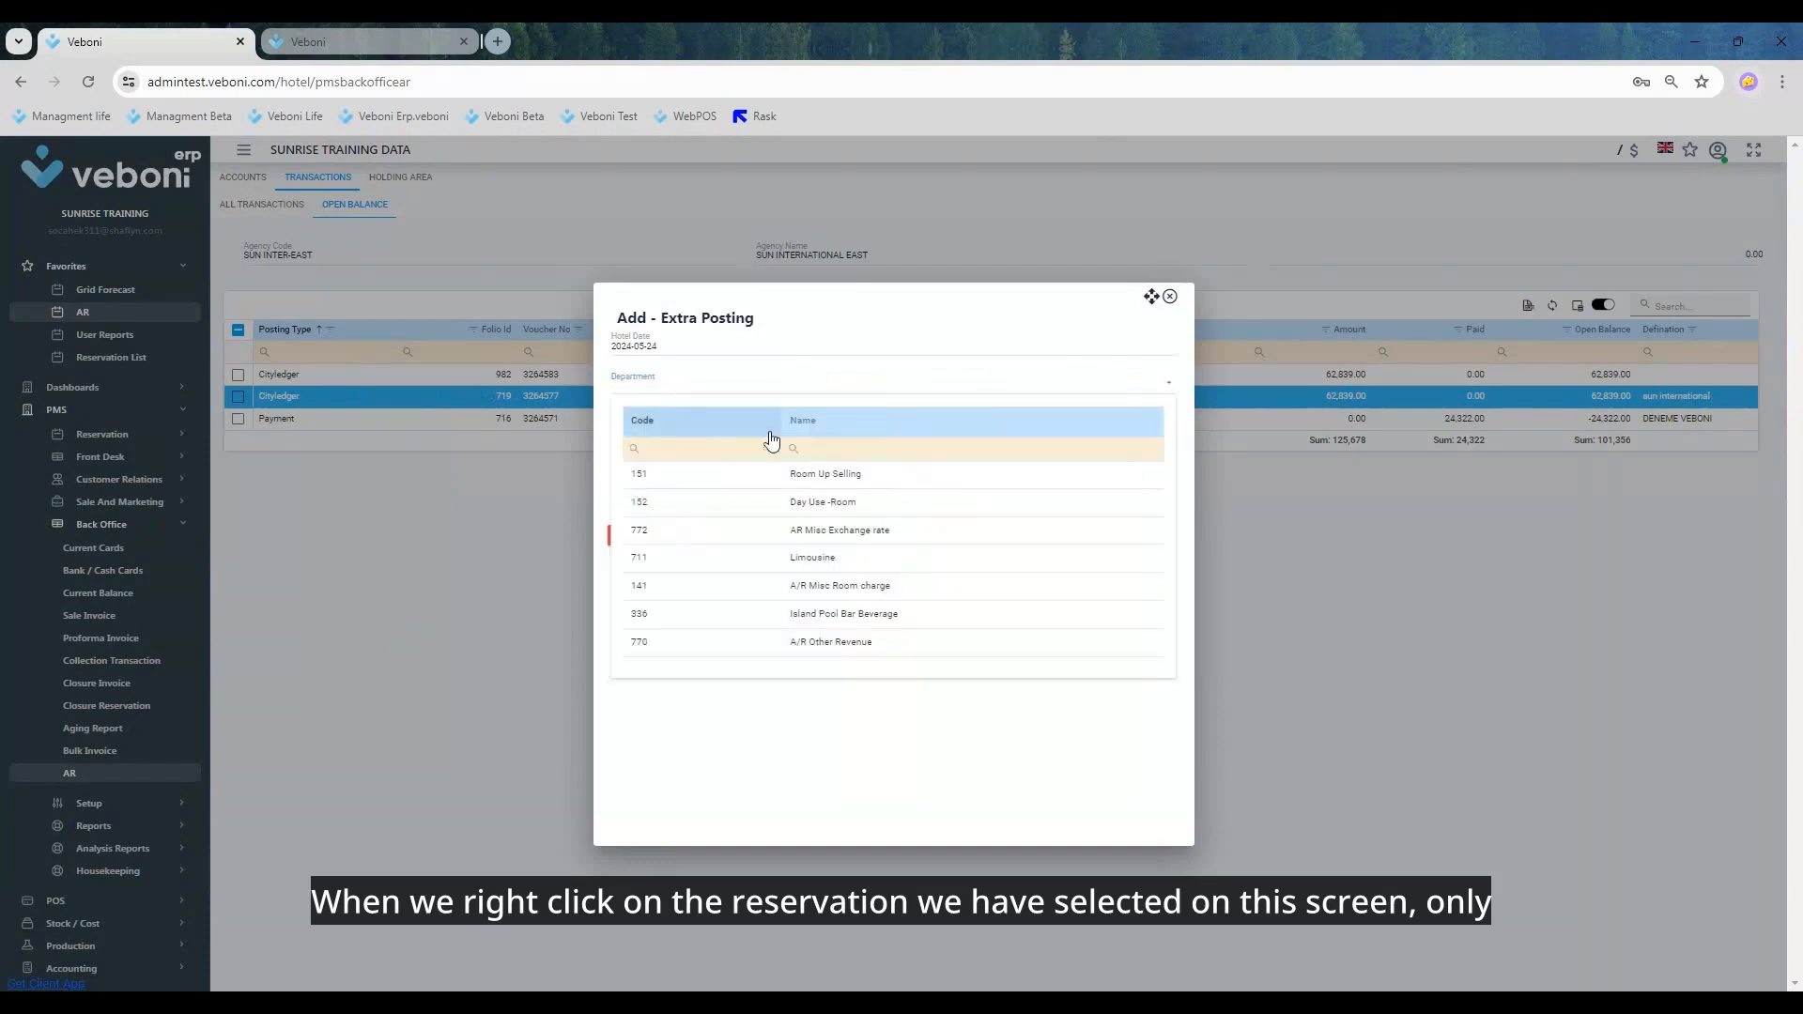
pyautogui.moveTo(793, 448)
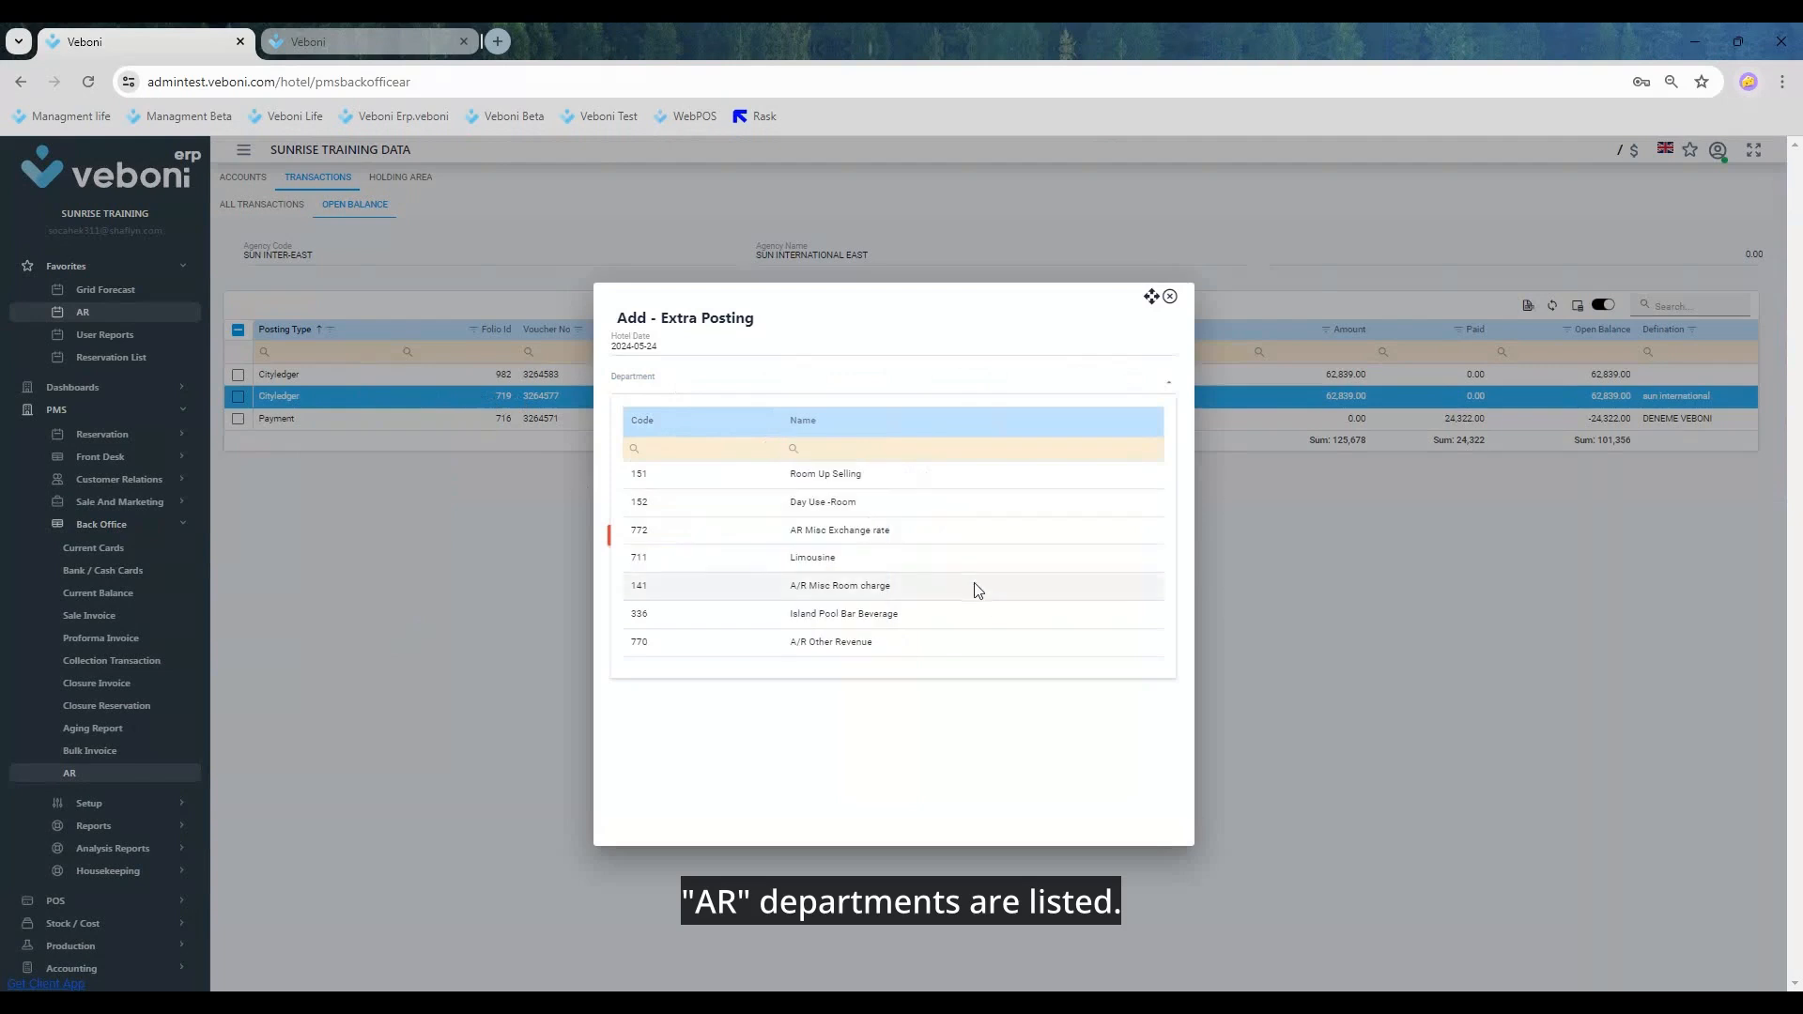
pyautogui.click(818, 476)
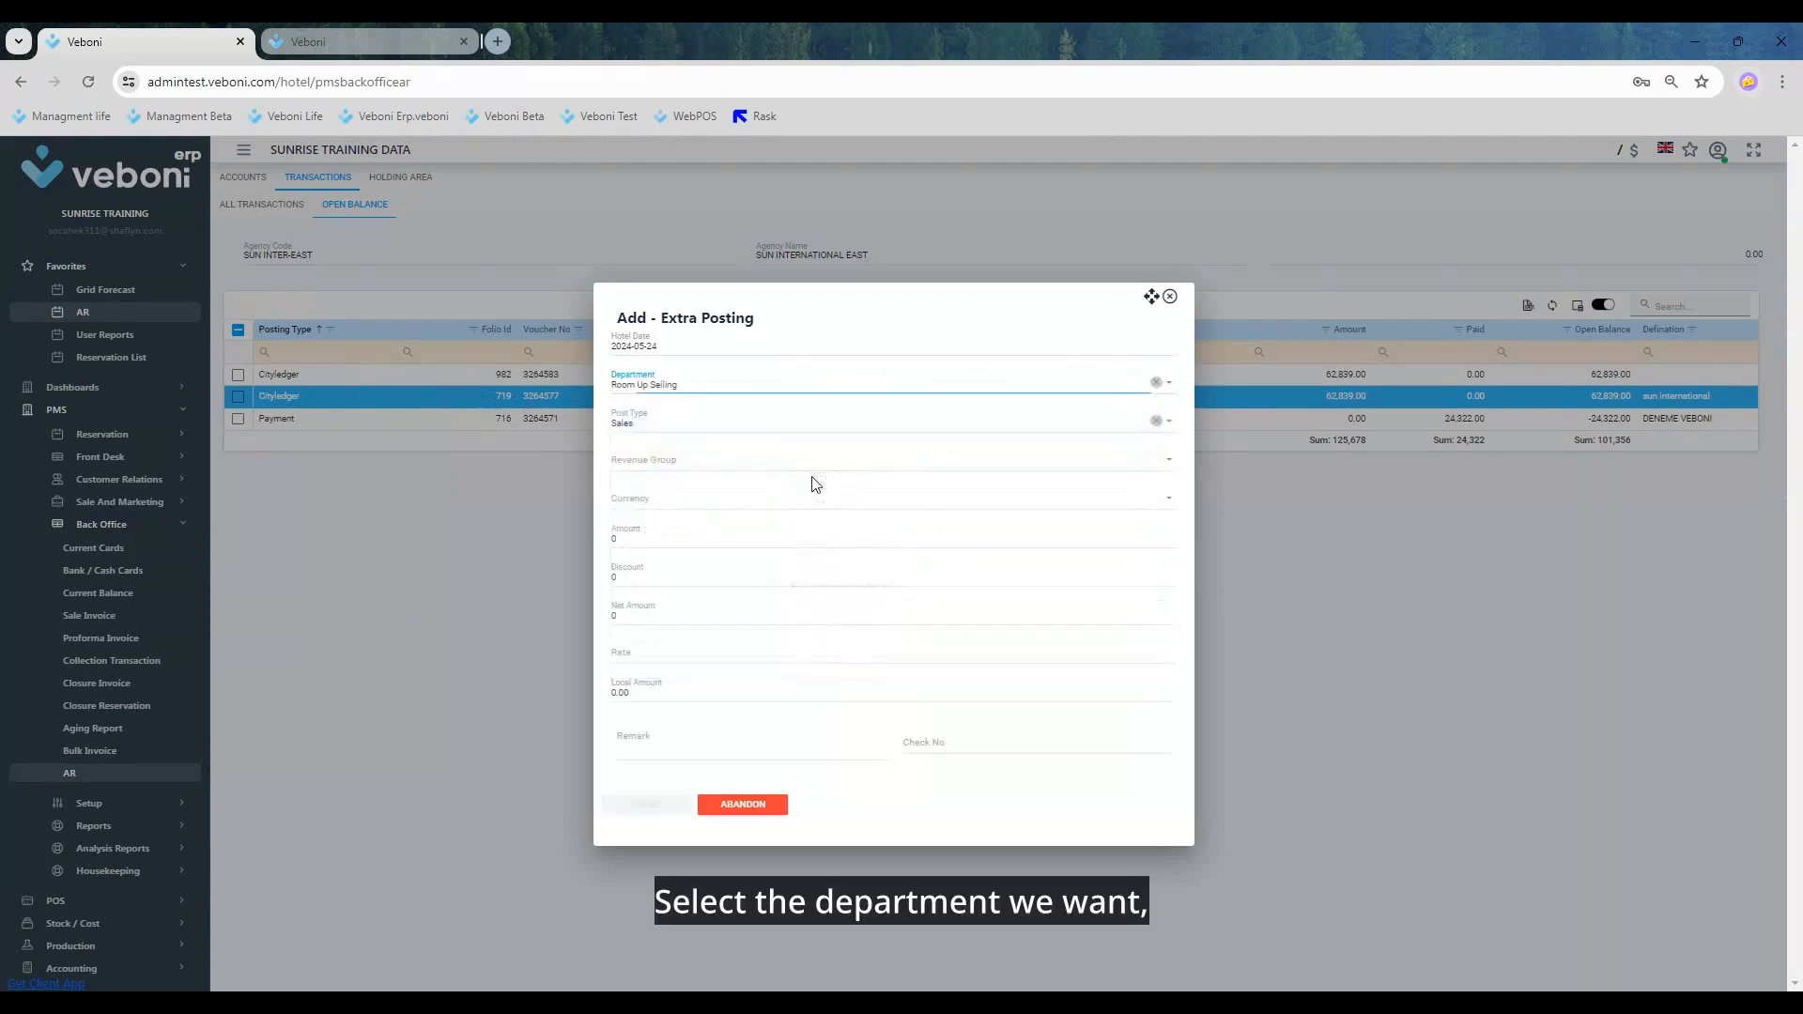
pyautogui.click(676, 464)
pyautogui.click(672, 548)
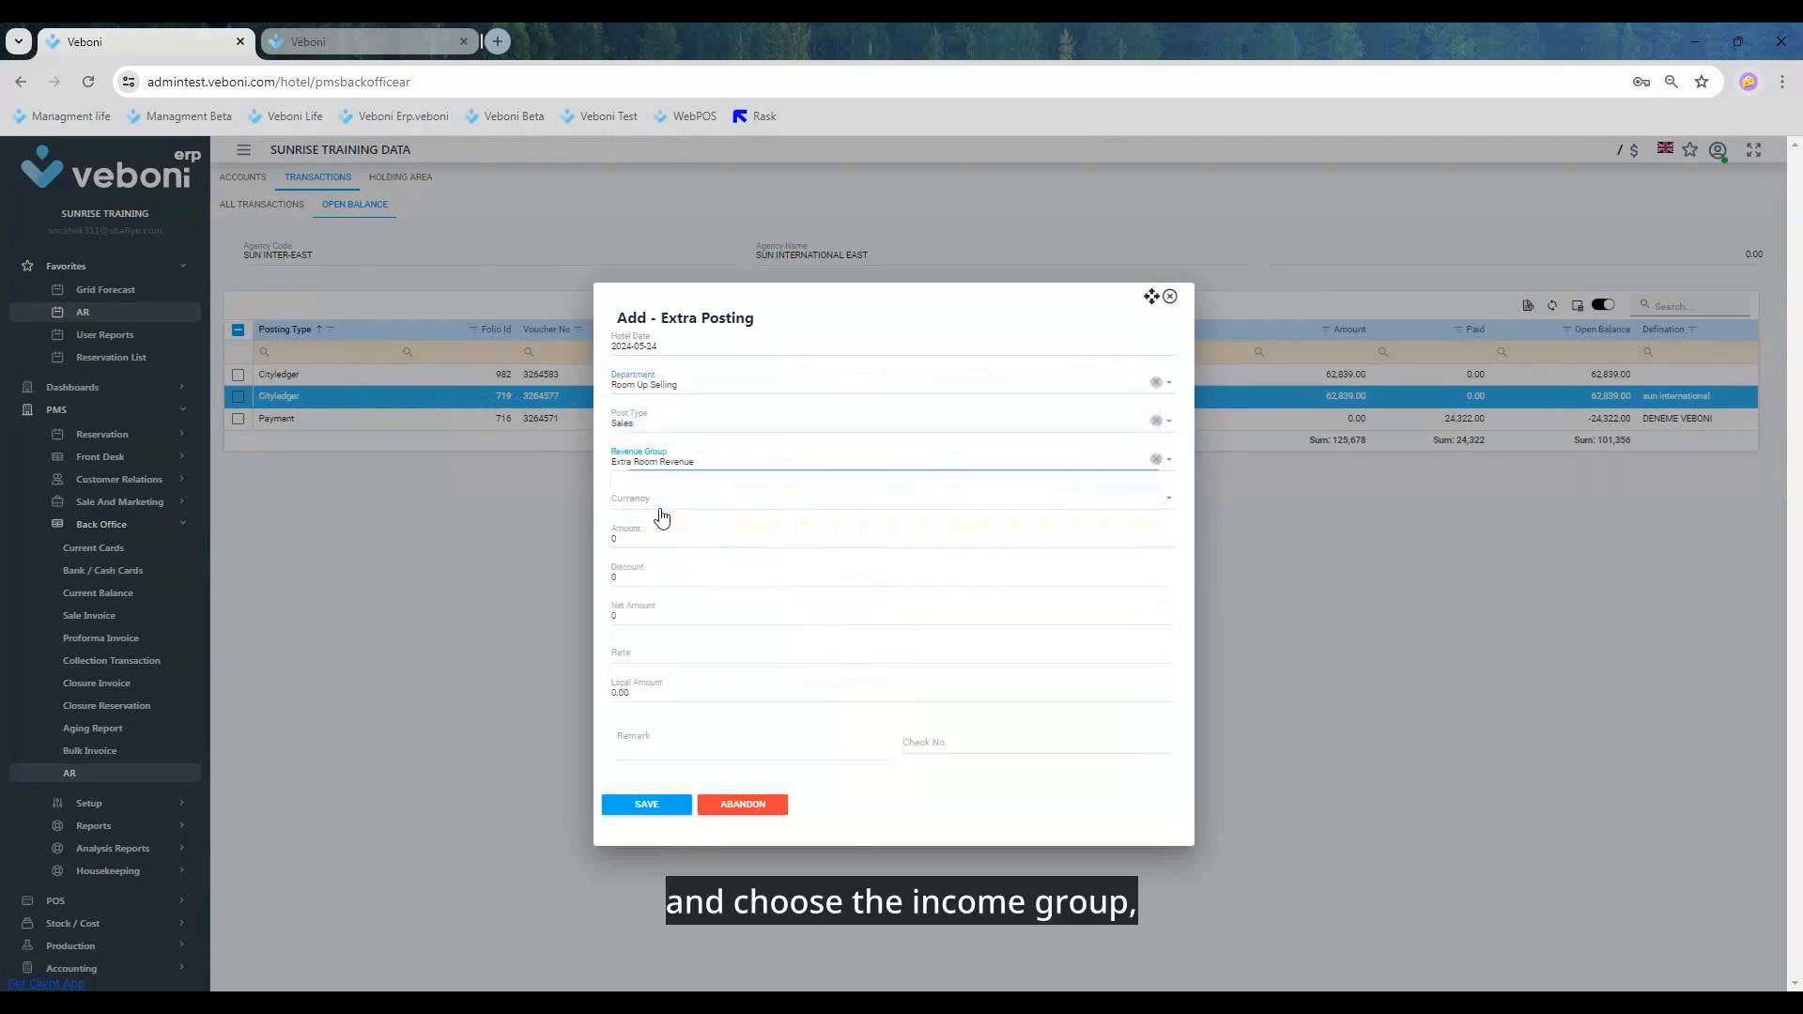
pyautogui.click(662, 511)
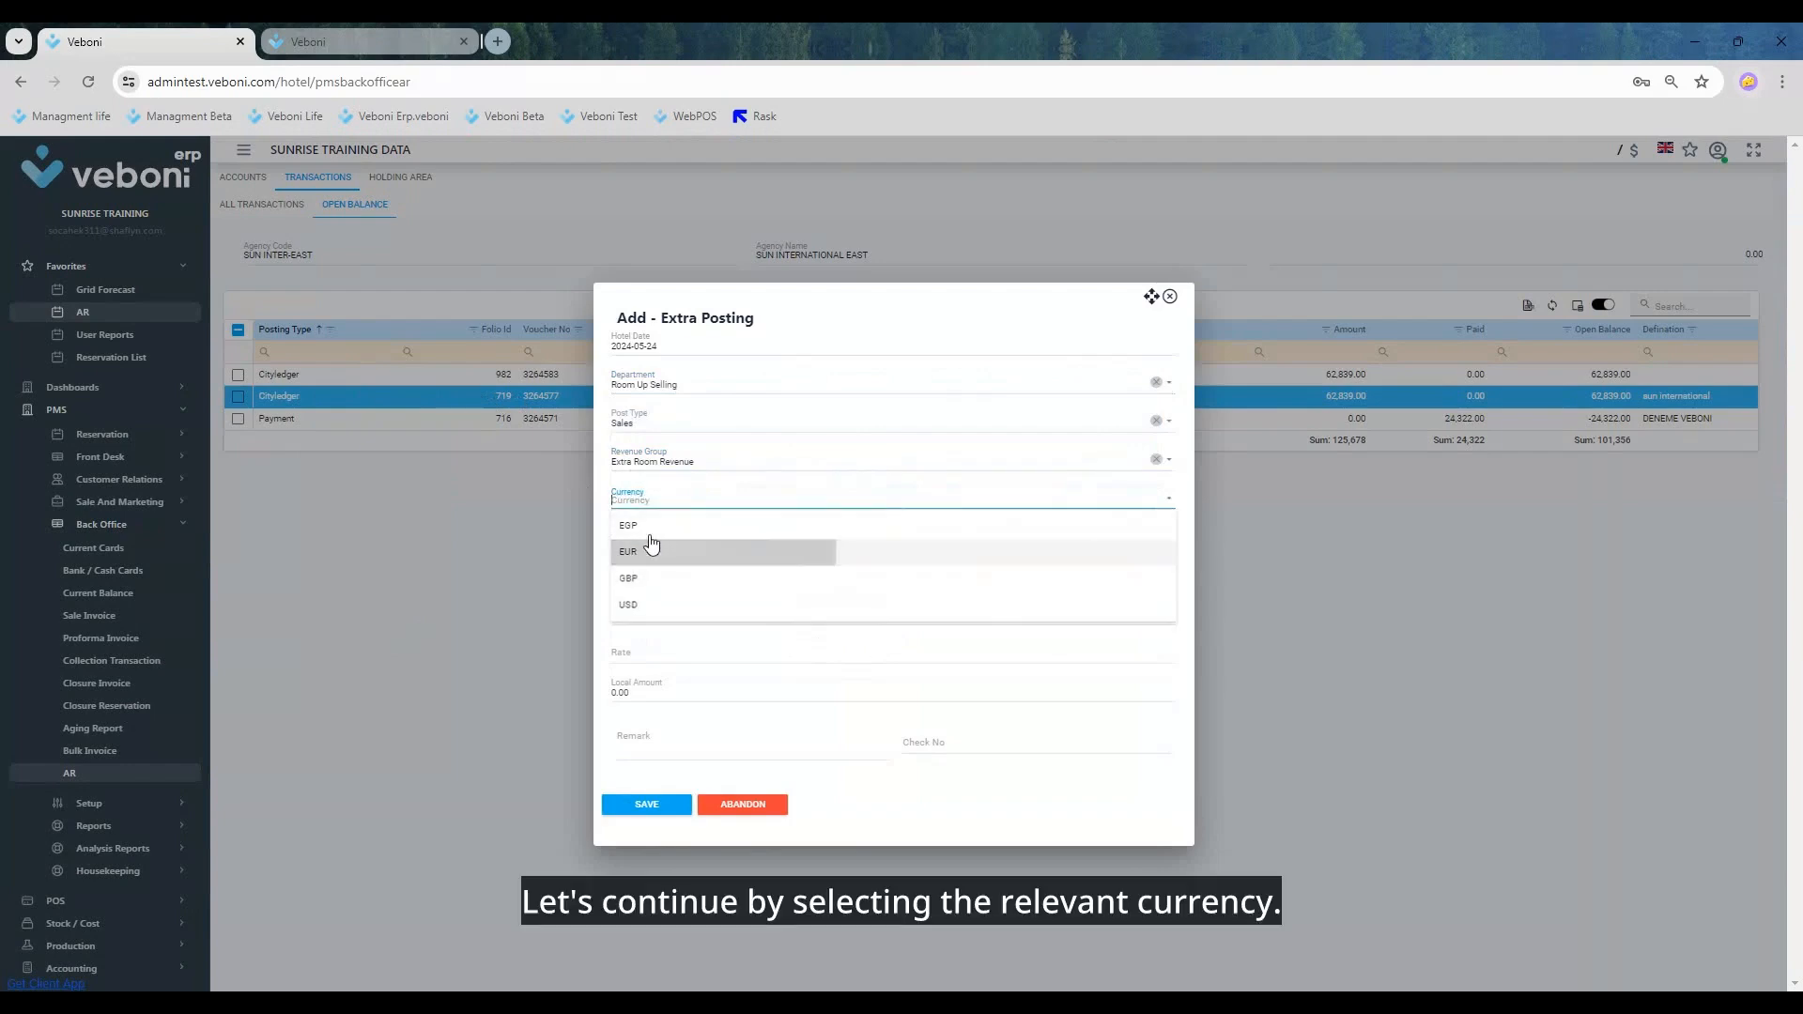
pyautogui.click(649, 529)
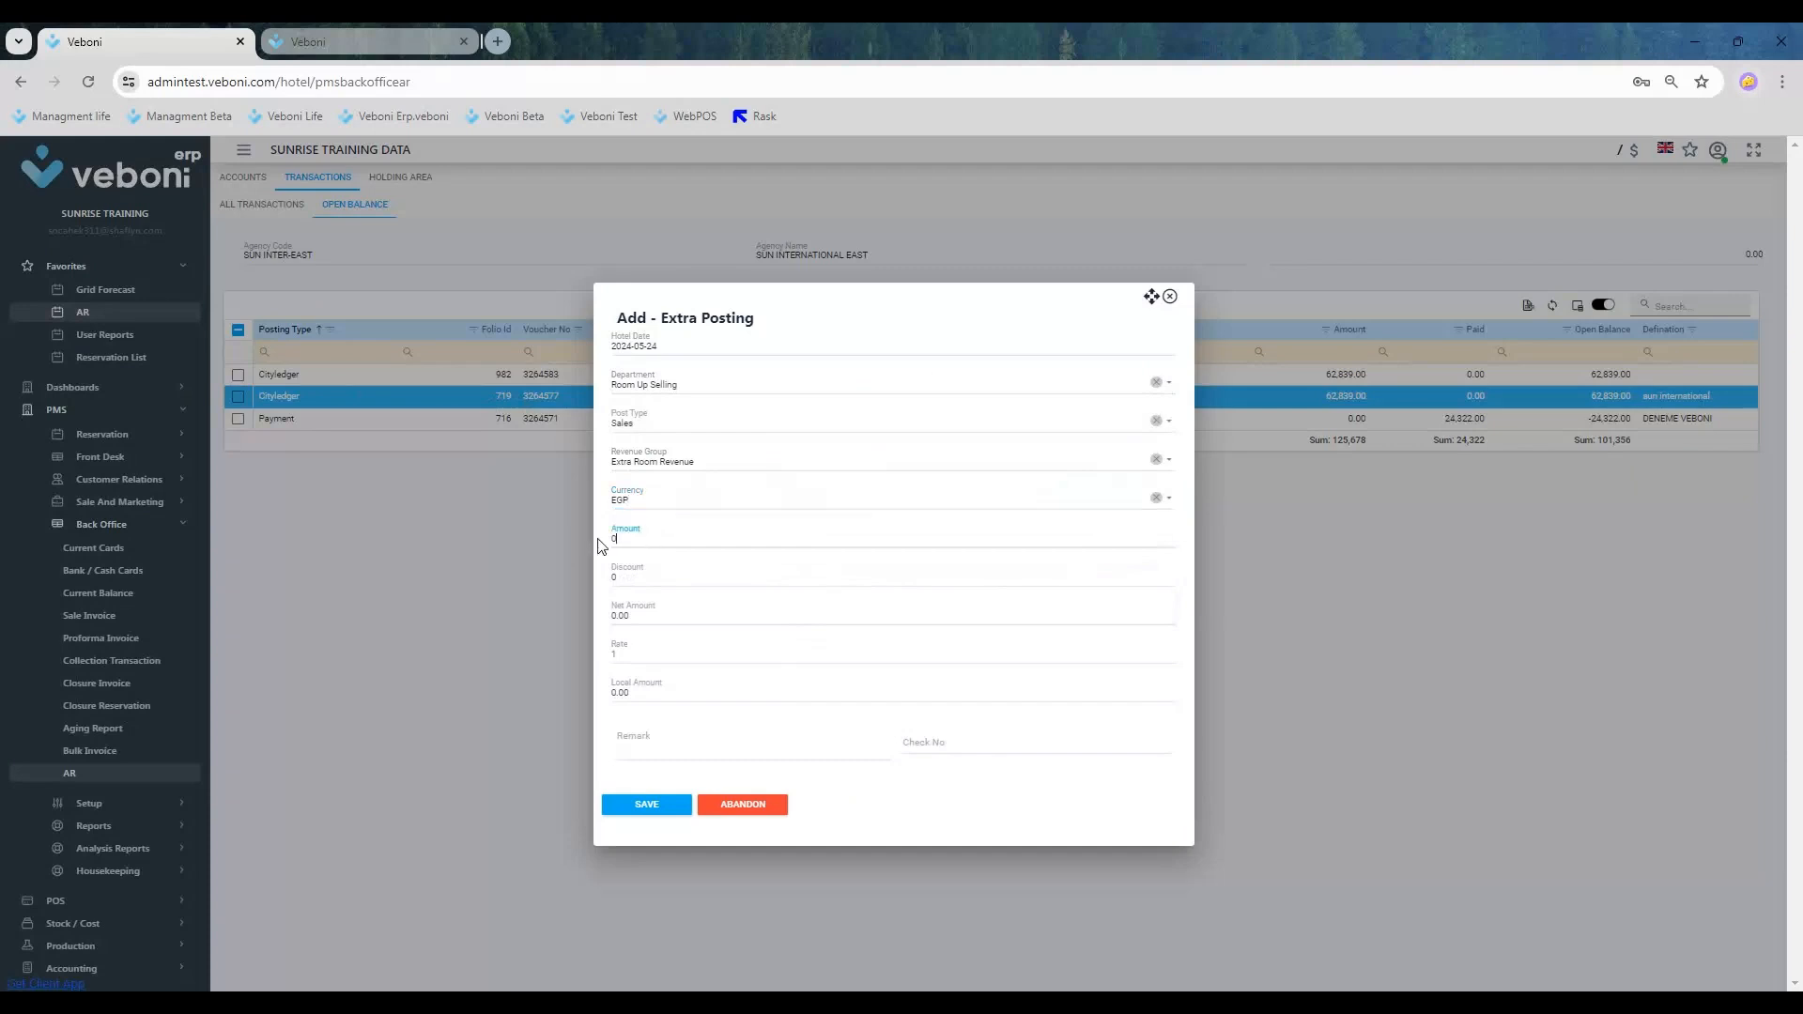
# Step: Set the extra posting's amount to 100.00 with remark DENEME, save it, and highlight its row in the open balance list
pyautogui.write('00.00')
pyautogui.press('Tab')
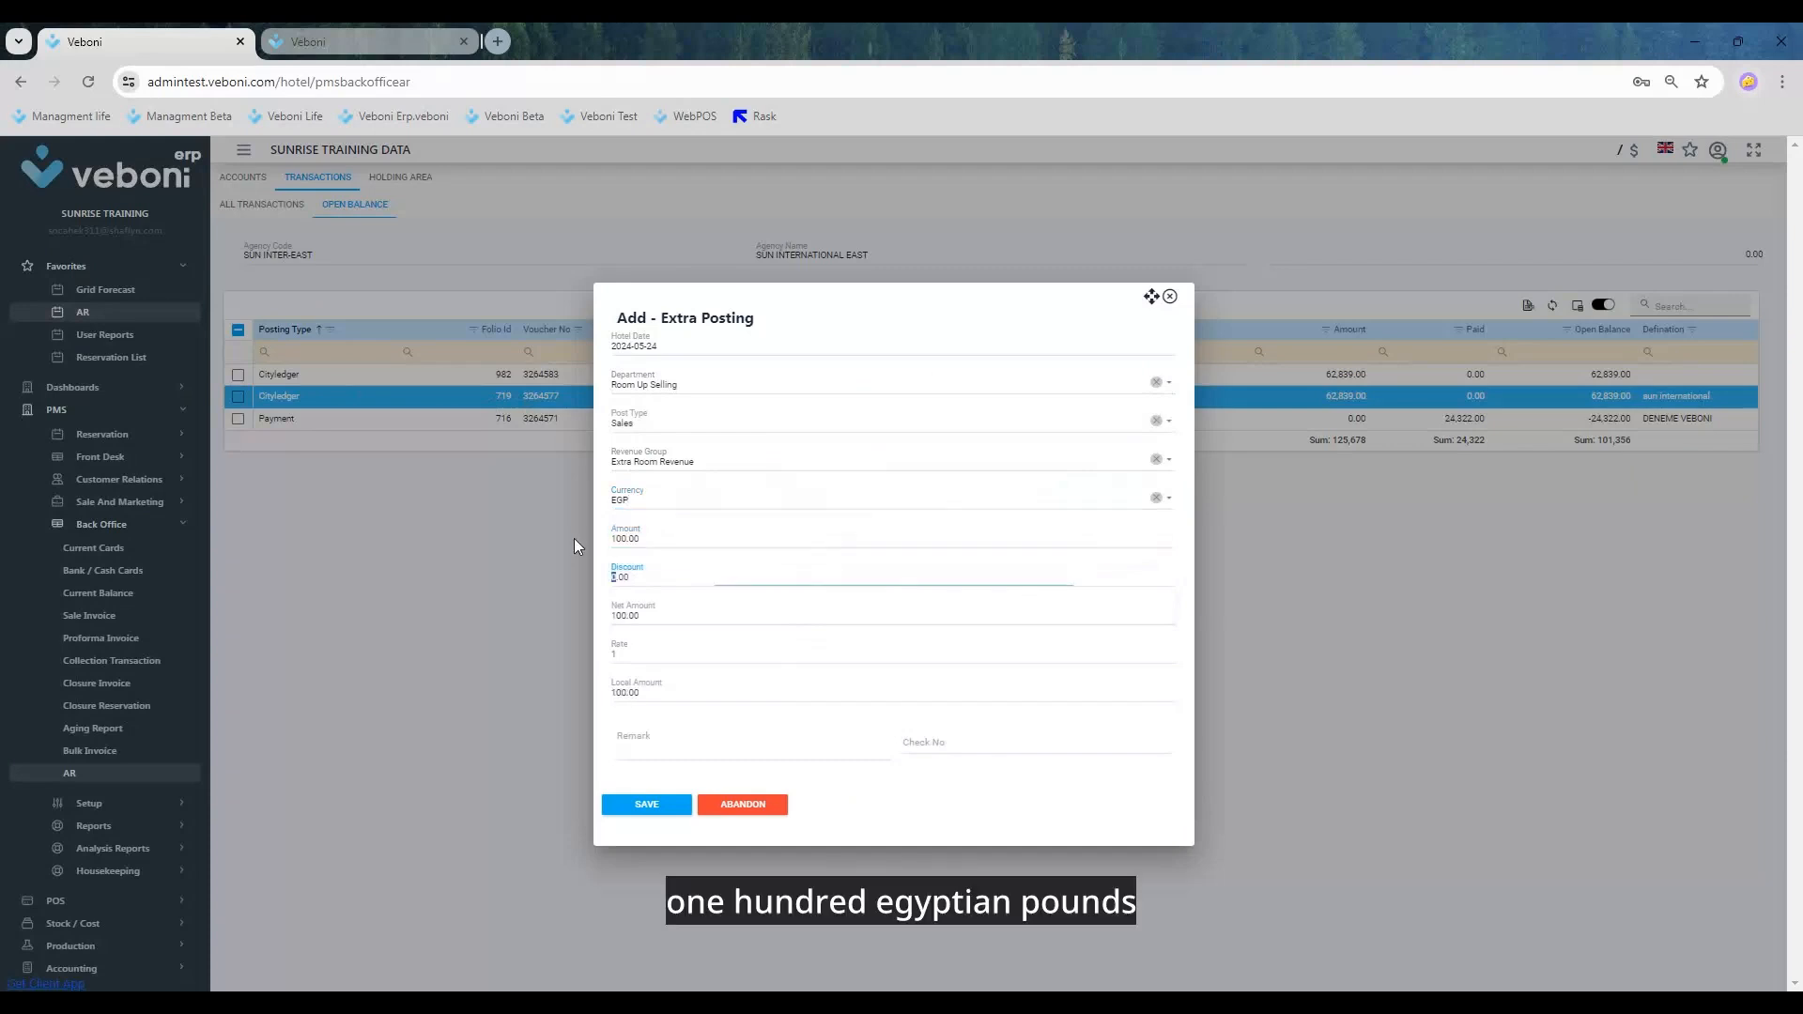
pyautogui.press('Tab')
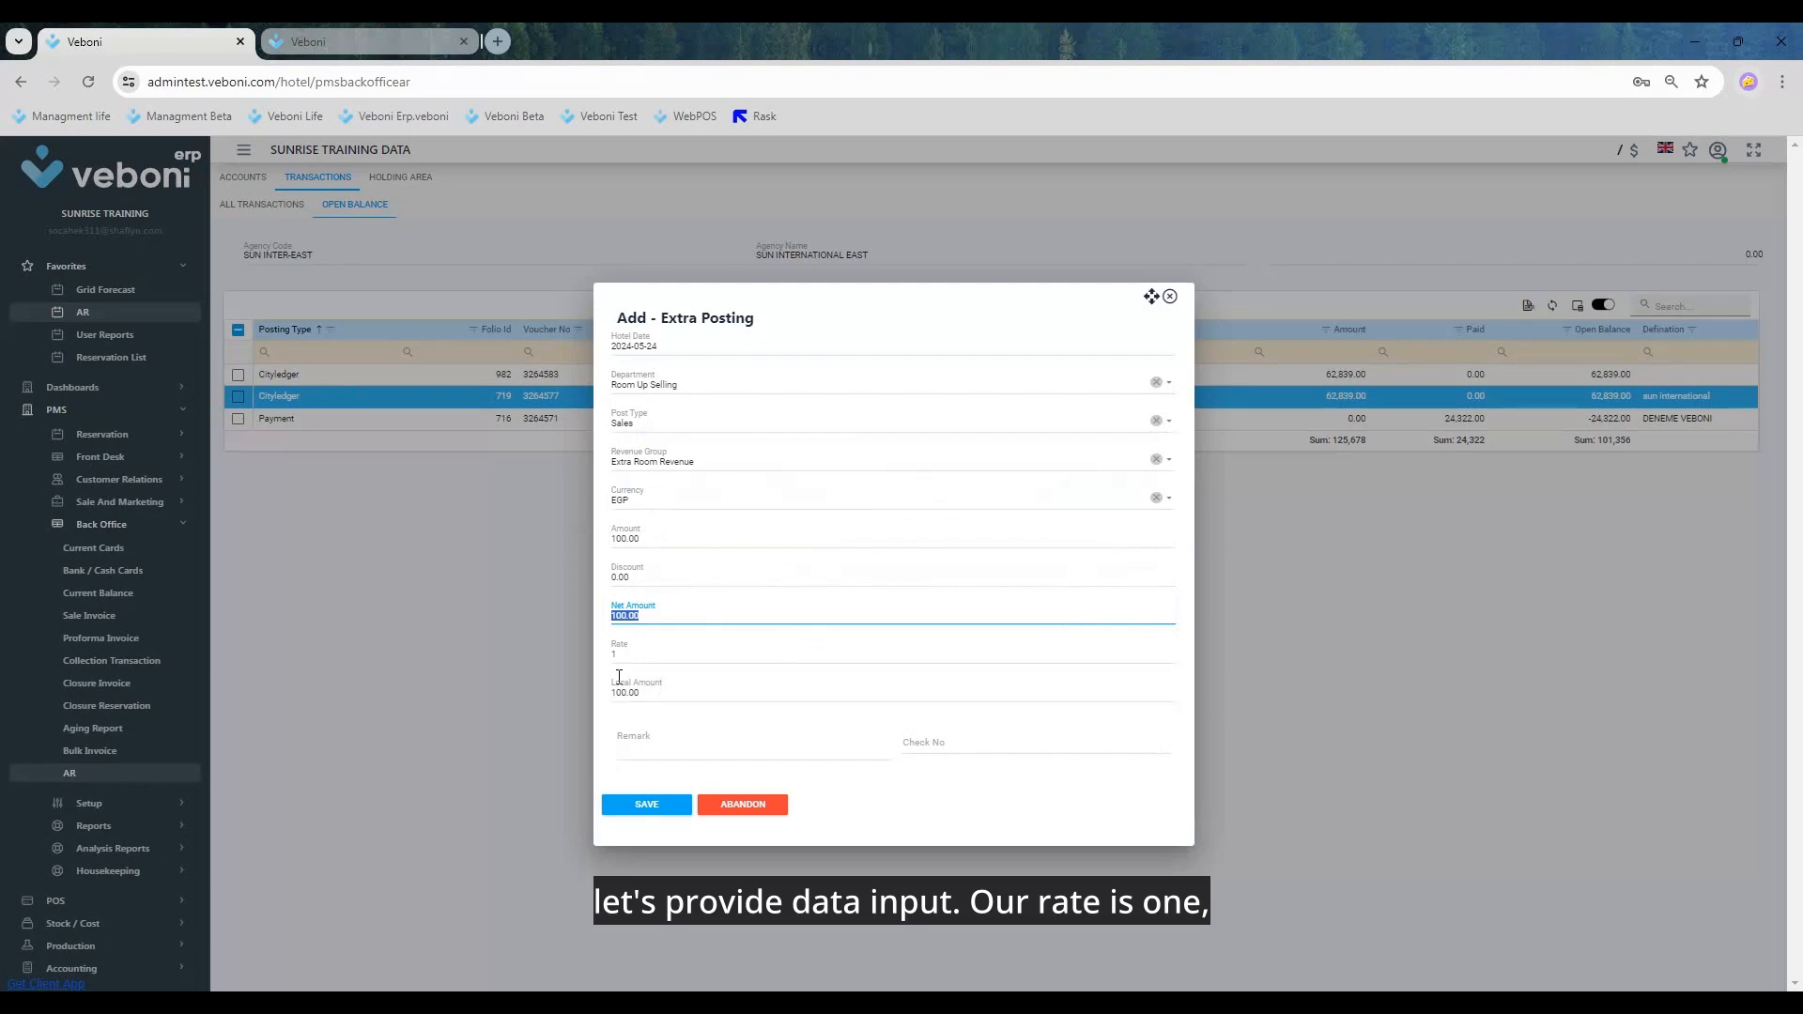
pyautogui.click(629, 742)
pyautogui.write('DENEME')
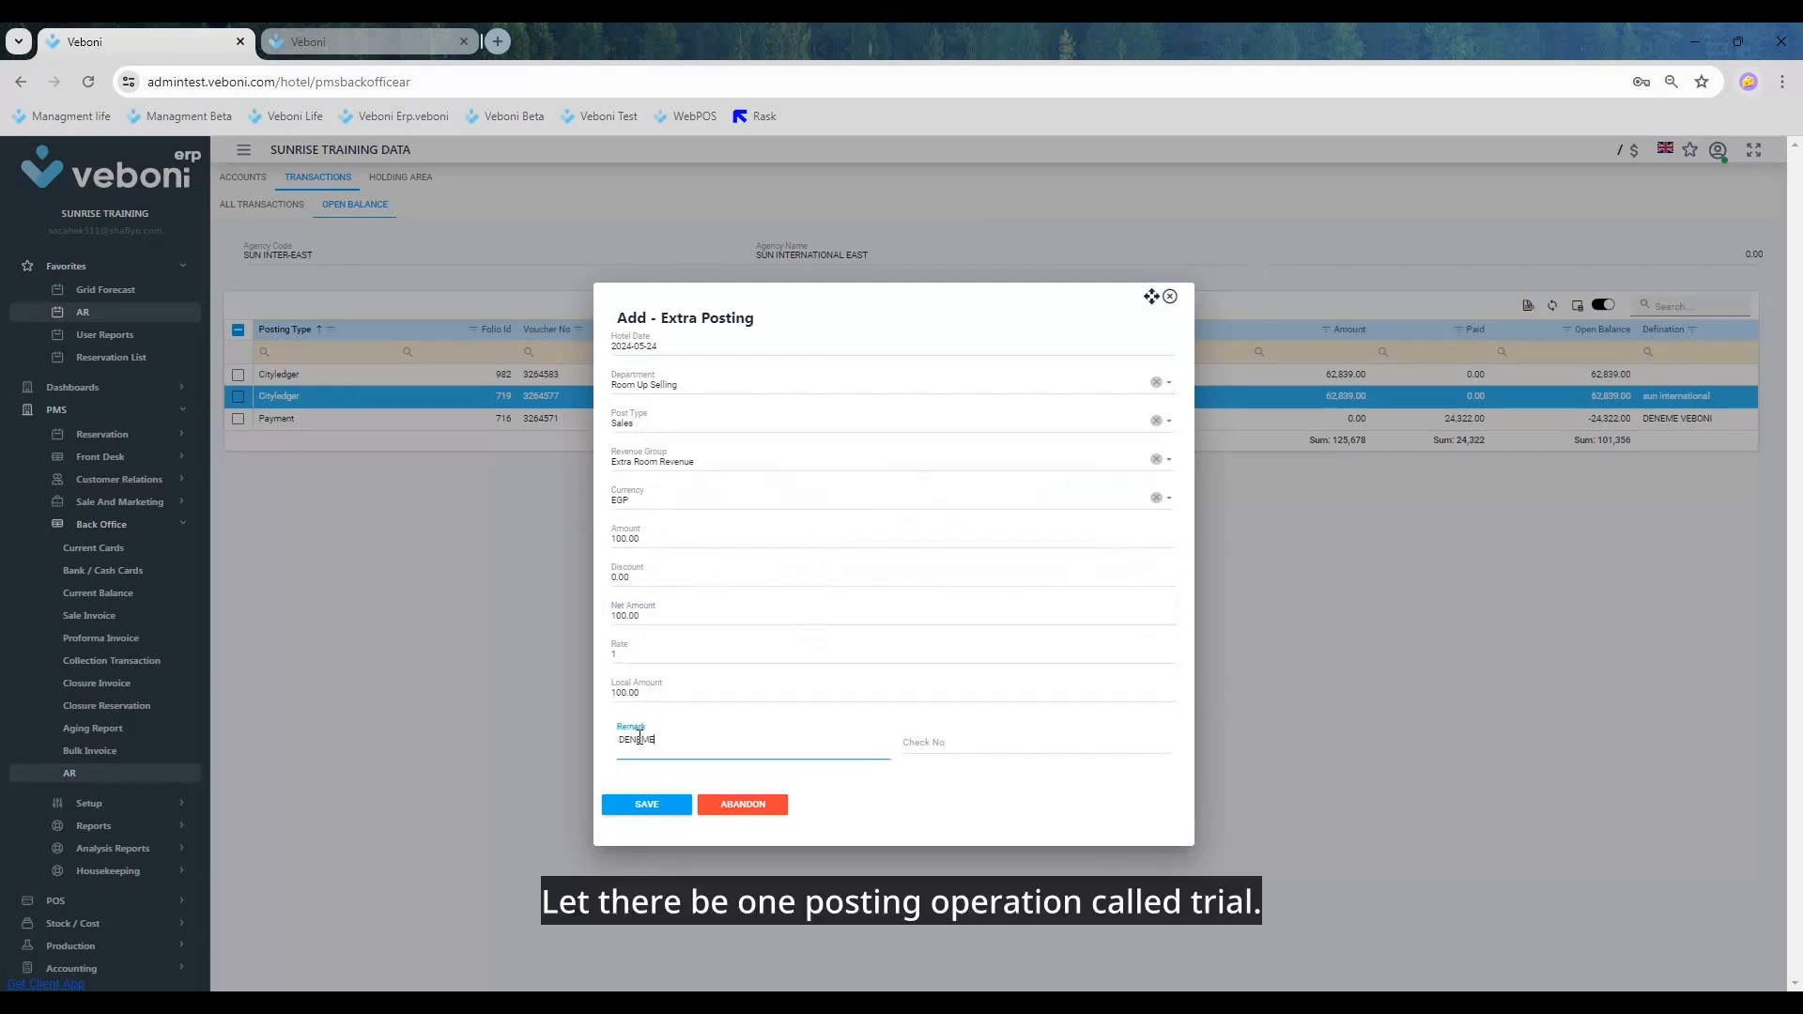
pyautogui.click(661, 805)
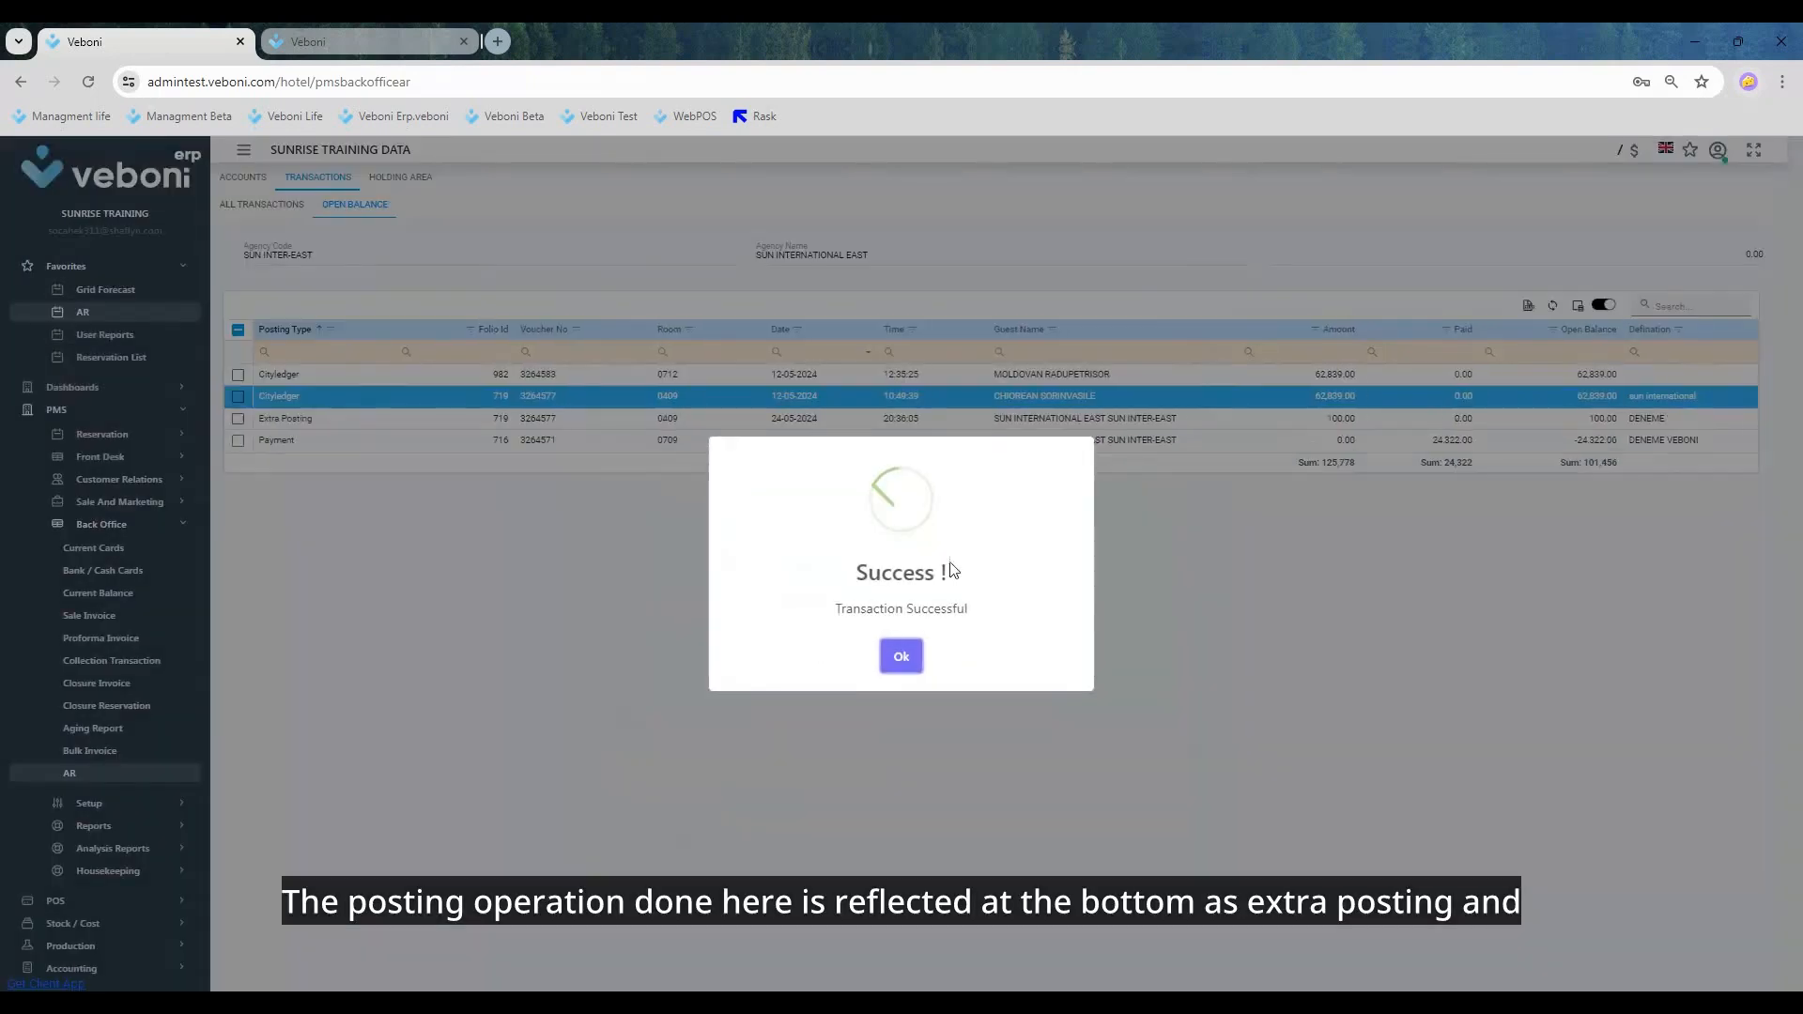
pyautogui.click(903, 648)
pyautogui.click(286, 422)
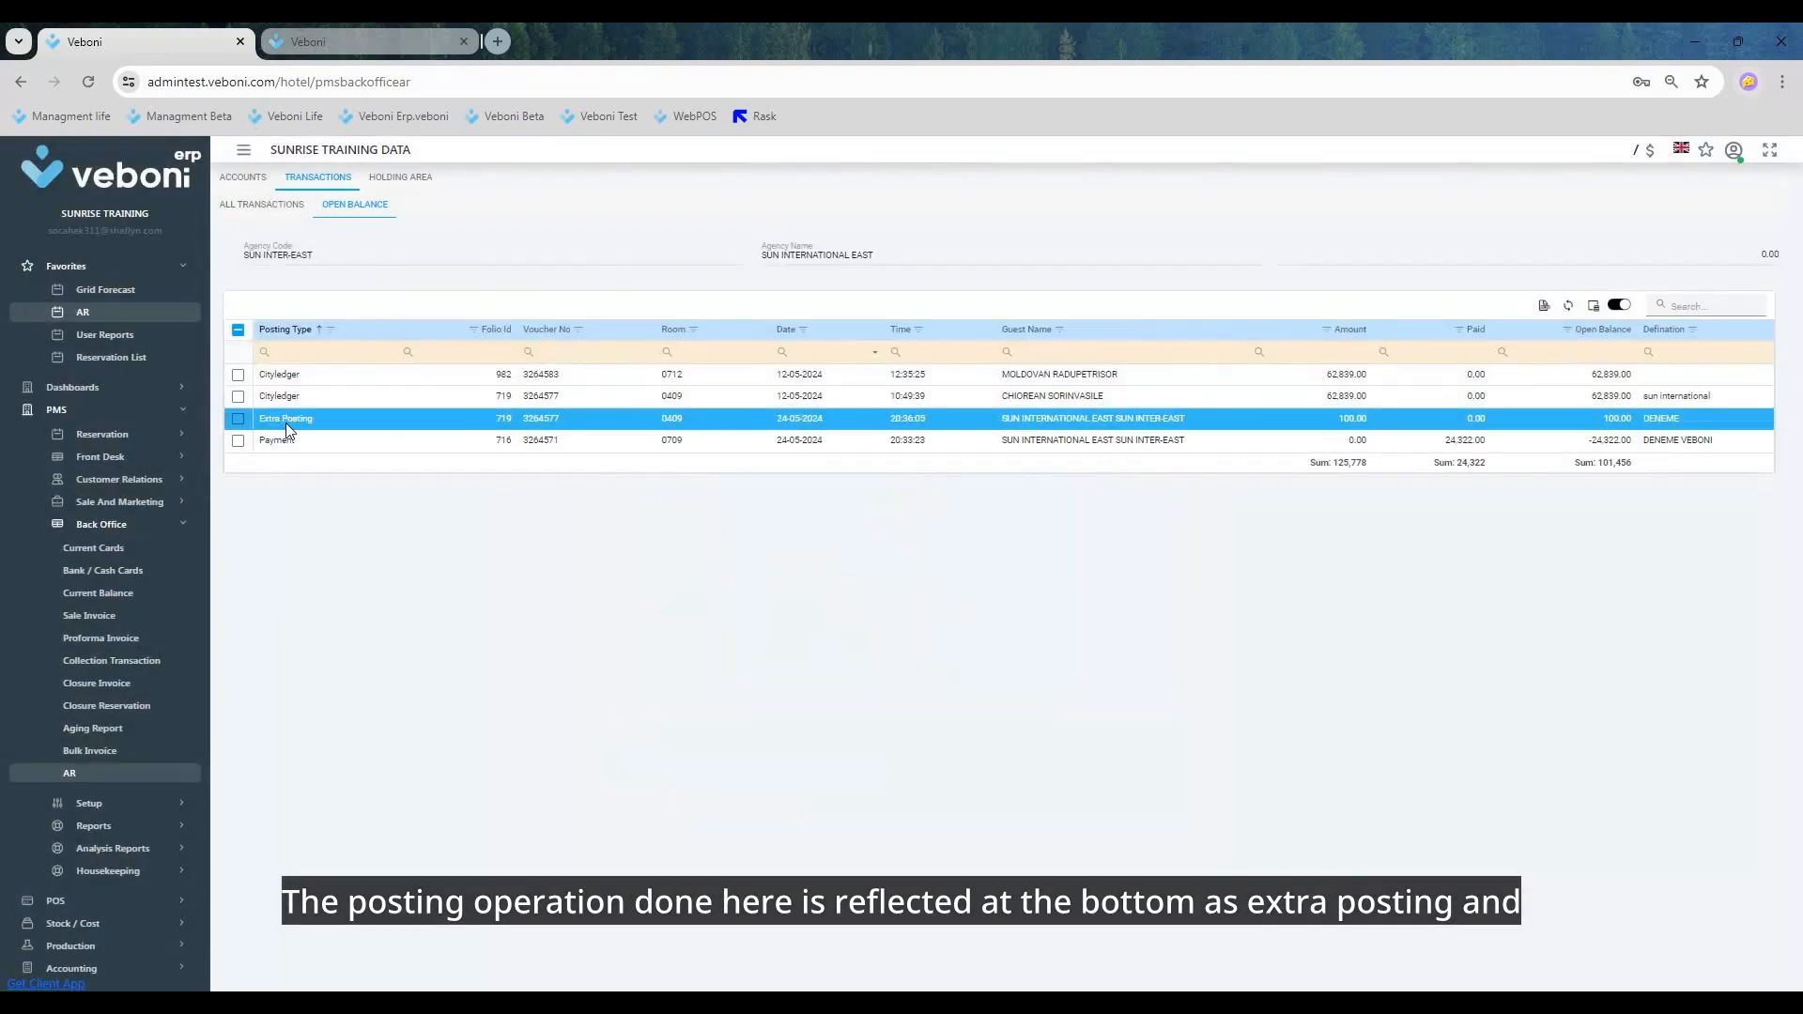
# Step: Open the folio from the room 0409 extra posting, review the SUN INTER-EAST folio's postings, and close it
pyautogui.click(687, 397)
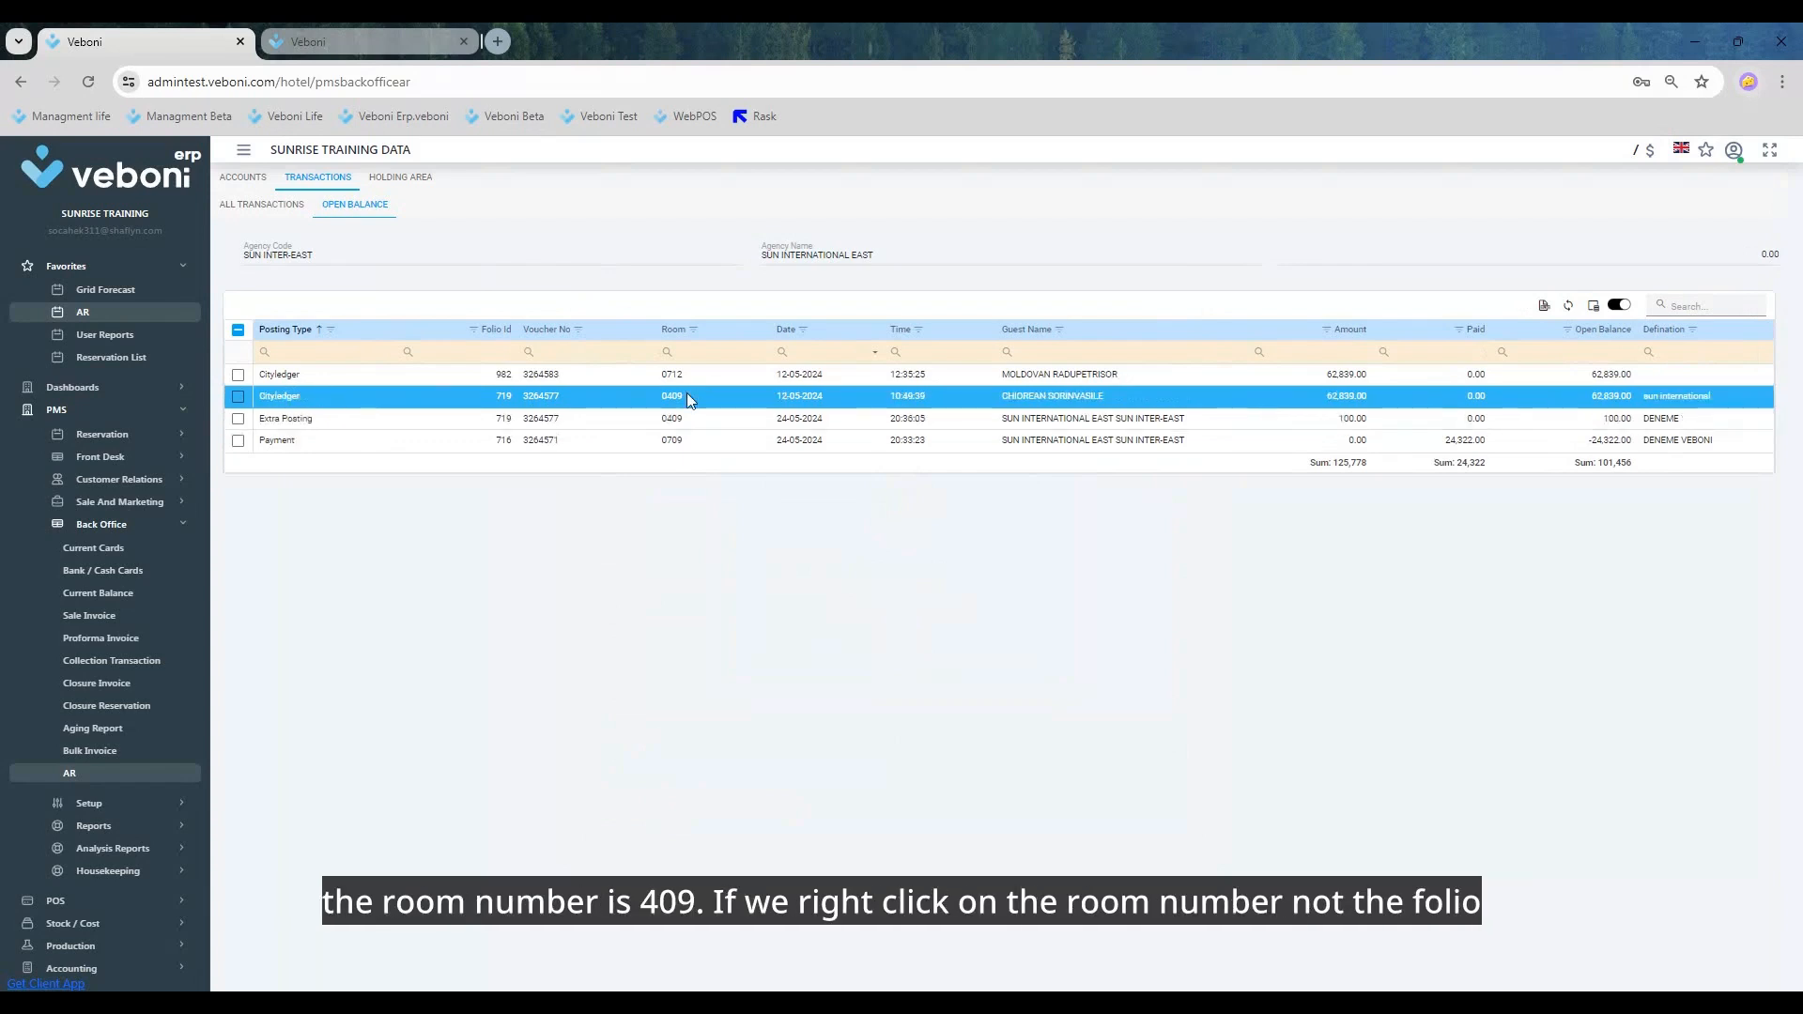
pyautogui.rightClick(543, 420)
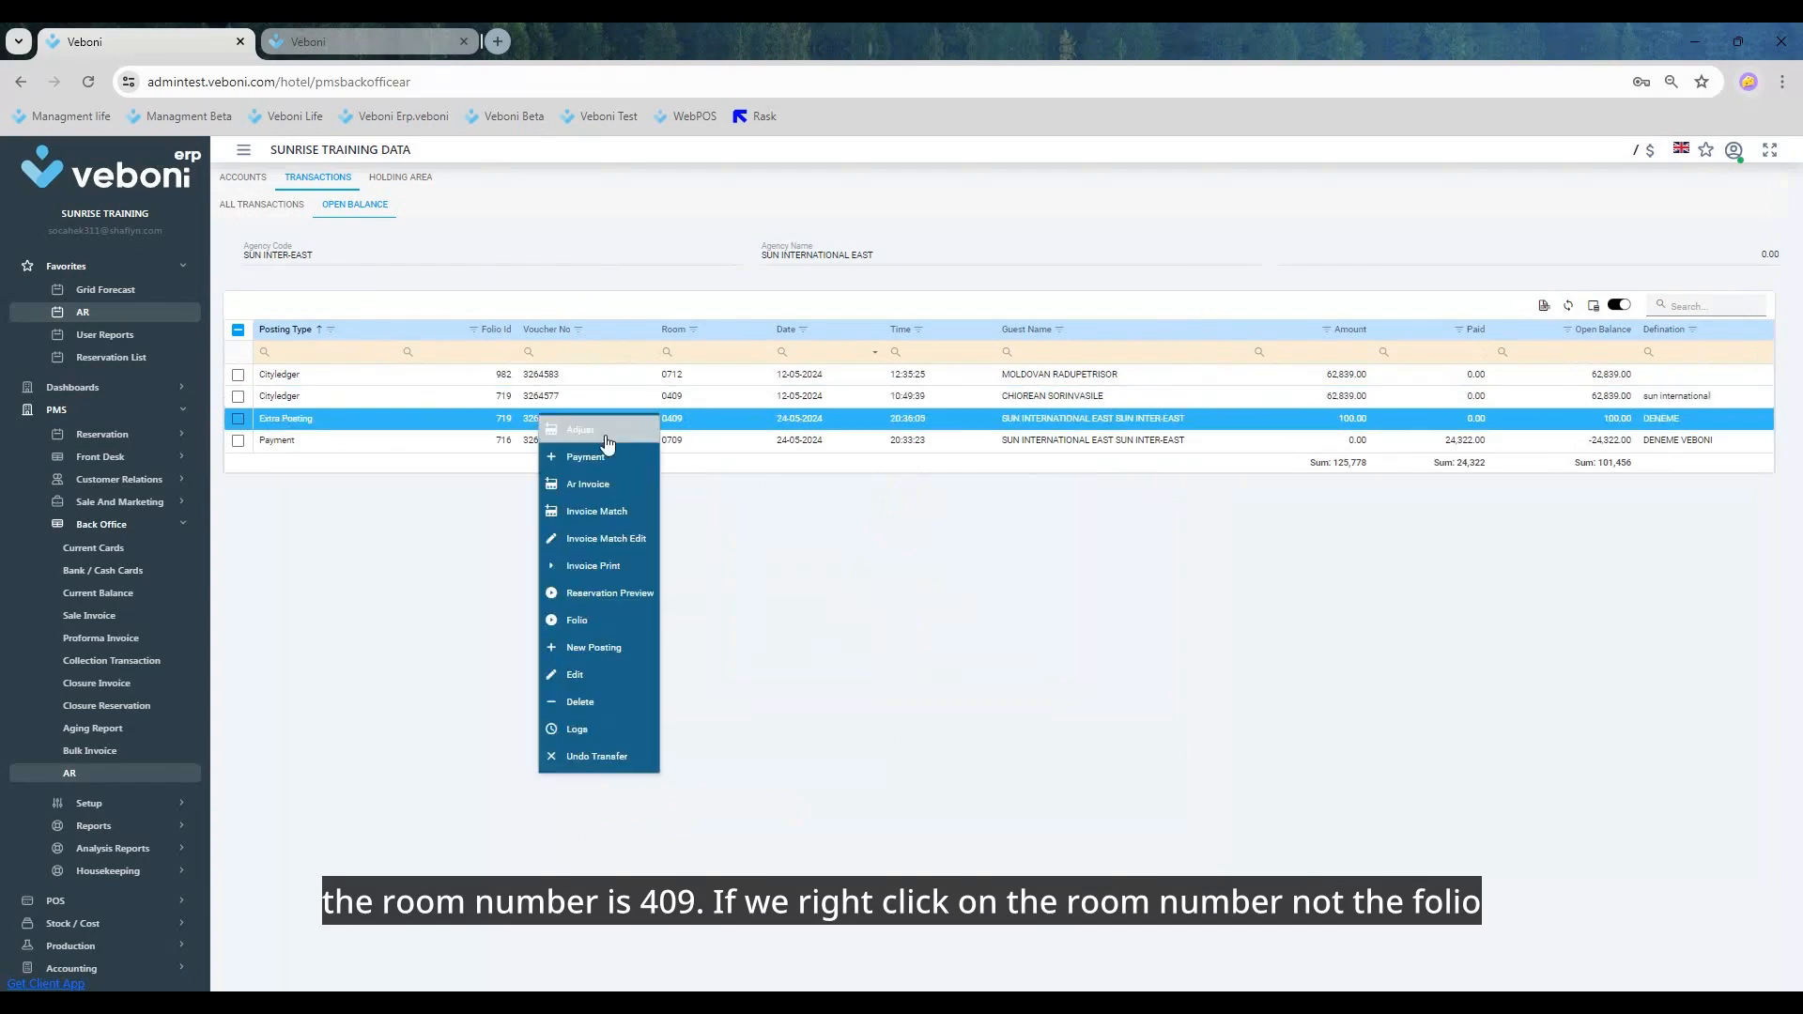
pyautogui.click(607, 620)
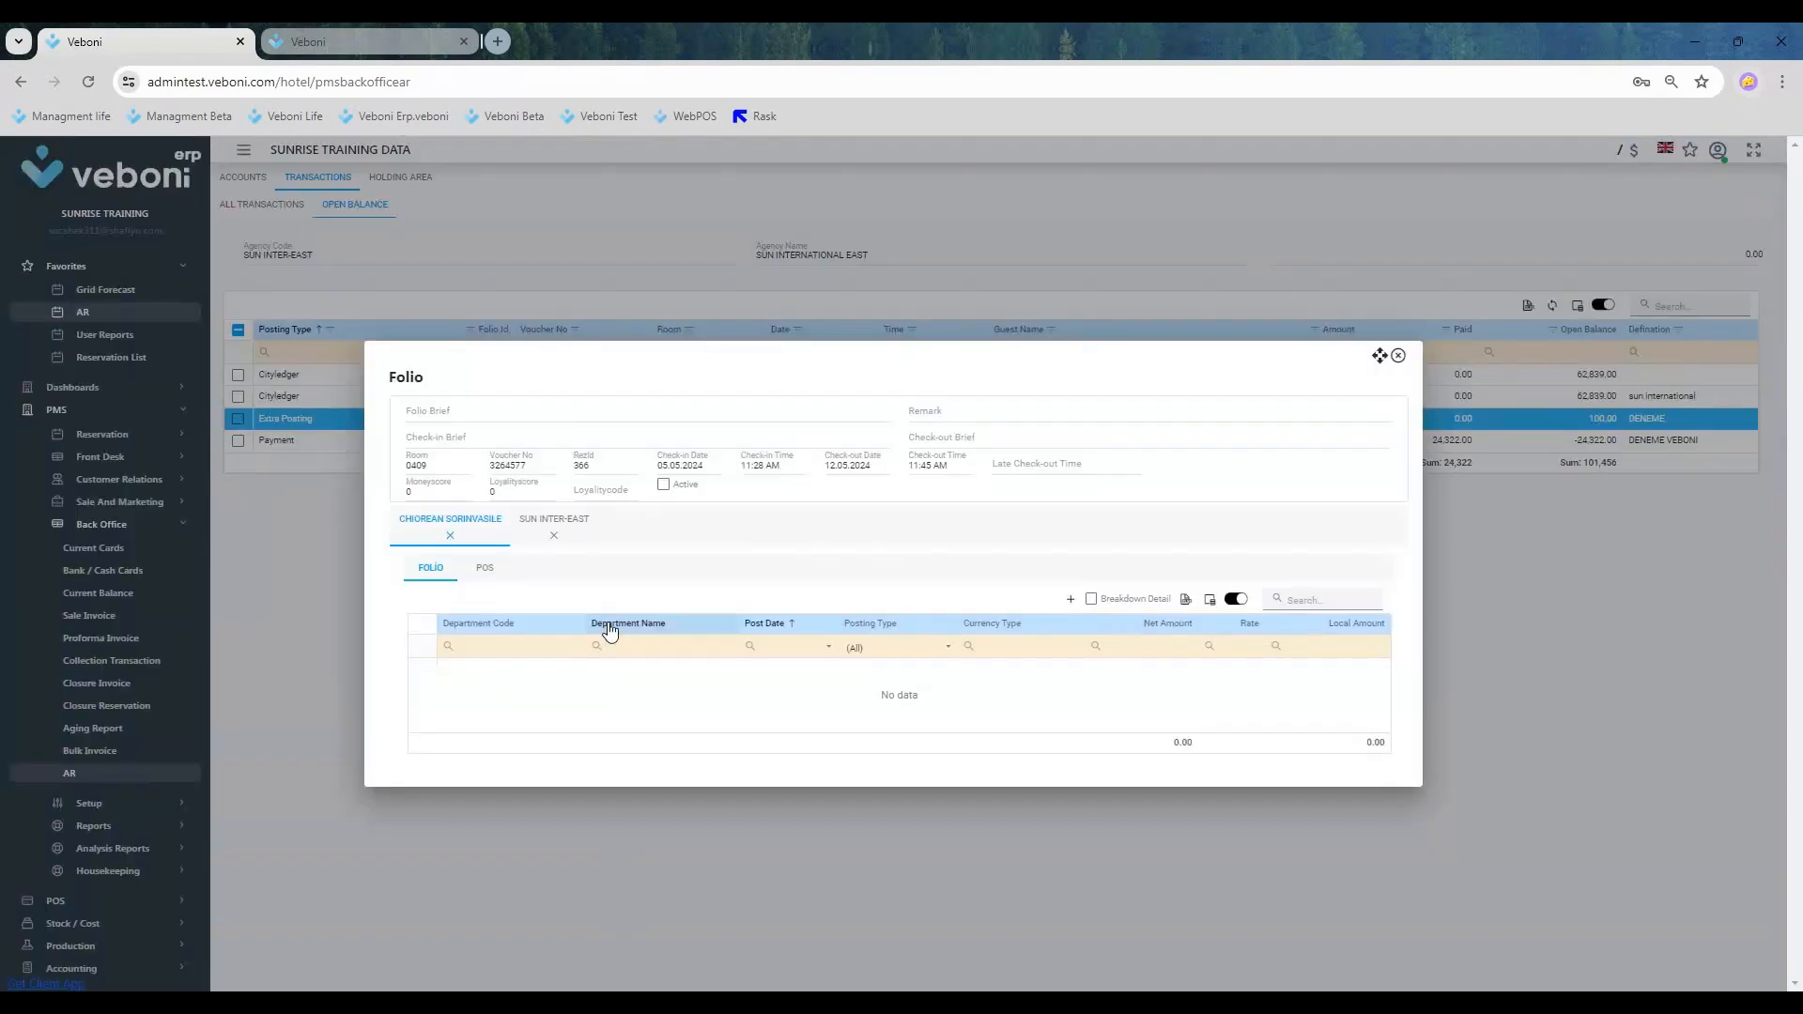
pyautogui.click(561, 519)
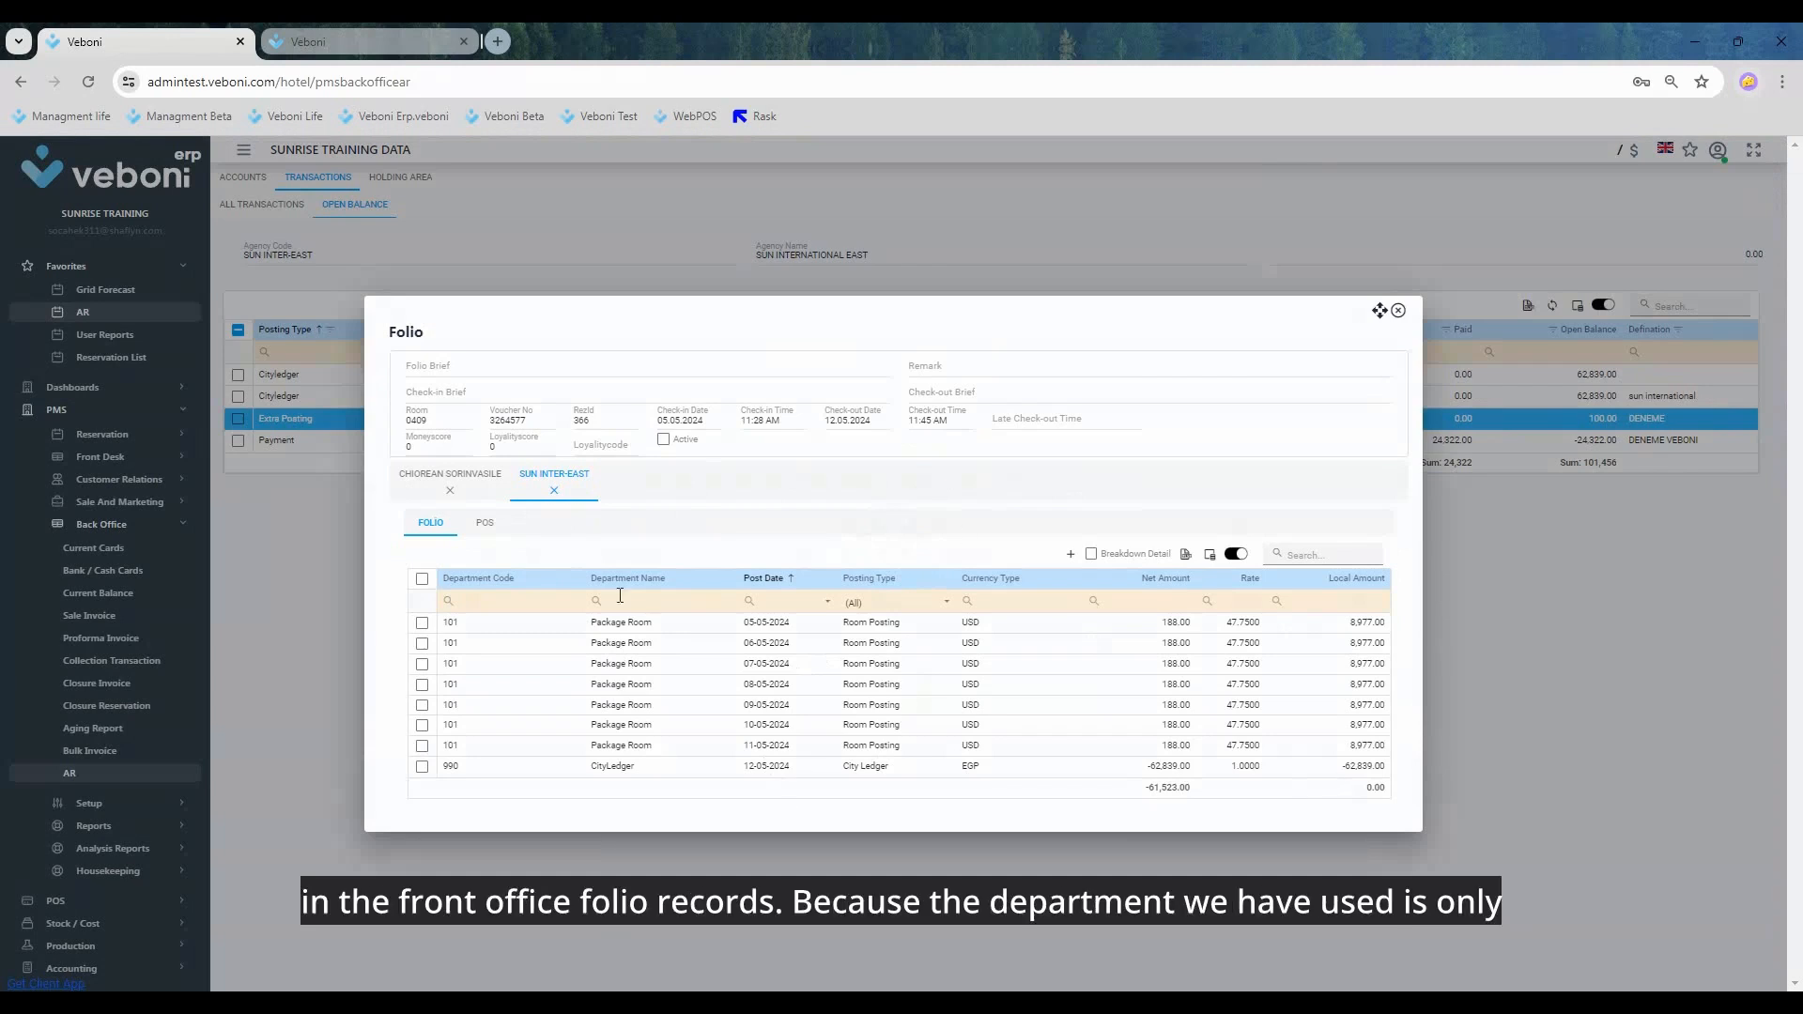
pyautogui.click(1400, 311)
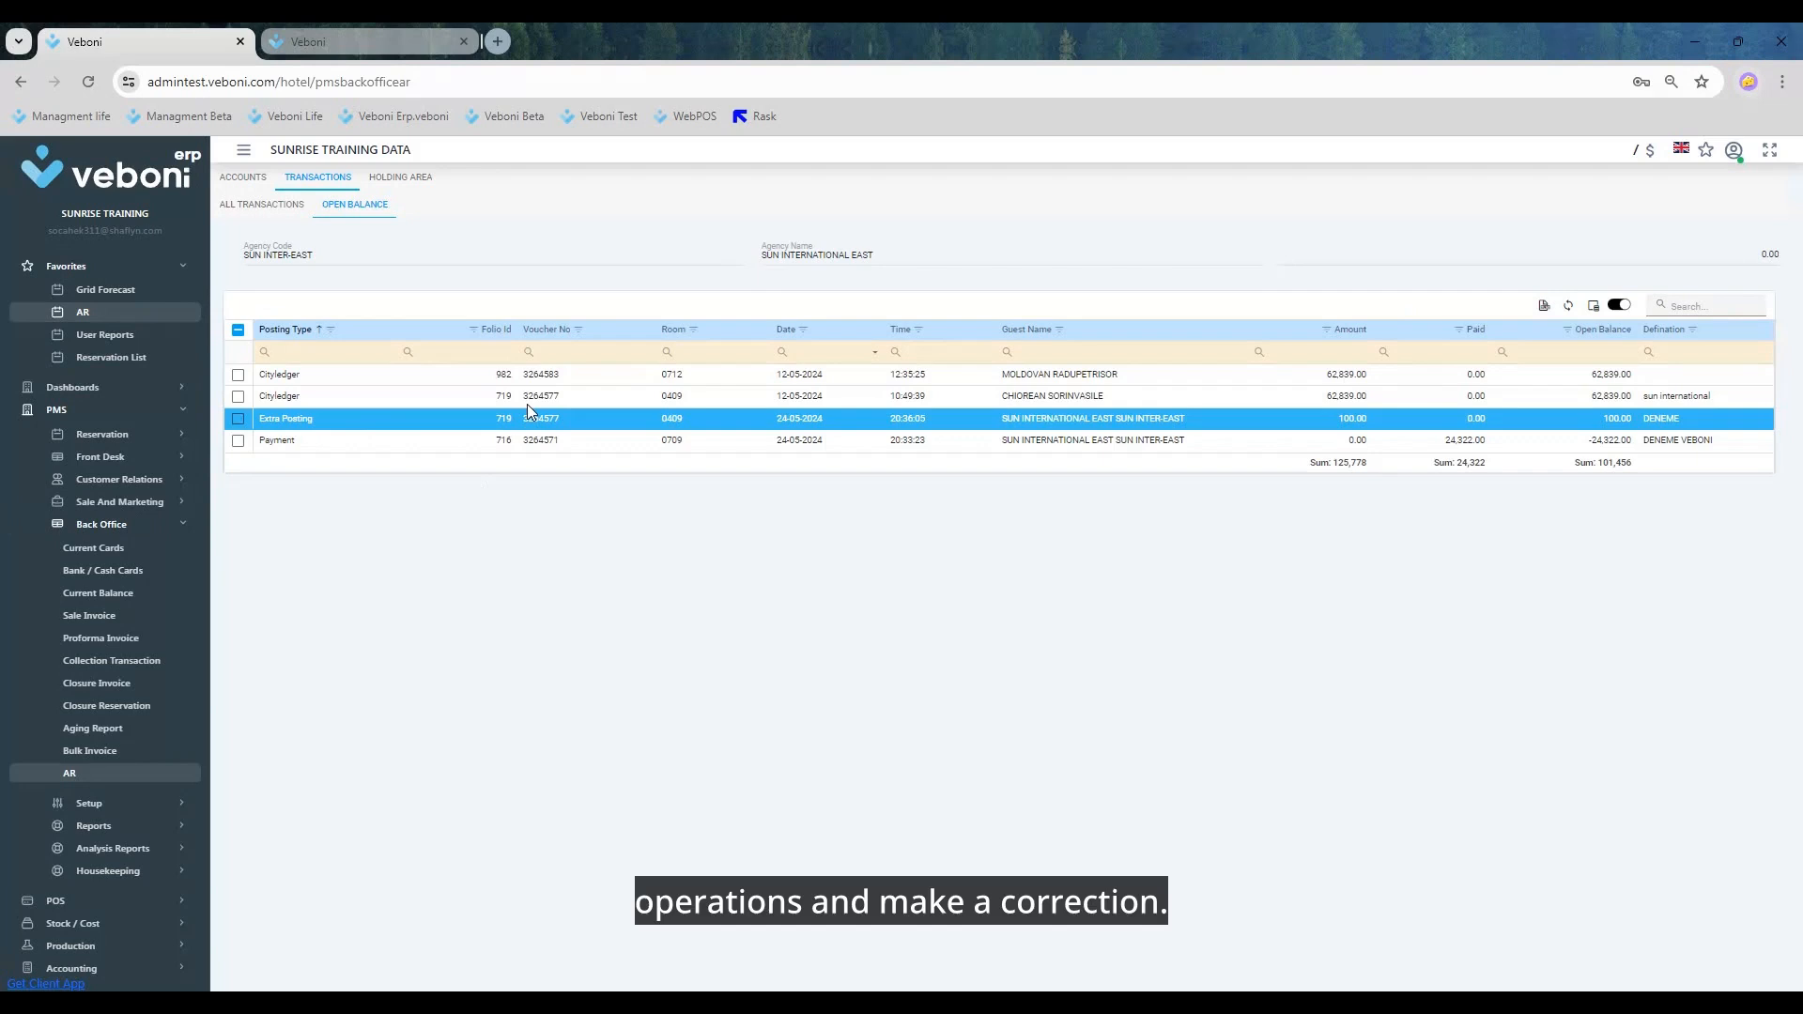
# Step: Delete the room 0409 extra posting from the open balance list with DENEME as the delete remark
pyautogui.rightClick(500, 428)
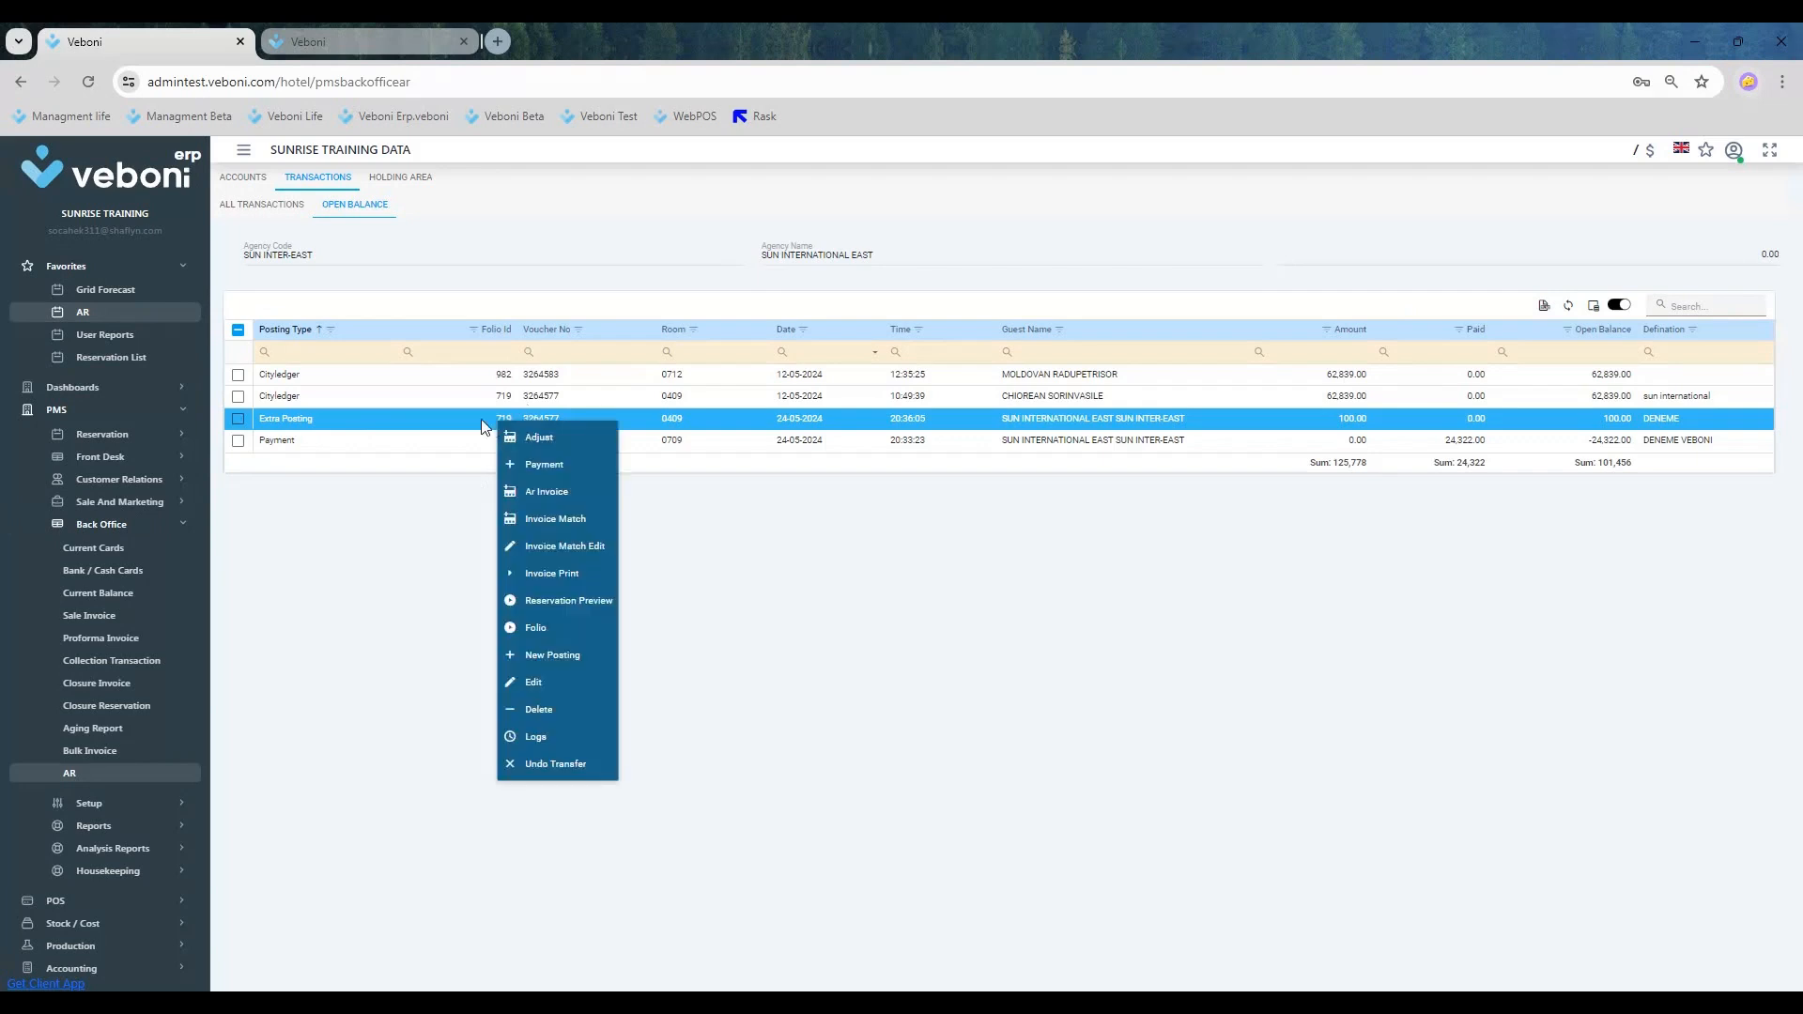
pyautogui.click(240, 422)
pyautogui.rightClick(294, 424)
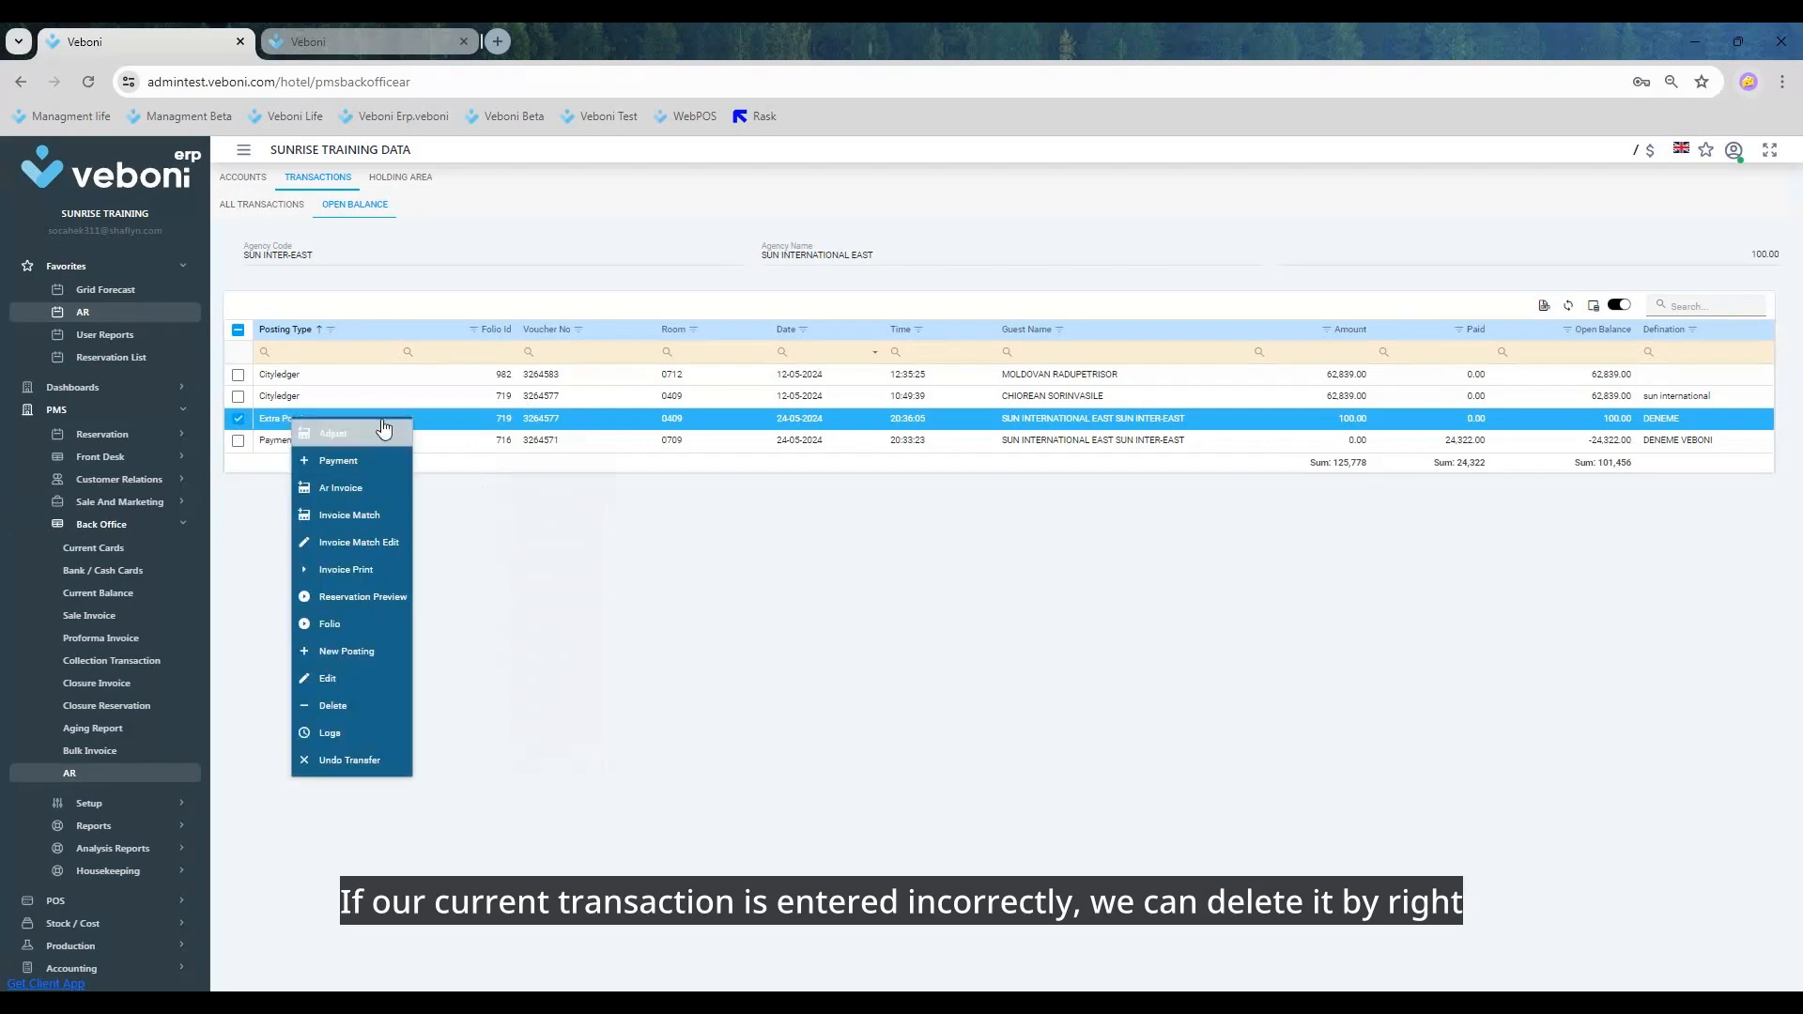
pyautogui.click(358, 708)
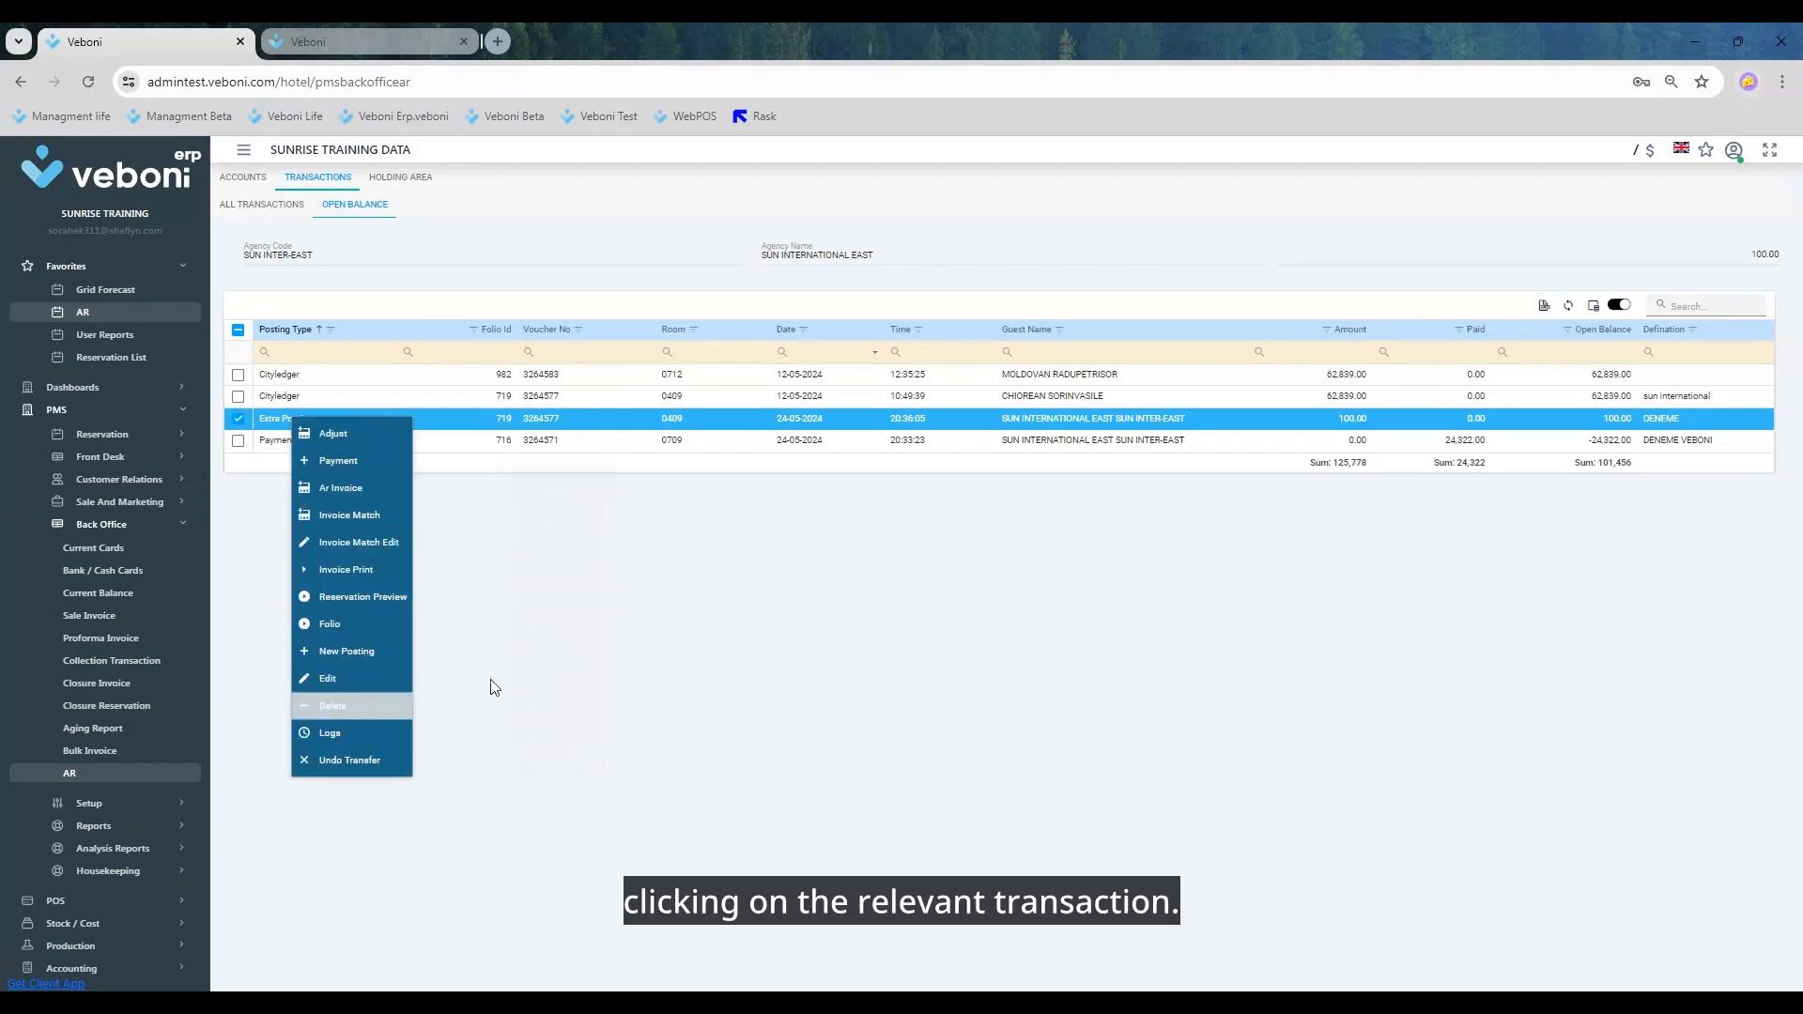
pyautogui.click(870, 663)
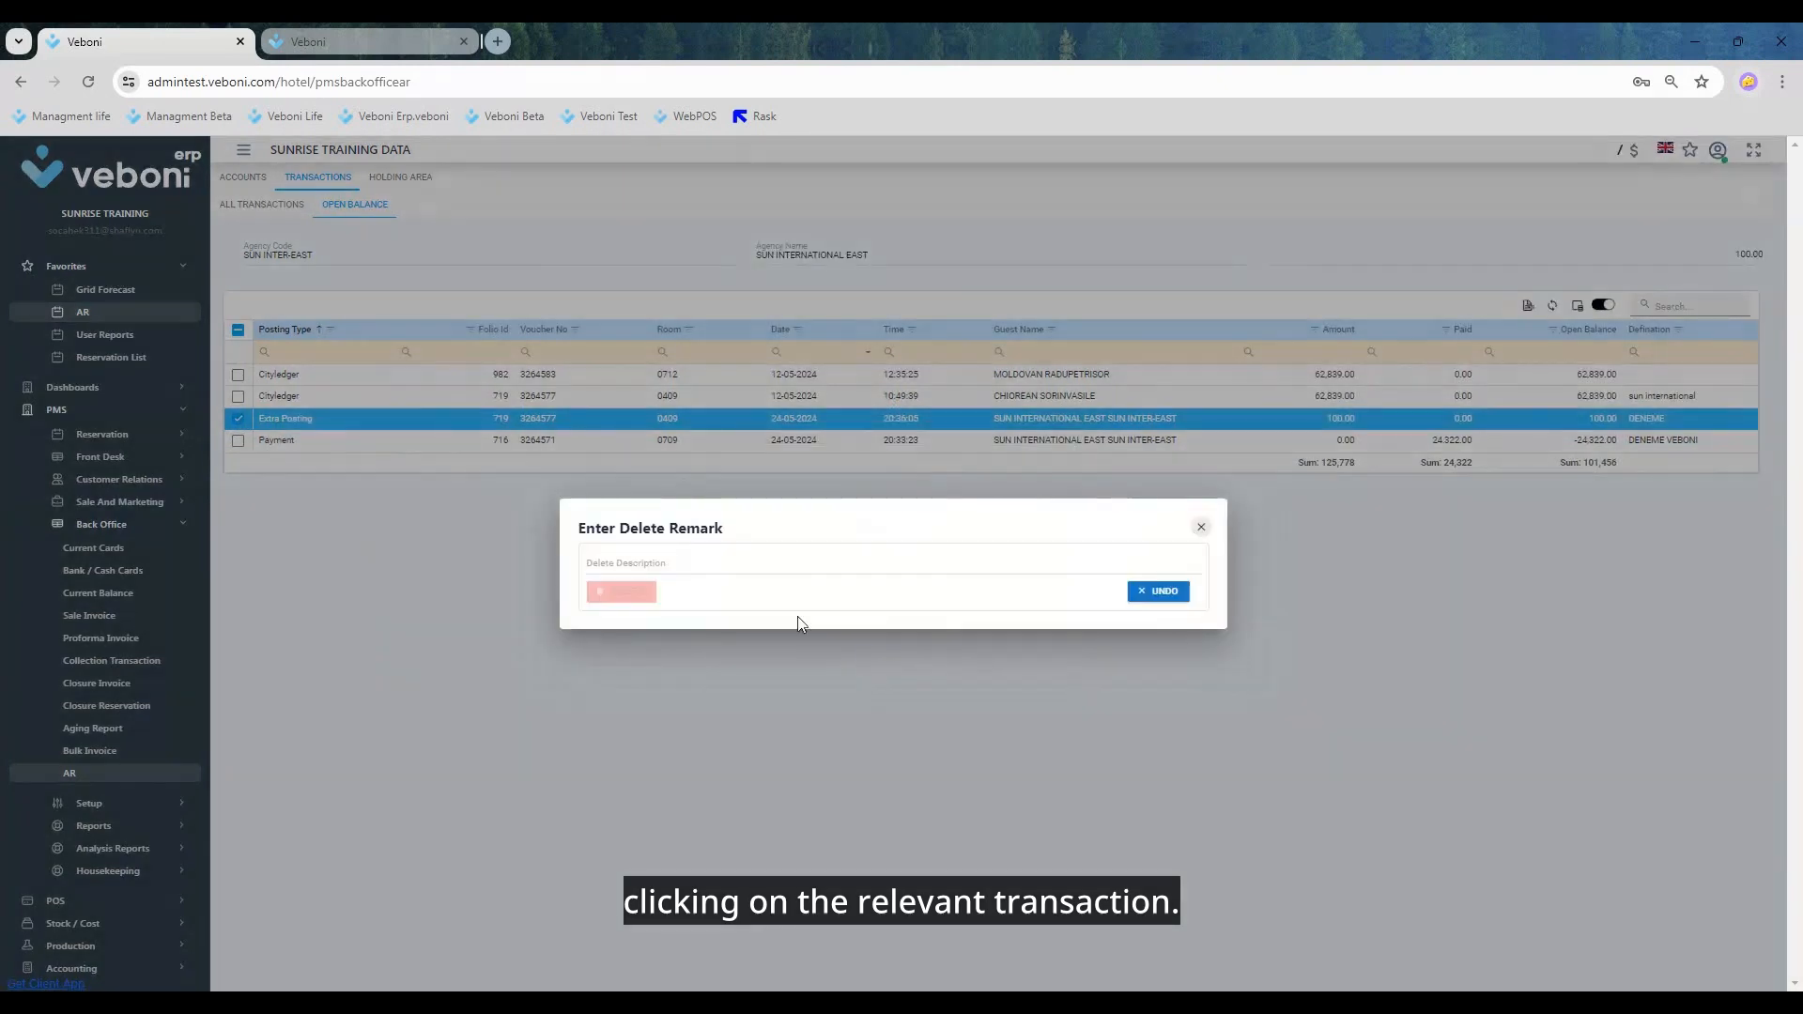
pyautogui.click(693, 565)
pyautogui.write('DENEME')
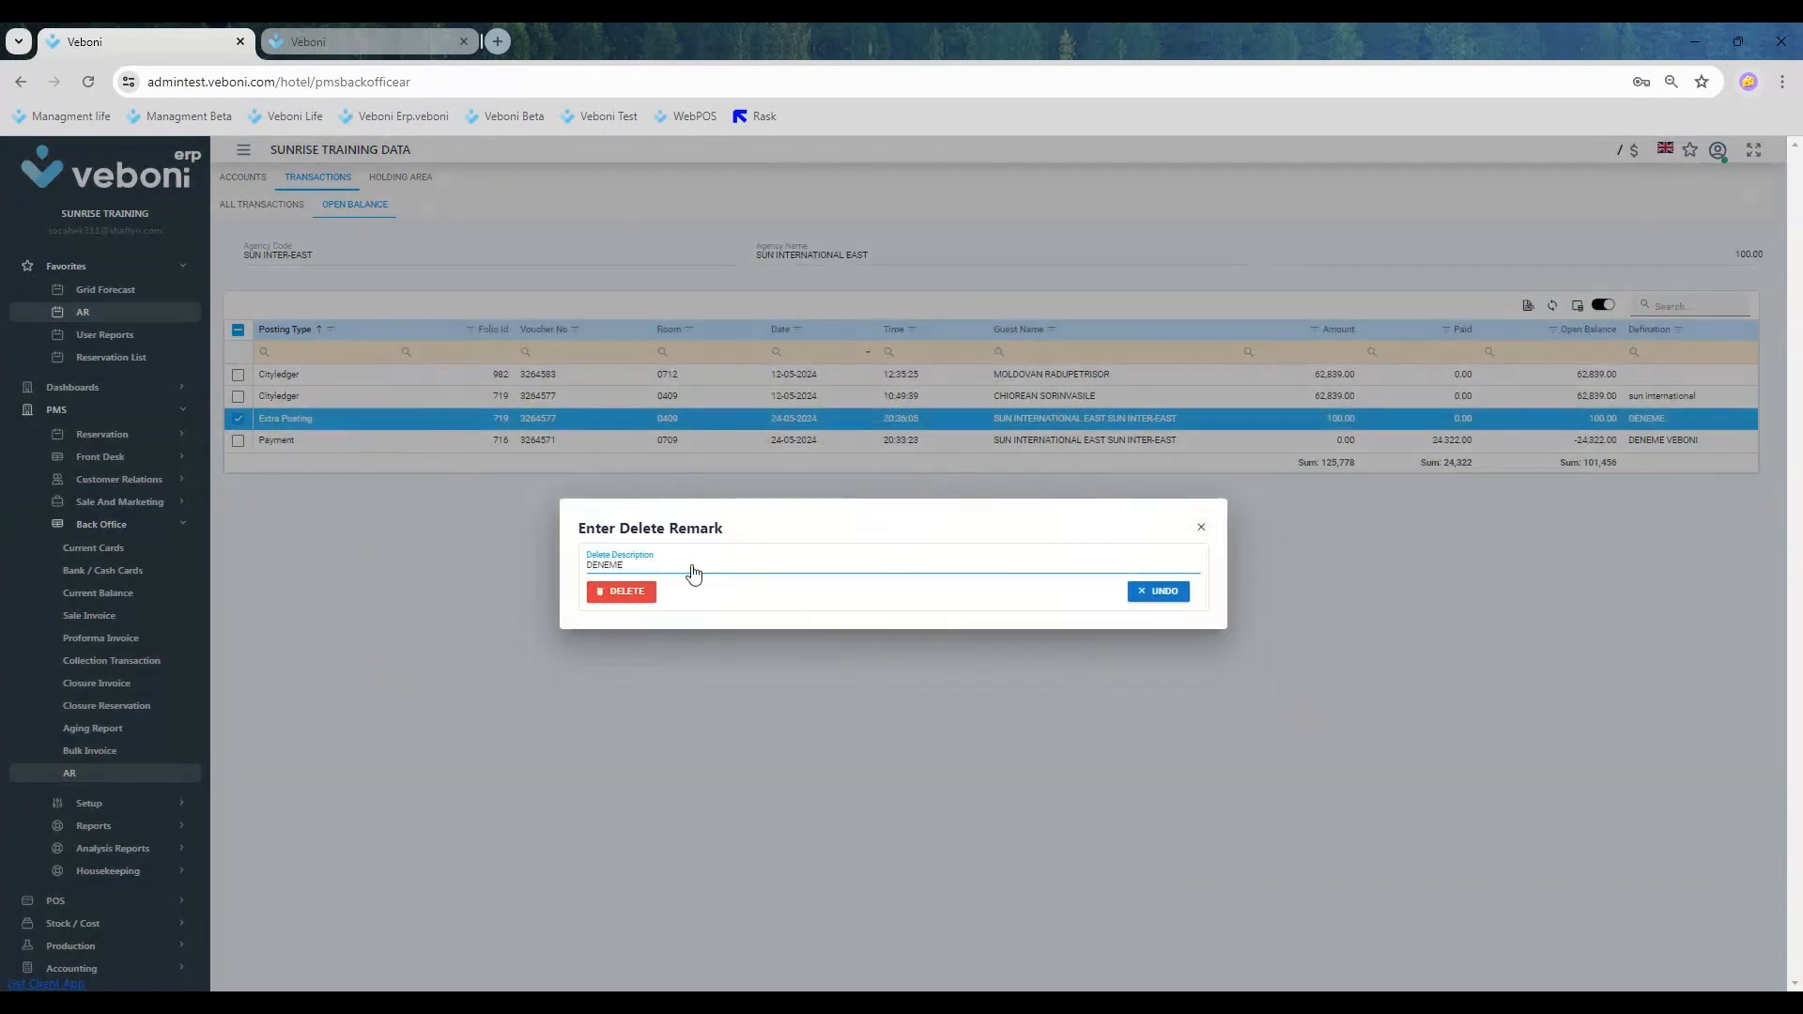
pyautogui.click(615, 592)
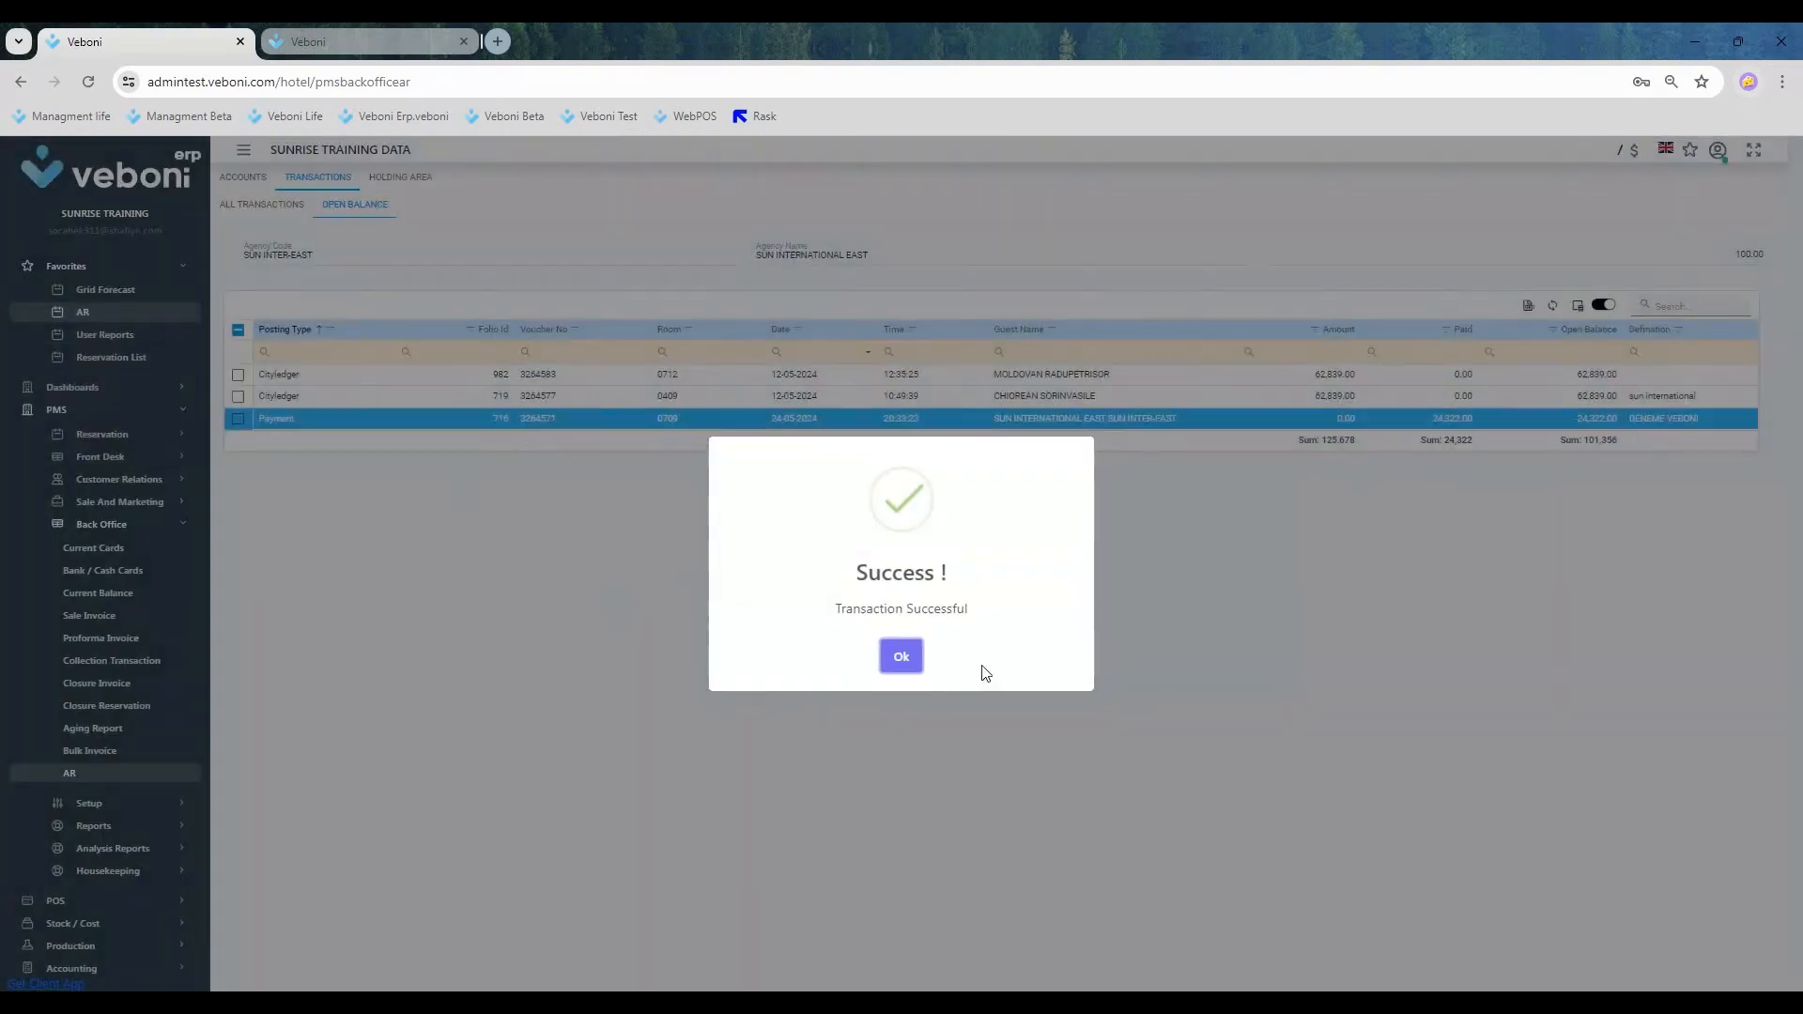
pyautogui.click(916, 659)
pyautogui.rightClick(319, 418)
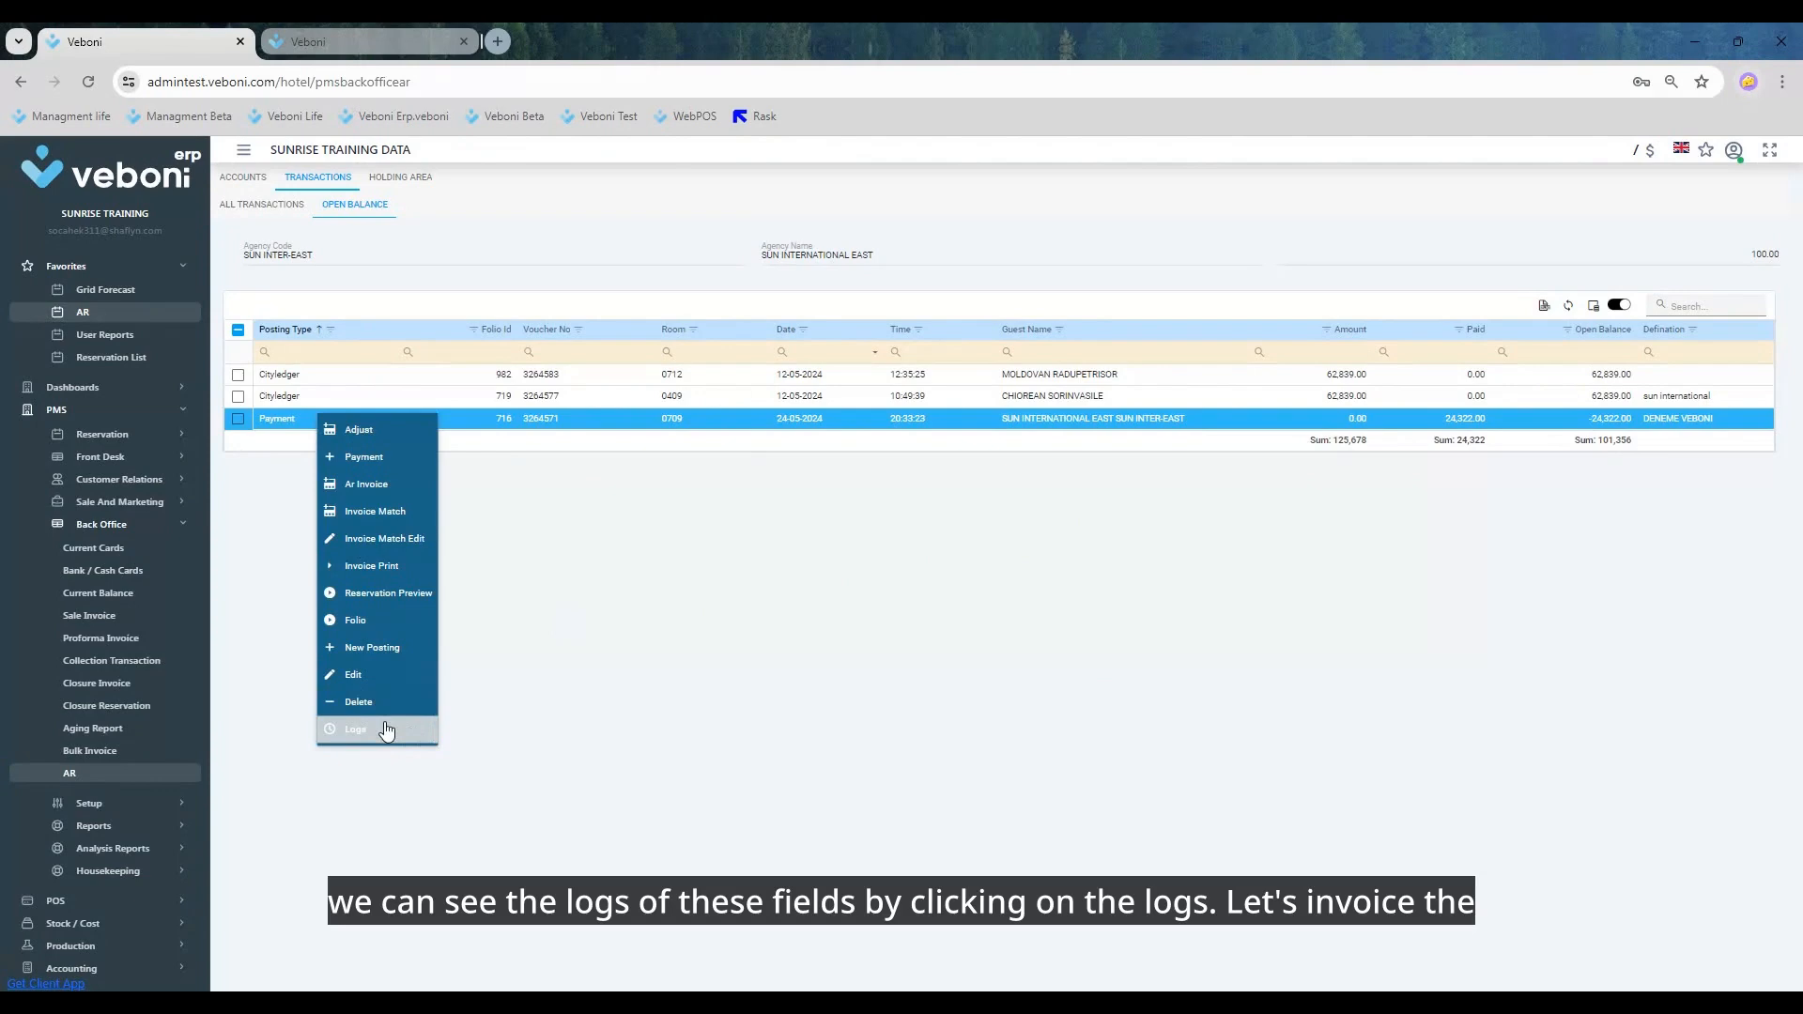
pyautogui.click(748, 641)
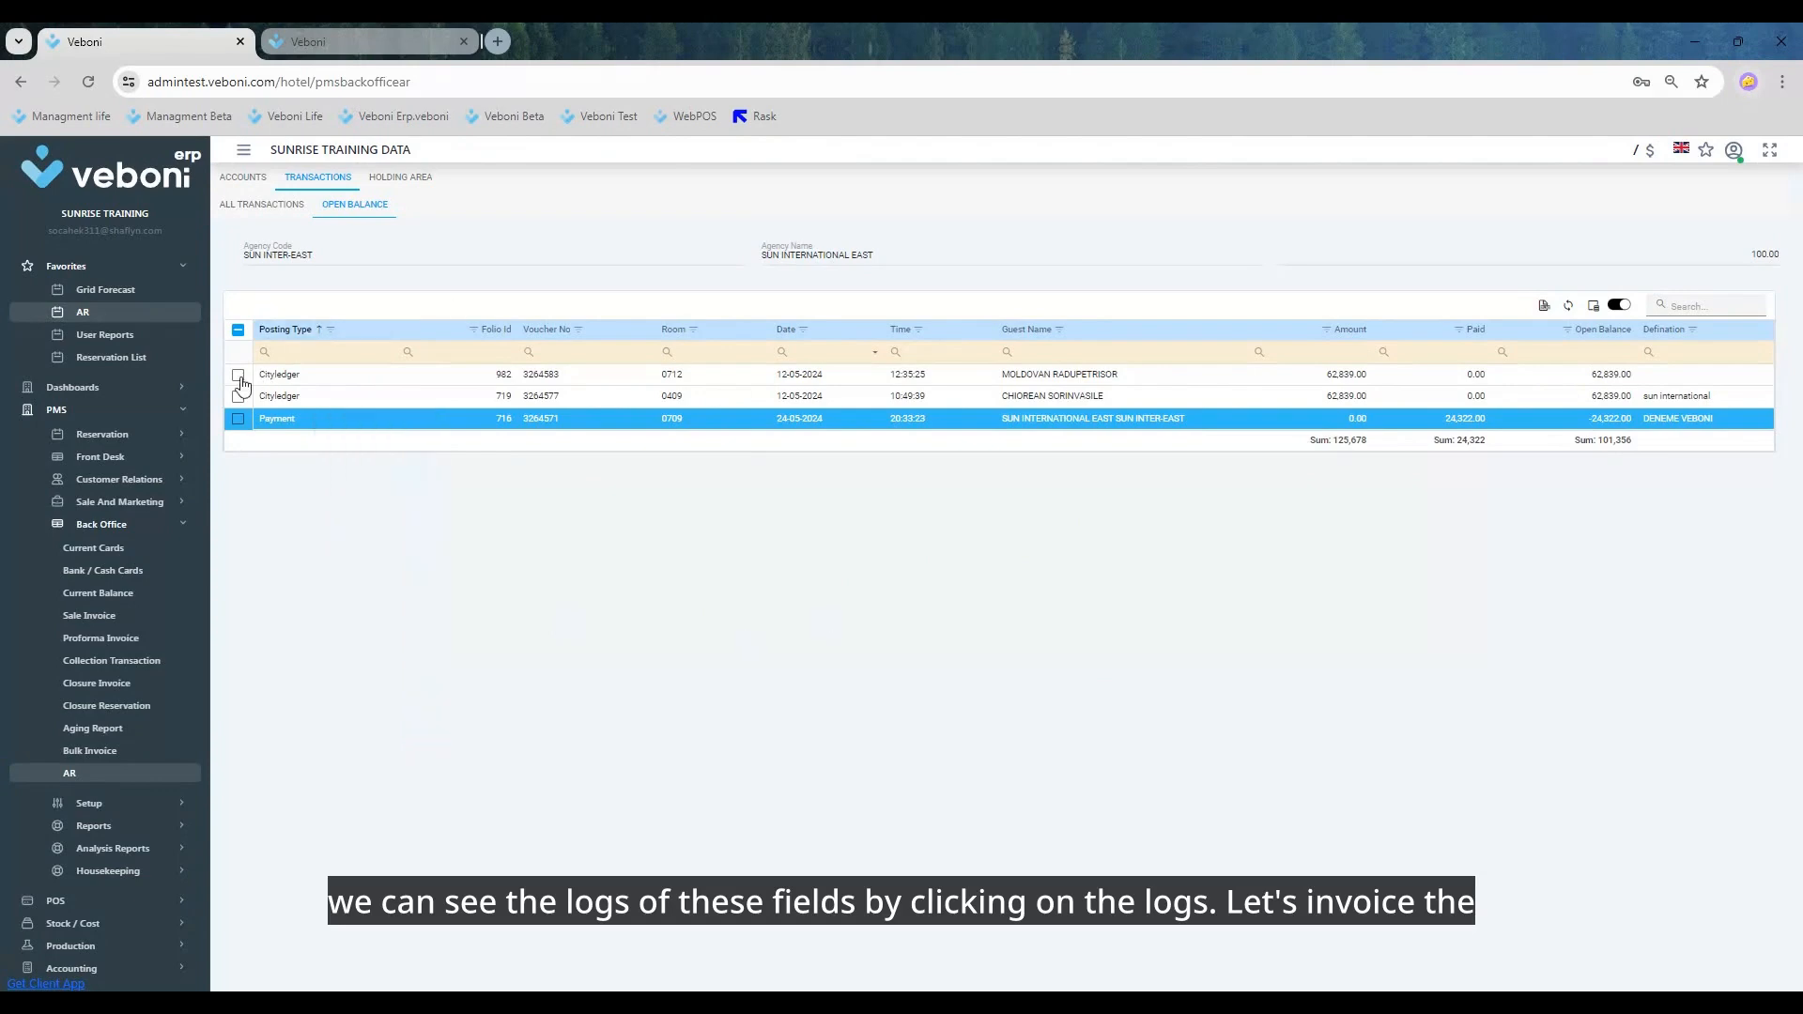
pyautogui.click(237, 374)
pyautogui.rightClick(277, 374)
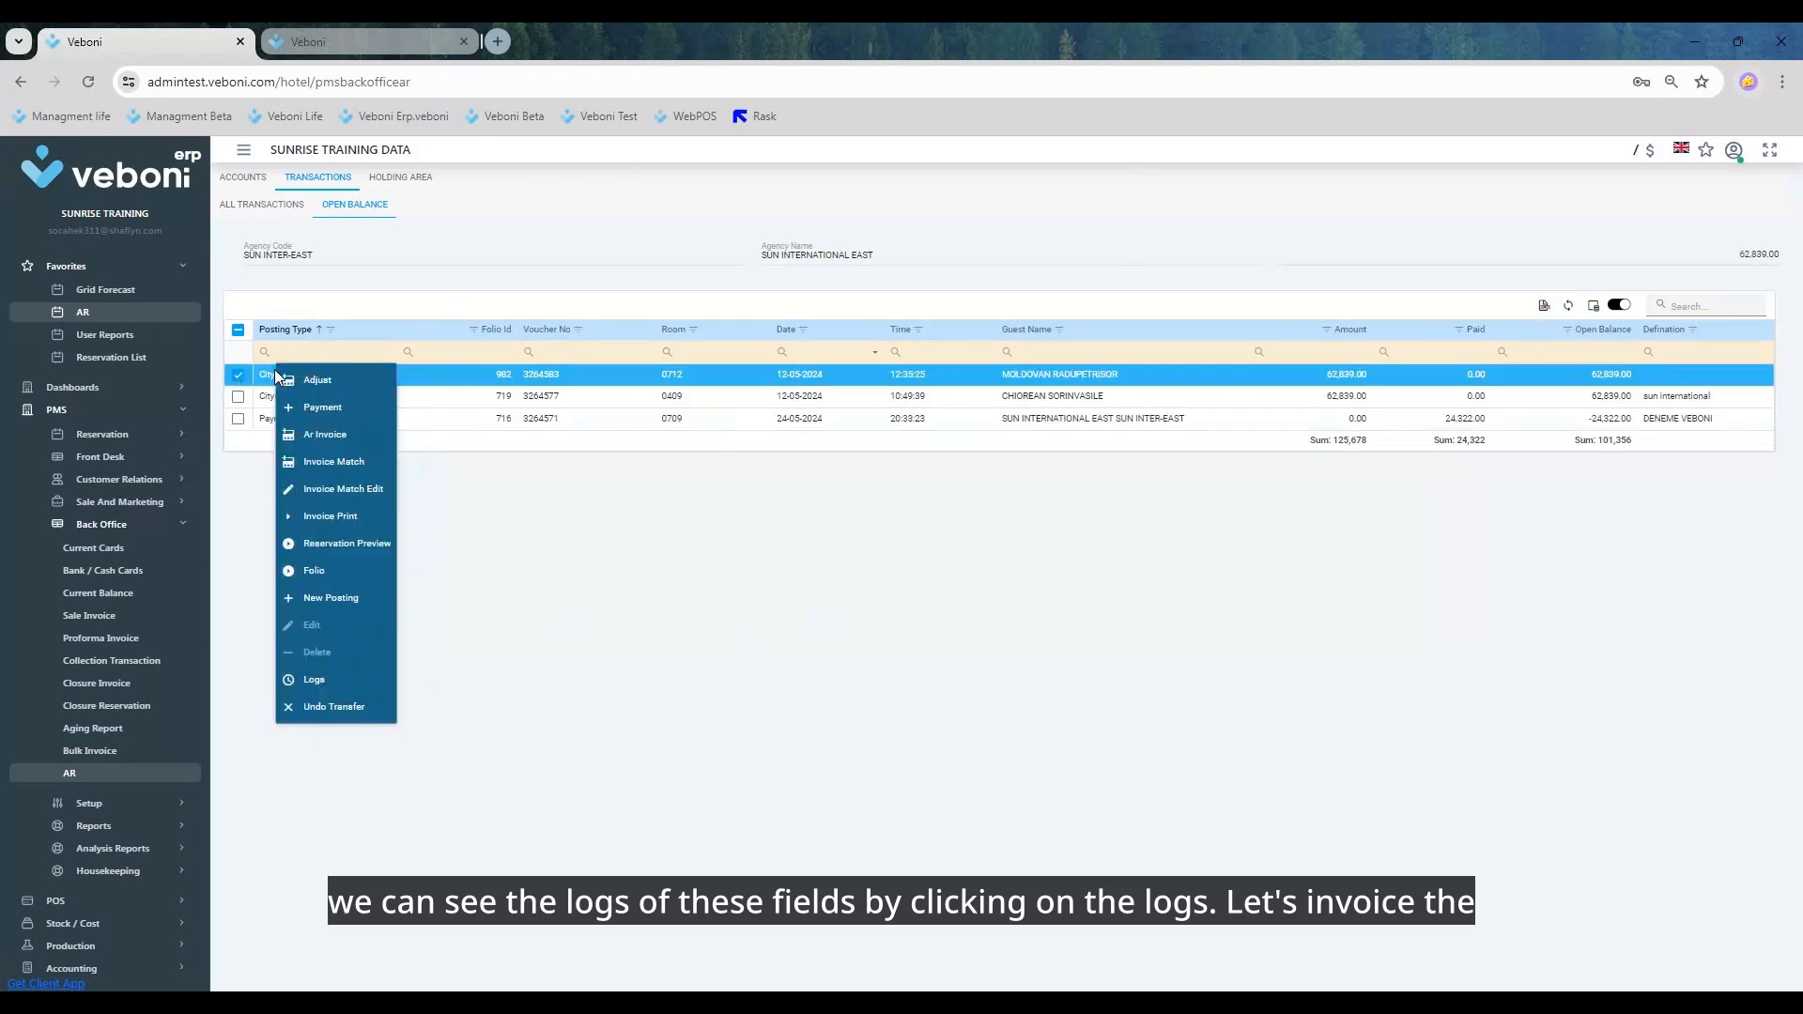
pyautogui.click(266, 380)
pyautogui.rightClick(266, 379)
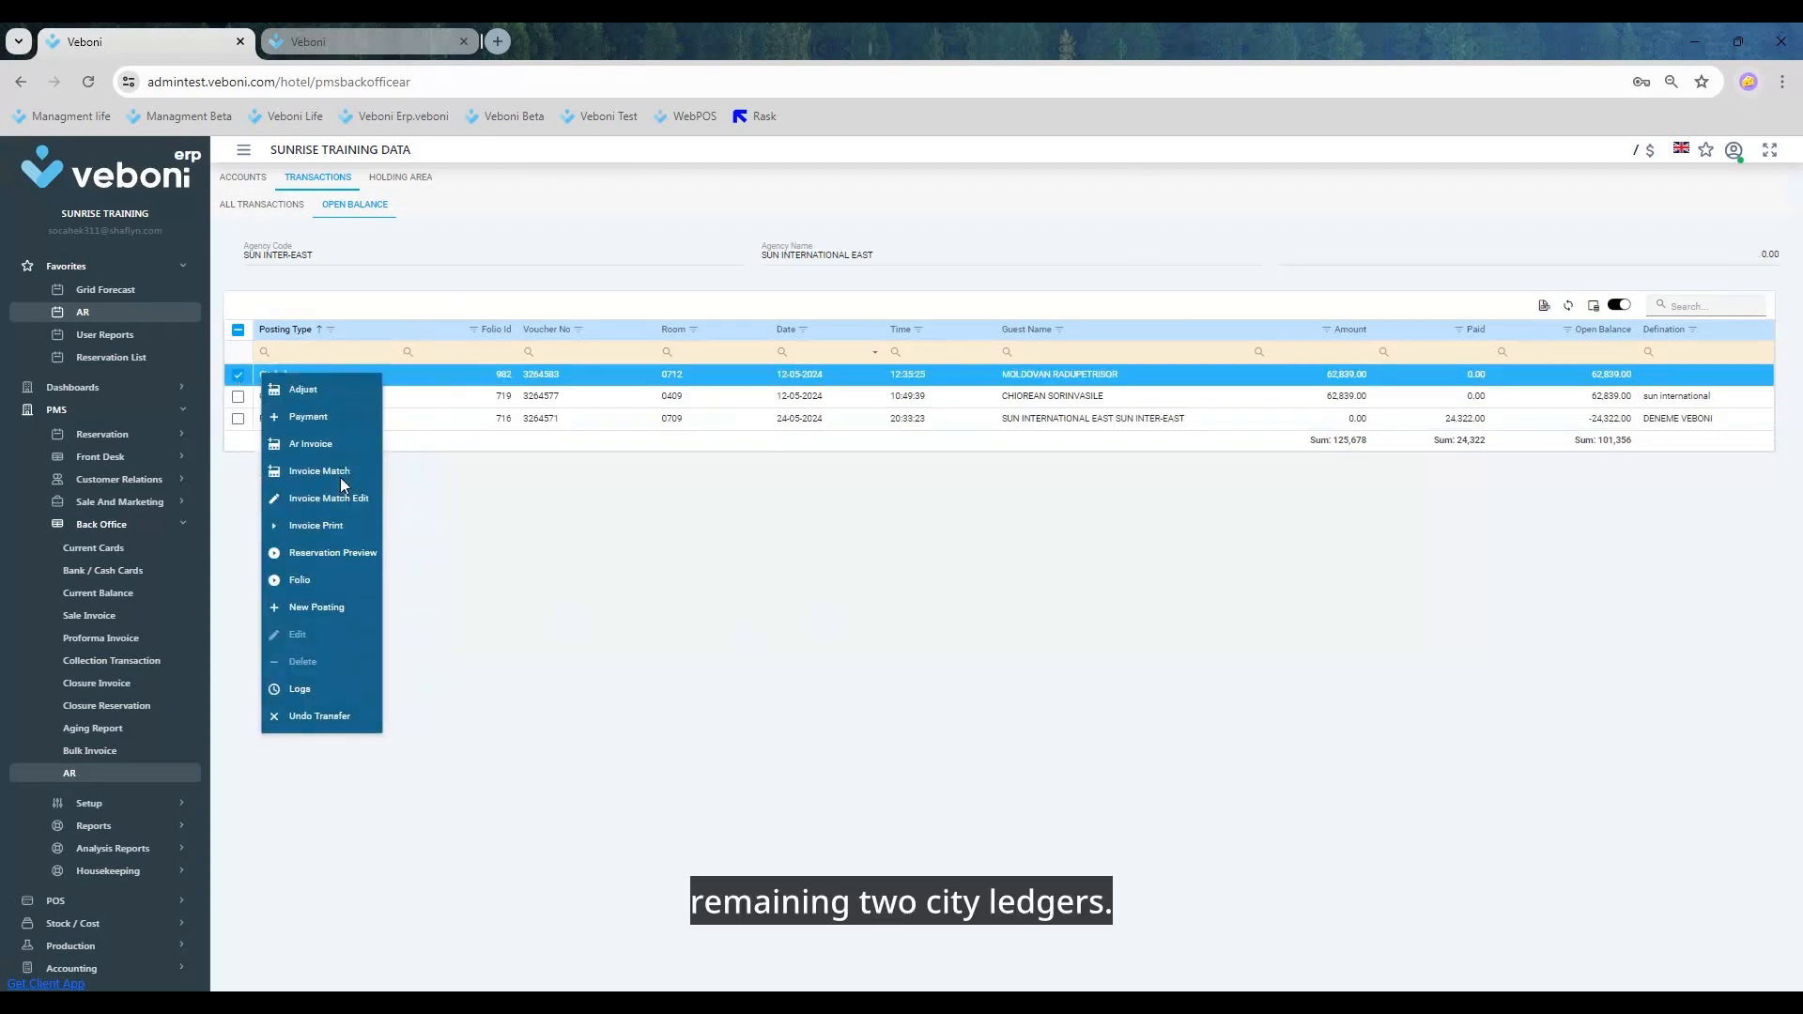
pyautogui.click(319, 471)
pyautogui.click(903, 655)
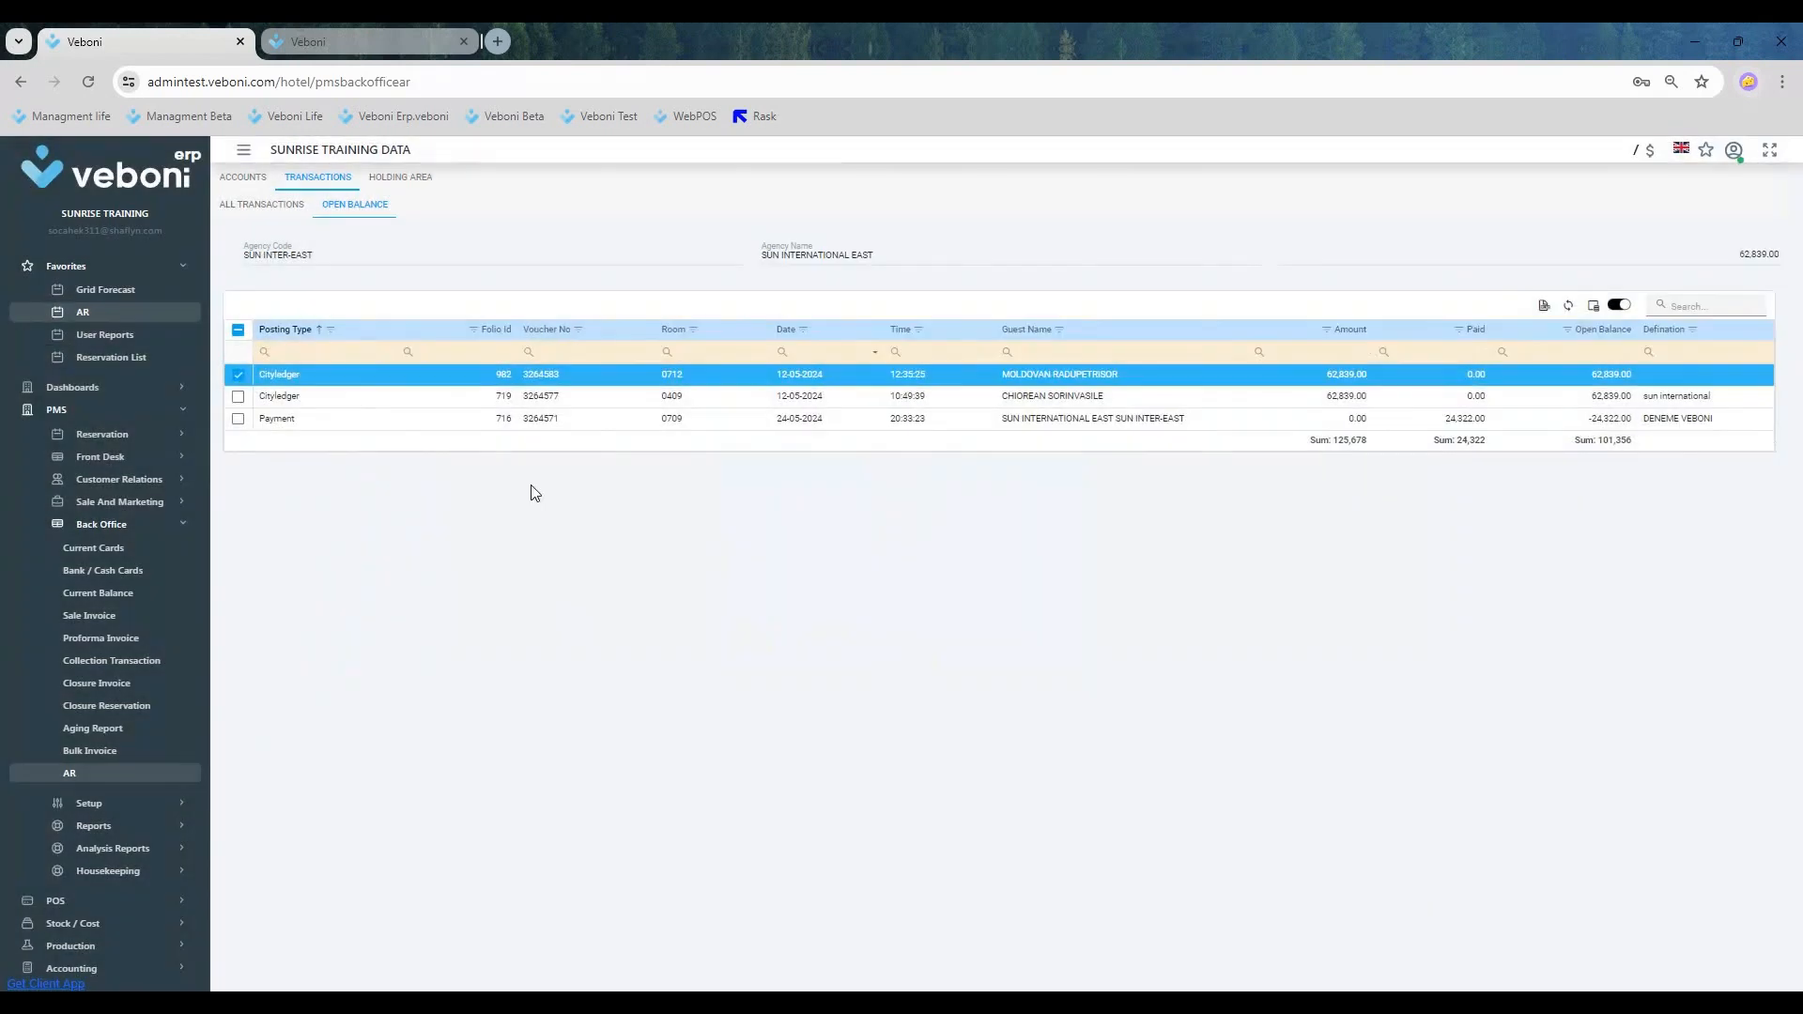
# Step: Start an AR invoice for the room 0712 city ledger posting and add a line AA for 62,839.00
pyautogui.click(237, 396)
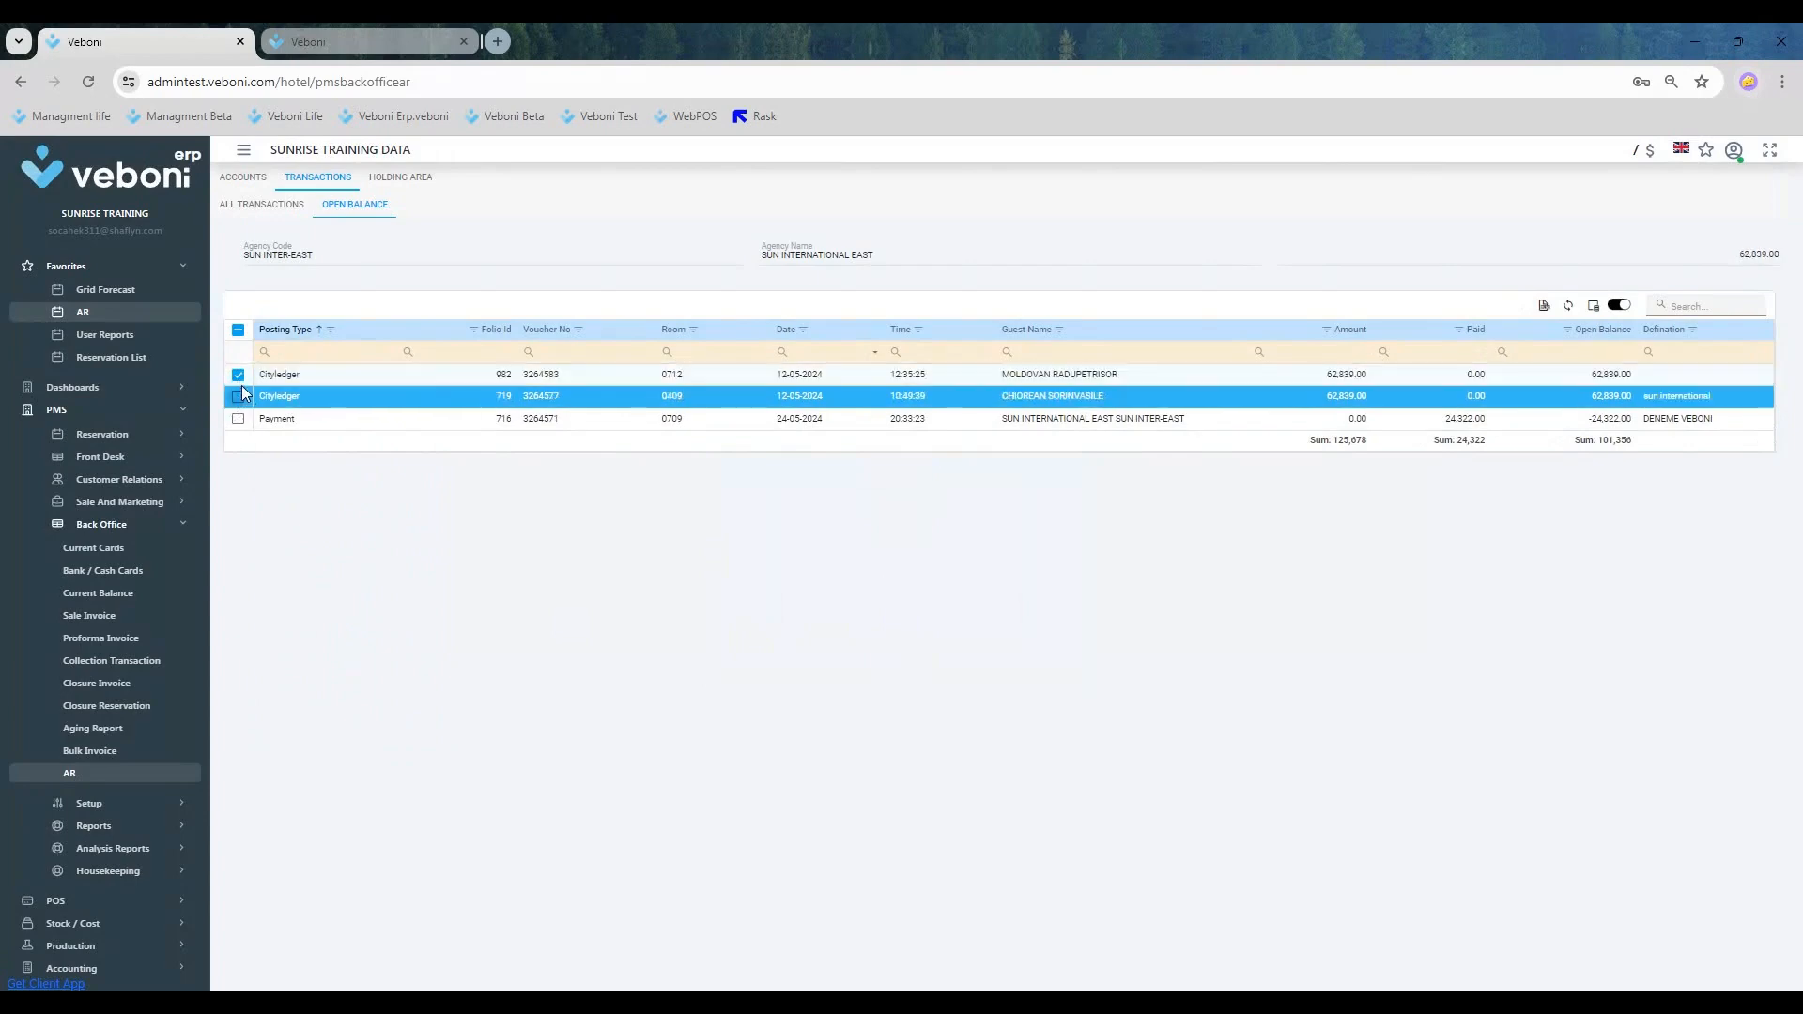
pyautogui.rightClick(277, 379)
pyautogui.click(362, 447)
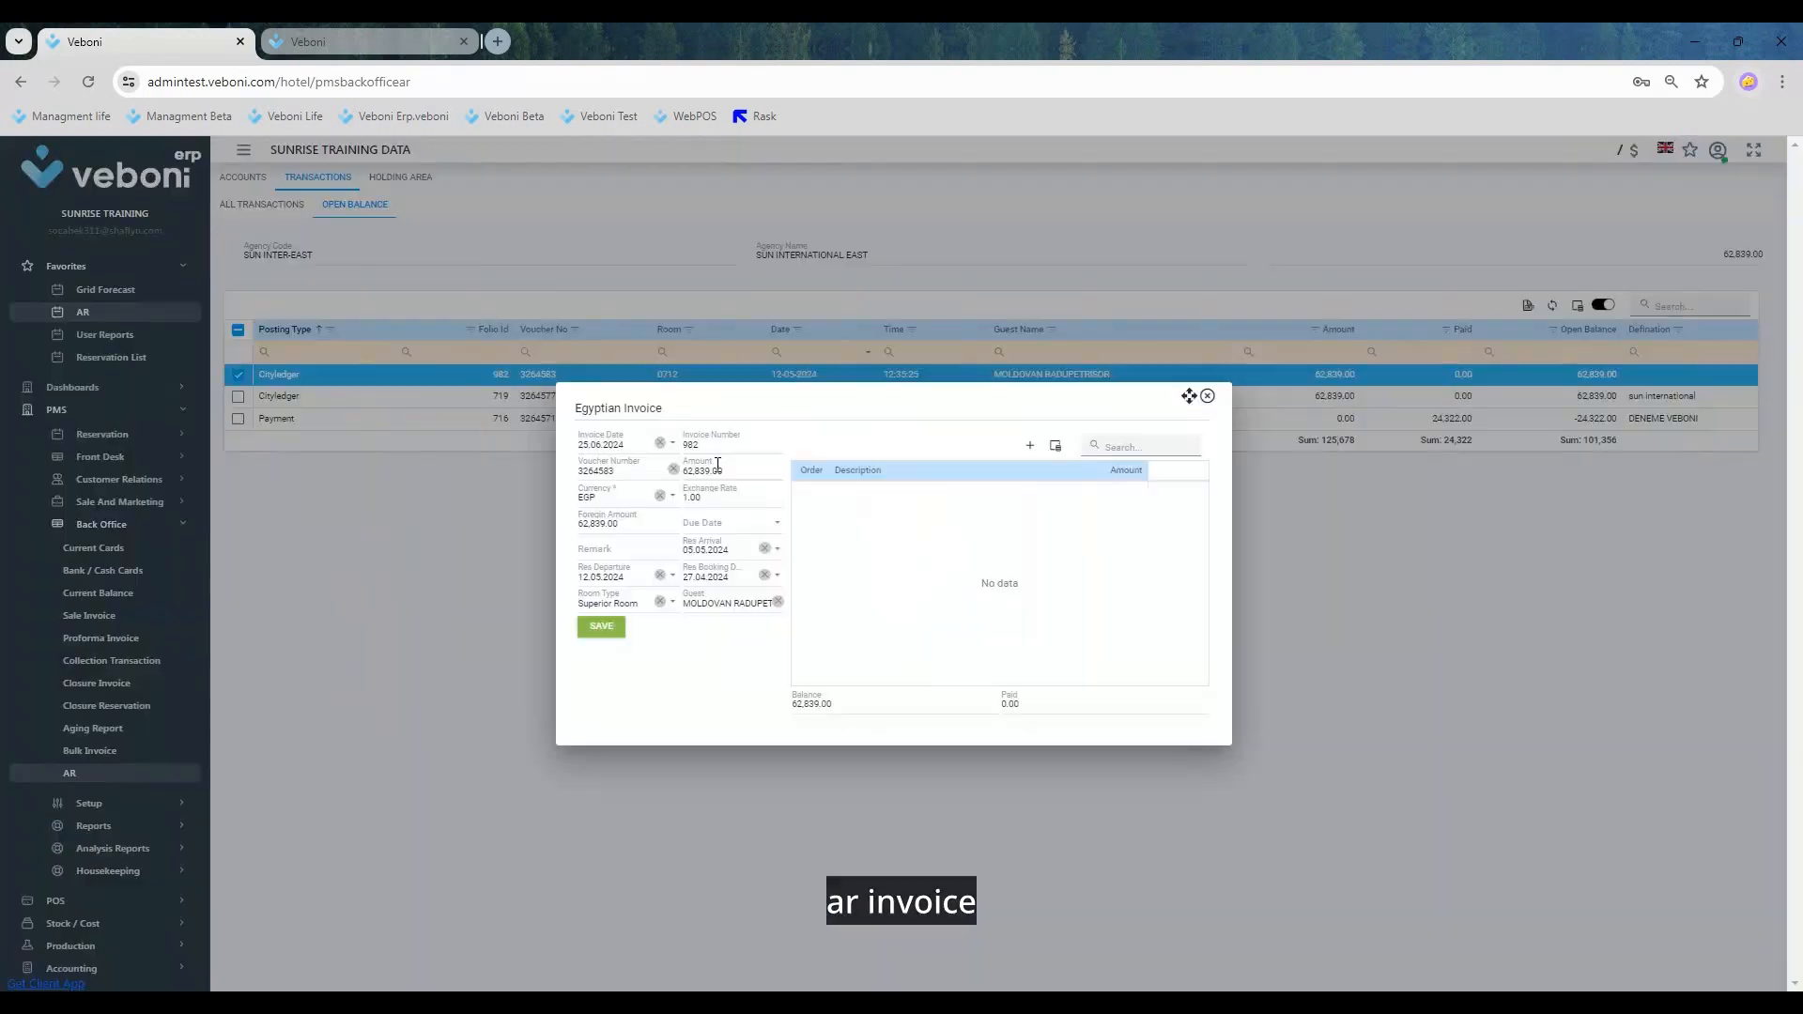
pyautogui.click(717, 466)
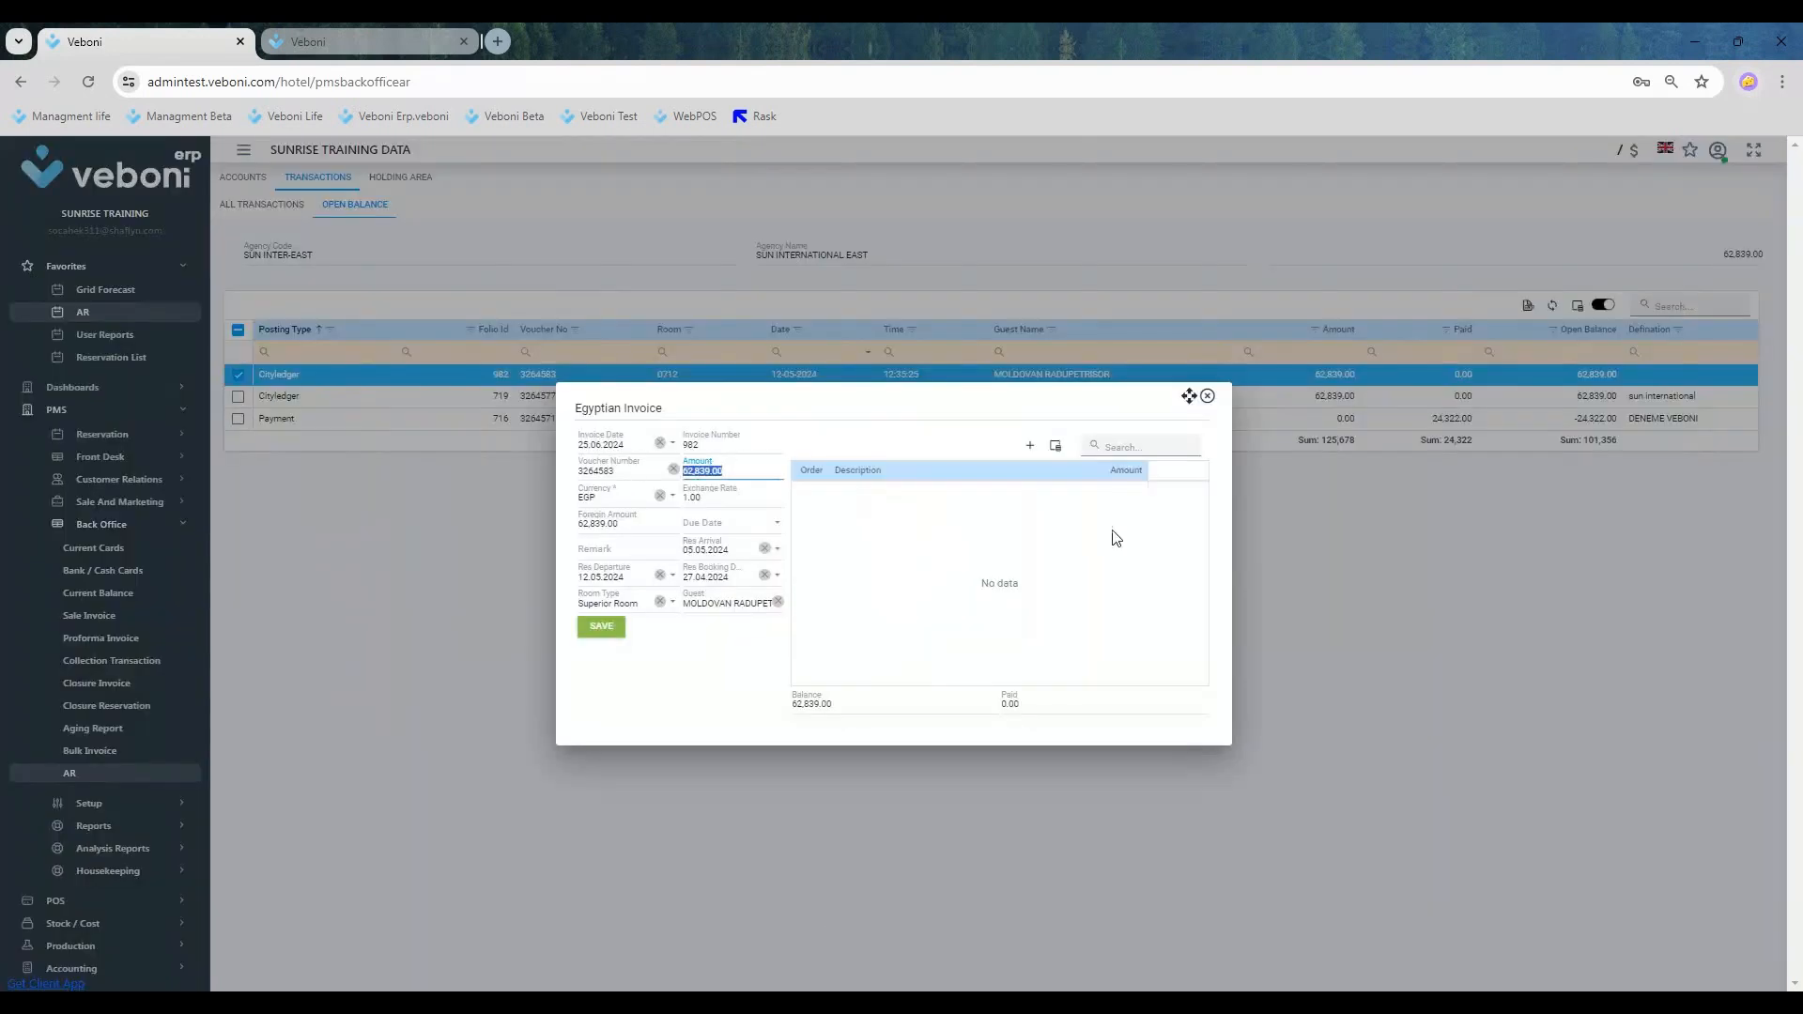
pyautogui.click(1030, 446)
pyautogui.write('AA')
pyautogui.click(1111, 498)
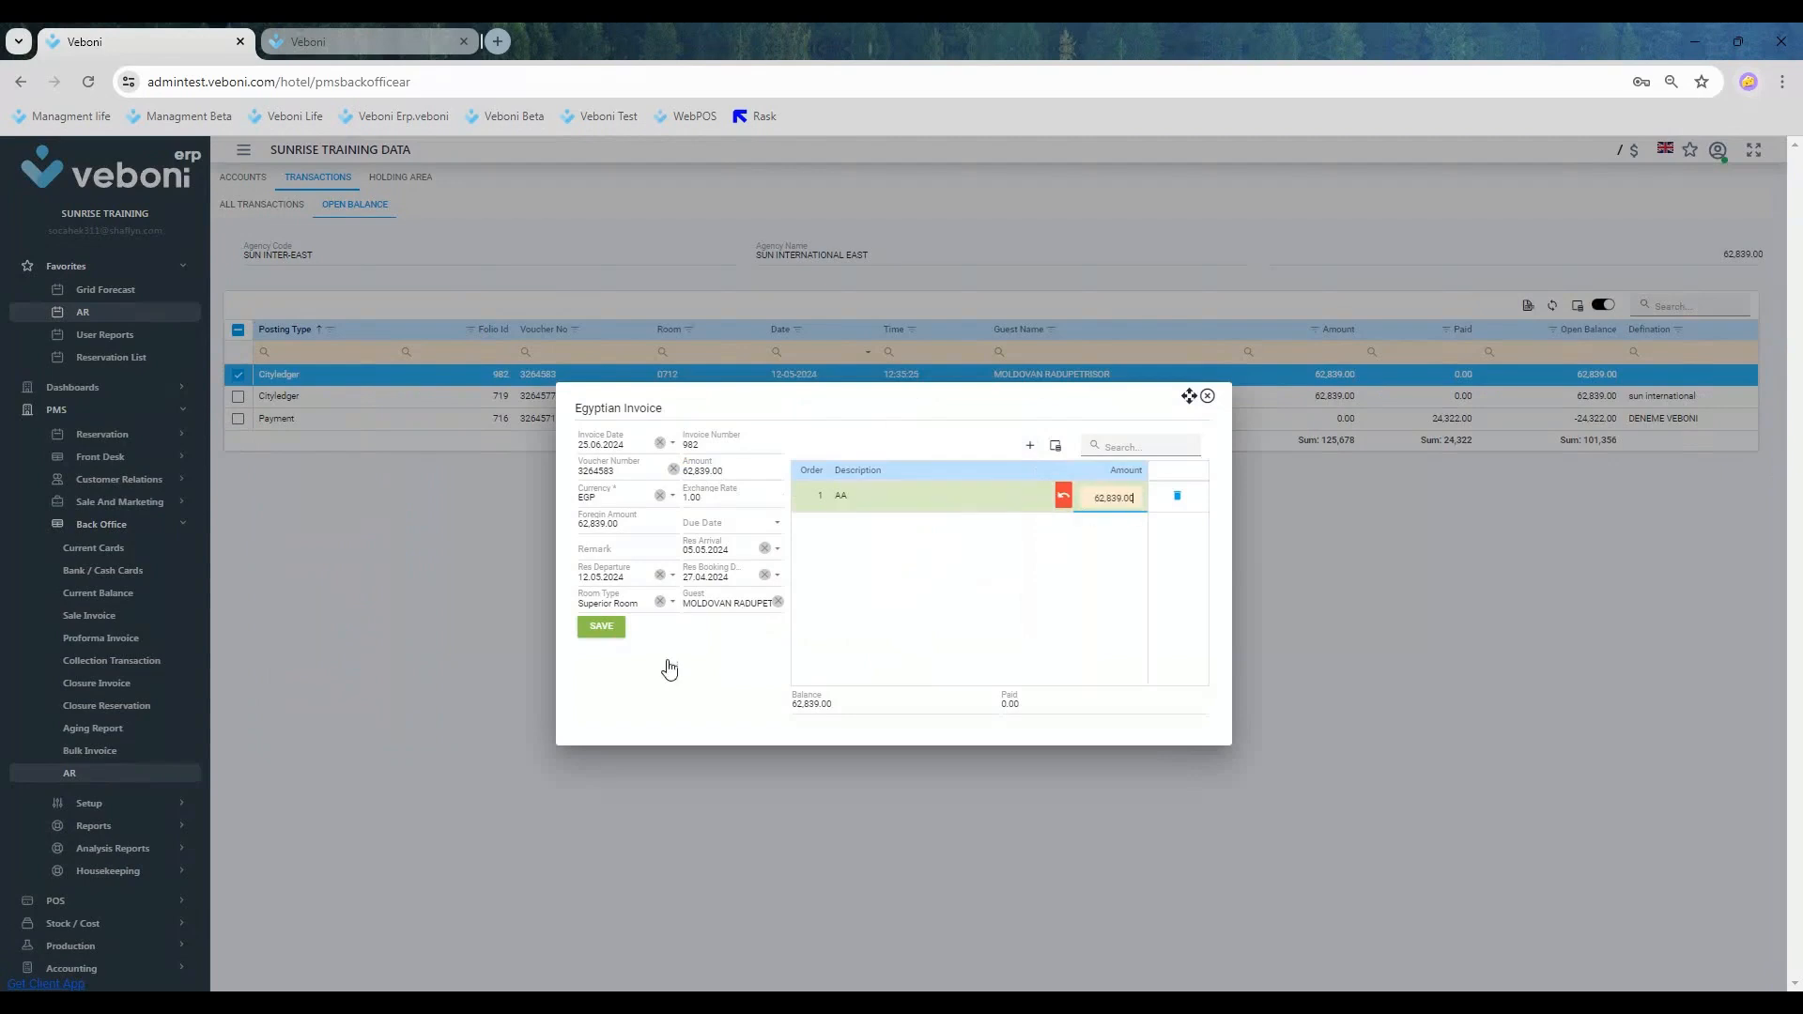
# Step: Commit the line amount and save the room 0712 invoice without printing it
pyautogui.click(601, 626)
pyautogui.click(888, 654)
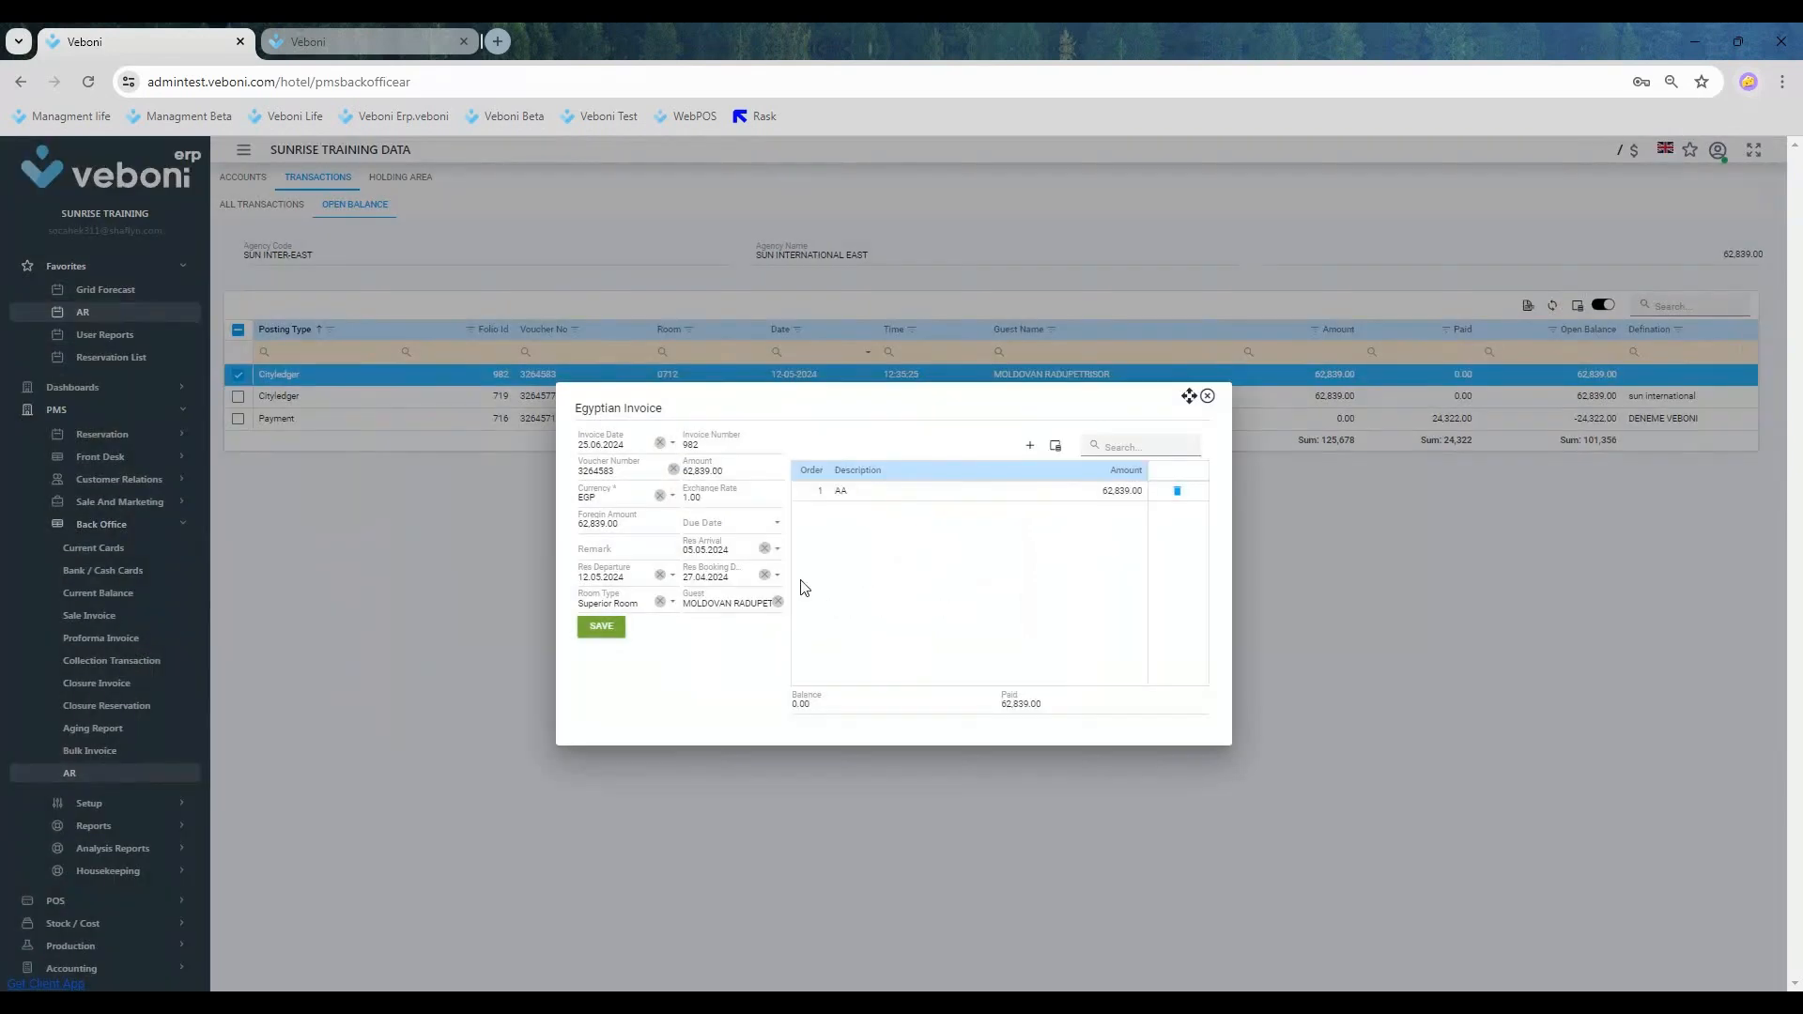
pyautogui.click(1038, 490)
pyautogui.press('Tab')
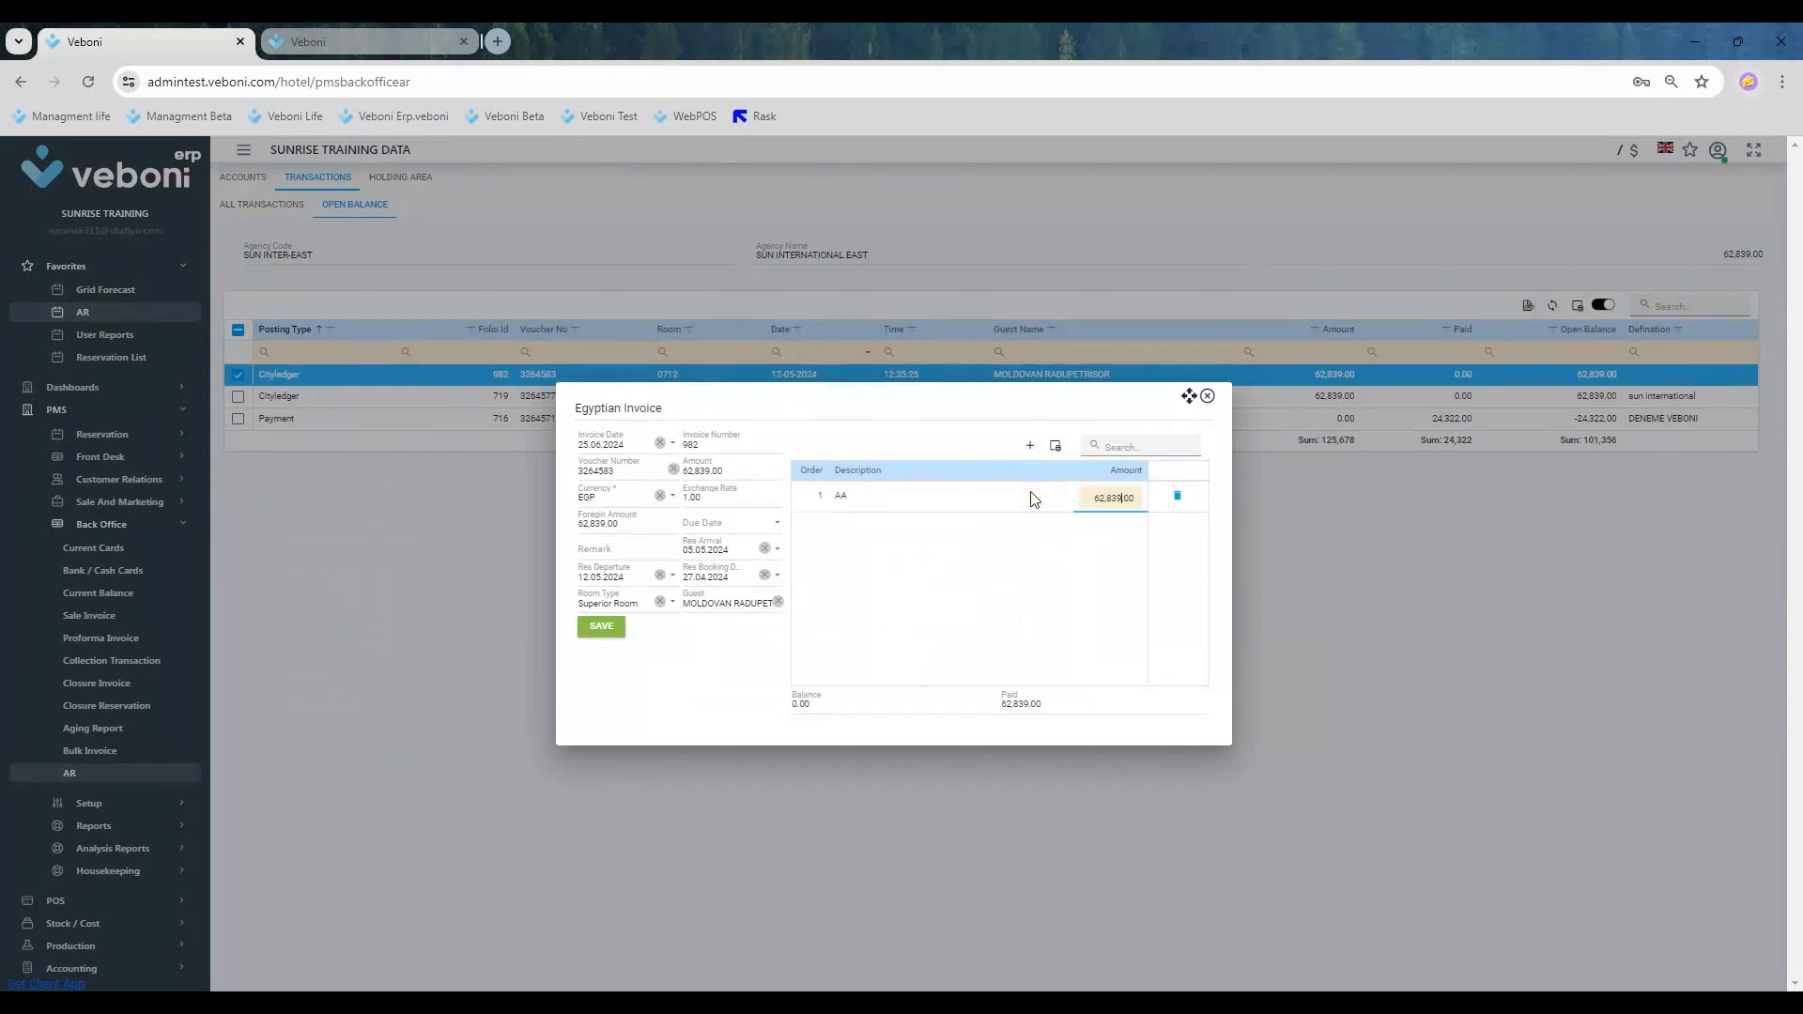
pyautogui.press('Tab')
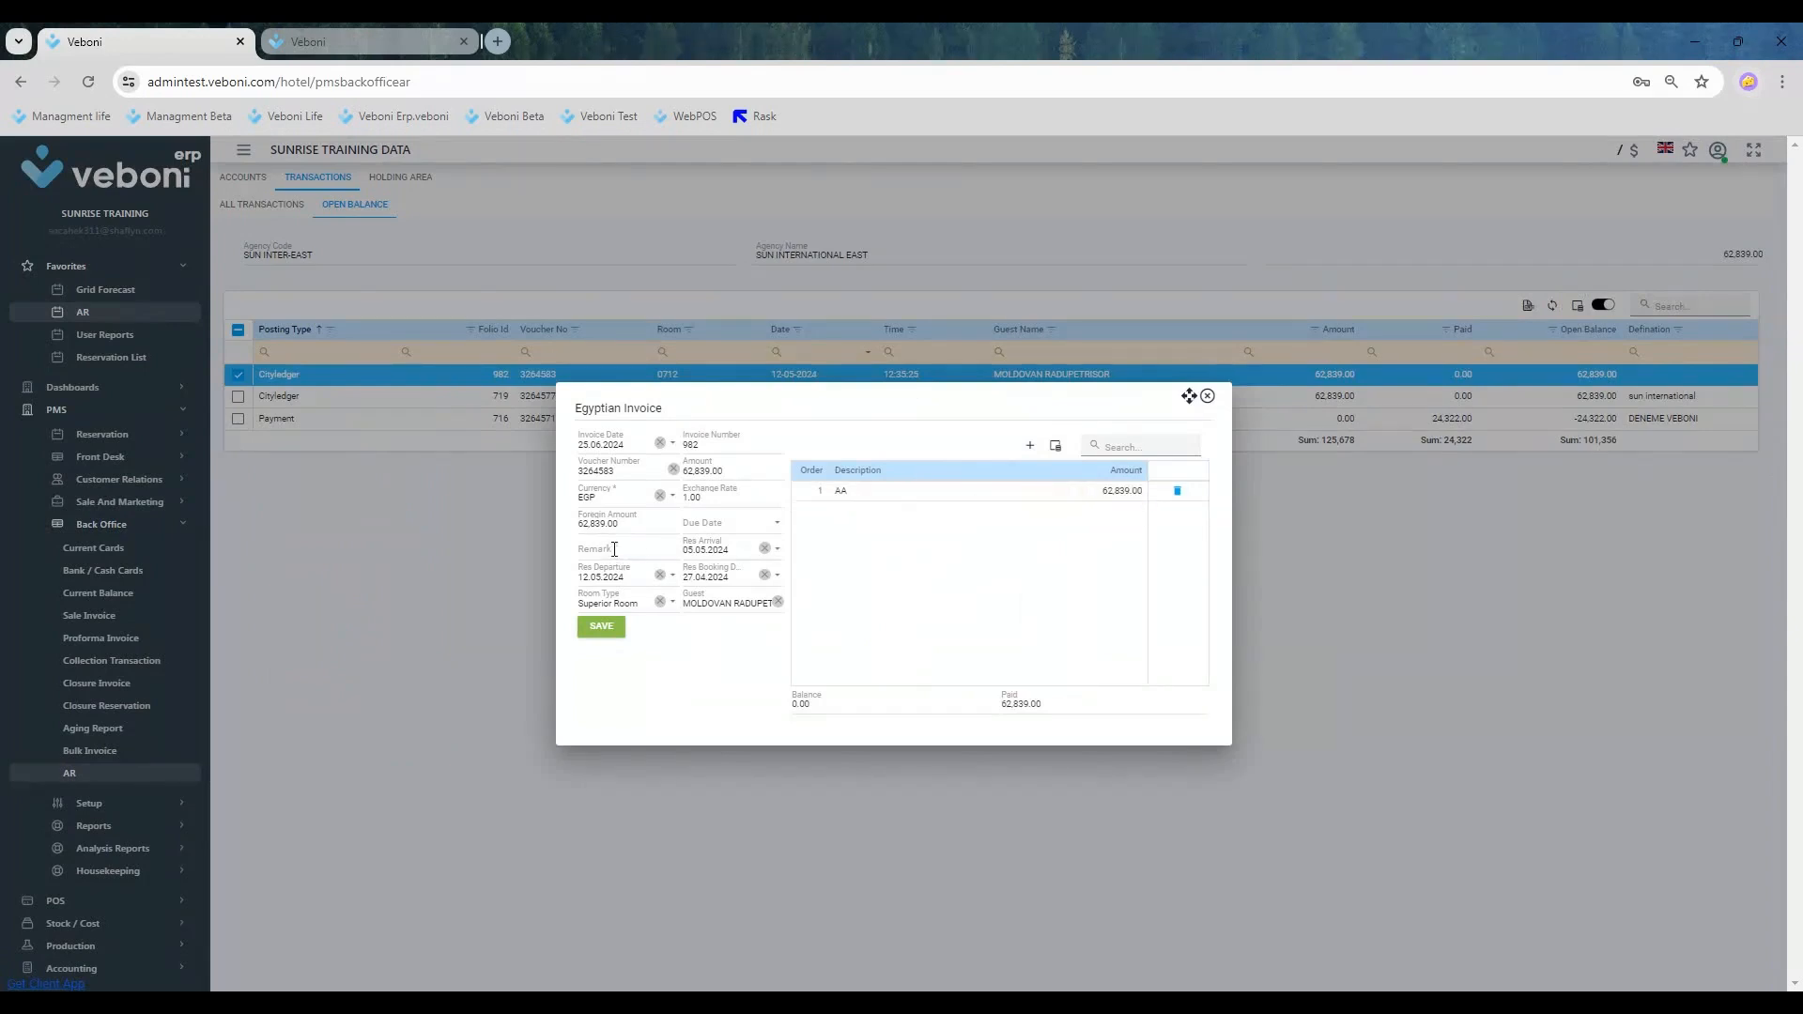
pyautogui.click(600, 627)
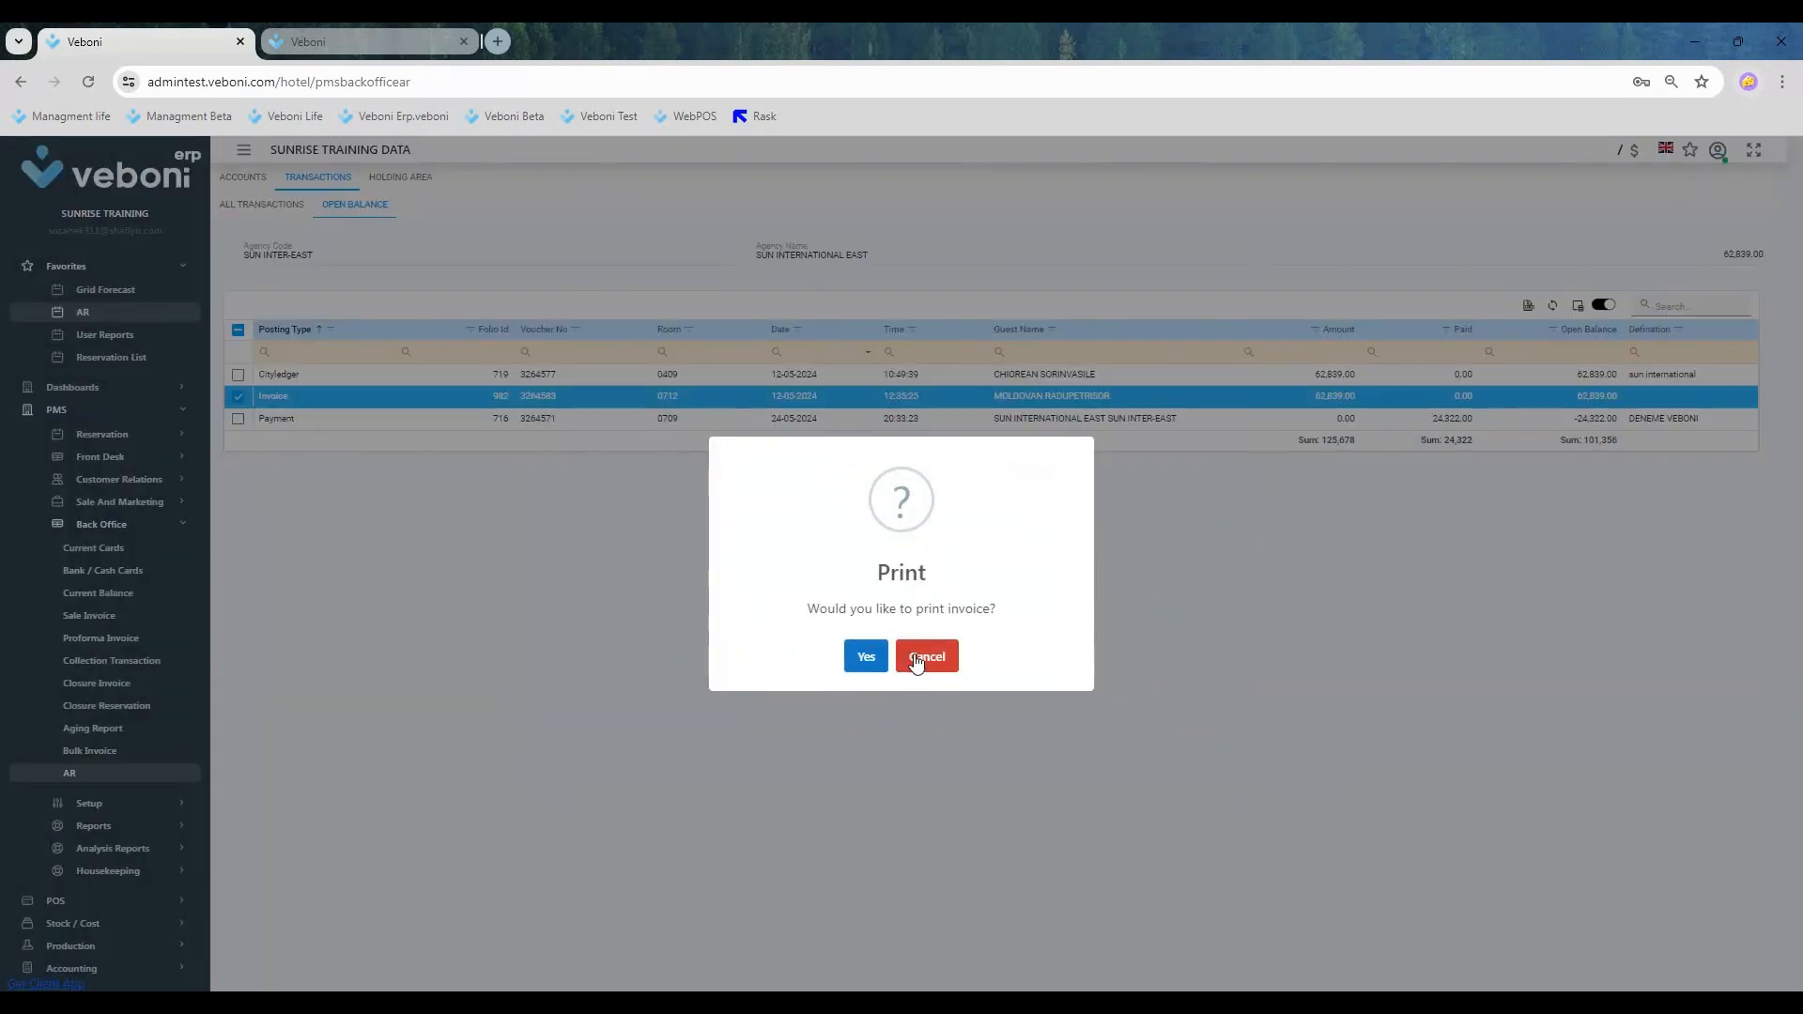
pyautogui.click(920, 658)
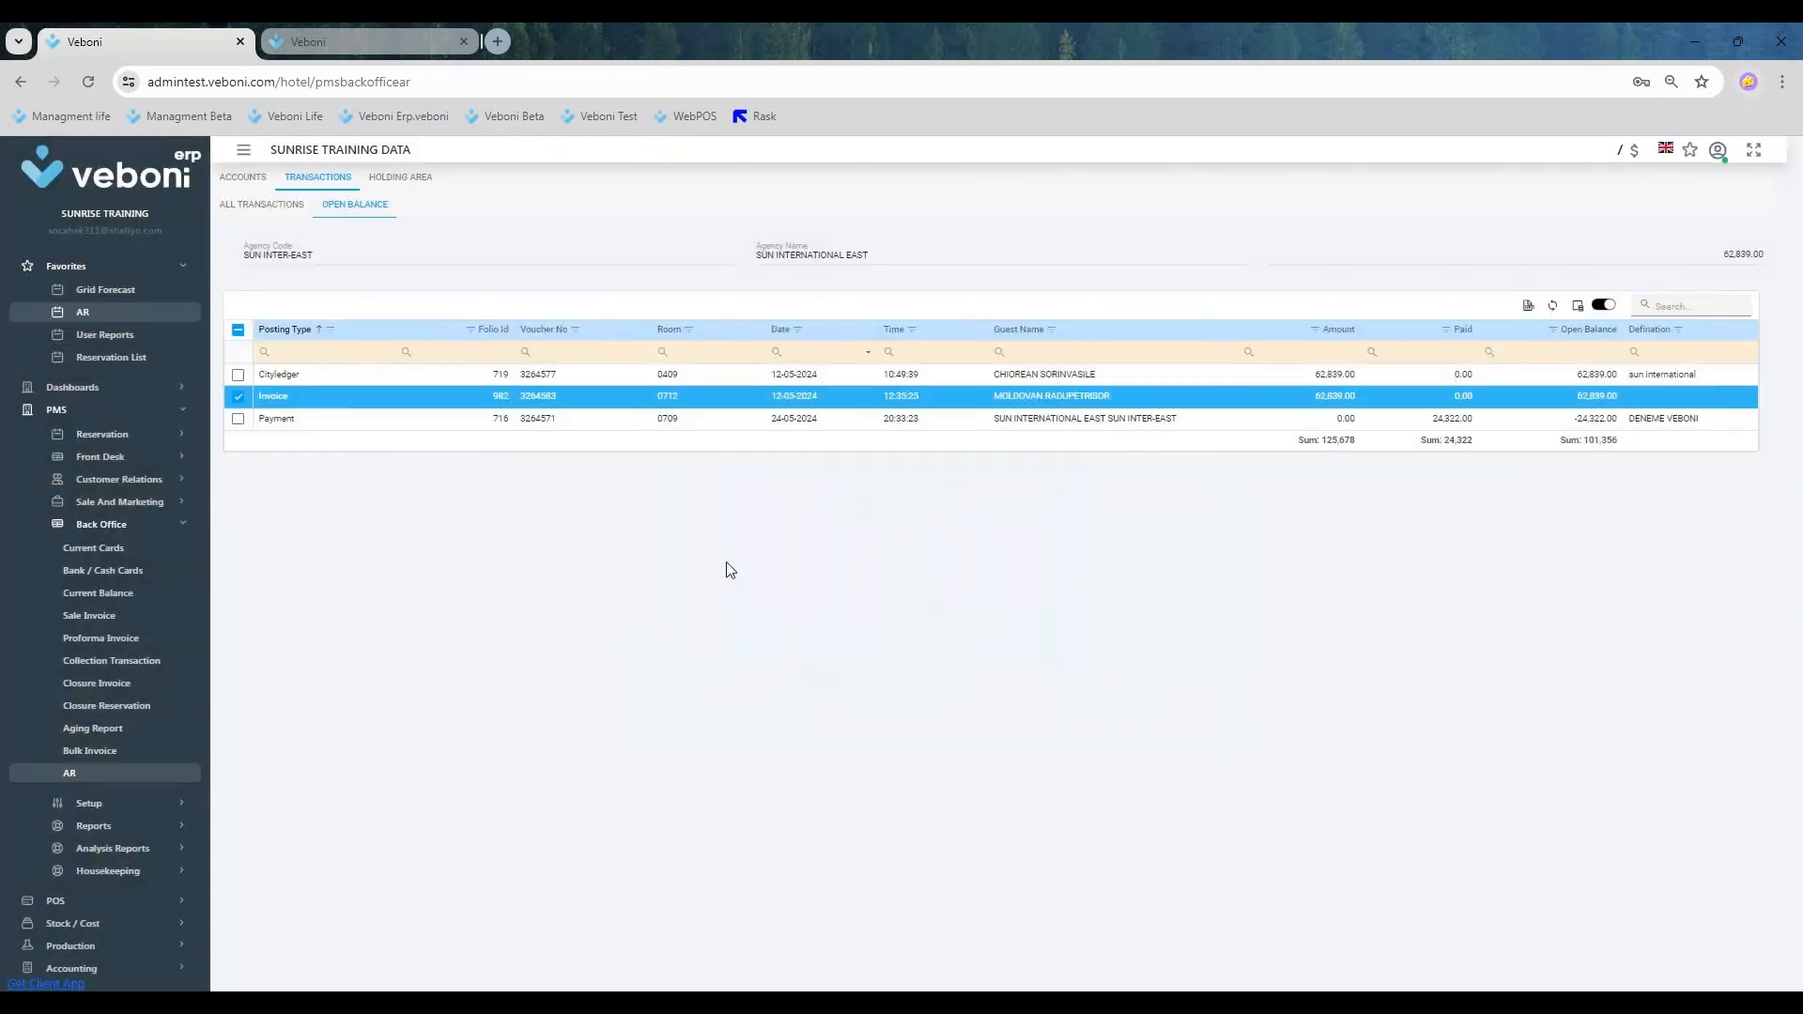
# Step: Select only the room 0409 city ledger posting and open a new AR invoice for it
pyautogui.click(239, 376)
pyautogui.click(253, 398)
pyautogui.rightClick(280, 375)
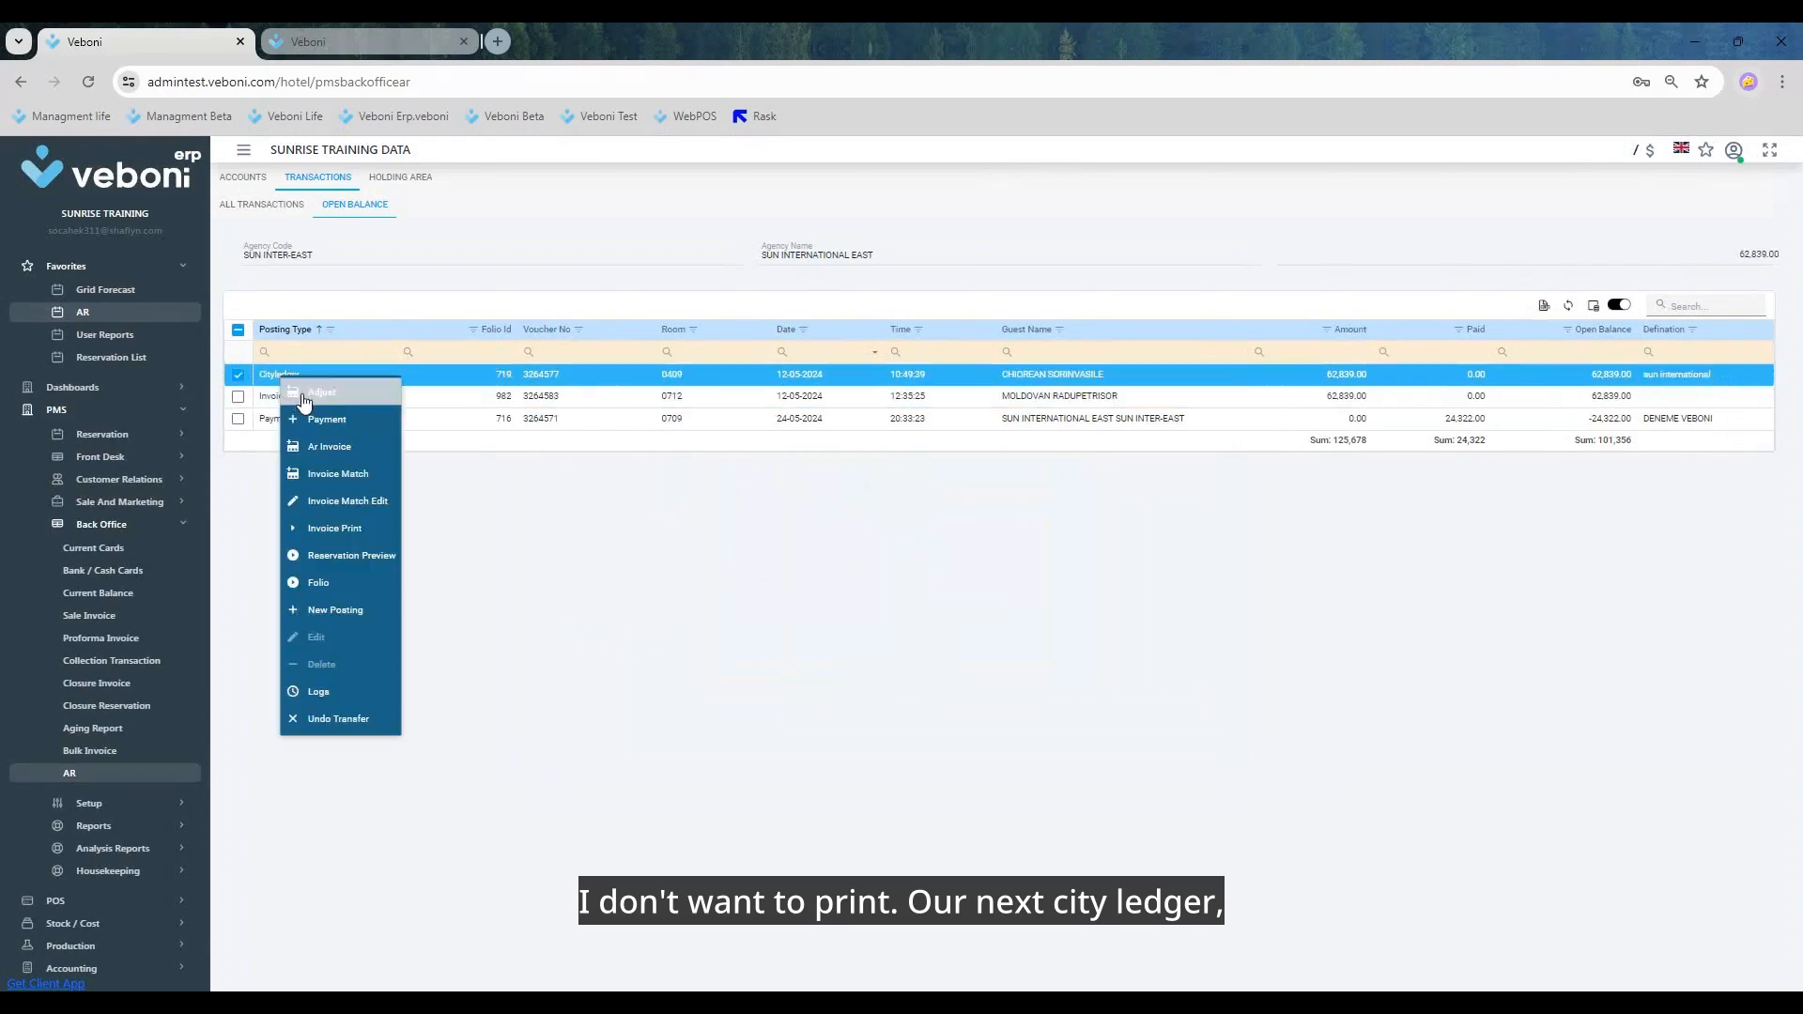
pyautogui.click(340, 474)
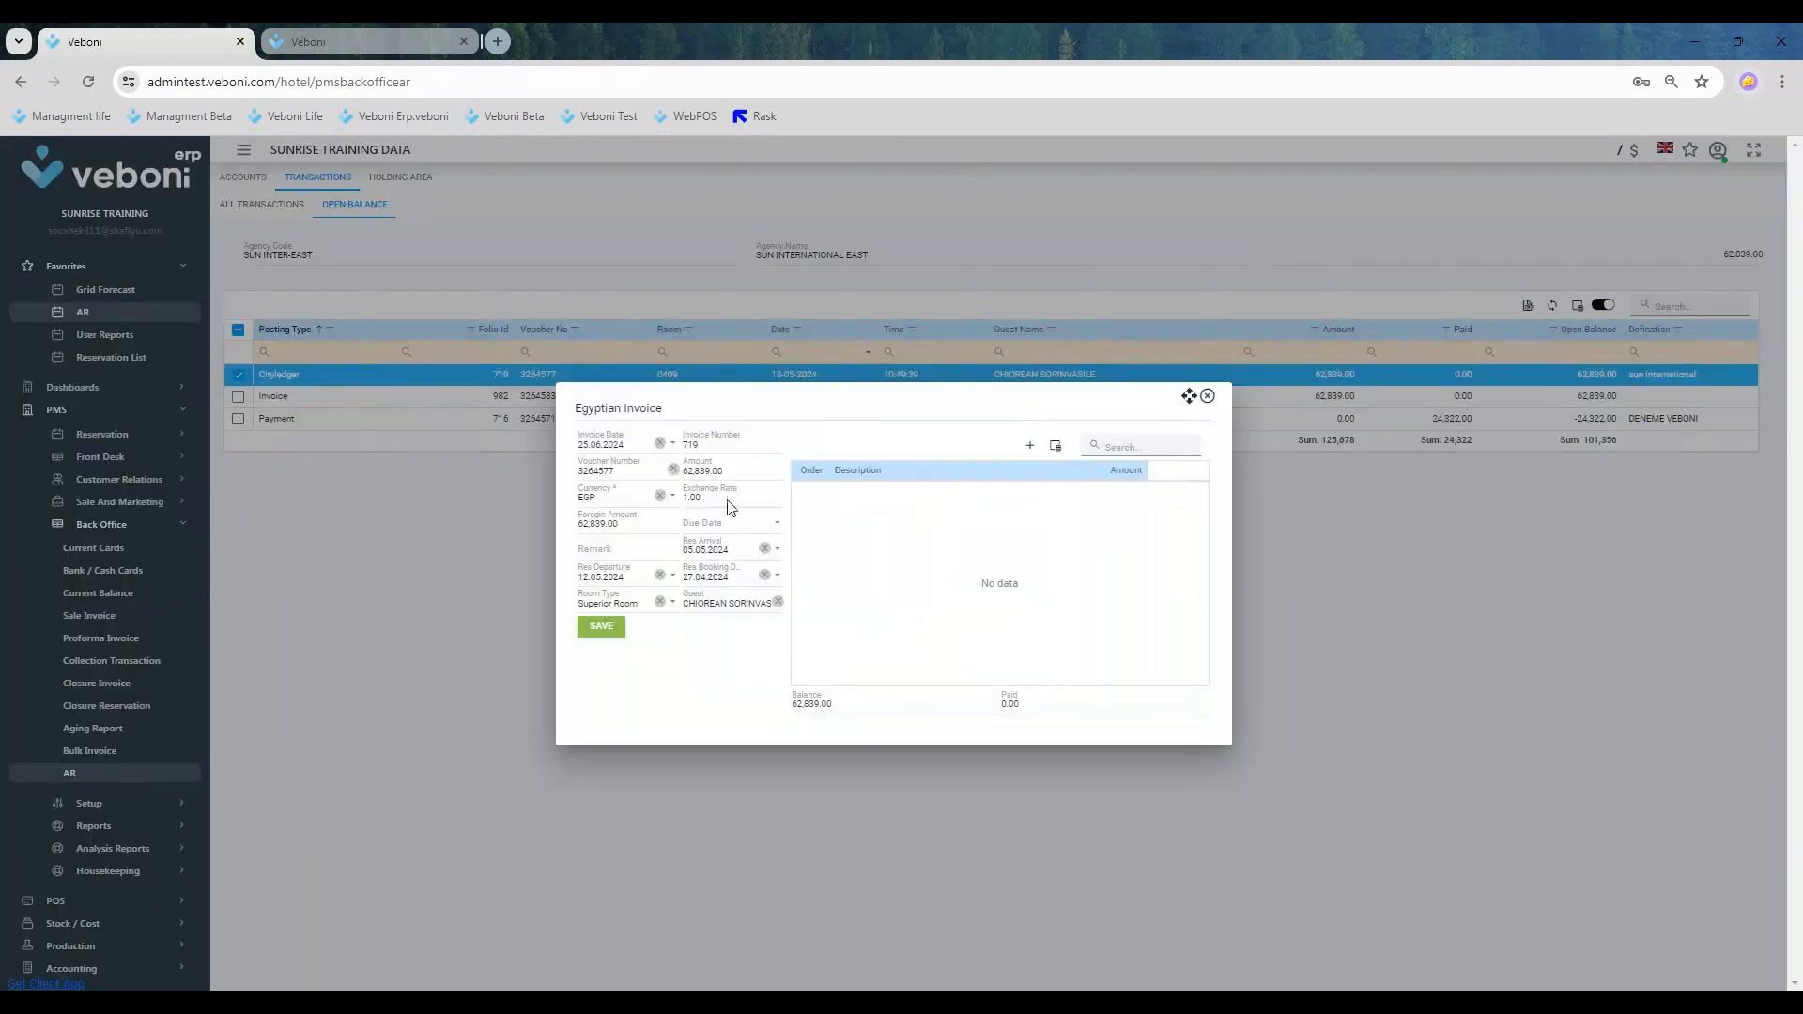
pyautogui.moveTo(727, 472); pyautogui.dragTo(638, 478)
# Step: Add a line ASDAD for 62,839.00 to the room 0409 invoice and save it without printing
pyautogui.click(1031, 446)
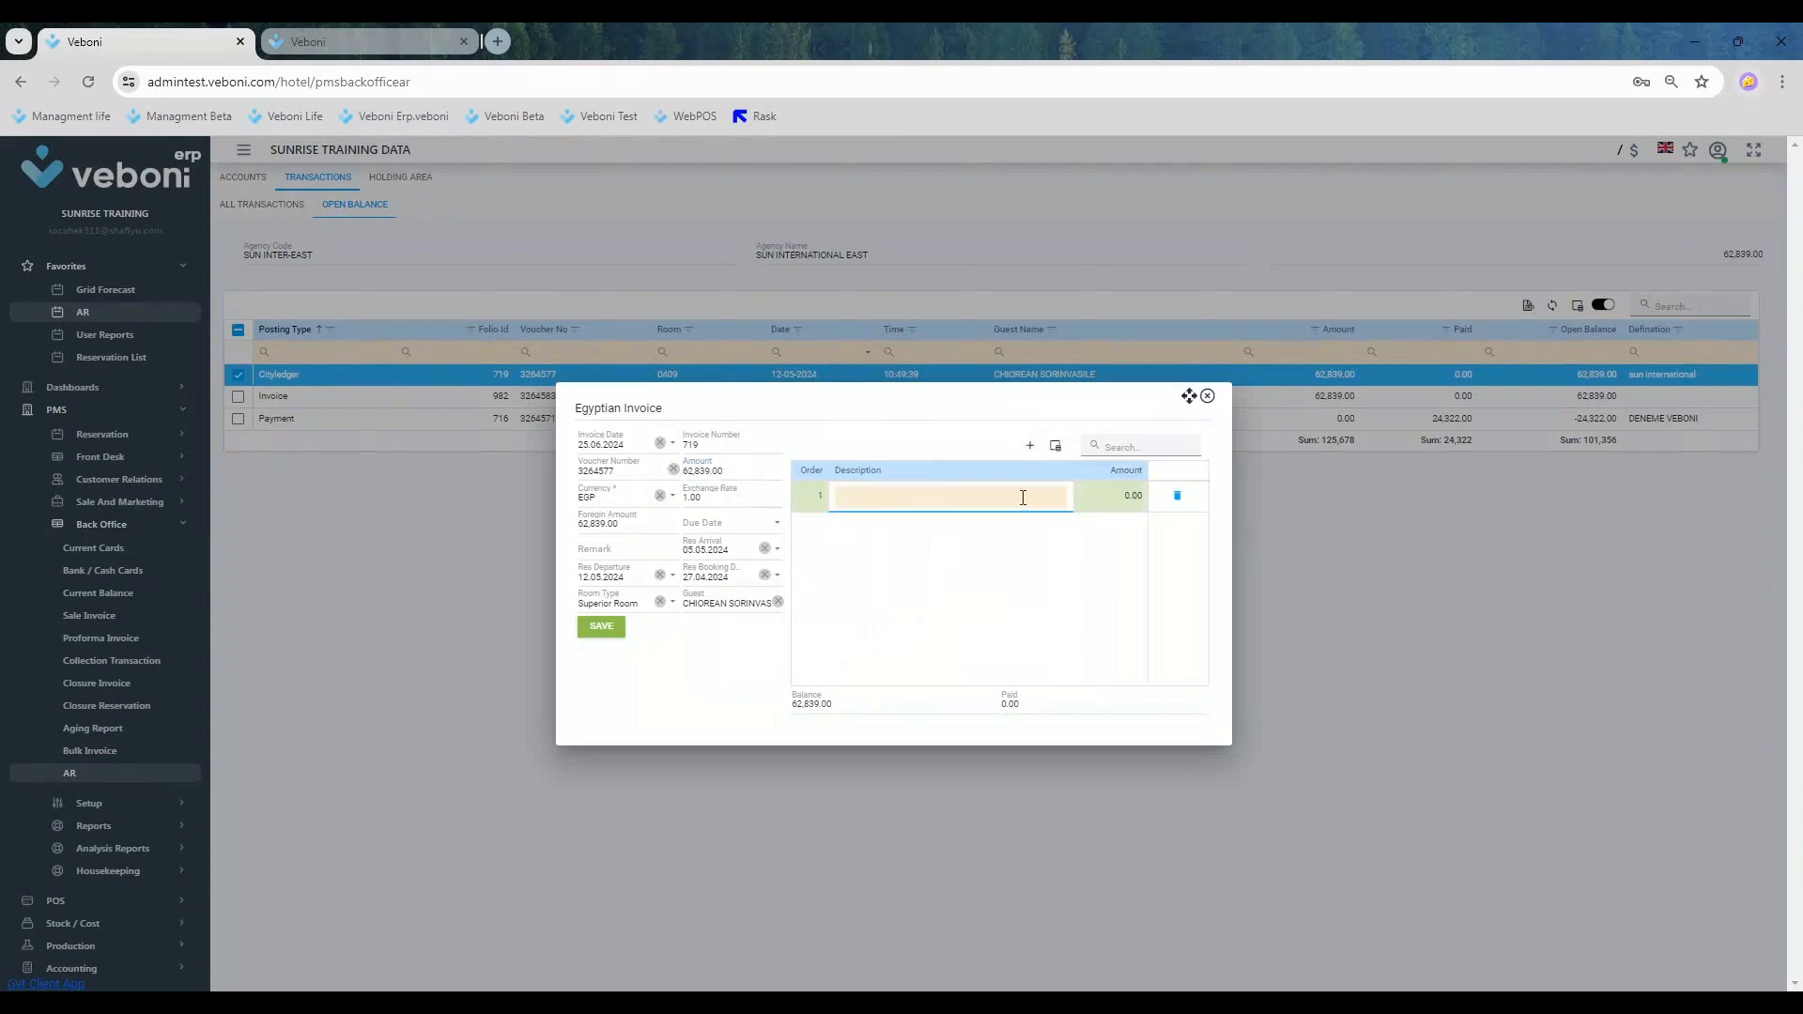
pyautogui.write('ASDAD')
pyautogui.press('Tab')
pyautogui.click(1048, 514)
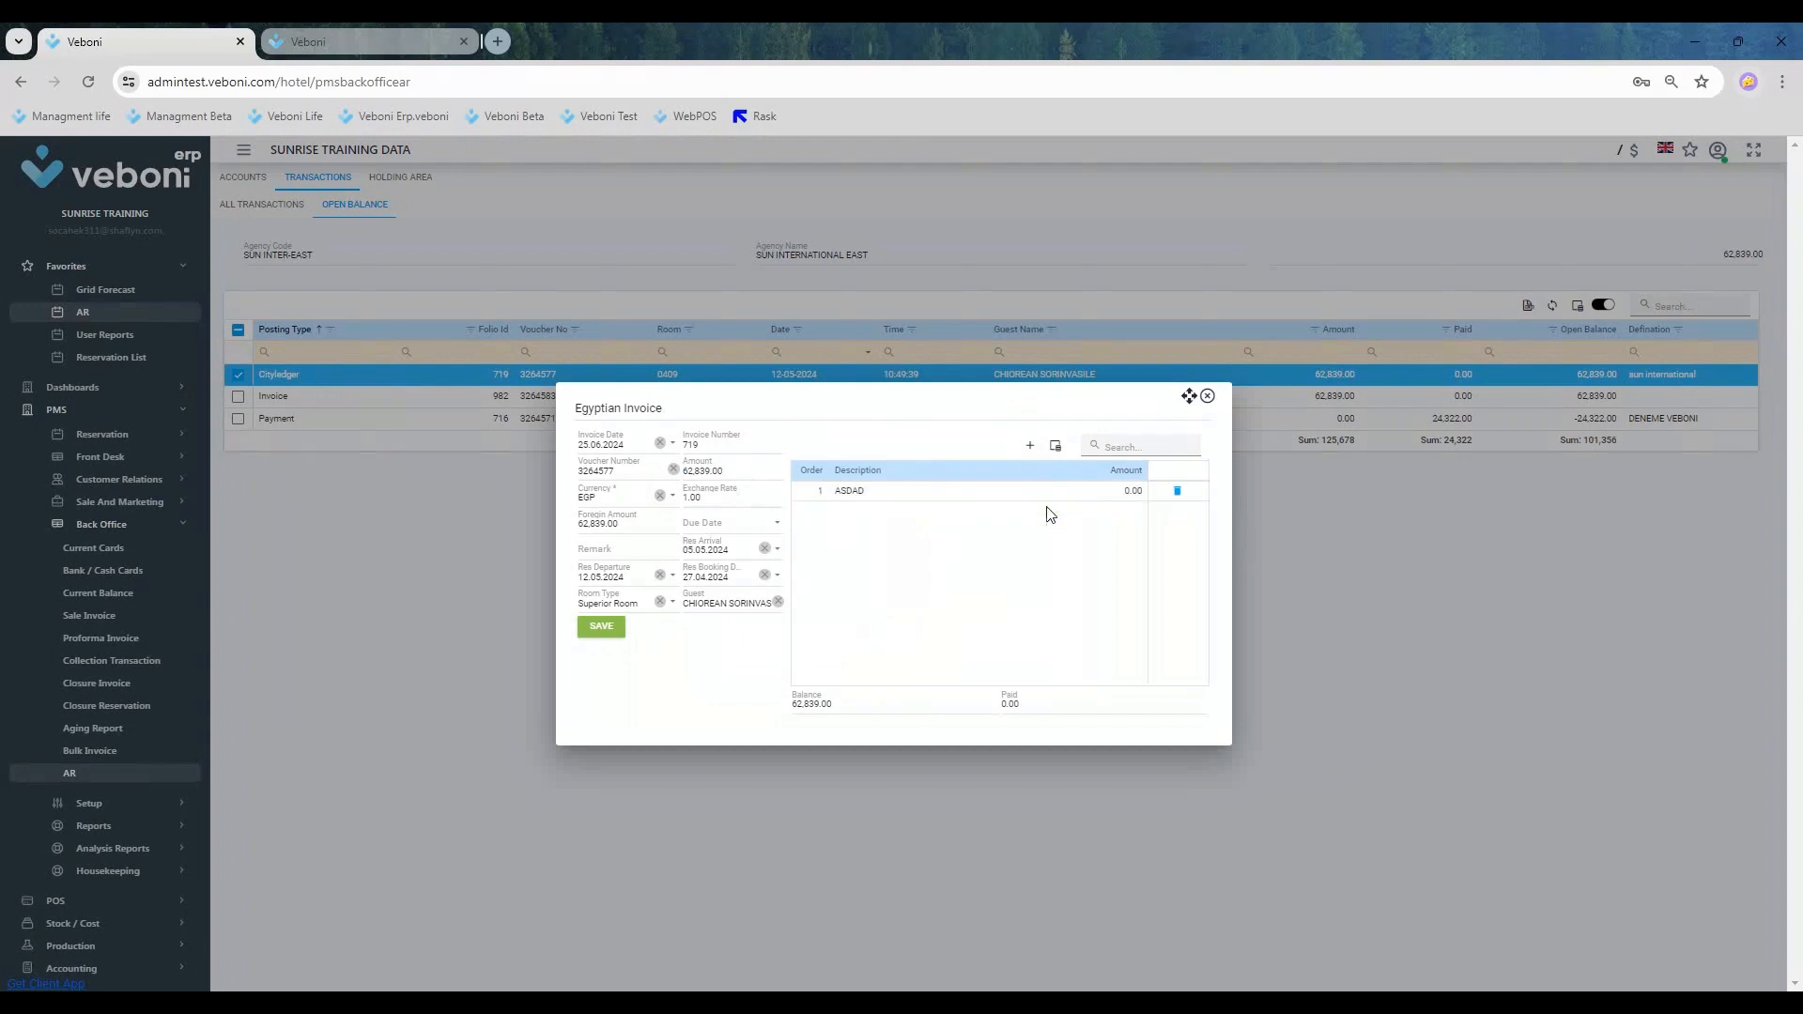
pyautogui.click(1115, 493)
pyautogui.write('62839')
pyautogui.press('Return')
pyautogui.click(605, 626)
pyautogui.click(894, 628)
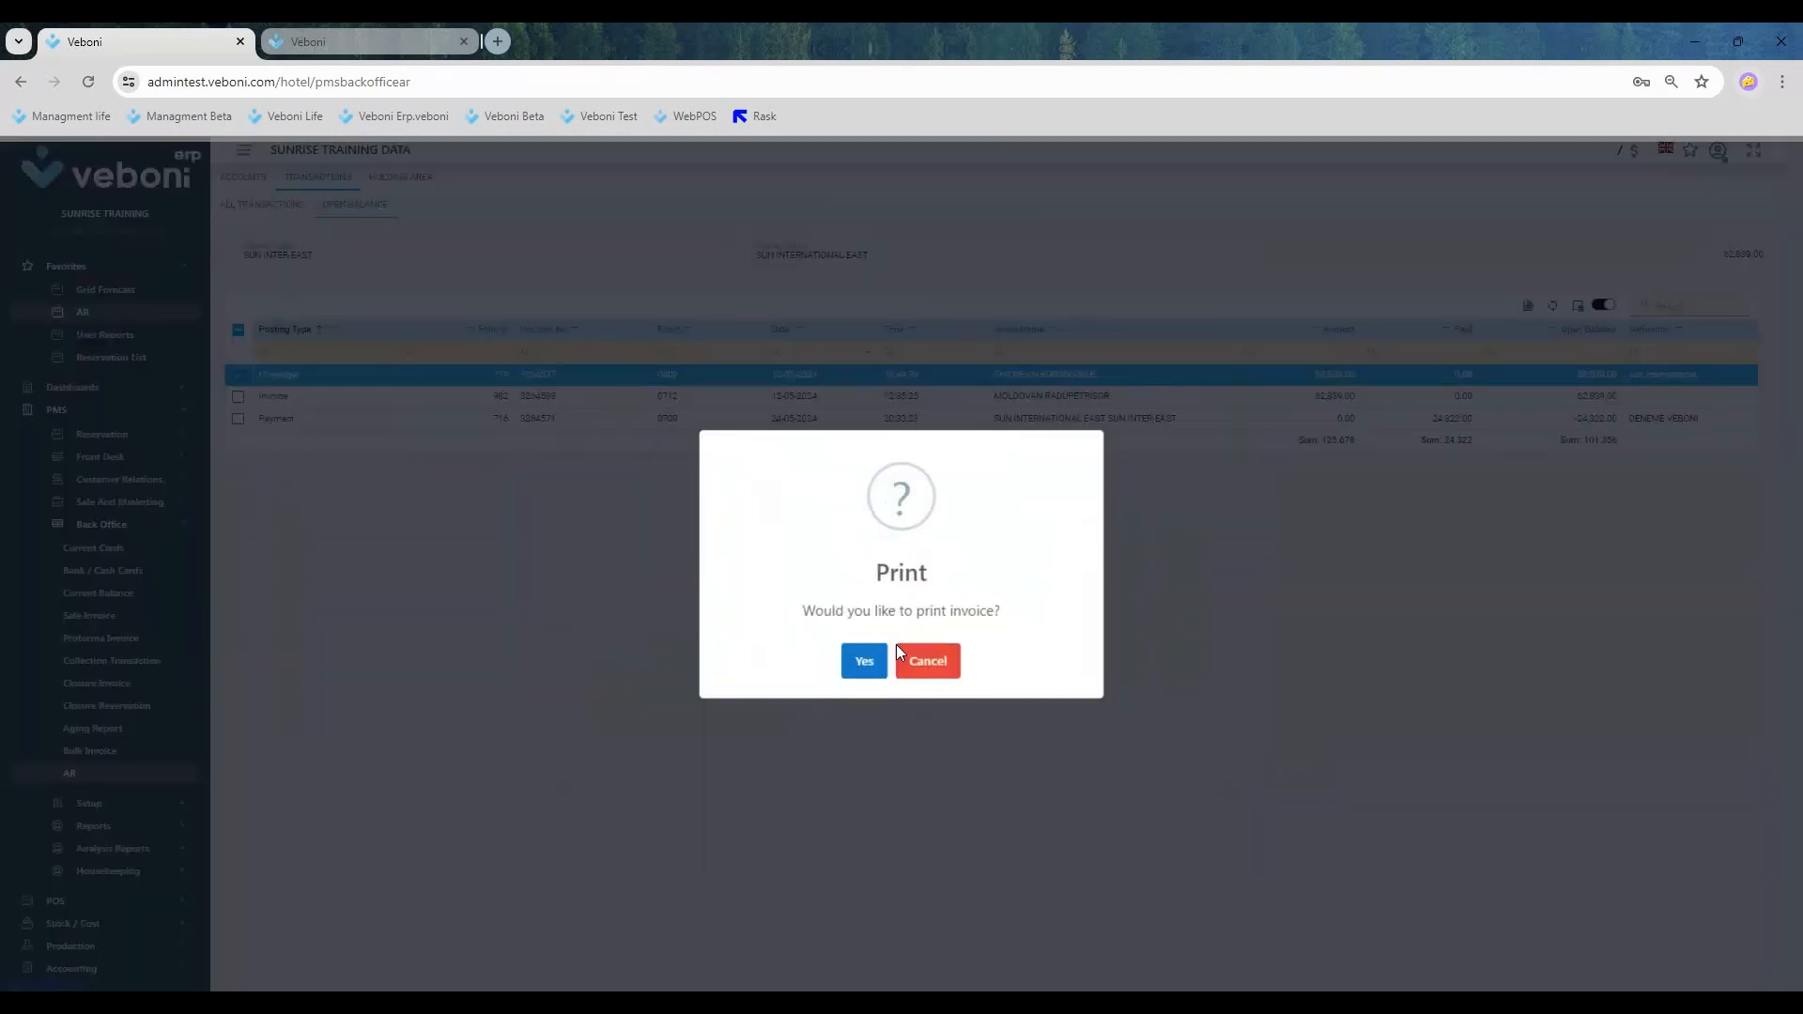
pyautogui.click(929, 649)
# Step: Clear the invoice row selections, check the amount in the room 0709 payment's edit form, and abandon it without changes
pyautogui.click(239, 374)
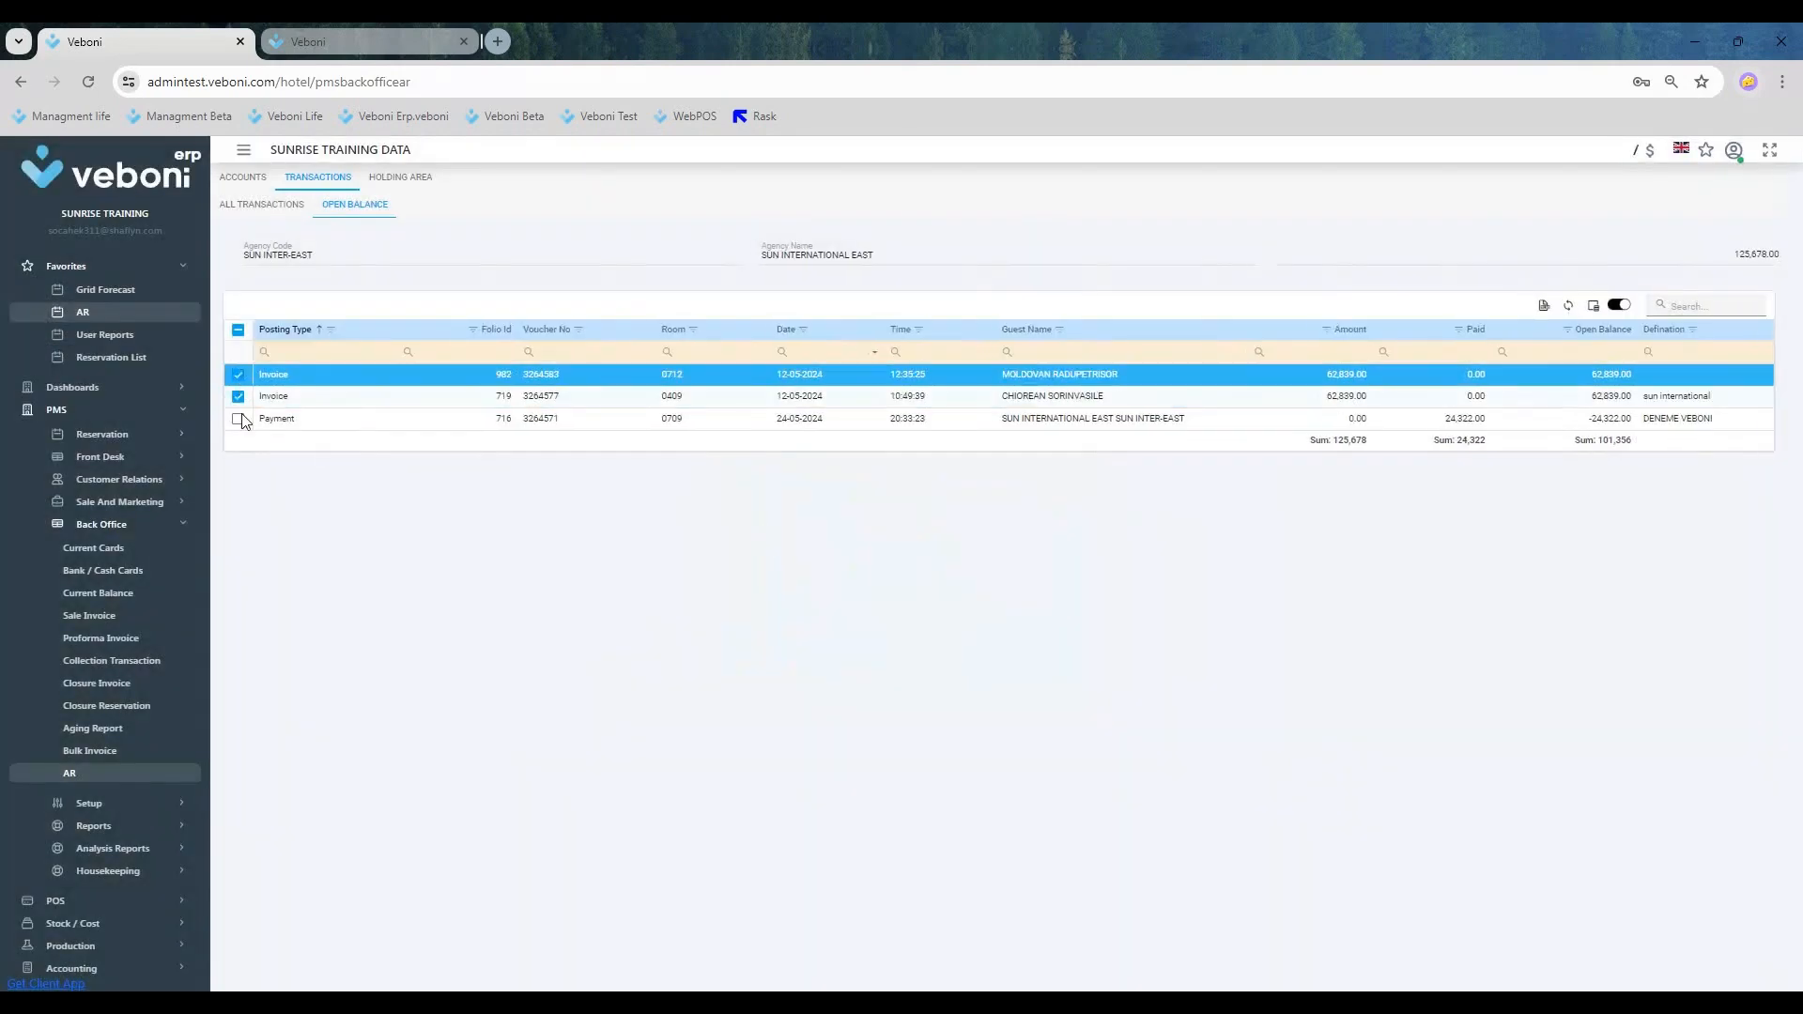
pyautogui.click(239, 396)
pyautogui.click(238, 374)
pyautogui.rightClick(290, 419)
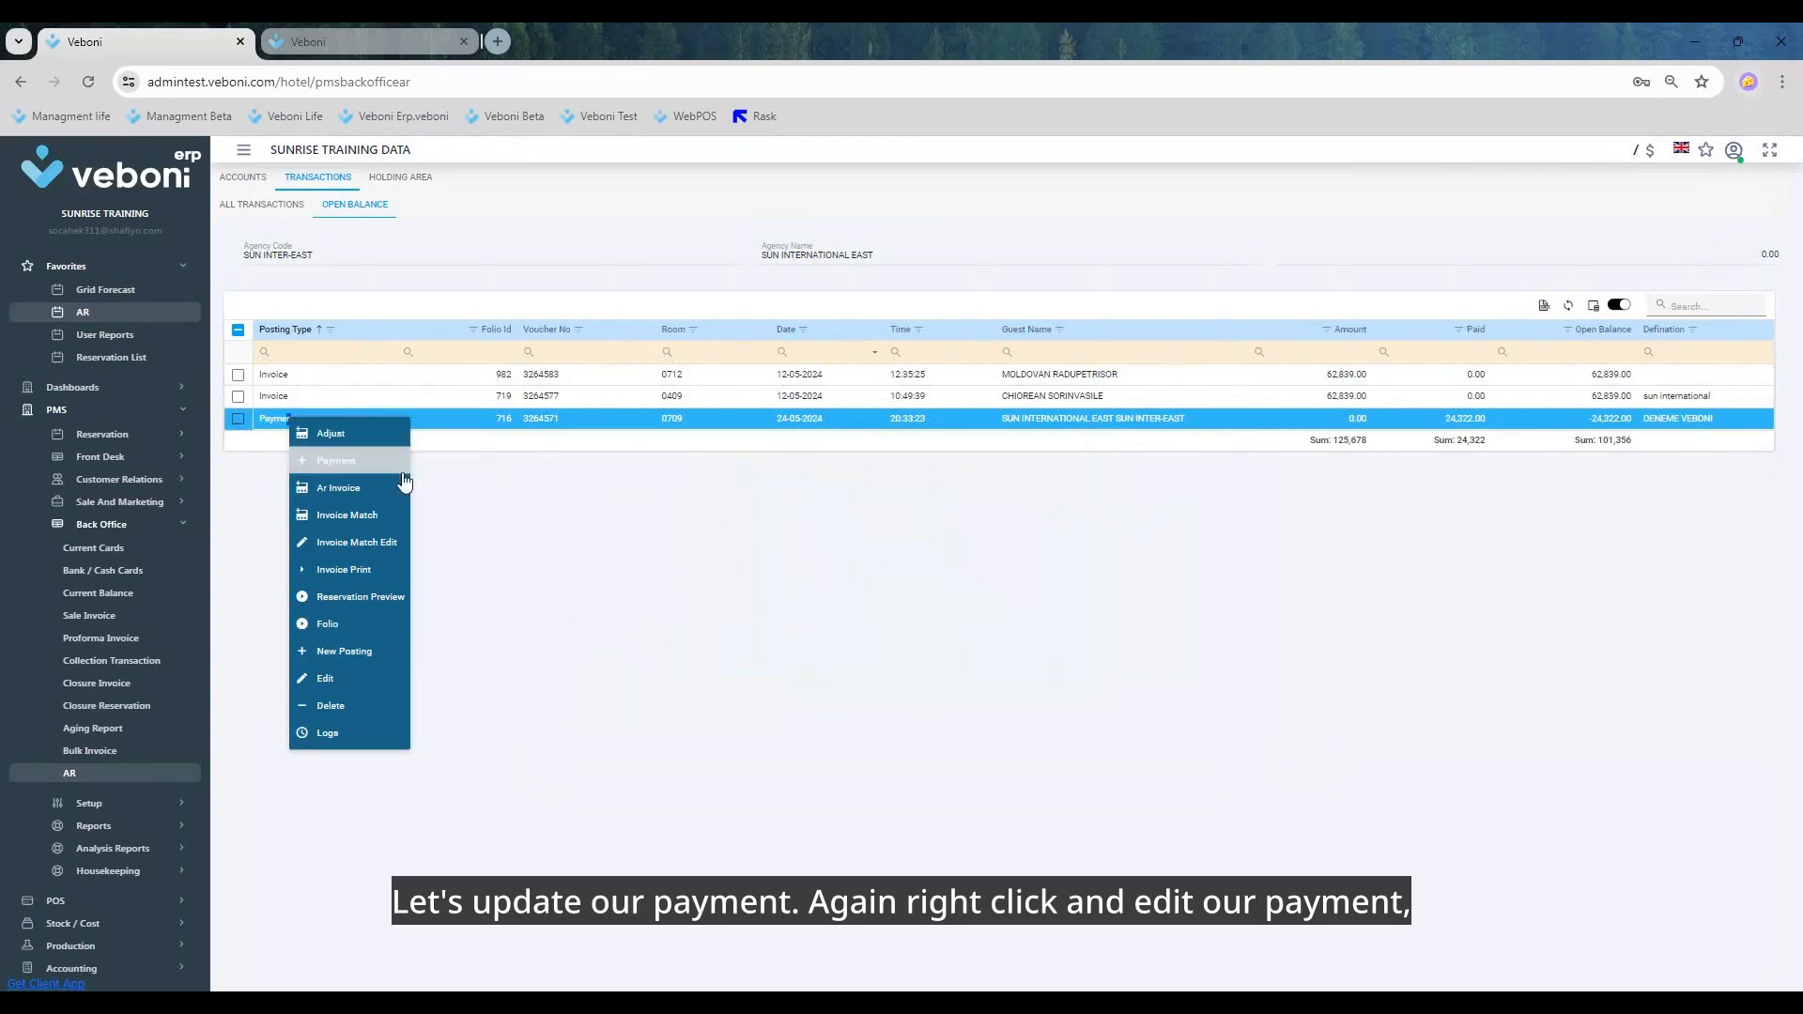
pyautogui.click(375, 682)
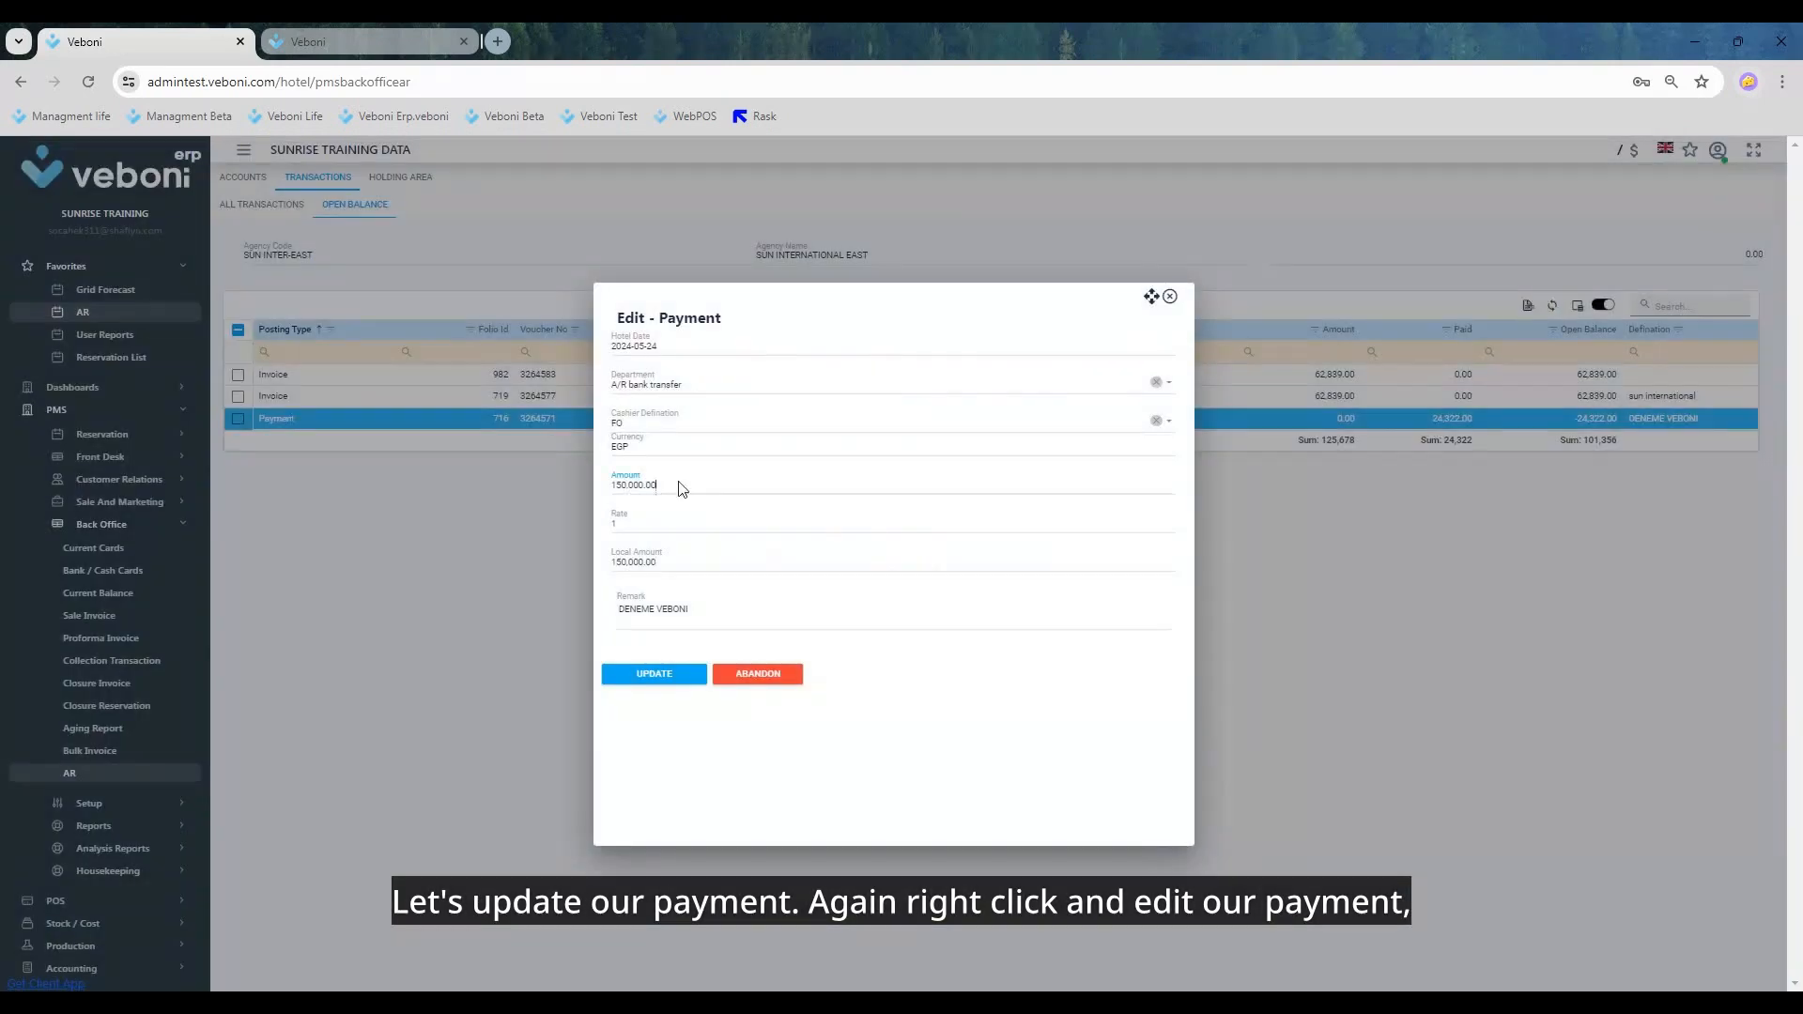
pyautogui.doubleClick(682, 488)
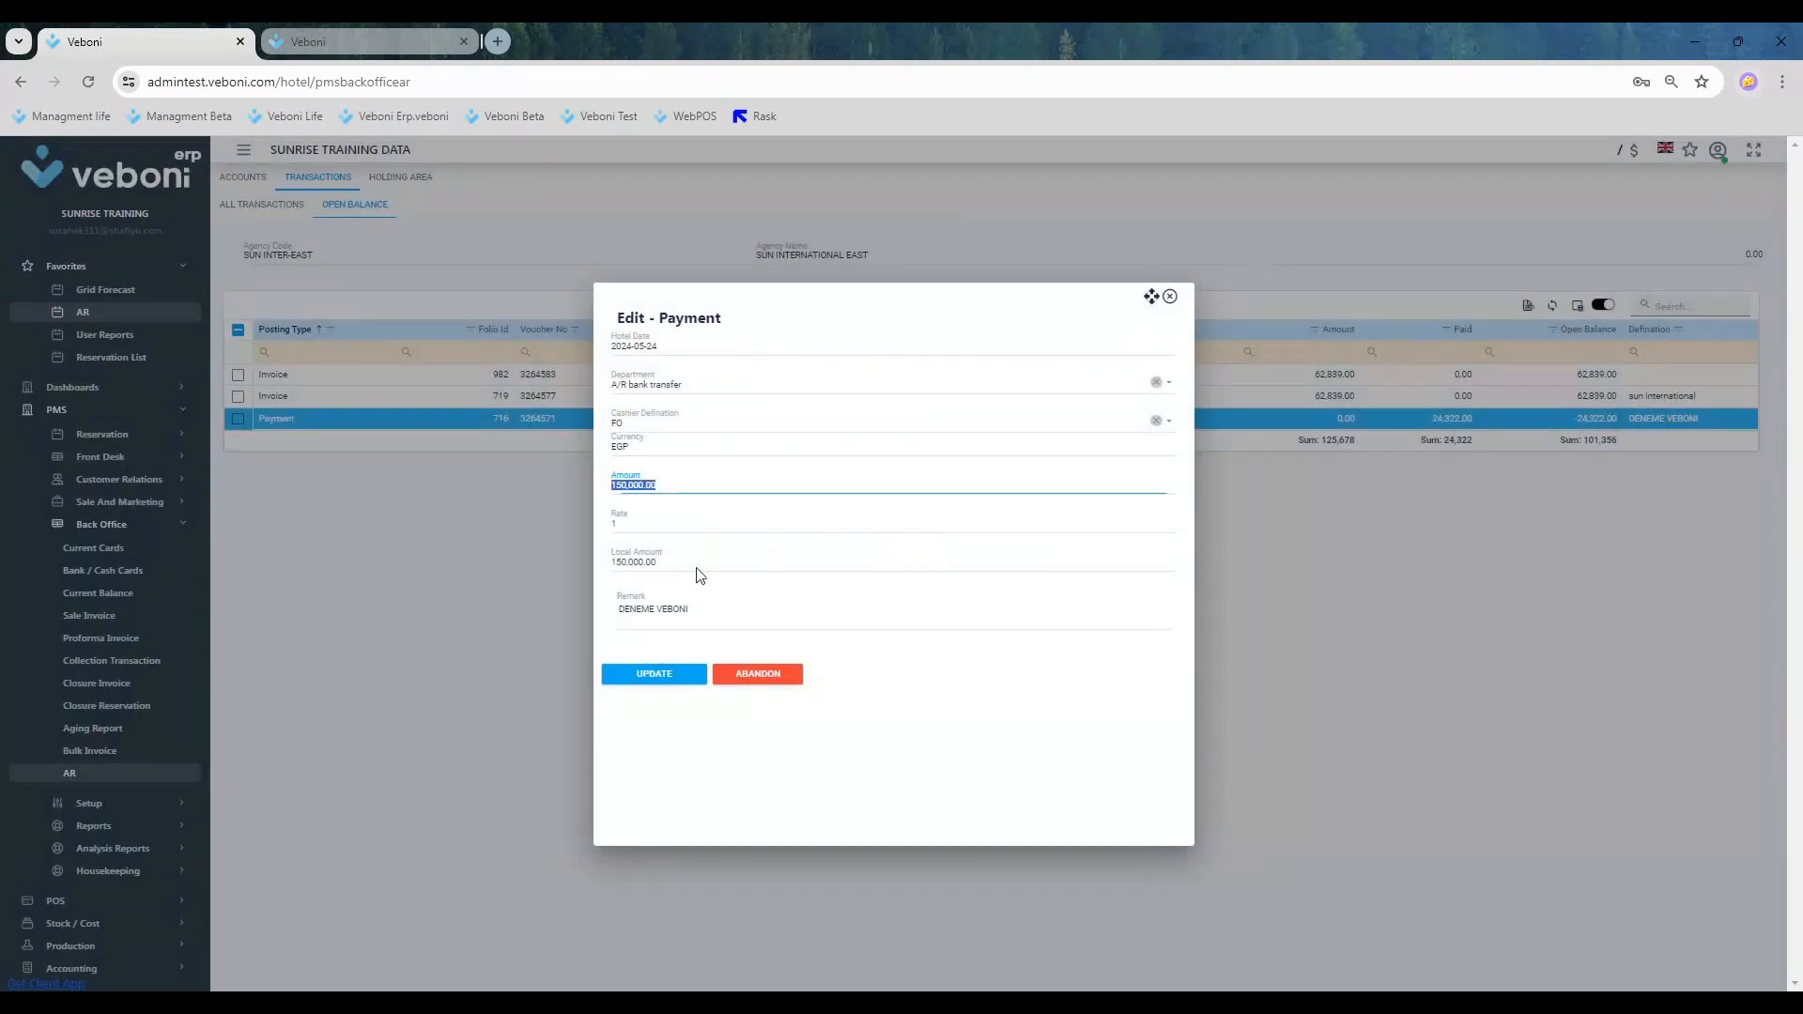
pyautogui.click(751, 673)
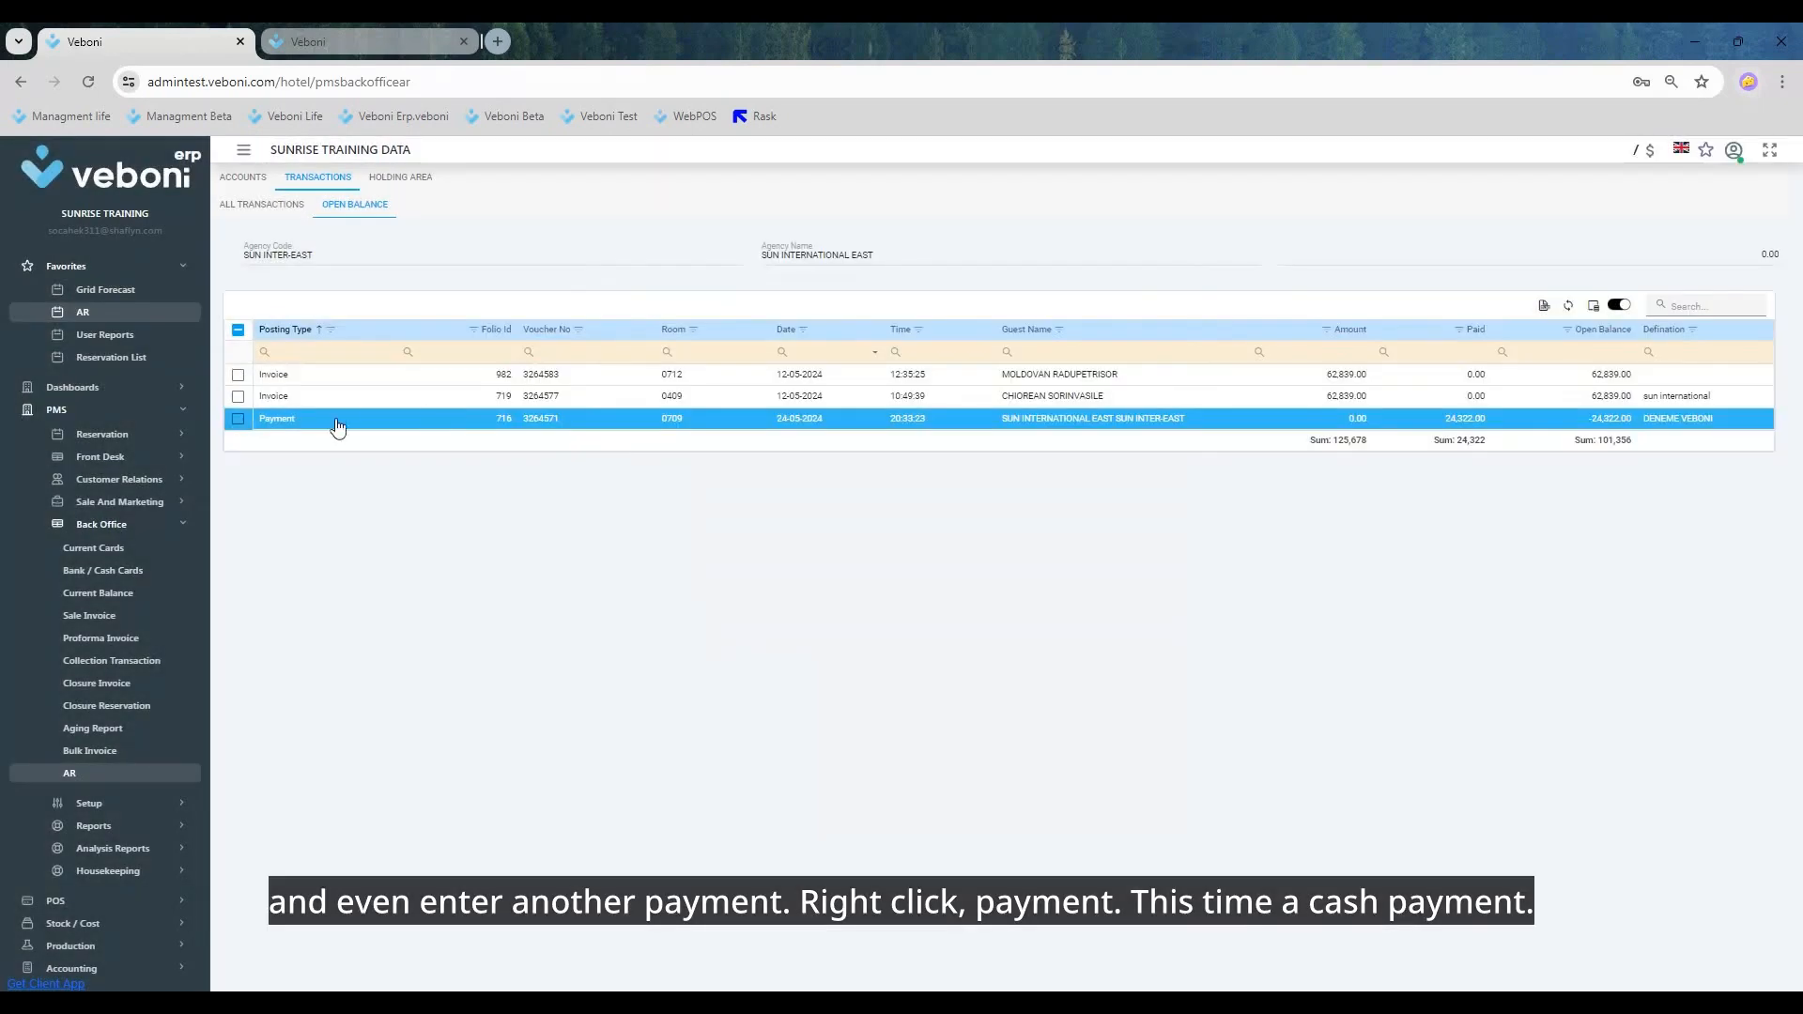
# Step: Start a new payment from the room 0709 payment row with department A/R Cash
pyautogui.rightClick(338, 427)
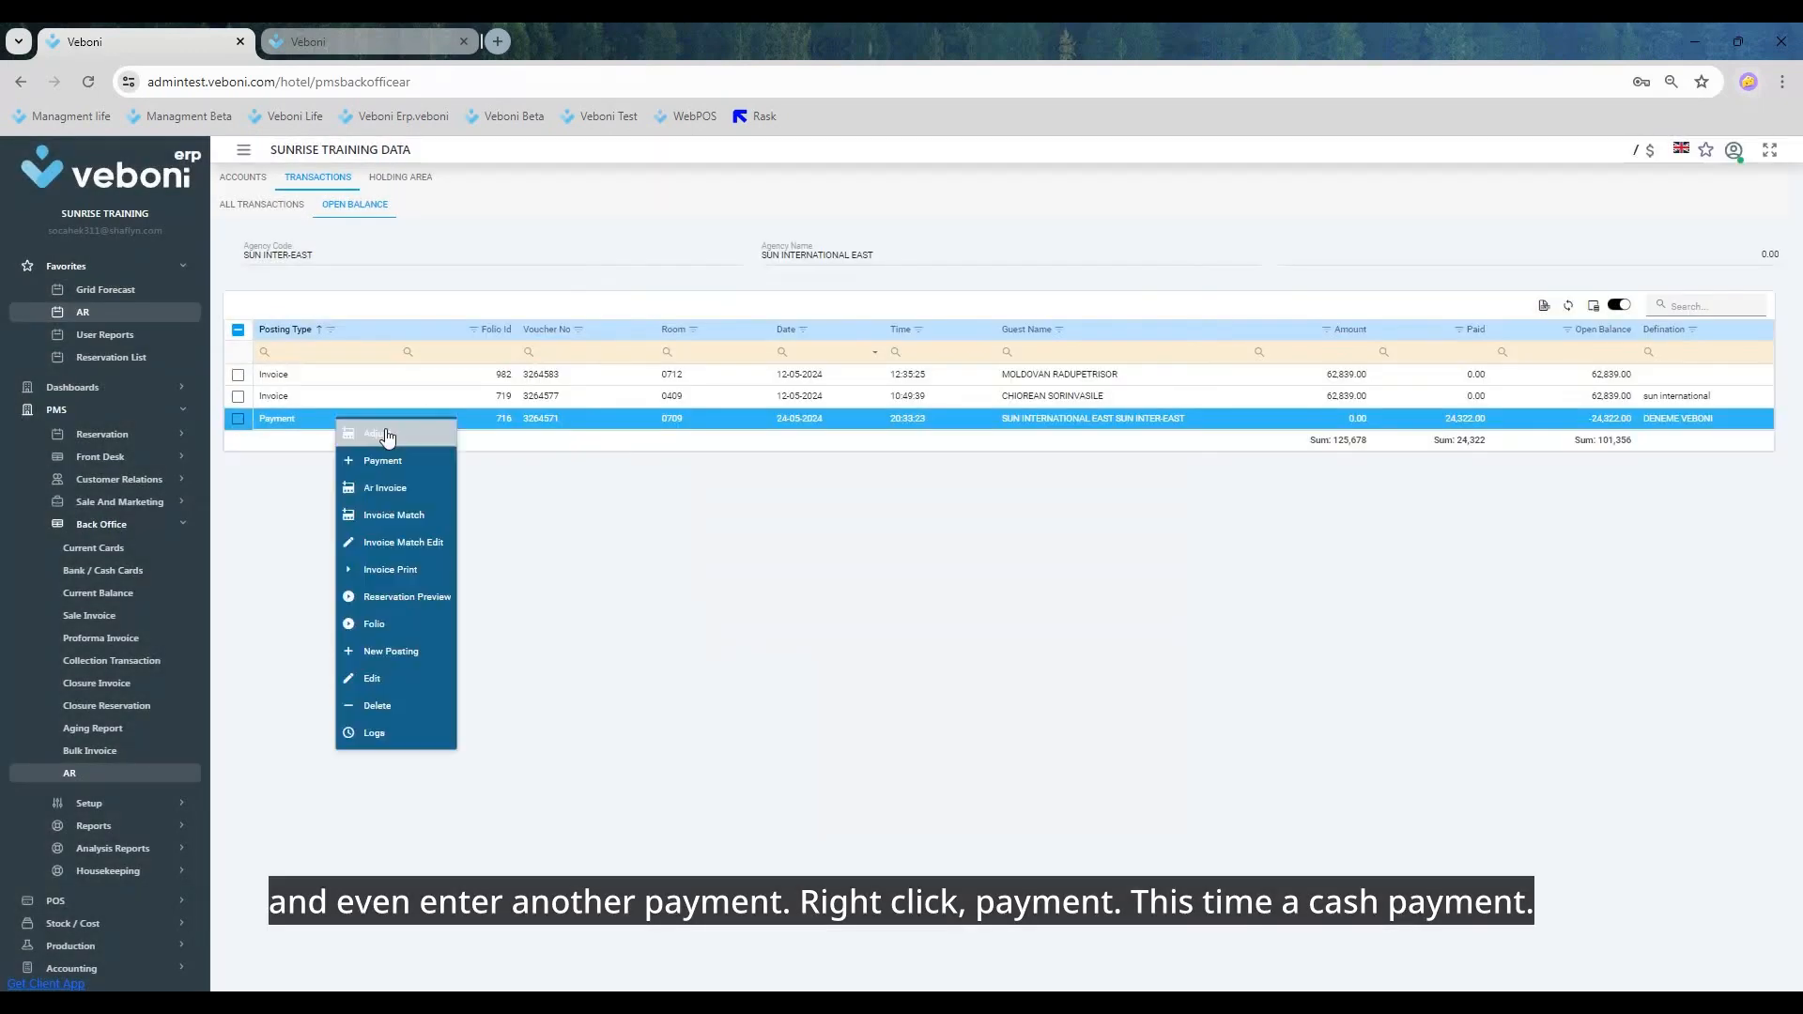
pyautogui.click(413, 467)
pyautogui.click(660, 382)
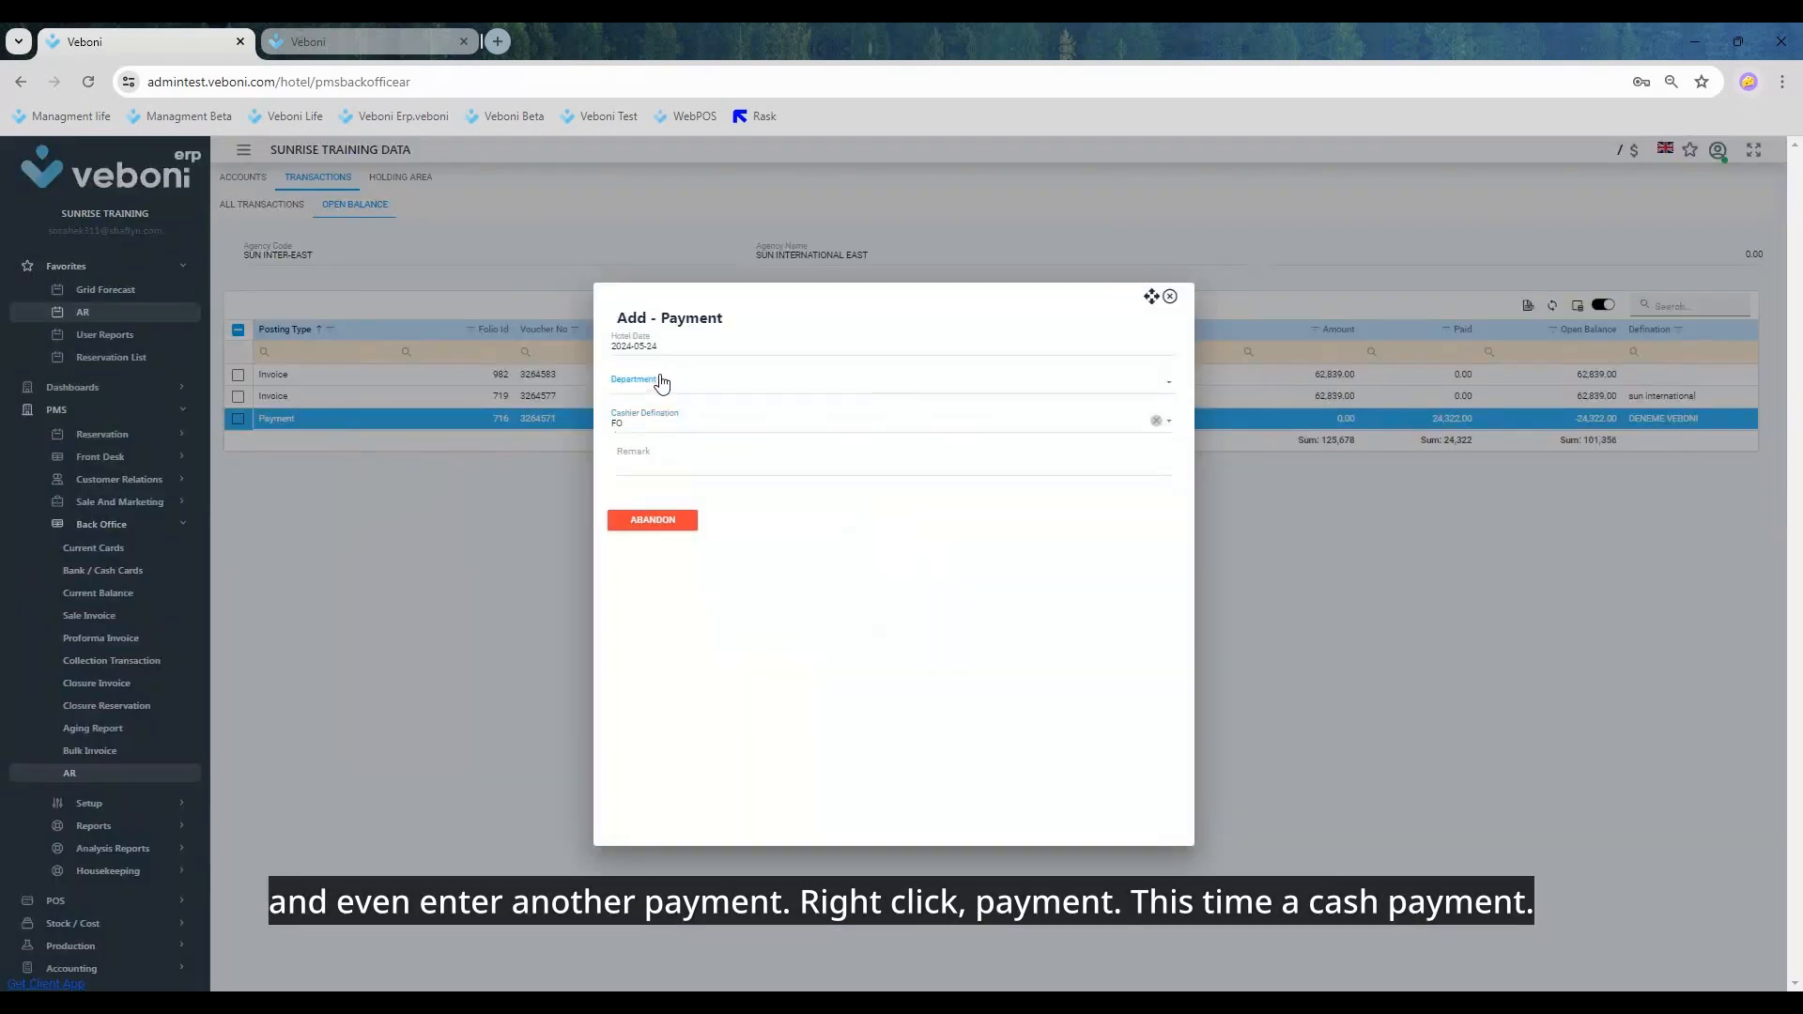
pyautogui.click(832, 475)
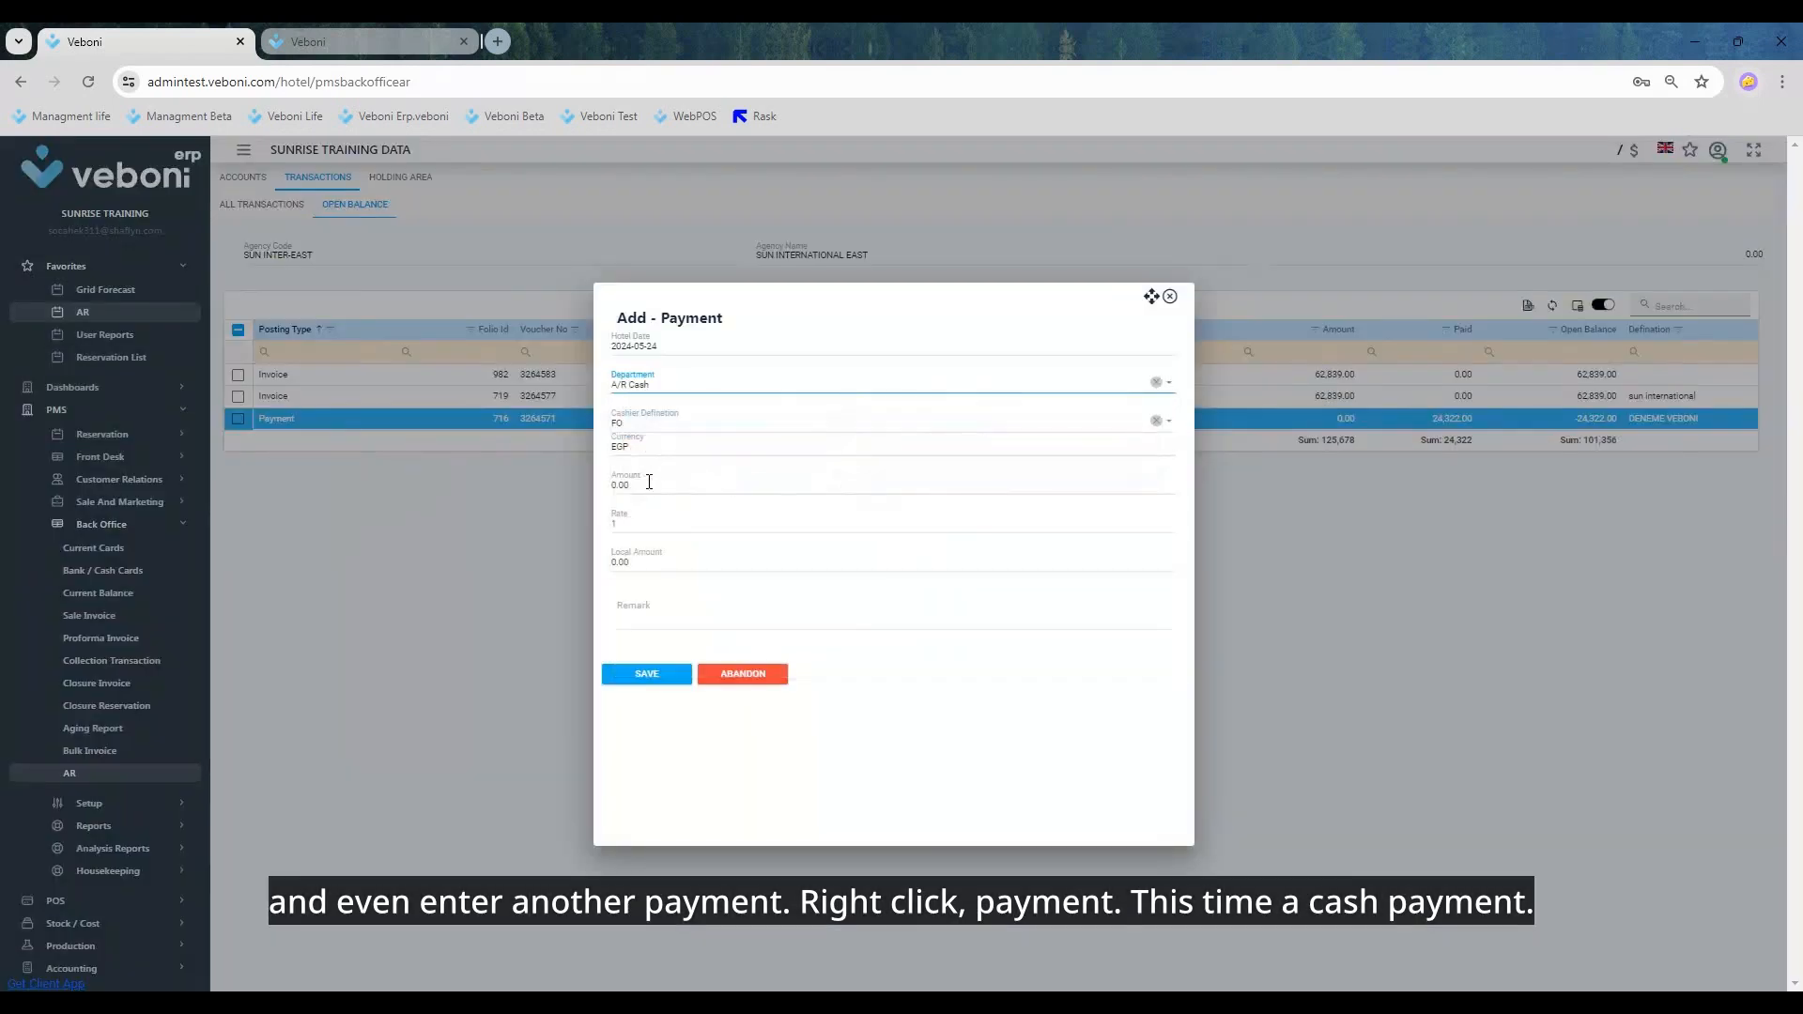
# Step: Set the cash payment's amount to 150,000.00, leave its remark empty, and save it
pyautogui.click(649, 482)
pyautogui.write('1')
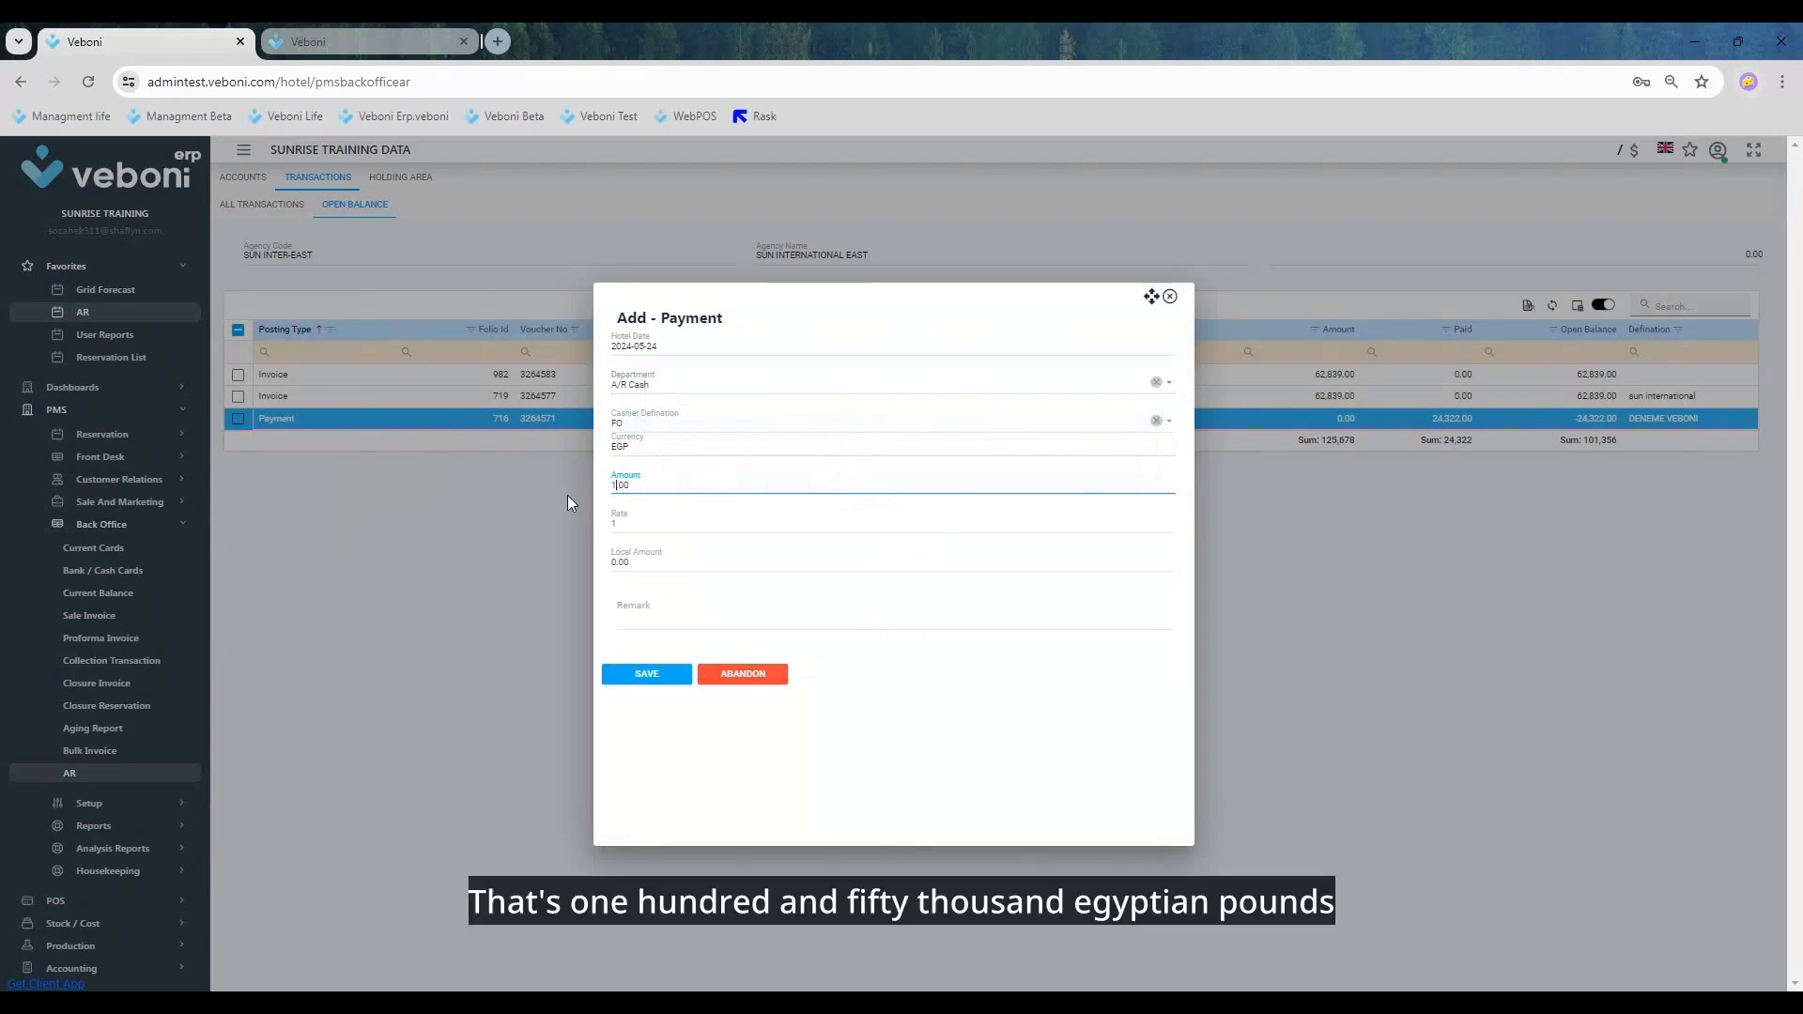
pyautogui.write('50,000')
pyautogui.press('Tab')
pyautogui.press('Tab')
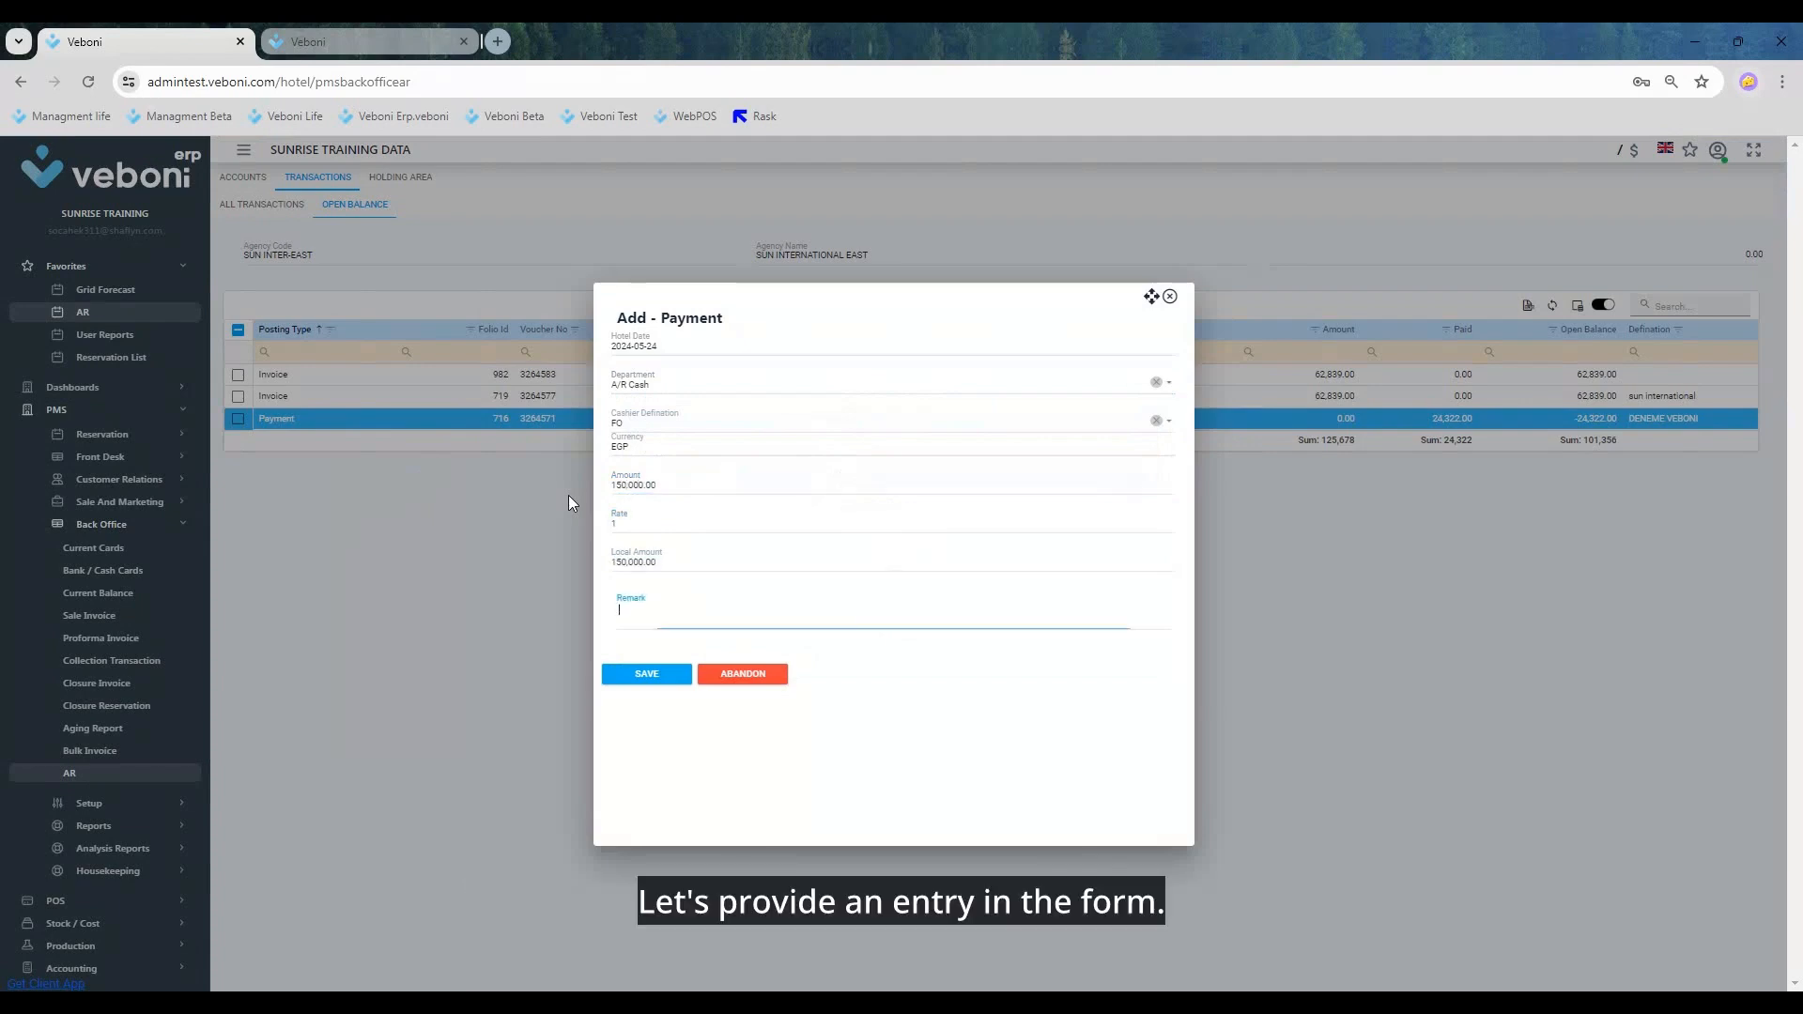
pyautogui.click(644, 673)
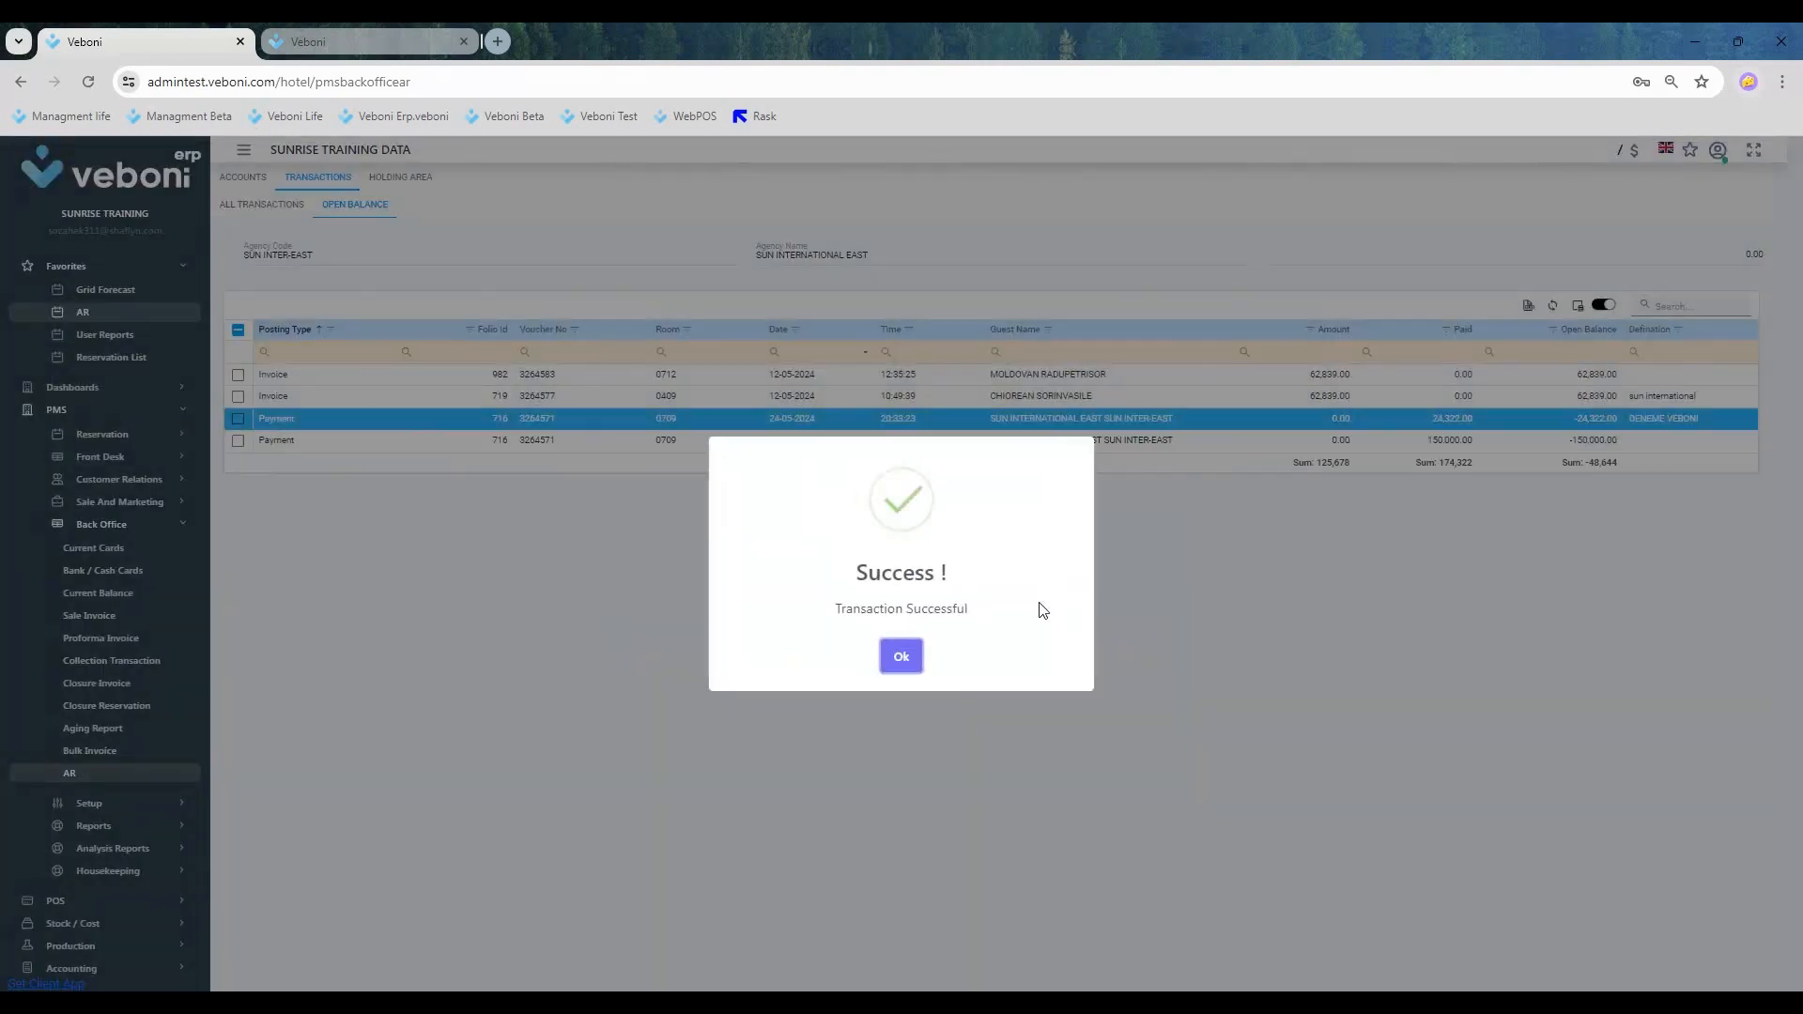
# Step: Match the room 0712 and room 0409 invoices with the 150,000.00 cash payment for an amount of 125,678.00
pyautogui.click(902, 656)
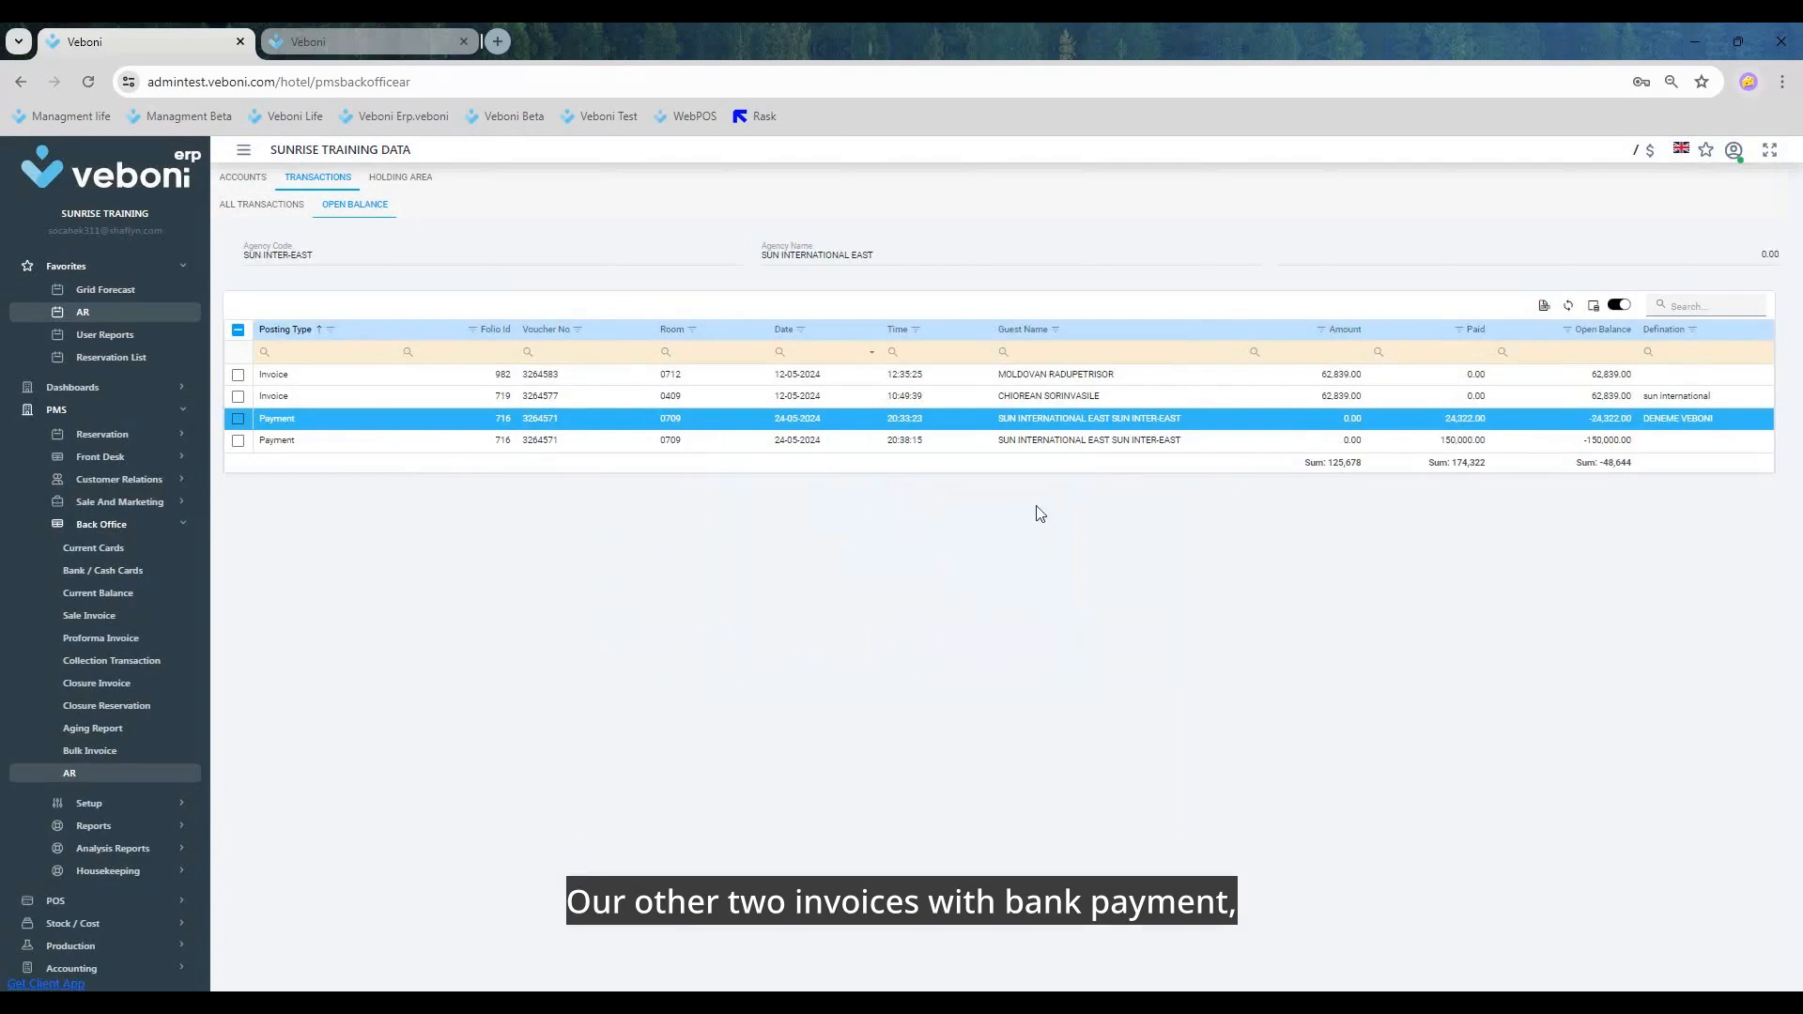
pyautogui.click(237, 374)
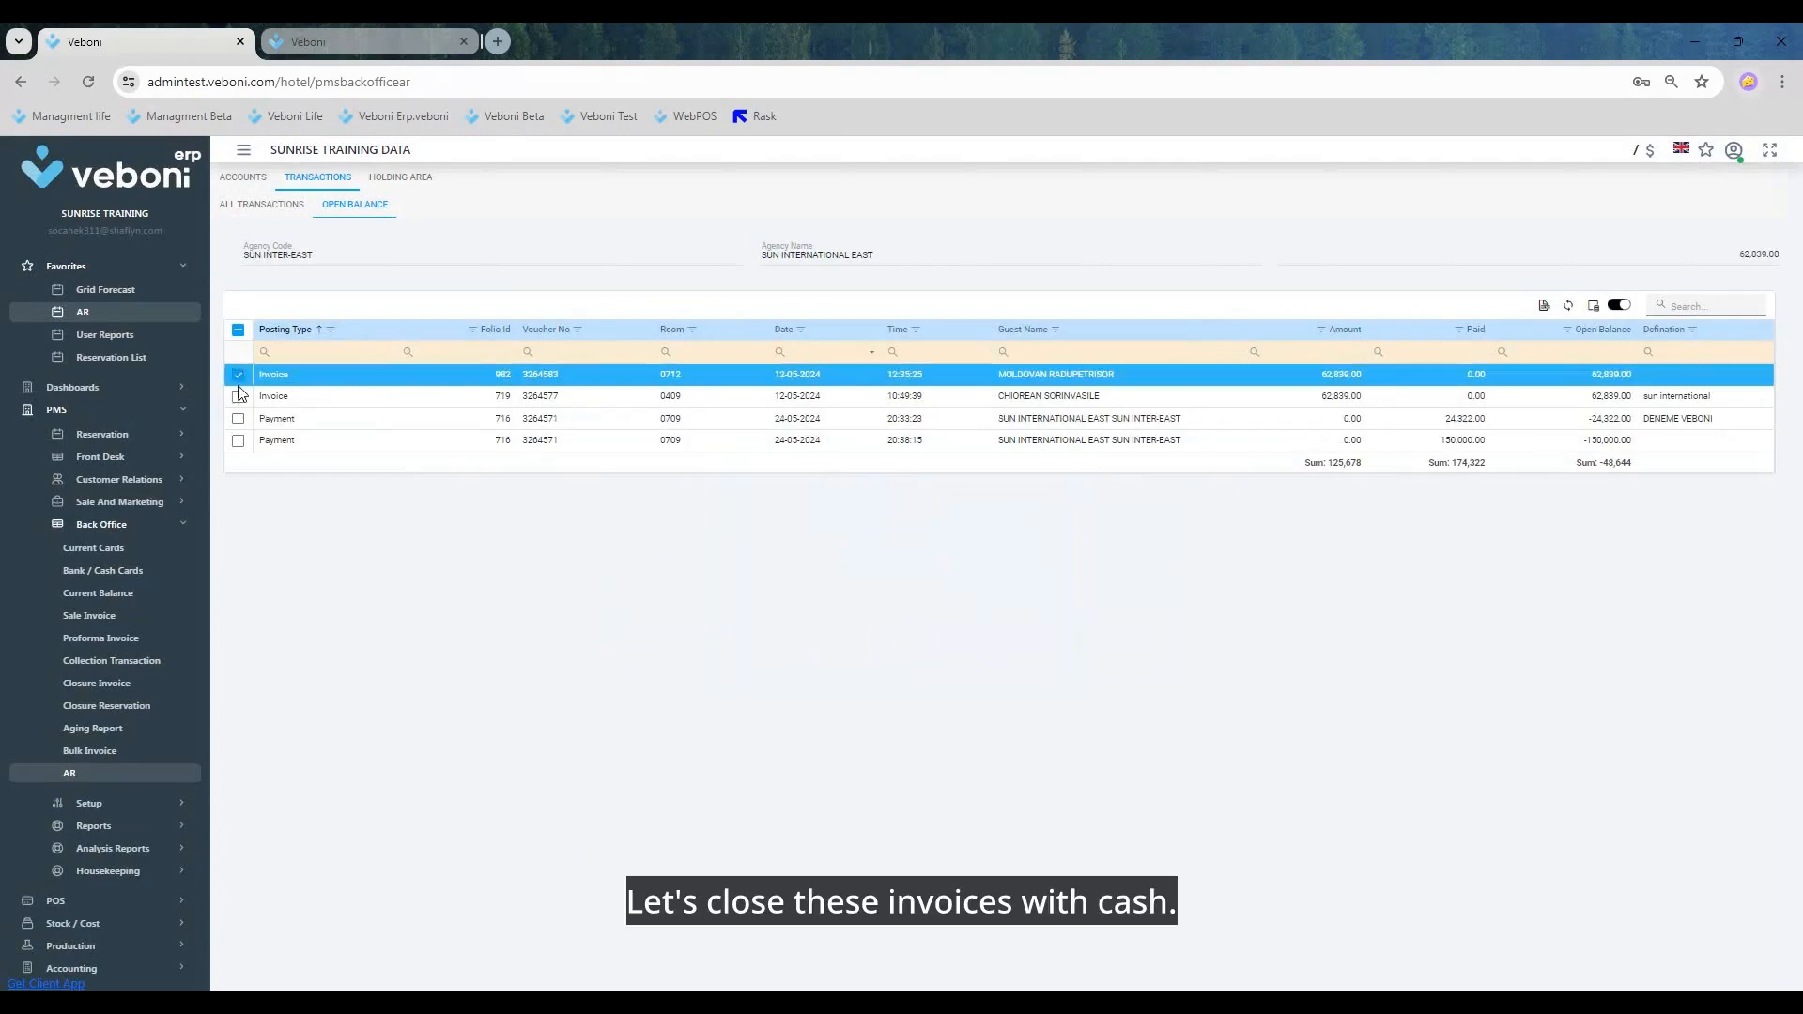
pyautogui.click(237, 396)
pyautogui.click(237, 440)
pyautogui.rightClick(314, 378)
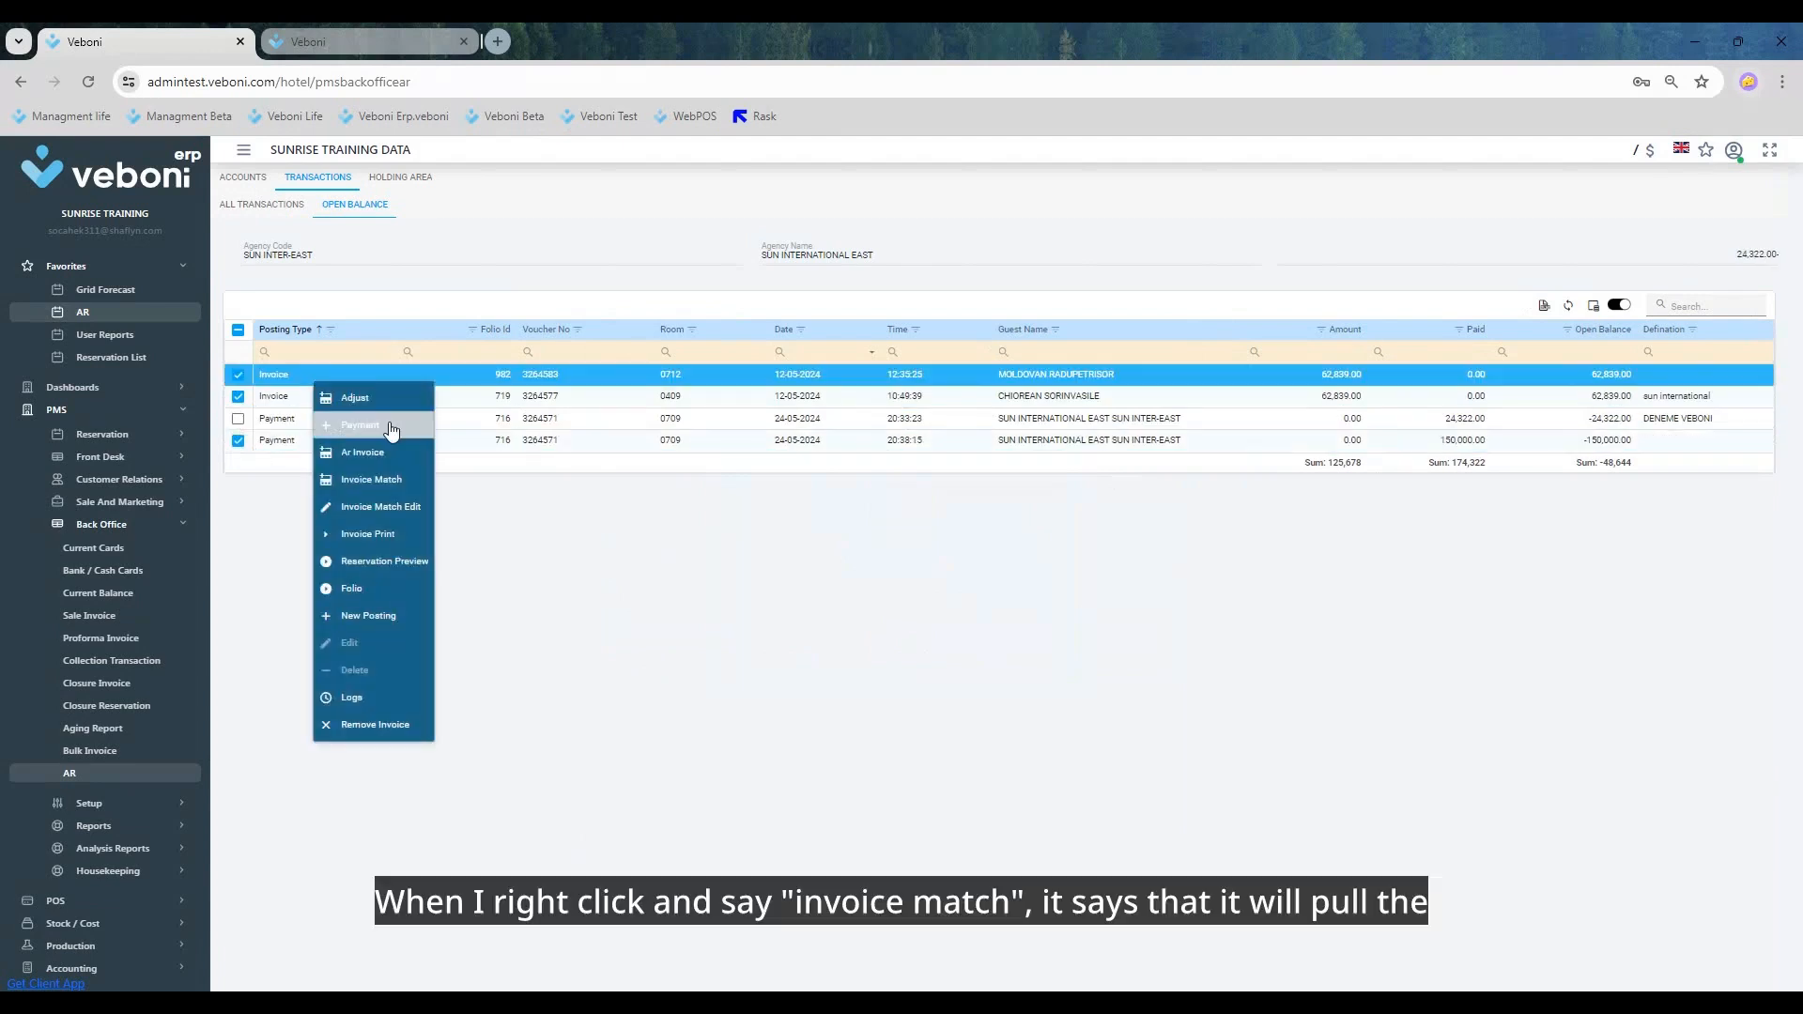
pyautogui.click(387, 481)
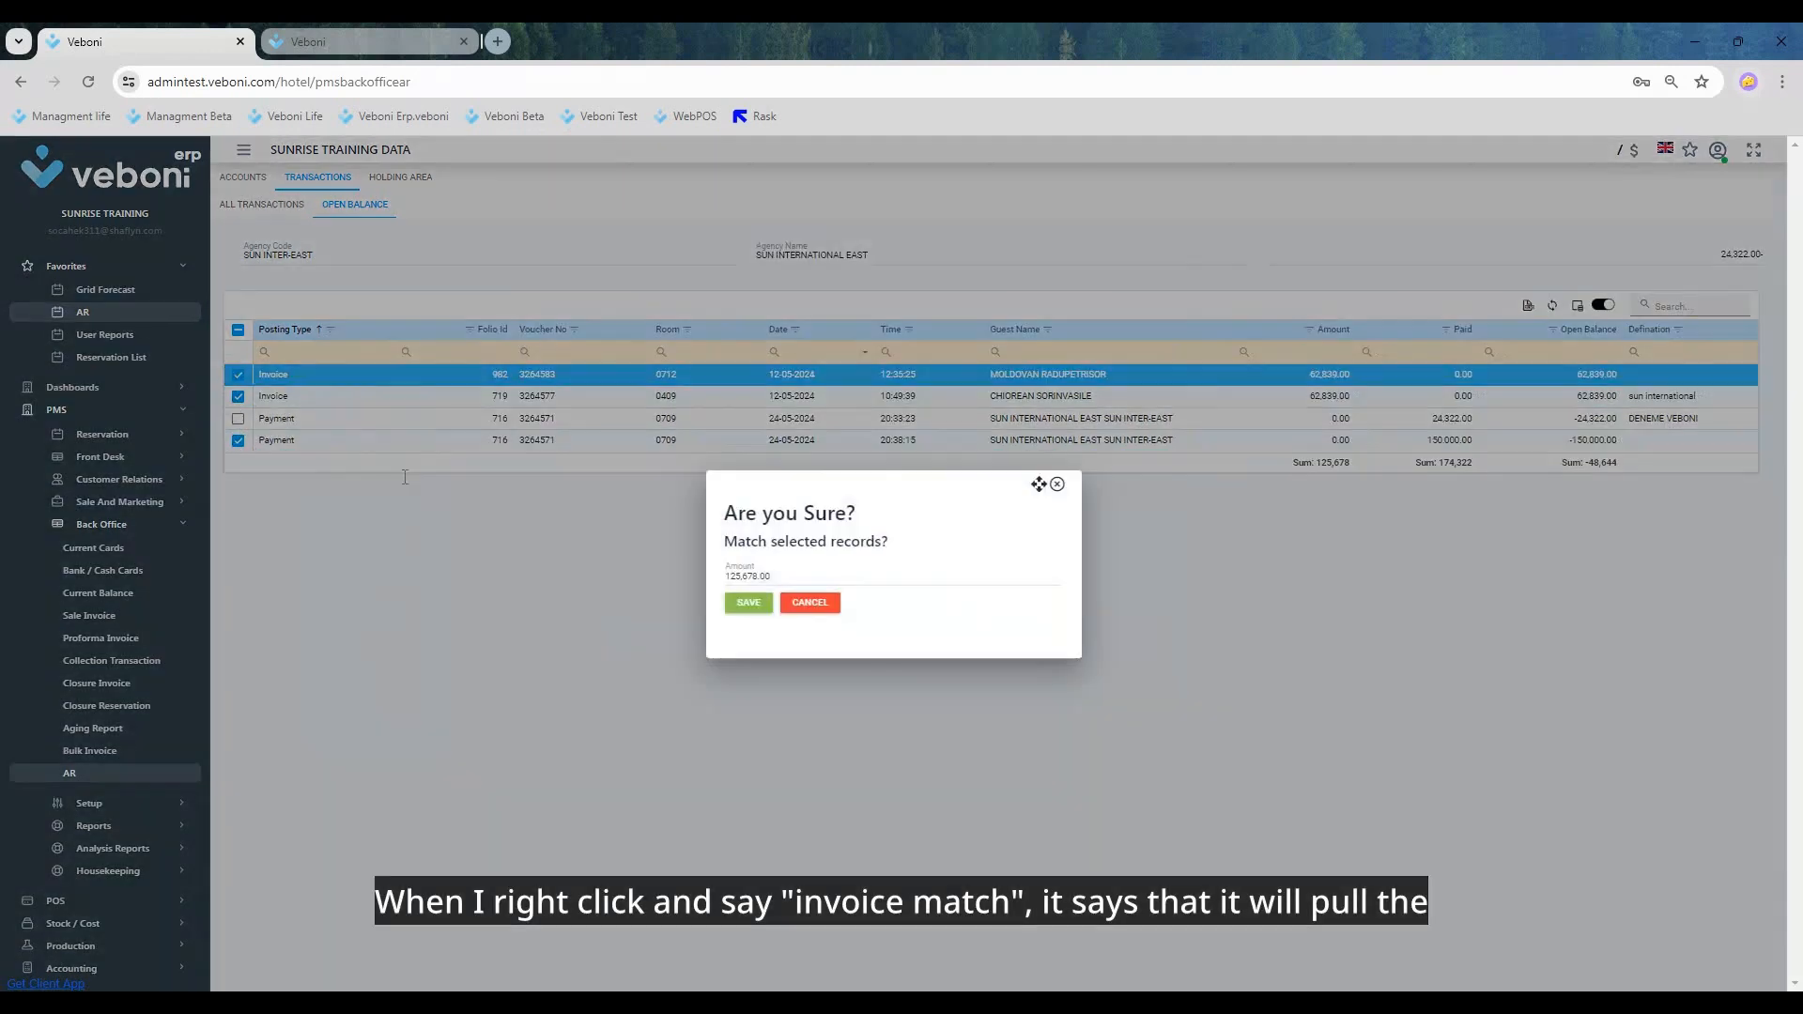
pyautogui.click(775, 574)
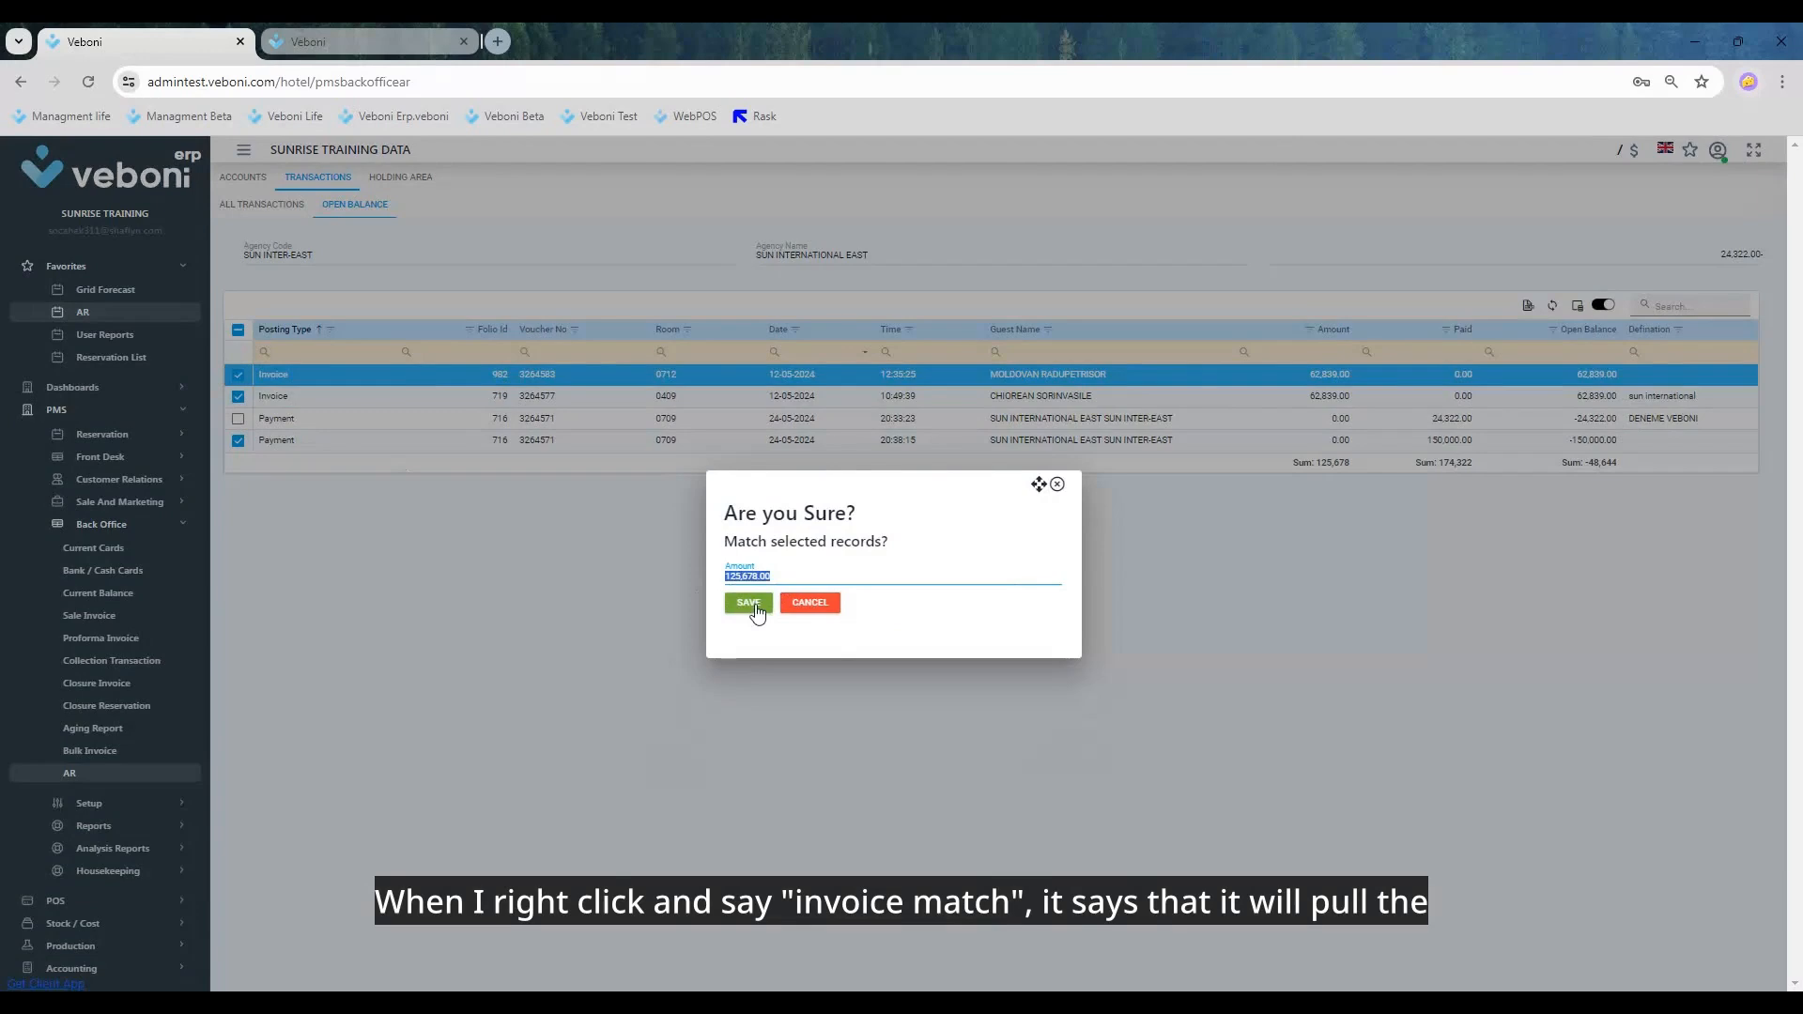
pyautogui.click(754, 605)
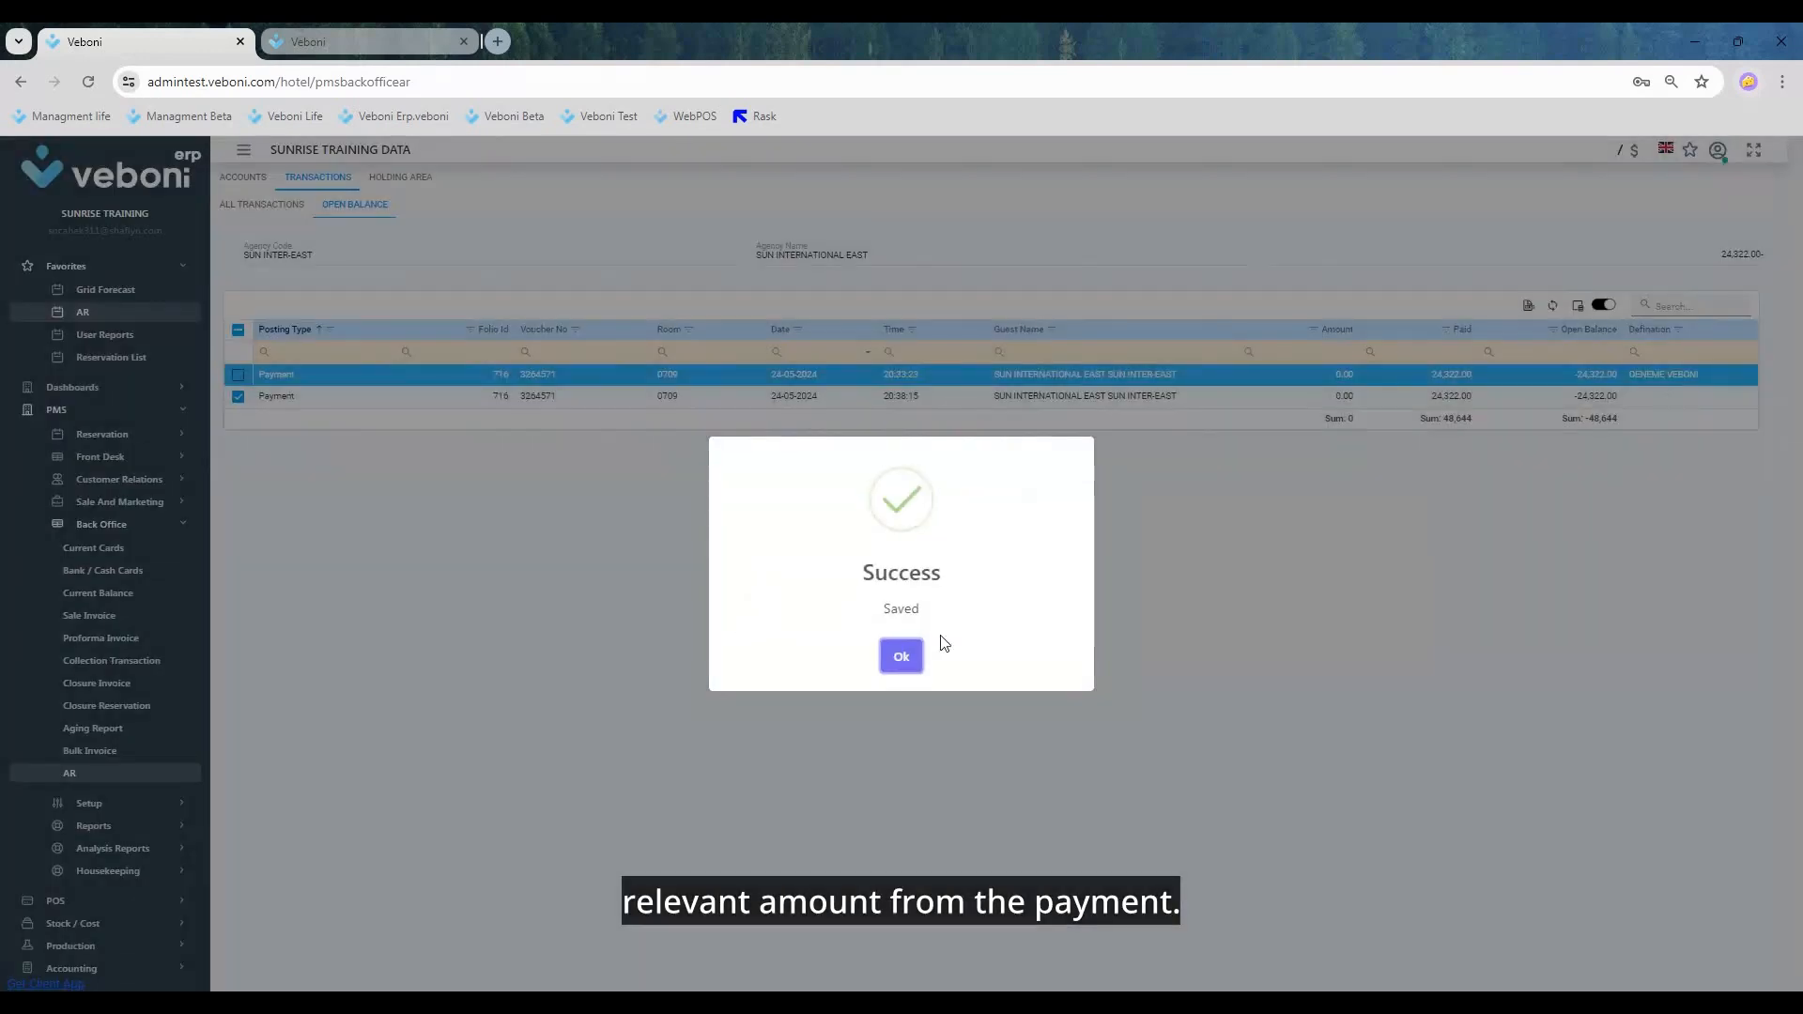
pyautogui.click(900, 657)
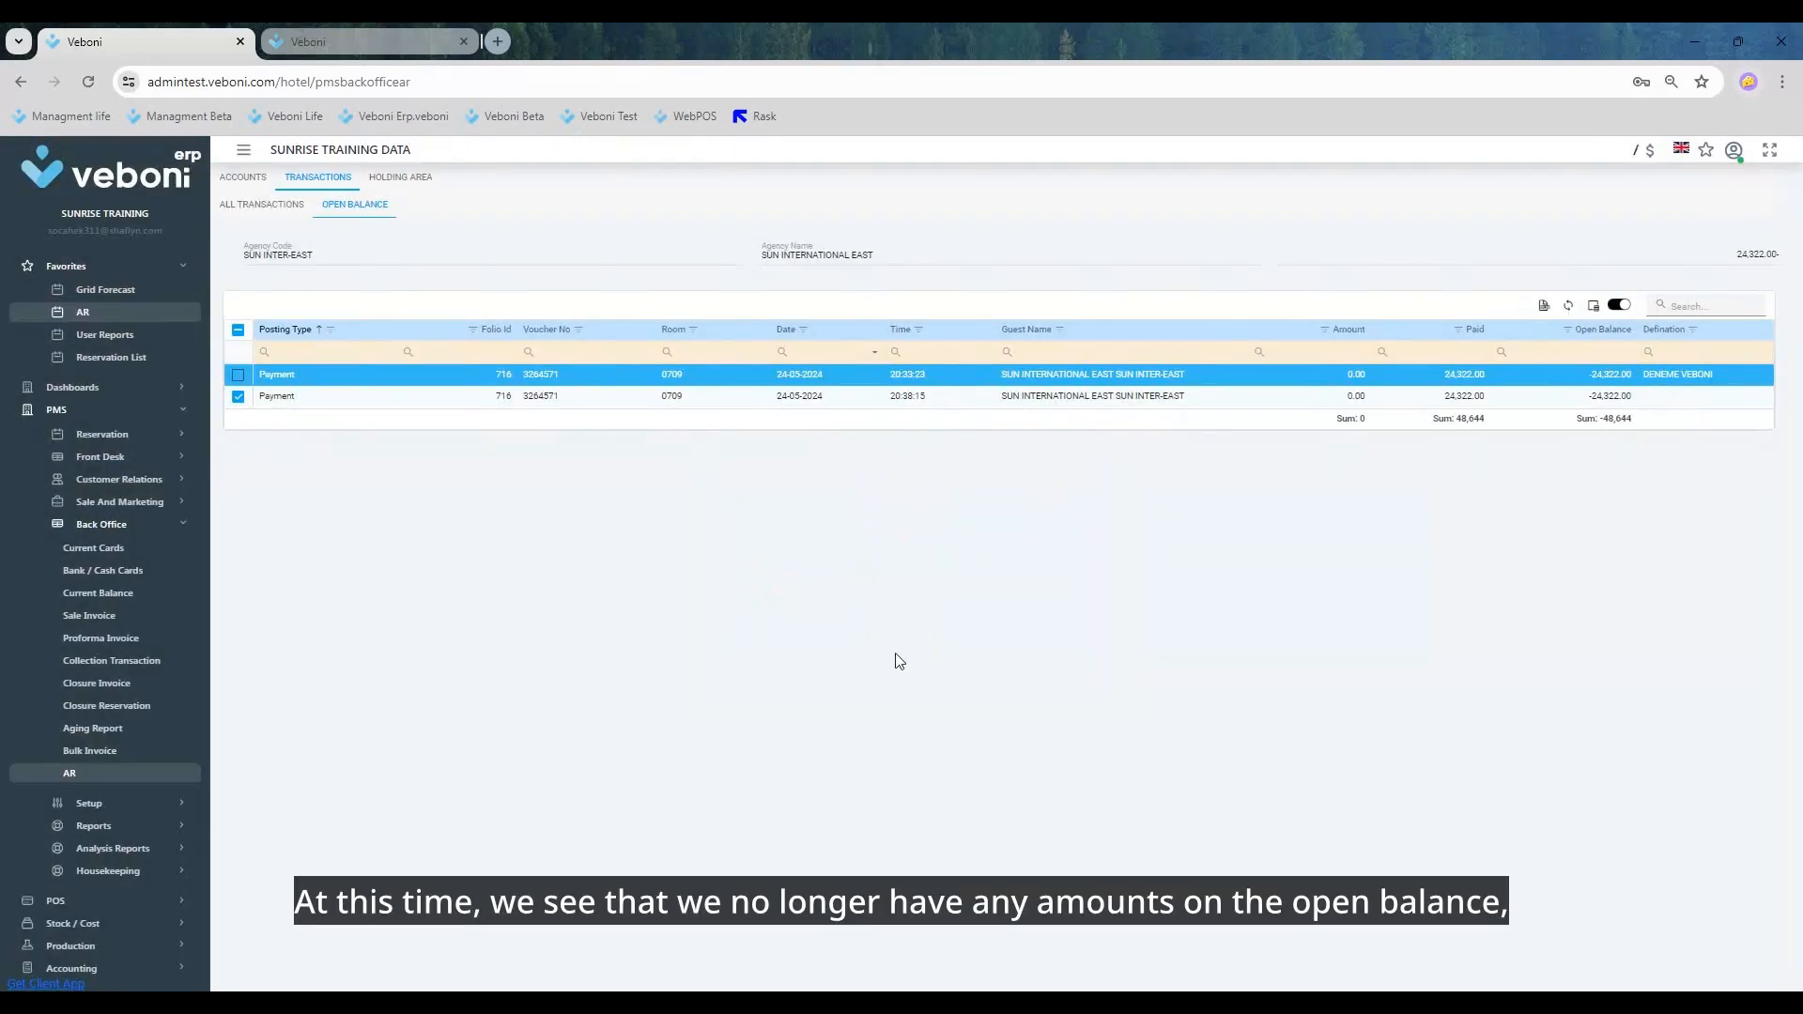
# Step: Review the remaining open payments, all of the account's transactions, the agency account balances and the holding area
pyautogui.click(252, 383)
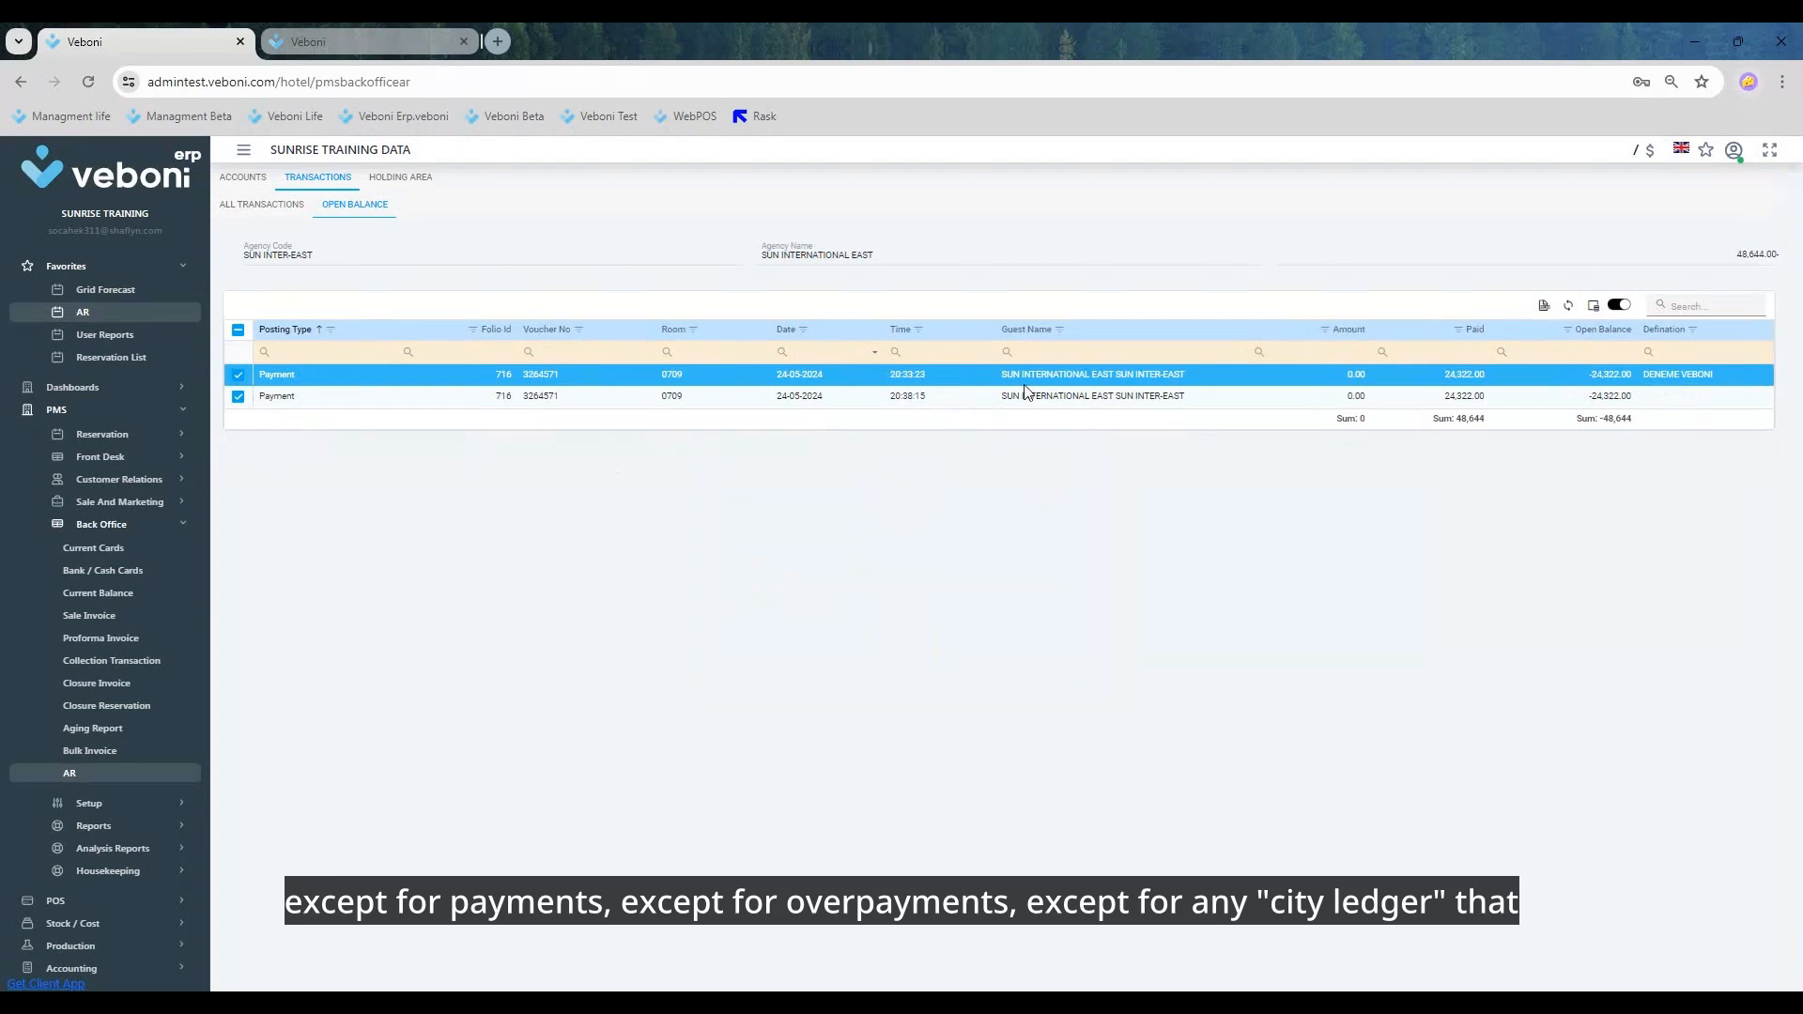
pyautogui.click(261, 205)
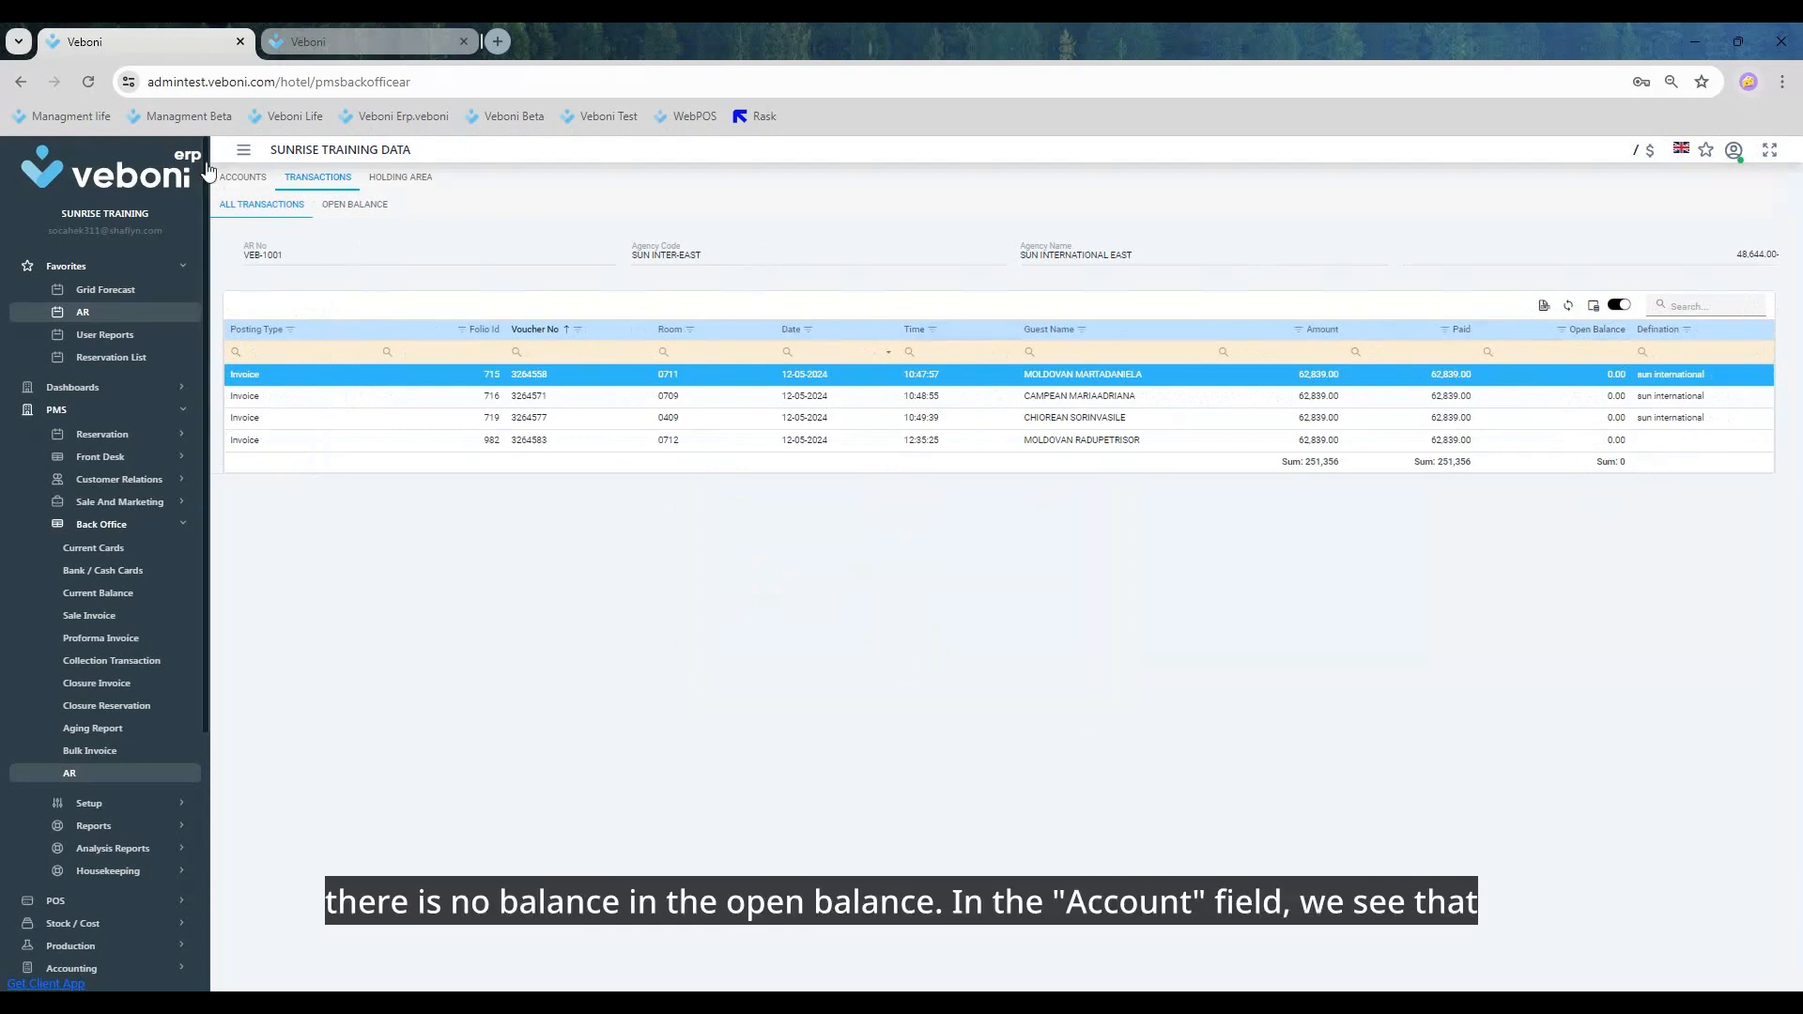
pyautogui.click(234, 180)
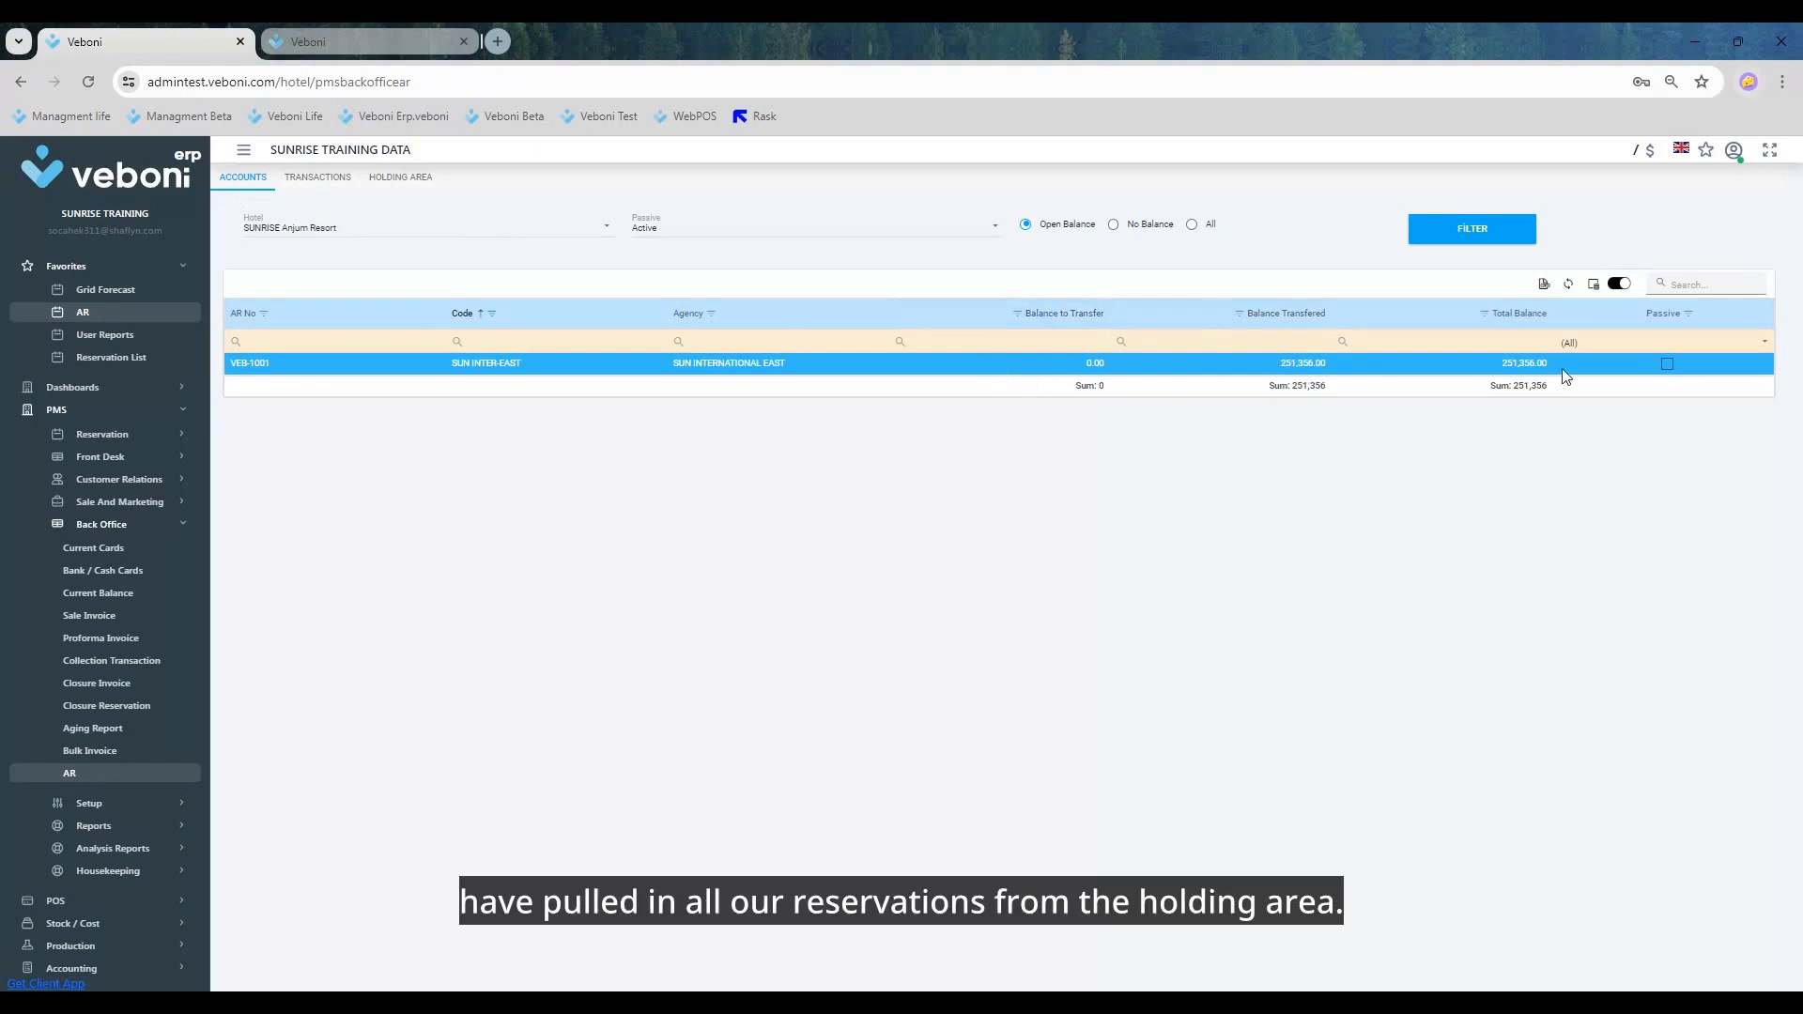
pyautogui.click(340, 177)
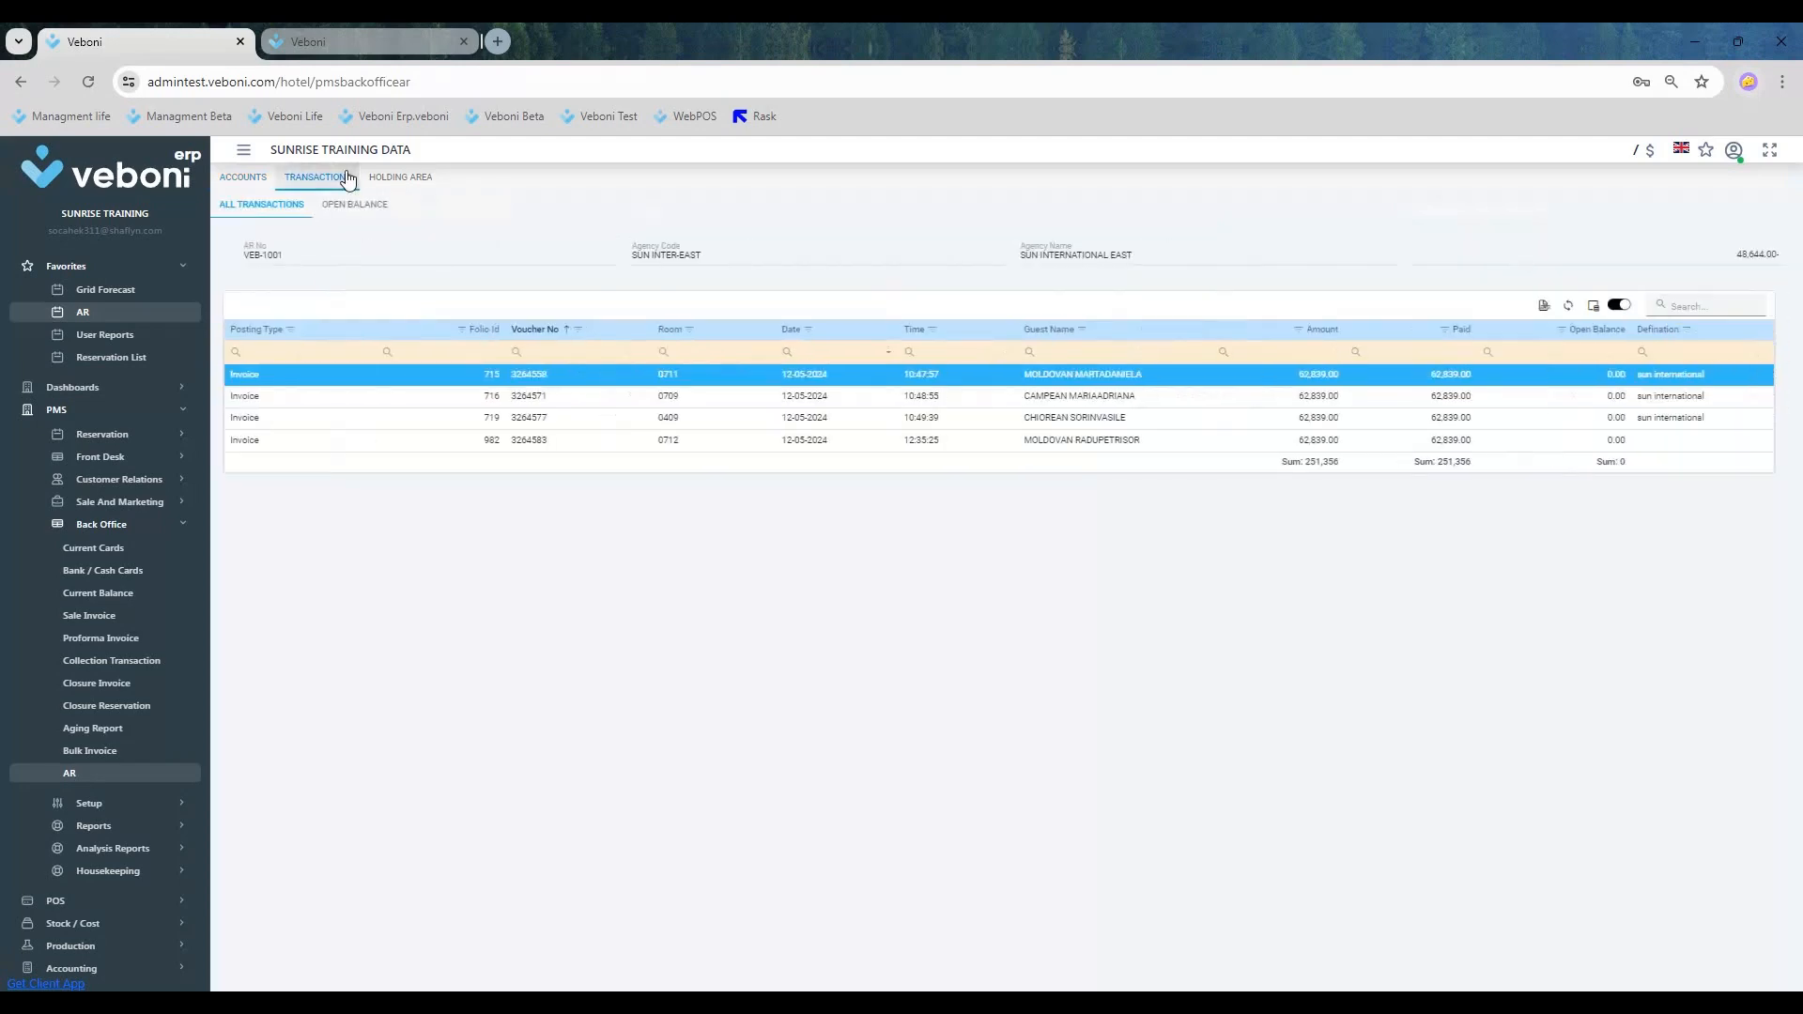
pyautogui.click(404, 178)
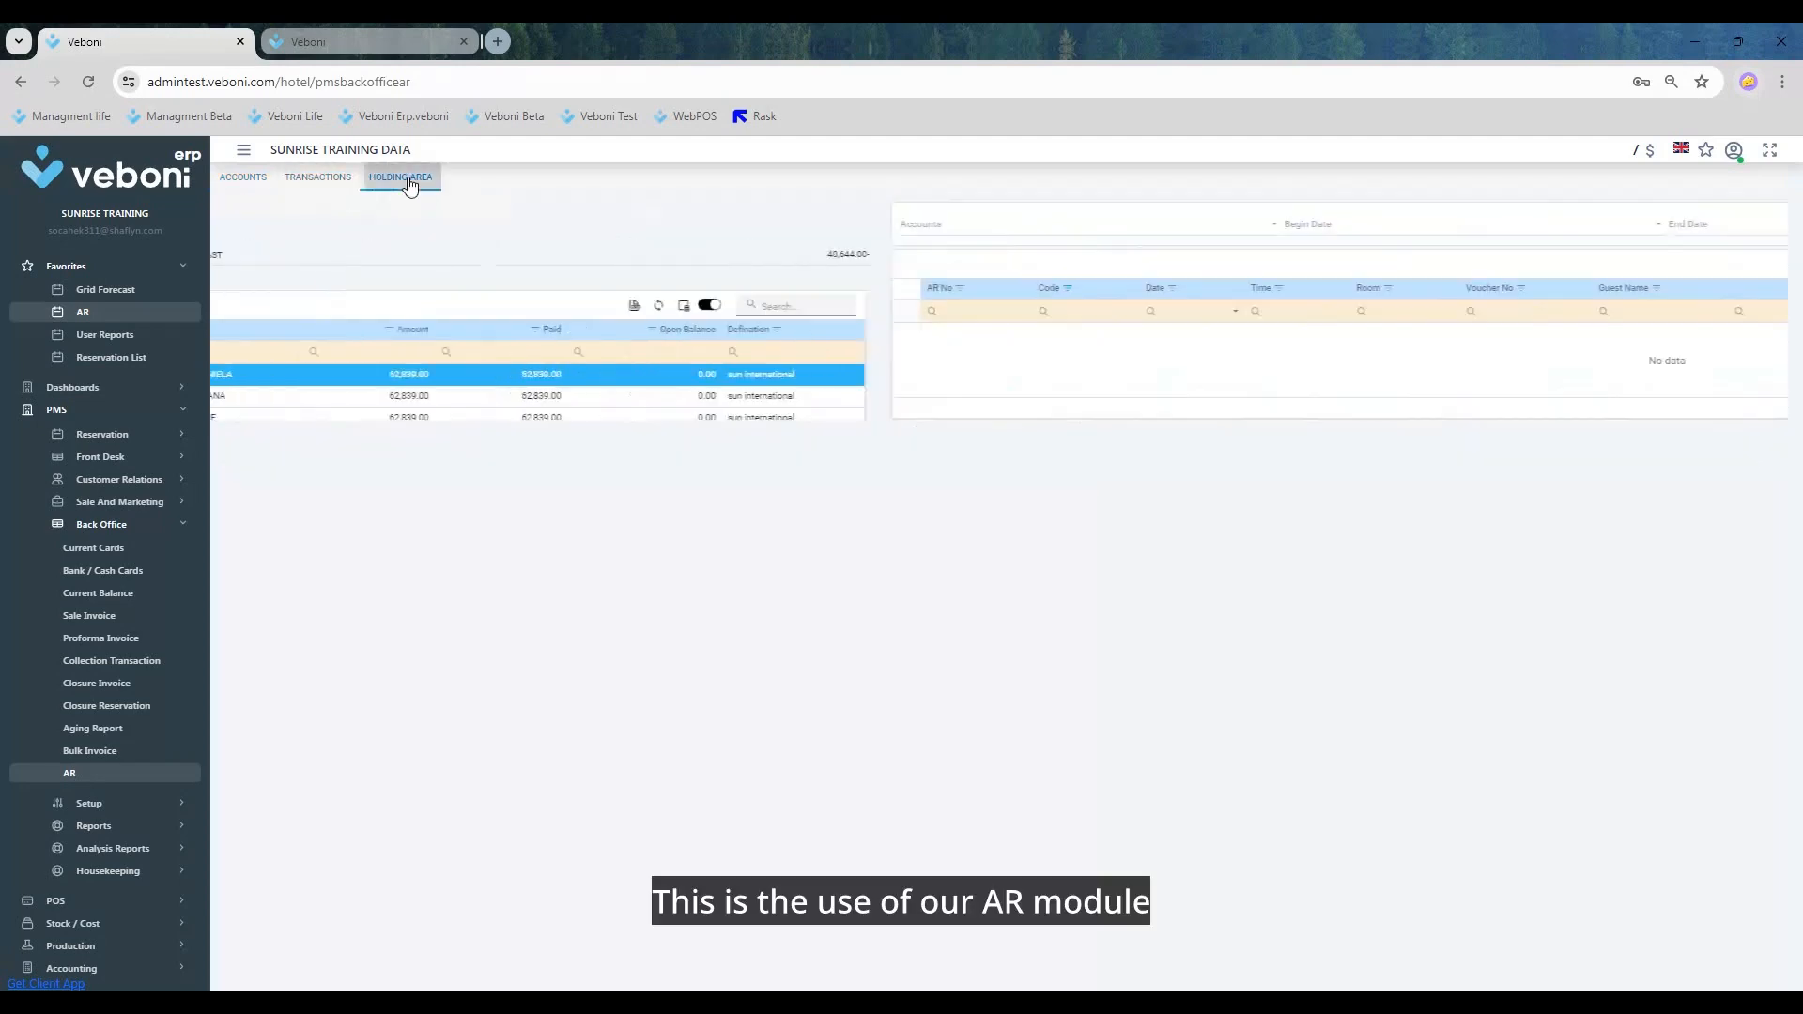